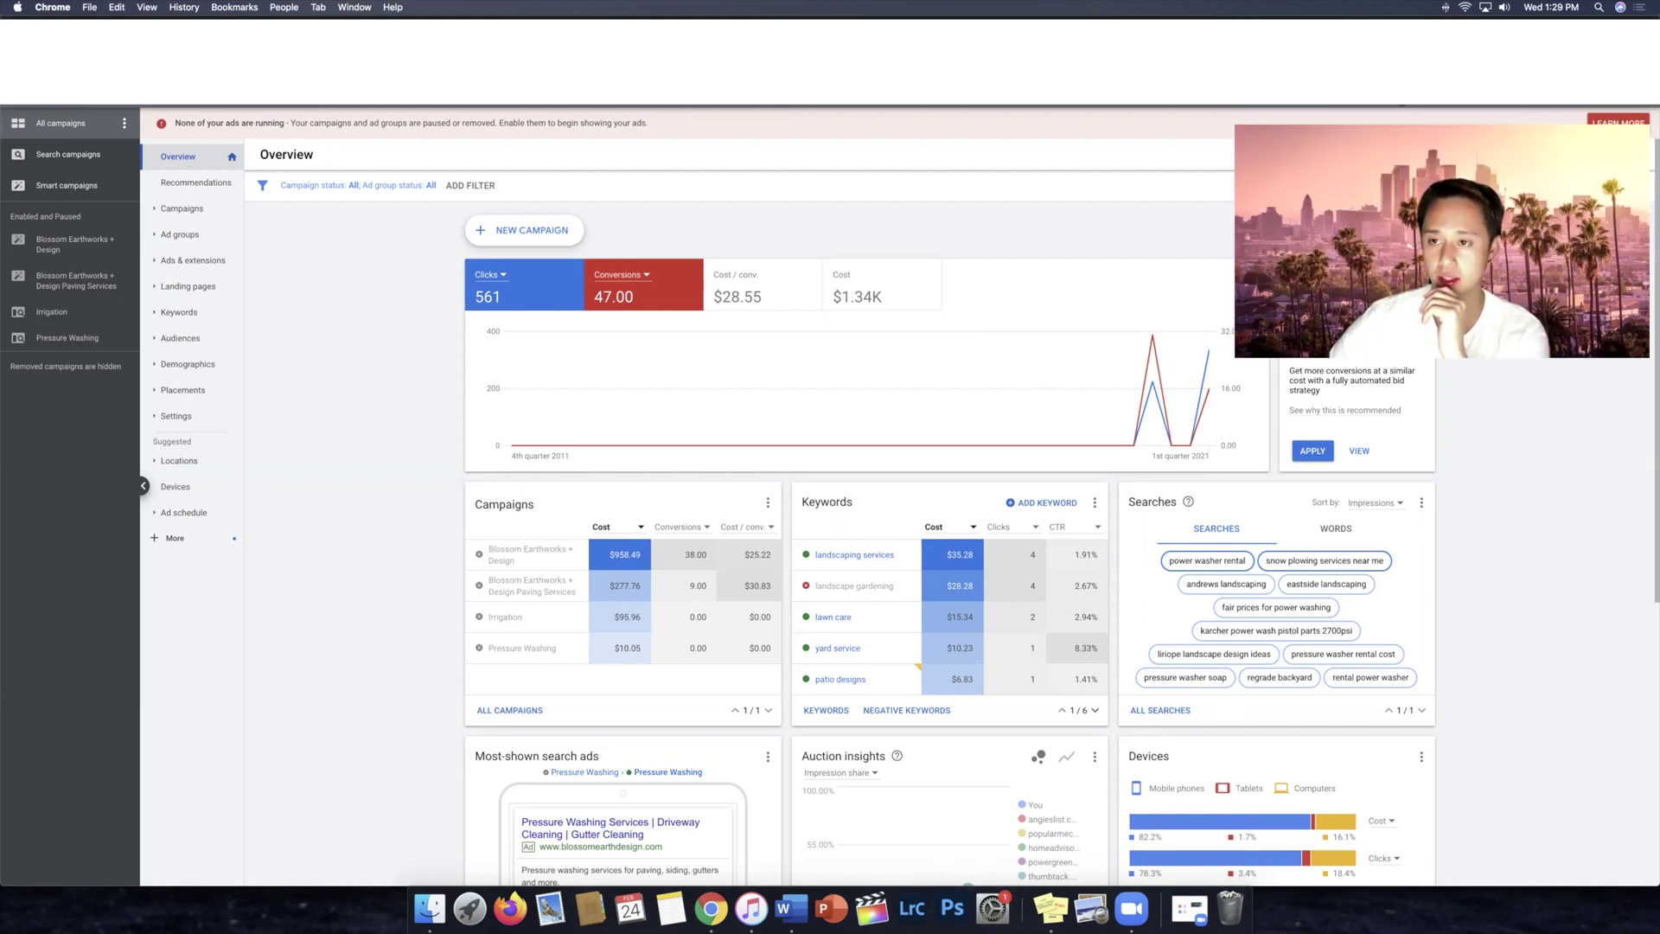
Step: Open the account's list of conversion actions
left_click(1401, 109)
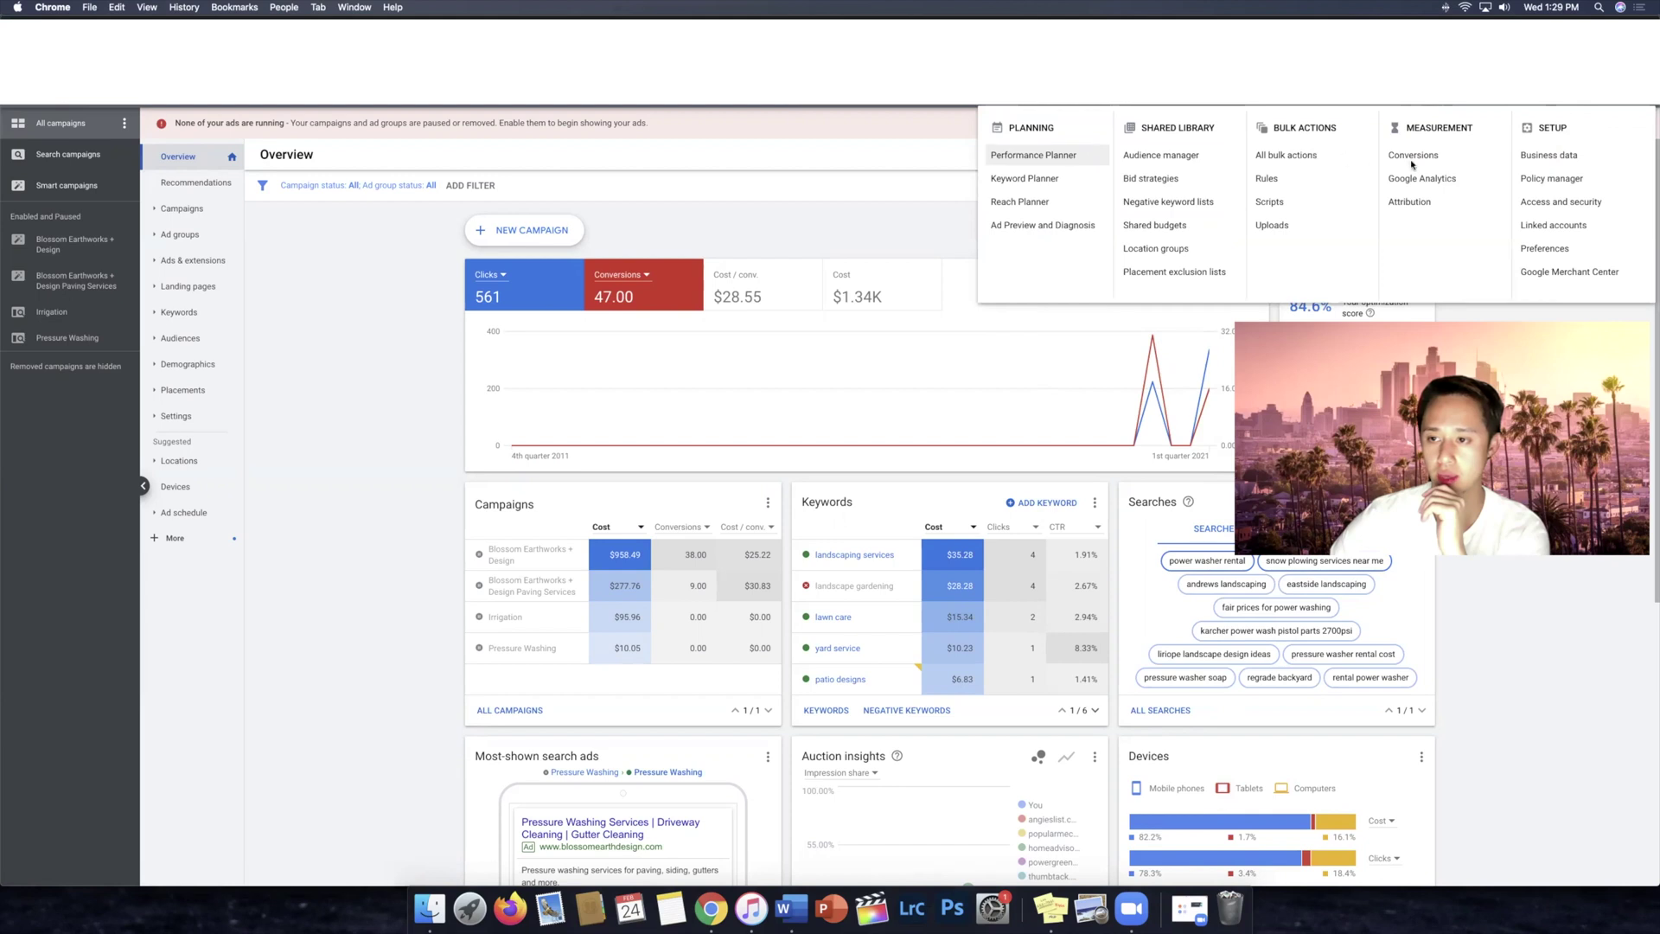
left_click(1412, 154)
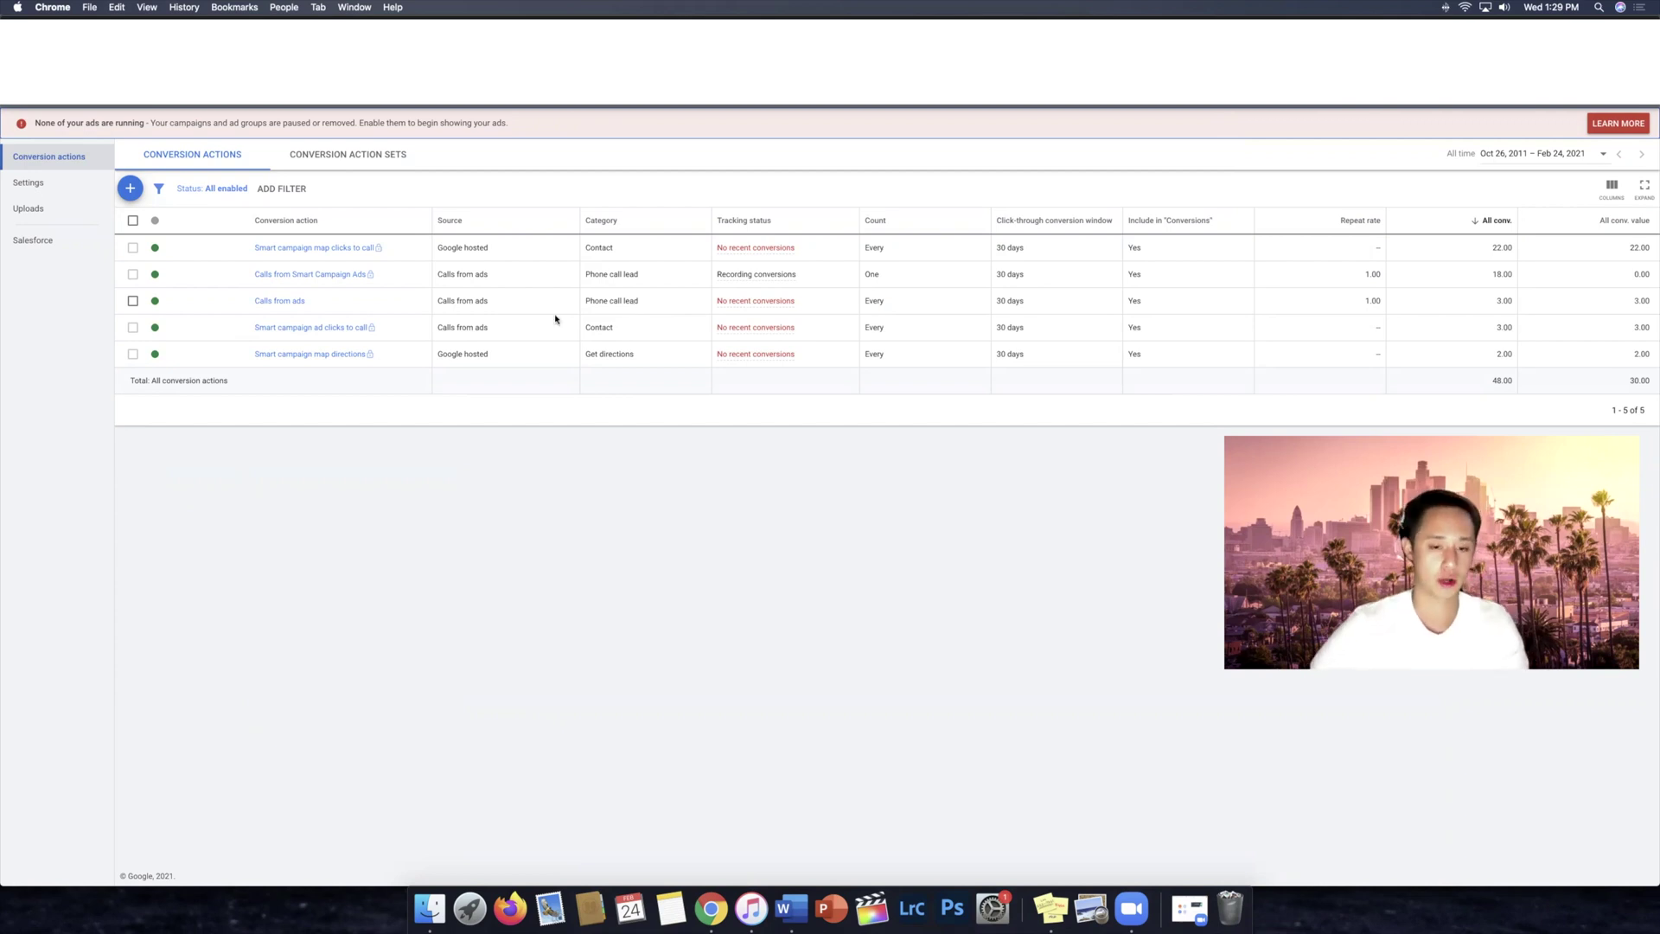
Step: Open the CallRail website in a new tab to view its call tracking offer, and return to the conversion actions list
key("super+t")
type("calendly")
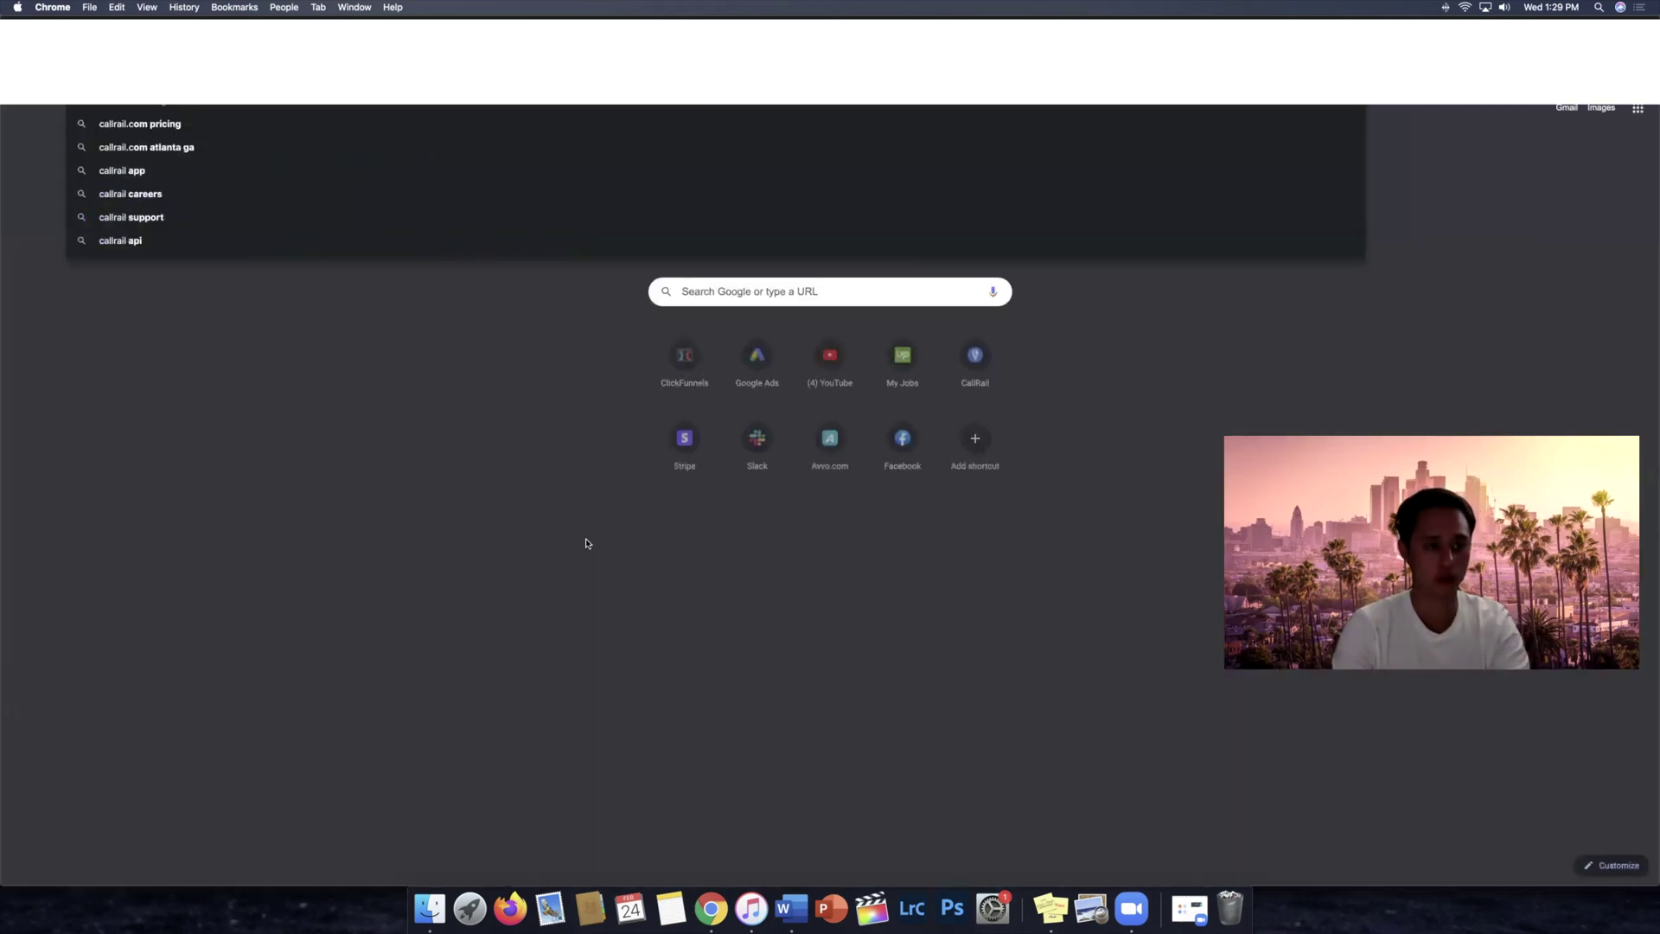
key("Return")
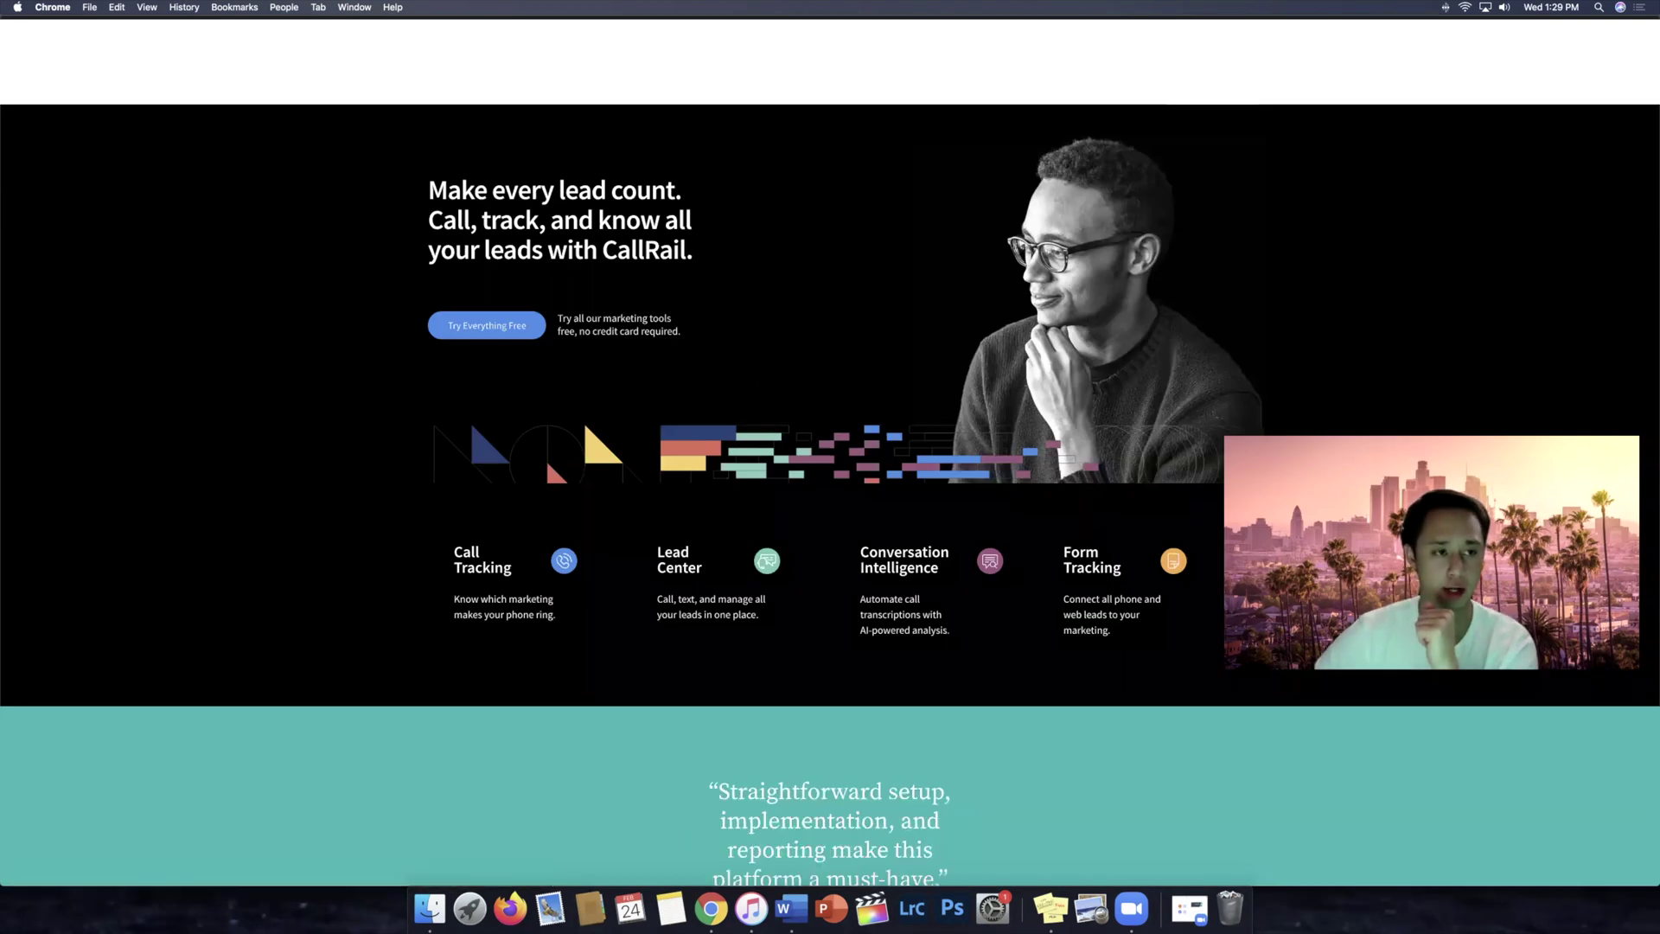
left_click(120, 21)
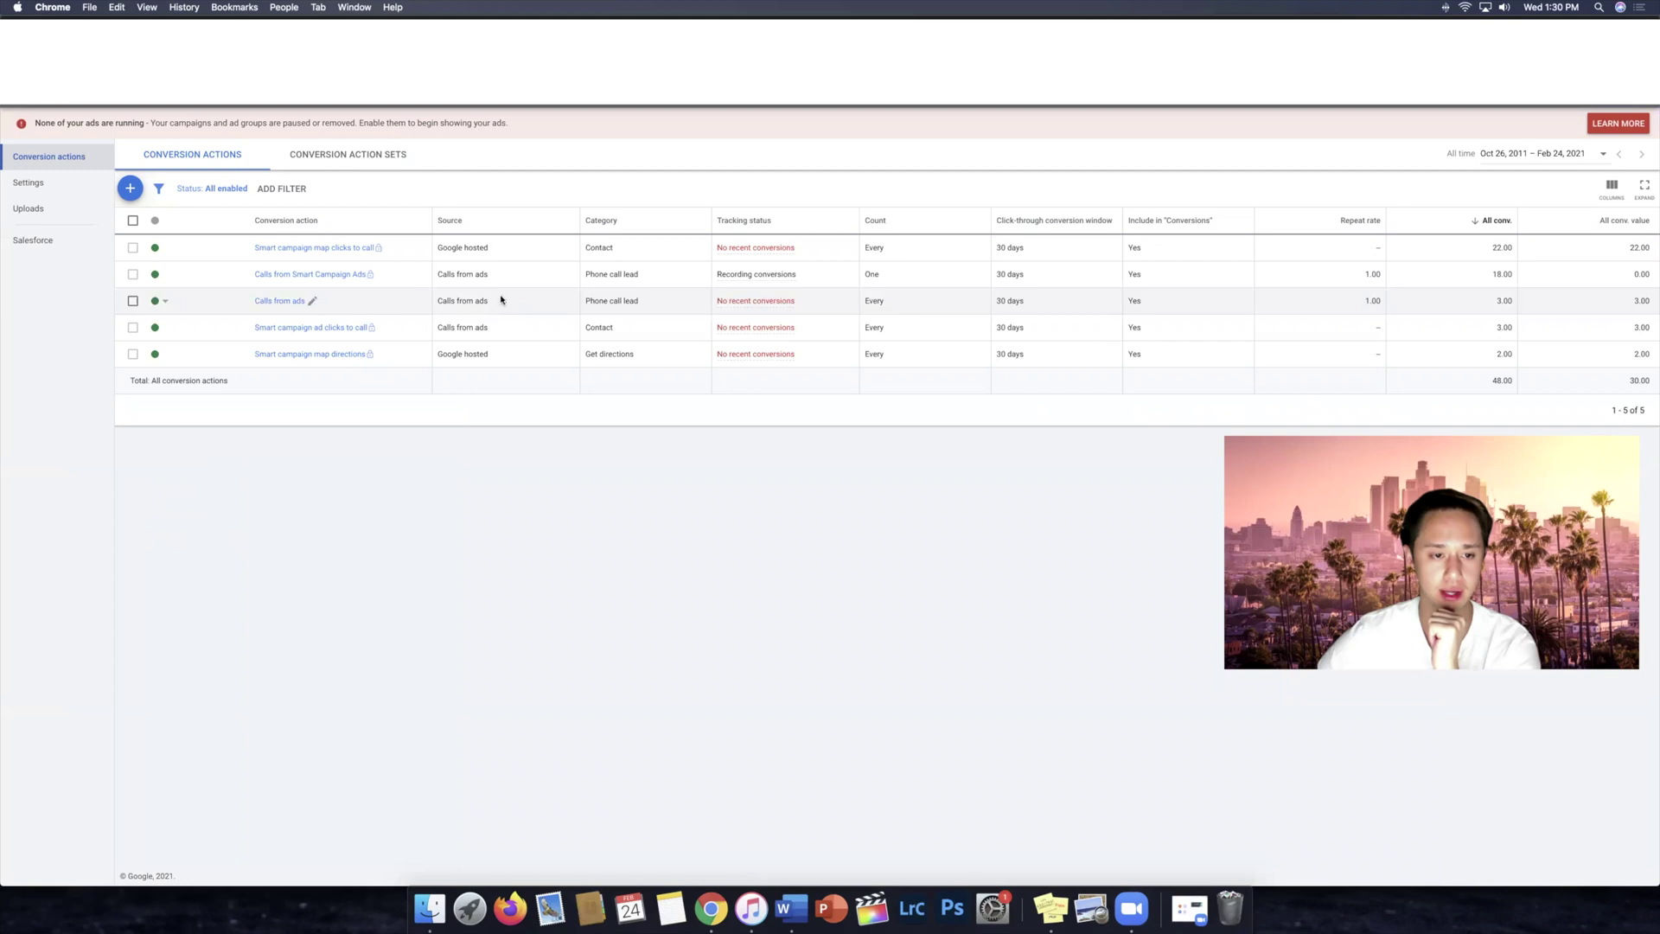
left_click(133, 192)
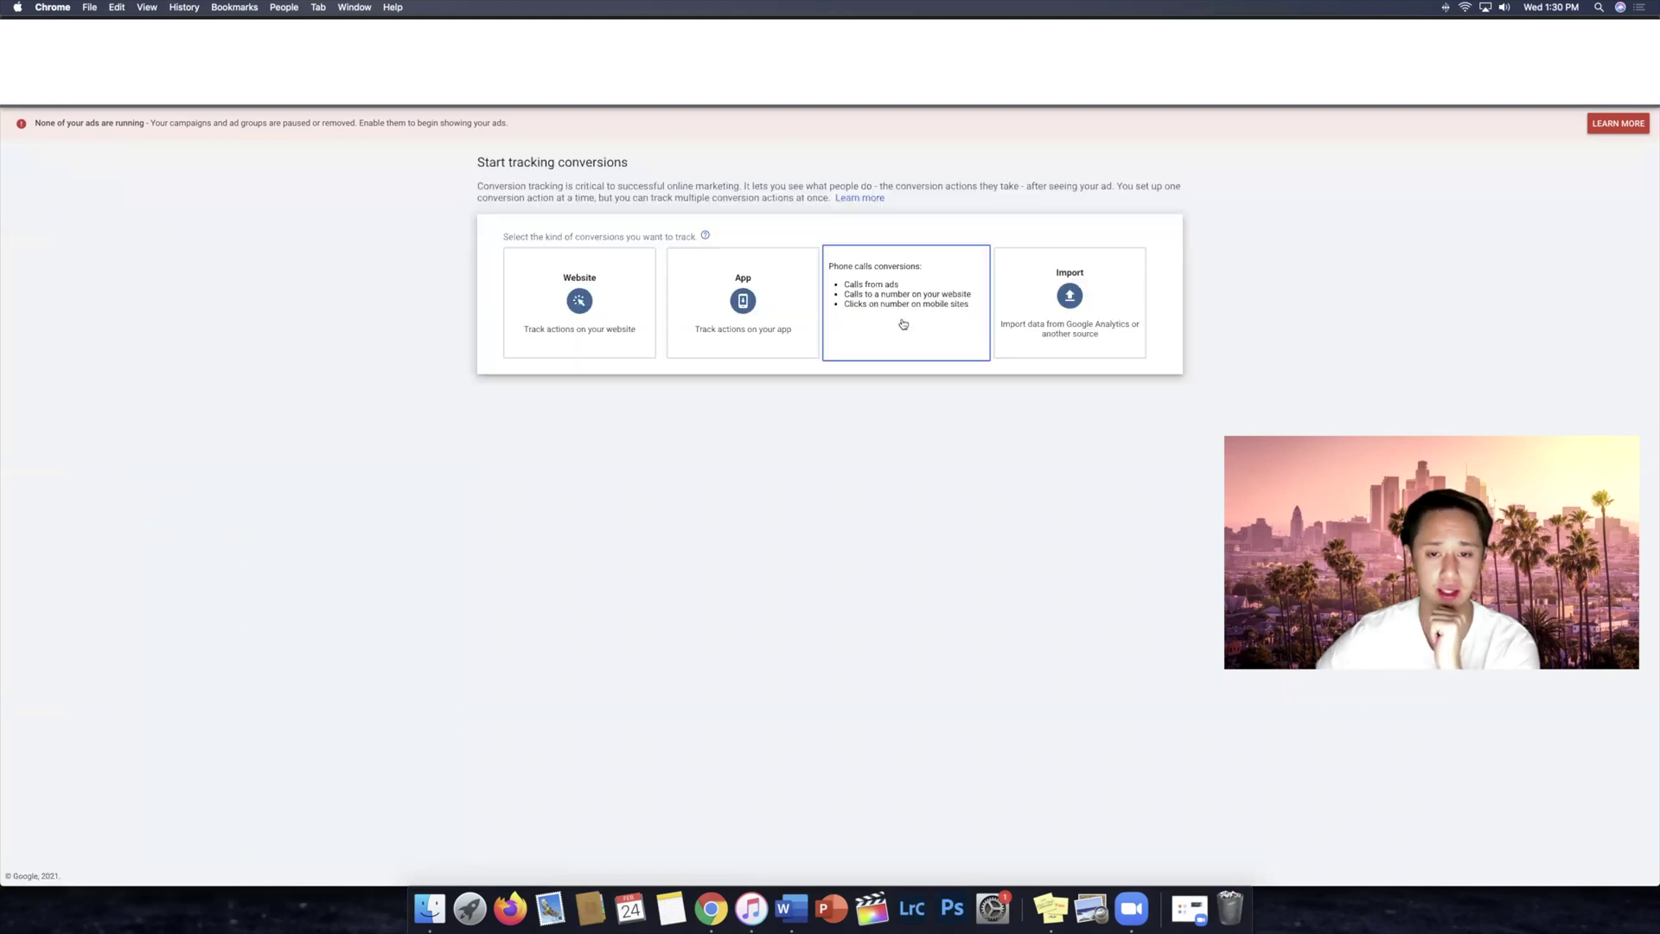
left_click(900, 321)
left_click(639, 458)
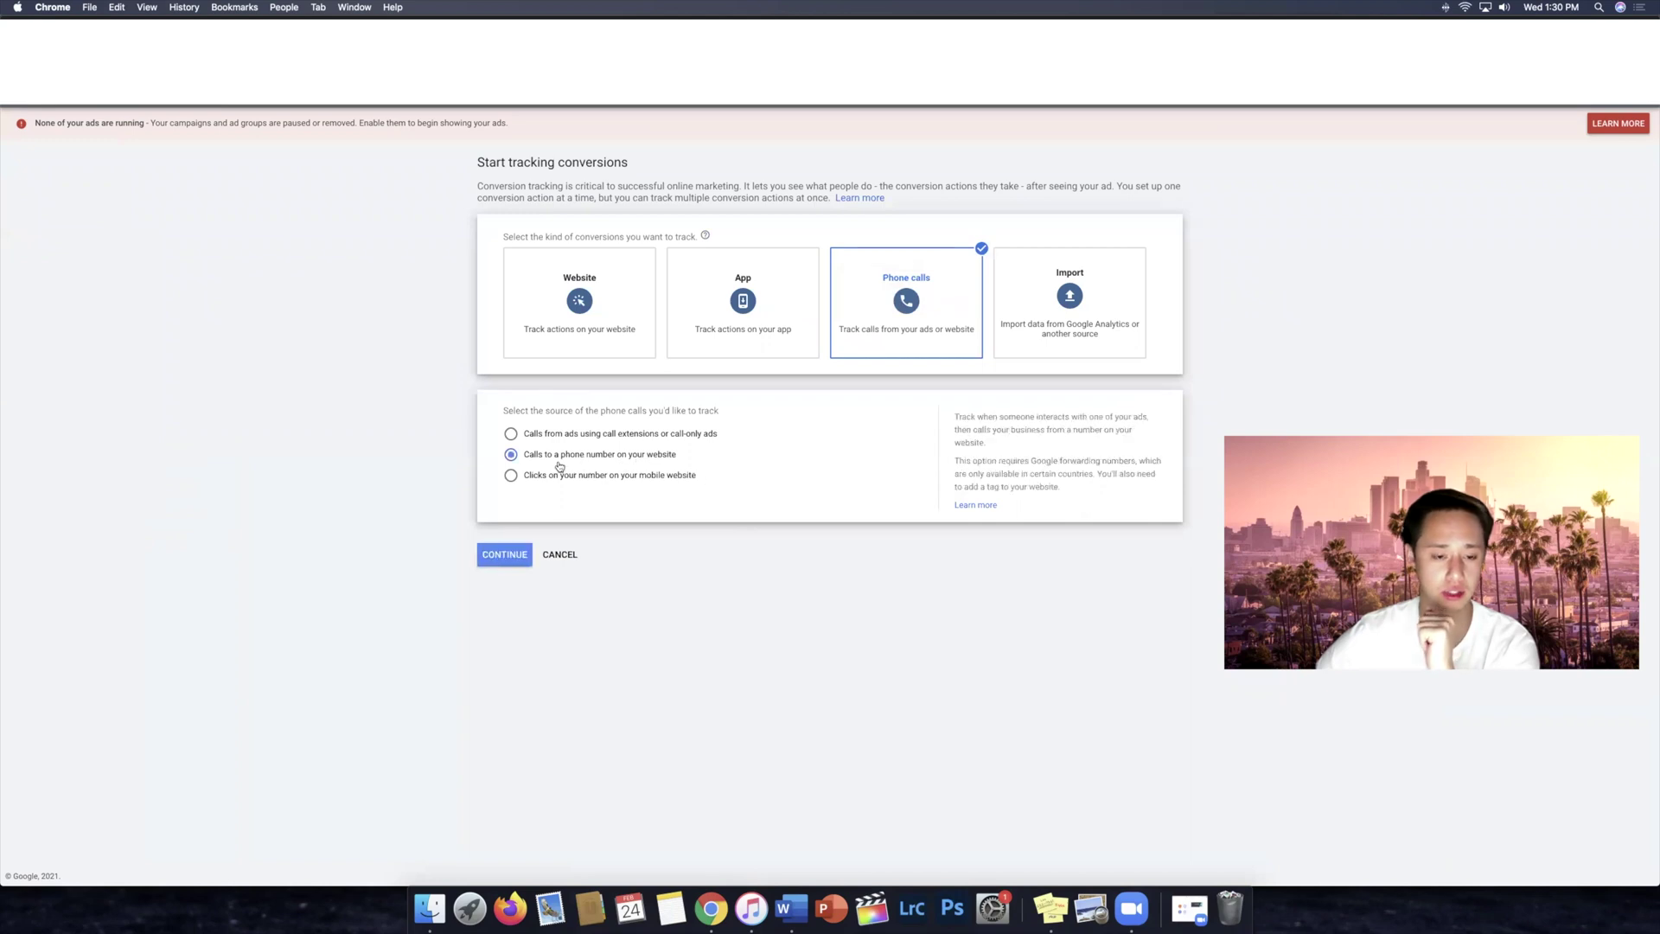
left_click(559, 554)
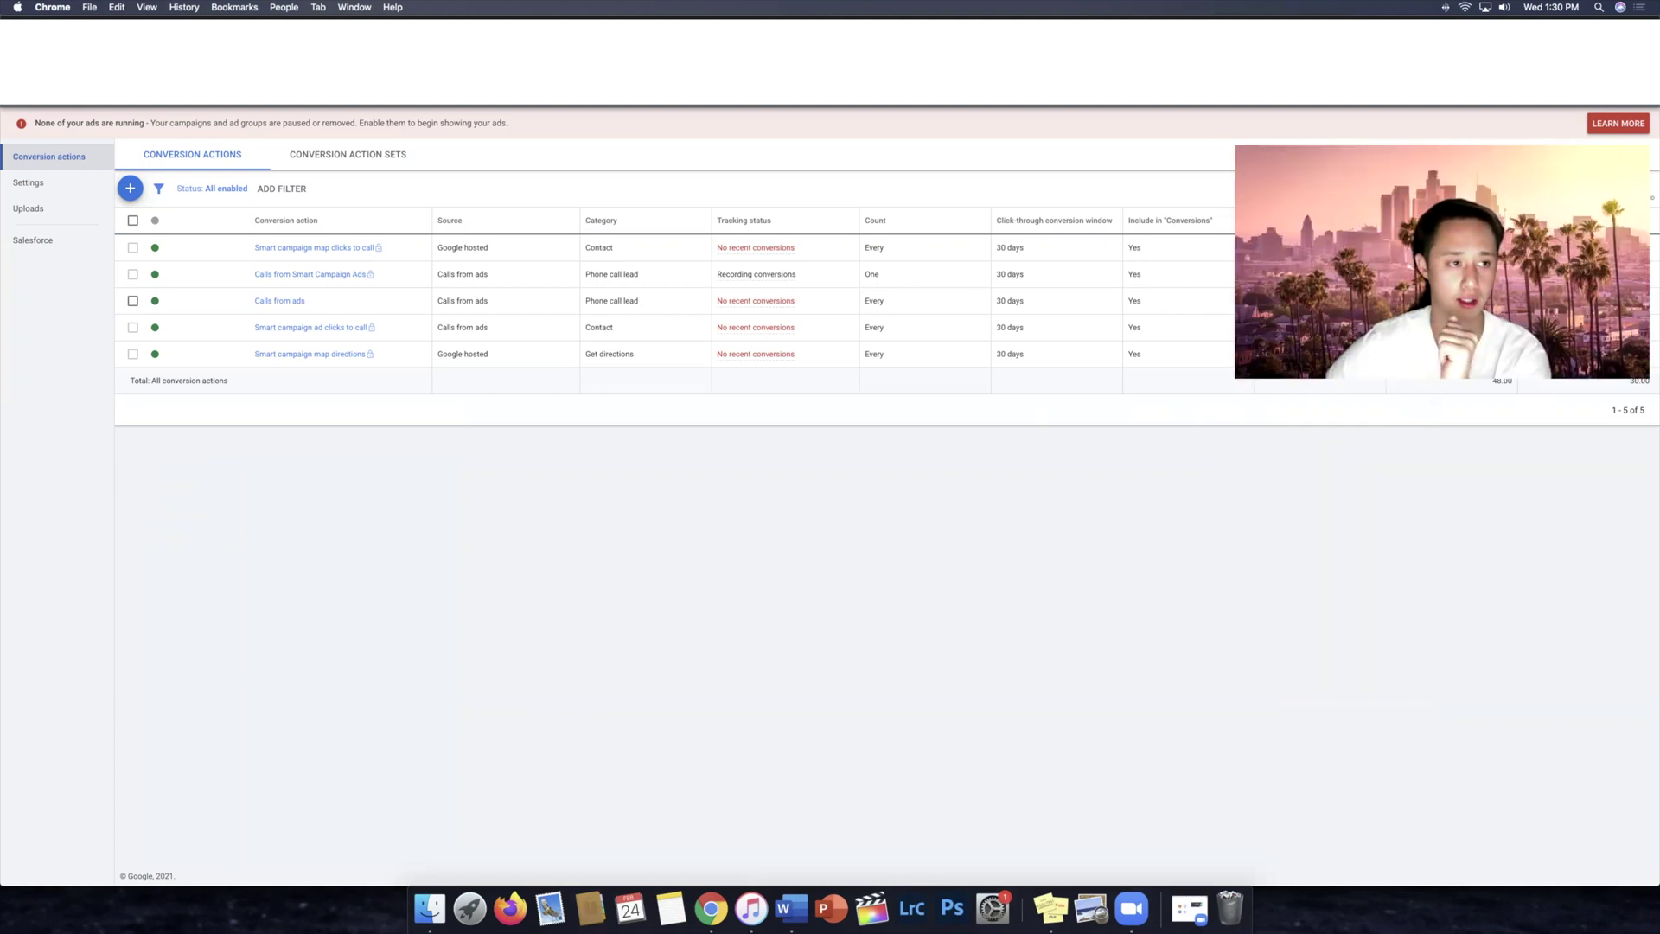
Step: Return to the account overview for all campaigns and chart the conversion rate in place of conversions
left_click(20, 85)
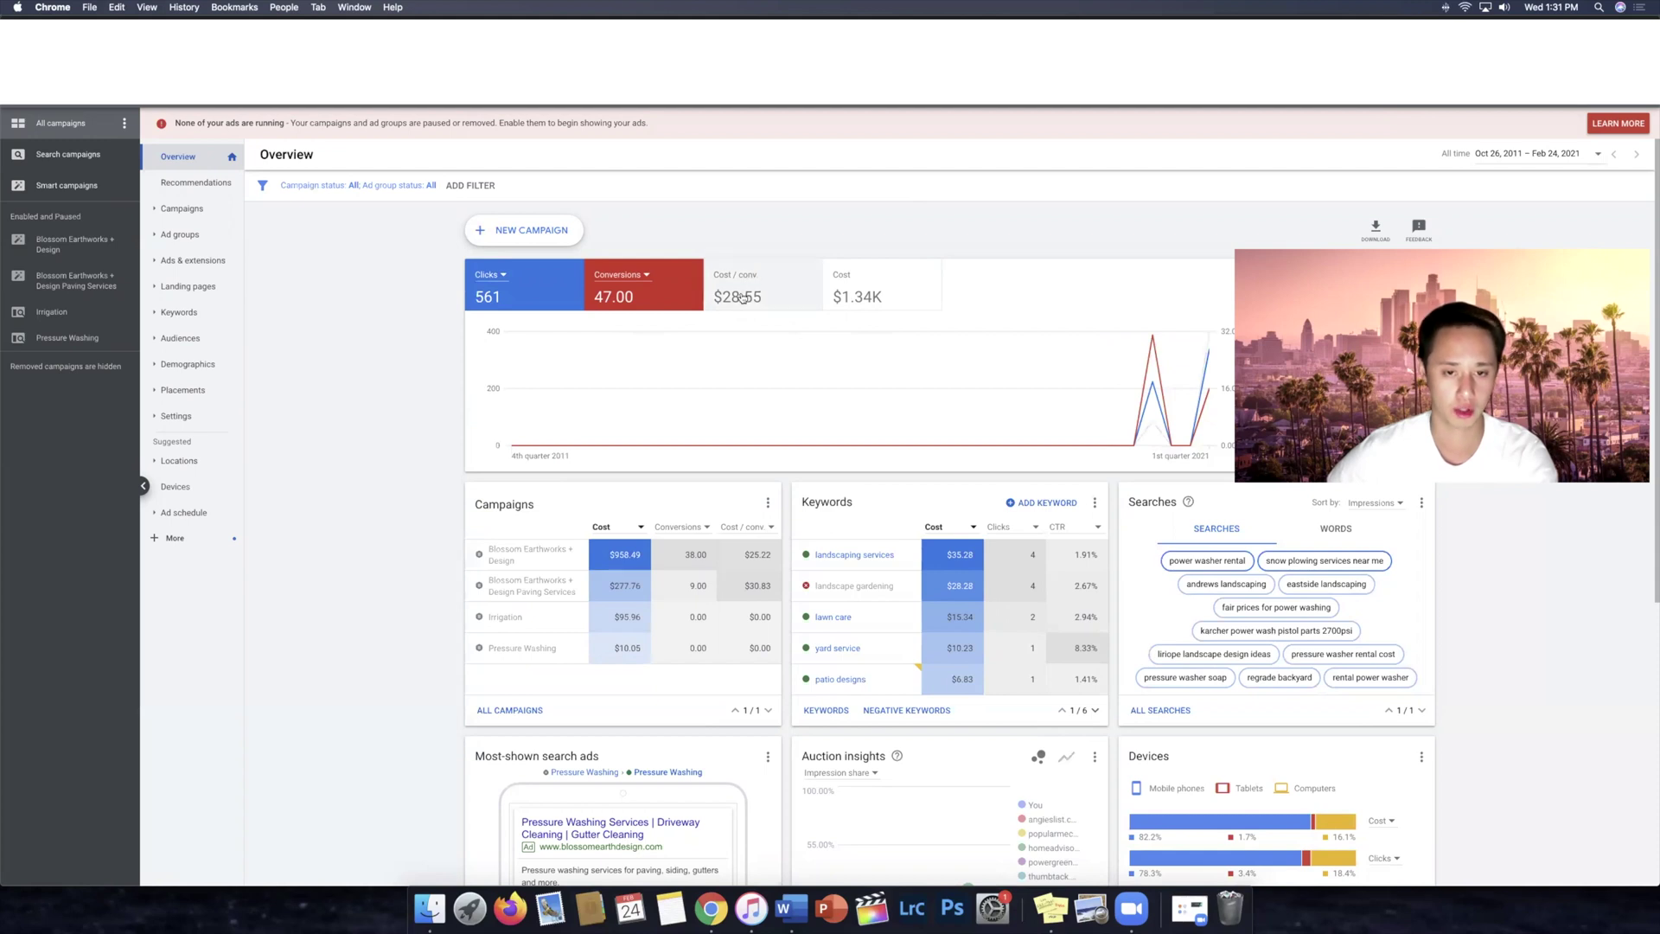
left_click(648, 277)
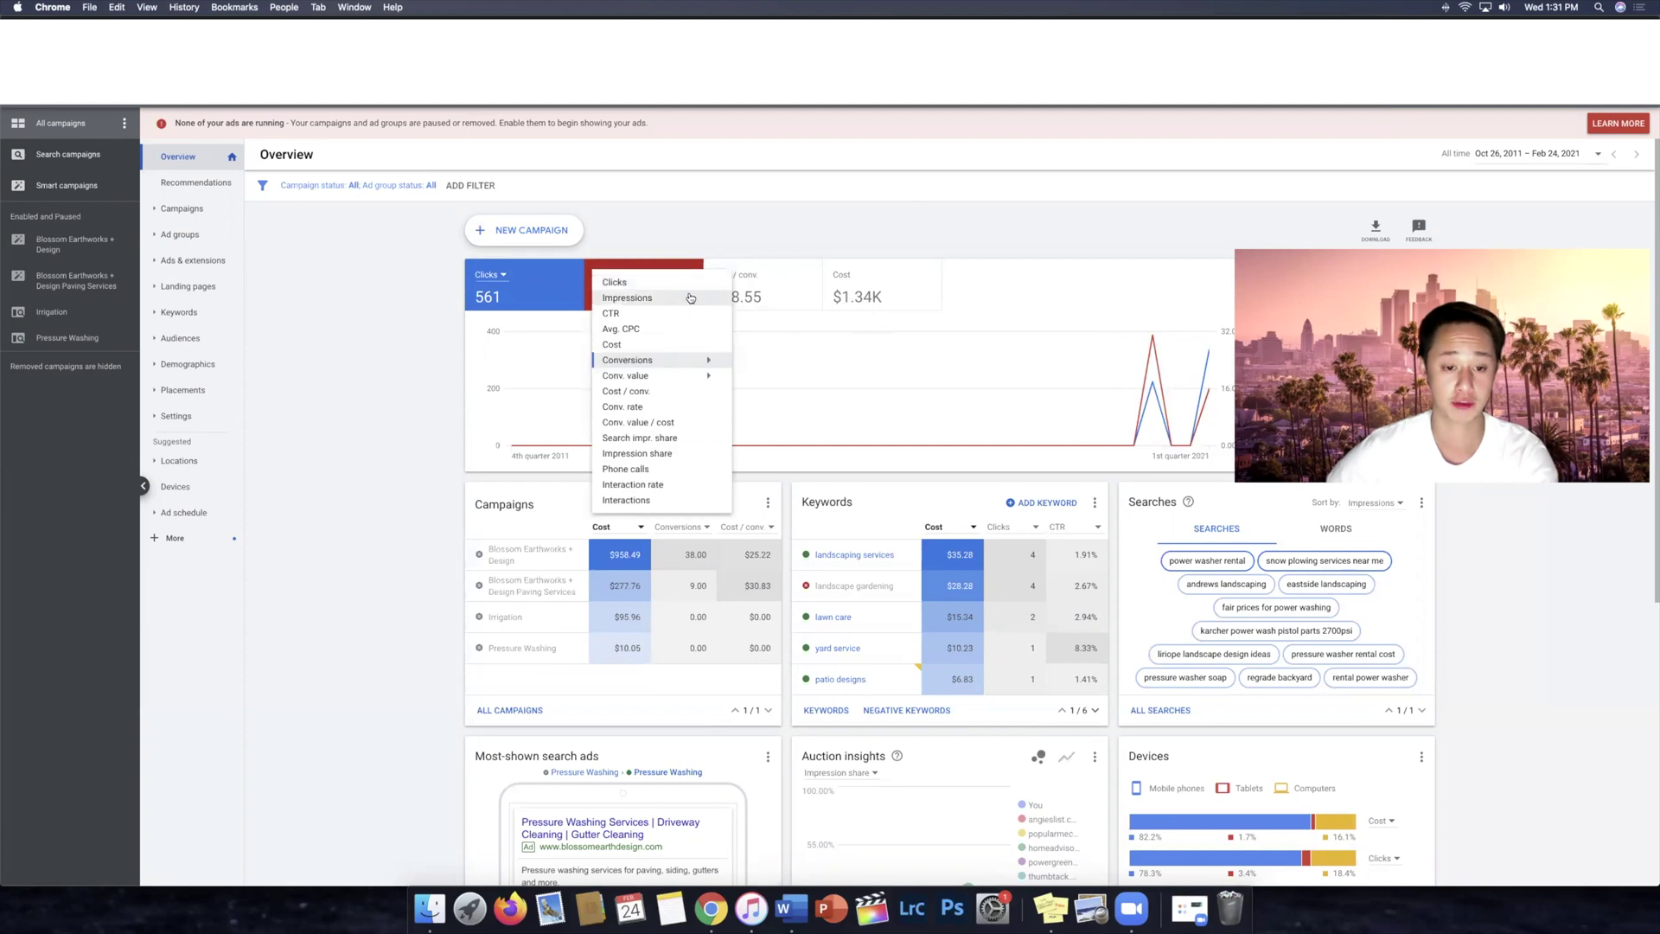
left_click(666, 408)
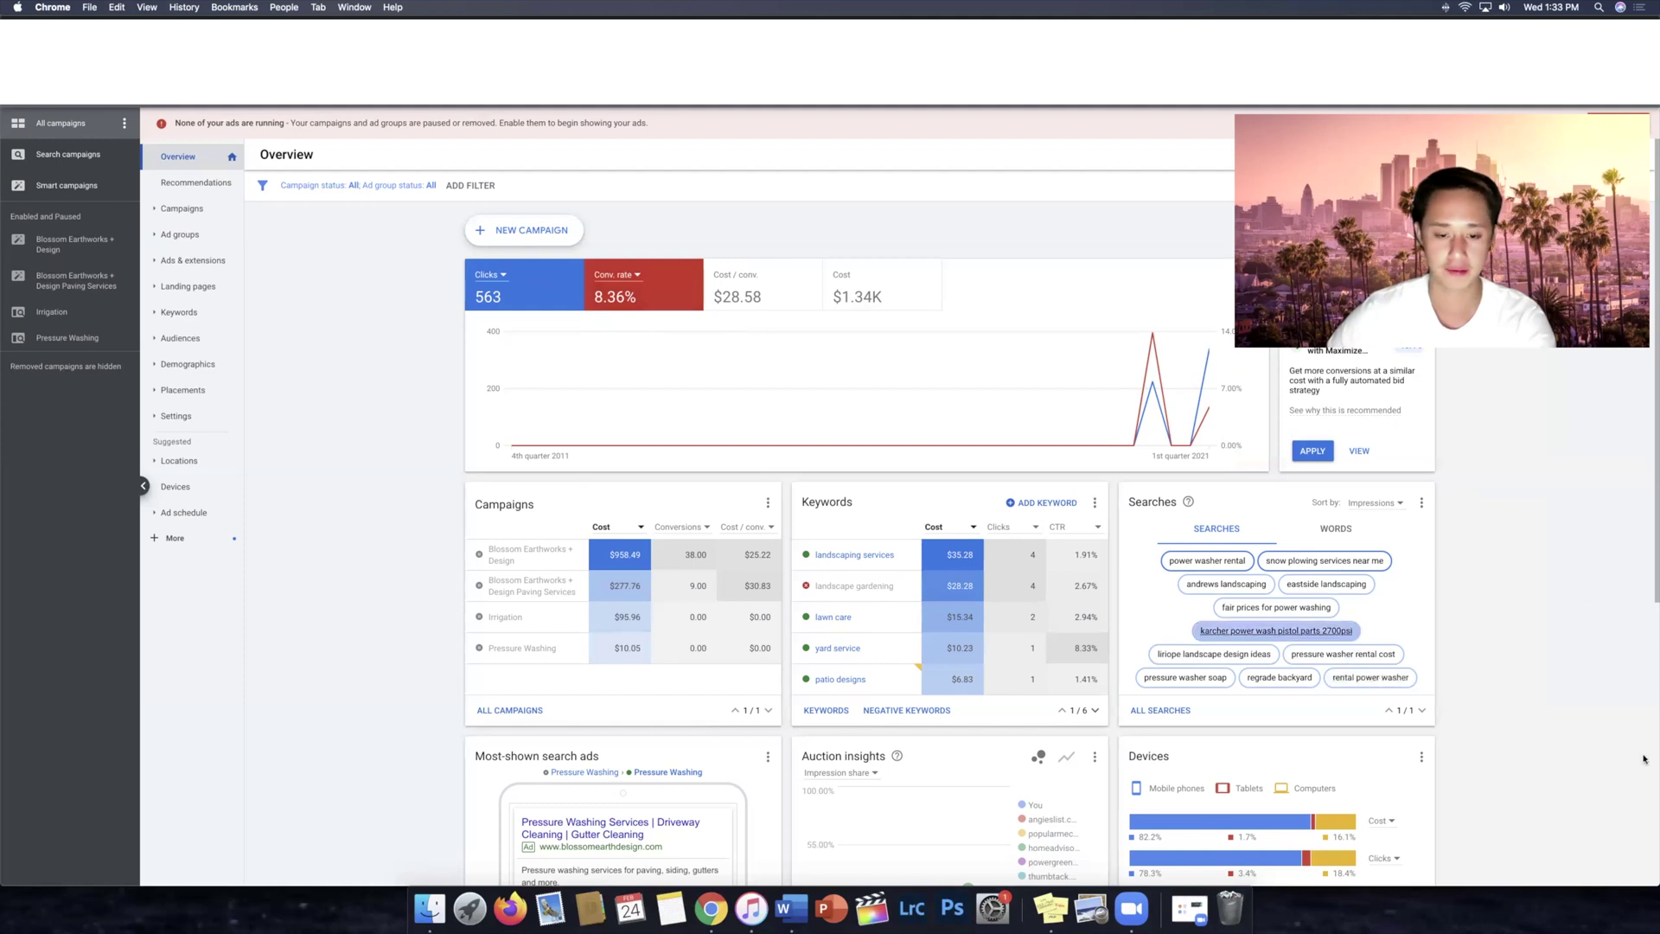
Step: Review the account overview cards and the campaign overview of the Blossom Earthworks + Design smart campaign
scroll(1595, 785, "down", 3)
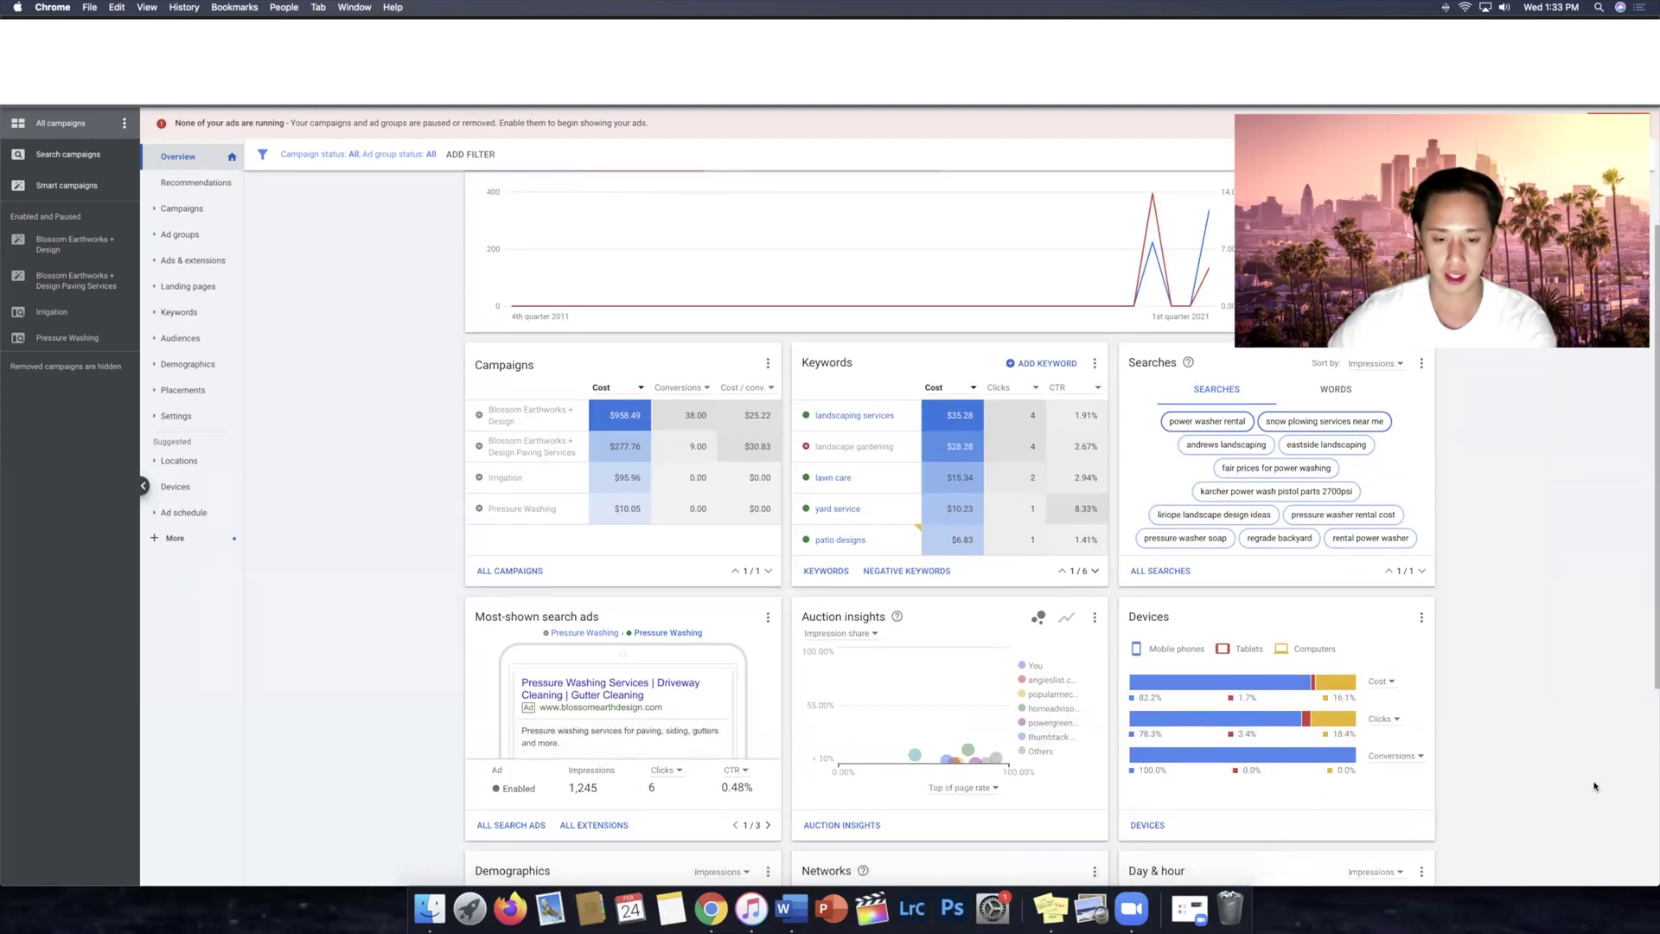
scroll(1595, 786, "down", 3)
scroll(1595, 786, "up", 6)
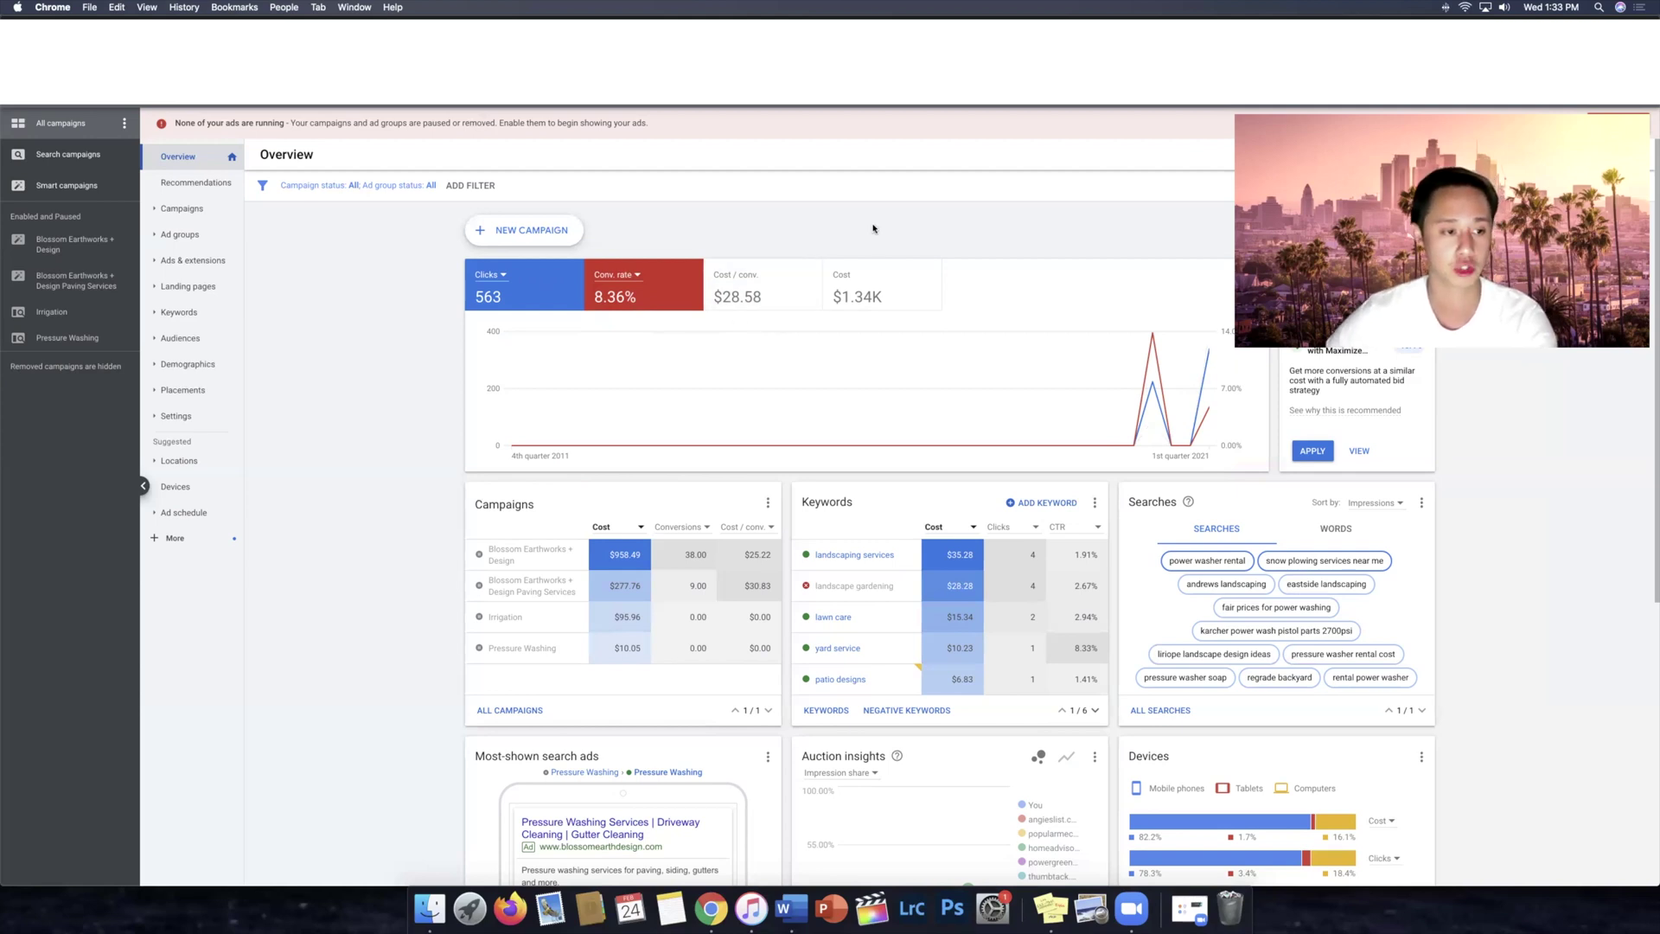
left_click(26, 251)
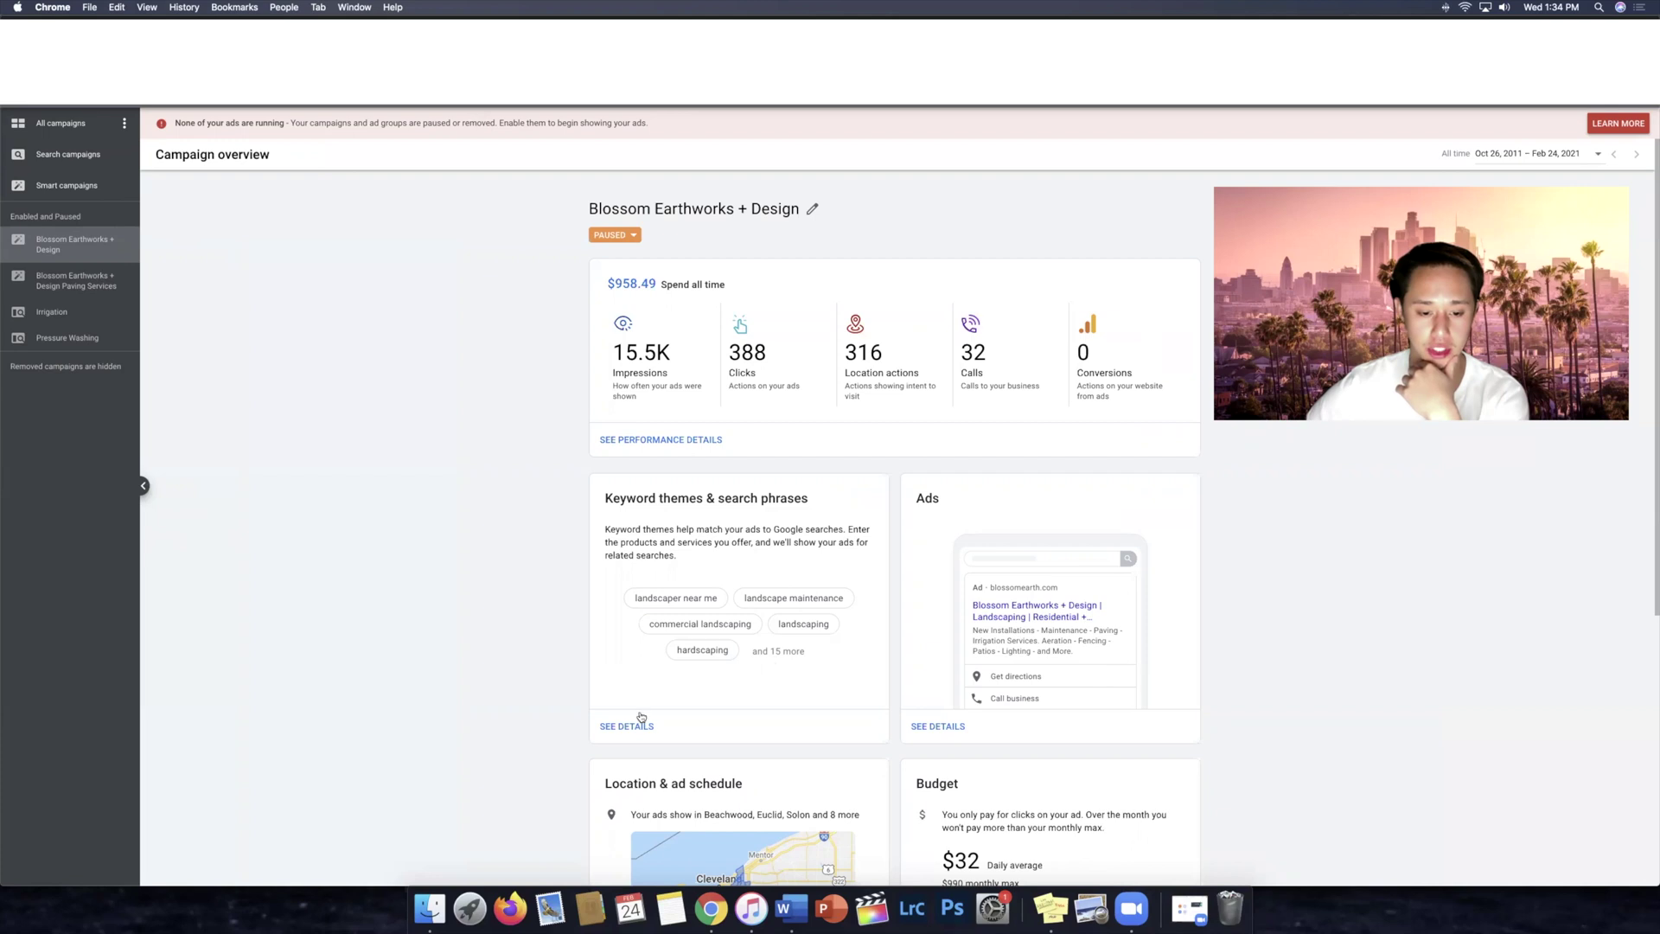
scroll(664, 691, "down", 5)
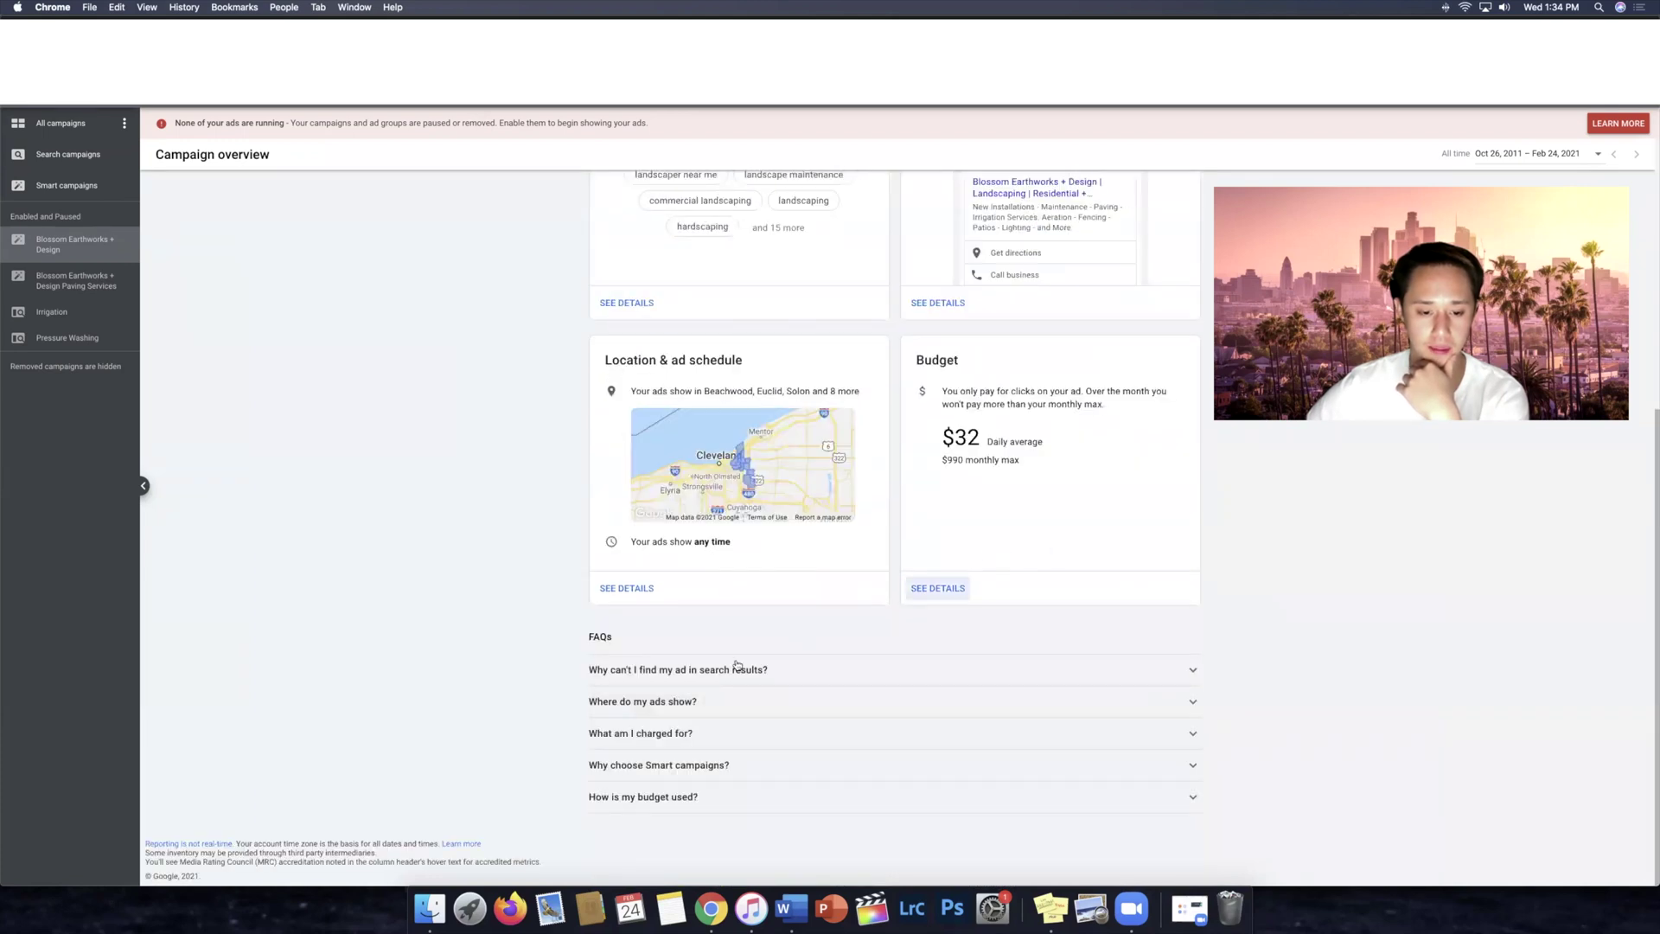
scroll(852, 687, "up", 5)
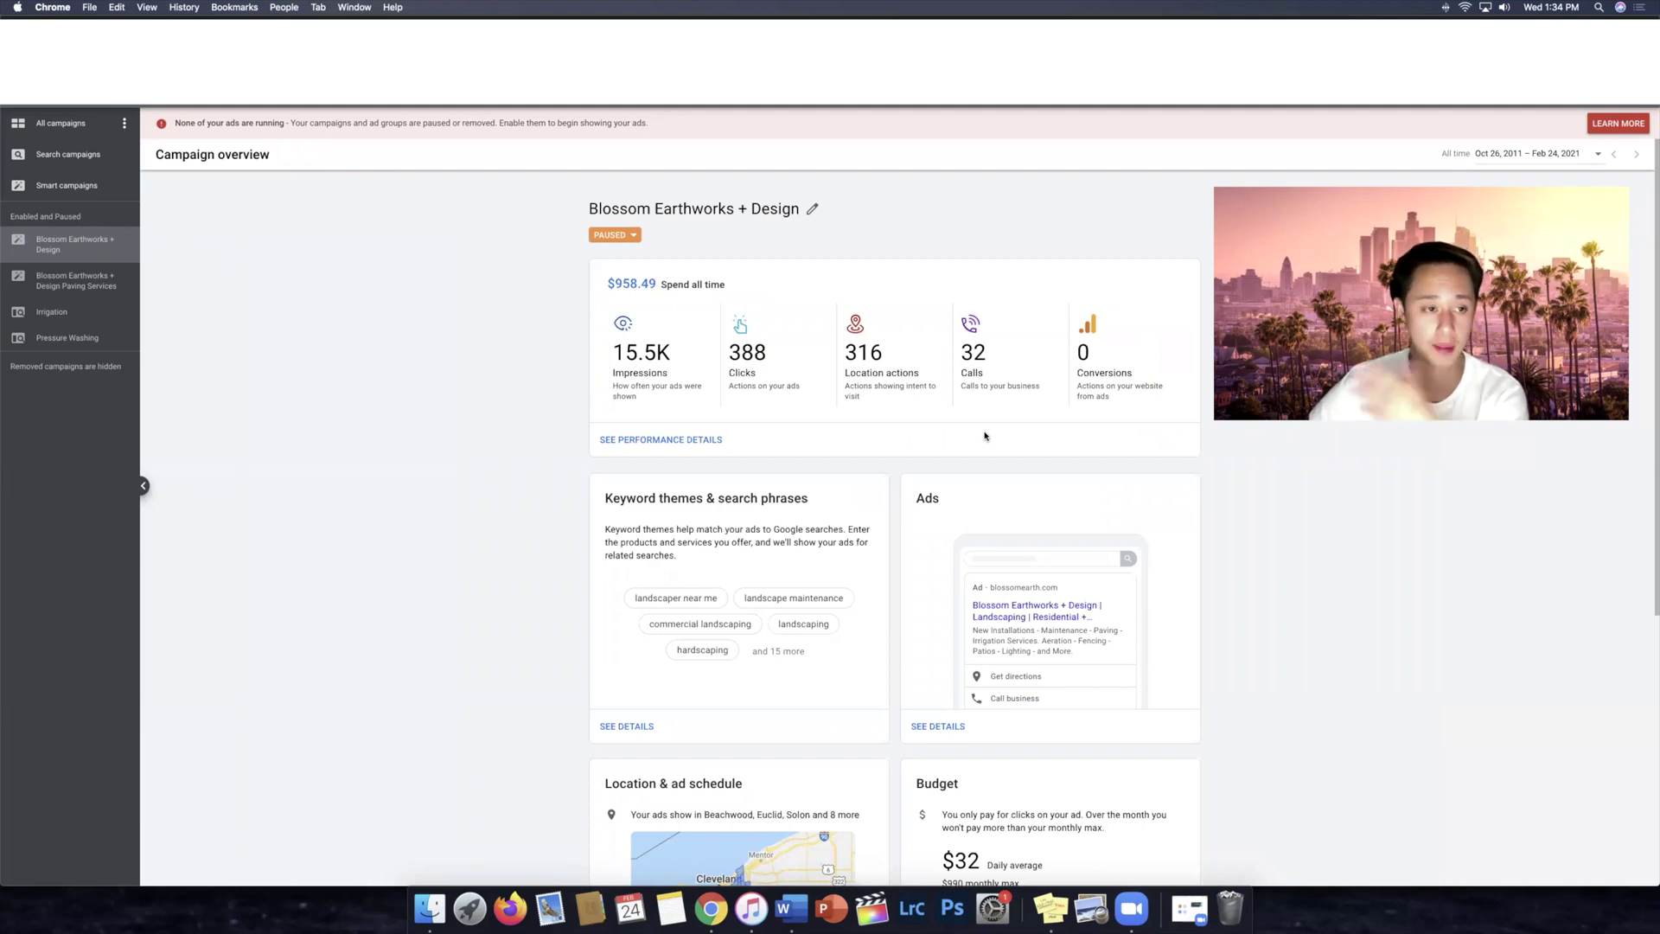
Step: Examine the keyword themes and search phrases of the Blossom Earthworks + Design campaign
left_click(621, 726)
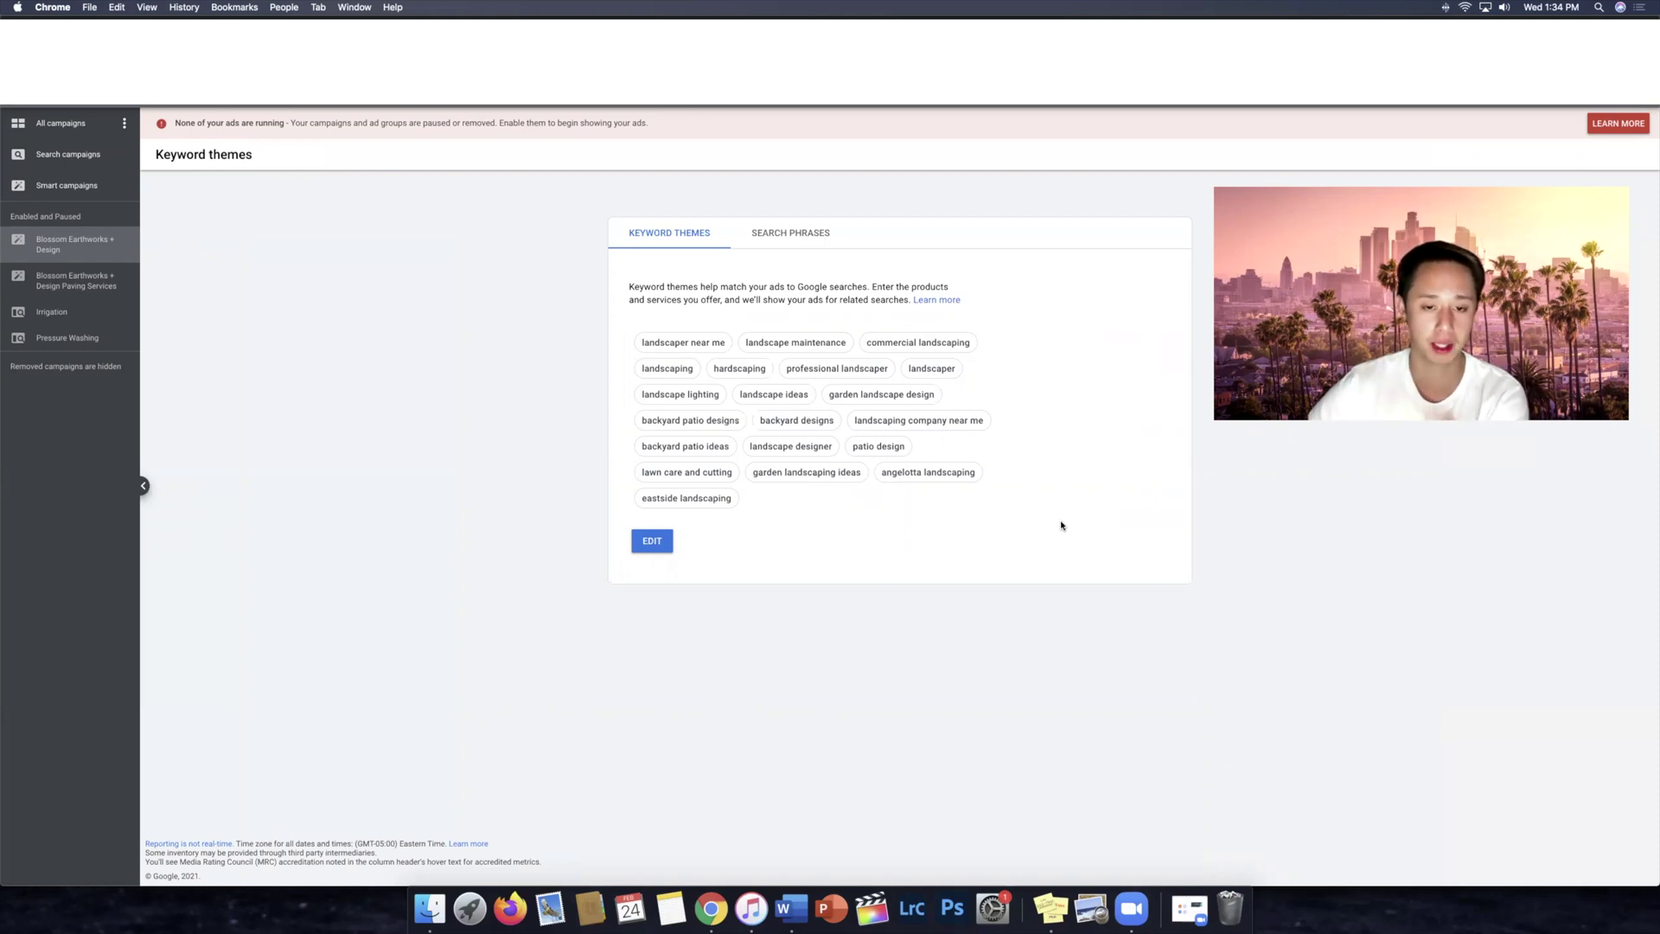
left_click(794, 239)
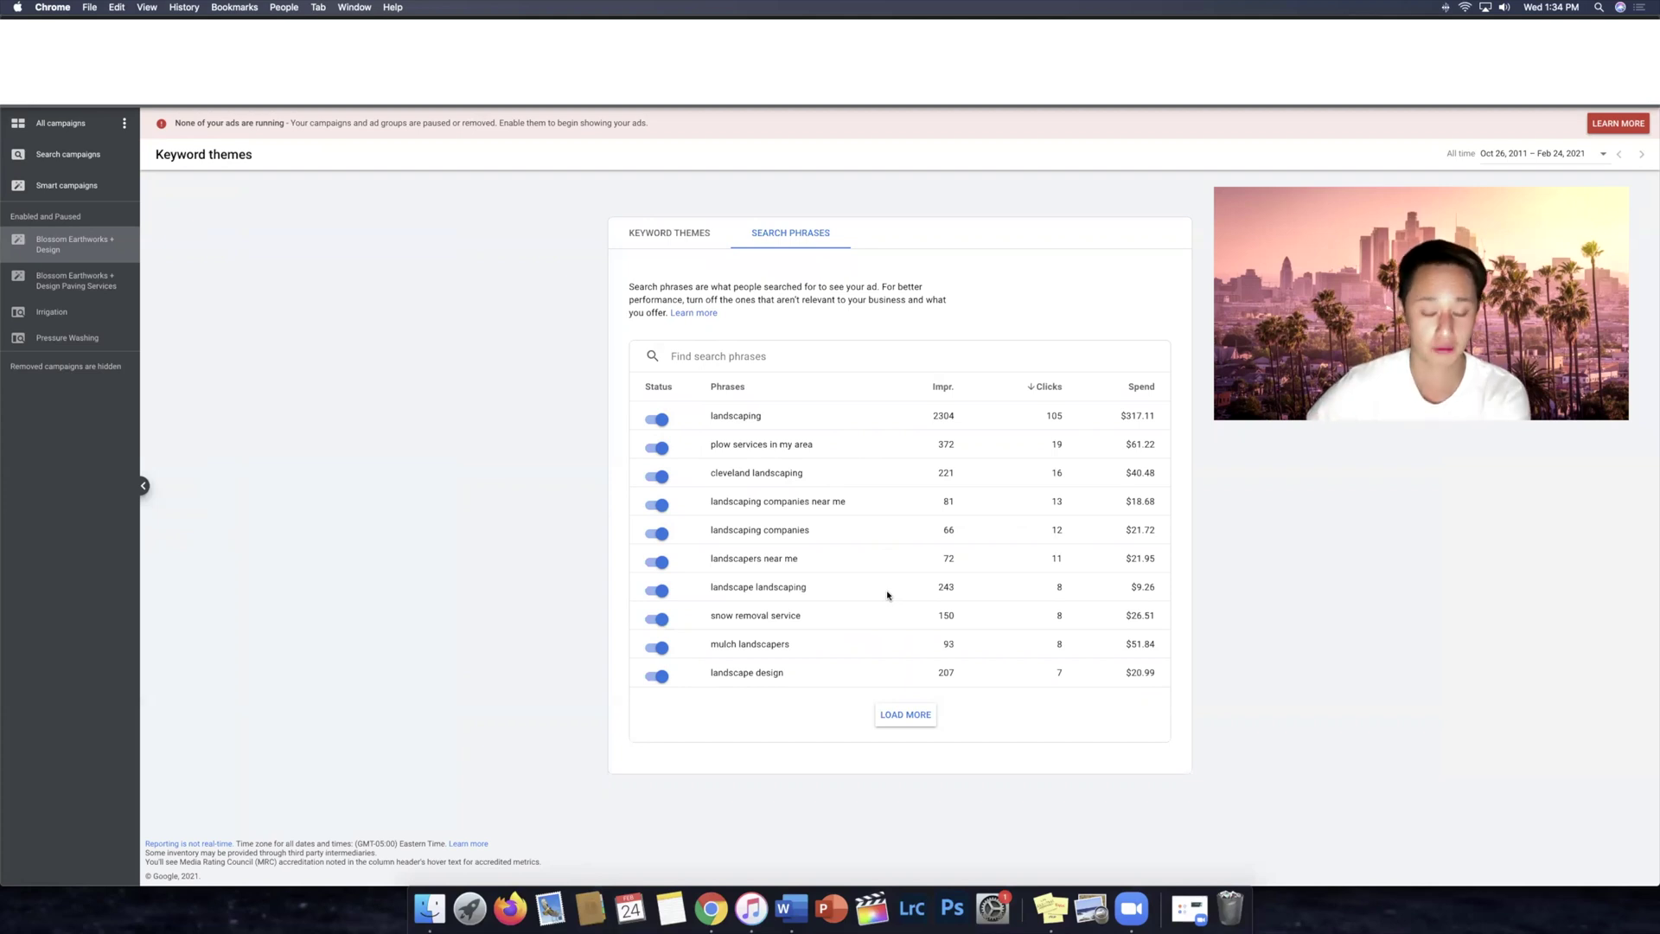
left_click(700, 245)
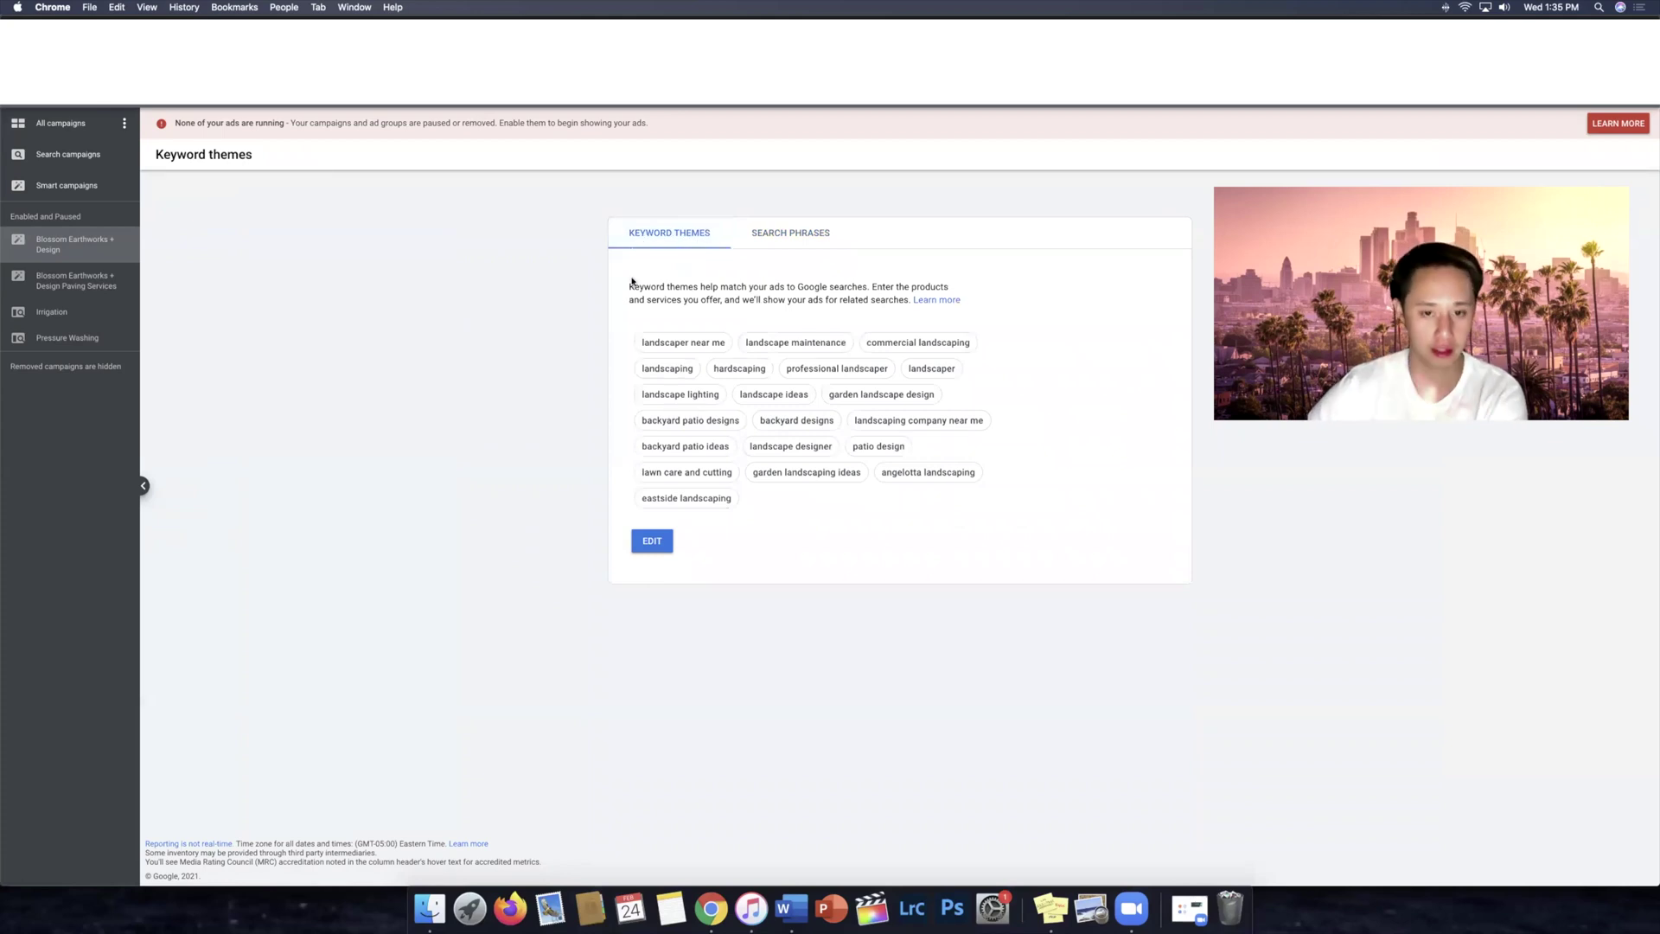
Step: Examine the keyword themes of the Blossom Earthworks + Design Paving Services campaign, discarding any edits
left_click(71, 285)
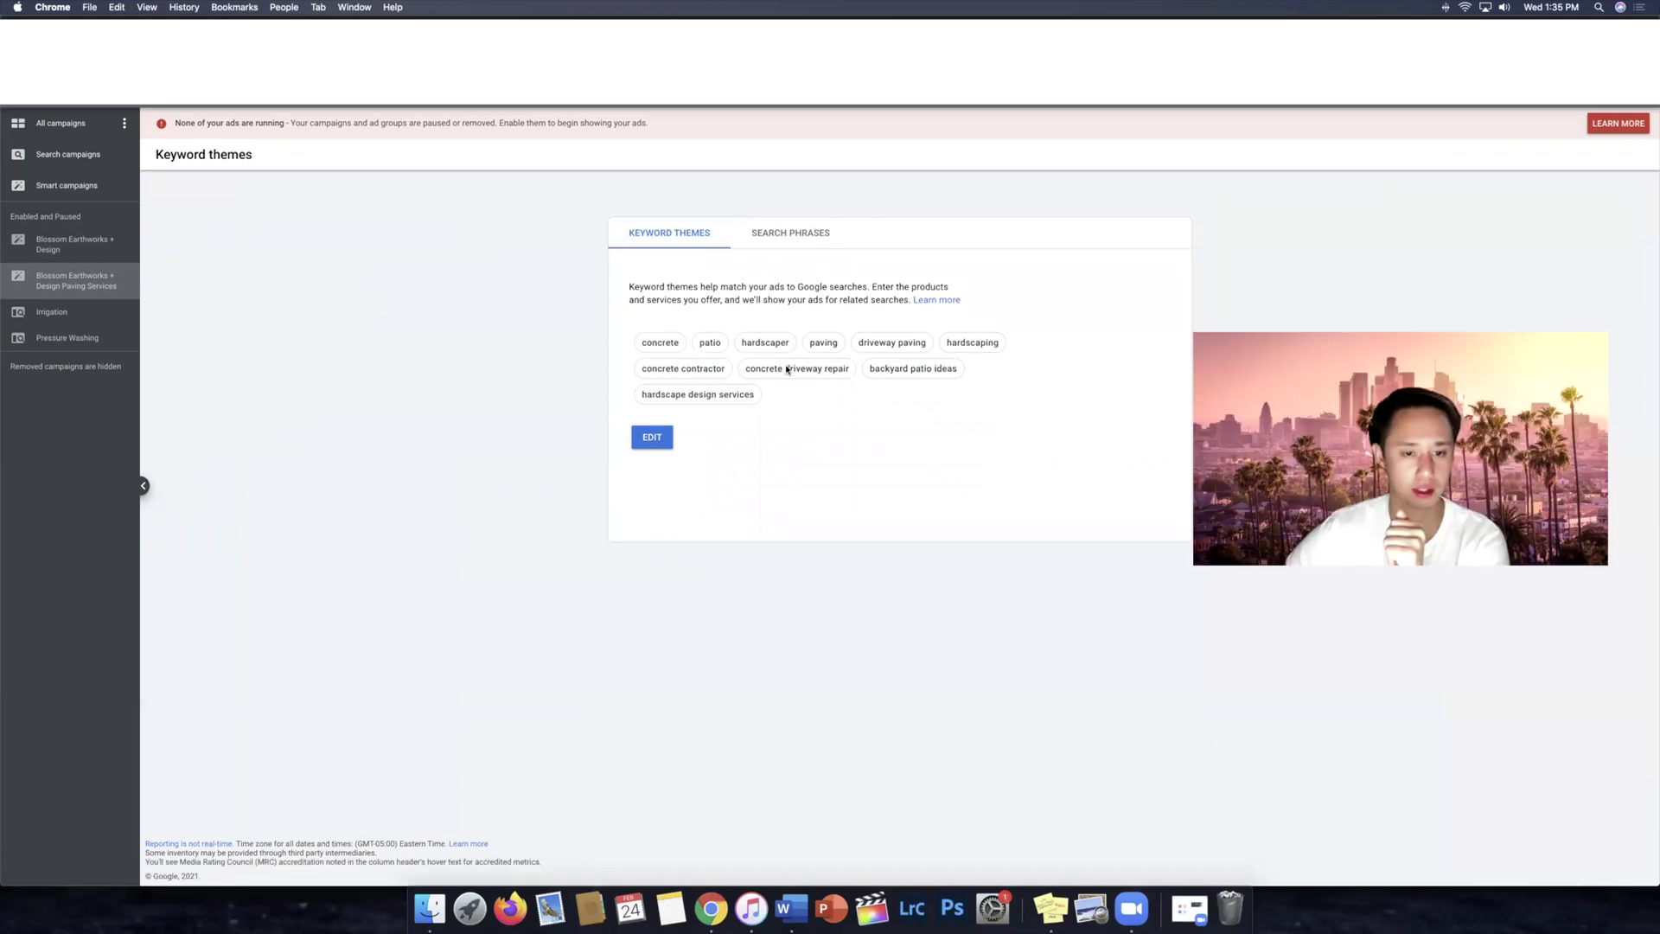
left_click(654, 440)
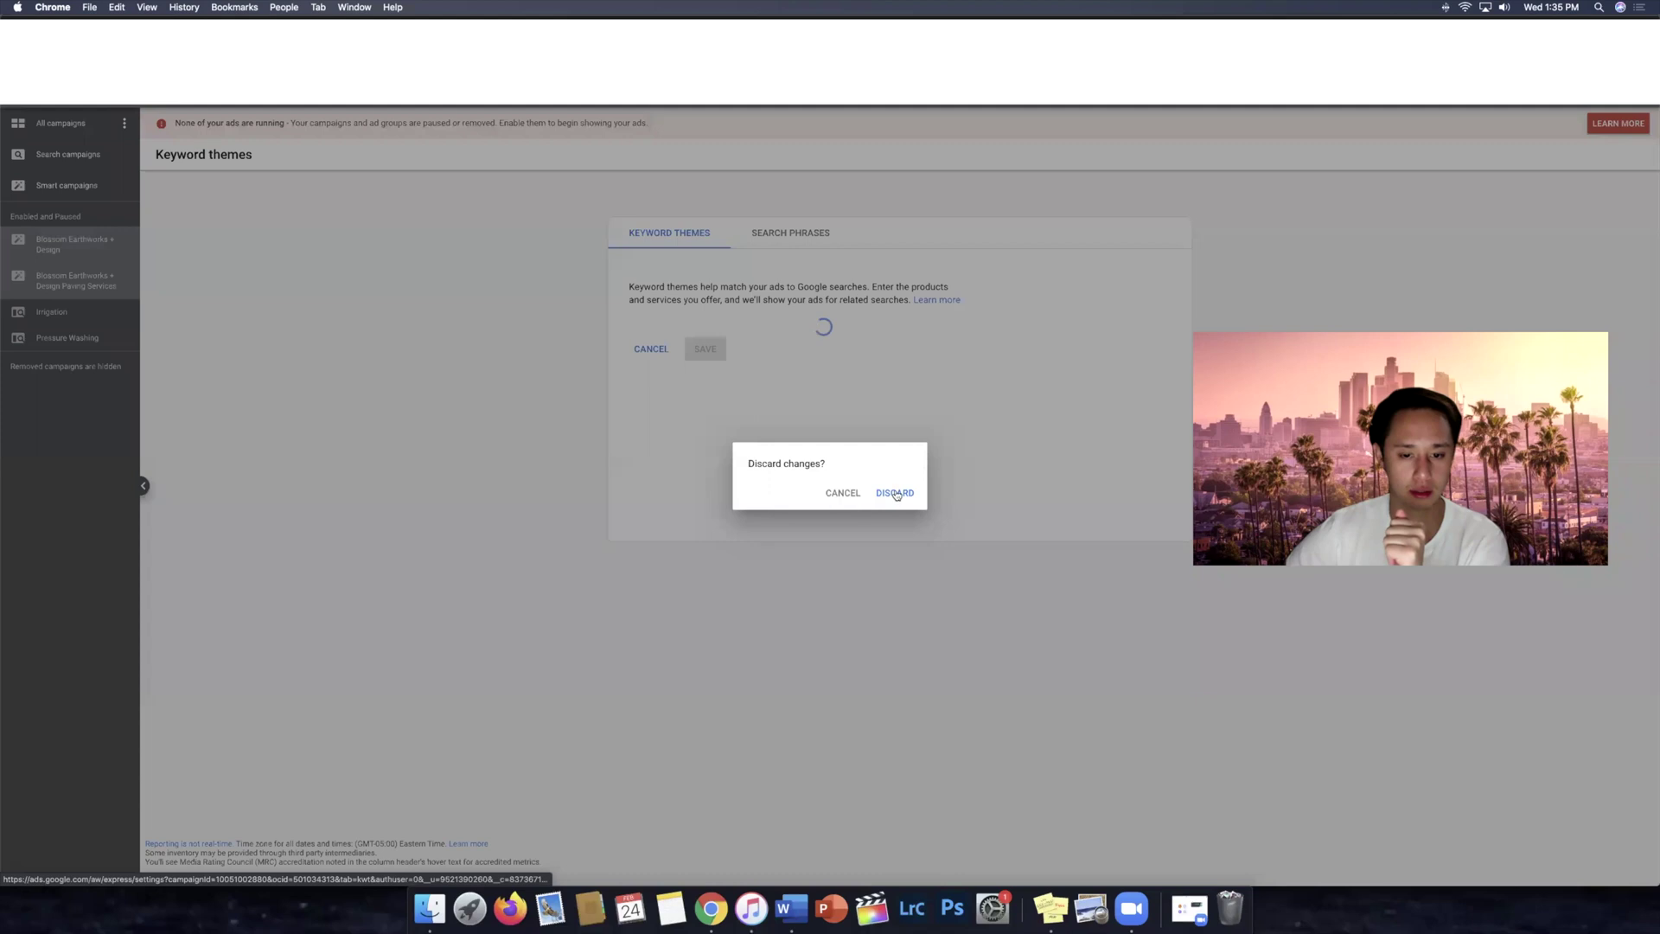
left_click(894, 492)
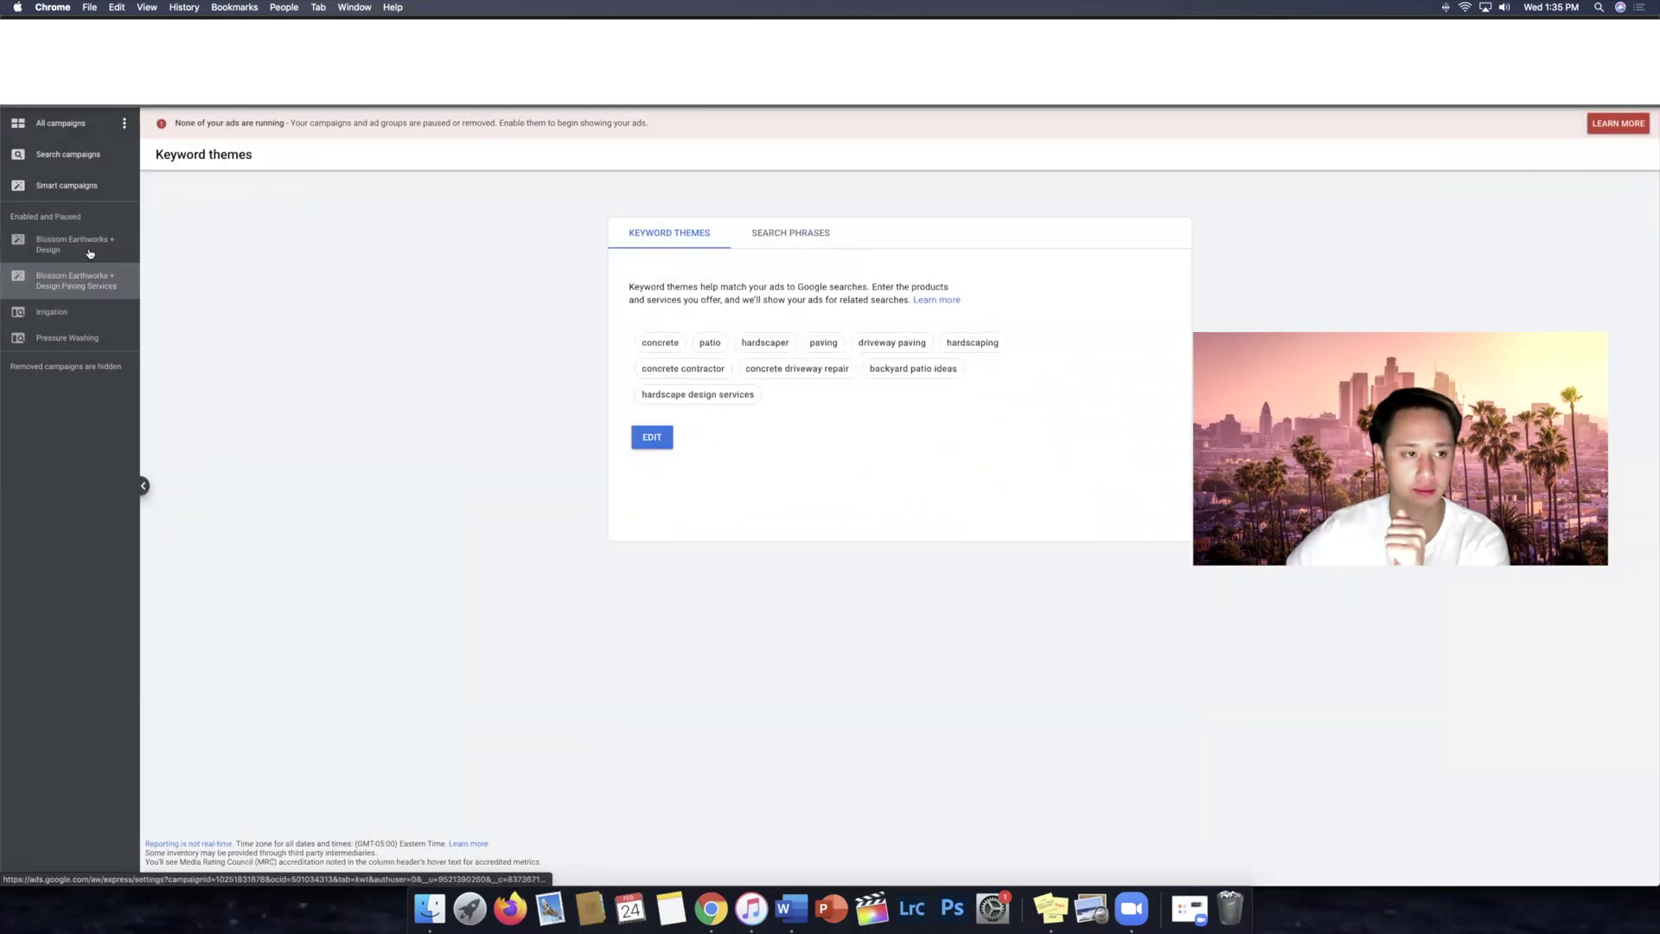
Step: Filter to smart campaigns and review the campaign overview of Blossom Earthworks + Design Paving Services
left_click(86, 190)
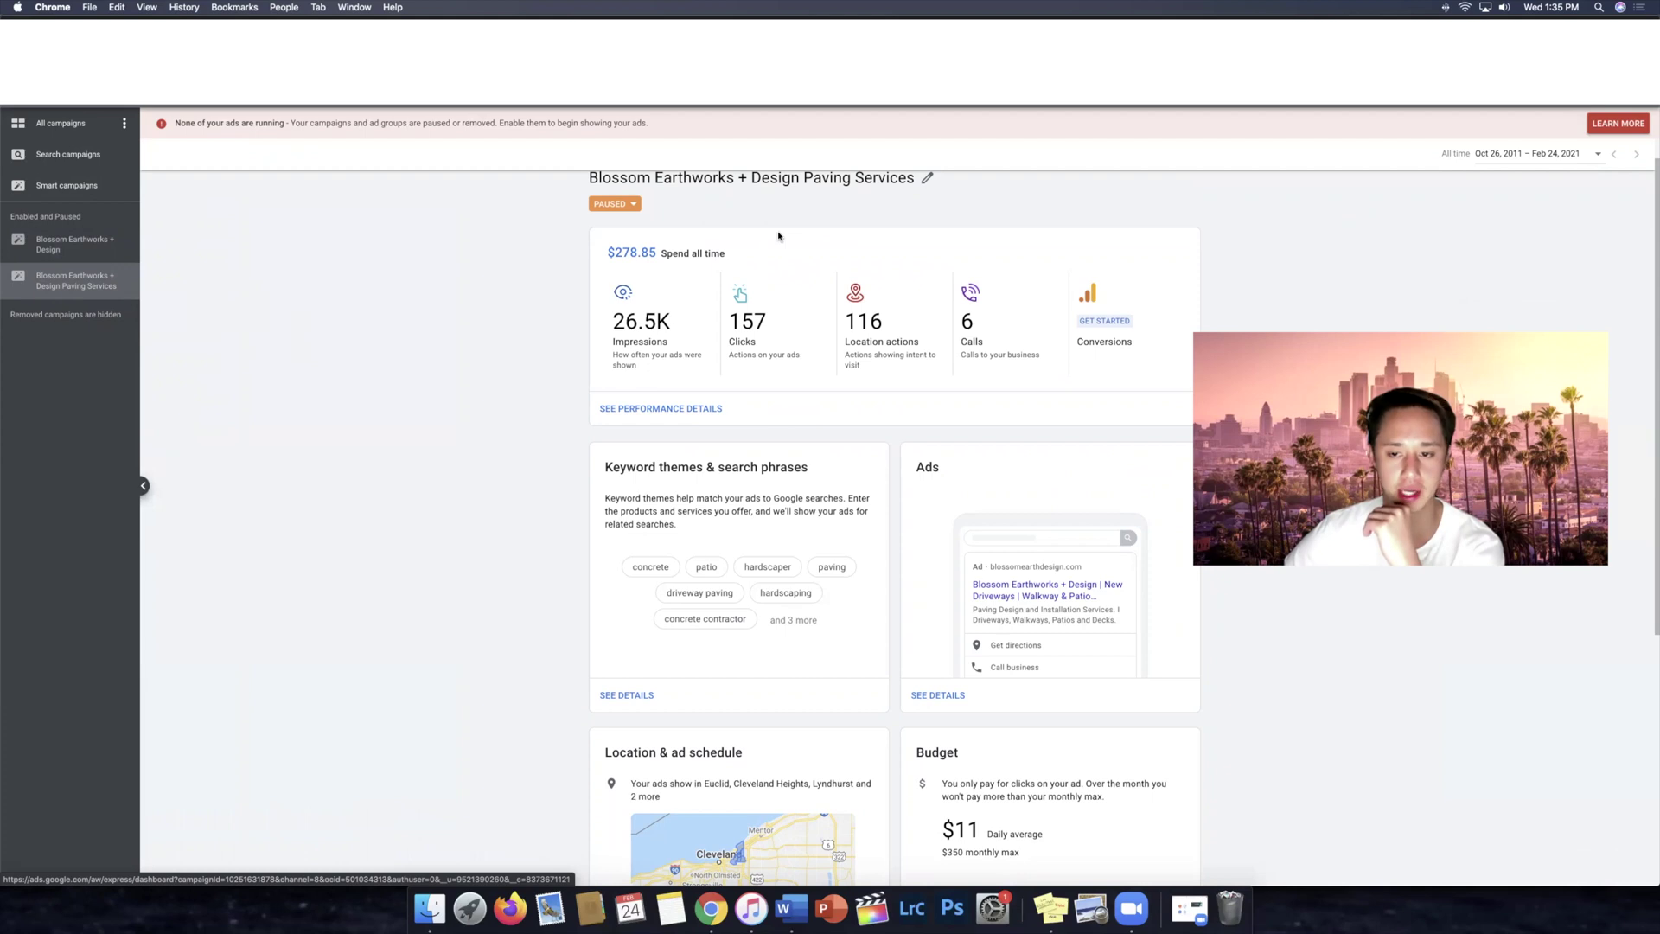
scroll(926, 239, "down", 3)
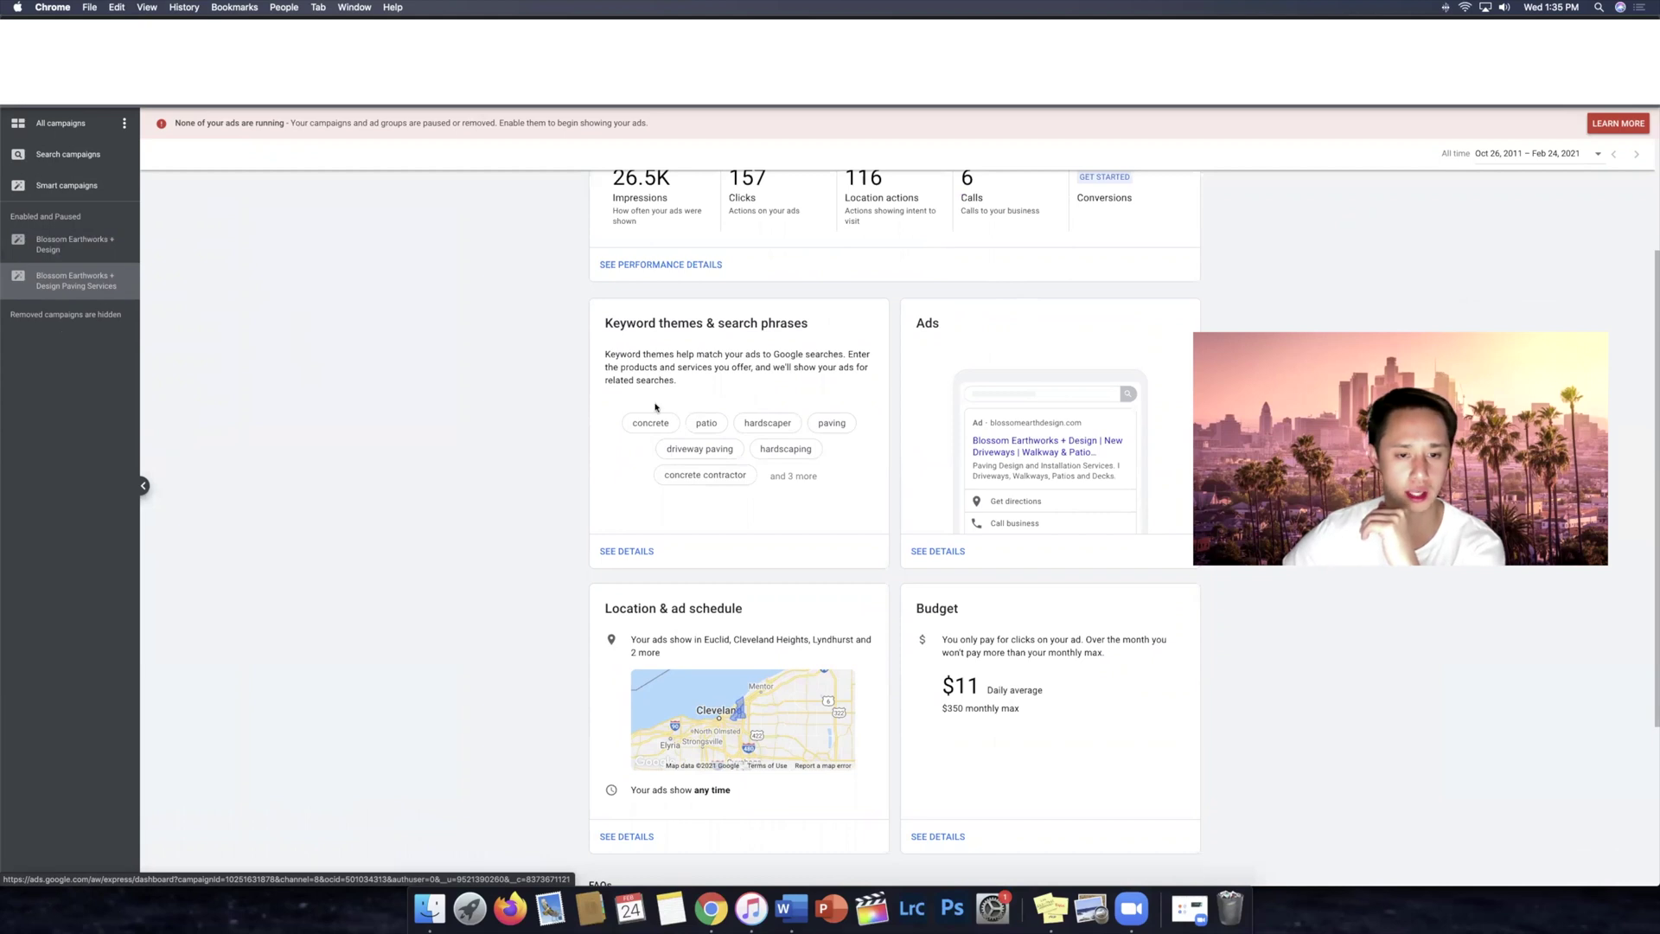
scroll(329, 346, "up", 1)
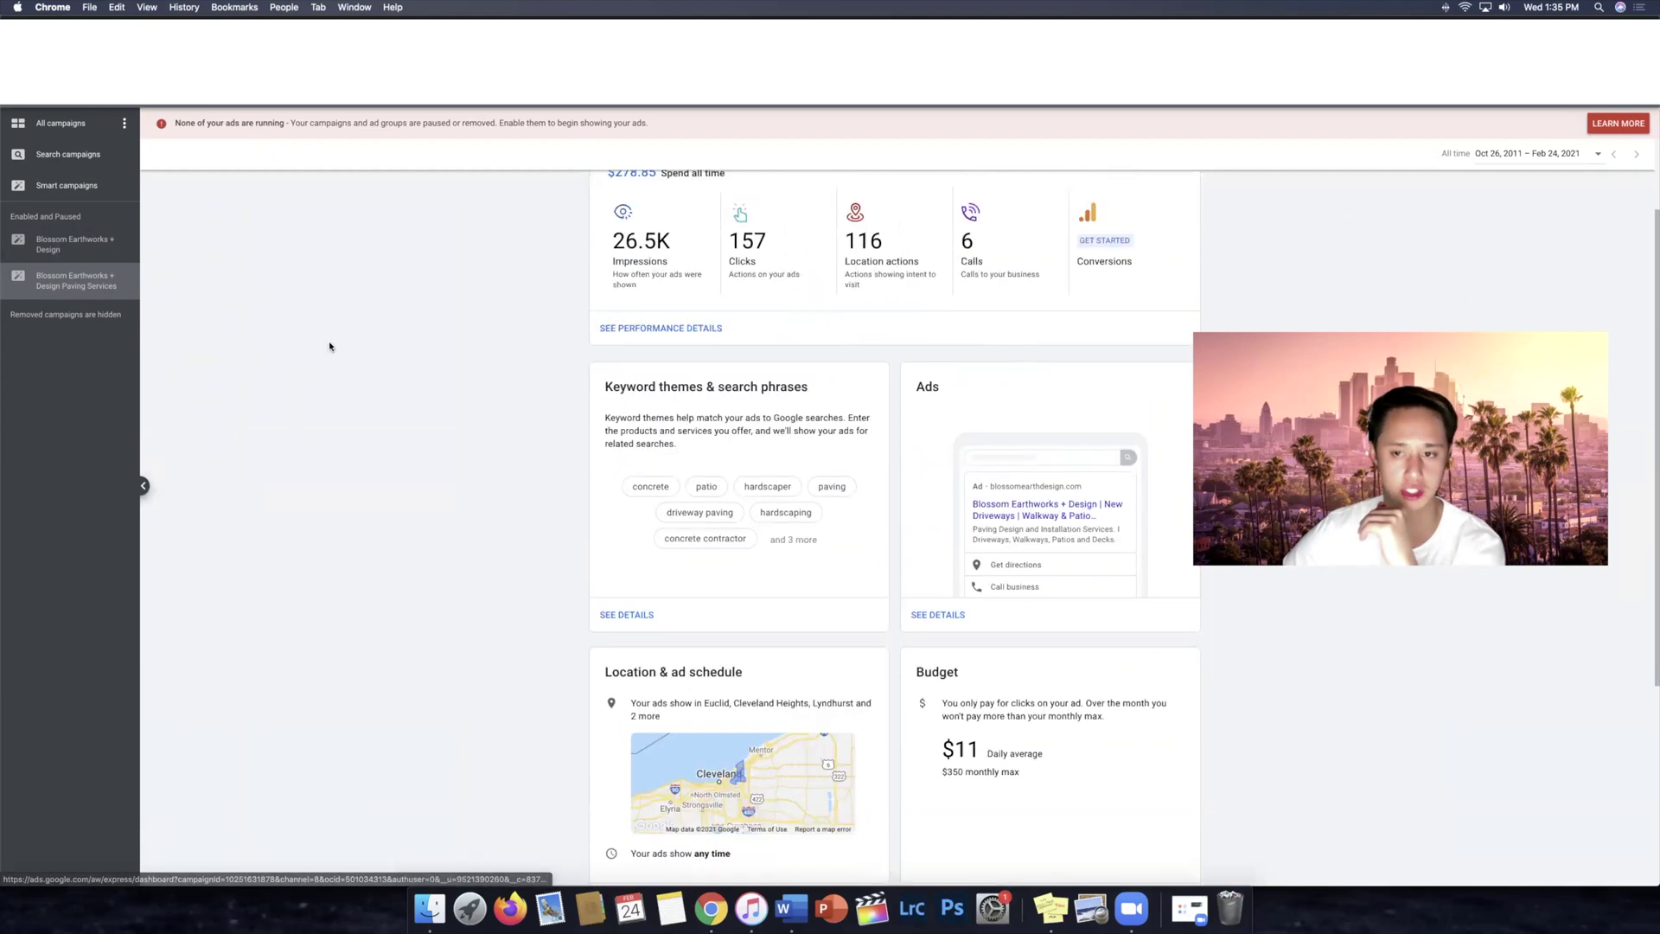
scroll(329, 346, "up", 2)
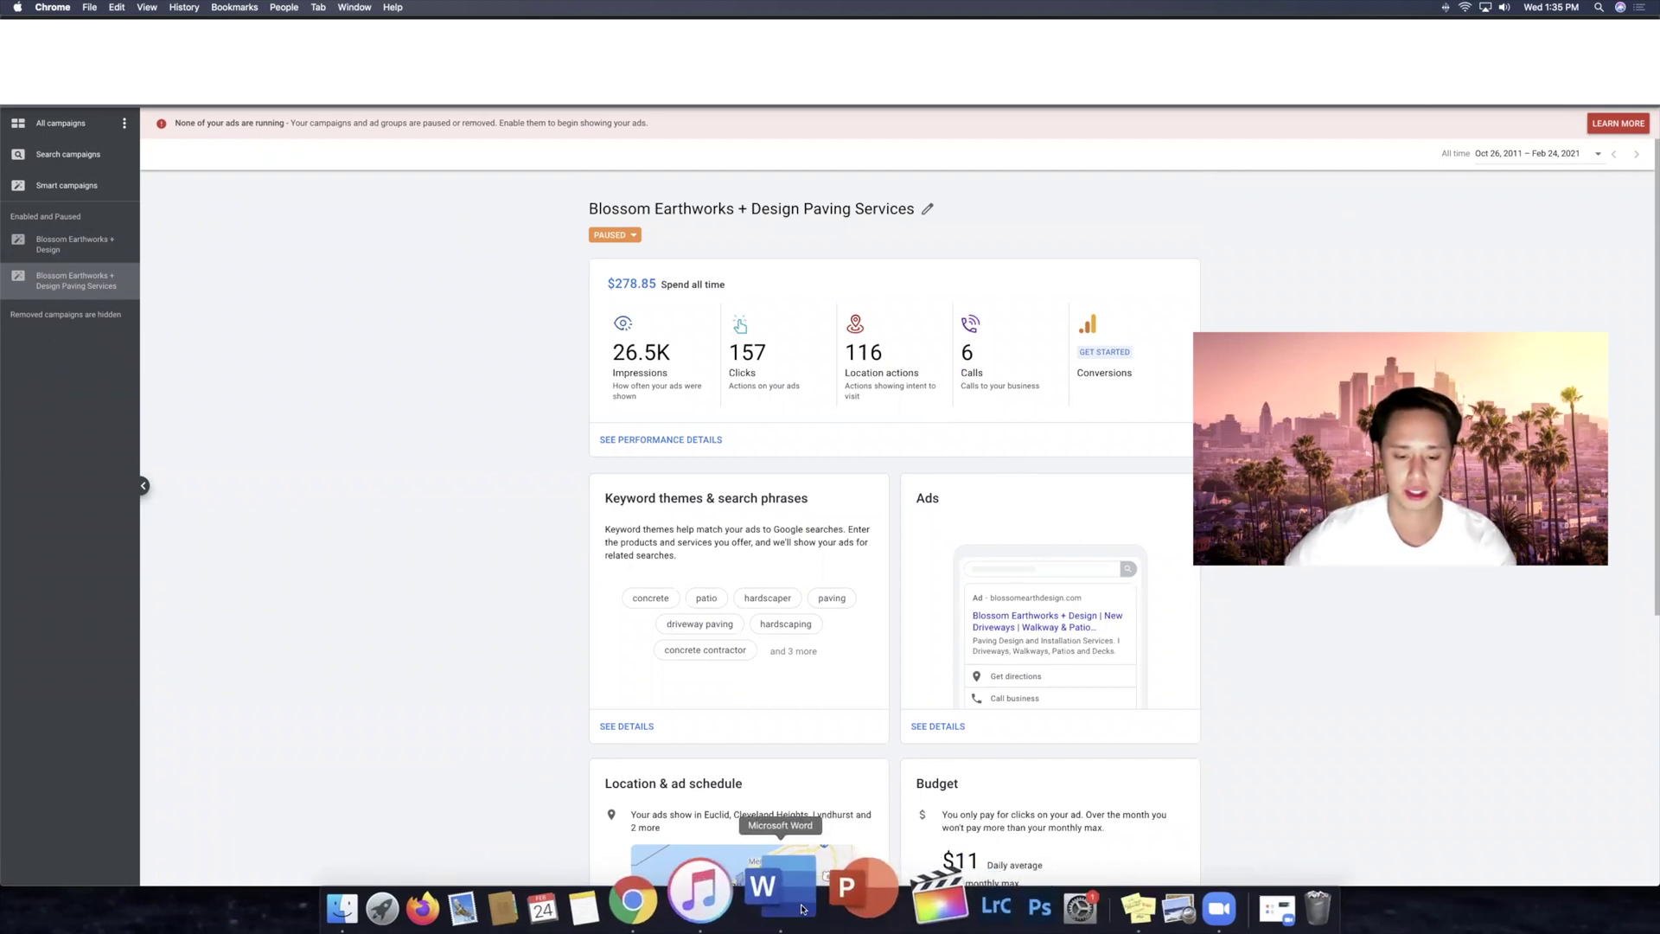
Step: Switch to Word and add the line "- Don't run smart campaigns" beneath the Landscaping Google Audit heading
left_click(783, 905)
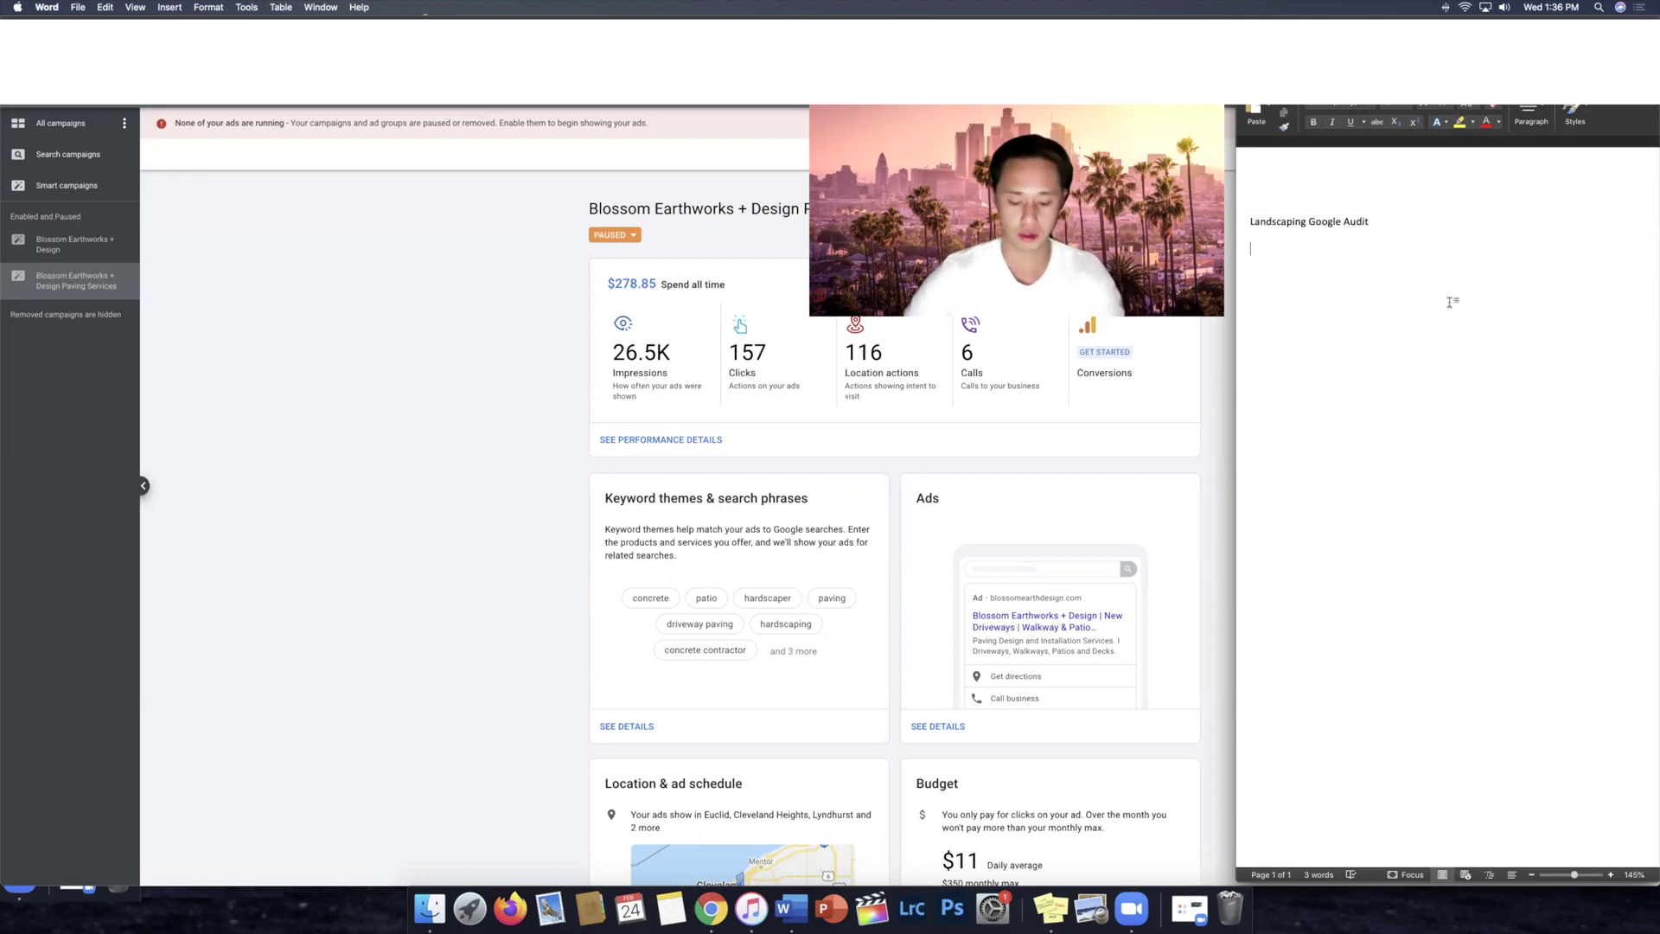
type("-")
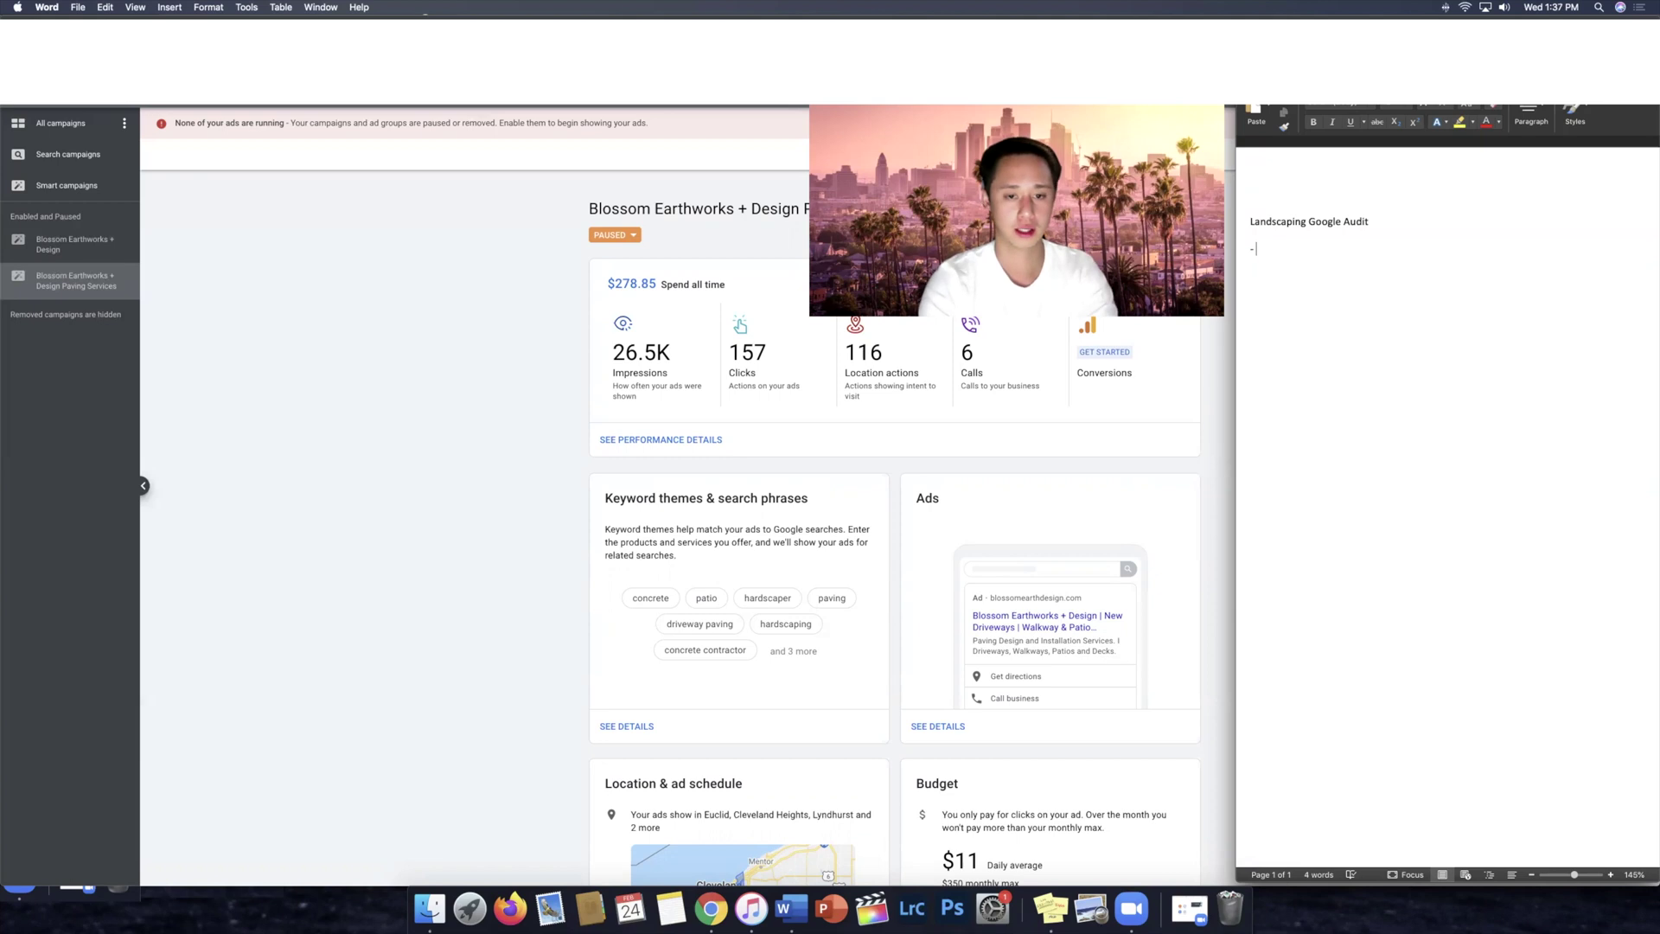
type(" Don't run s")
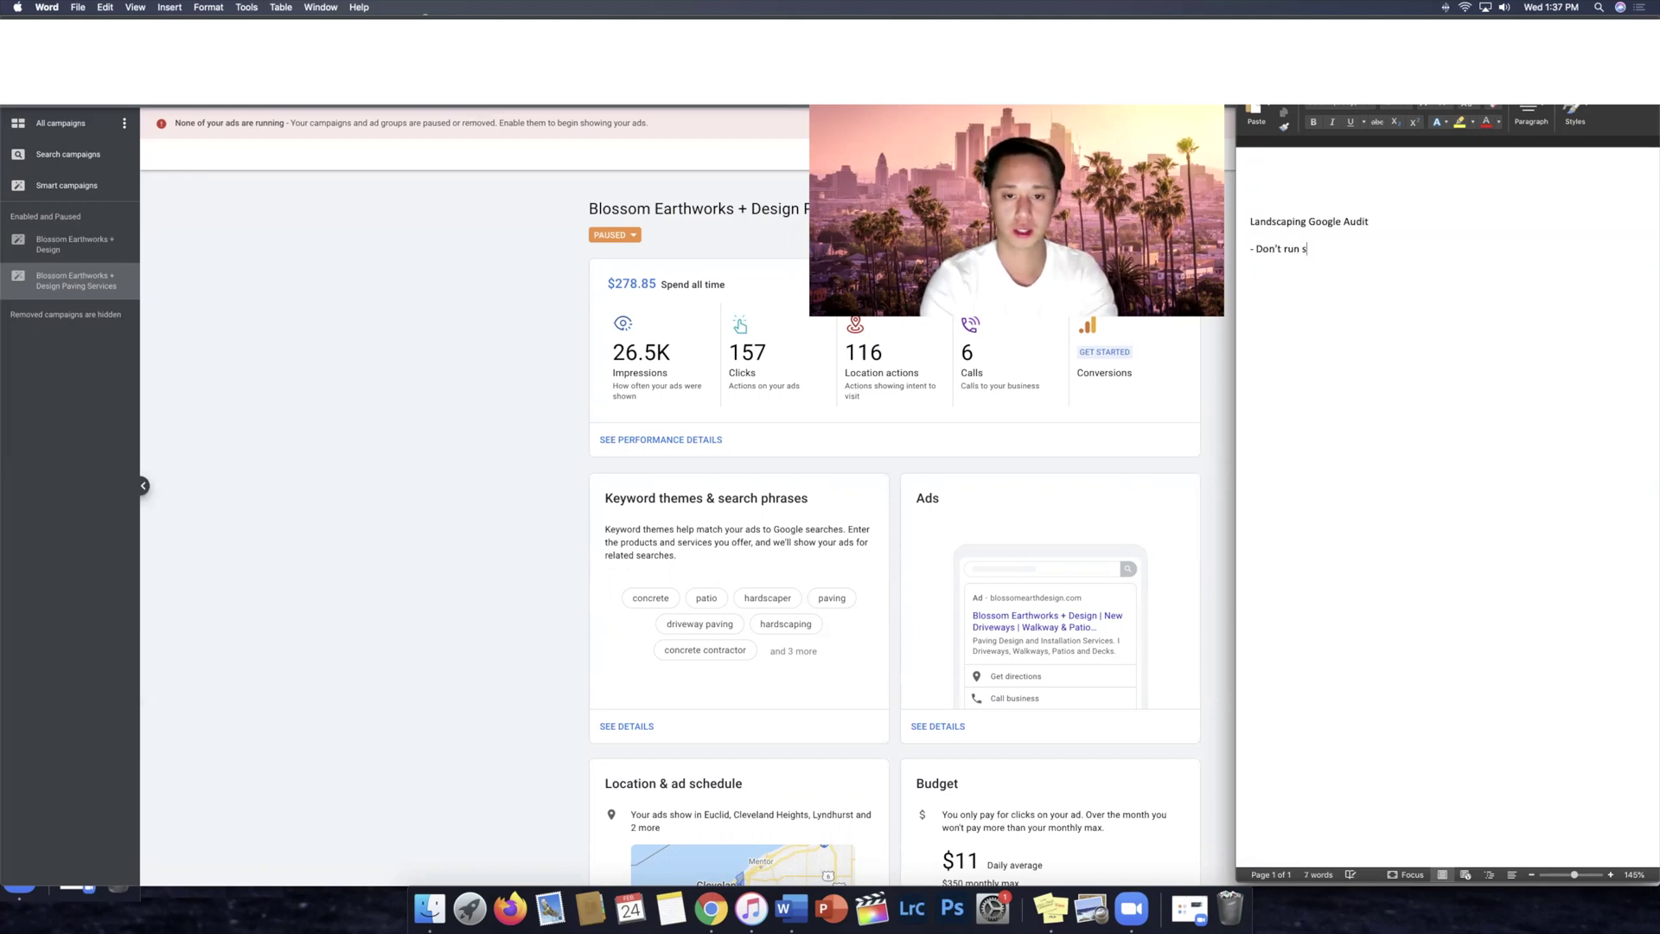
type("smart")
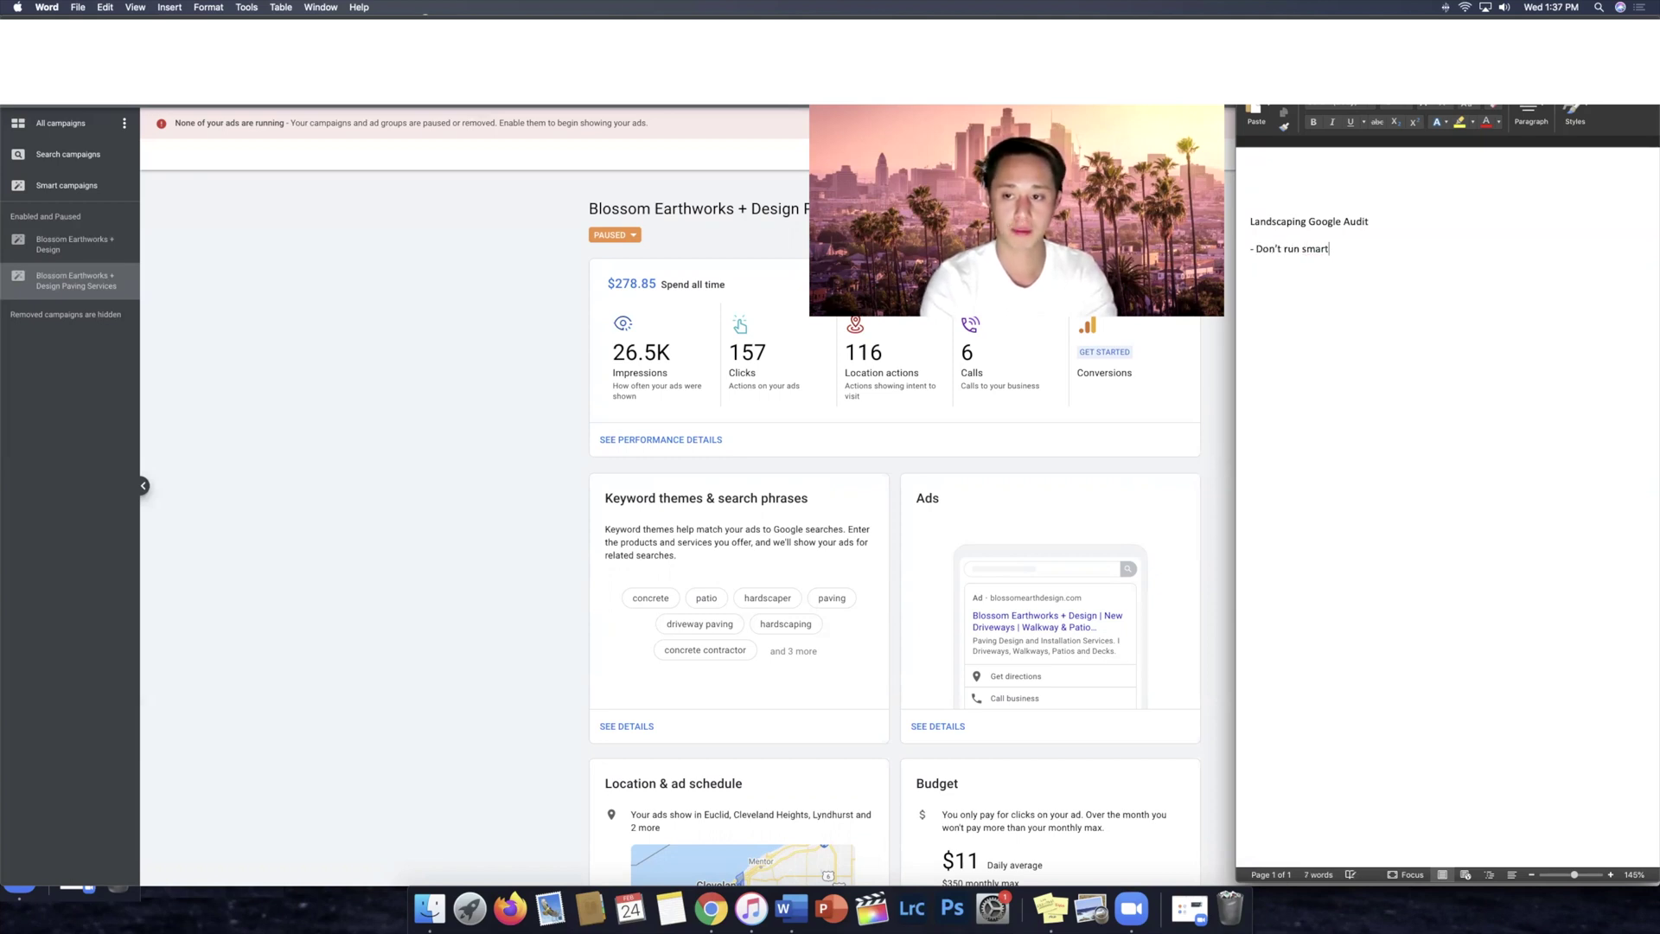
type(" campaigns")
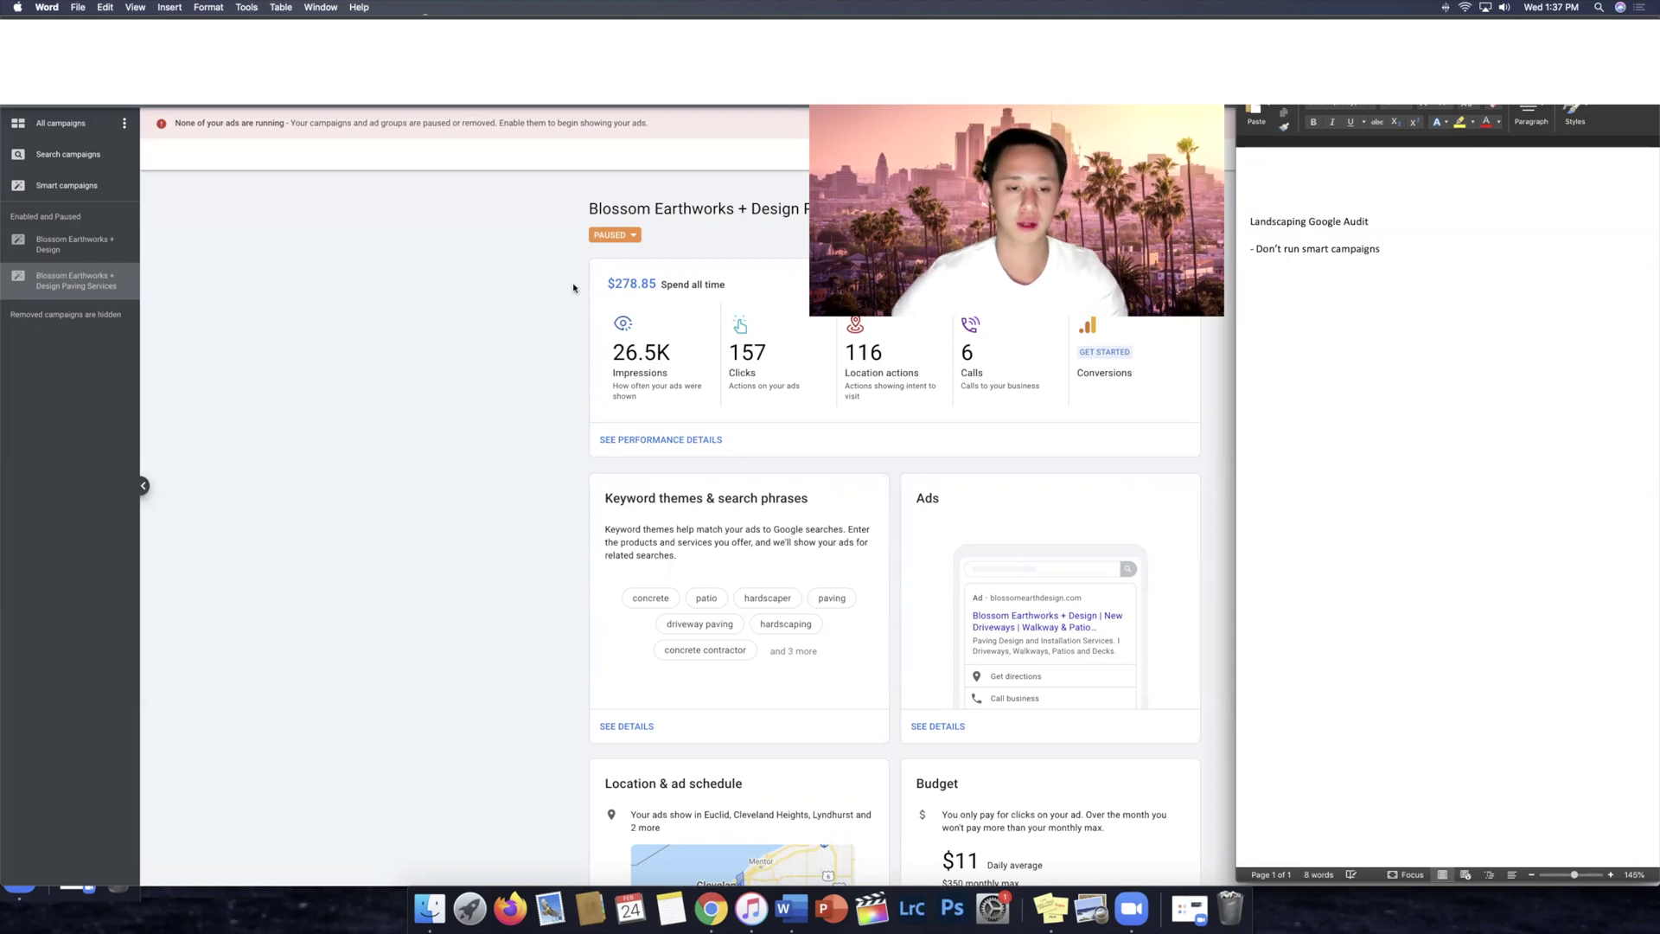
Step: Switch to Chrome, filter to search campaigns, and chart Conversions instead of Impressions on the Irrigation campaign overview
left_click(468, 289)
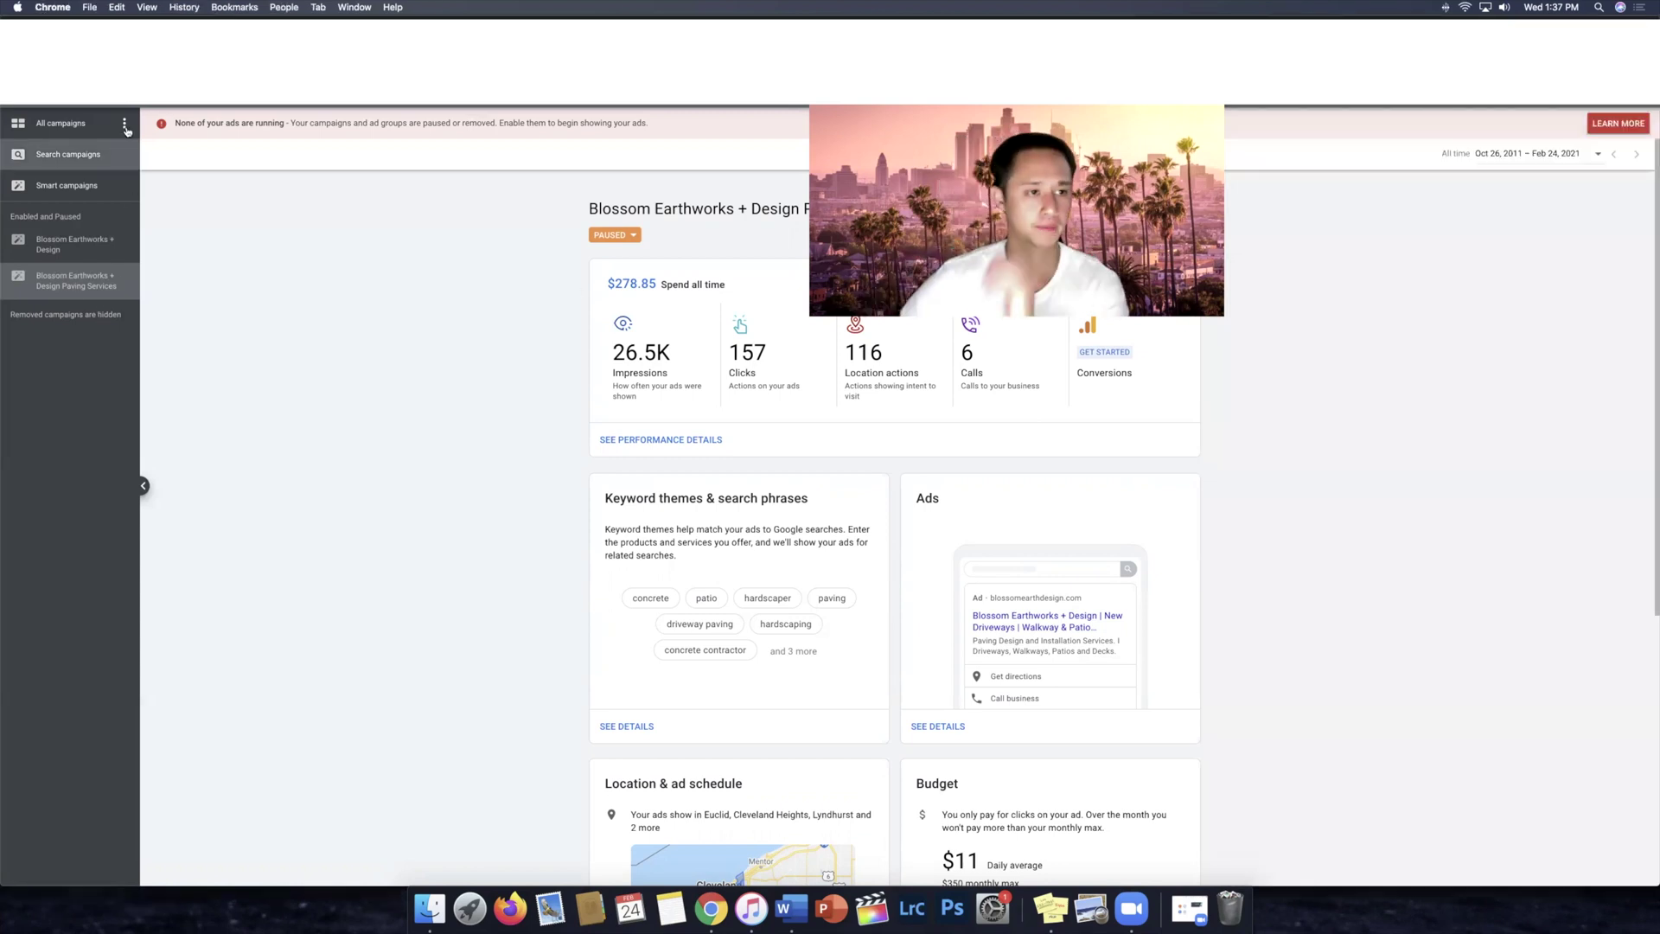
left_click(102, 147)
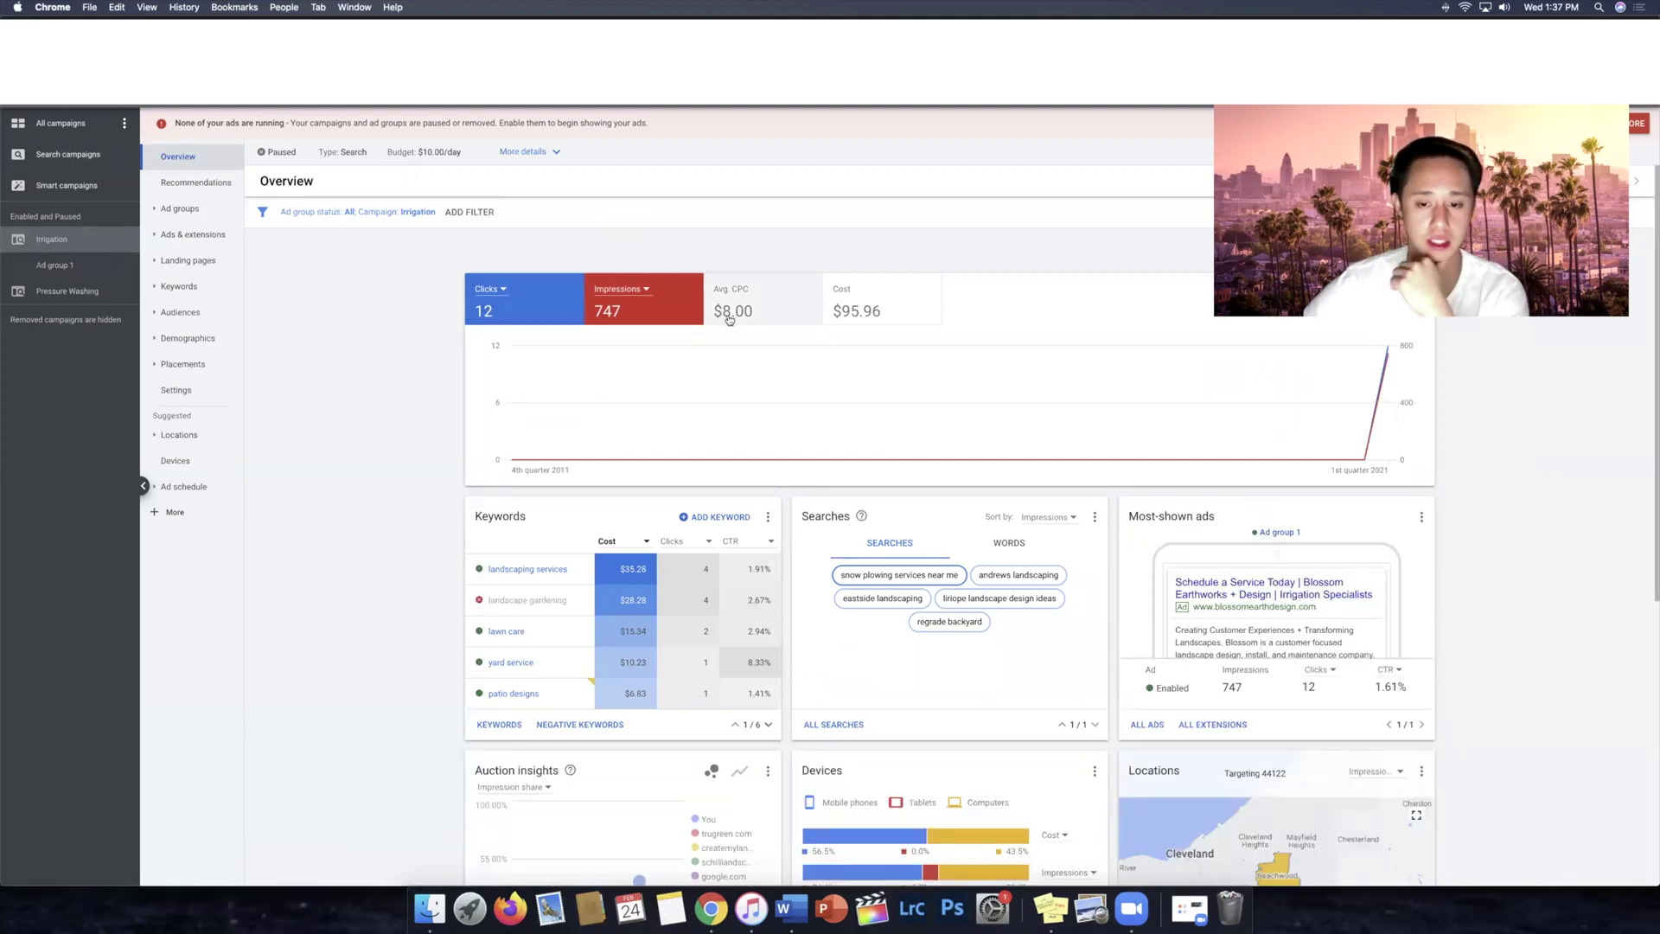
left_click(649, 293)
left_click(674, 406)
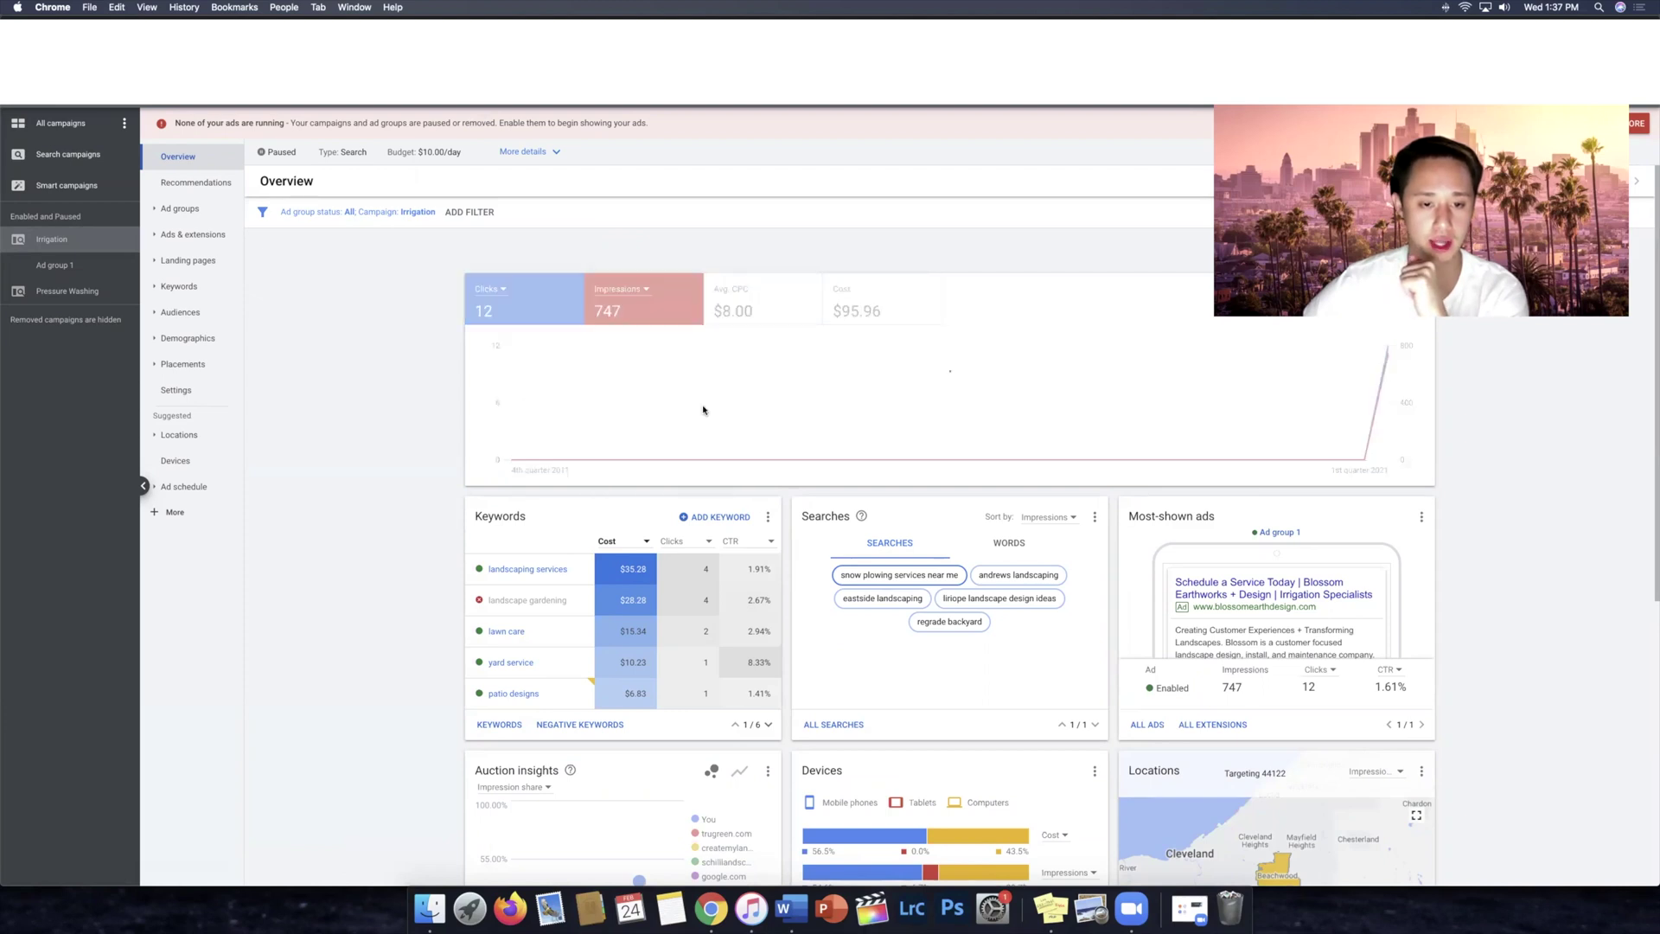
left_click(645, 288)
left_click(692, 334)
left_click(640, 289)
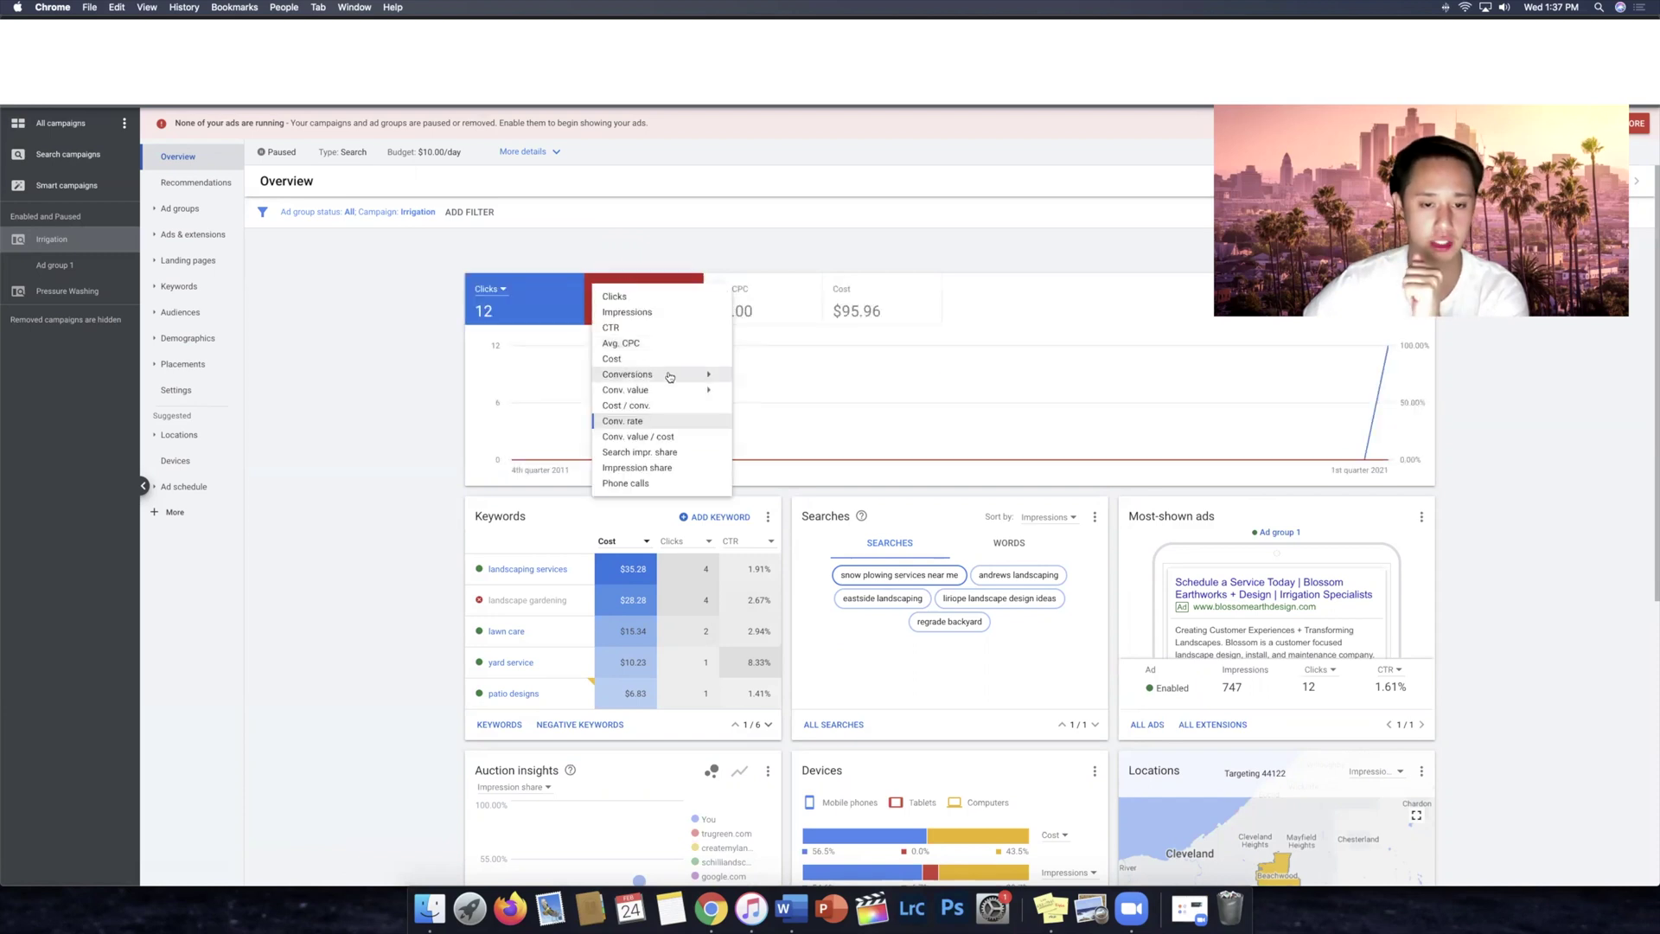
mouse_move(669, 376)
left_click(761, 379)
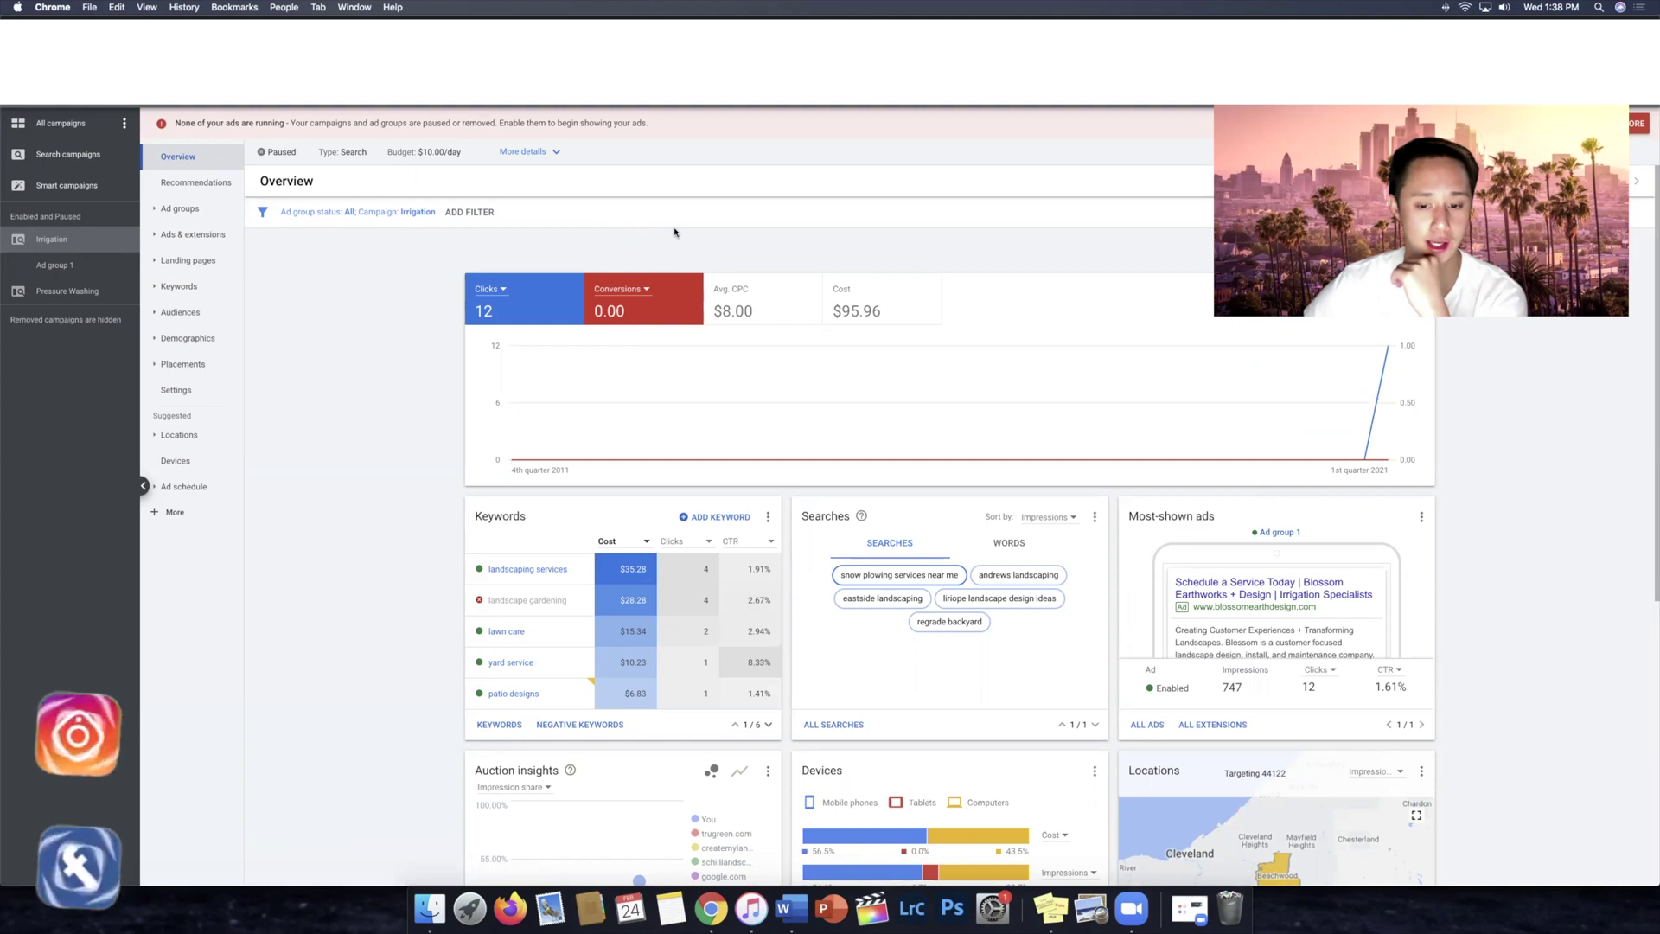
Step: Examine the Irrigation campaign's Networks settings, trying the Google search partners and Display Network options off and on, and discard any edits
left_click(191, 401)
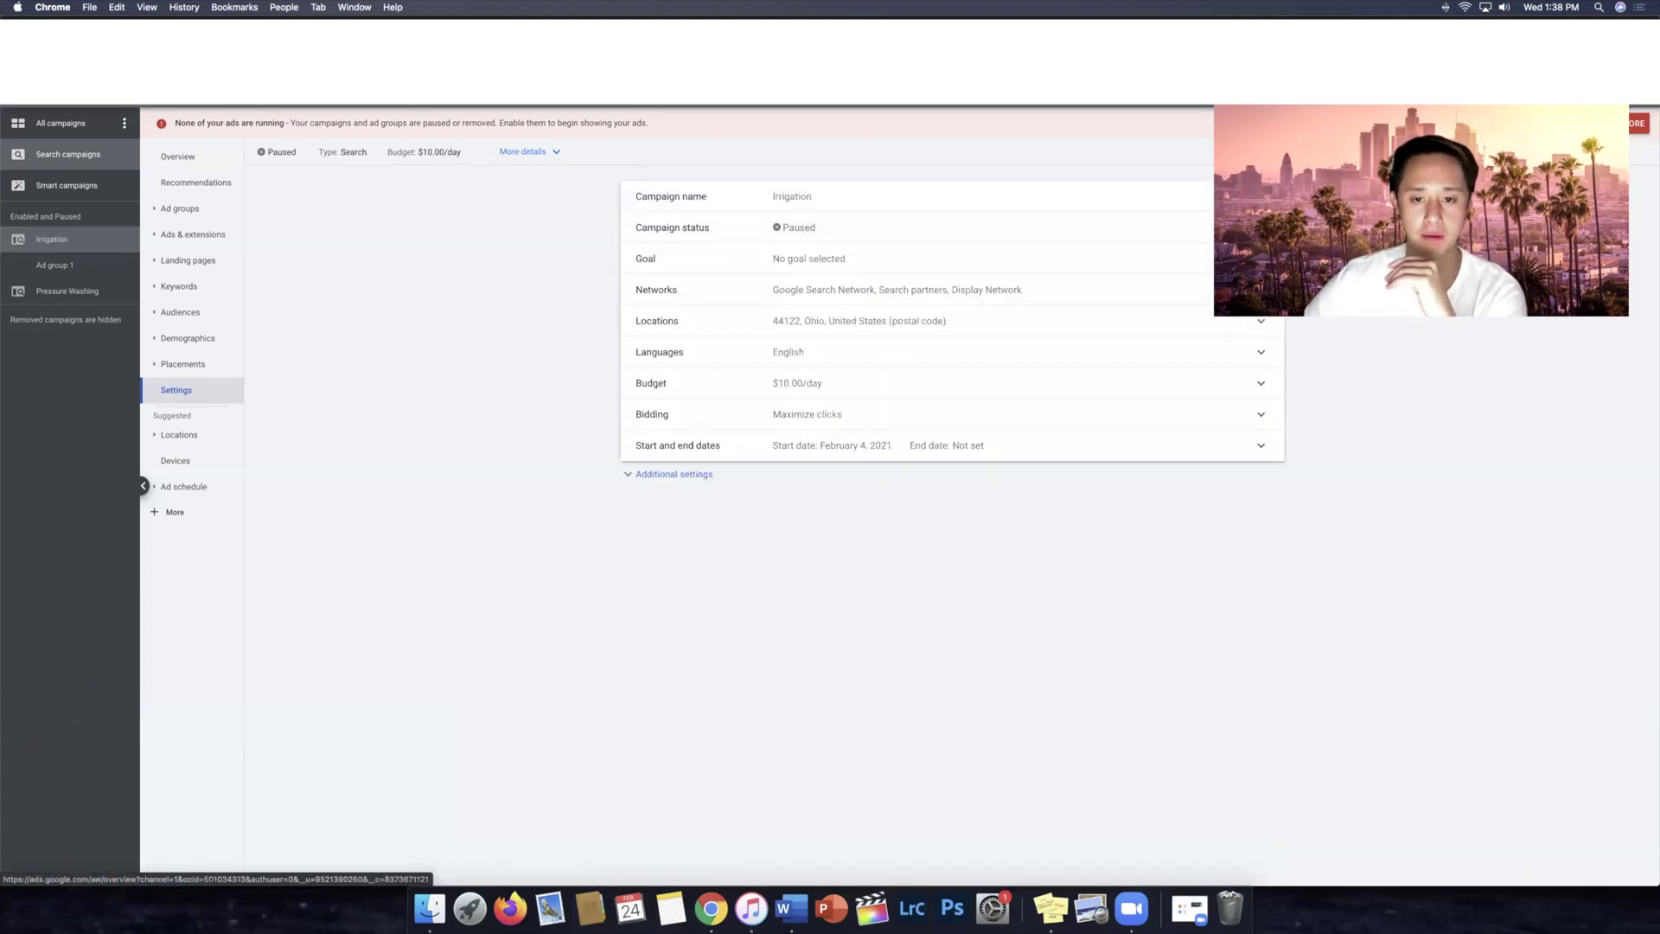
left_click(949, 297)
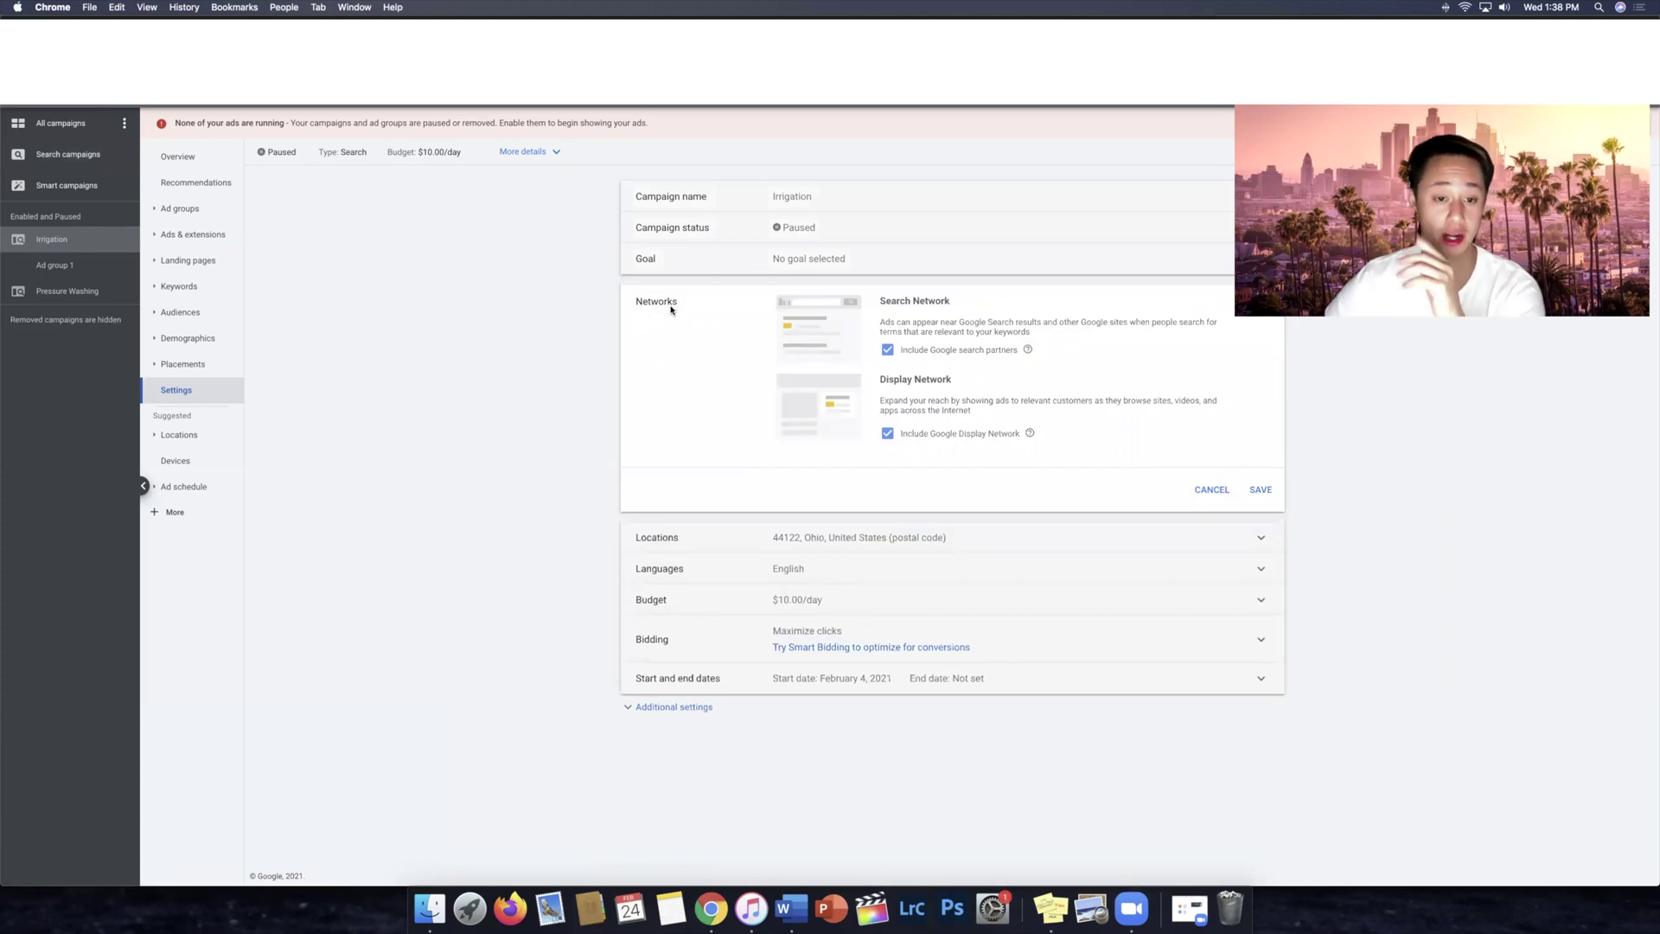
left_click(1211, 489)
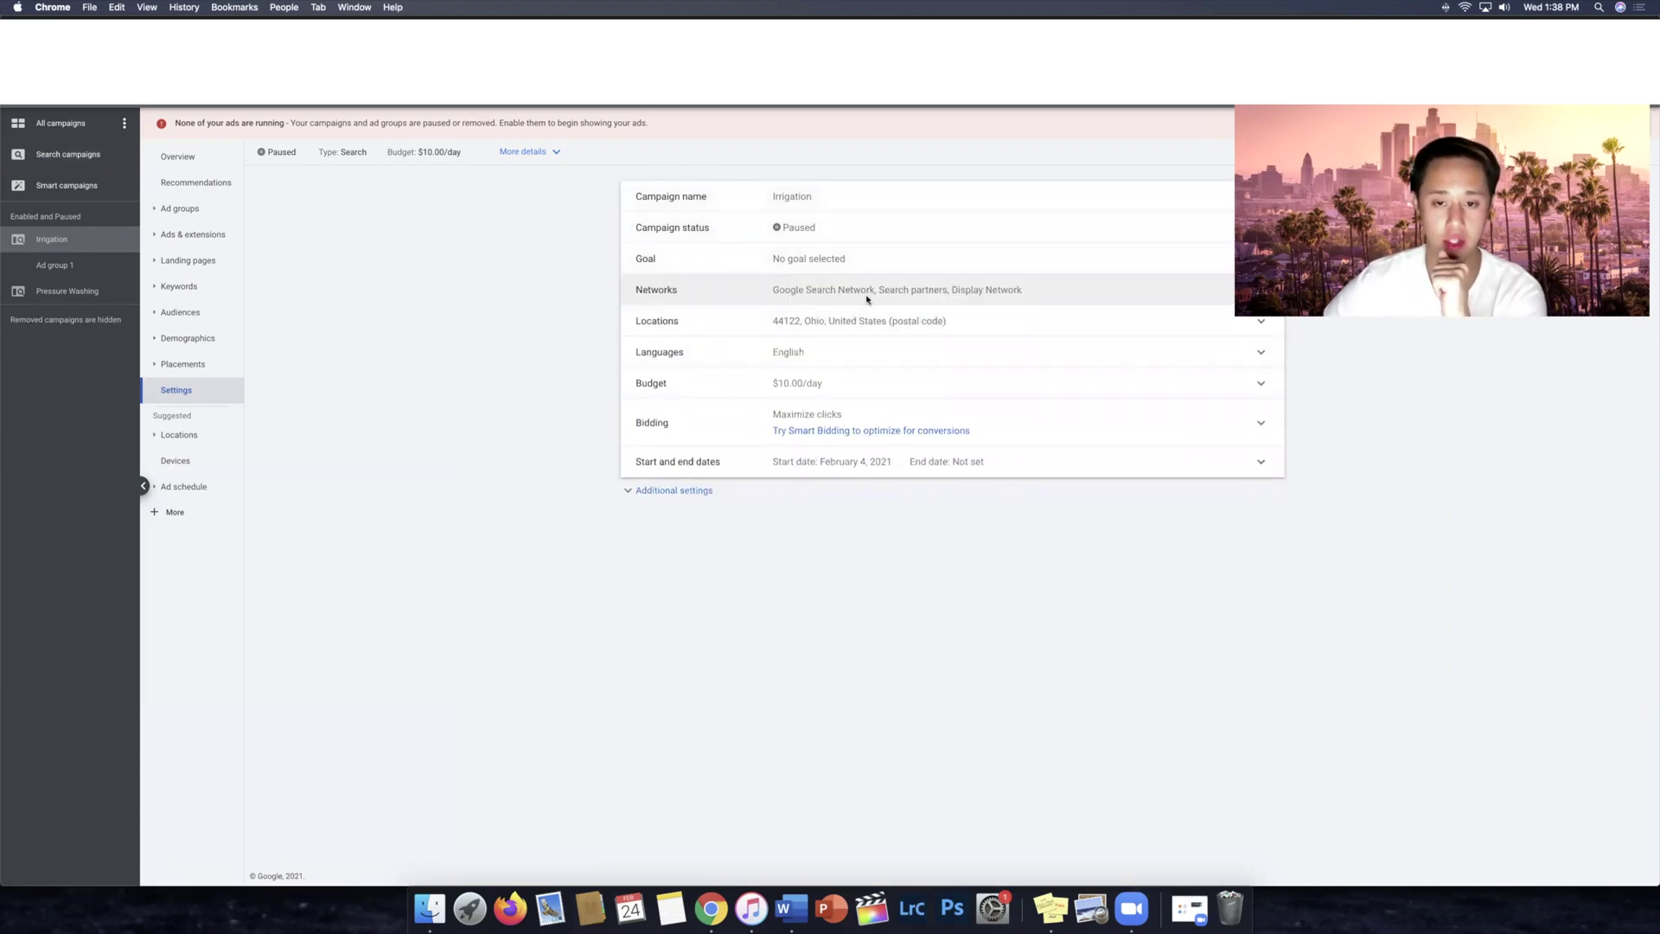
left_click(867, 298)
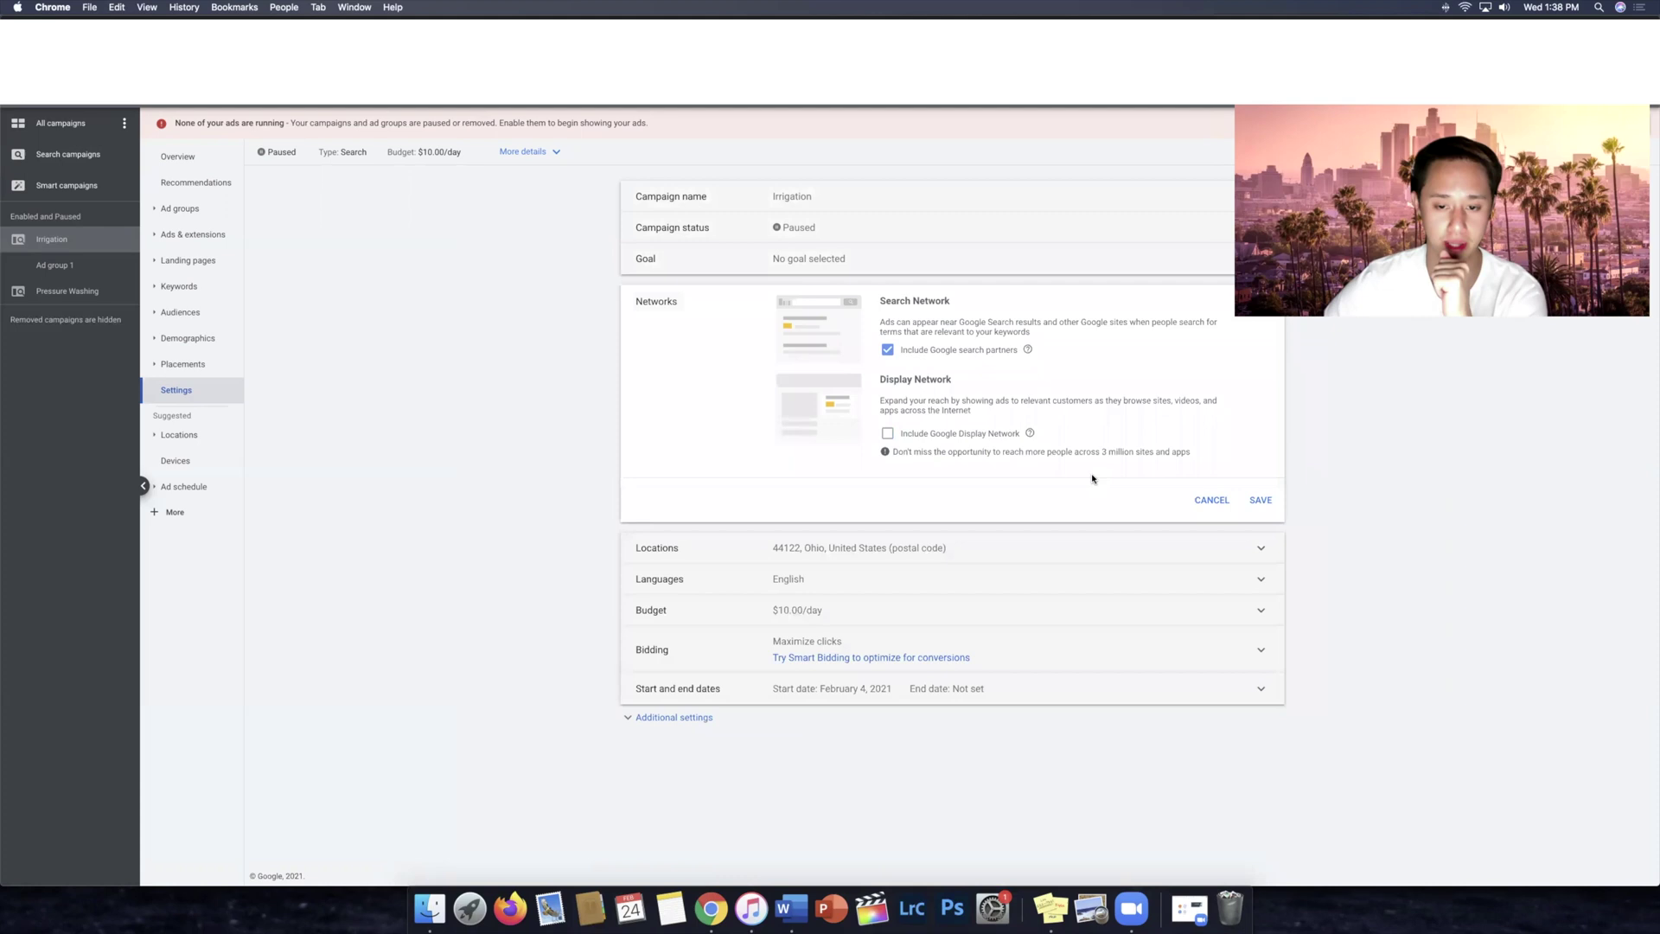
left_click(969, 435)
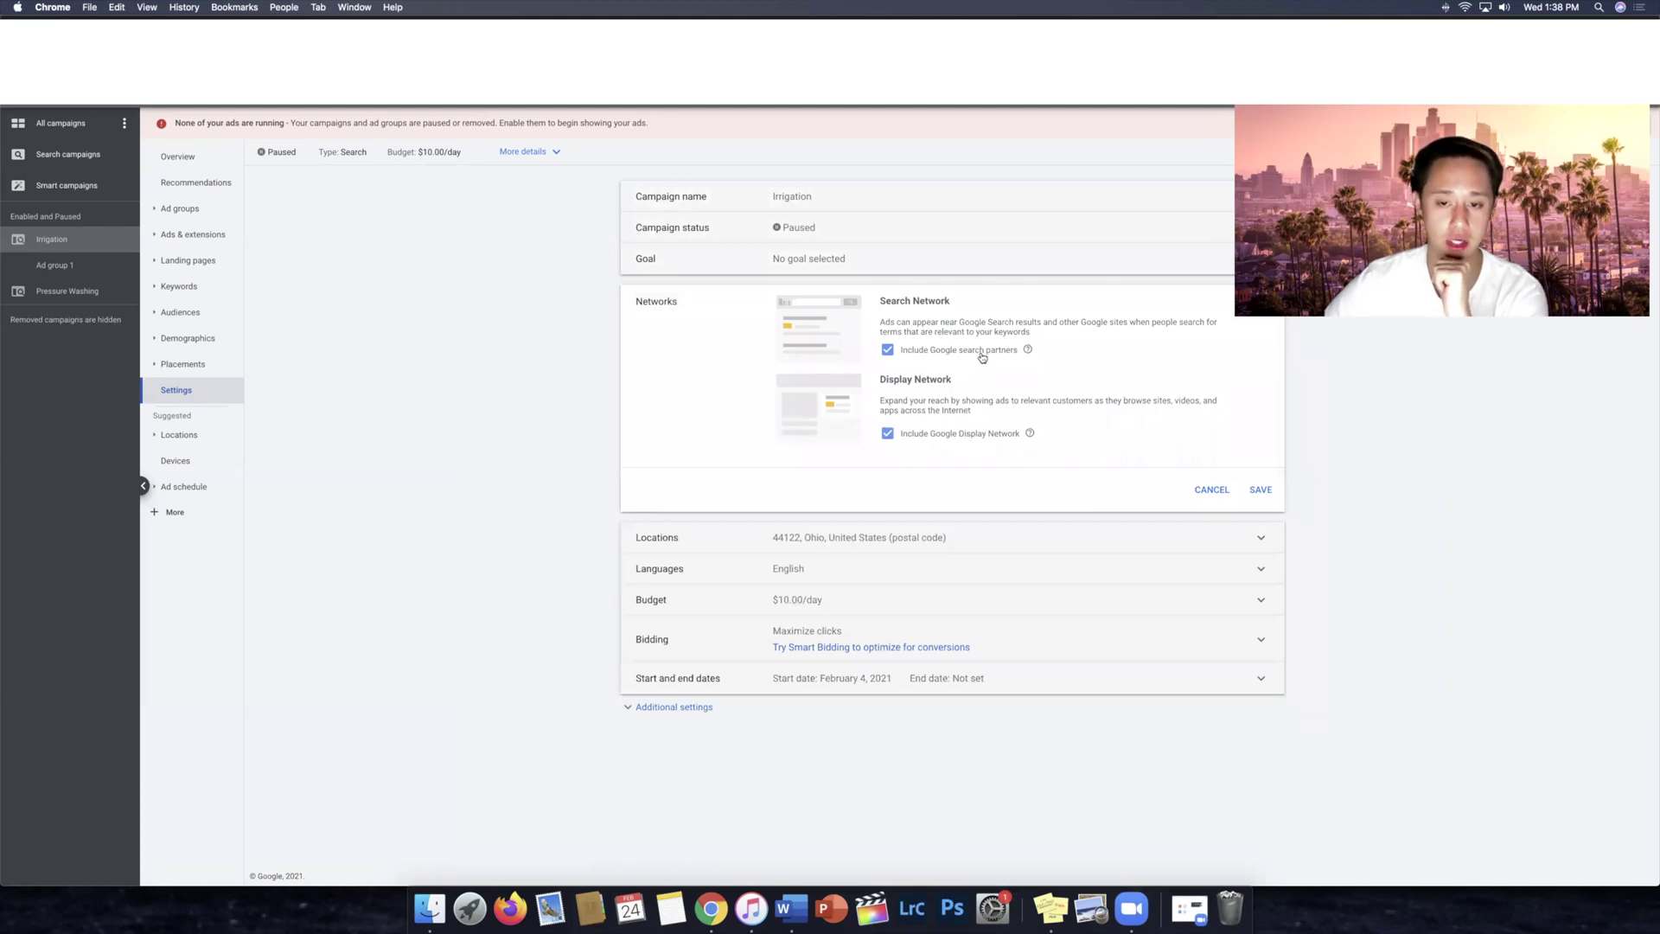
left_click(966, 354)
left_click(994, 443)
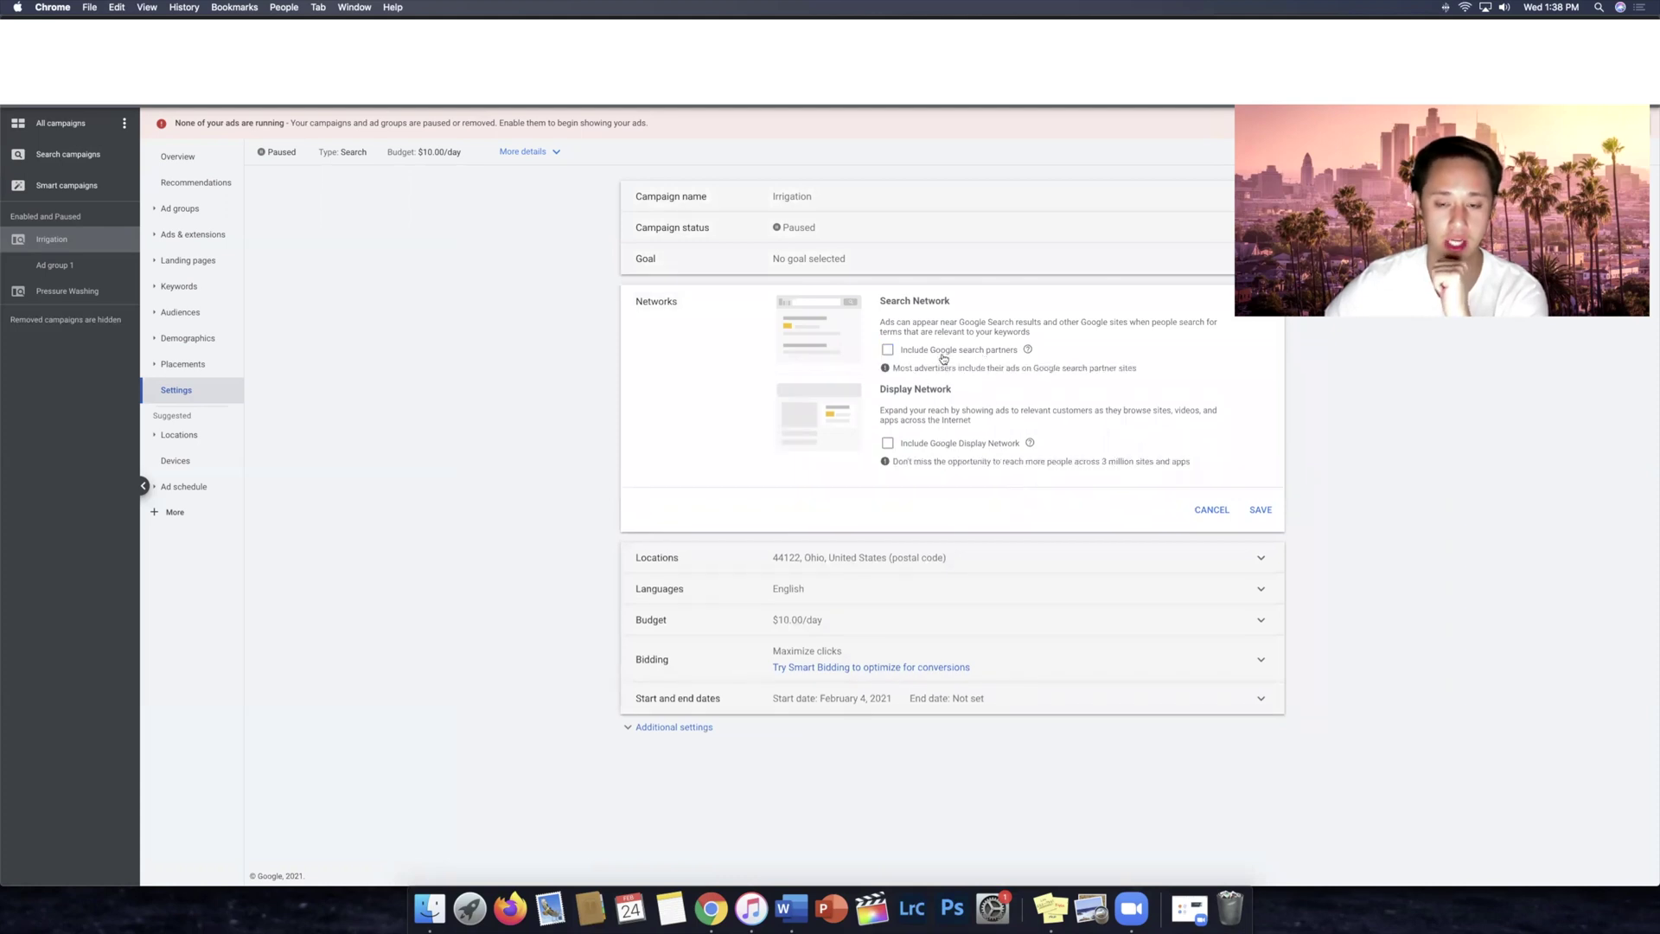
left_click(942, 444)
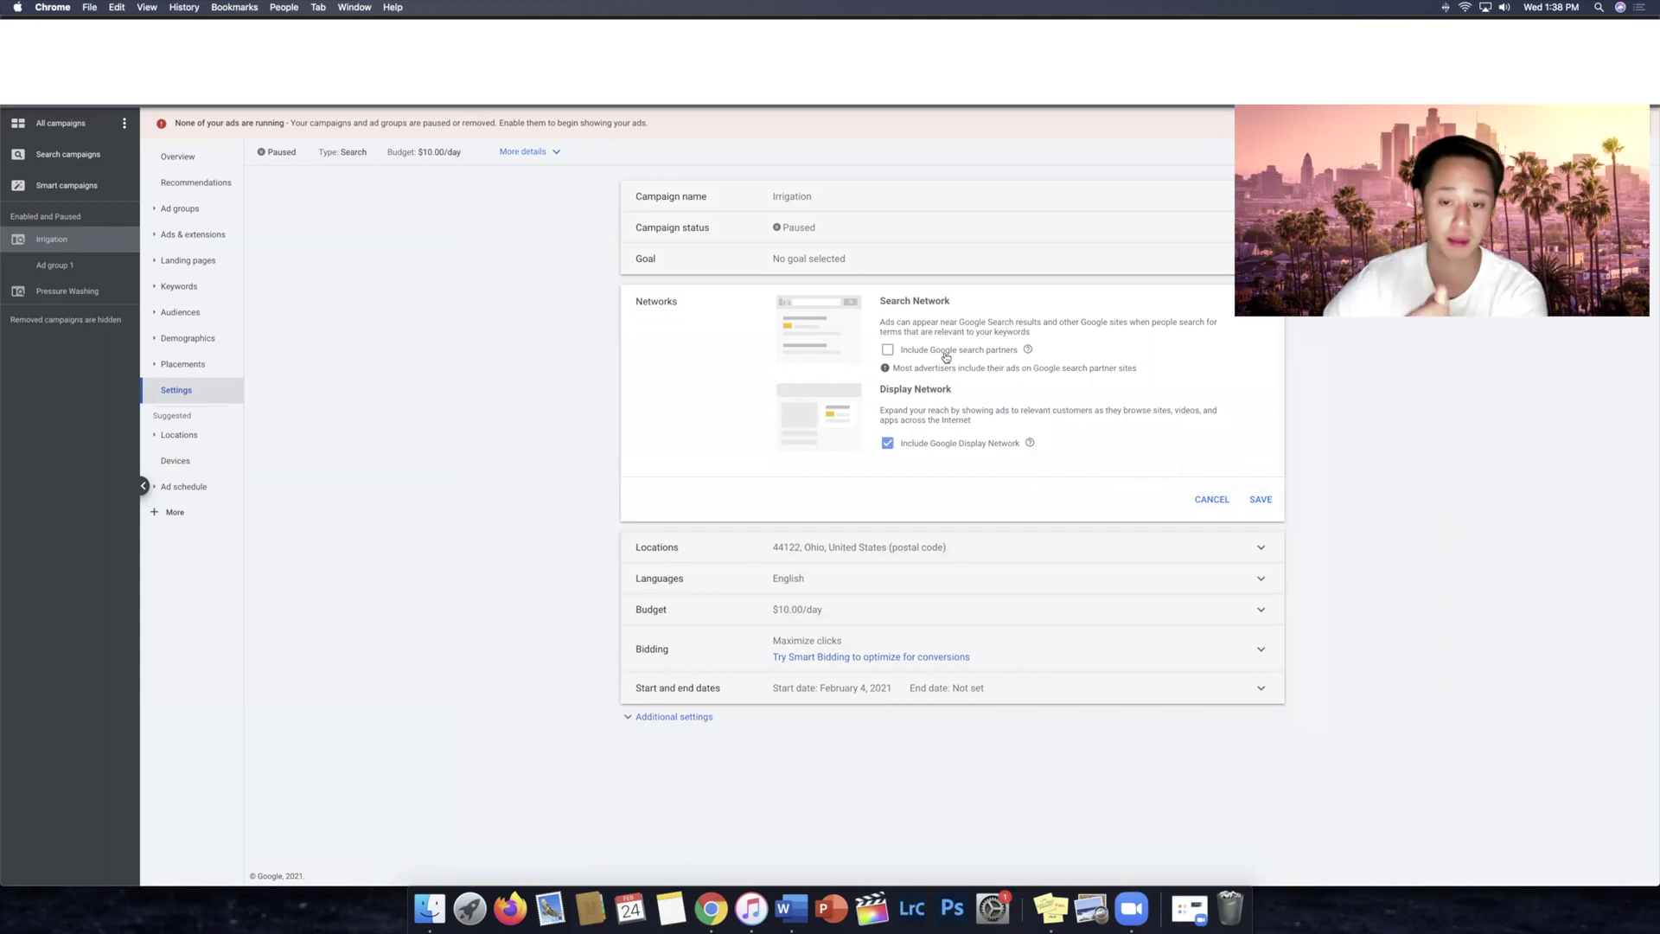
left_click(945, 351)
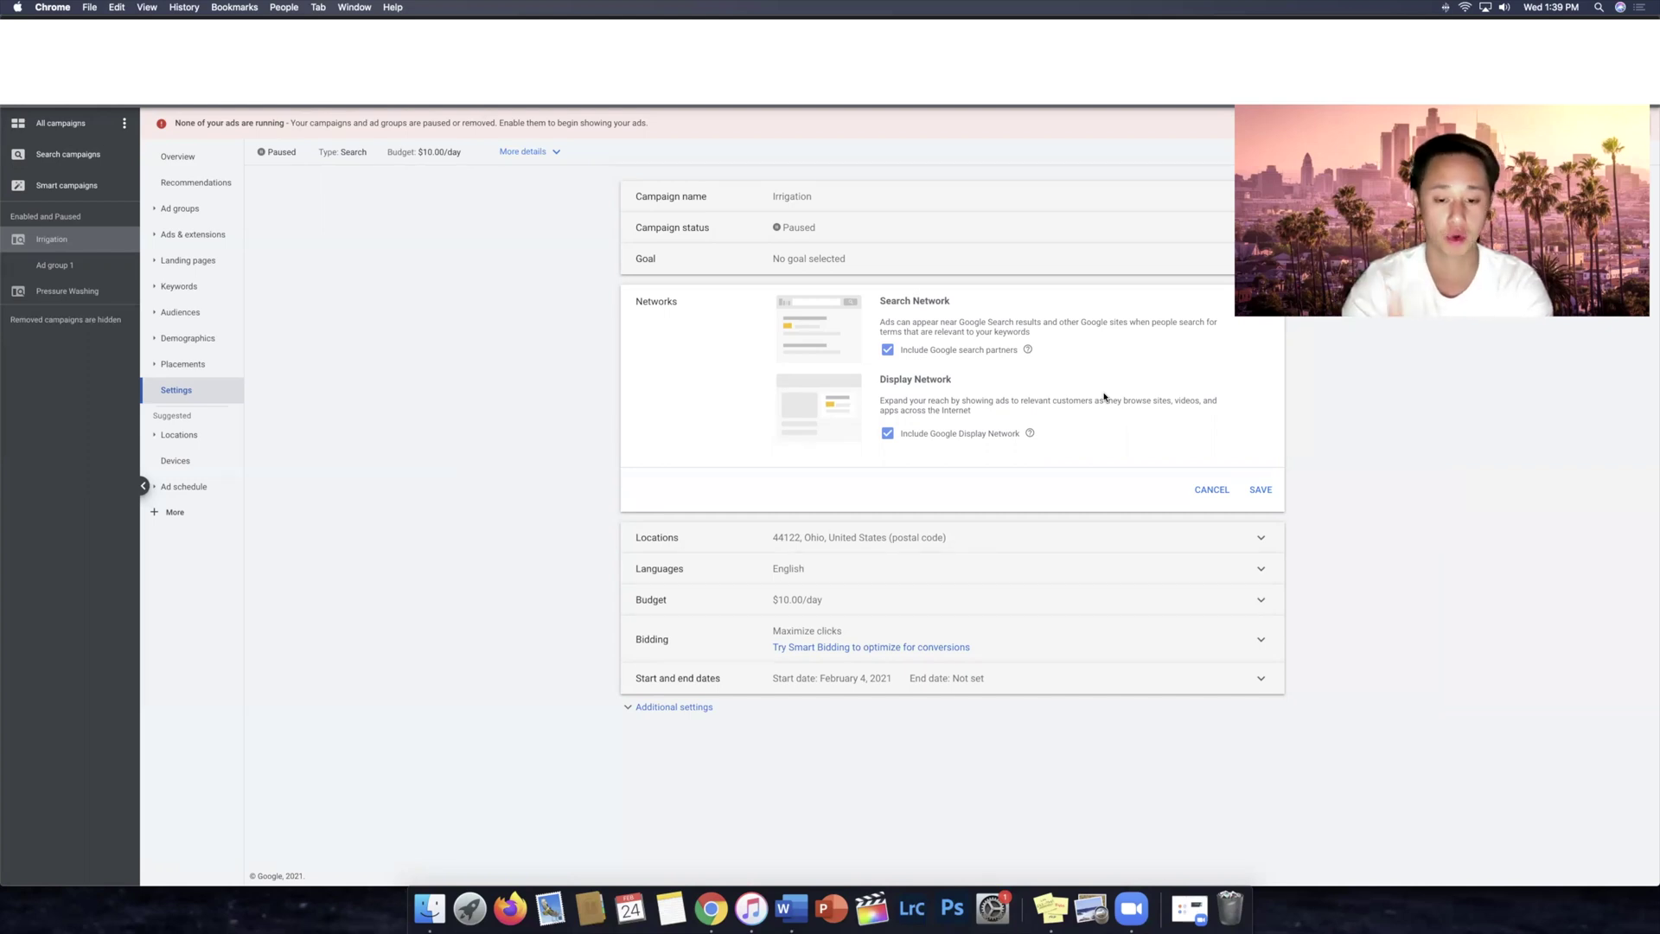
left_click(1210, 489)
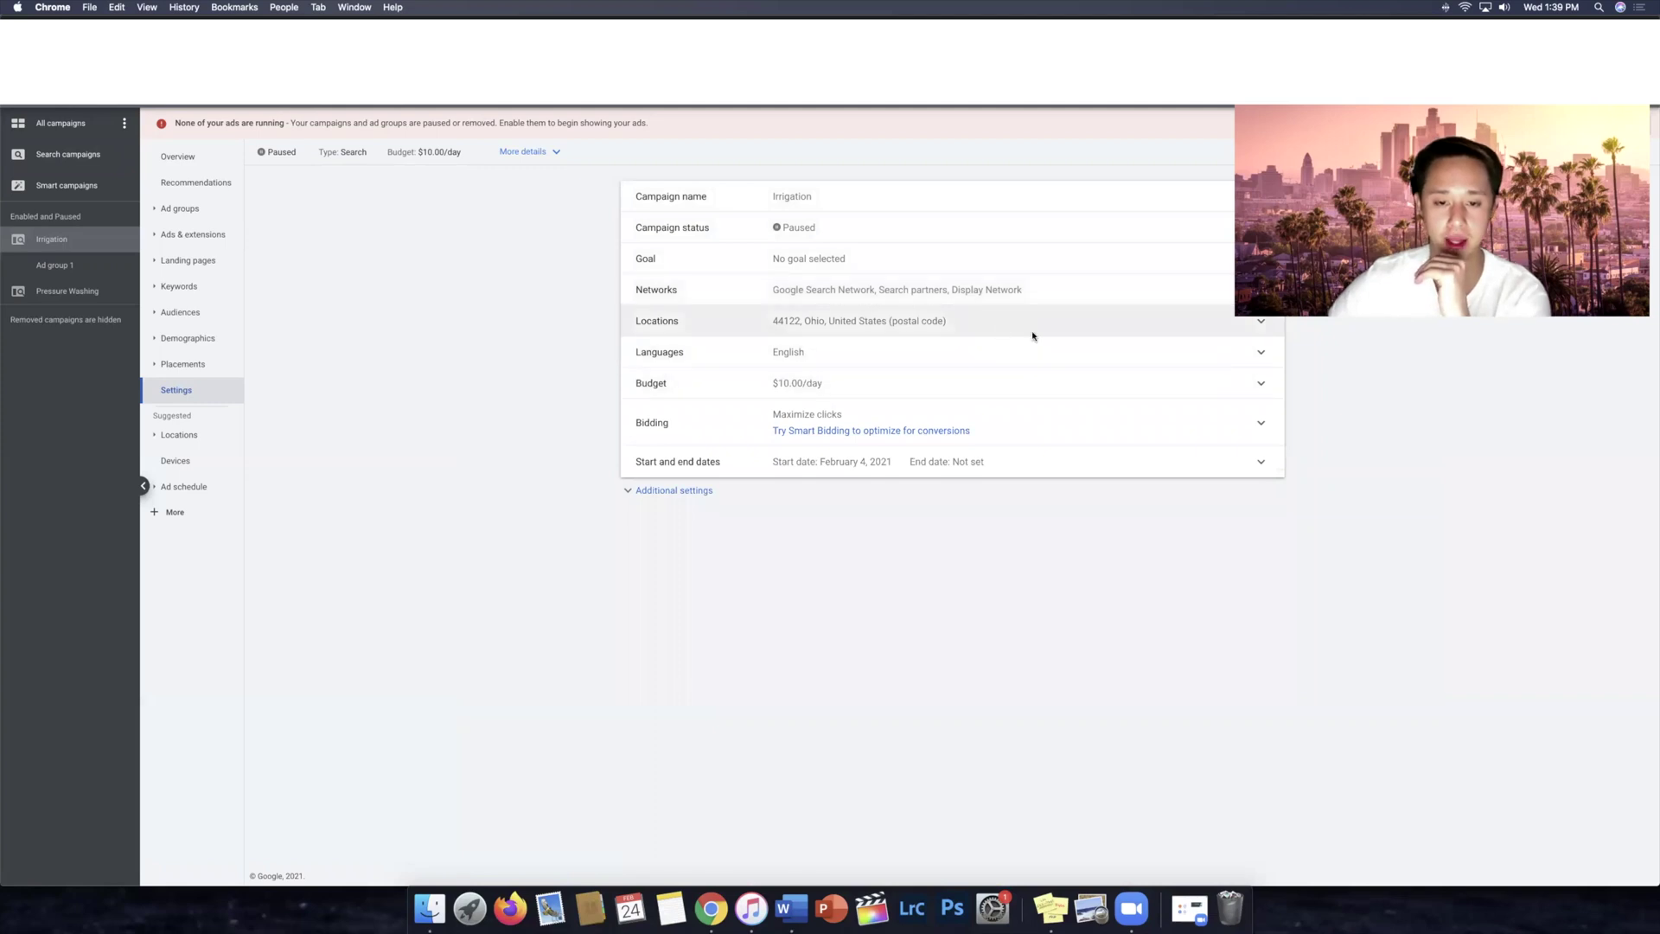
Step: Examine the Irrigation campaign's targeted locations and location options, try "Presence: People in or regularly in your targeted locations", and discard the edits
left_click(1002, 326)
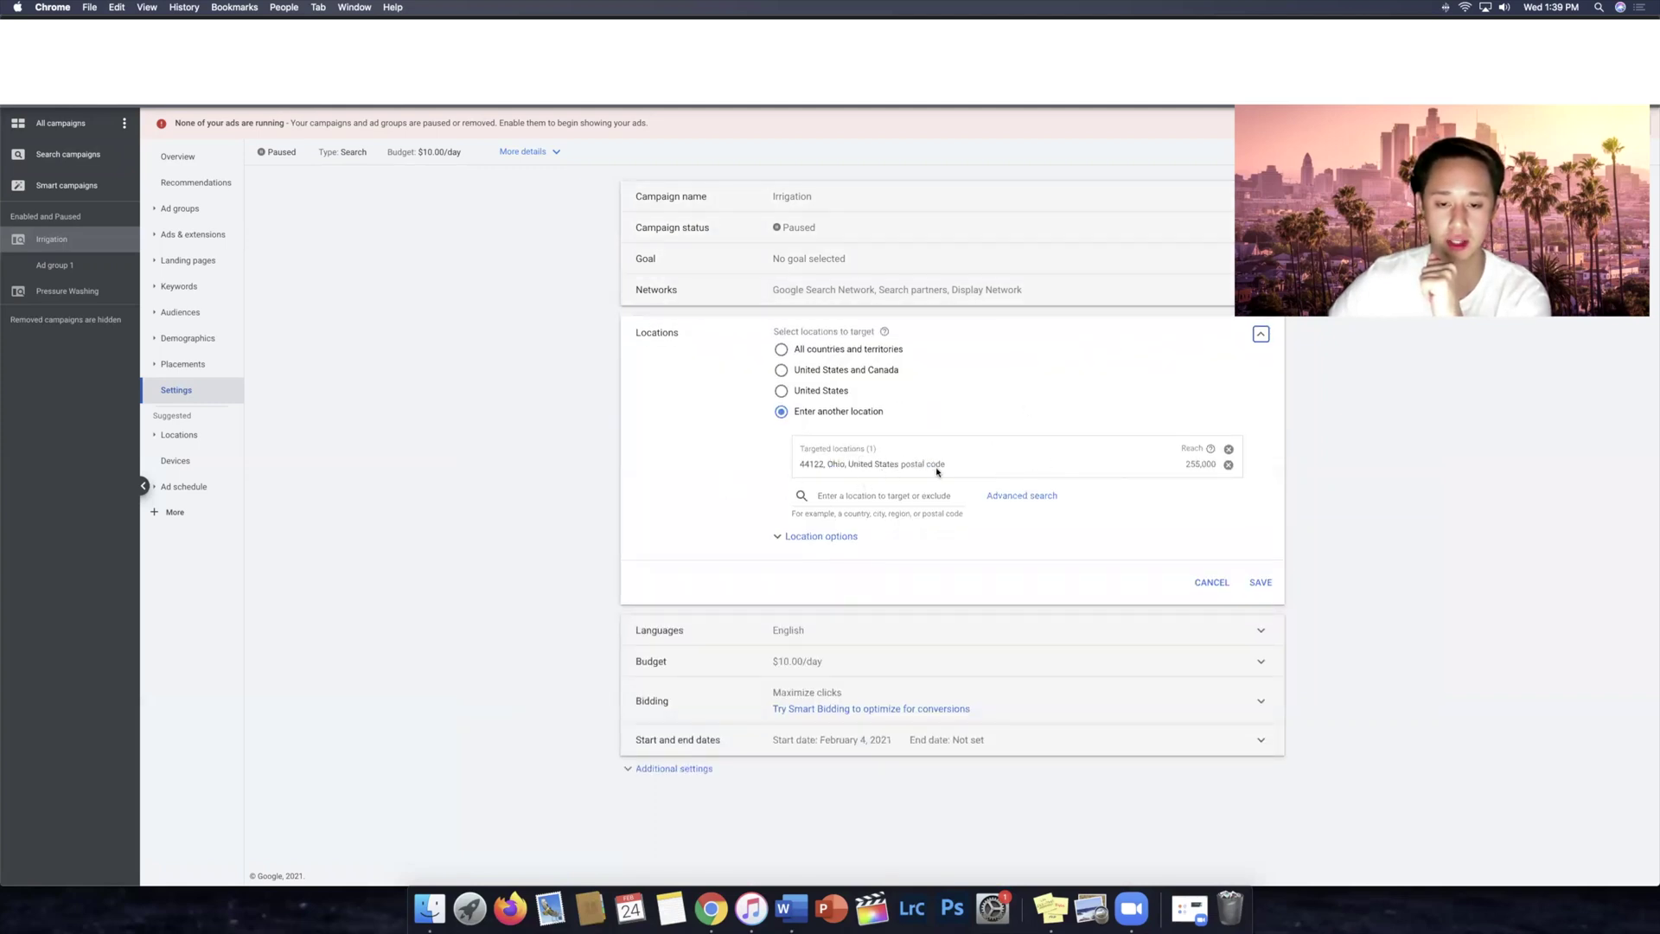
left_click_drag(954, 468, 817, 462)
left_click(1089, 537)
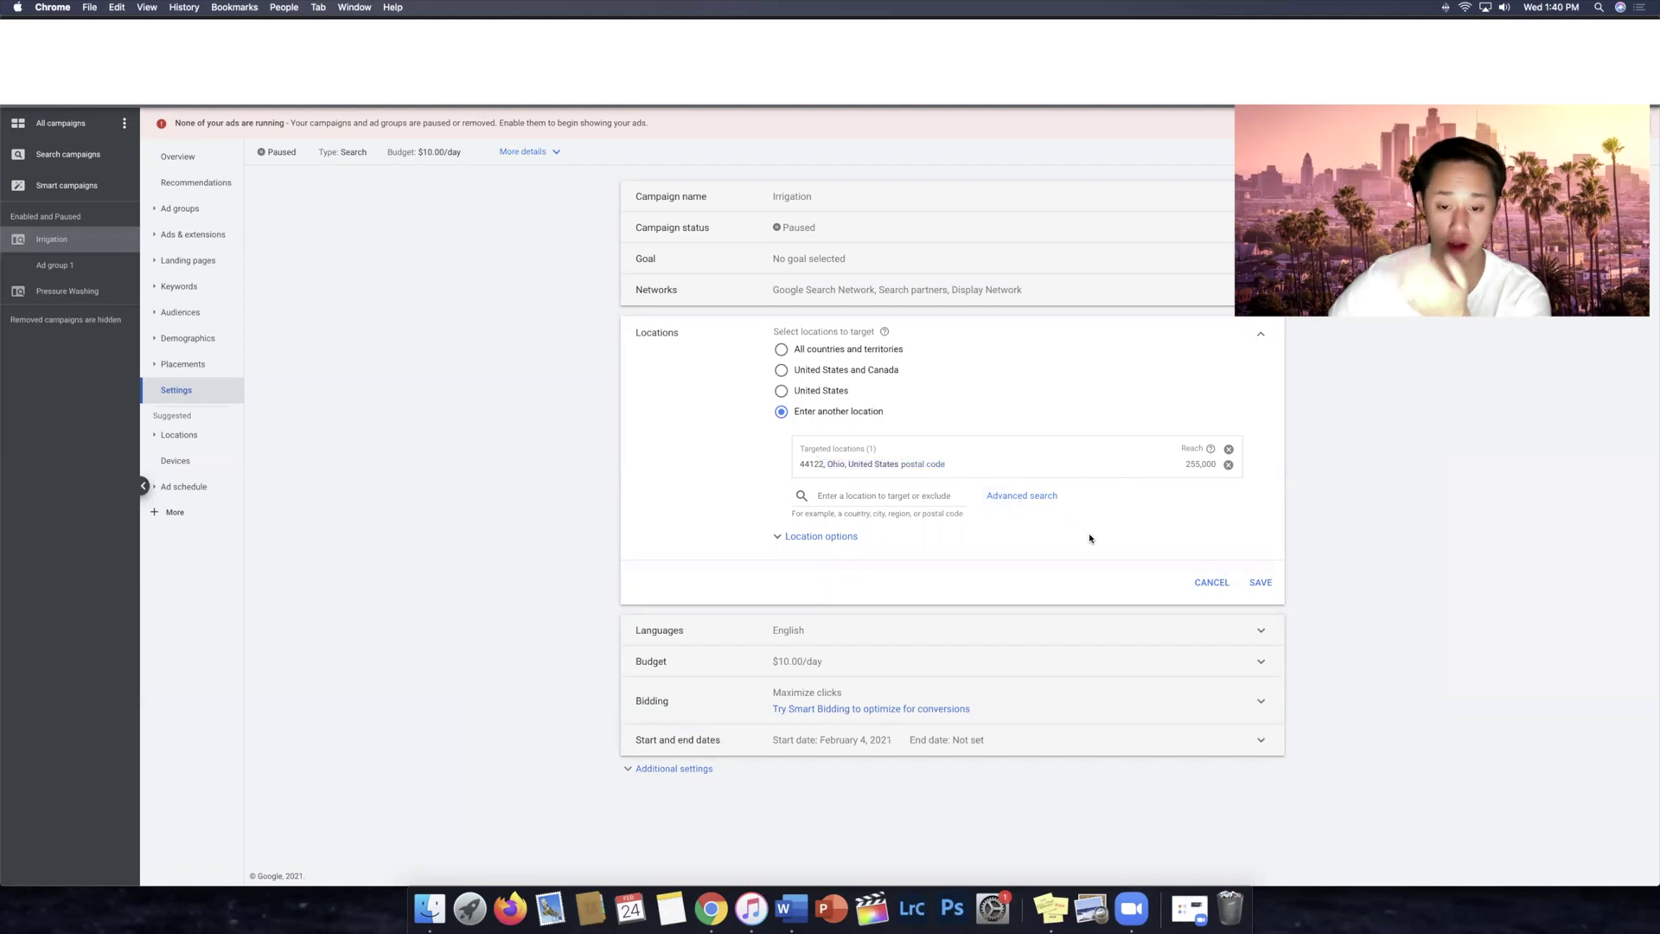
left_click(836, 536)
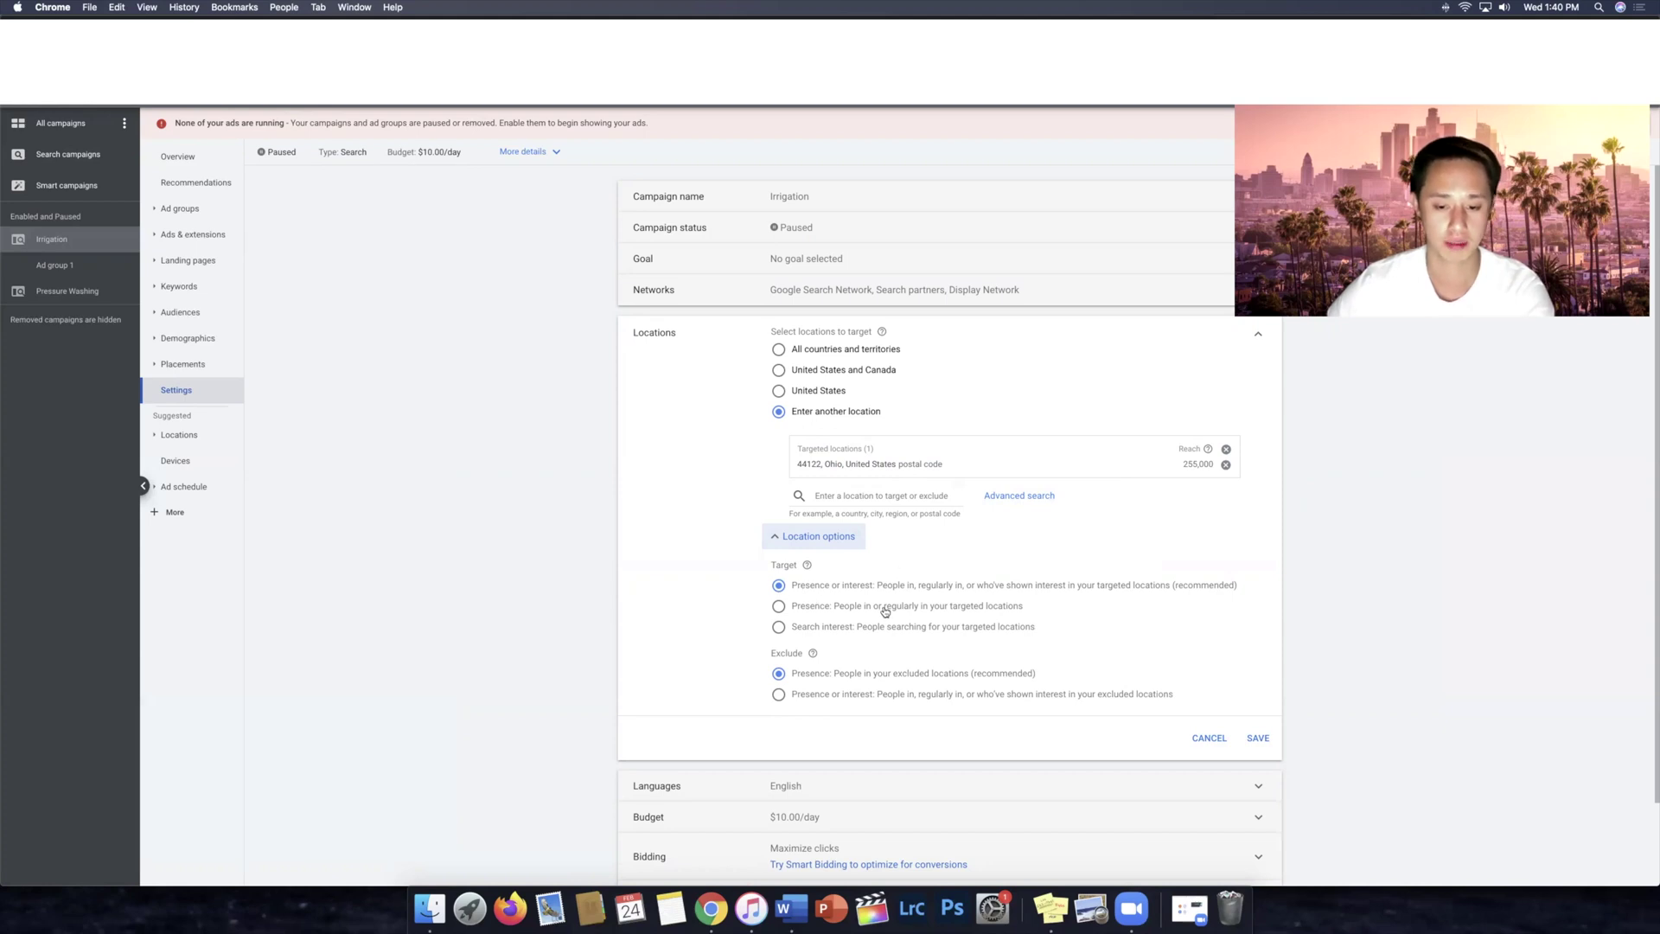
left_click(915, 610)
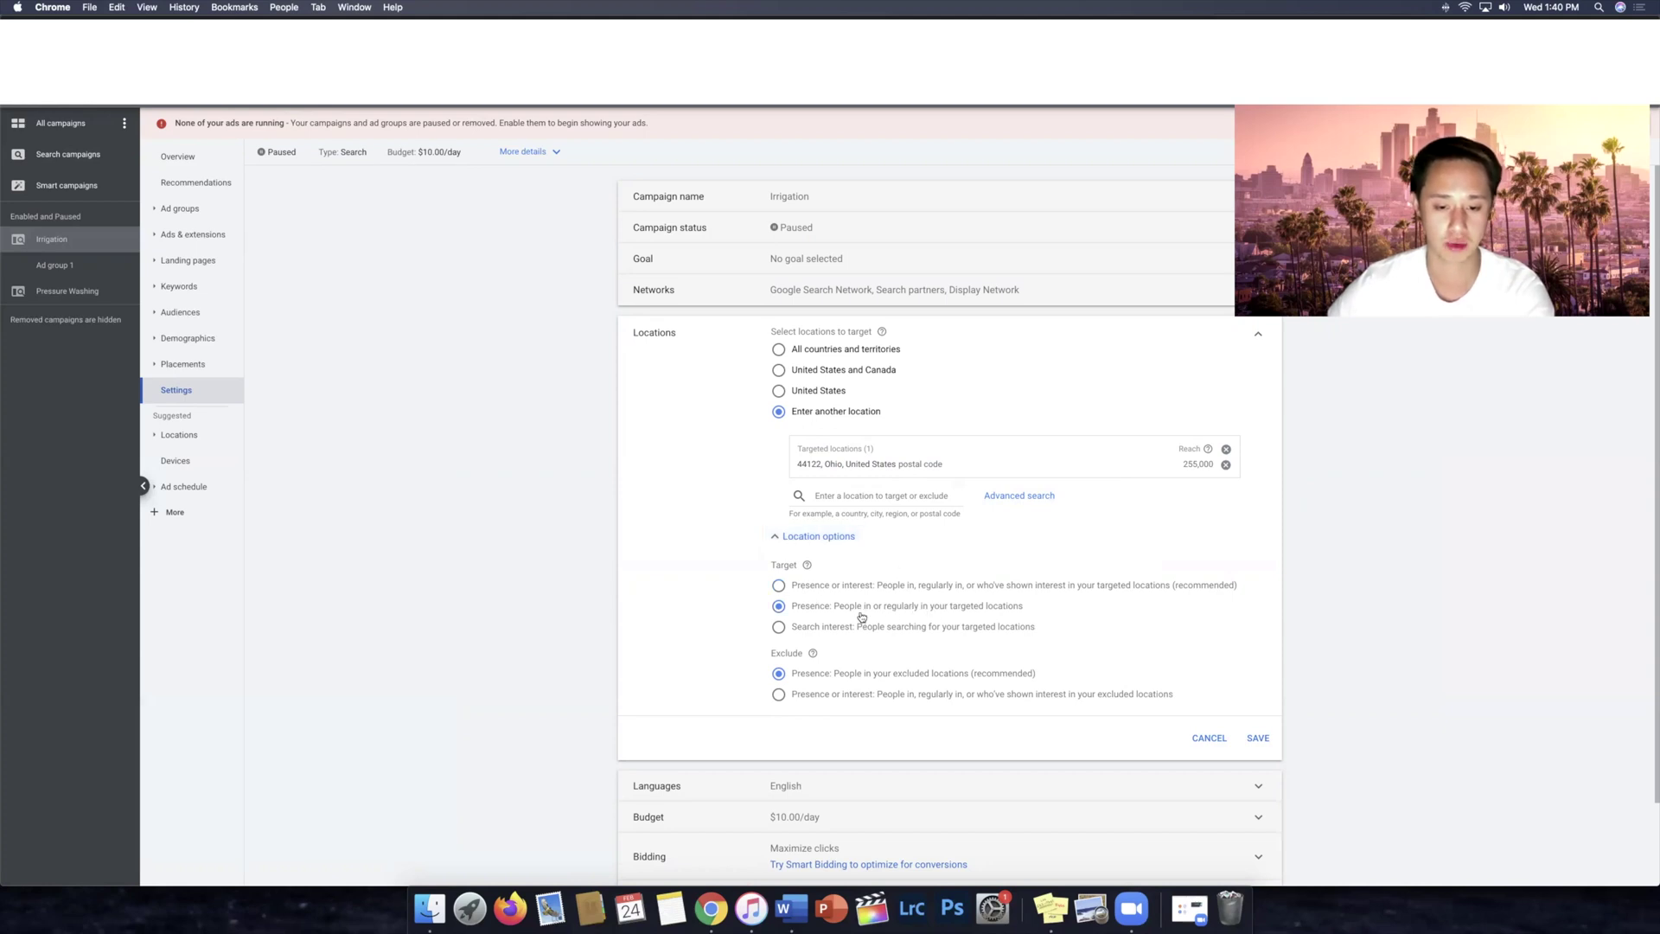
left_click(1013, 589)
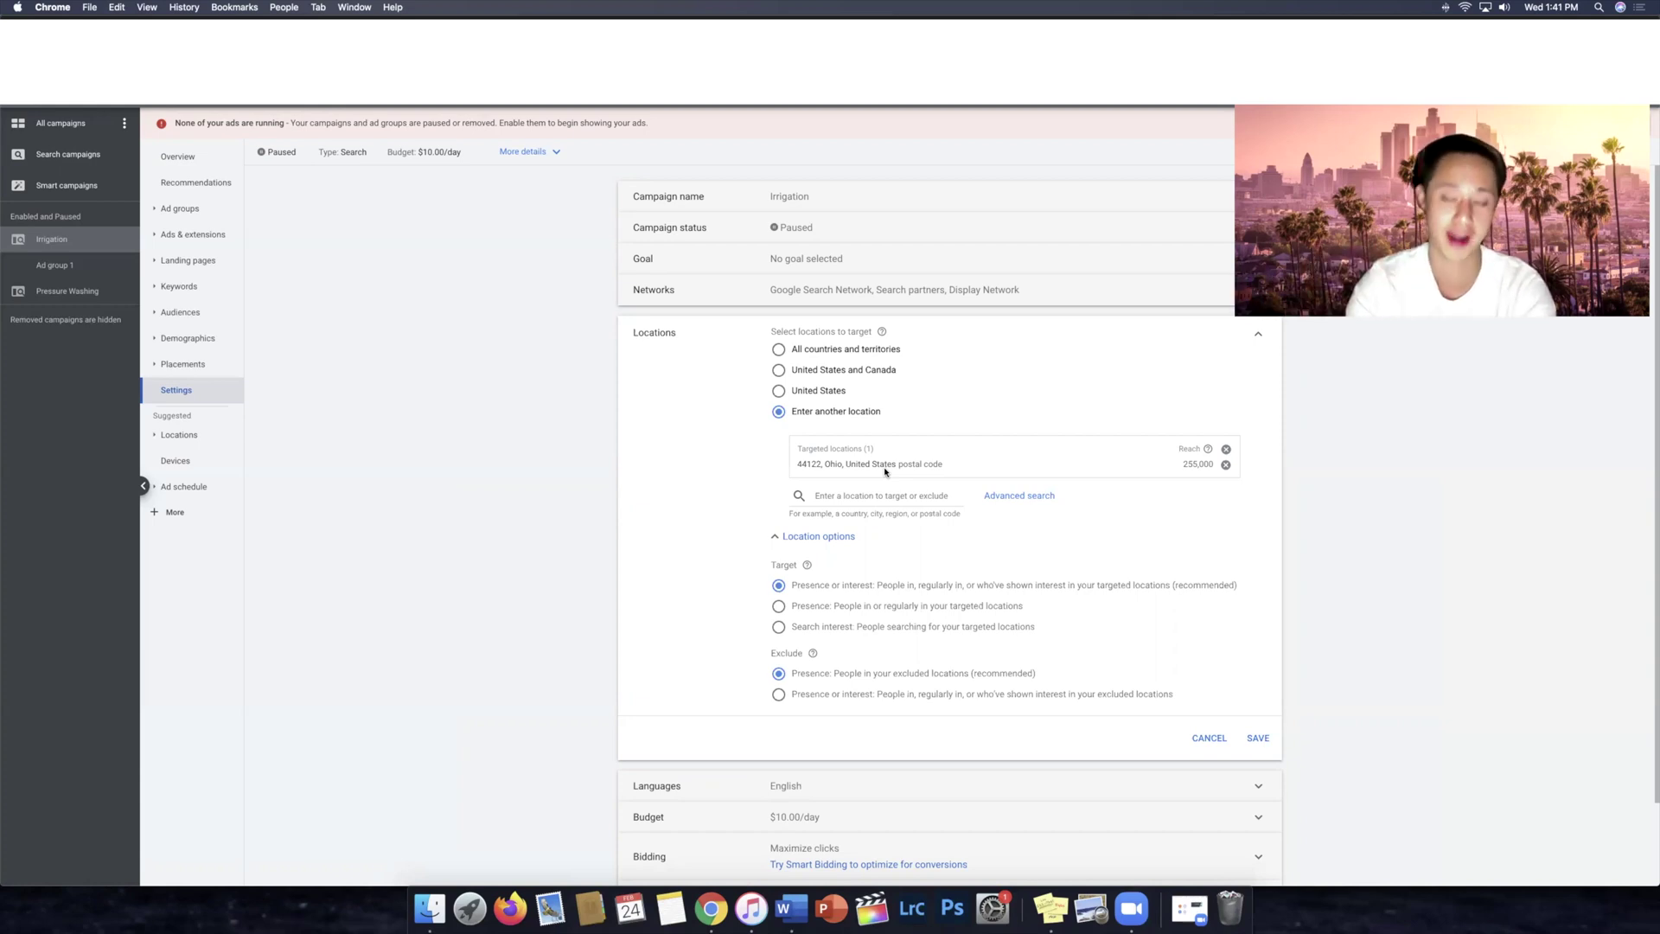
left_click(913, 609)
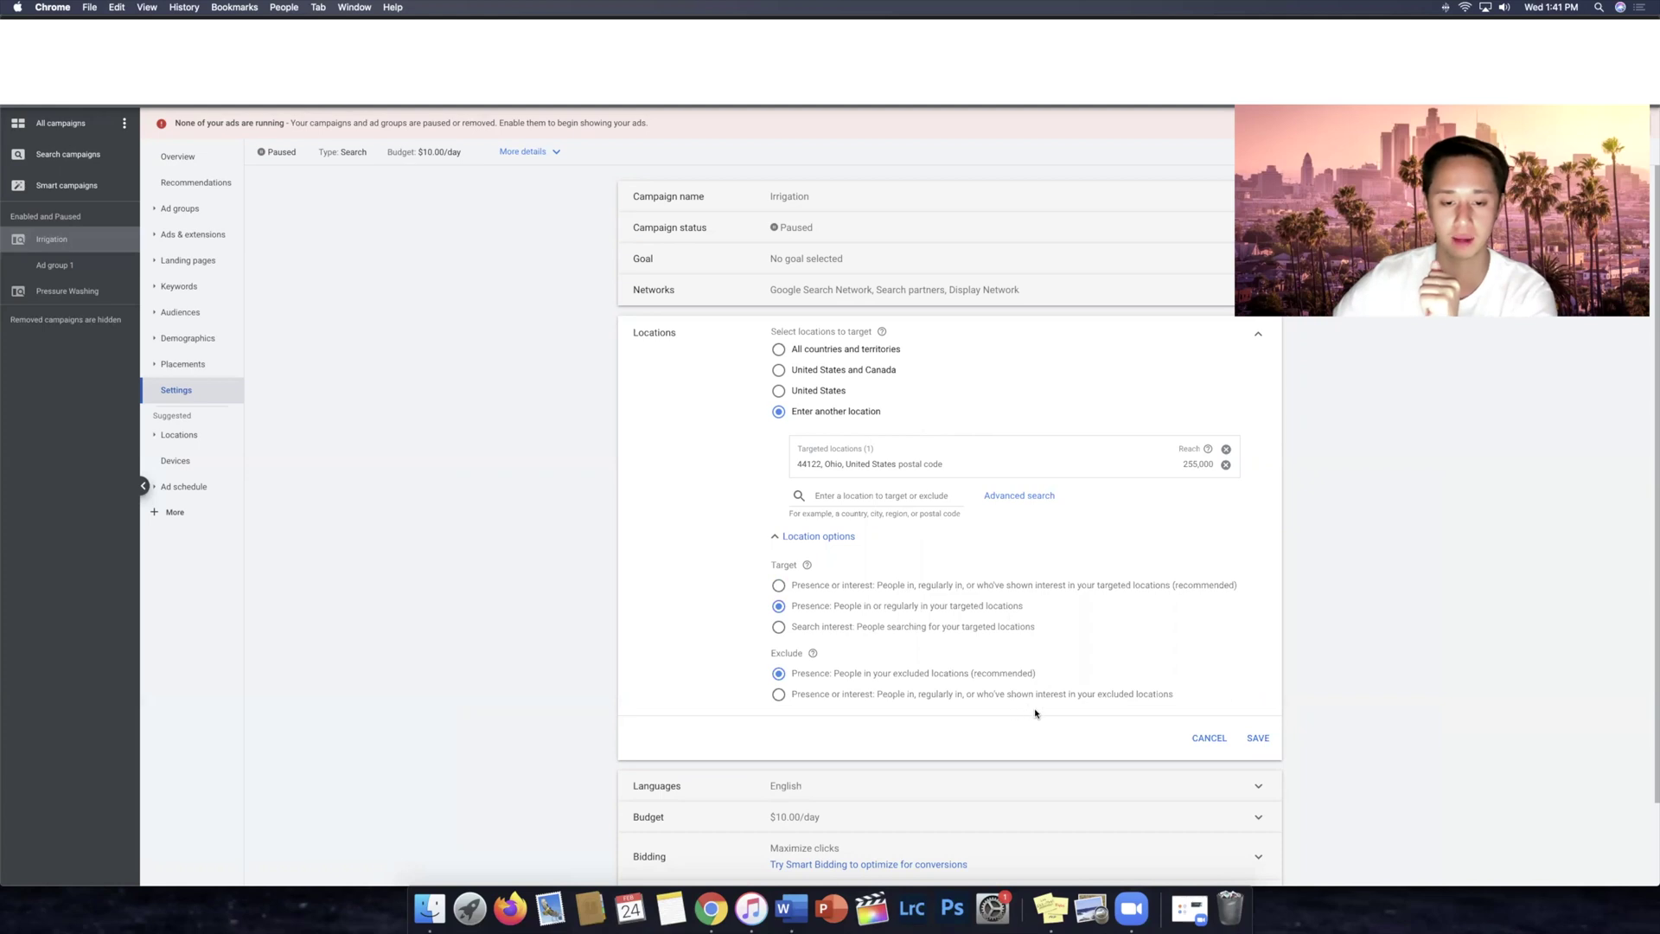
left_click(1218, 738)
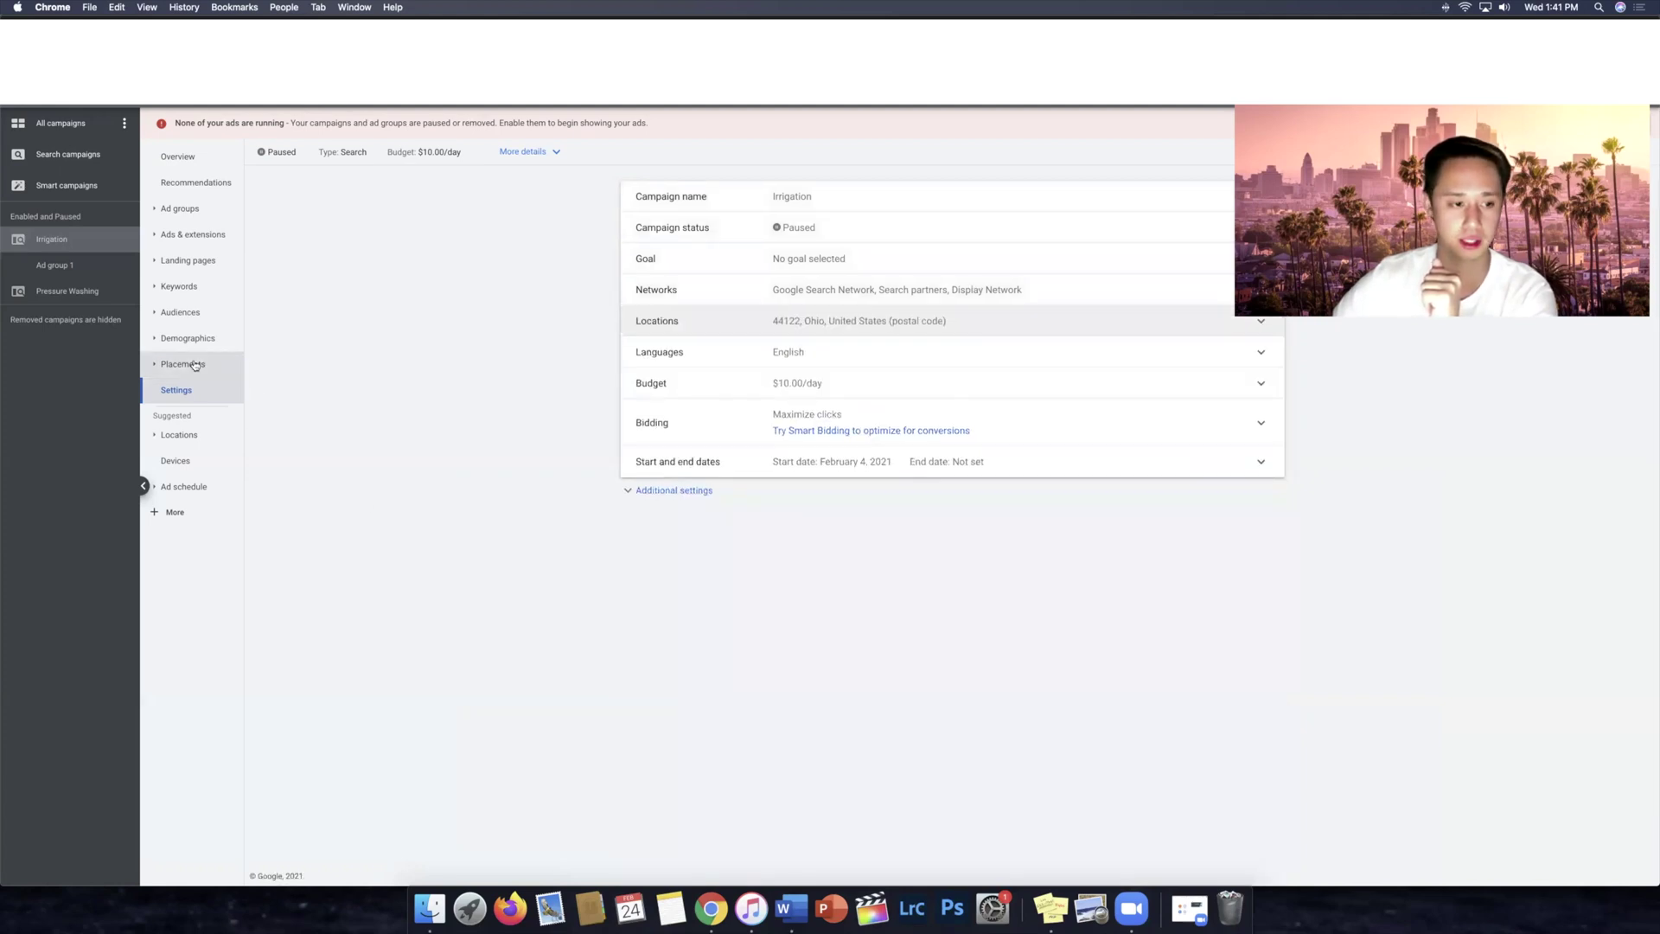
Step: Expand the Irrigation campaign's additional settings and inspect the Conversions setting without saving changes
left_click(205, 443)
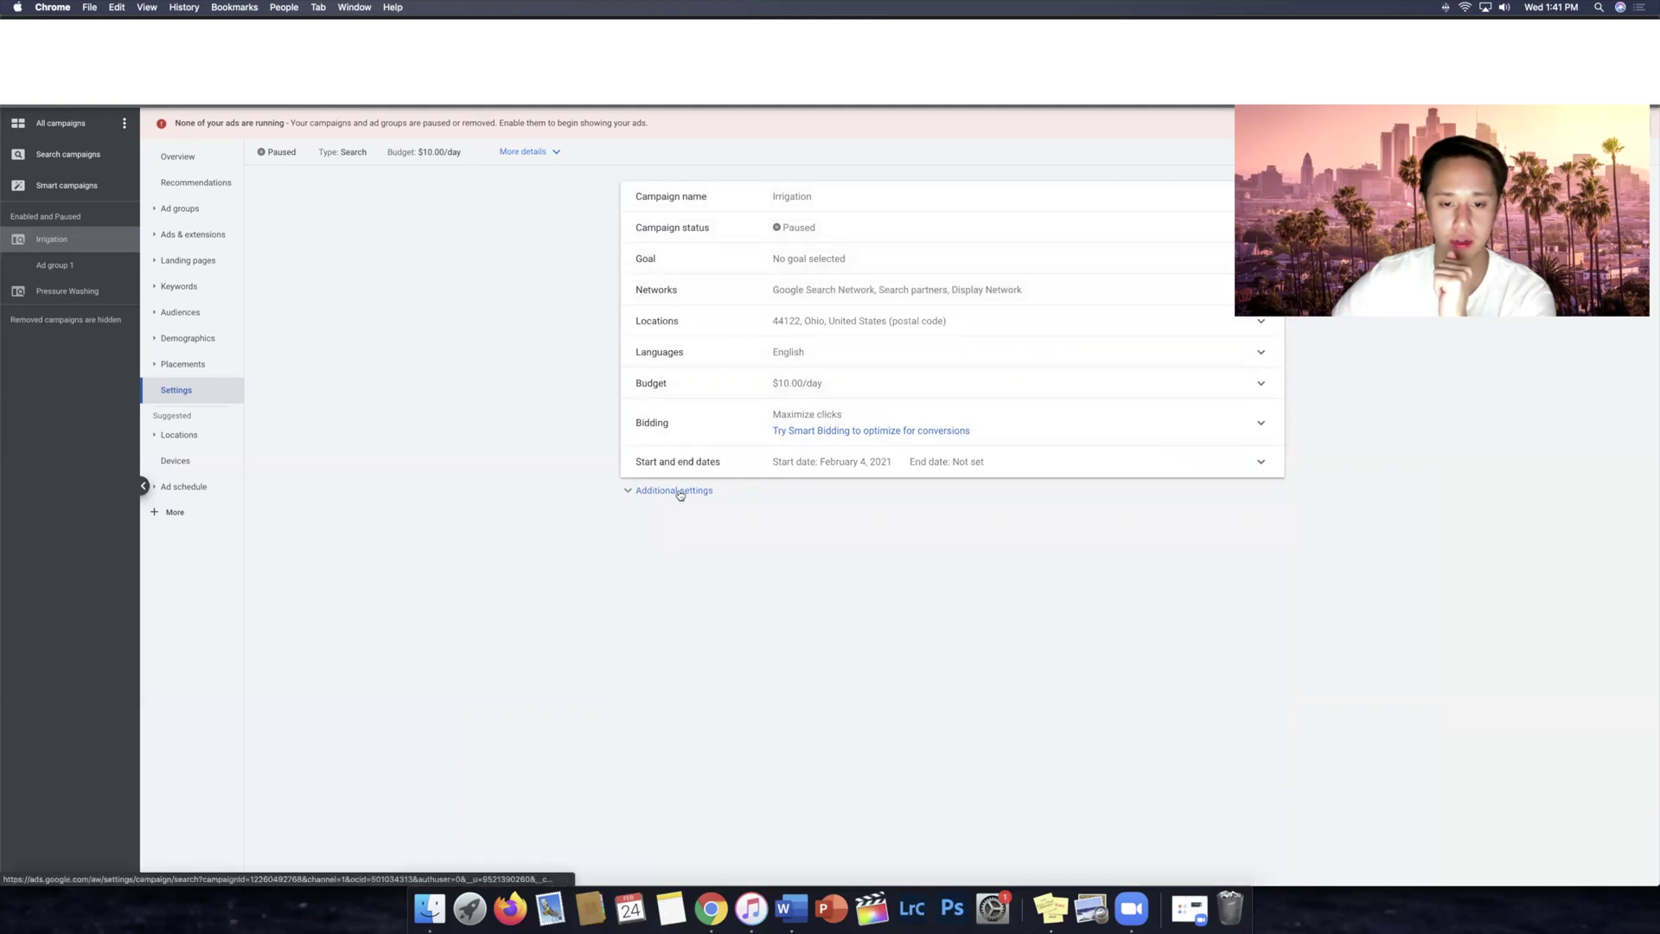
left_click(674, 490)
left_click(681, 496)
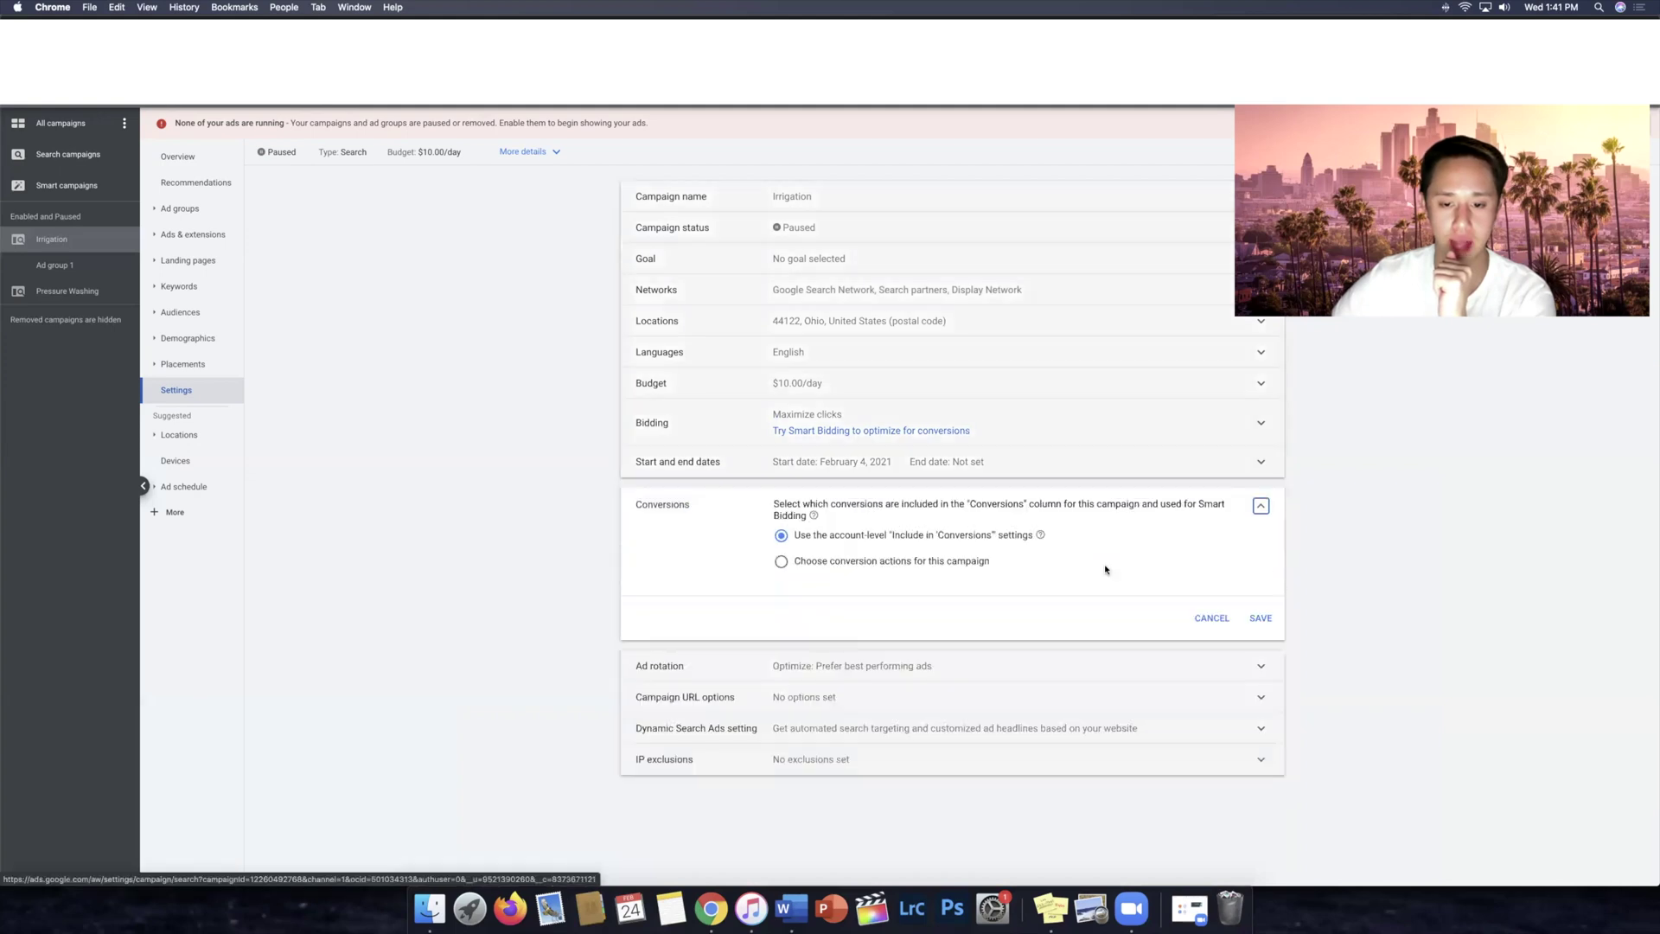
left_click(1209, 617)
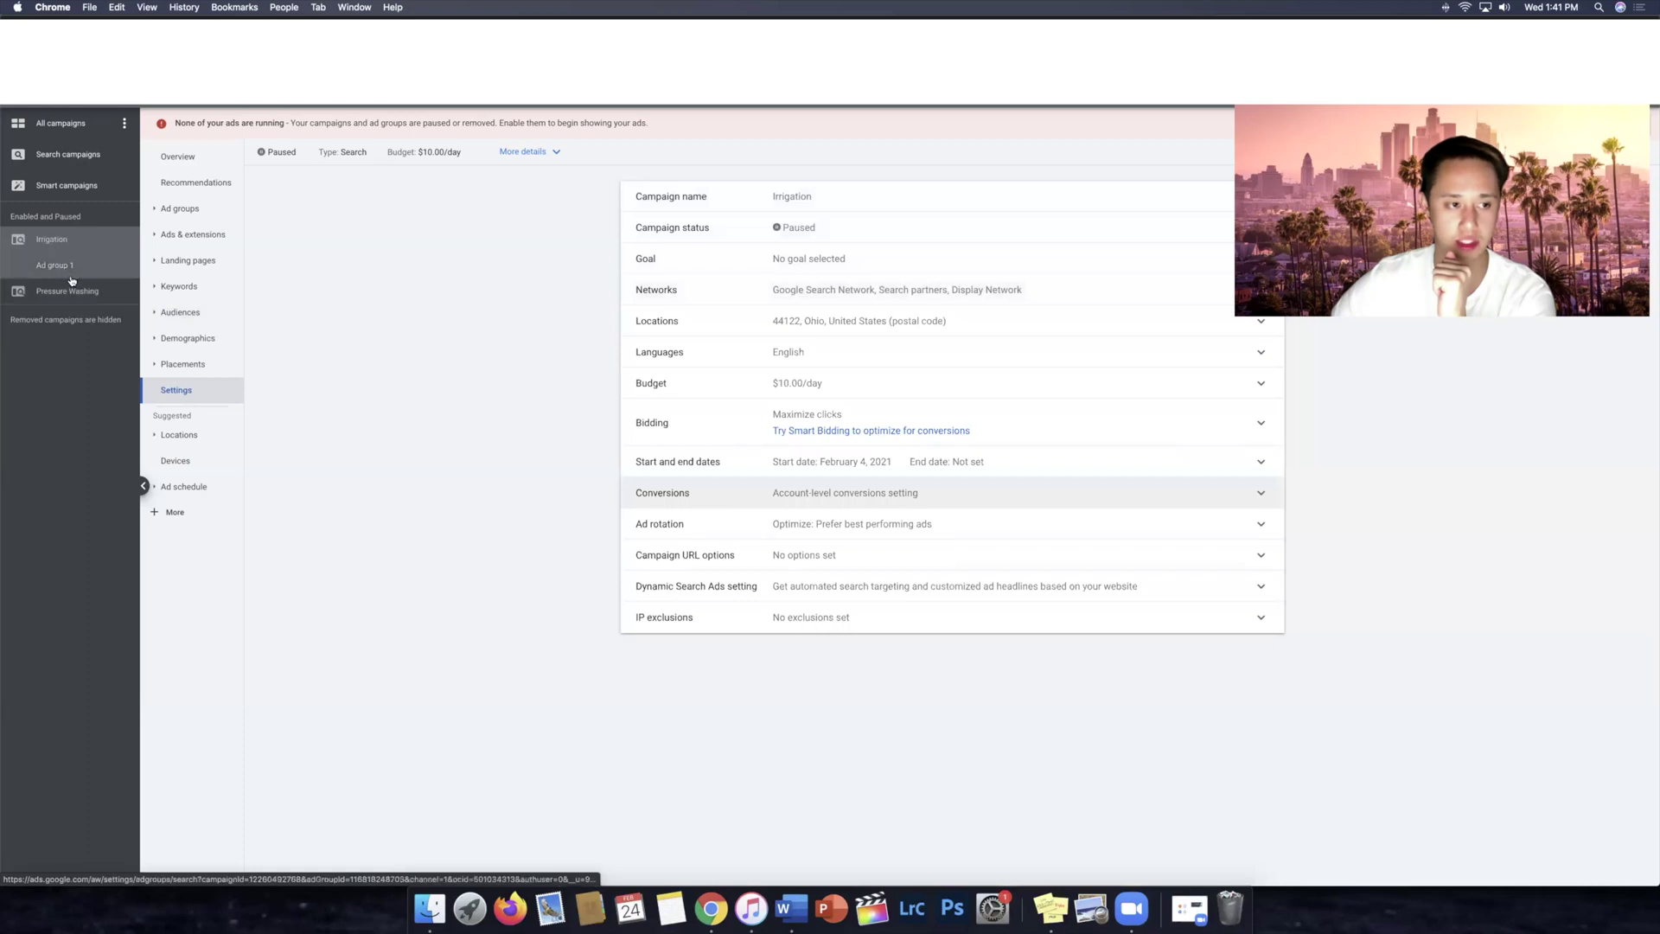
Step: Switch to Word and add the line "- Turn off display network & Google search partners inside “Settings”" below the smart campaigns note
left_click(784, 907)
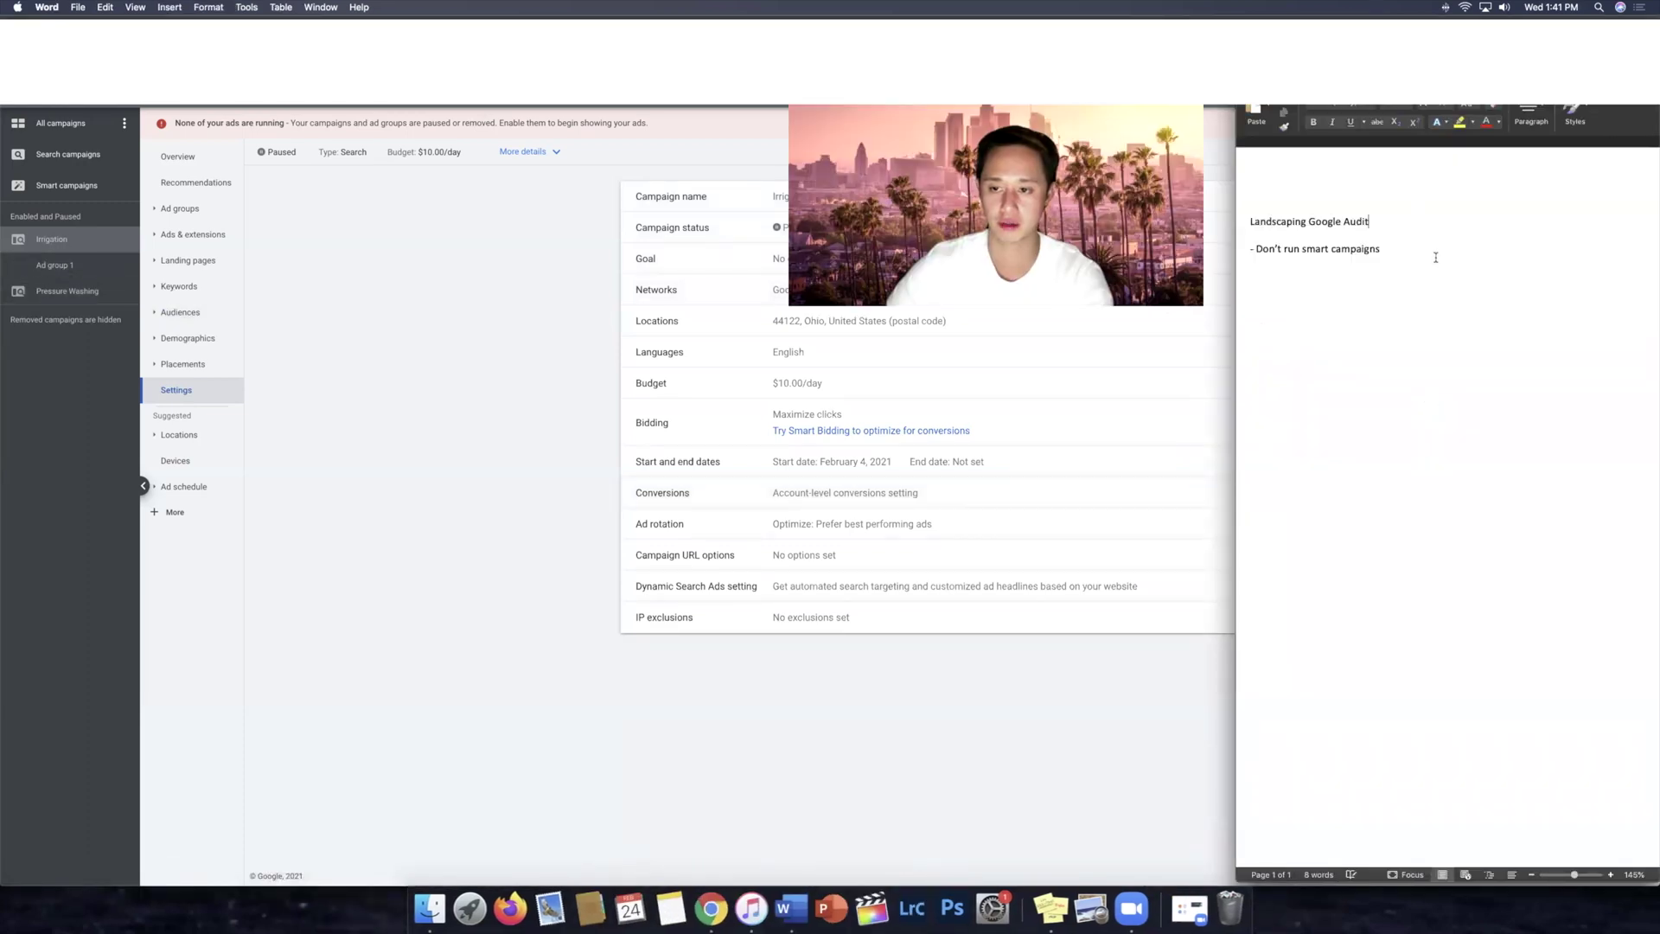
left_click(1435, 258)
key("Return")
type("-")
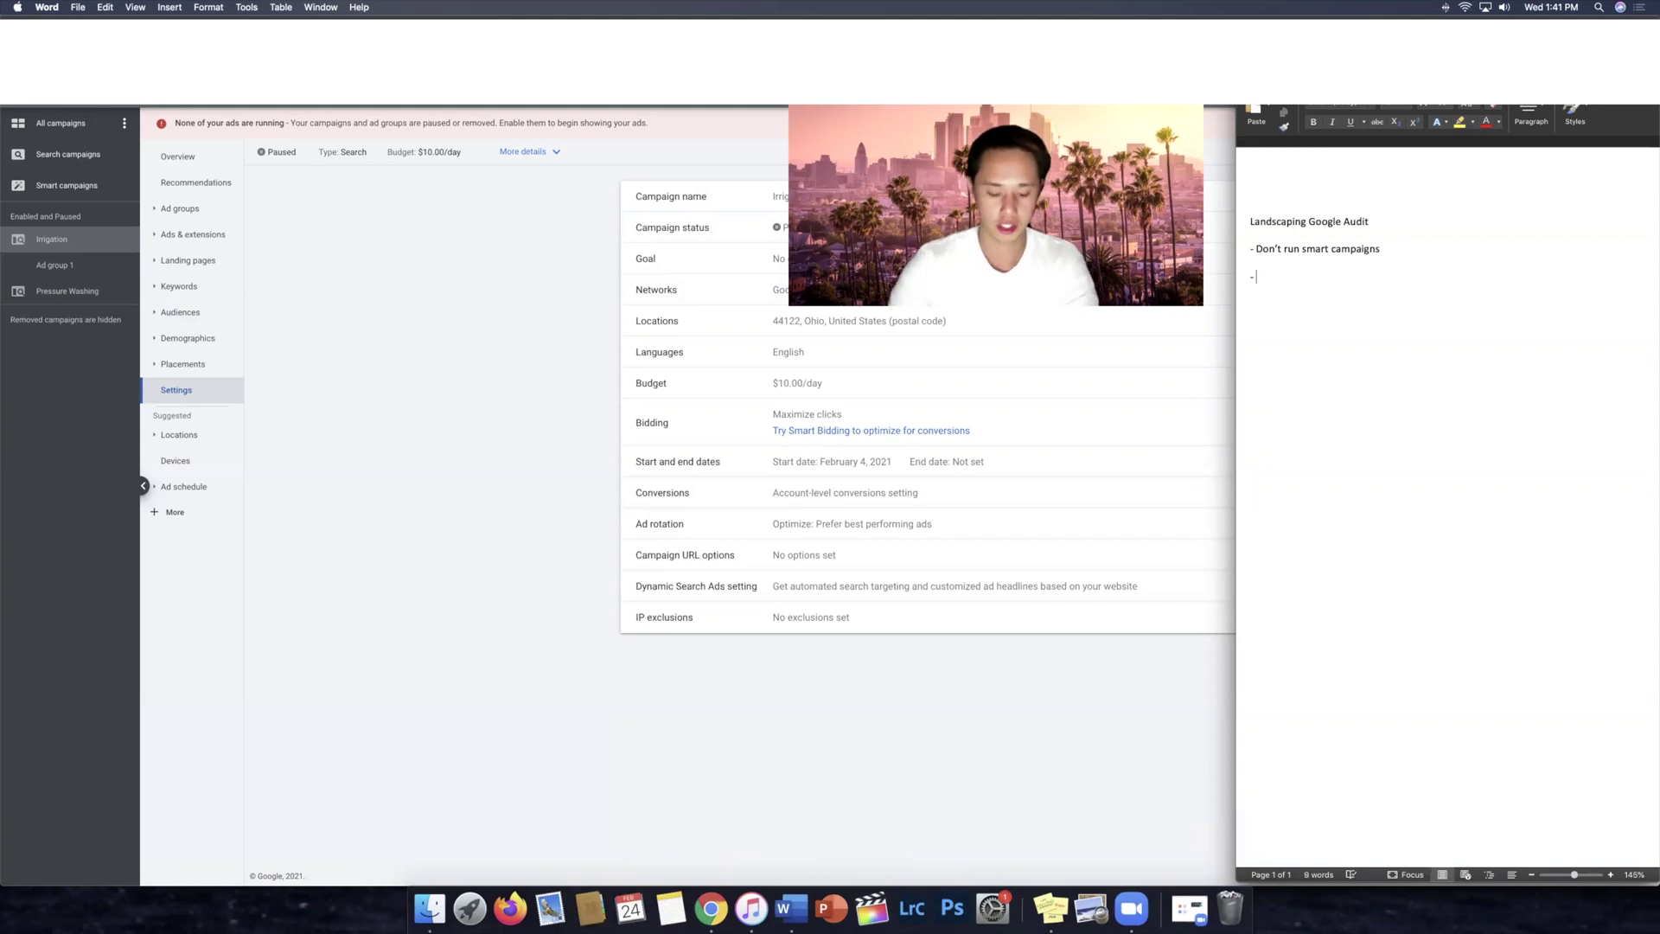
type(" Turn off d")
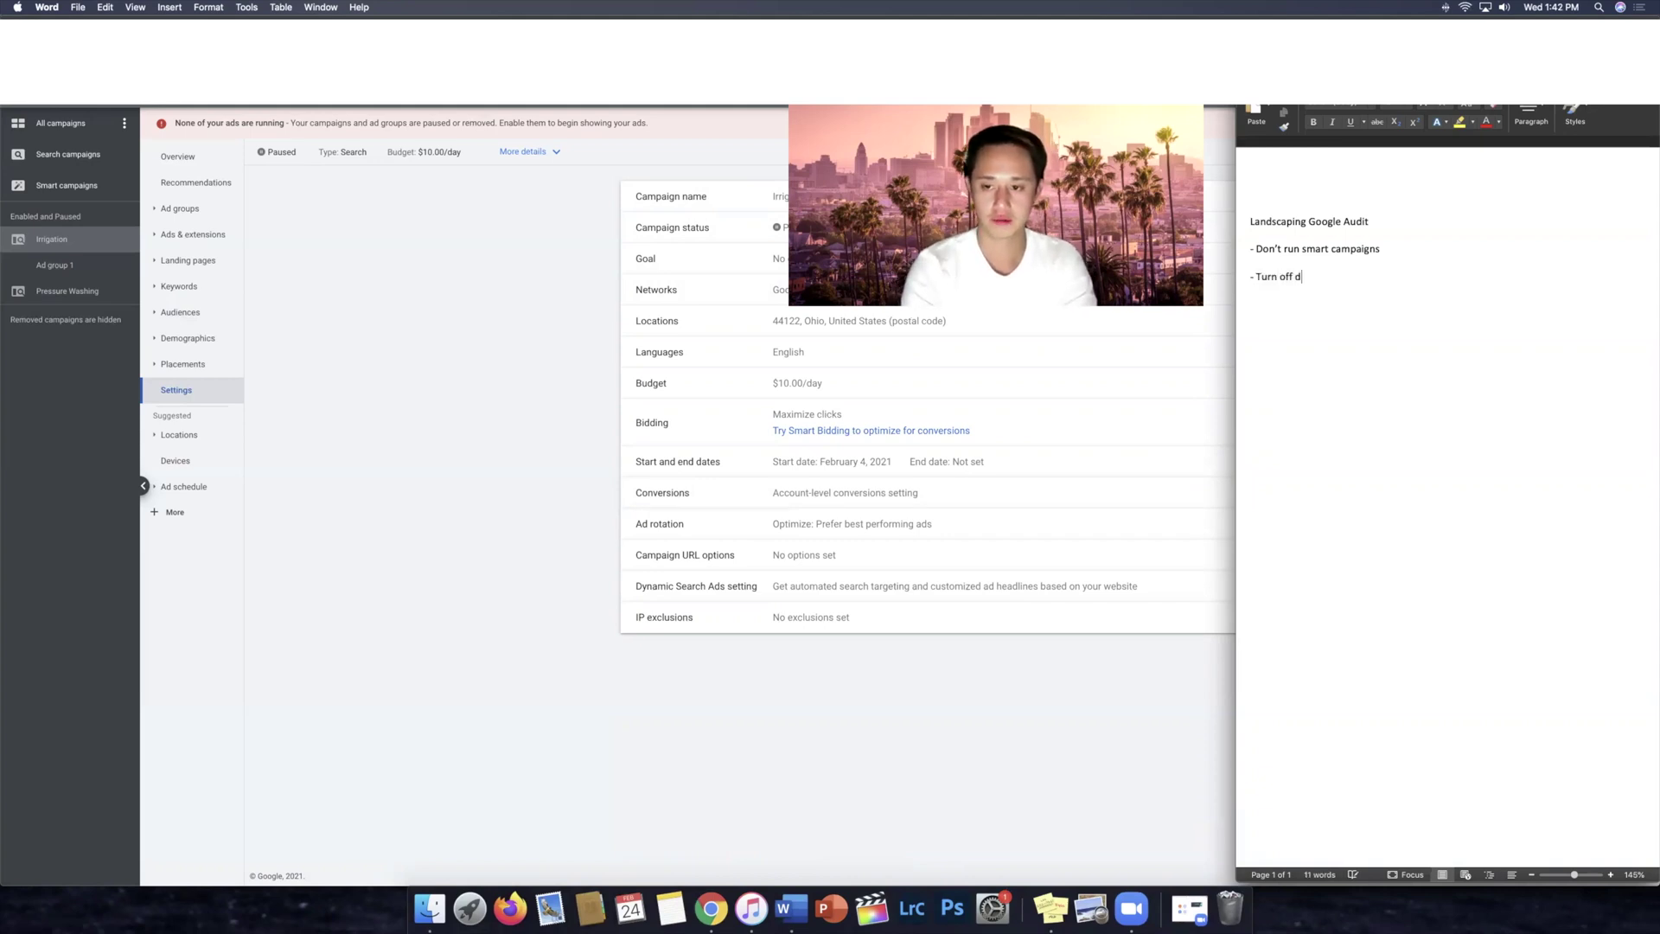
type("isplay network &")
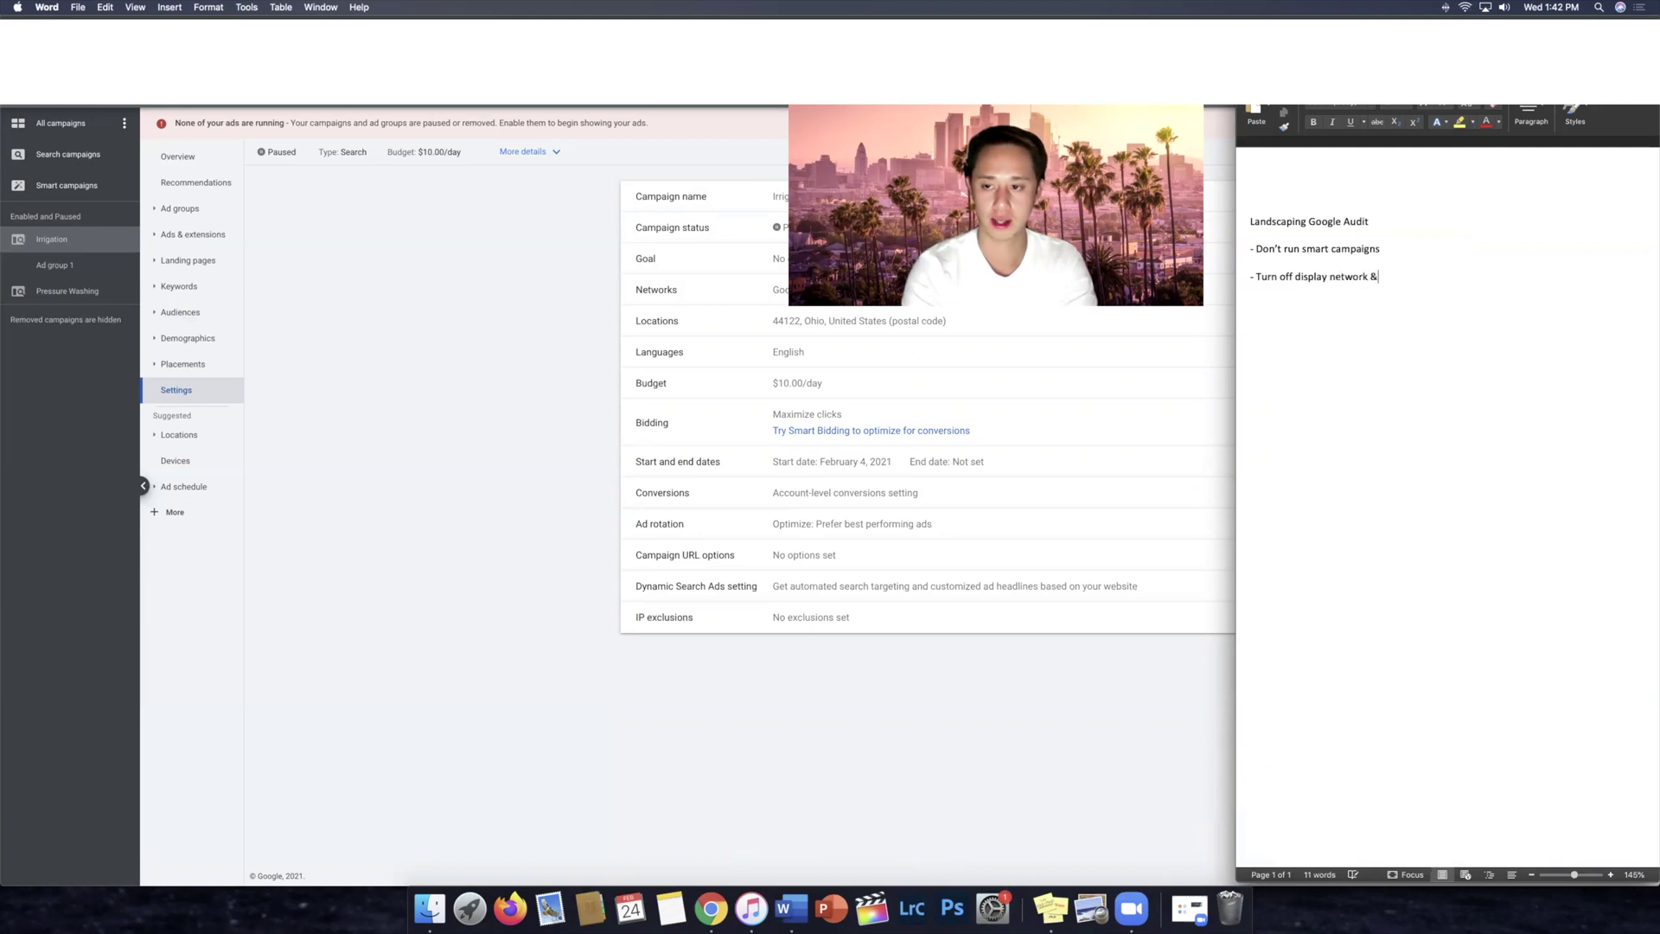
type(" Goog")
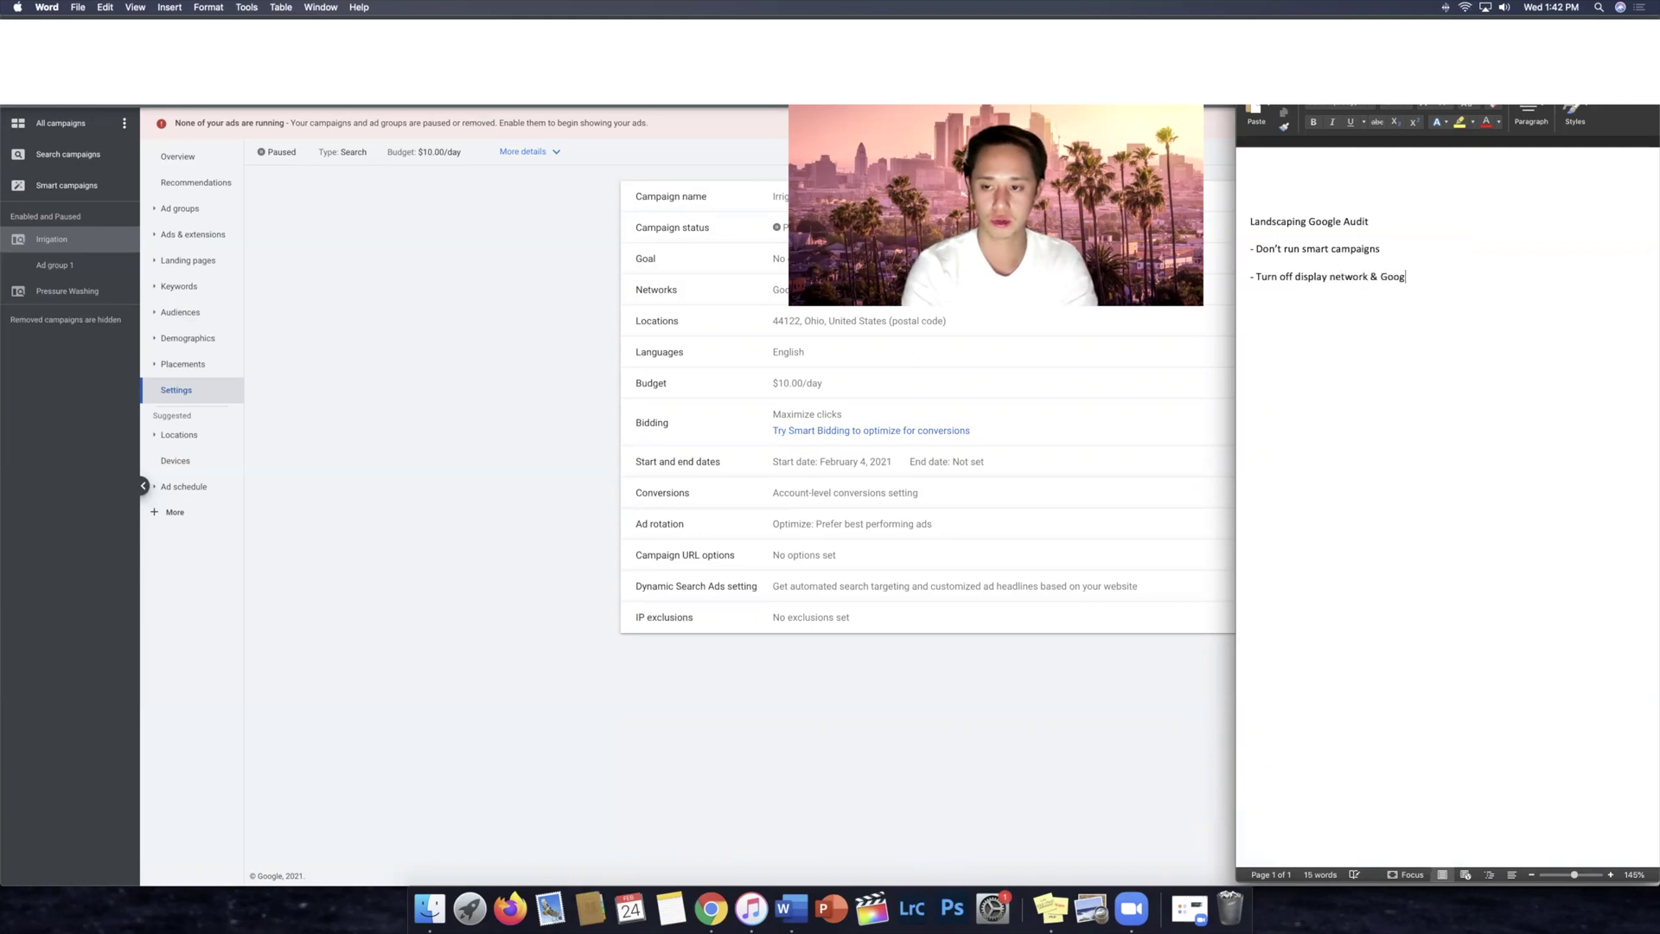
type("le search partners ")
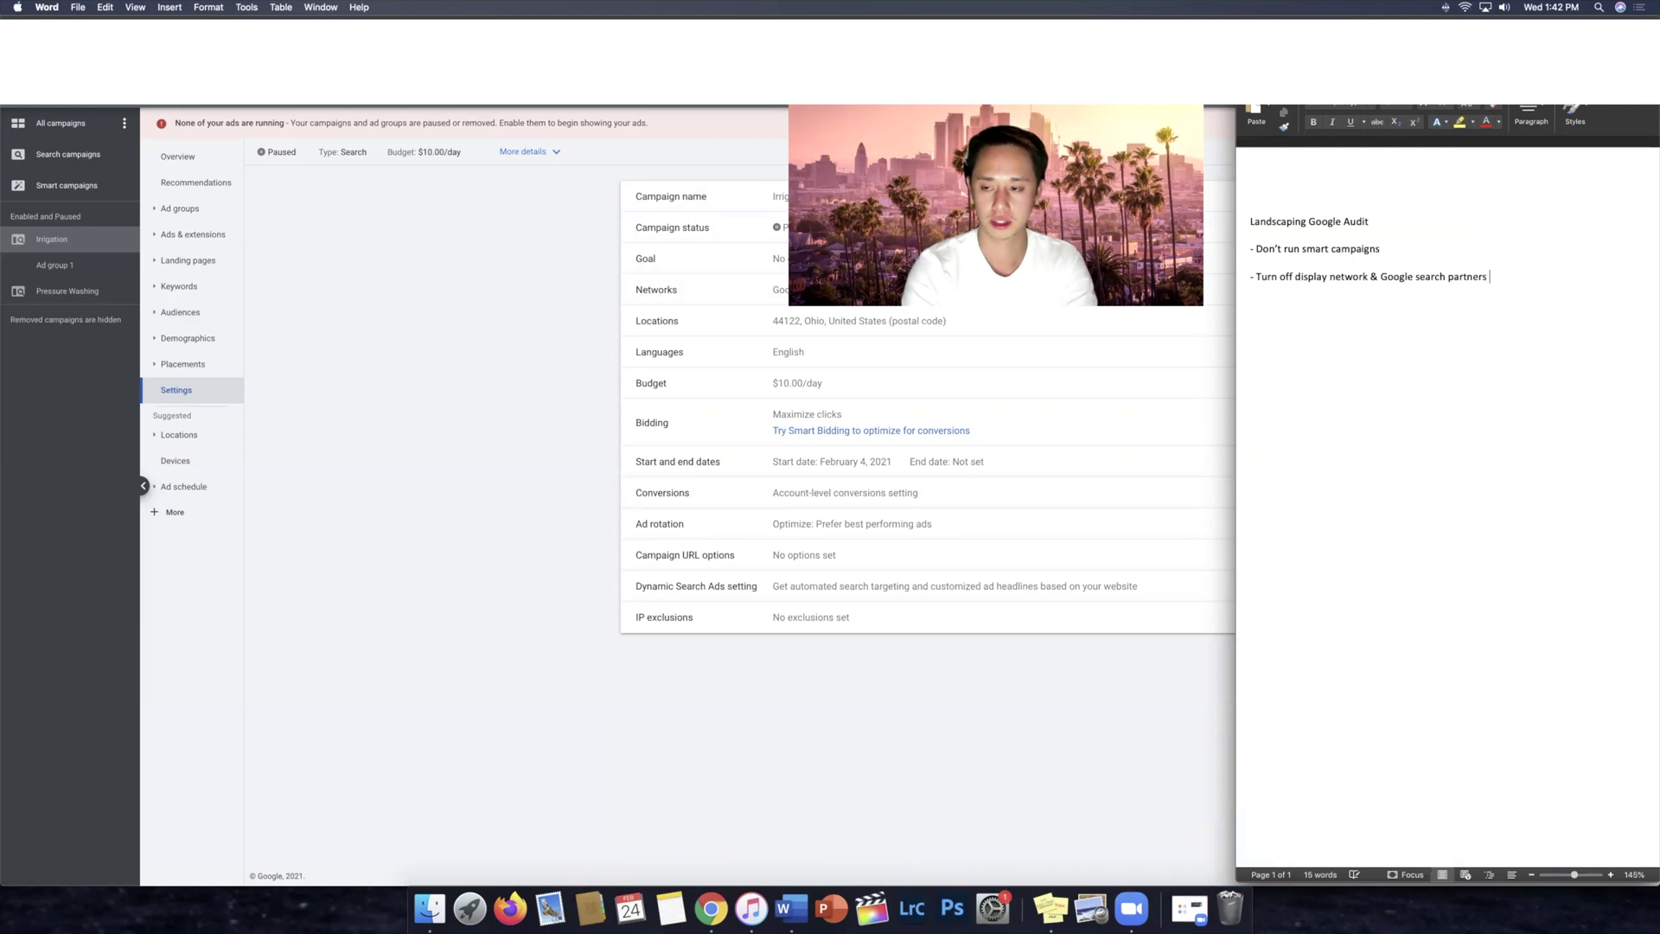
type("inside “Settings”")
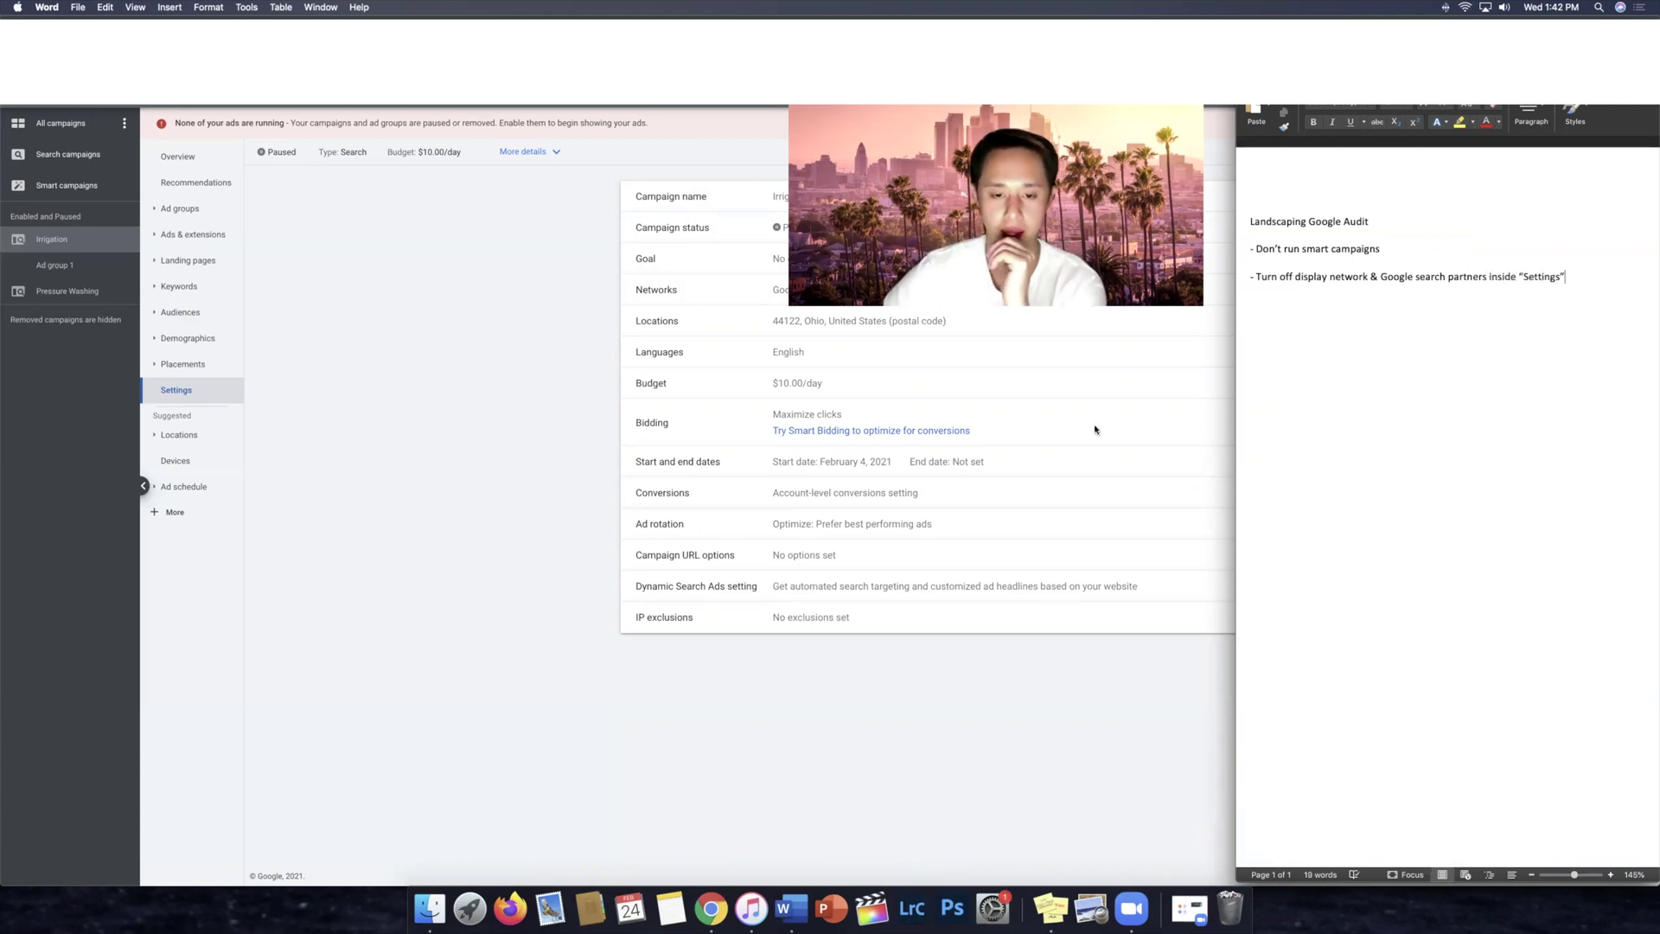
Step: Check the Irrigation campaign's location options, add the line "- Target “people in or regularly in your targeted locations”" in Word, and close the location settings unsaved
key("Return")
type("-")
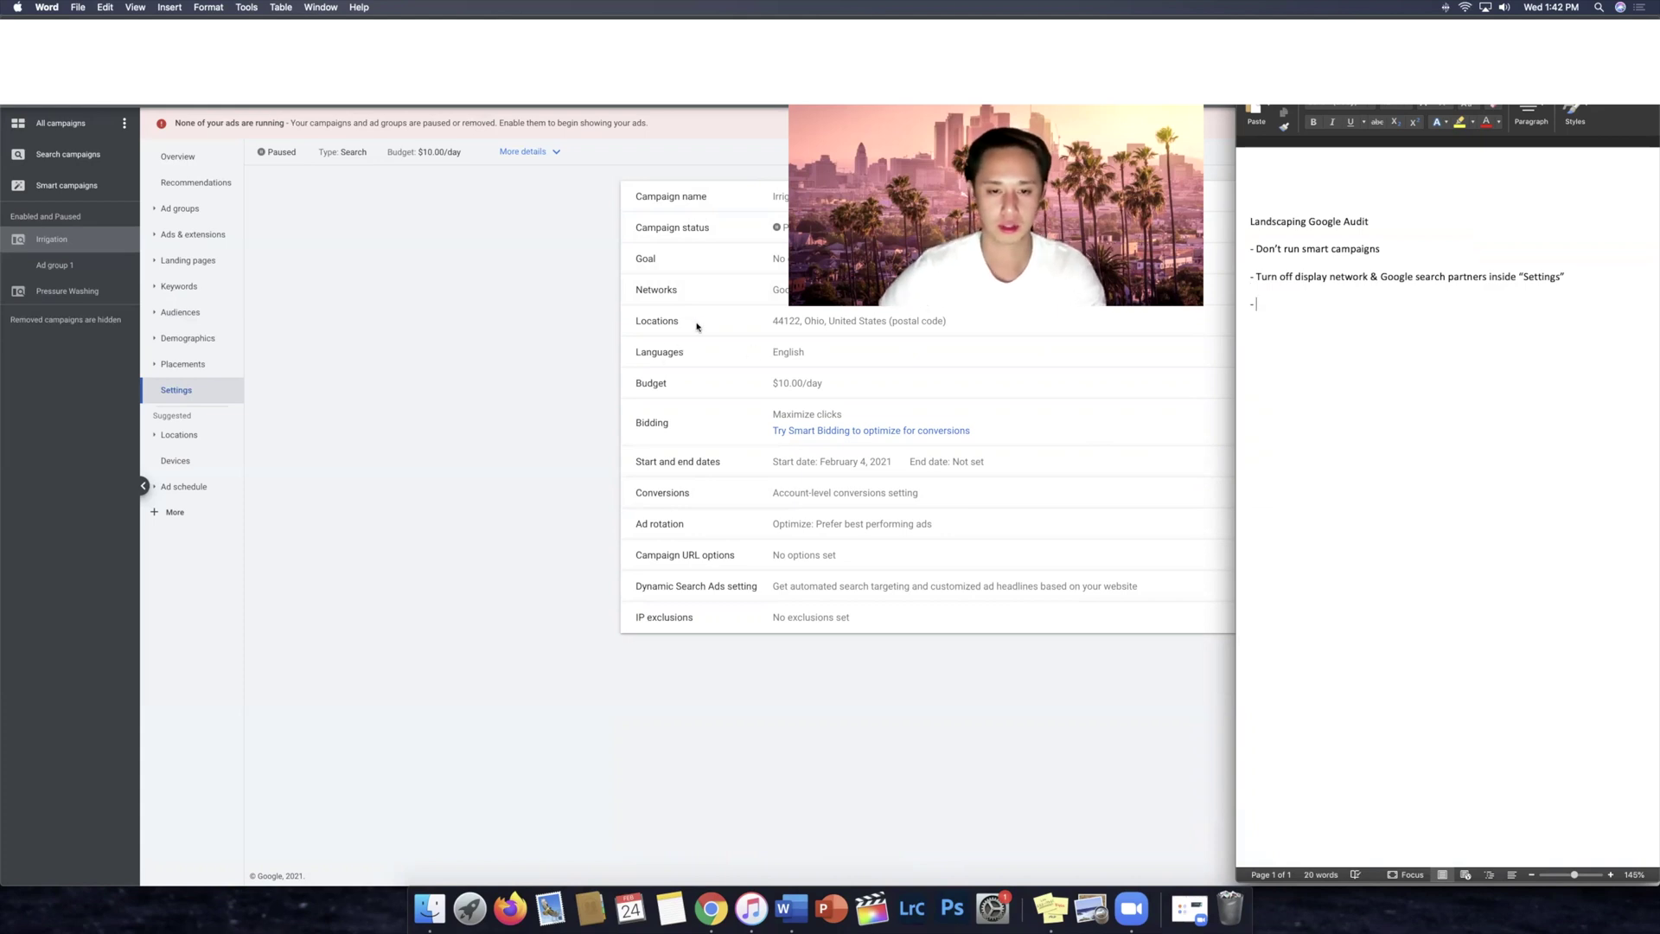
left_click(956, 326)
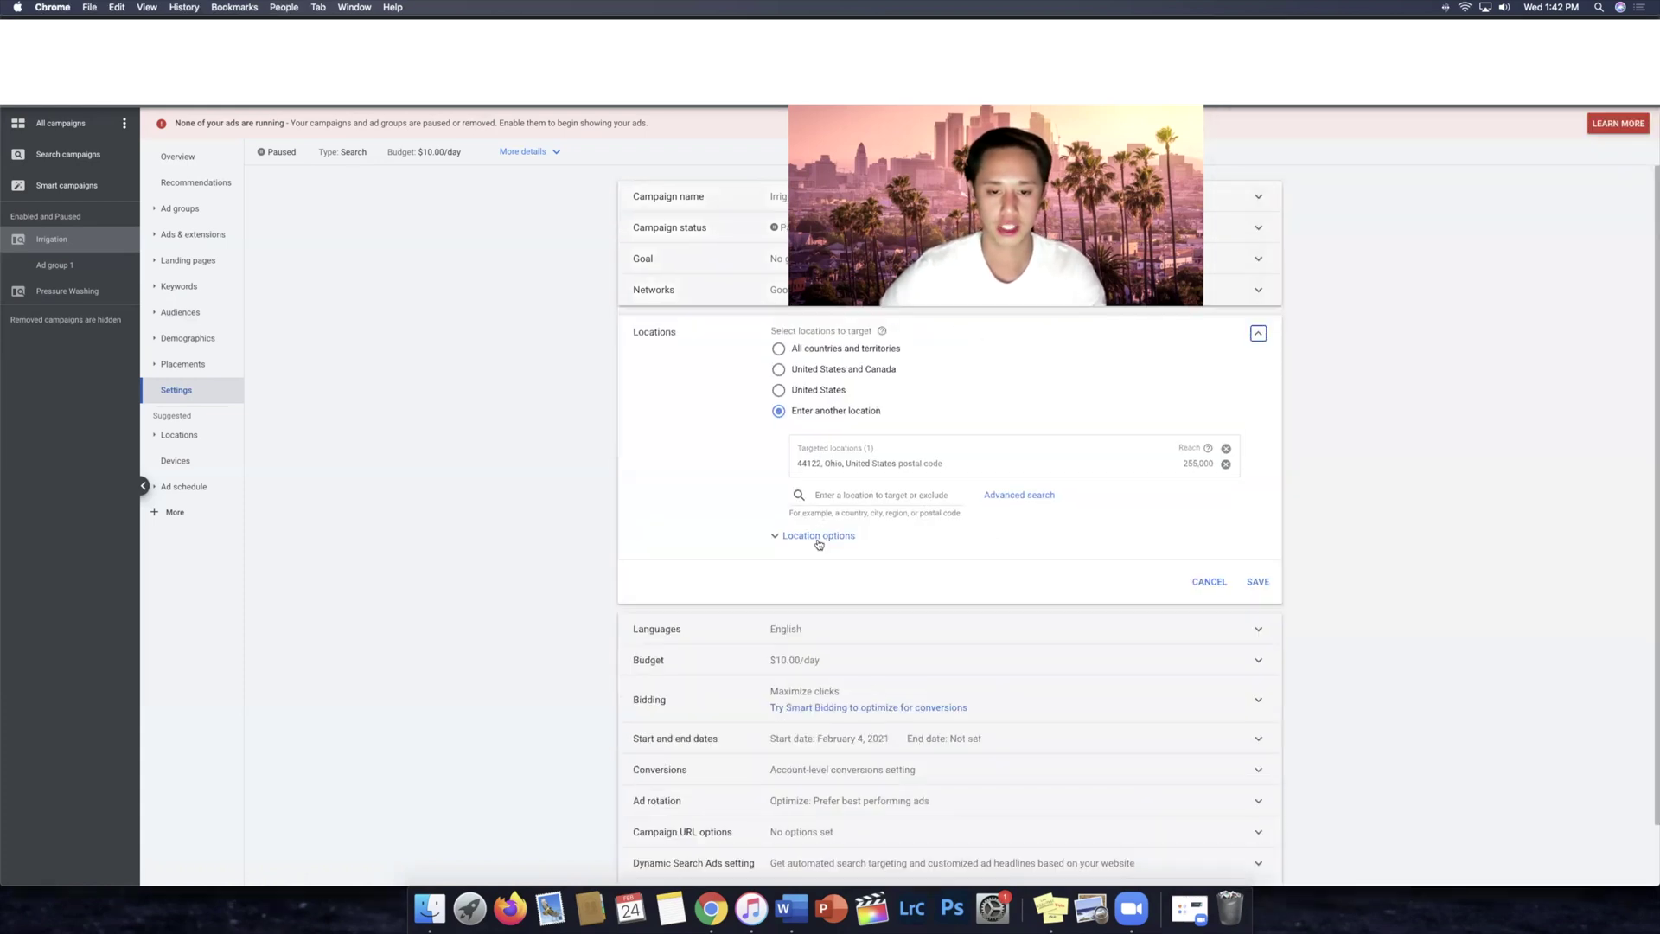
left_click(818, 536)
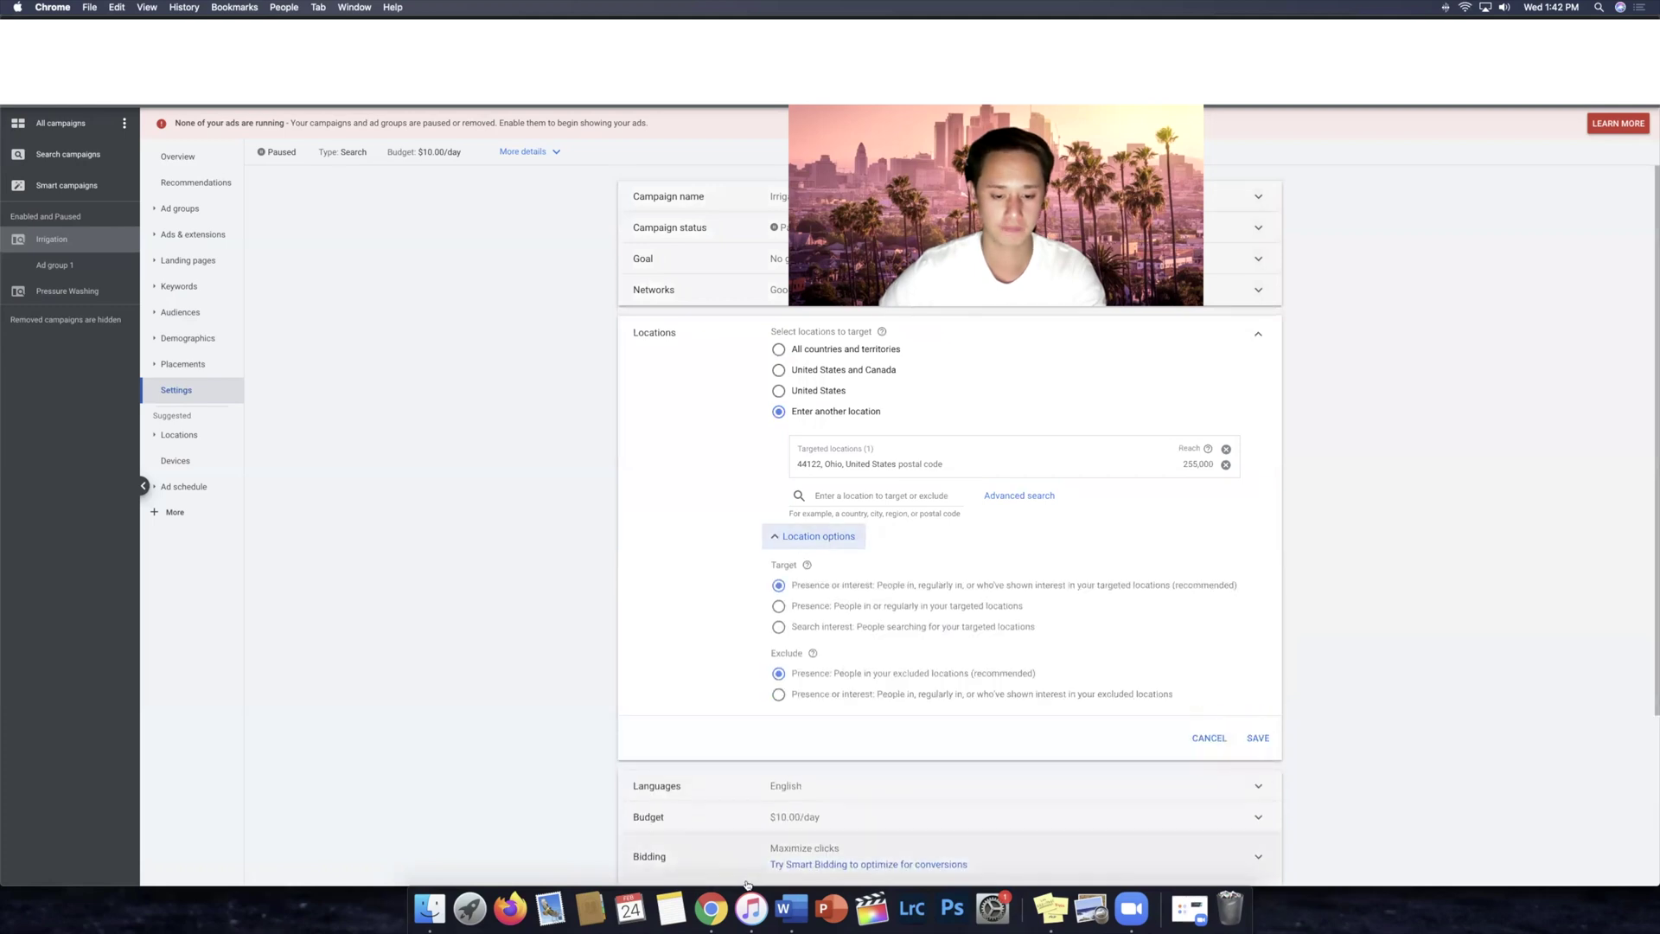
left_click(788, 908)
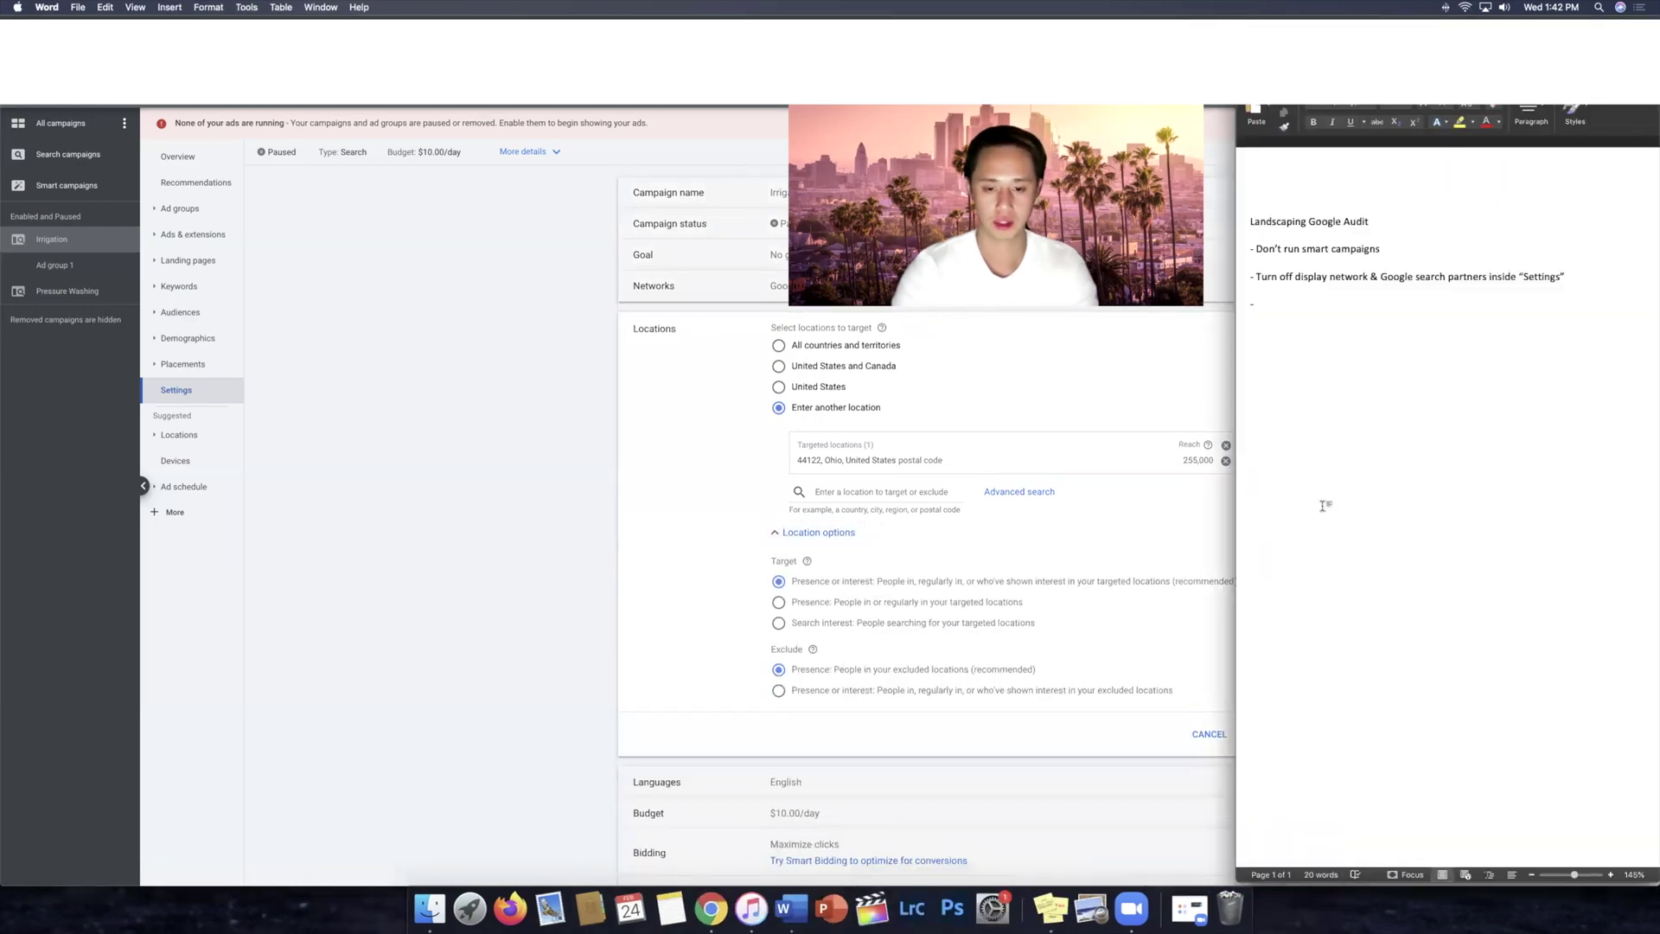
type("Target")
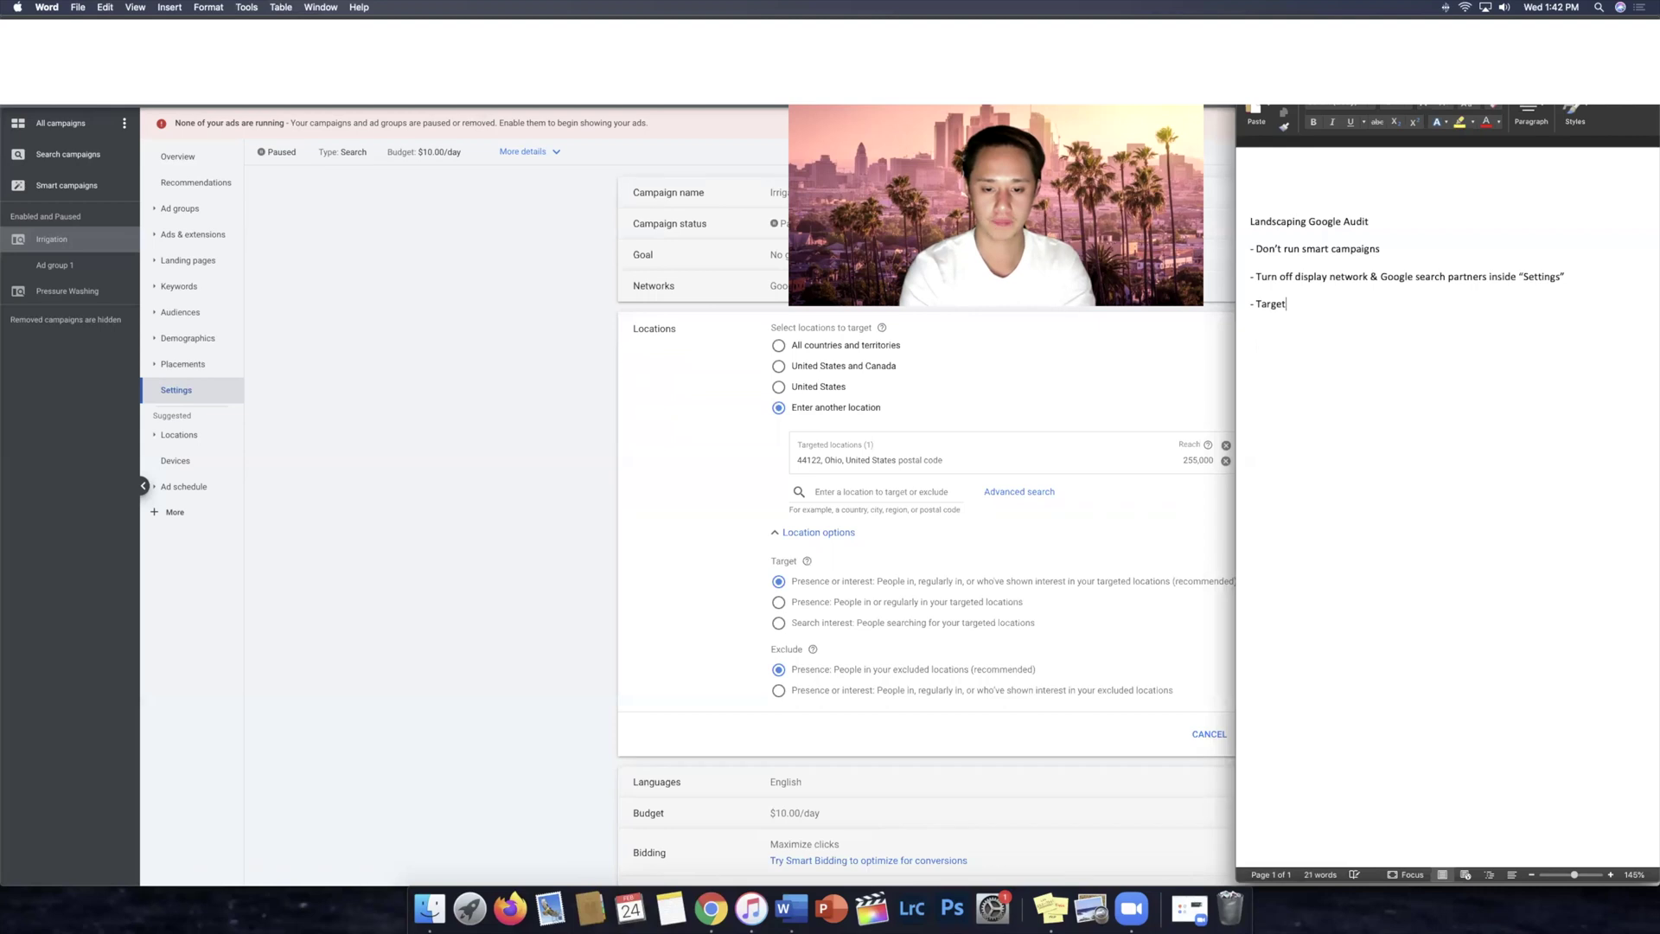
type(" \"people in or regular")
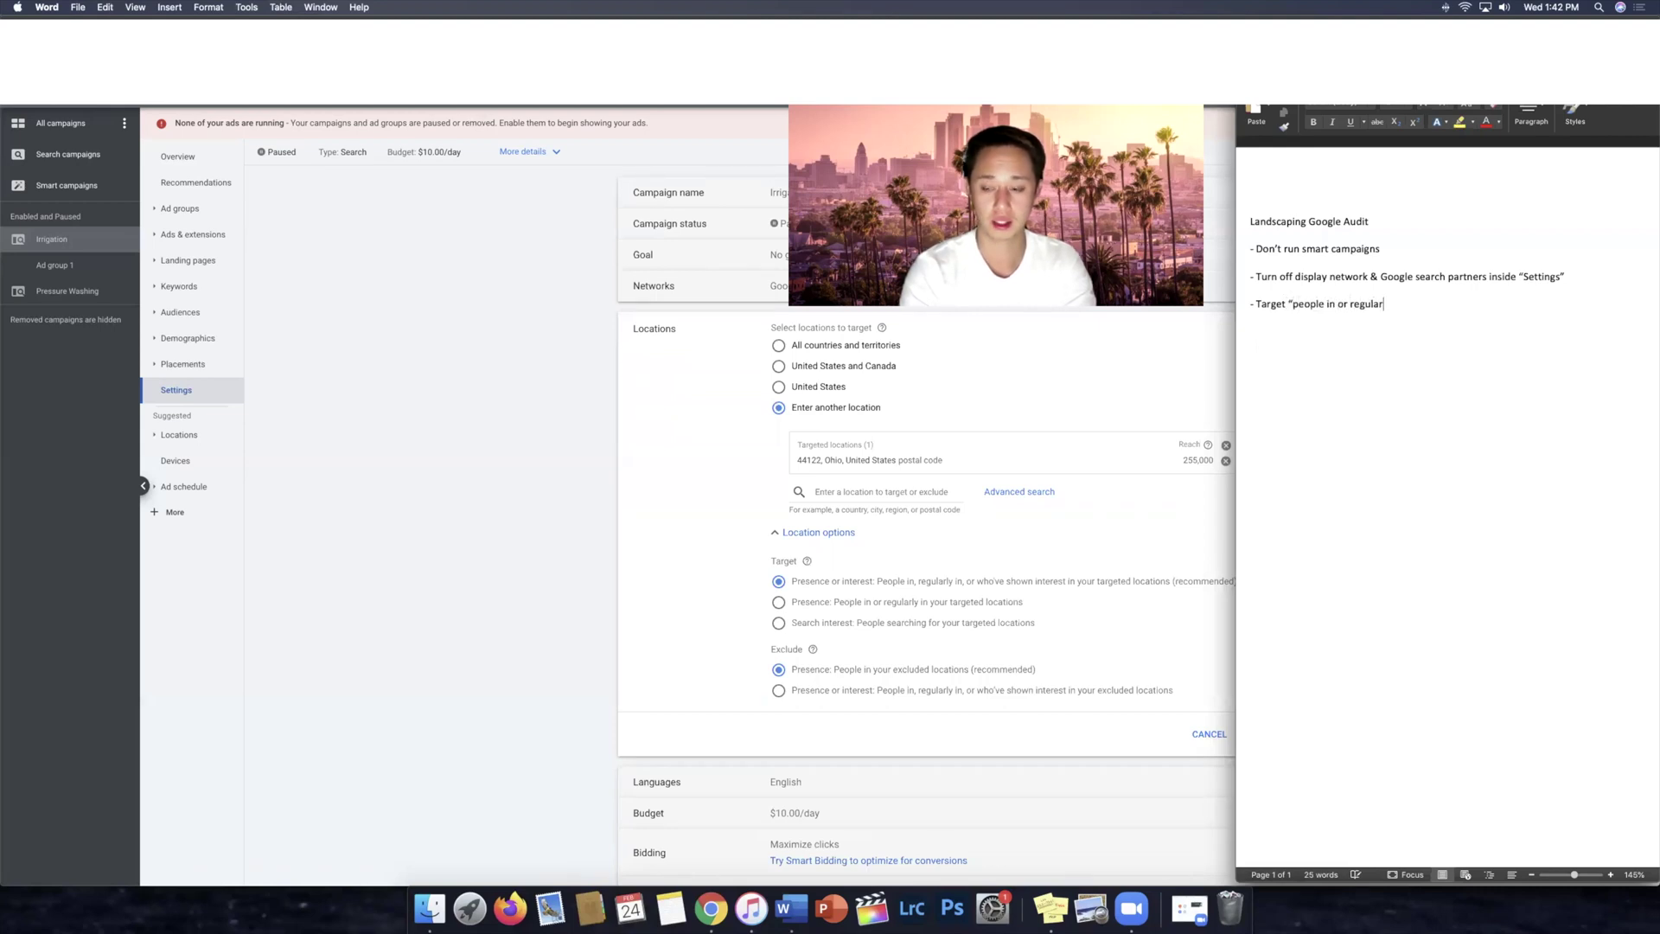
type("ly in your targeted locations\"")
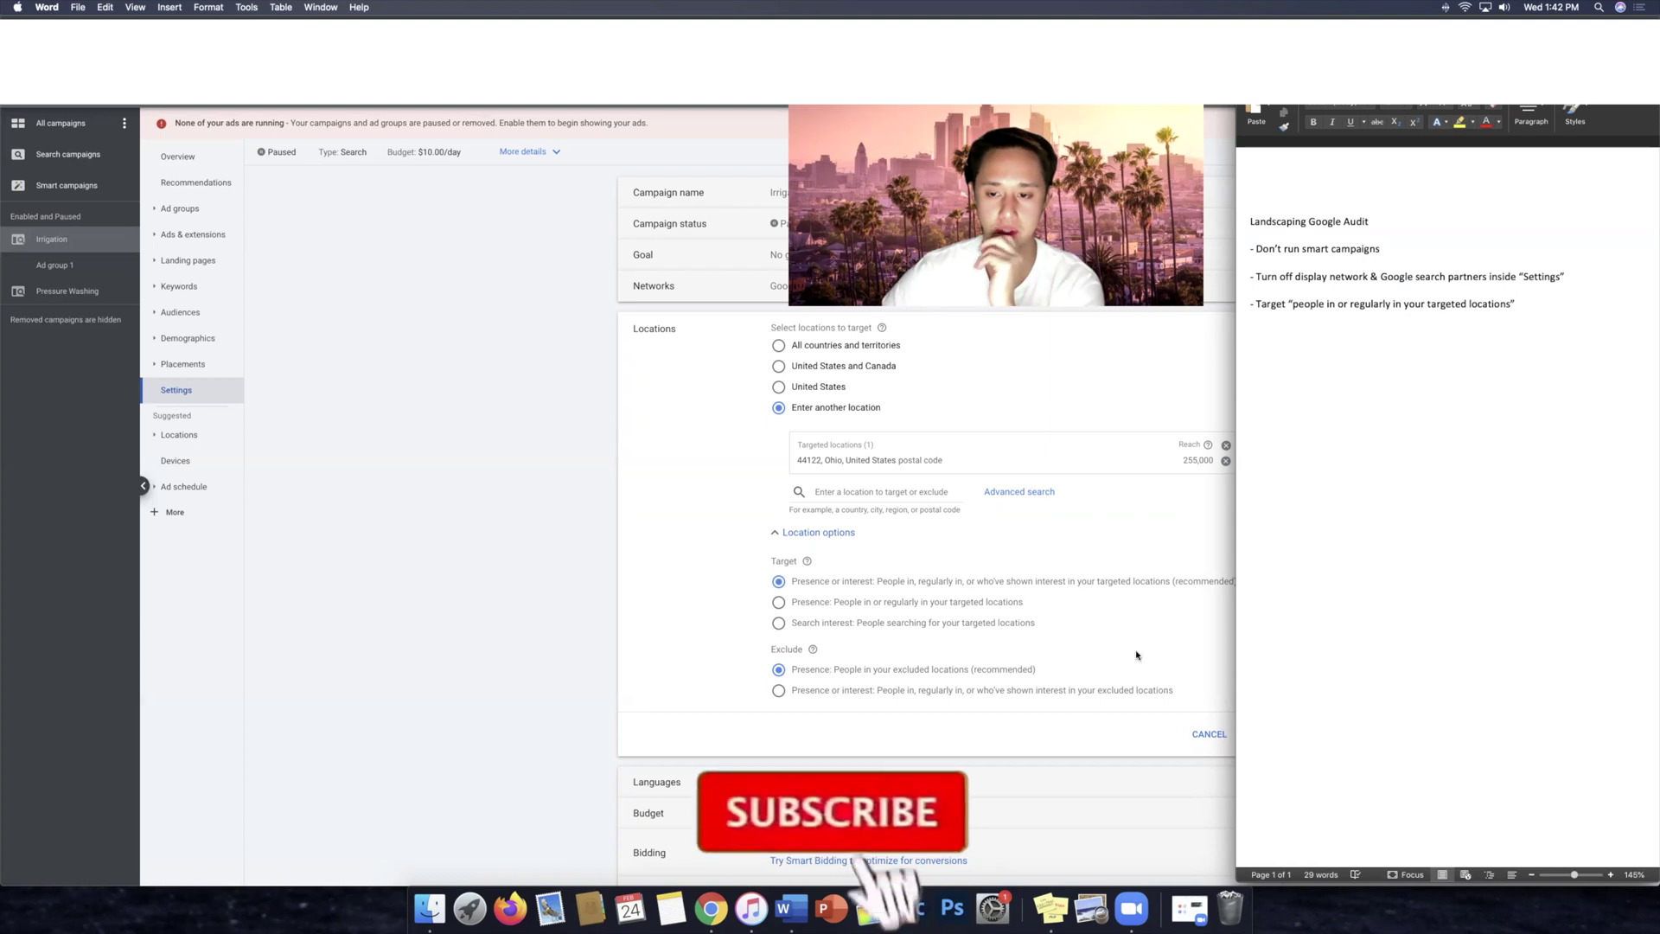
left_click(511, 556)
left_click(1209, 733)
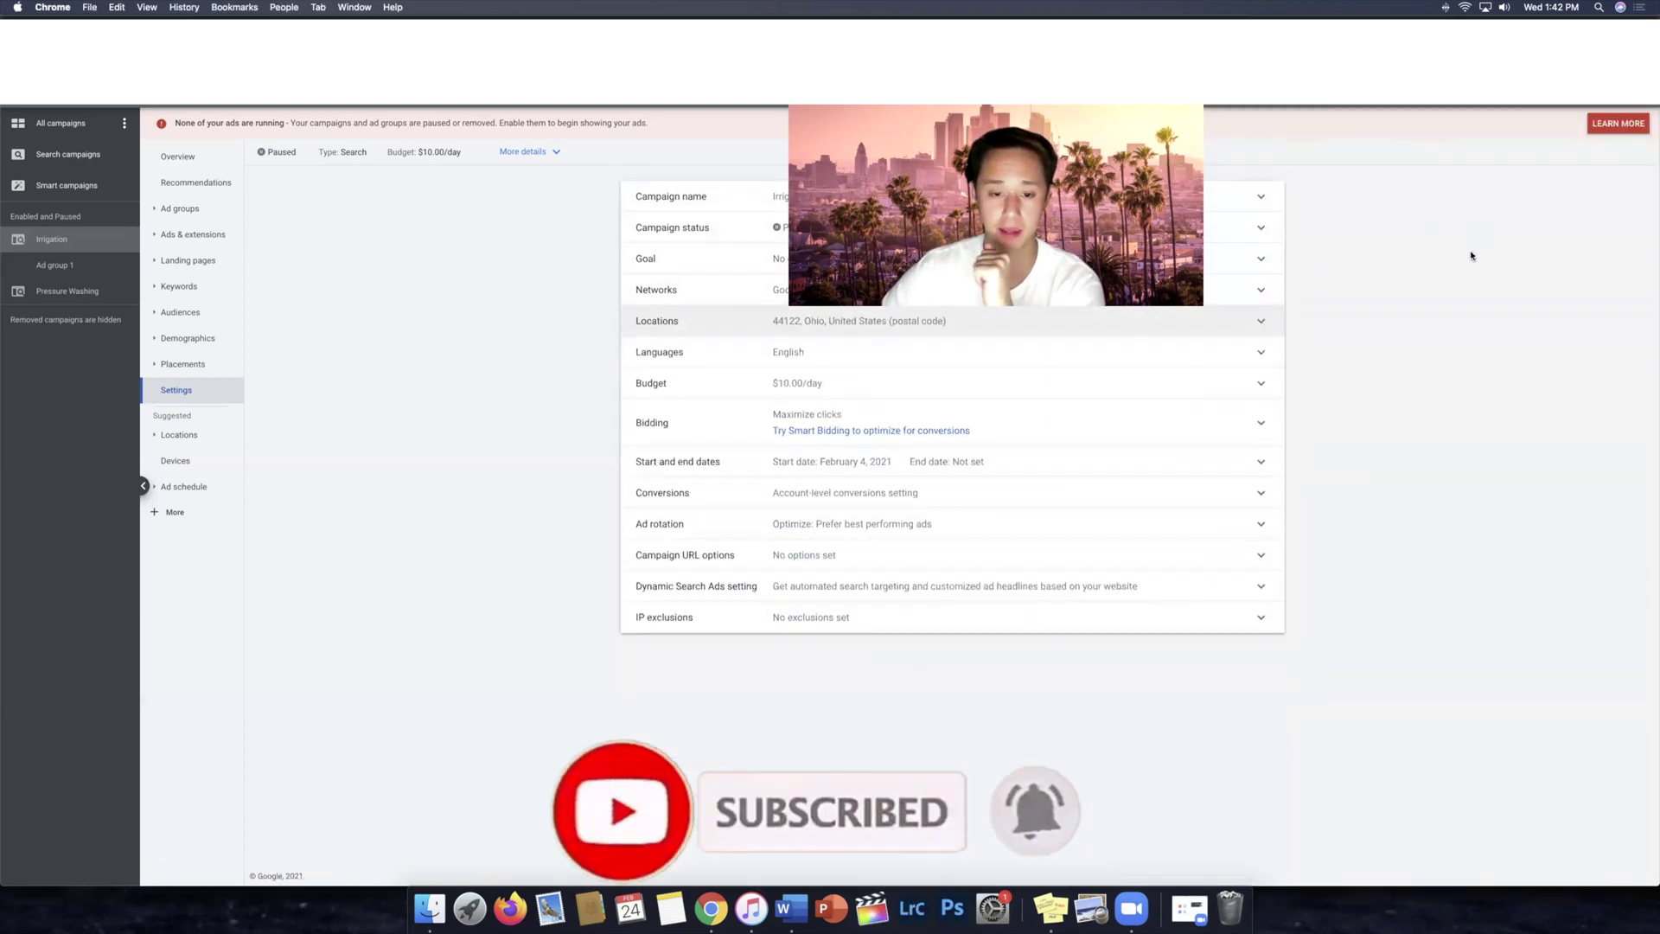
Step: Examine the Irrigation campaign's full search keyword list, including match types, clicks, impressions and click-through rates
left_click(182, 285)
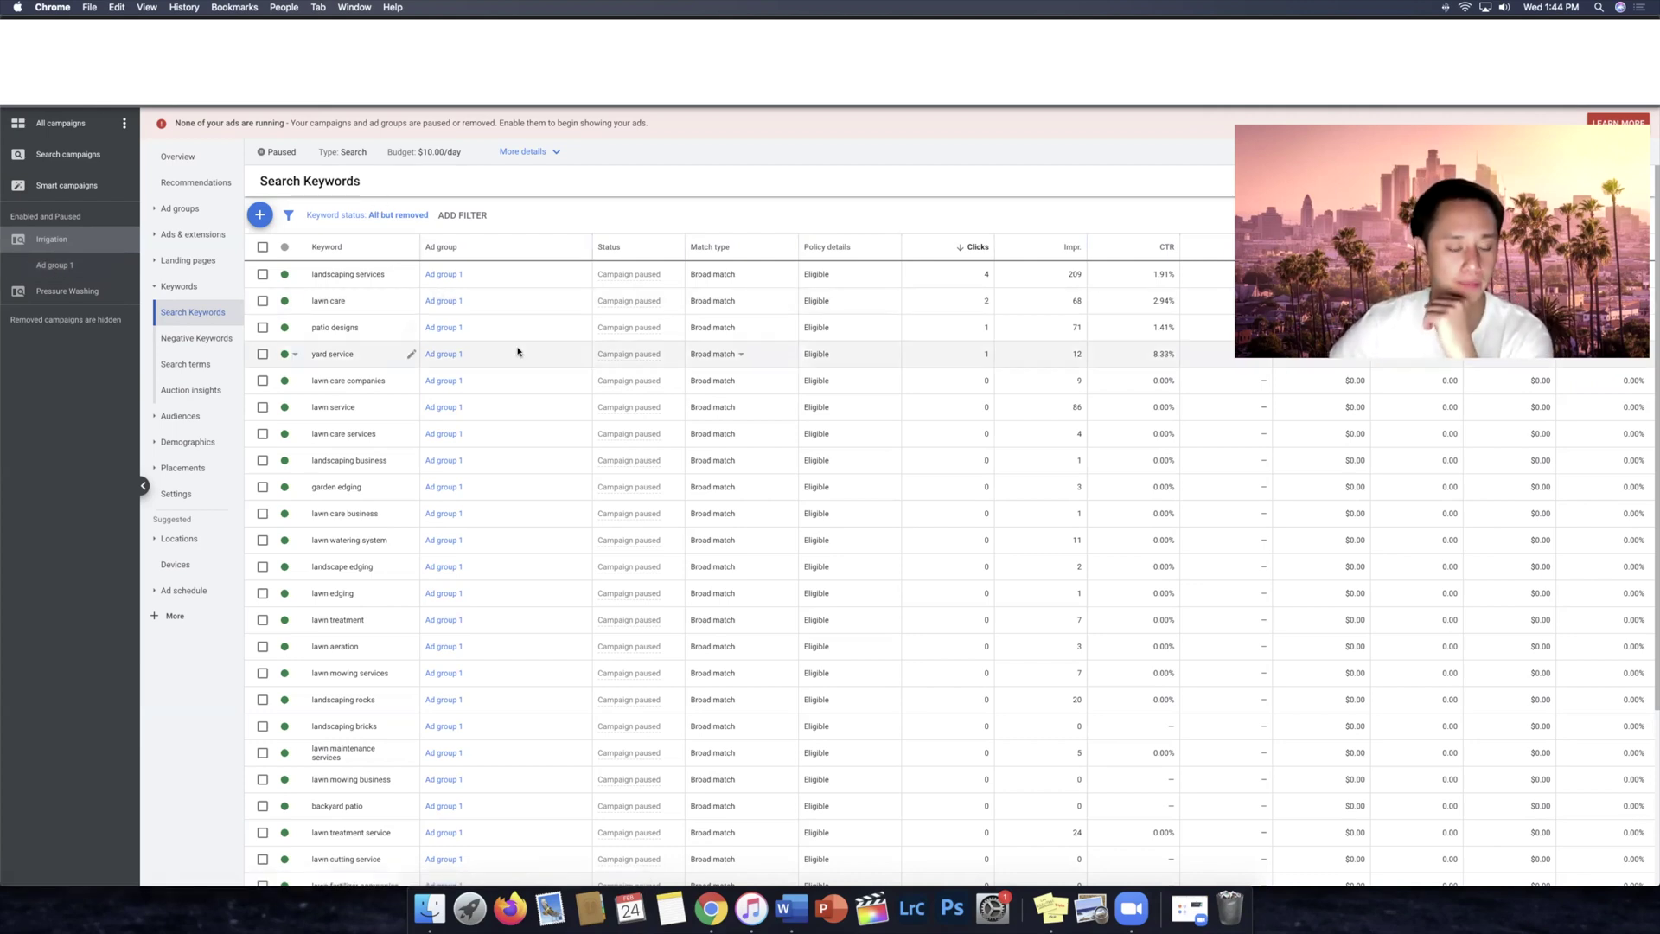
scroll(562, 351, "down", 3)
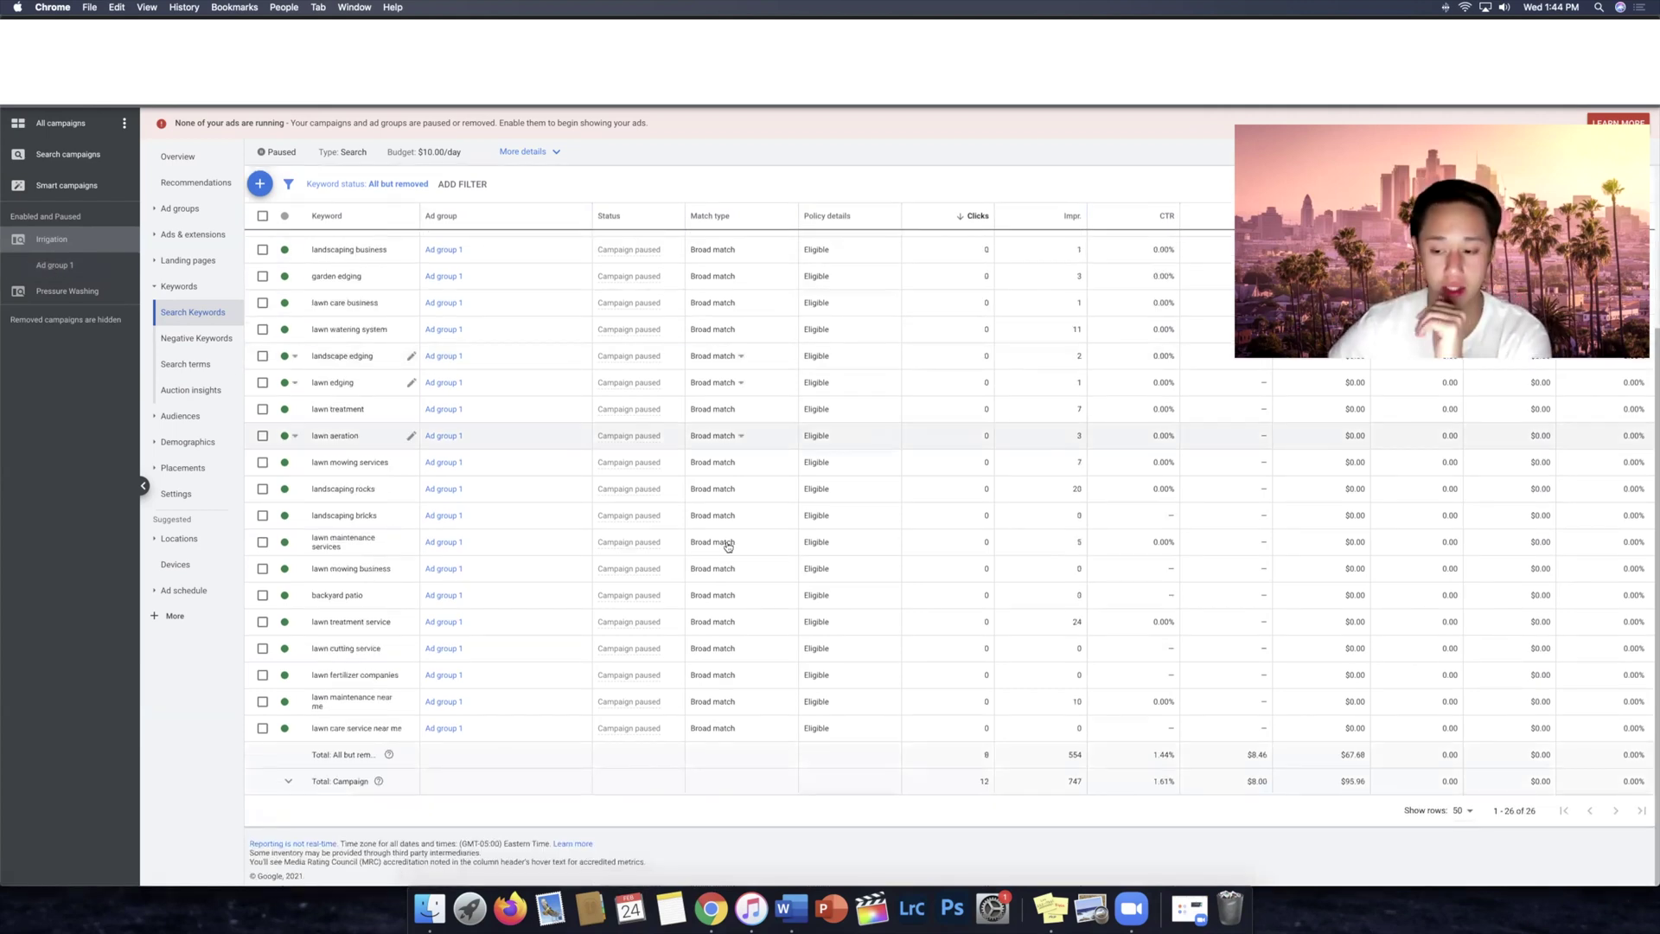
scroll(727, 554, "up", 3)
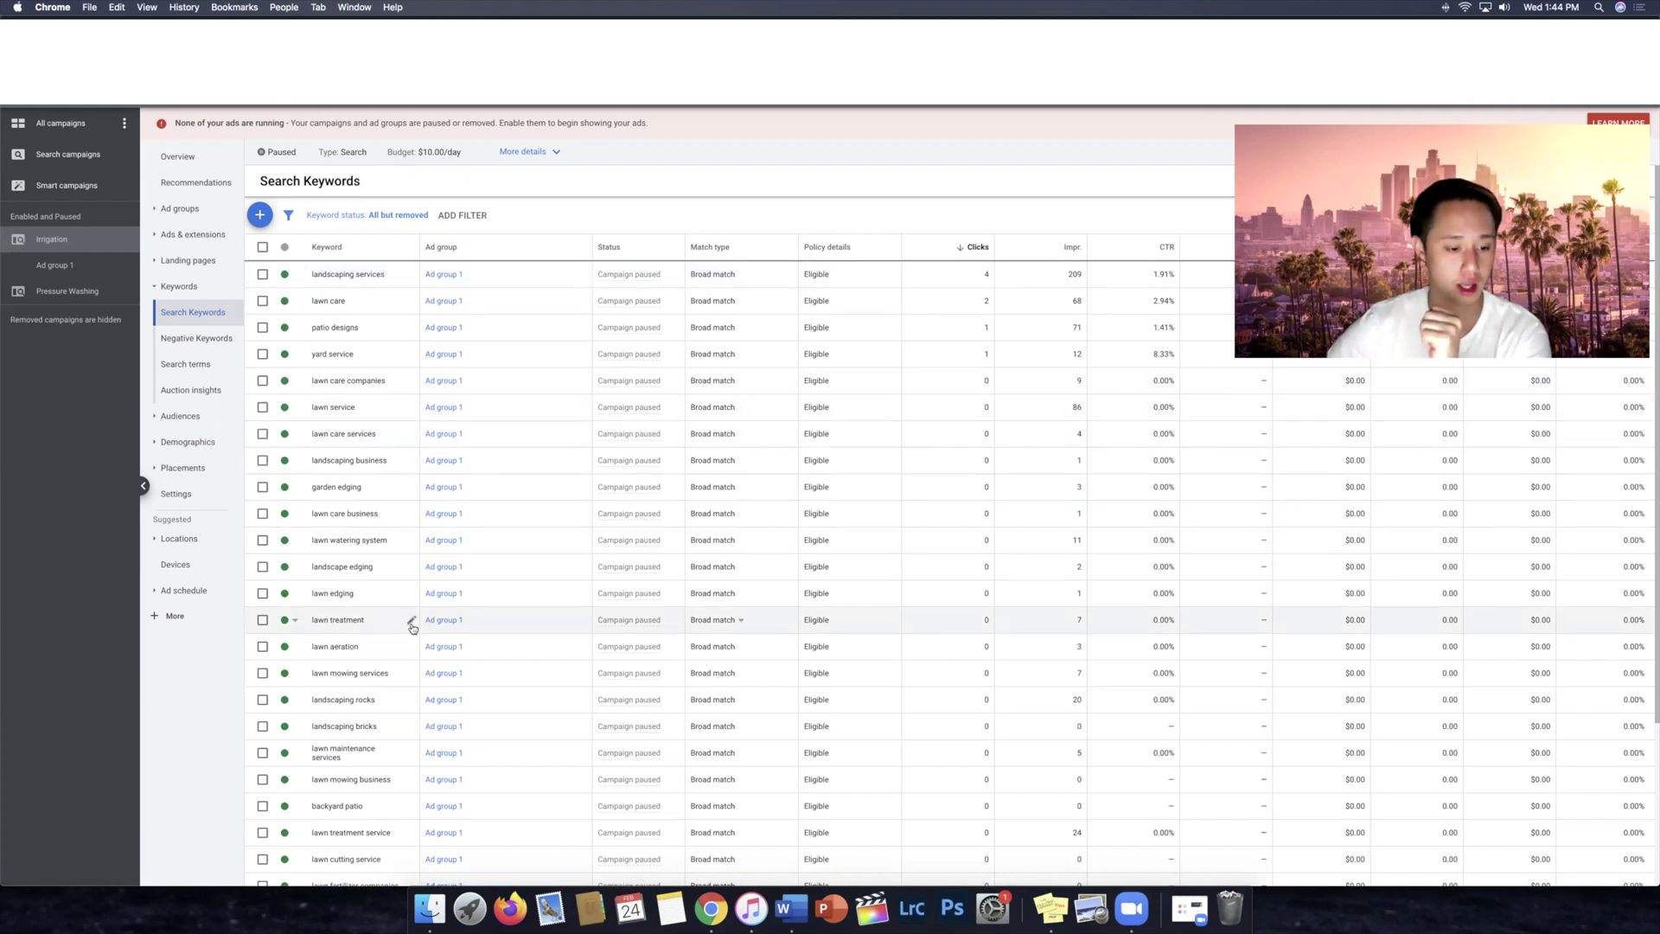
scroll(412, 631, "down", 3)
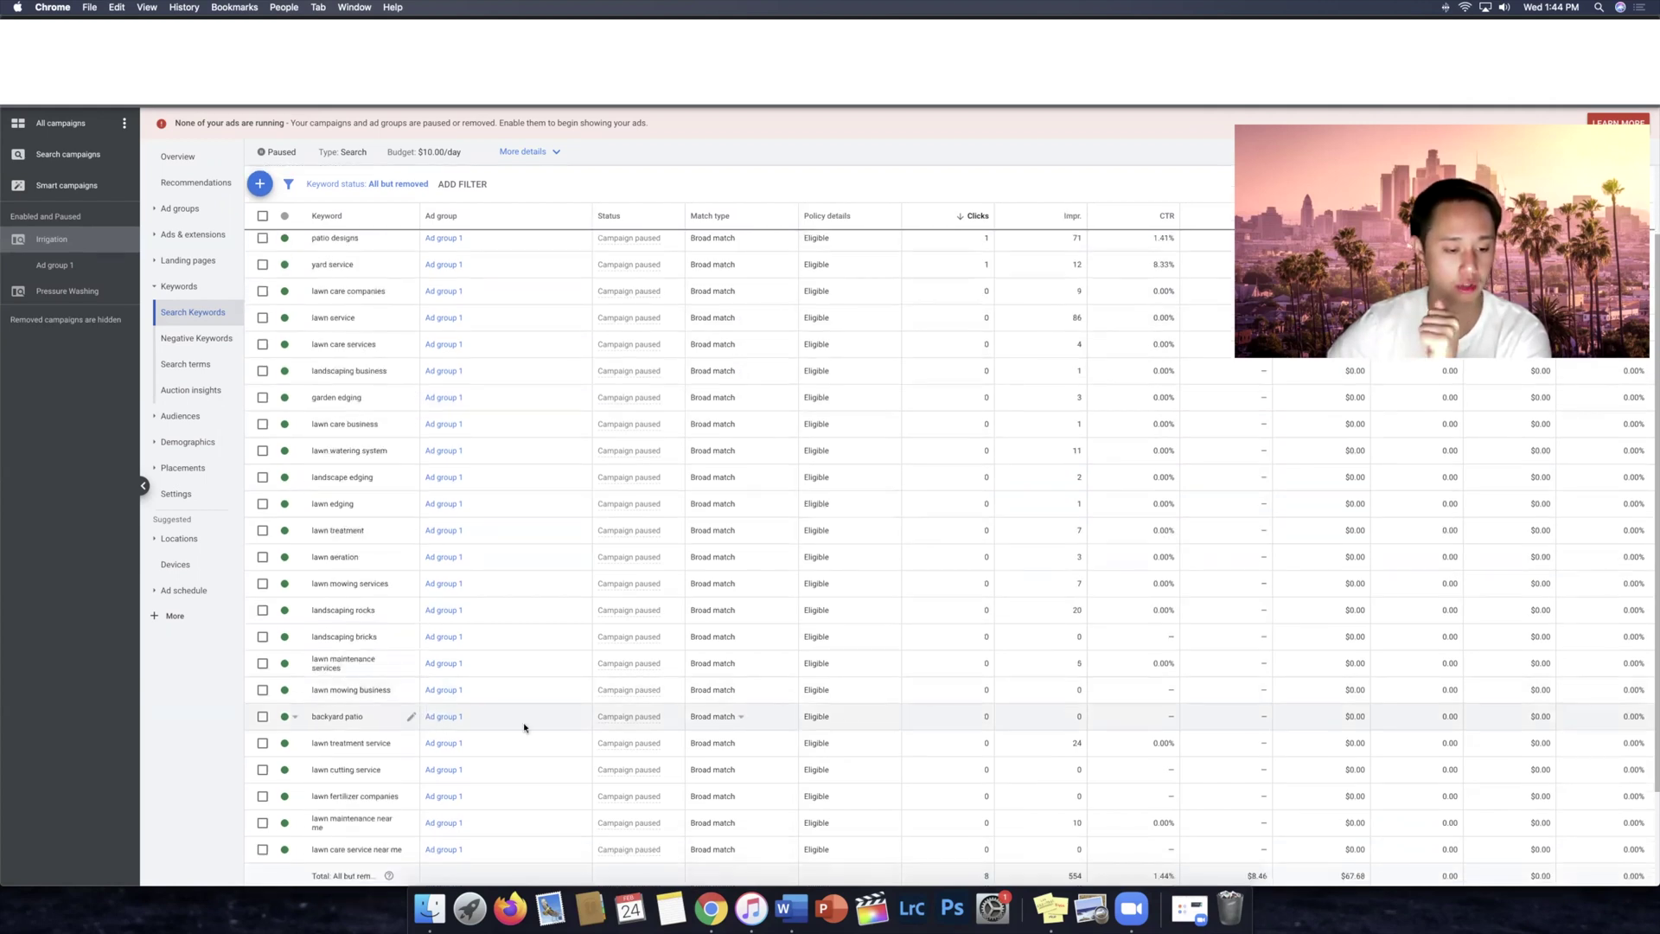
scroll(524, 727, "up", 3)
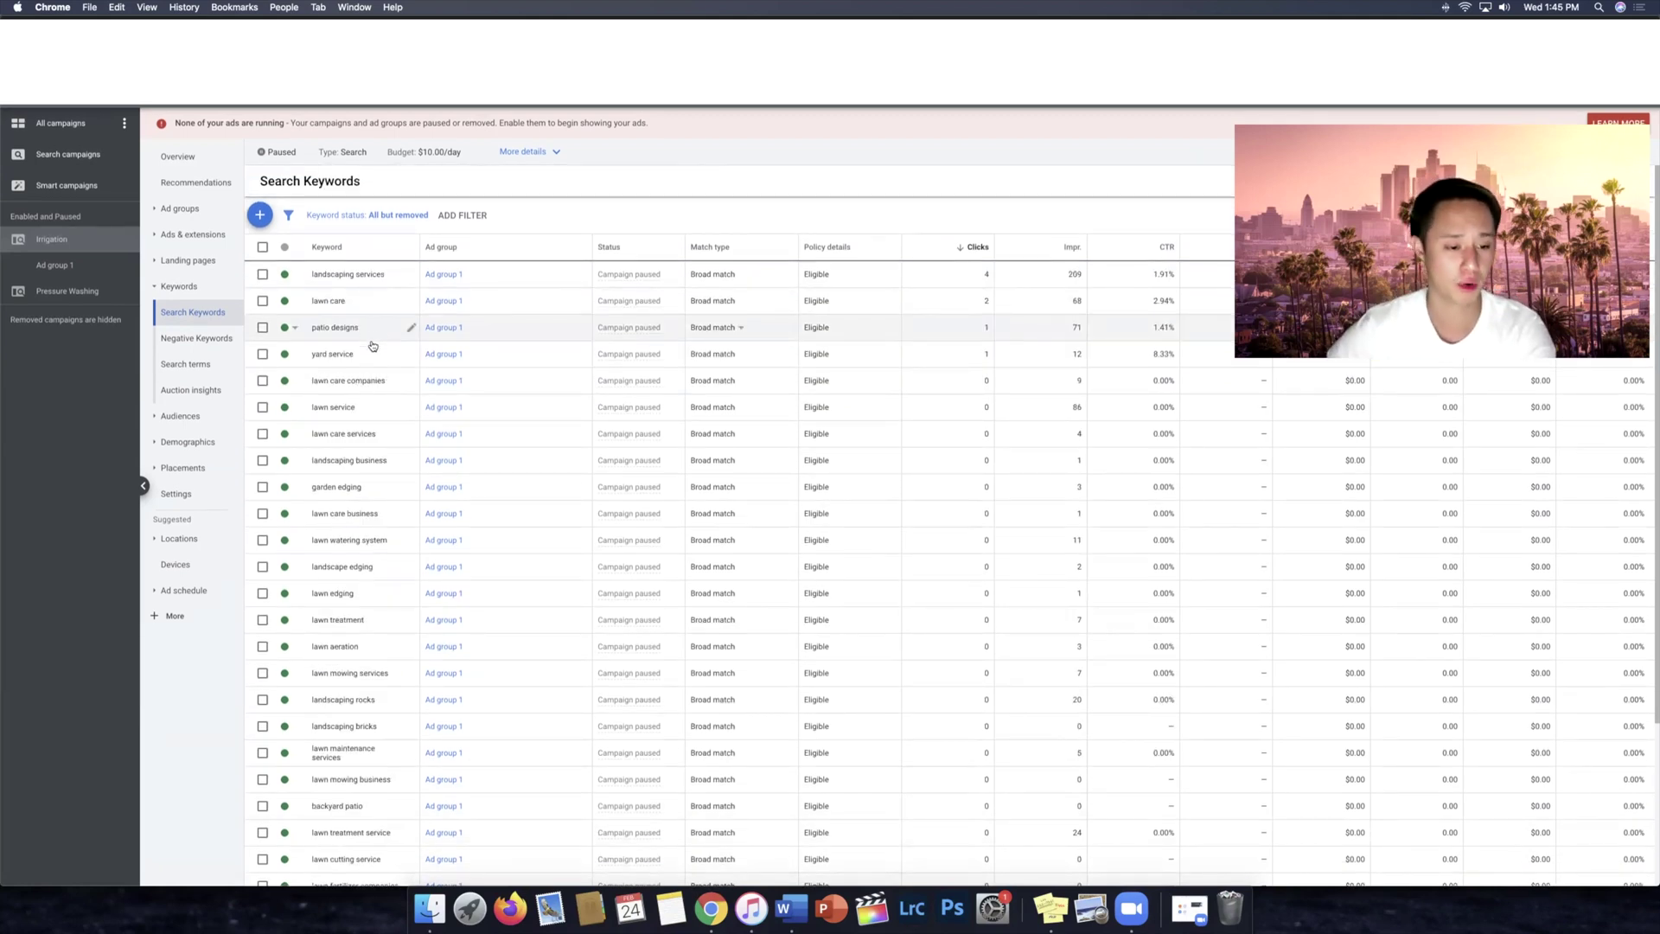
scroll(385, 458, "down", 1)
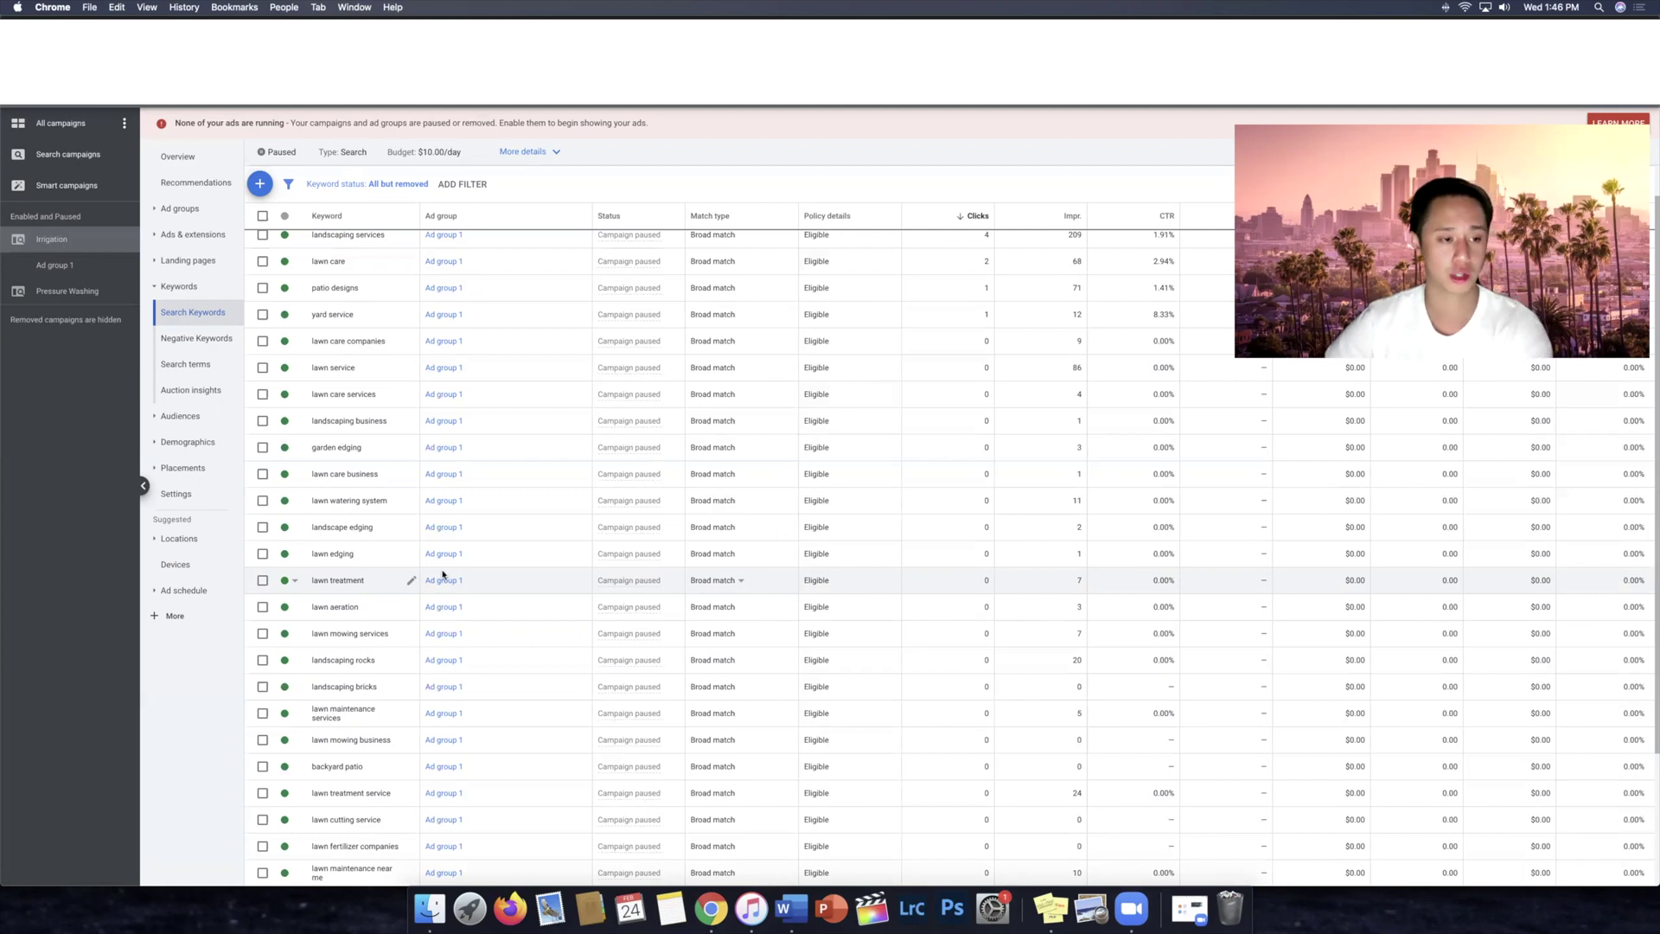
scroll(519, 606, "up", 2)
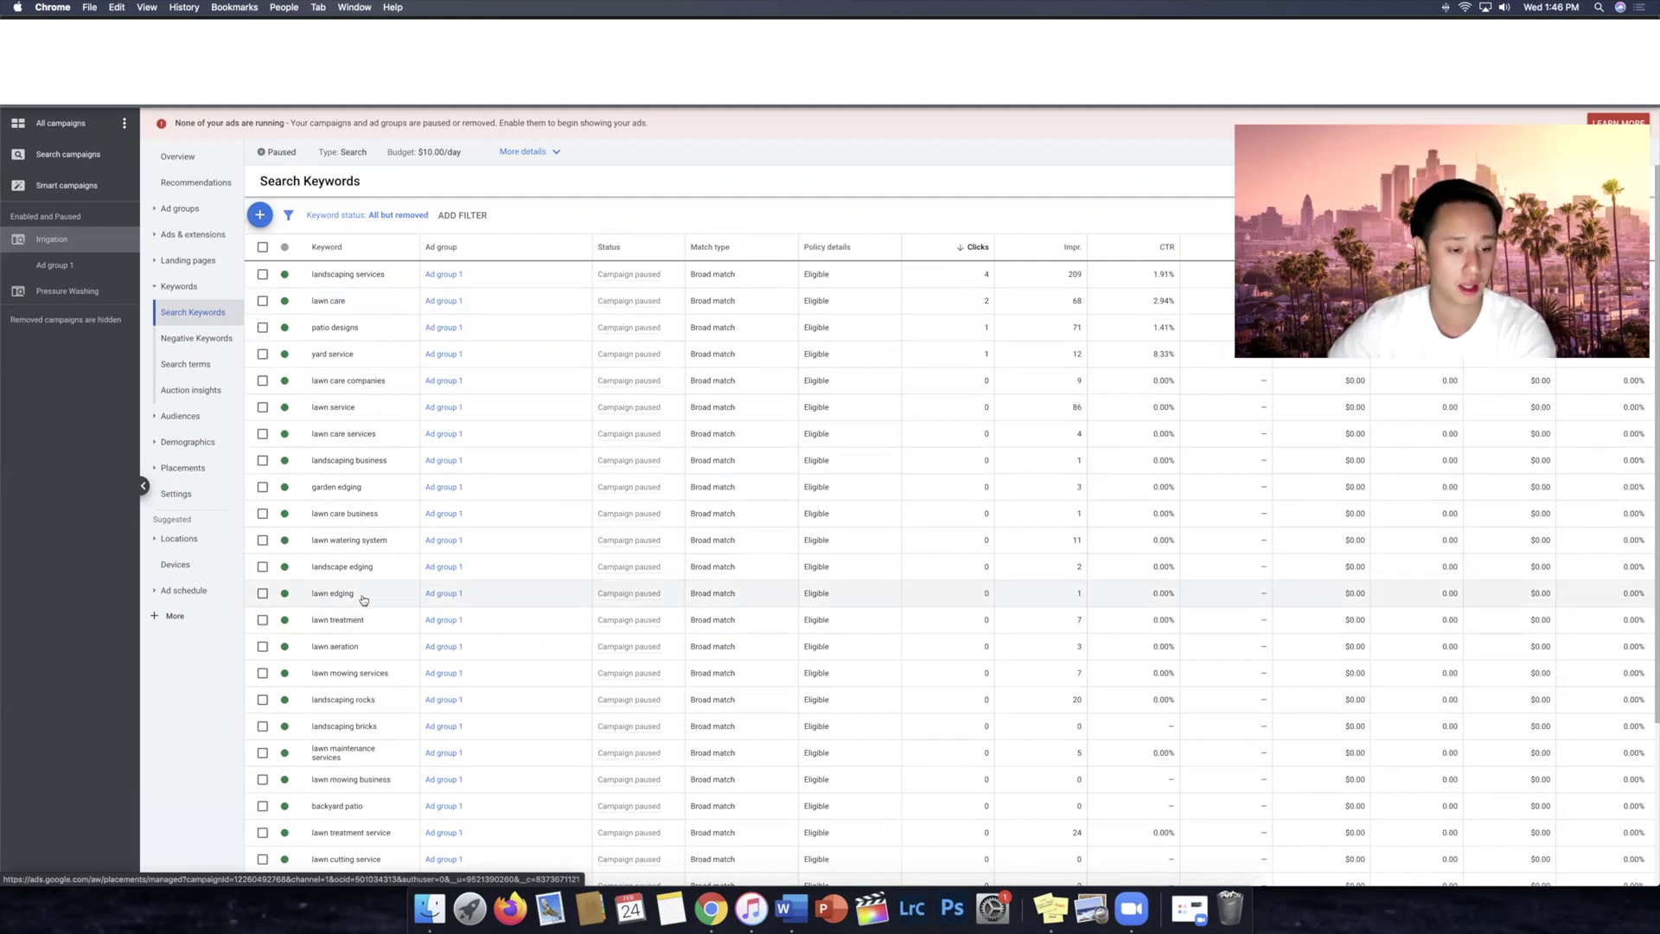
scroll(403, 670, "down", 1)
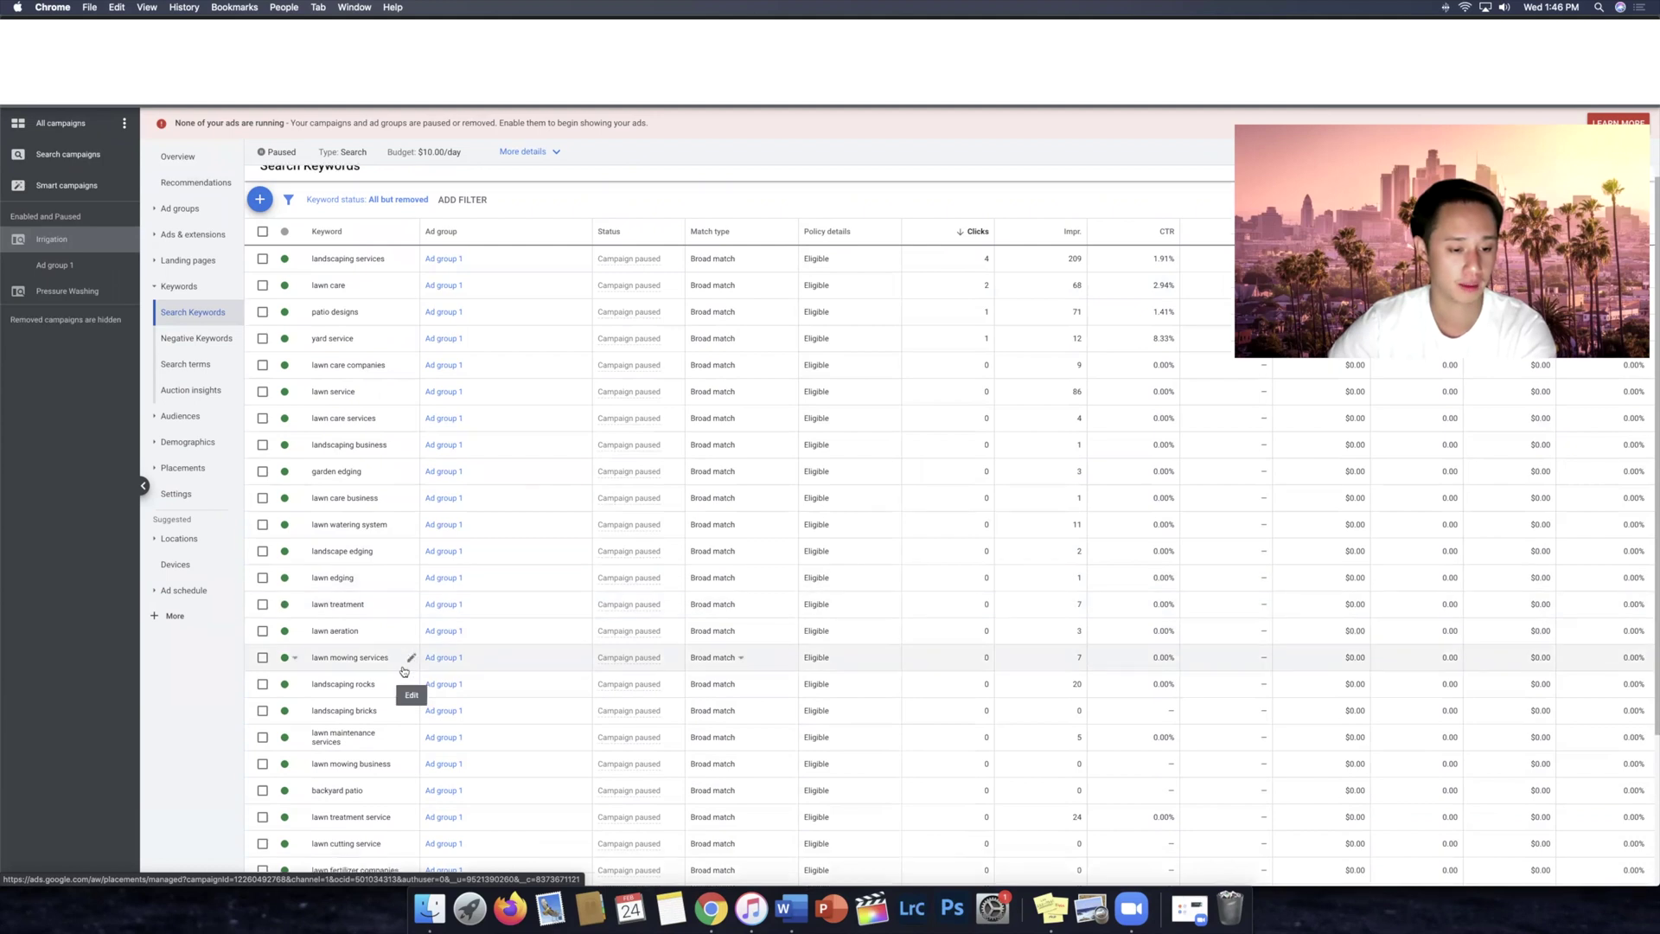
scroll(403, 671, "down", 5)
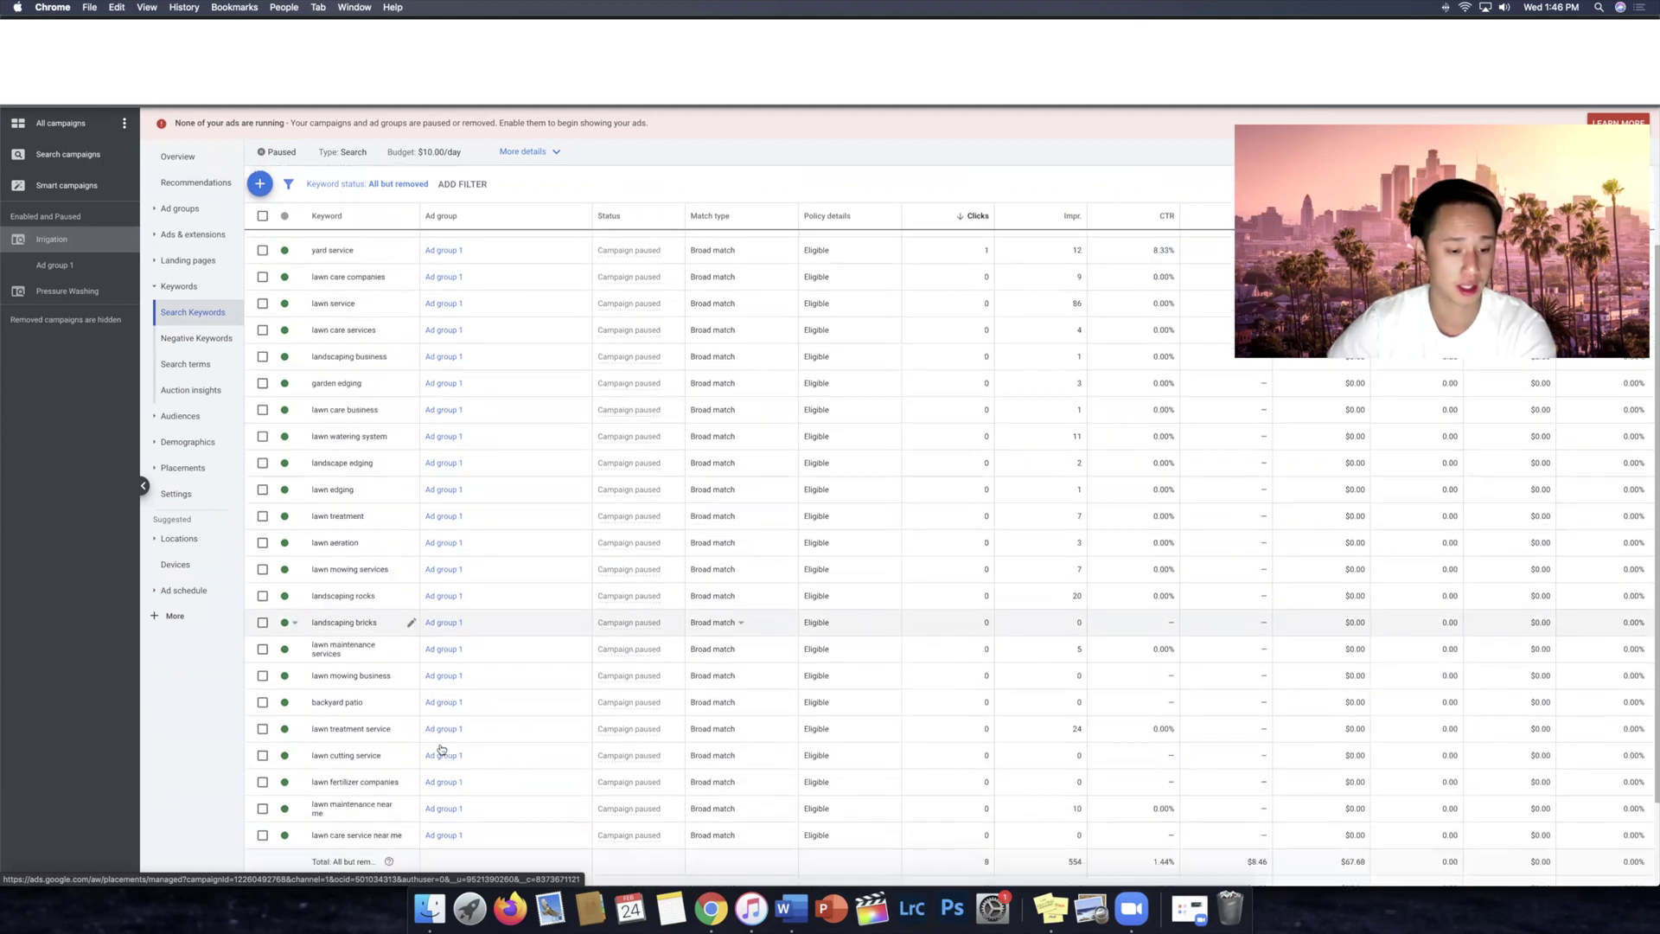
scroll(441, 749, "down", 1)
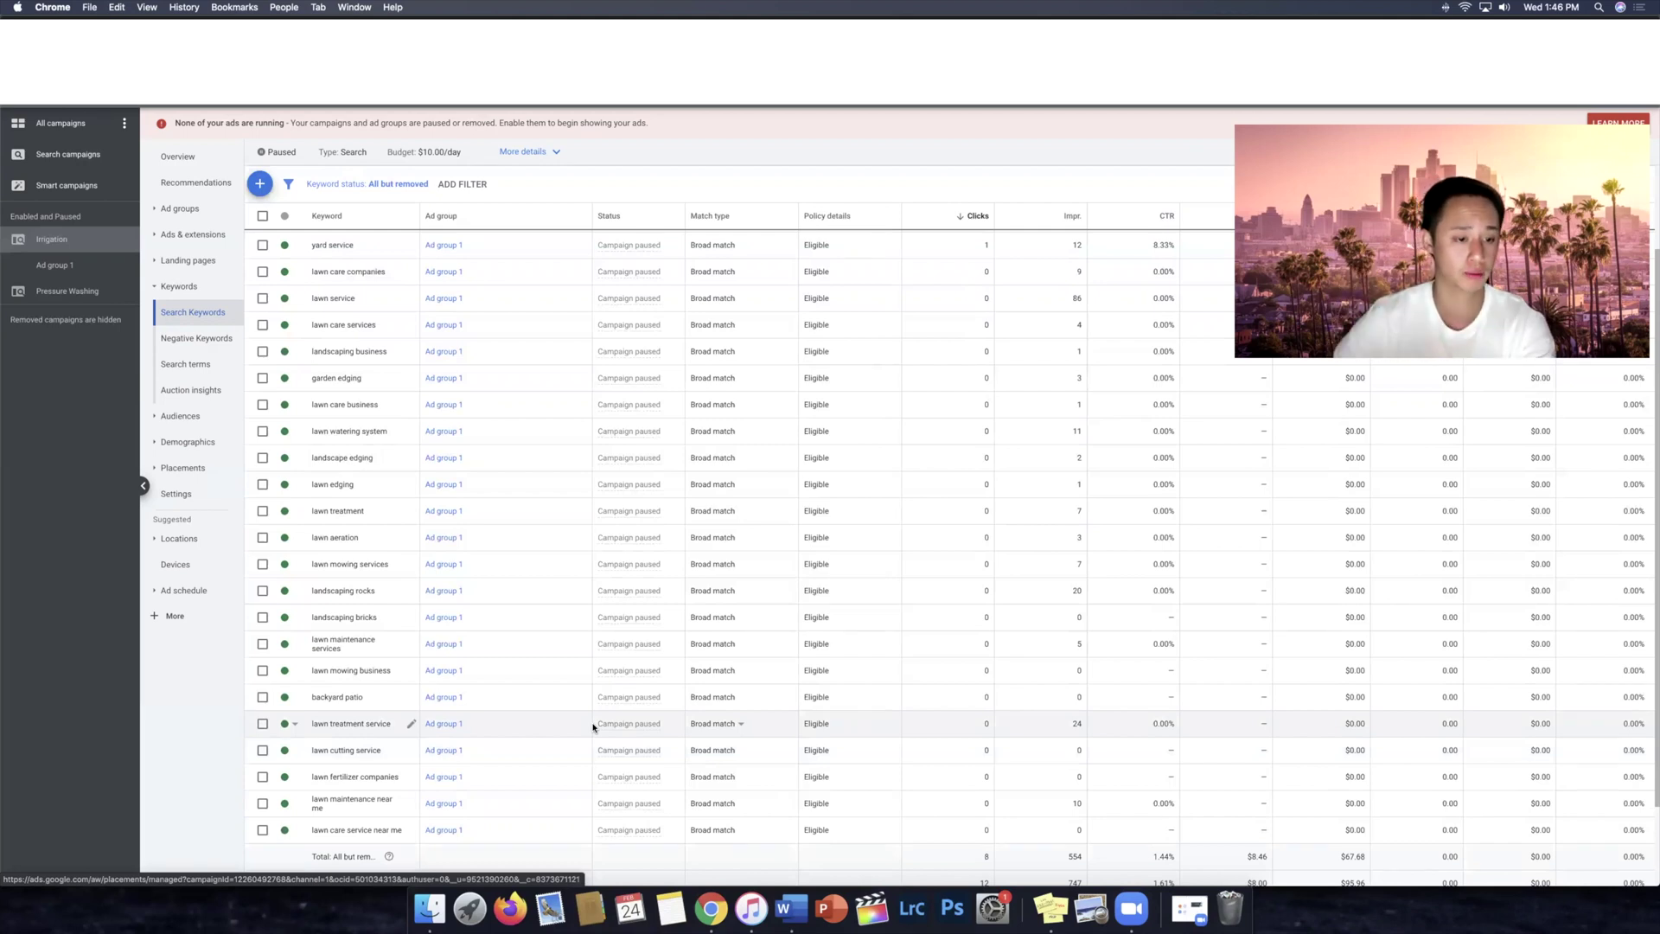
scroll(436, 377, "up", 5)
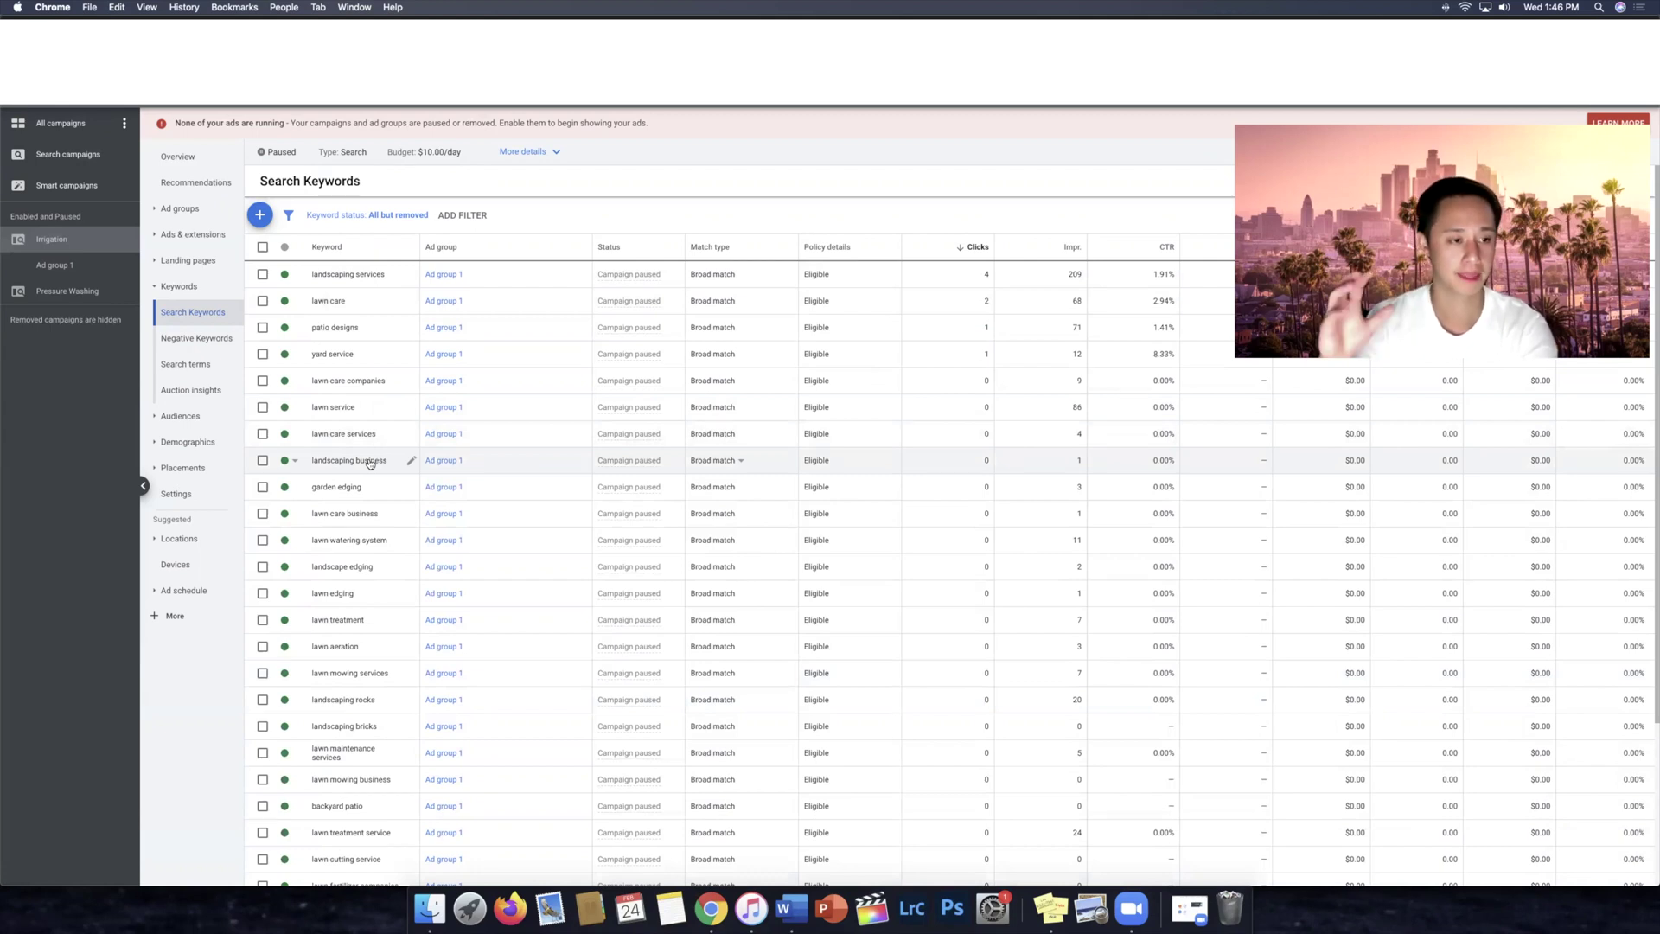
Step: Review the Irrigation campaign's ad groups, open the setup form for a new ad group, and leave it without saving
left_click(189, 211)
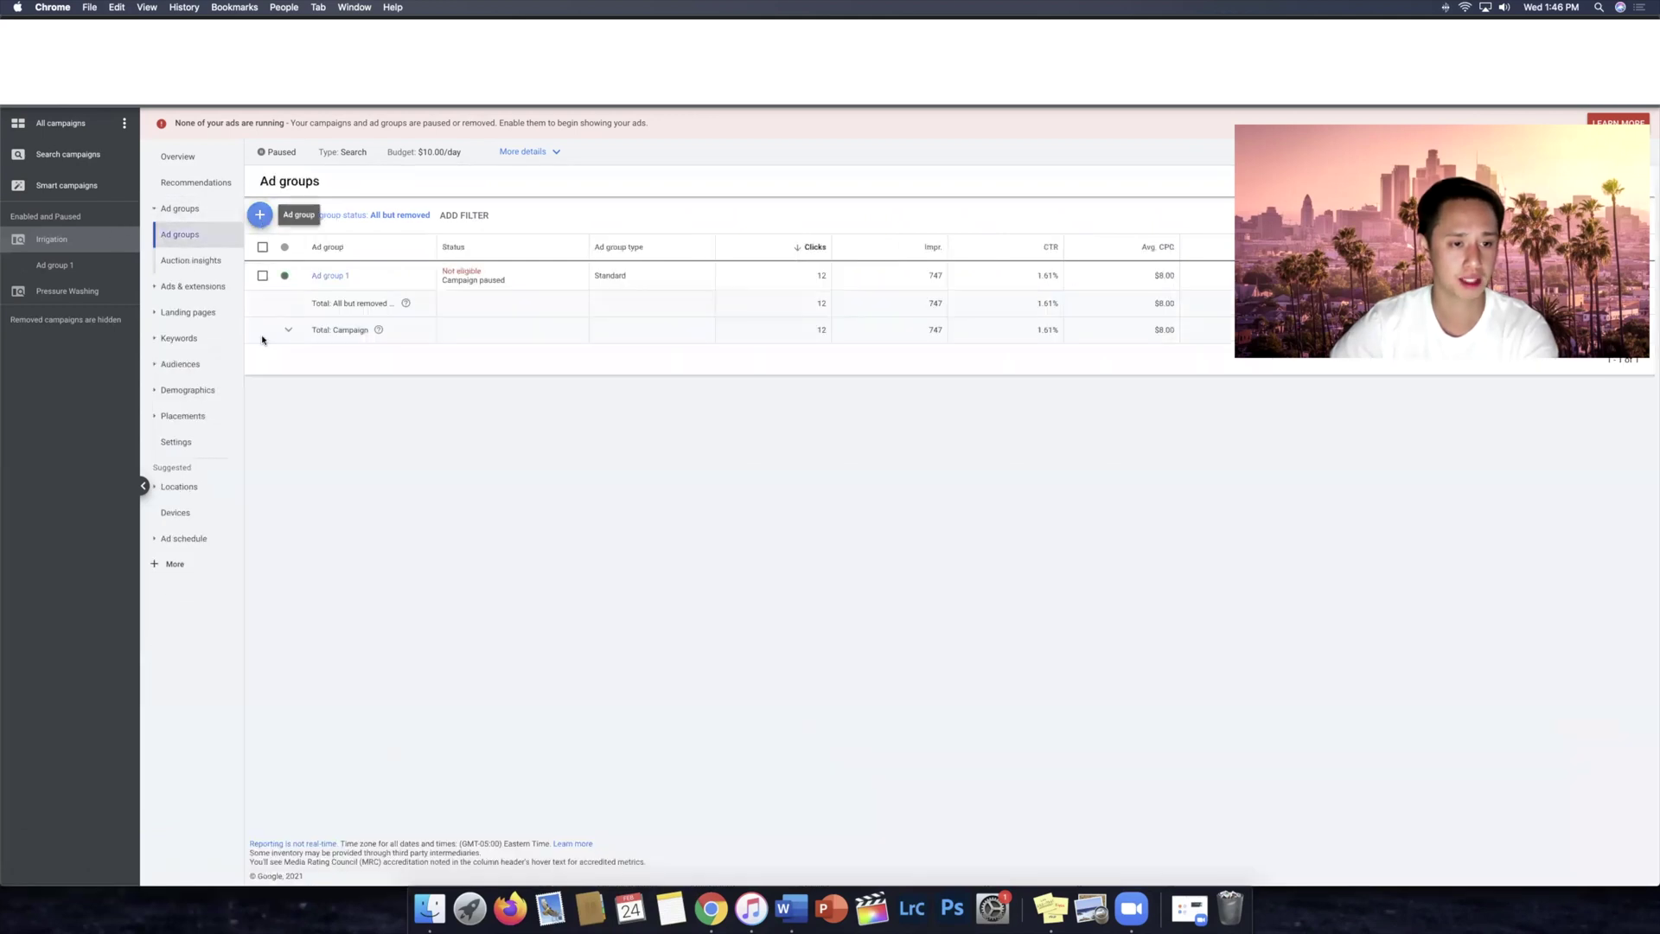
left_click(259, 214)
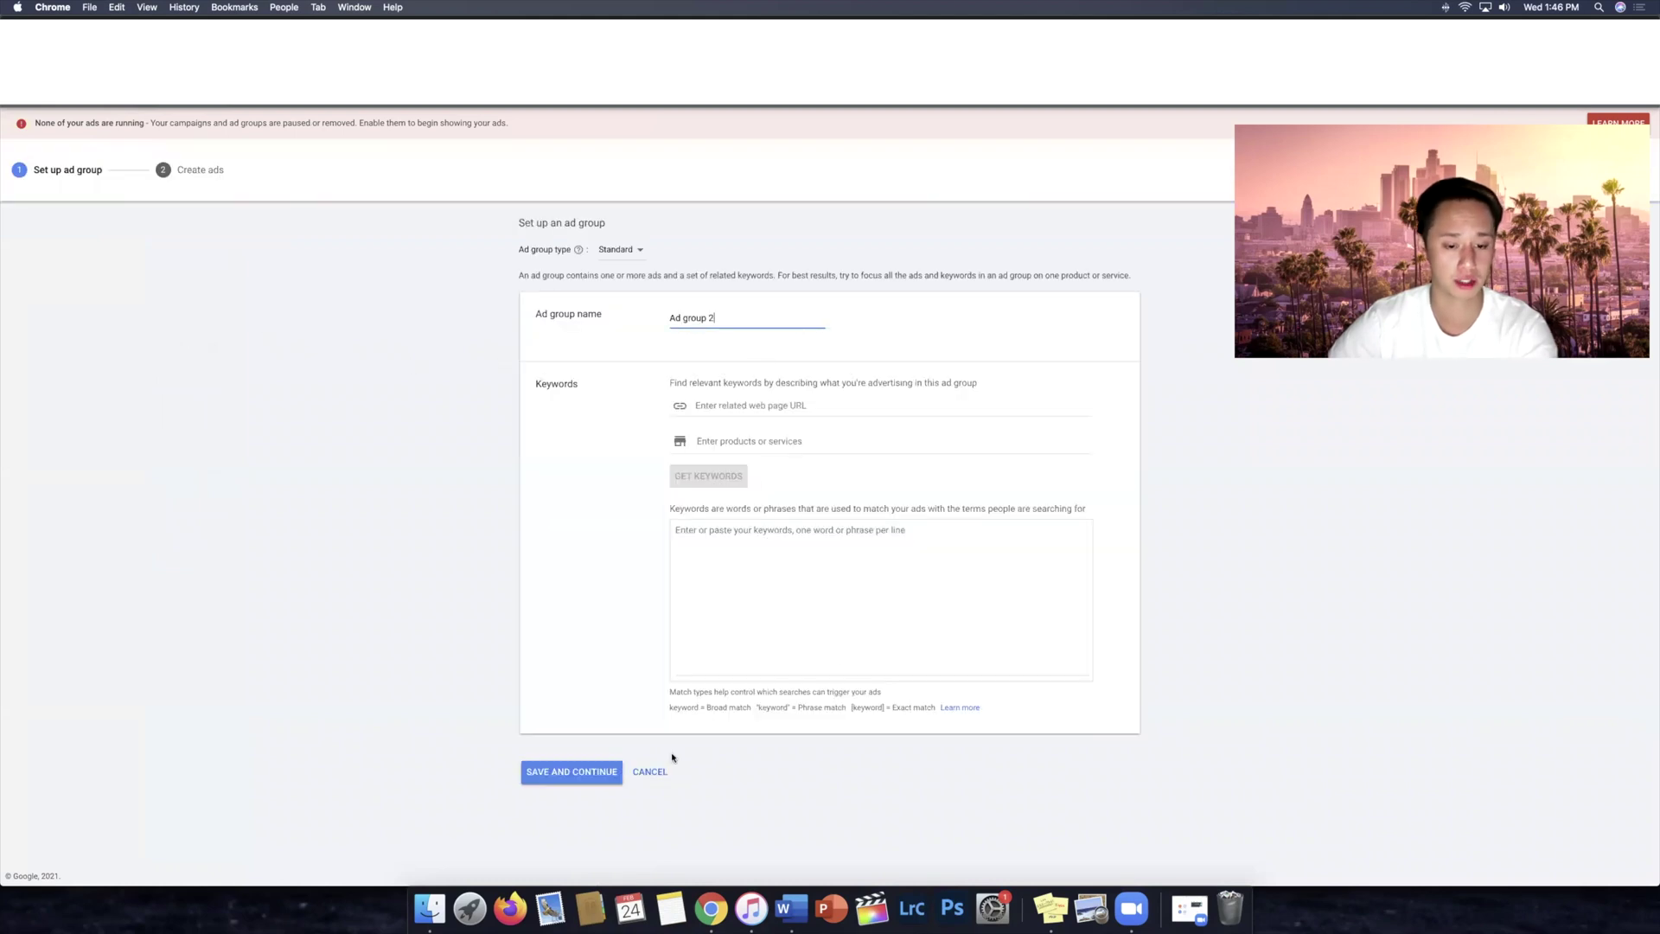
left_click(650, 771)
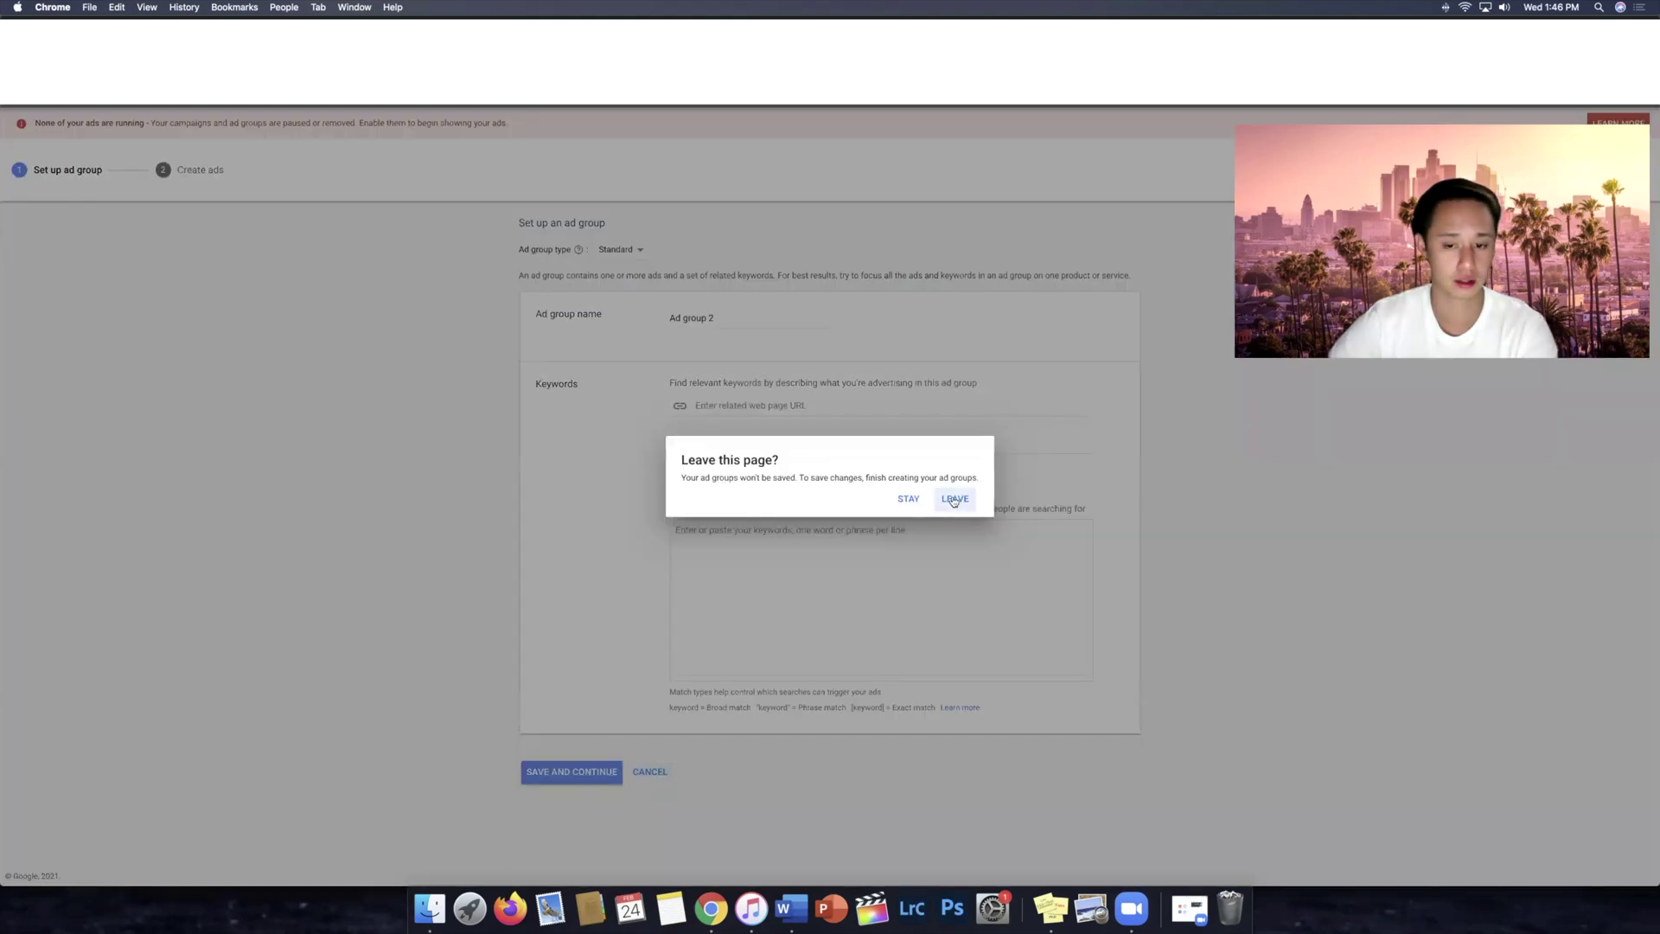
left_click(955, 499)
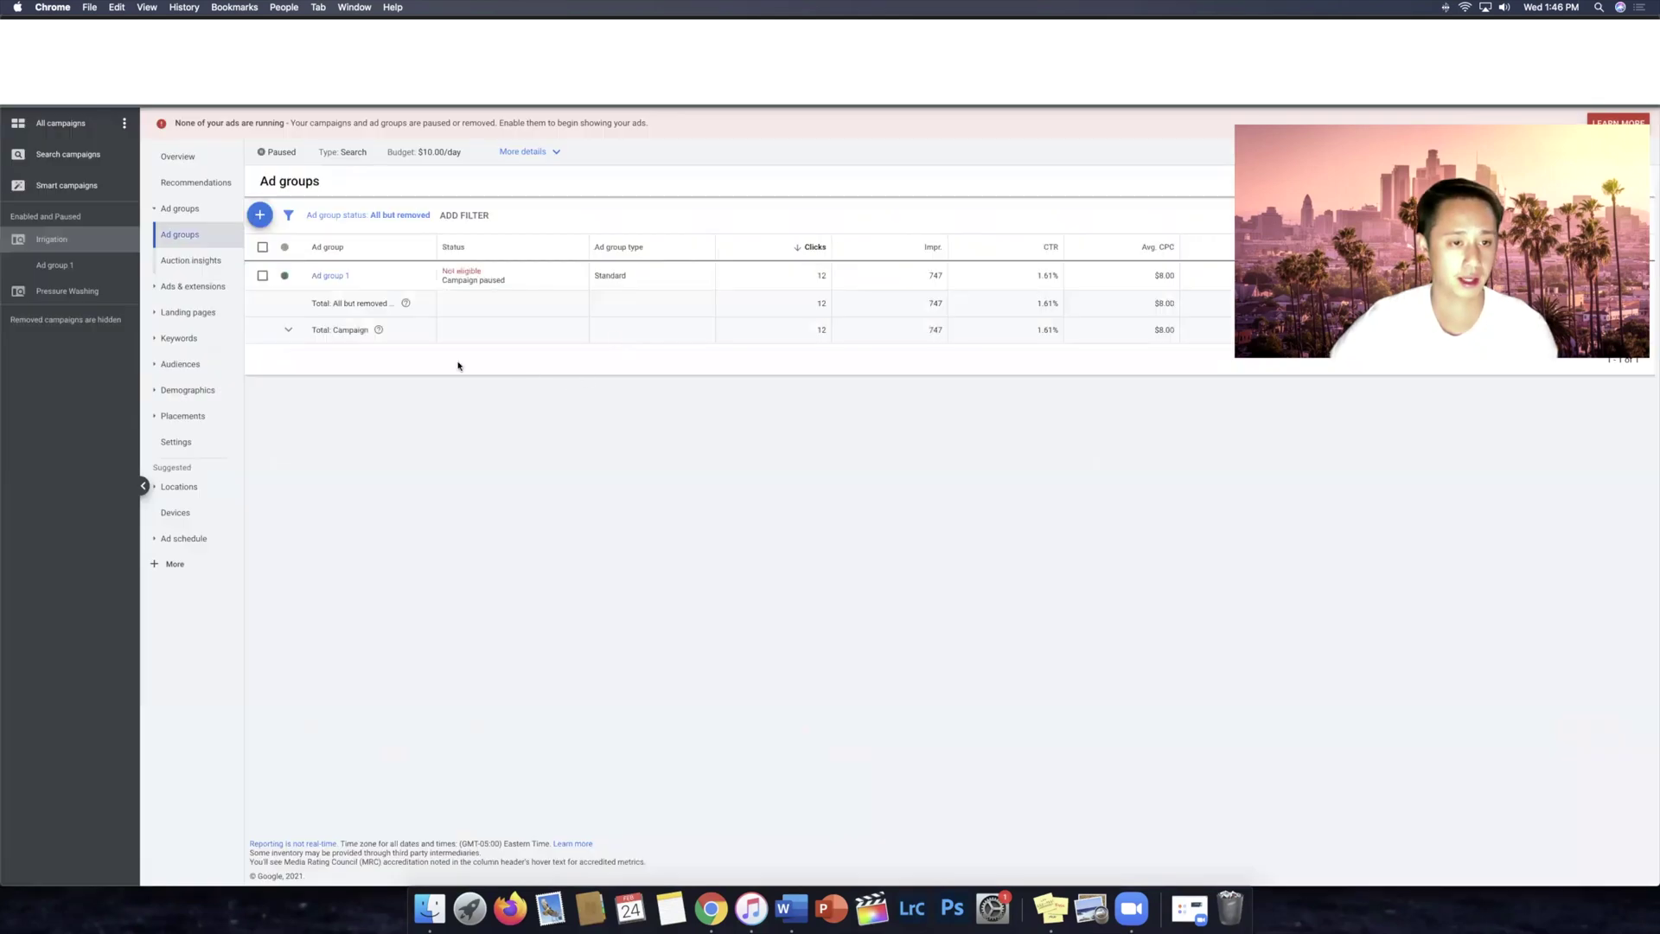
Step: Inspect the search keywords of Ad group 1 and return to the Irrigation campaign to view its overview
left_click(54, 264)
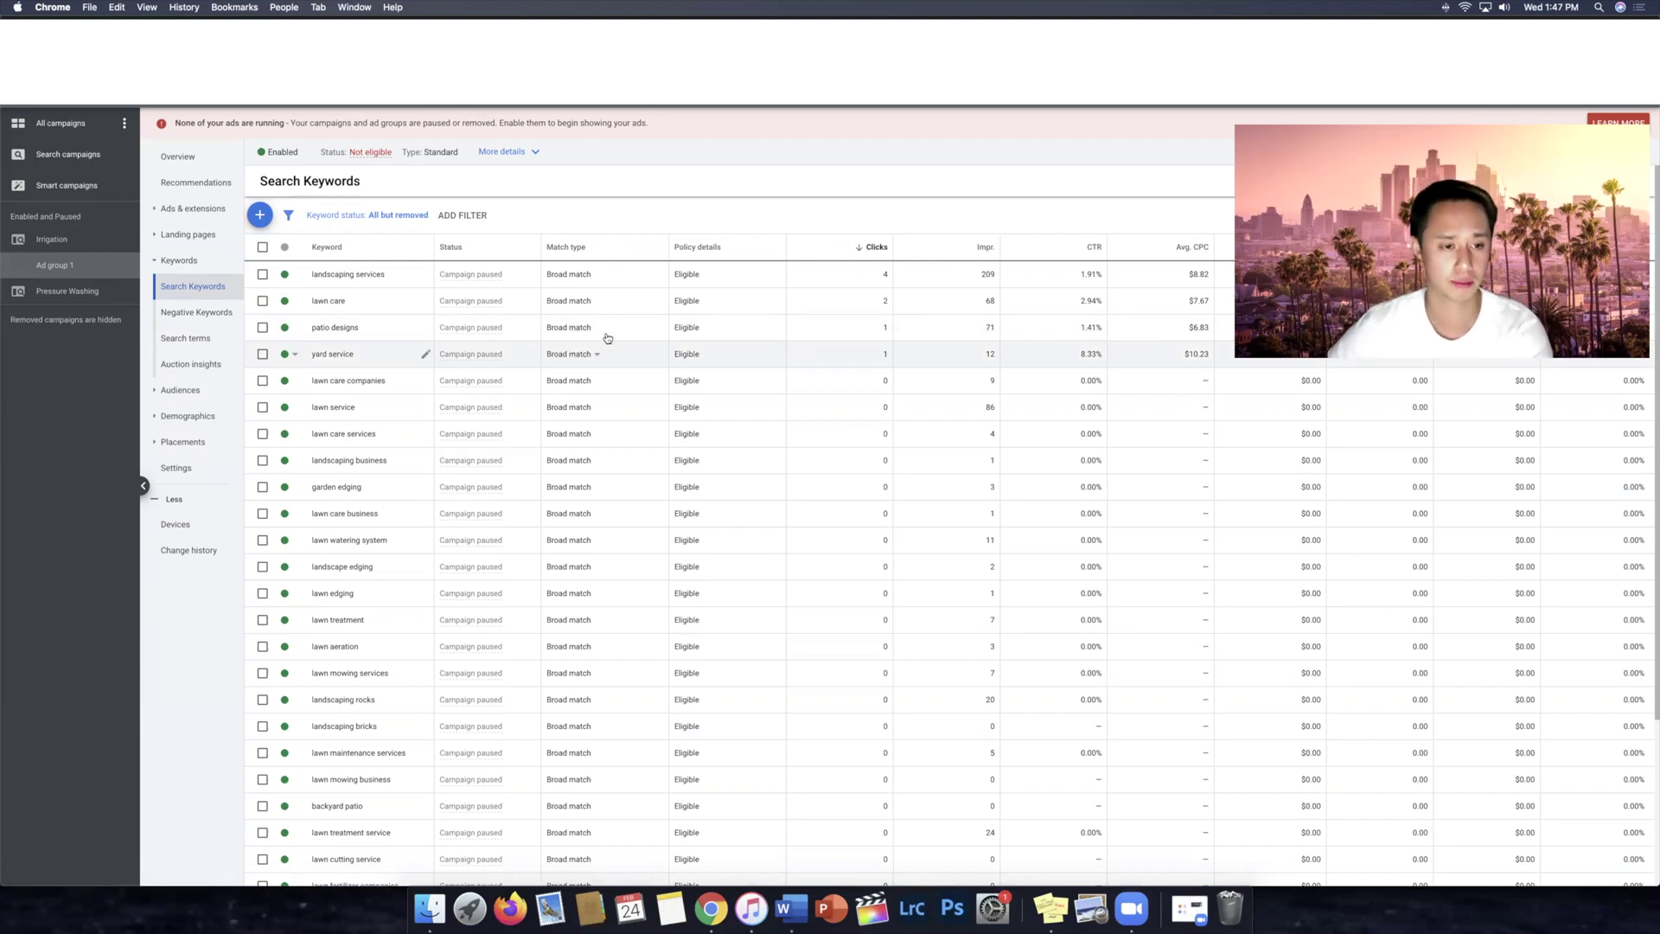
left_click(82, 247)
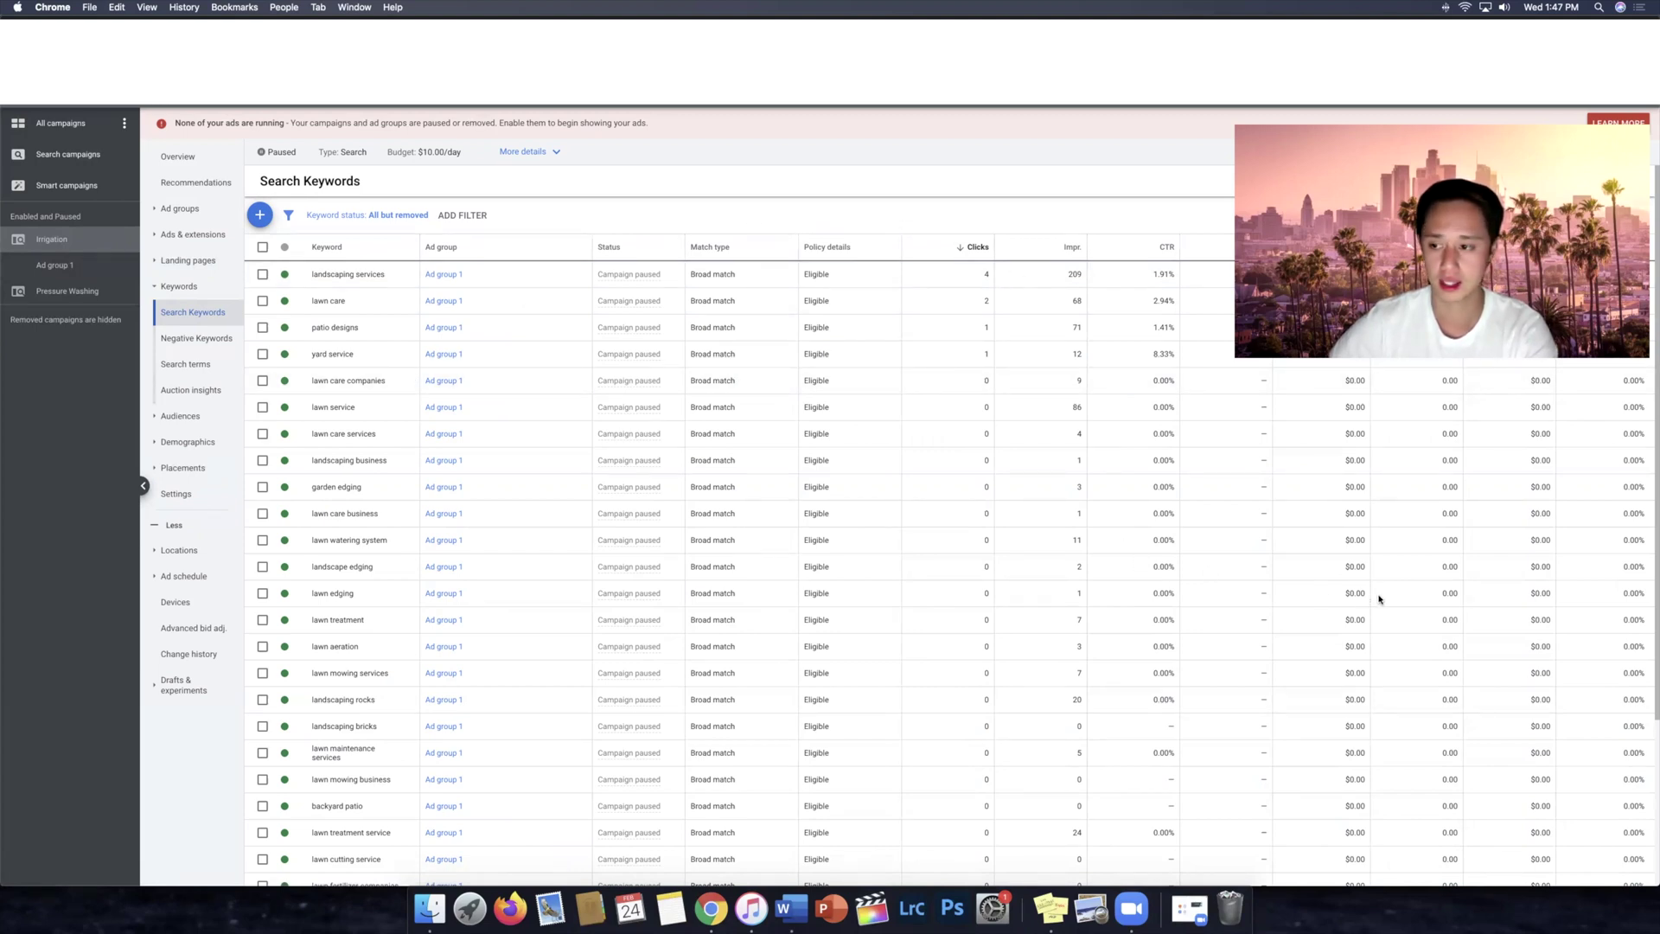
left_click(184, 158)
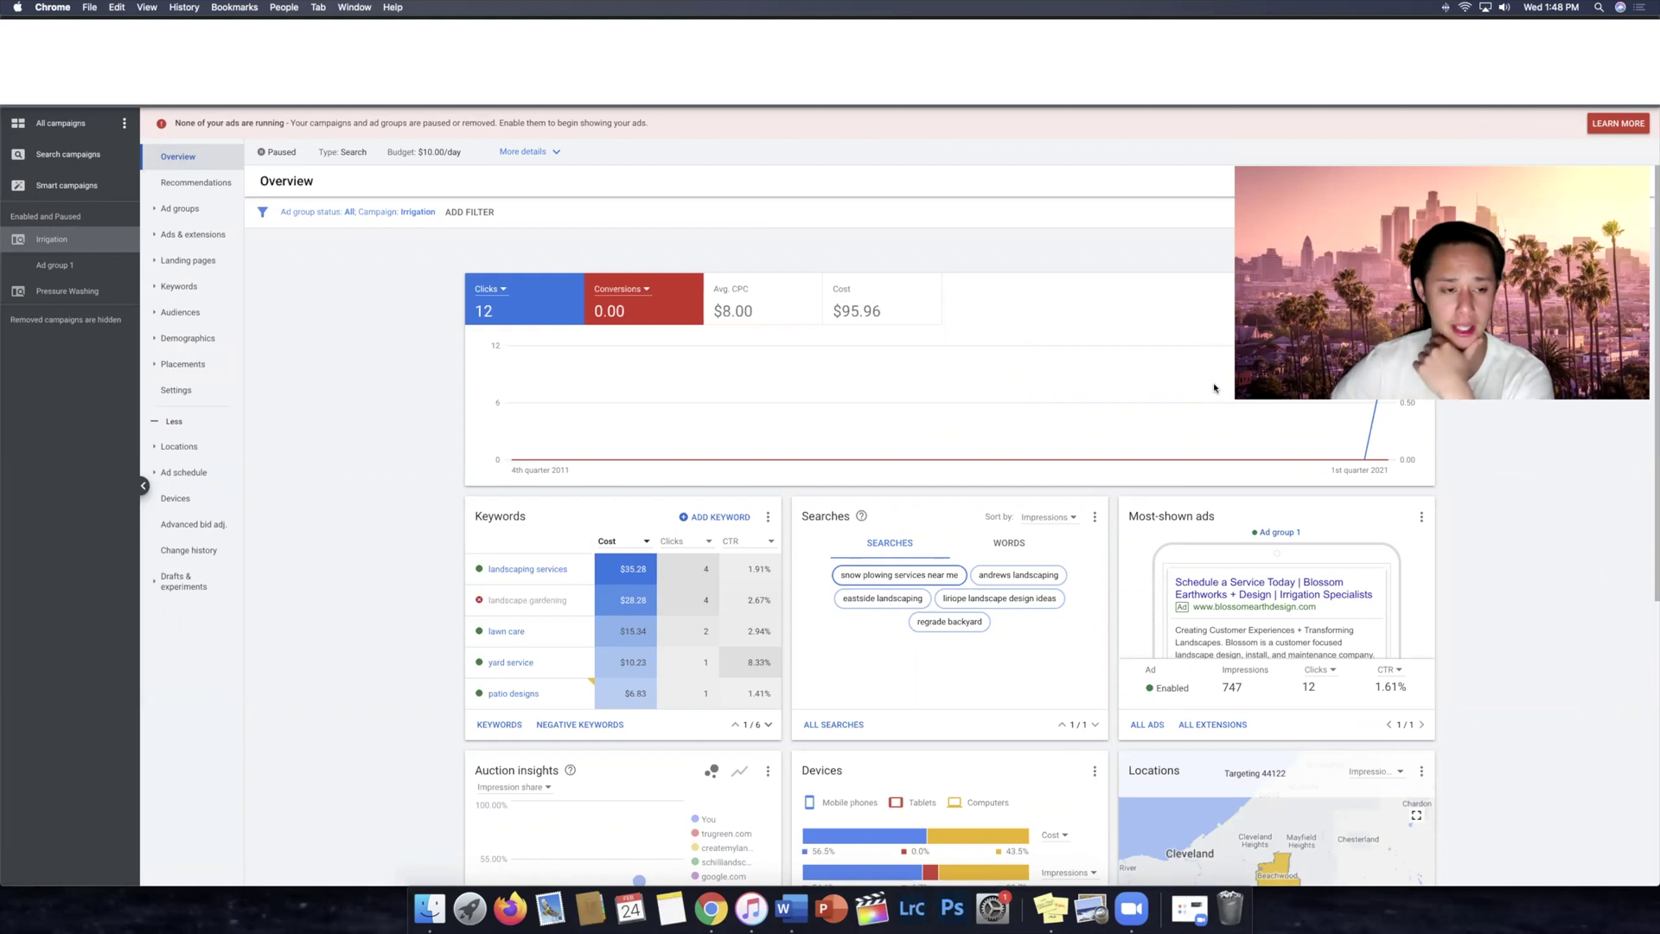
Step: Examine the Pressure Washing campaign's overview, search keywords and campaign settings
left_click(64, 298)
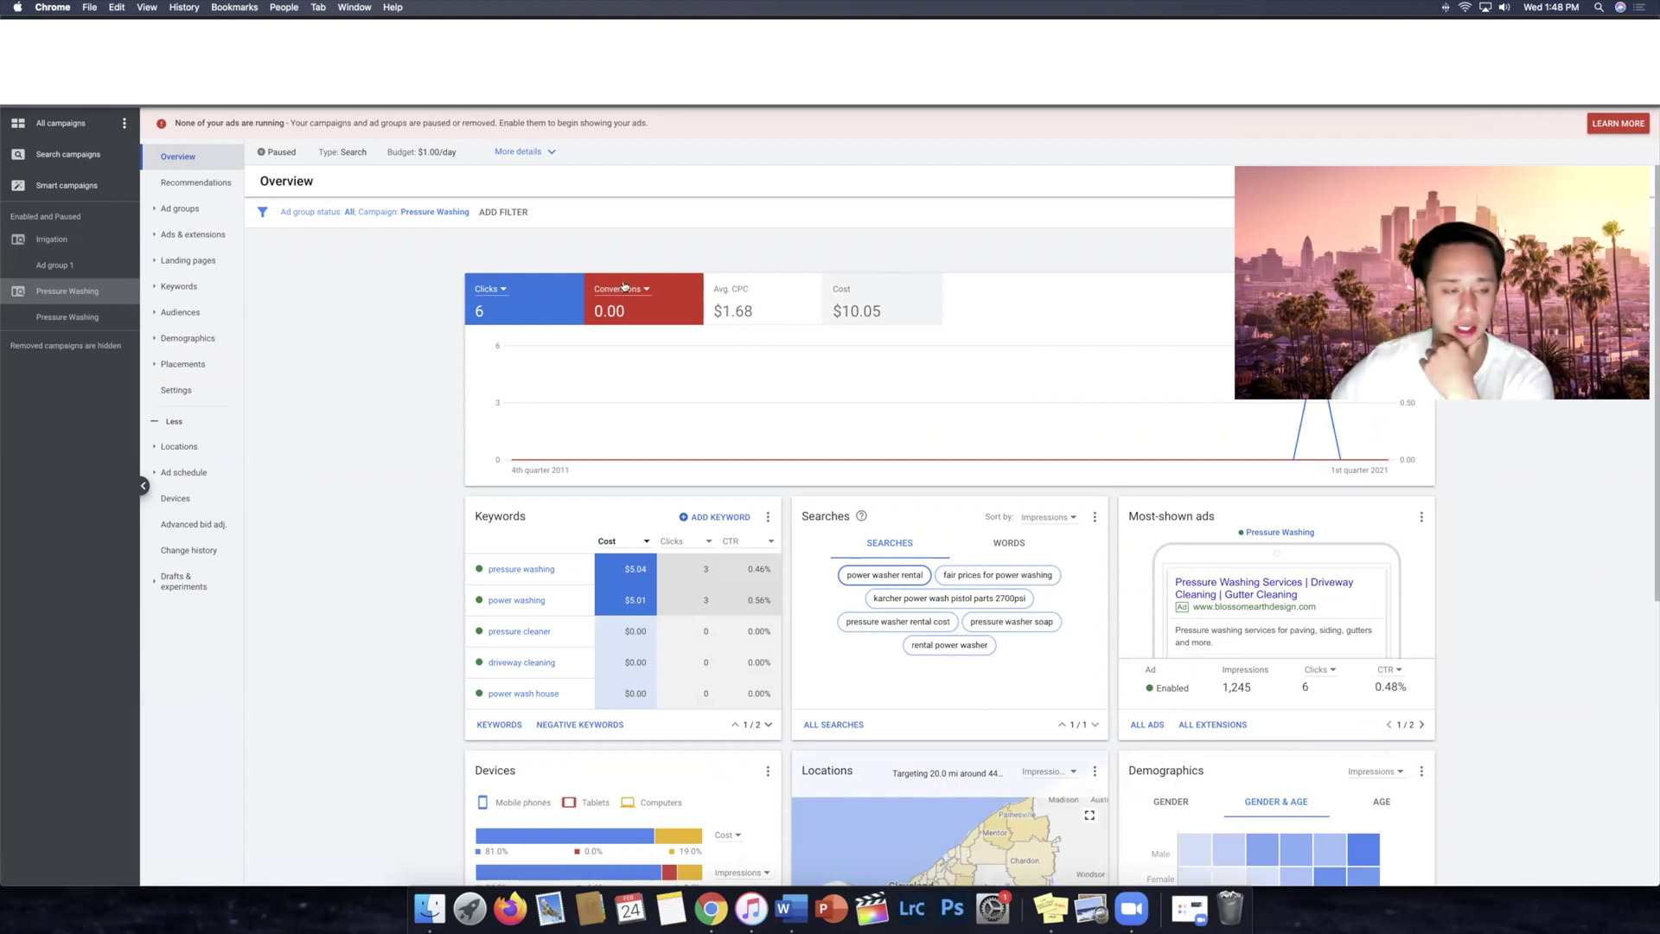
left_click(148, 288)
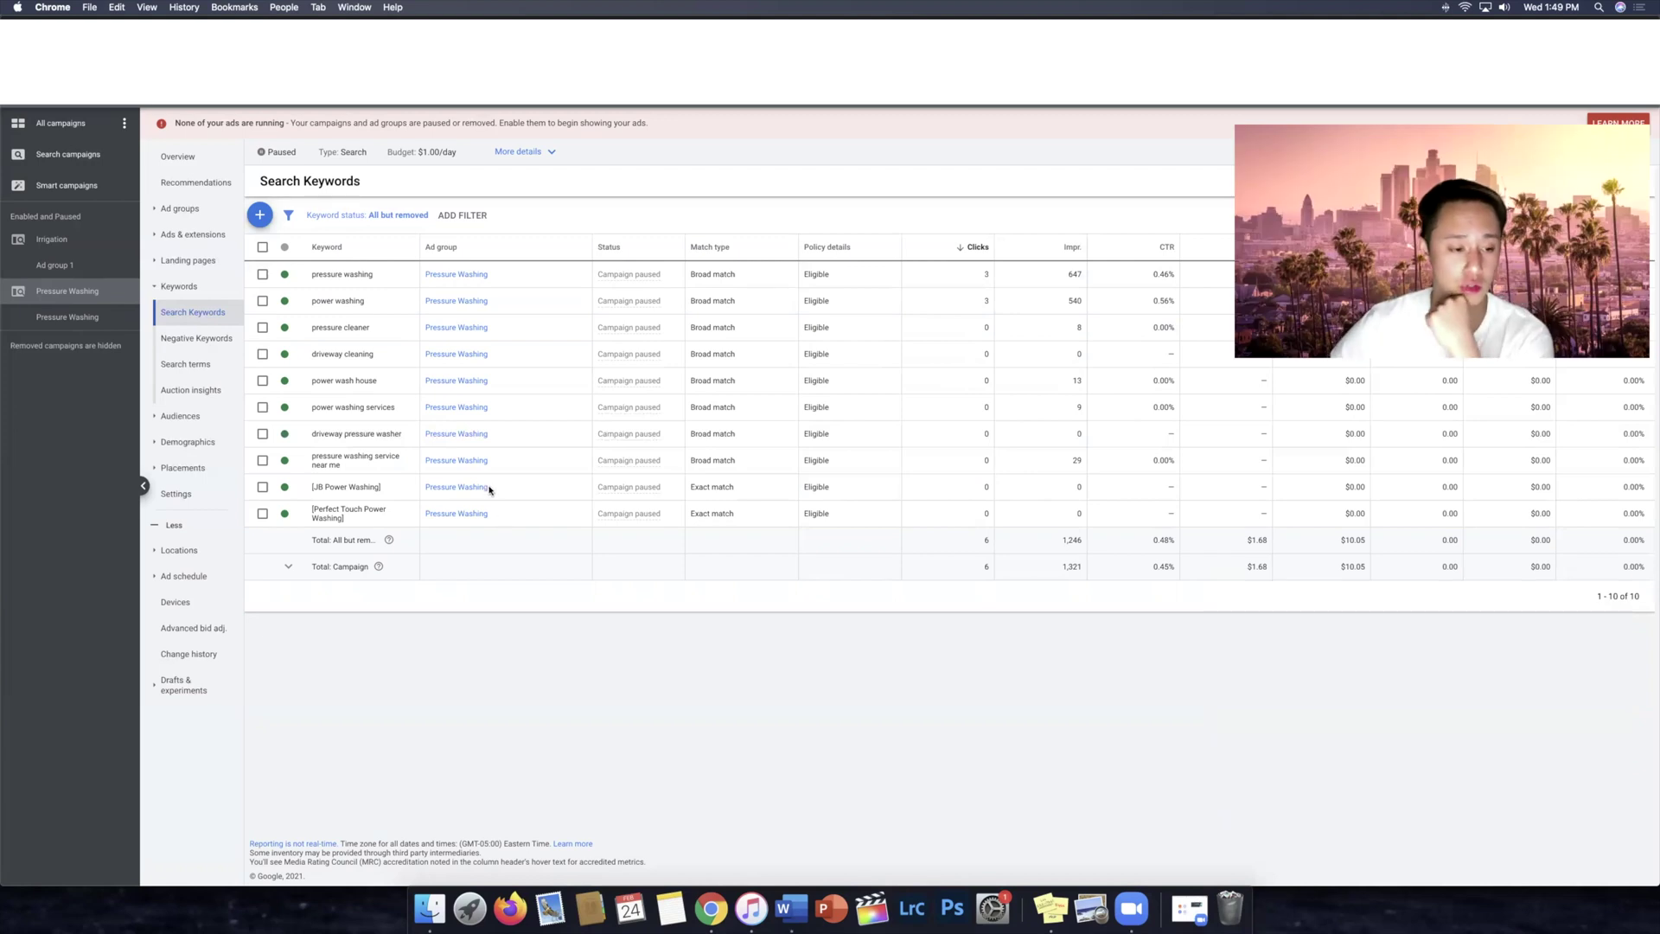
left_click(201, 498)
left_click(205, 498)
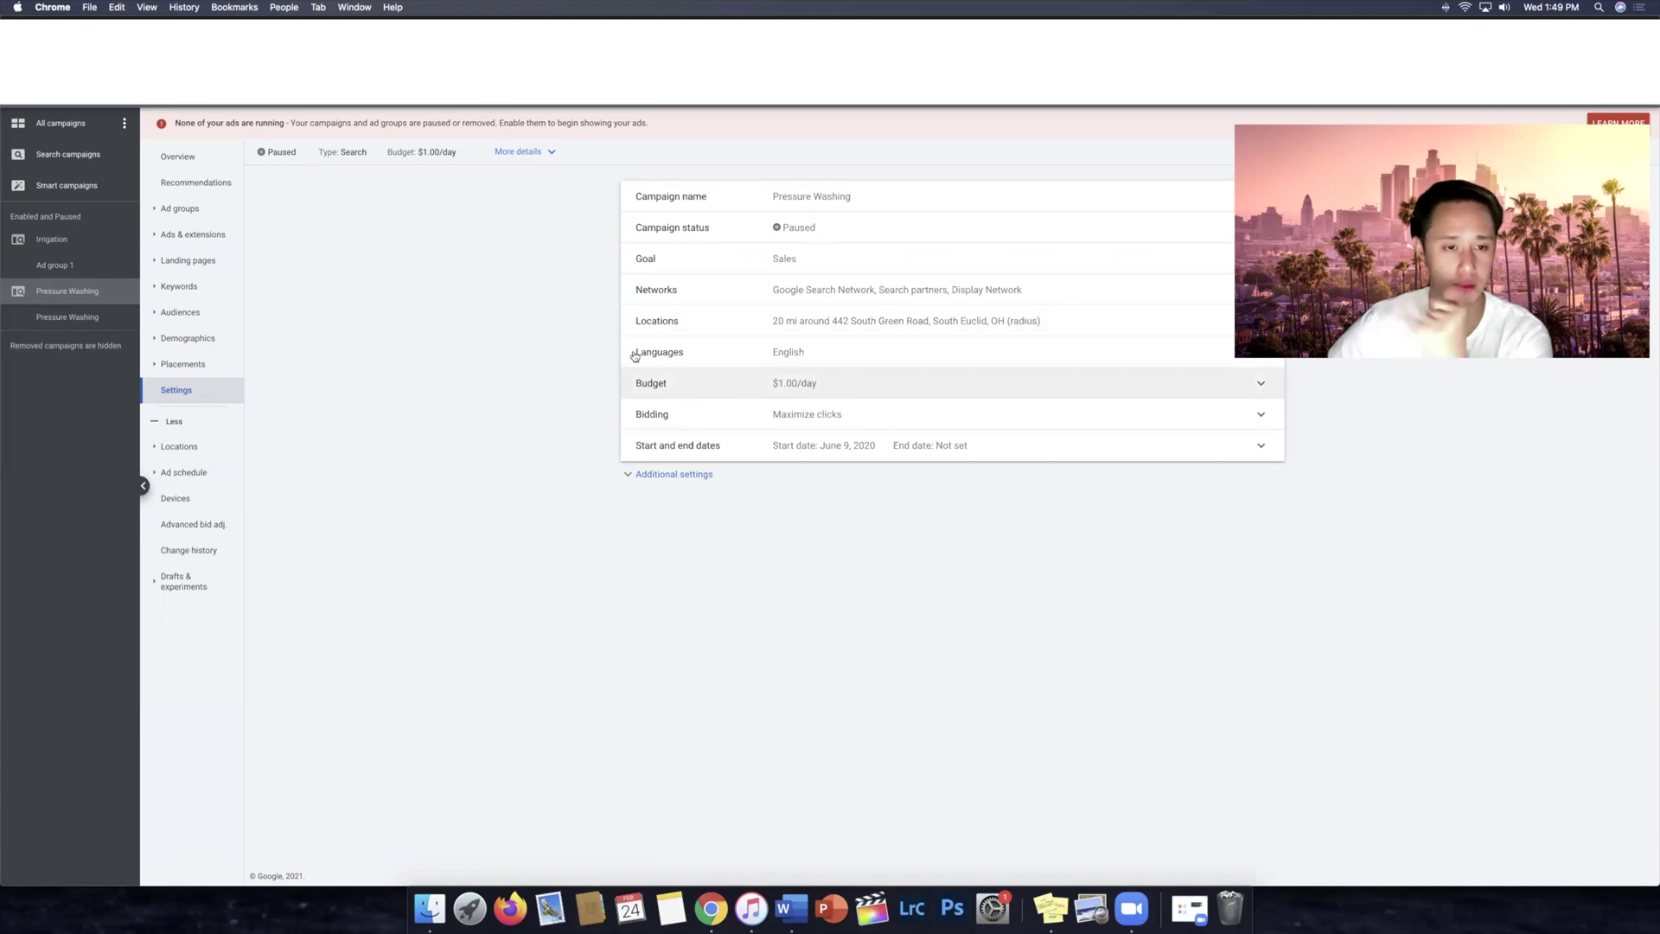
Step: Review the Irrigation campaign's bidding options, trying Manual CPC without Enhanced CPC, and leave the bidding settings without saving
left_click(68, 248)
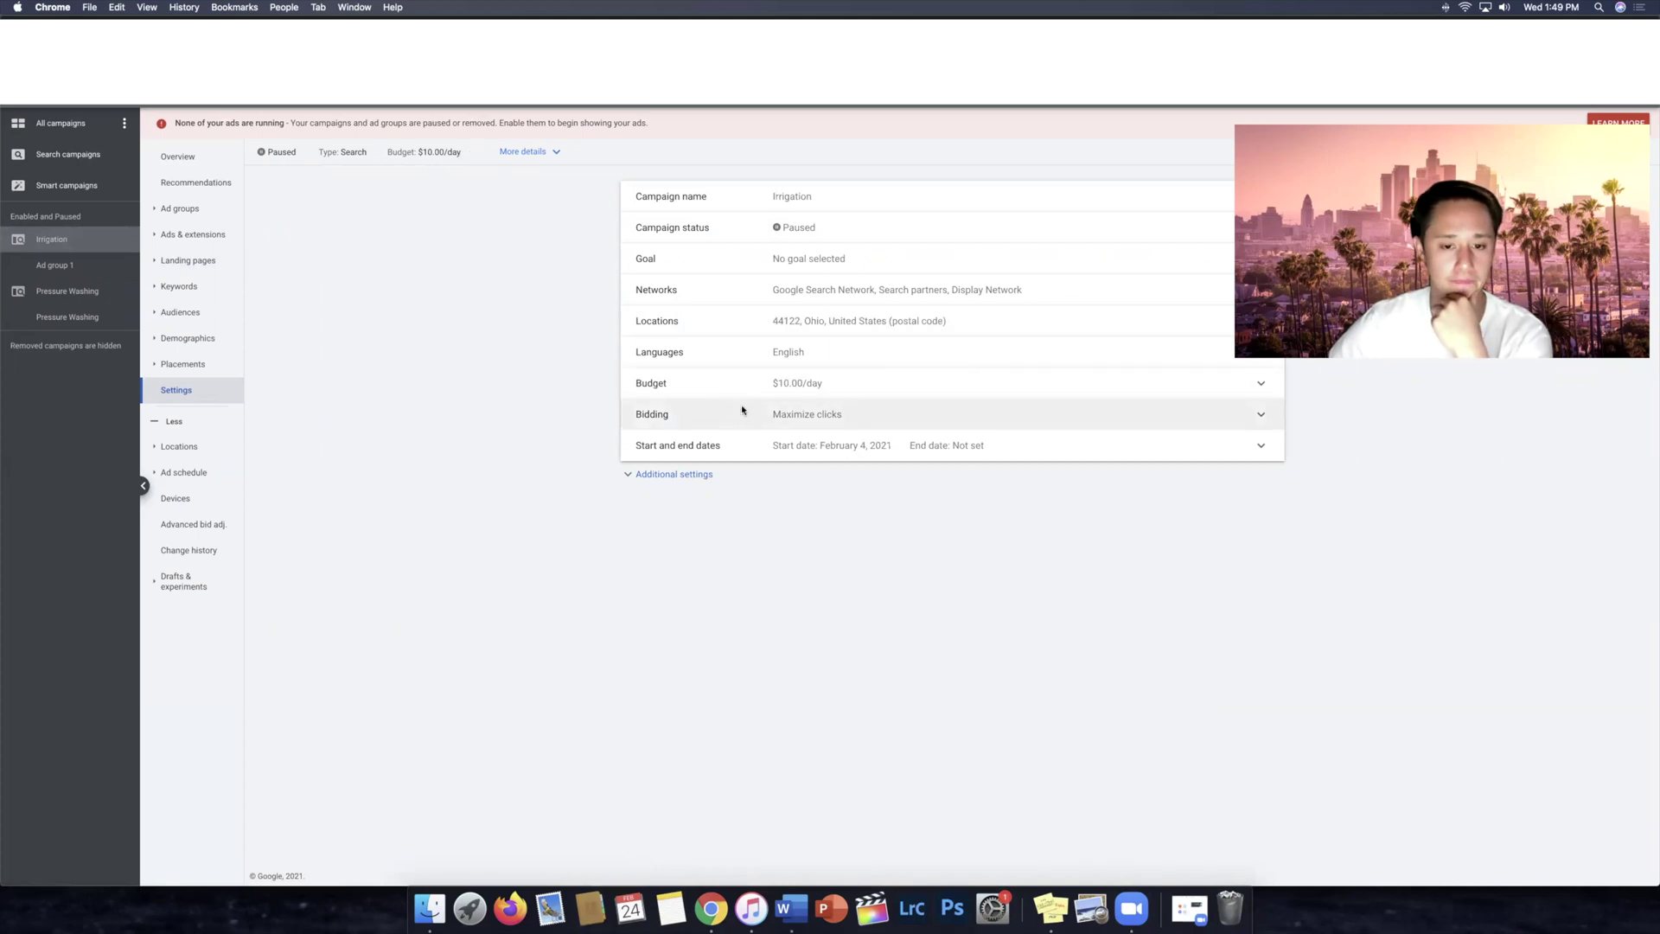
left_click(739, 412)
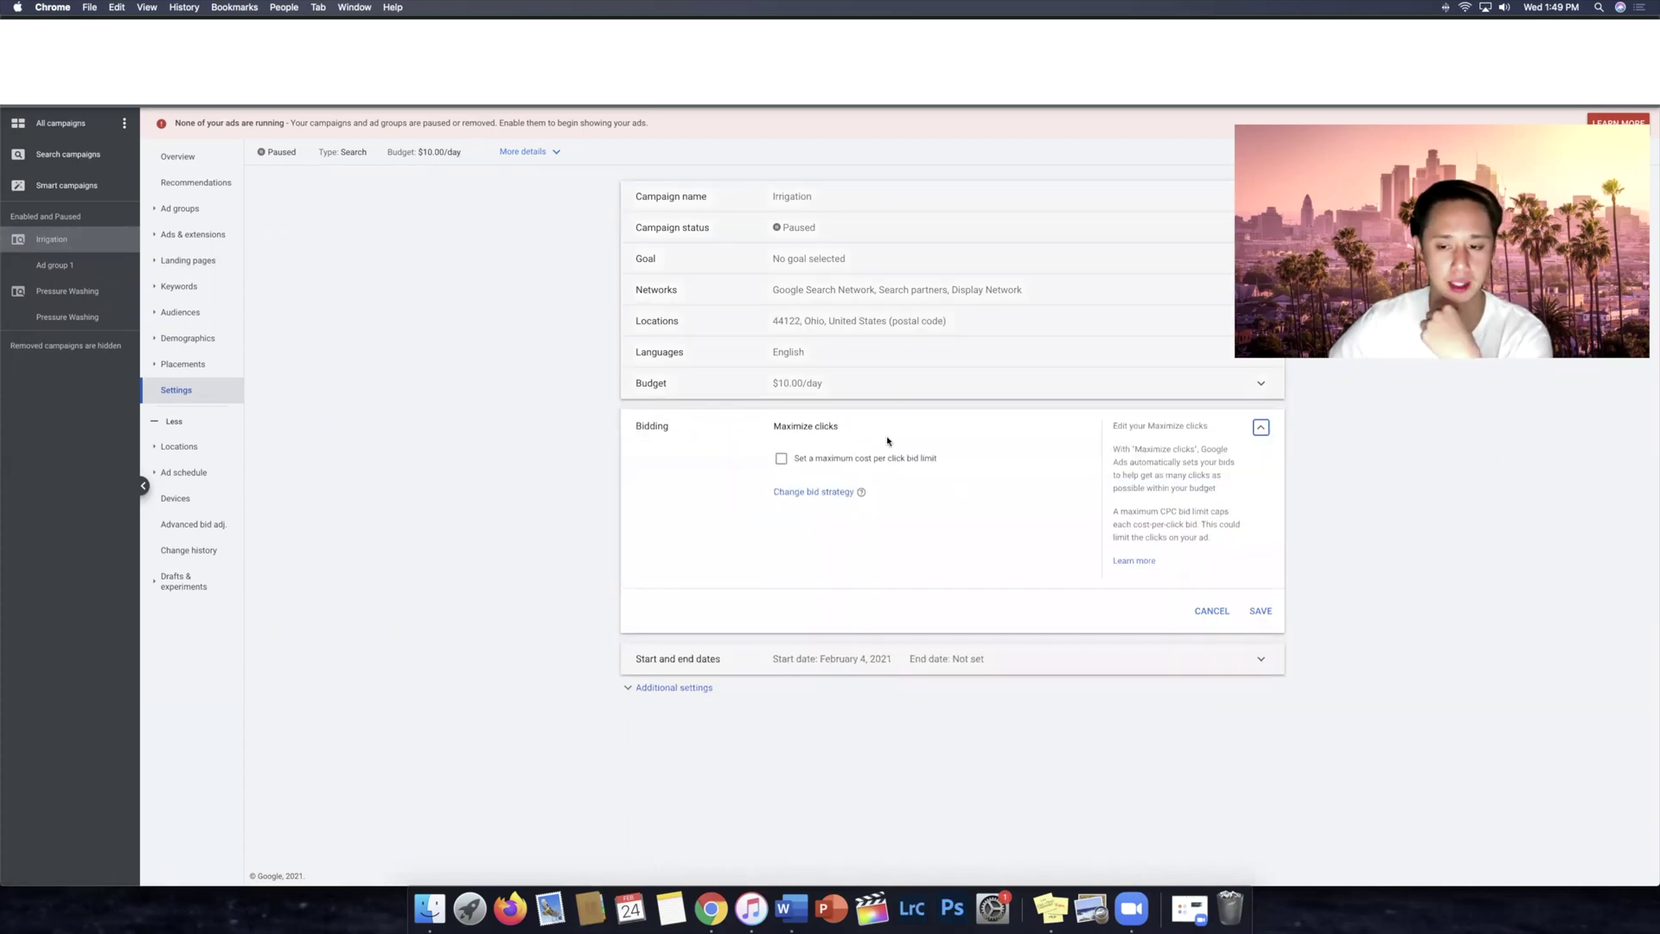
left_click(813, 492)
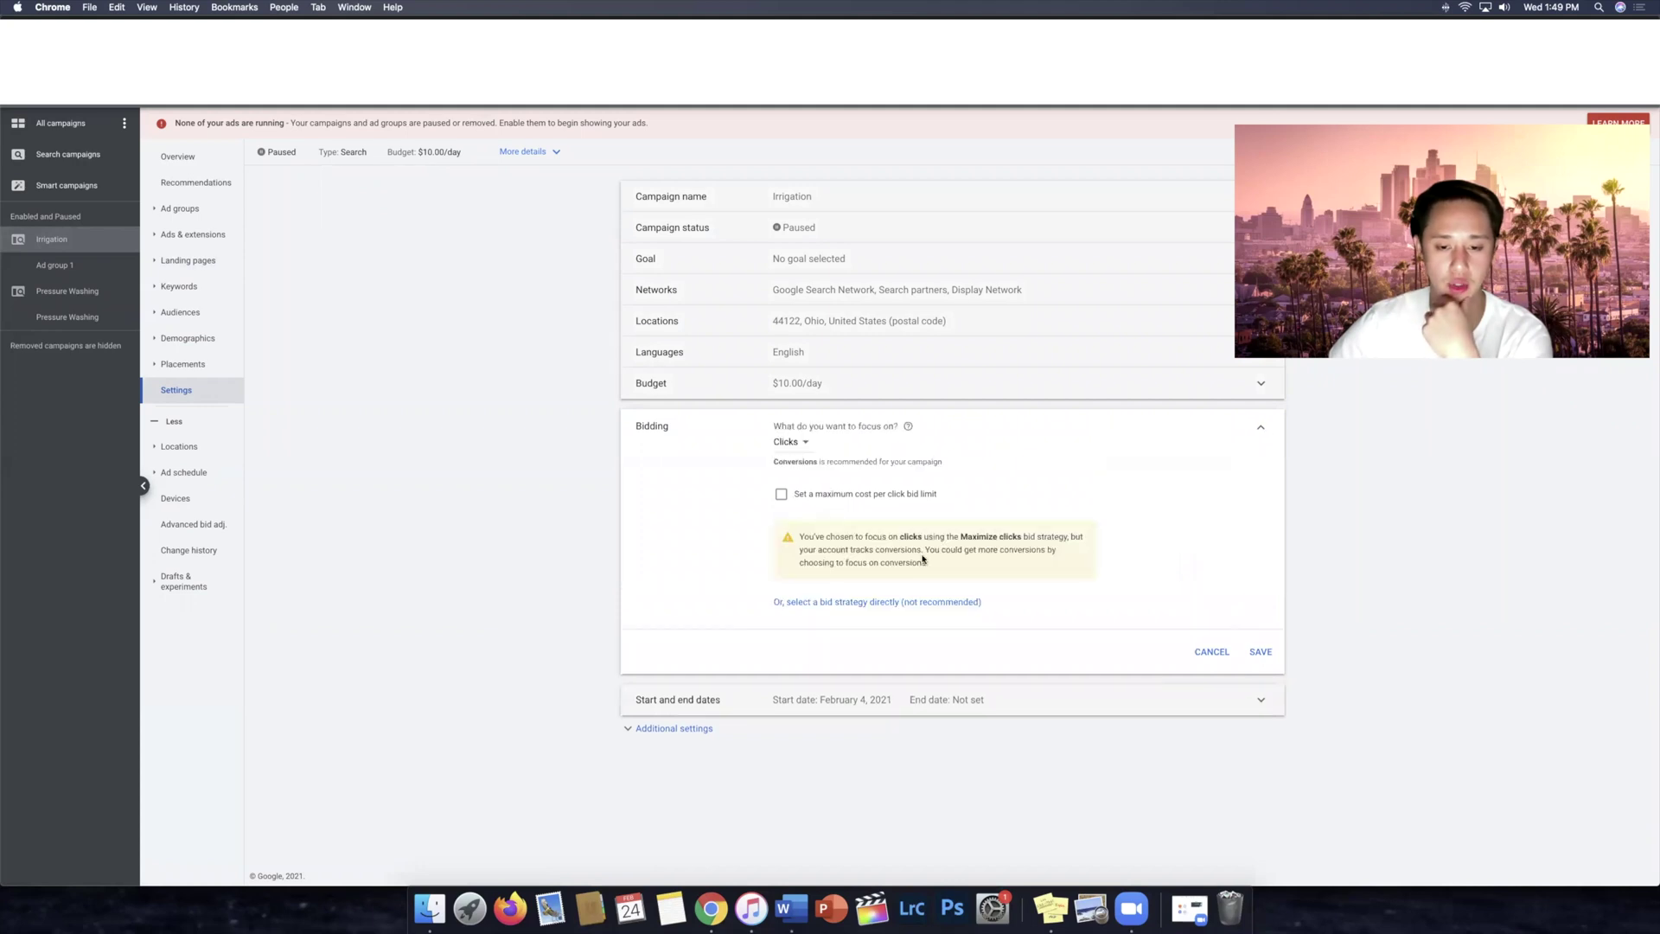
left_click(890, 601)
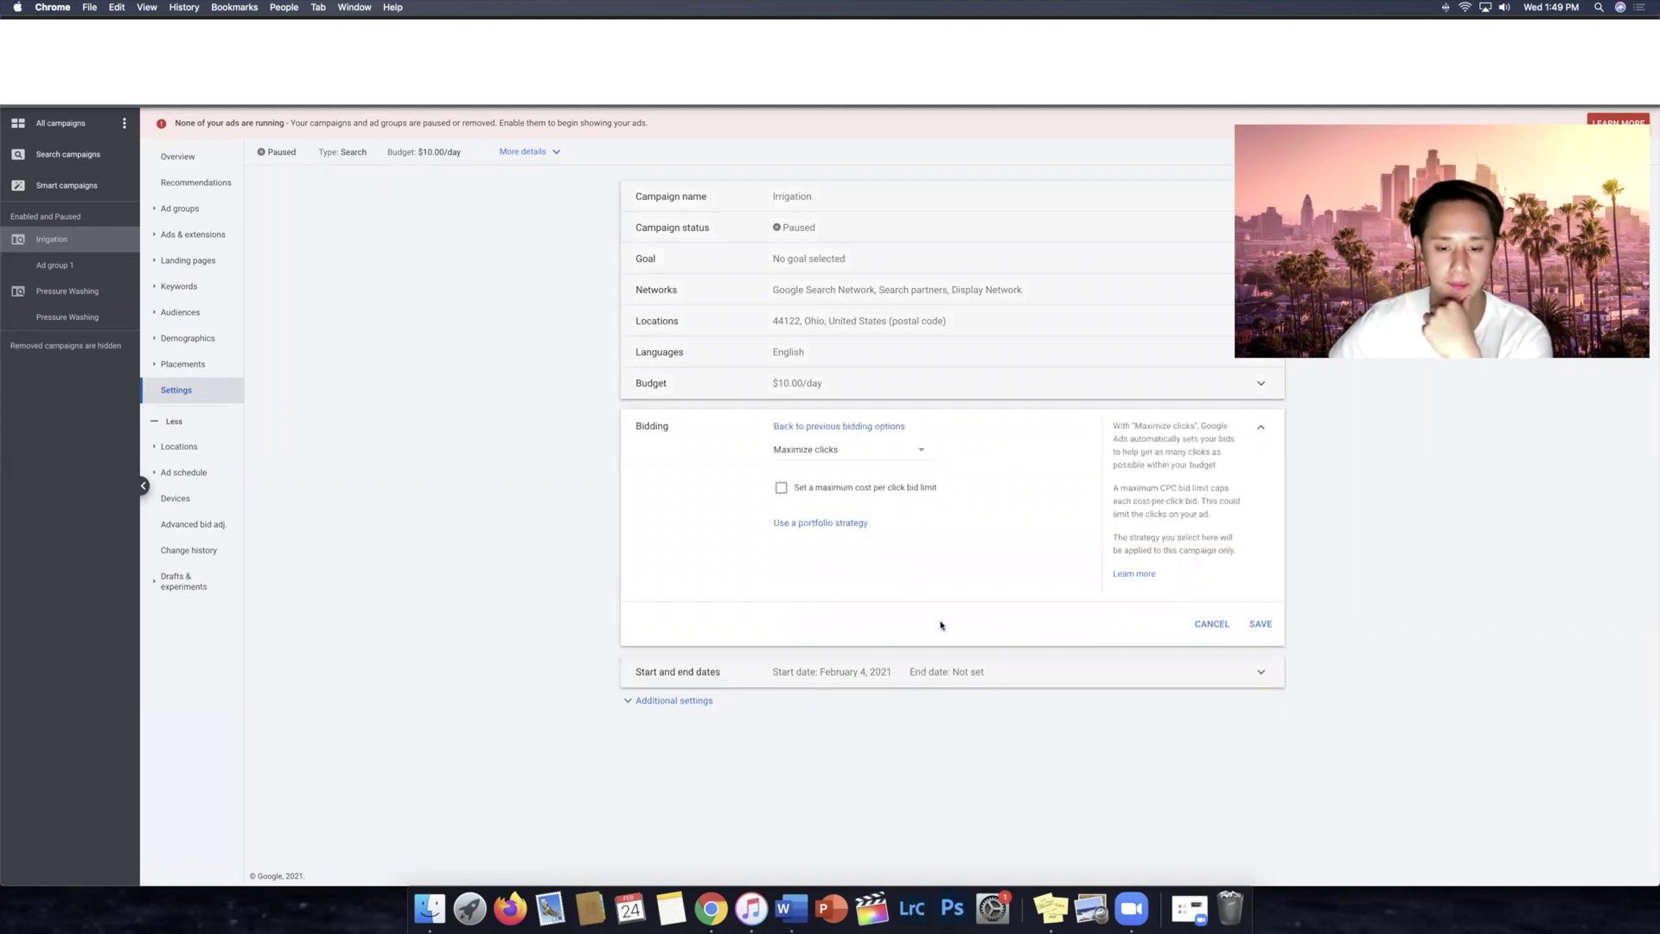
left_click(835, 451)
left_click(824, 641)
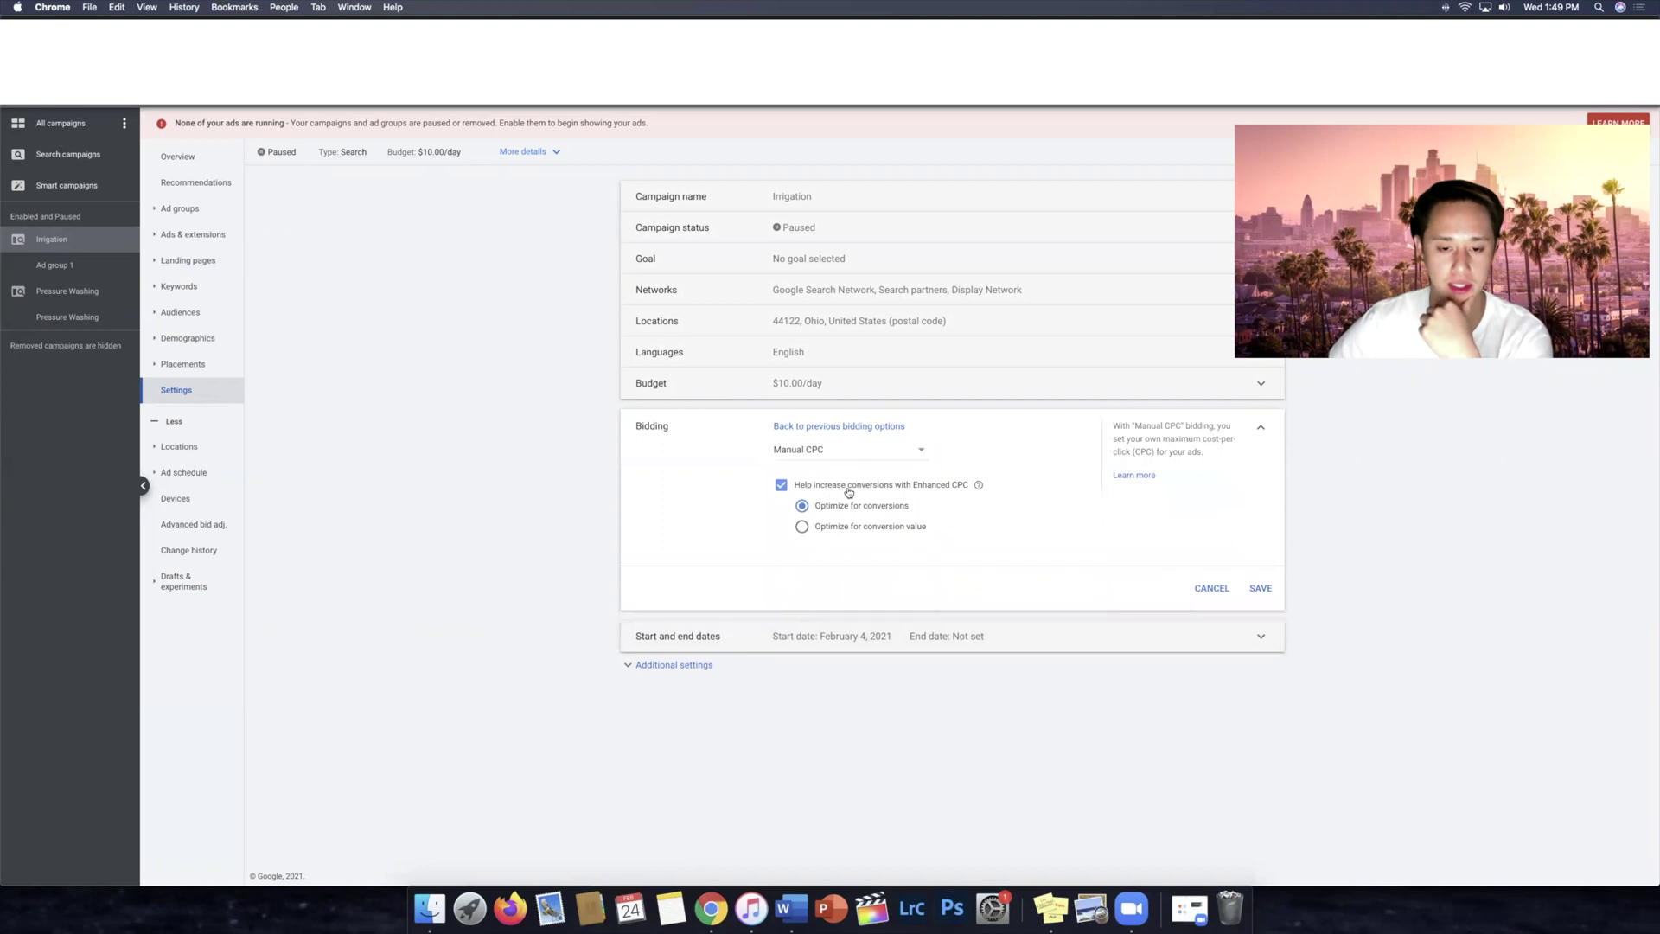
left_click(828, 489)
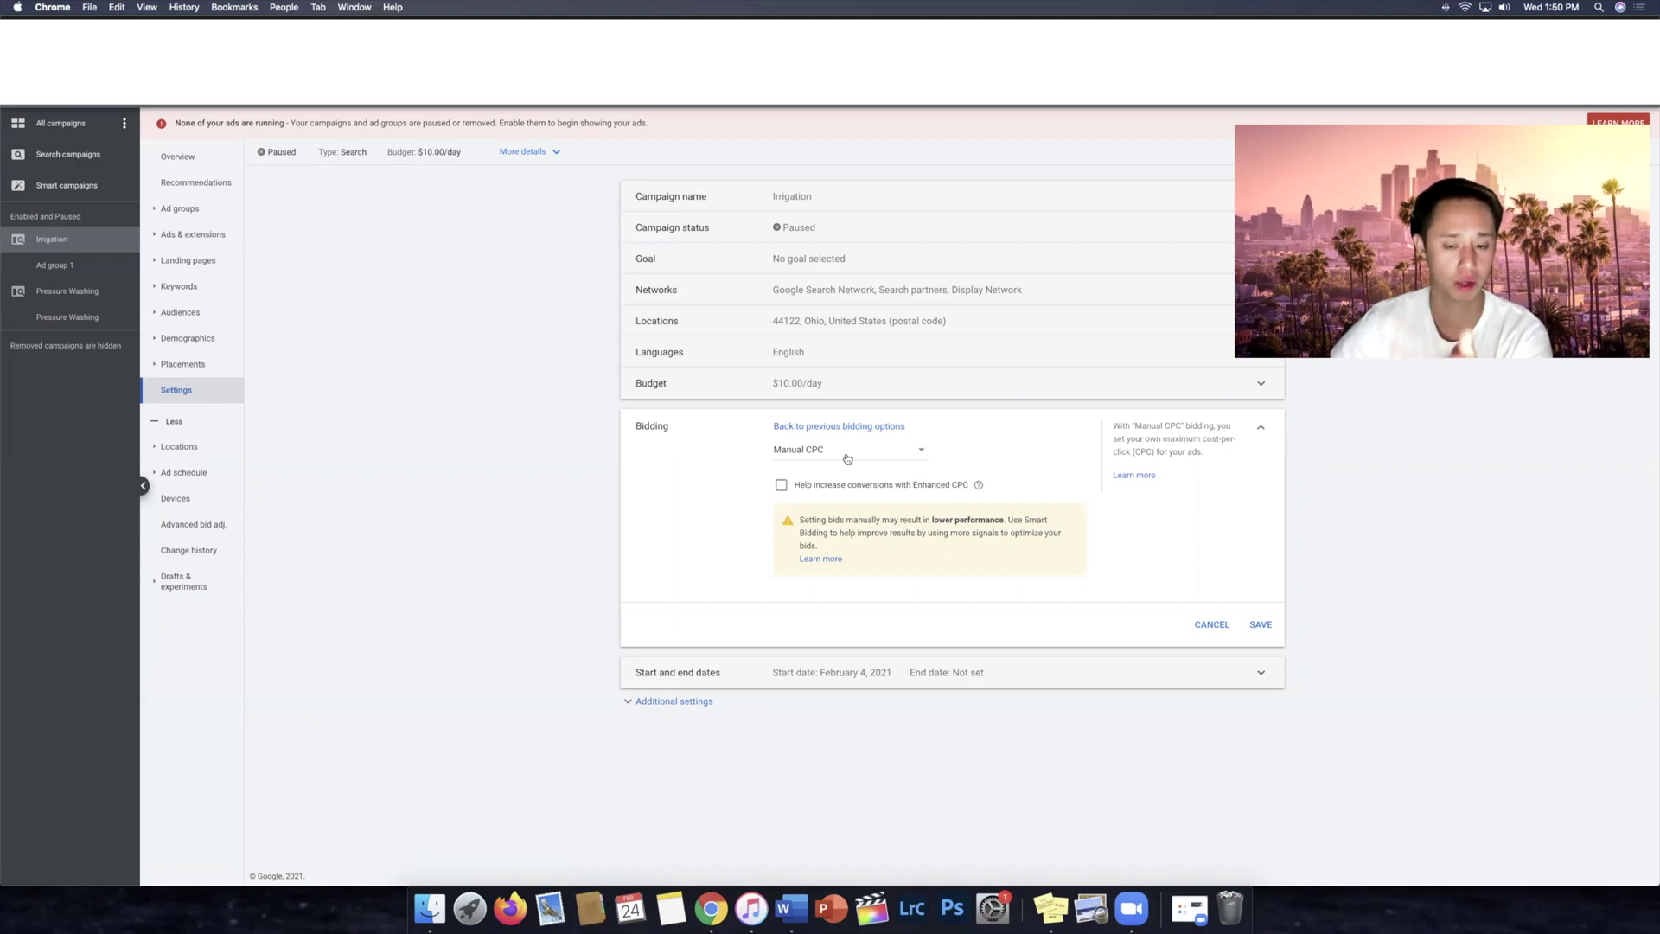
left_click(857, 426)
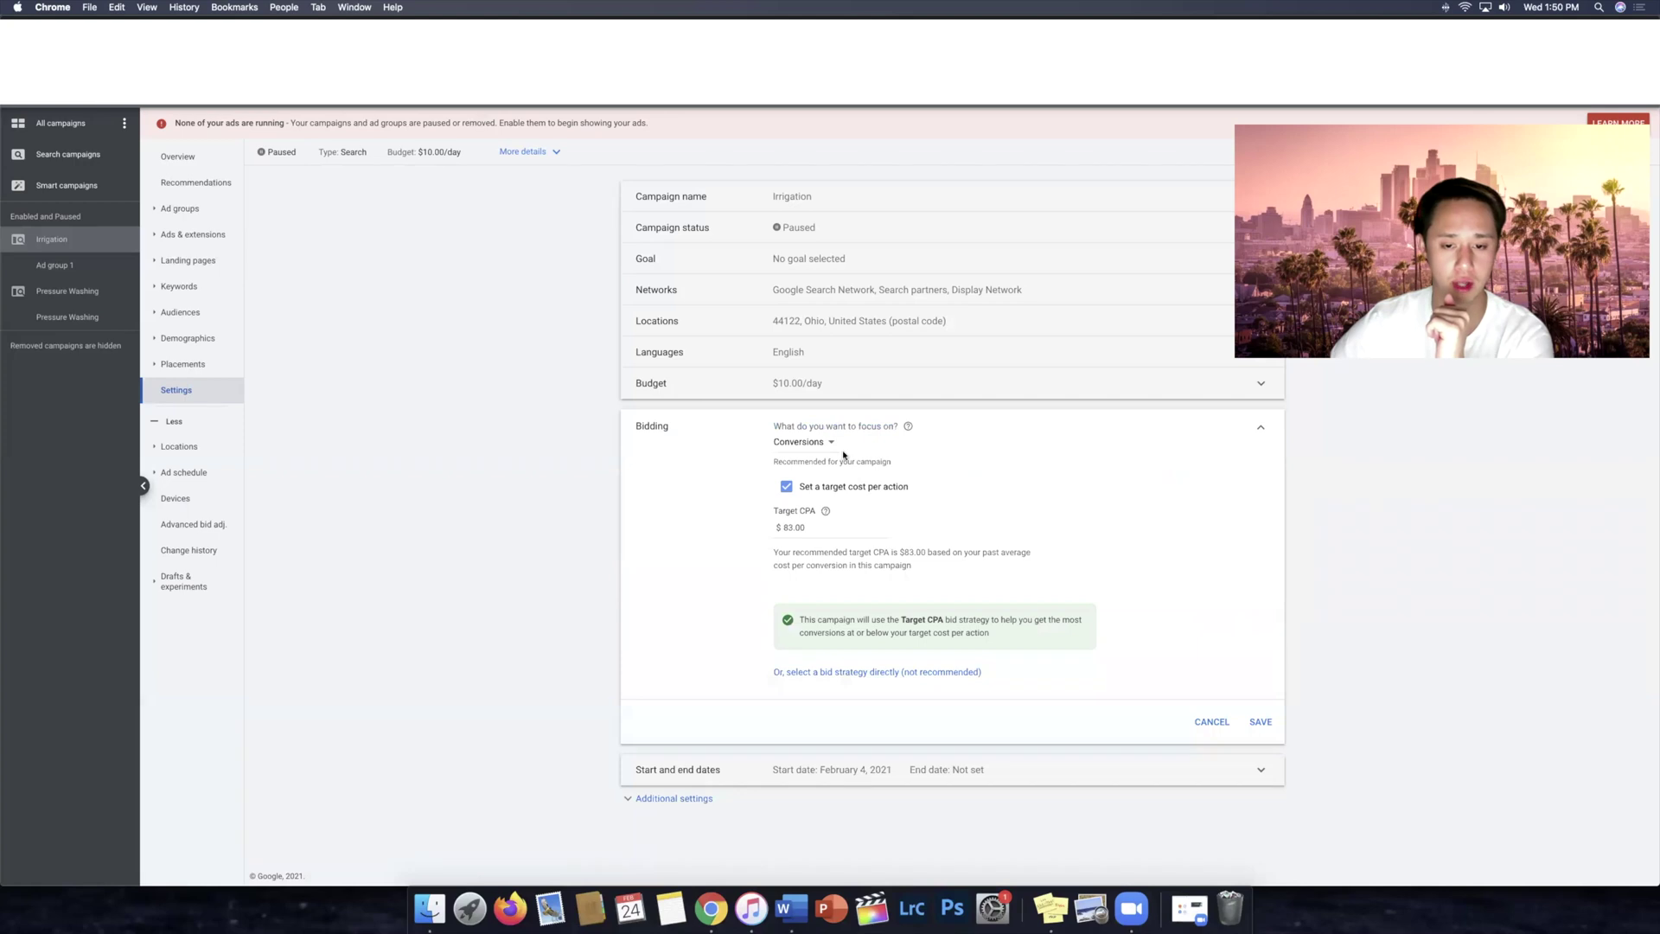
left_click(1198, 721)
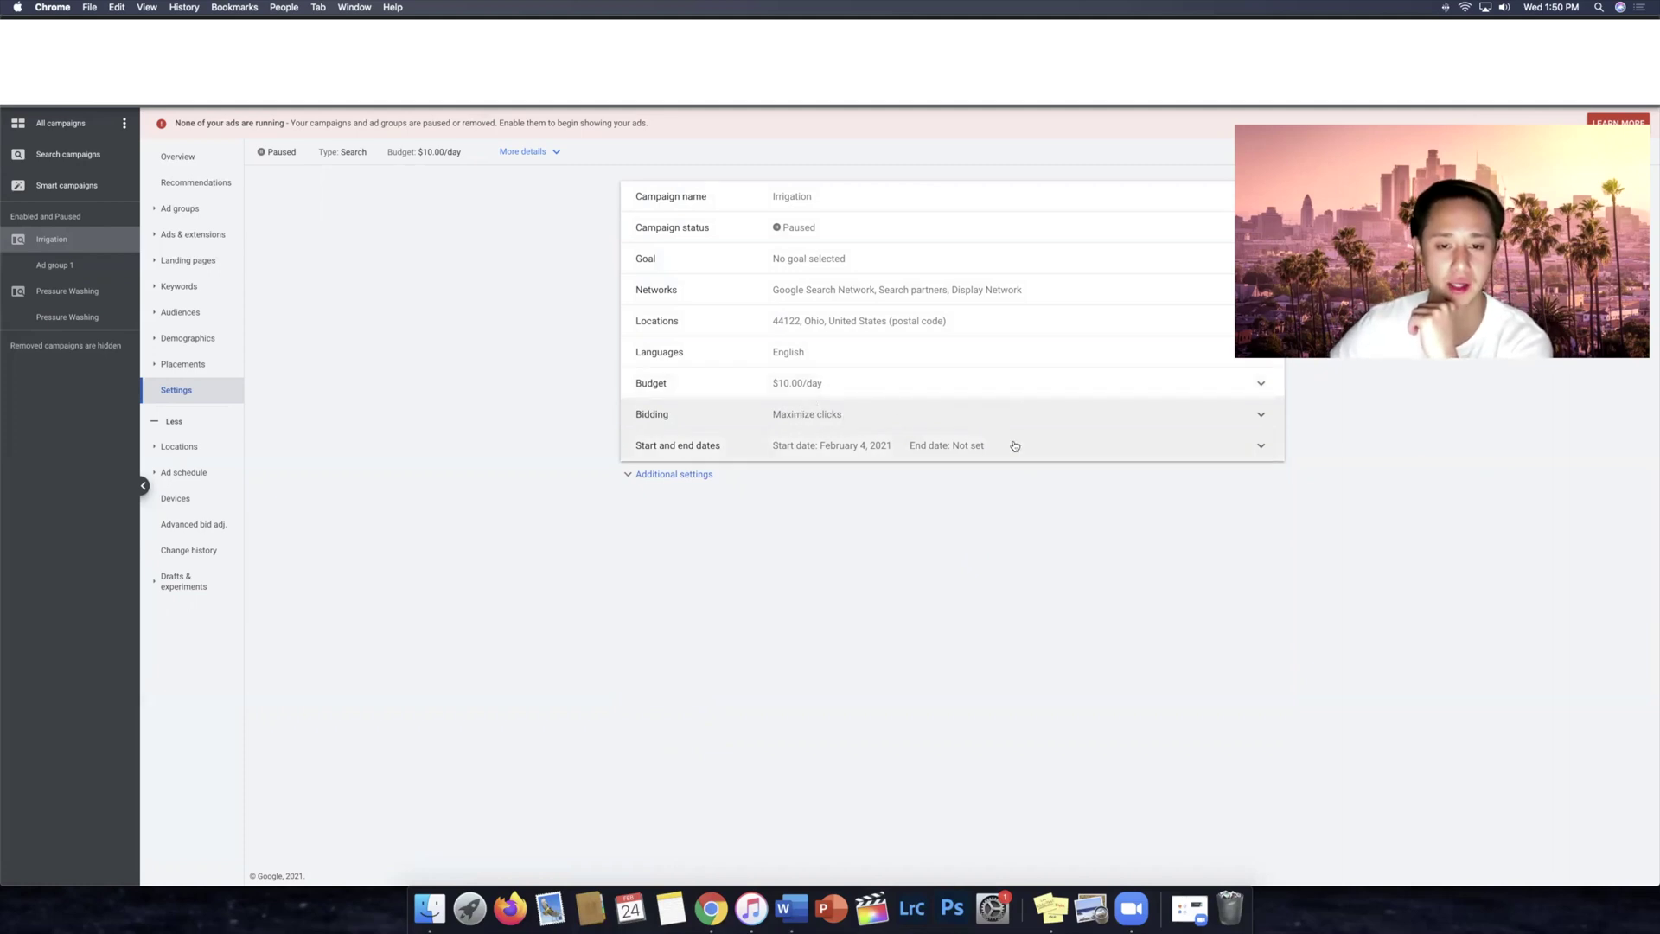
Step: Review the Irrigation campaign's overview, and examine the headlines and descriptions of its responsive search ad
left_click(167, 157)
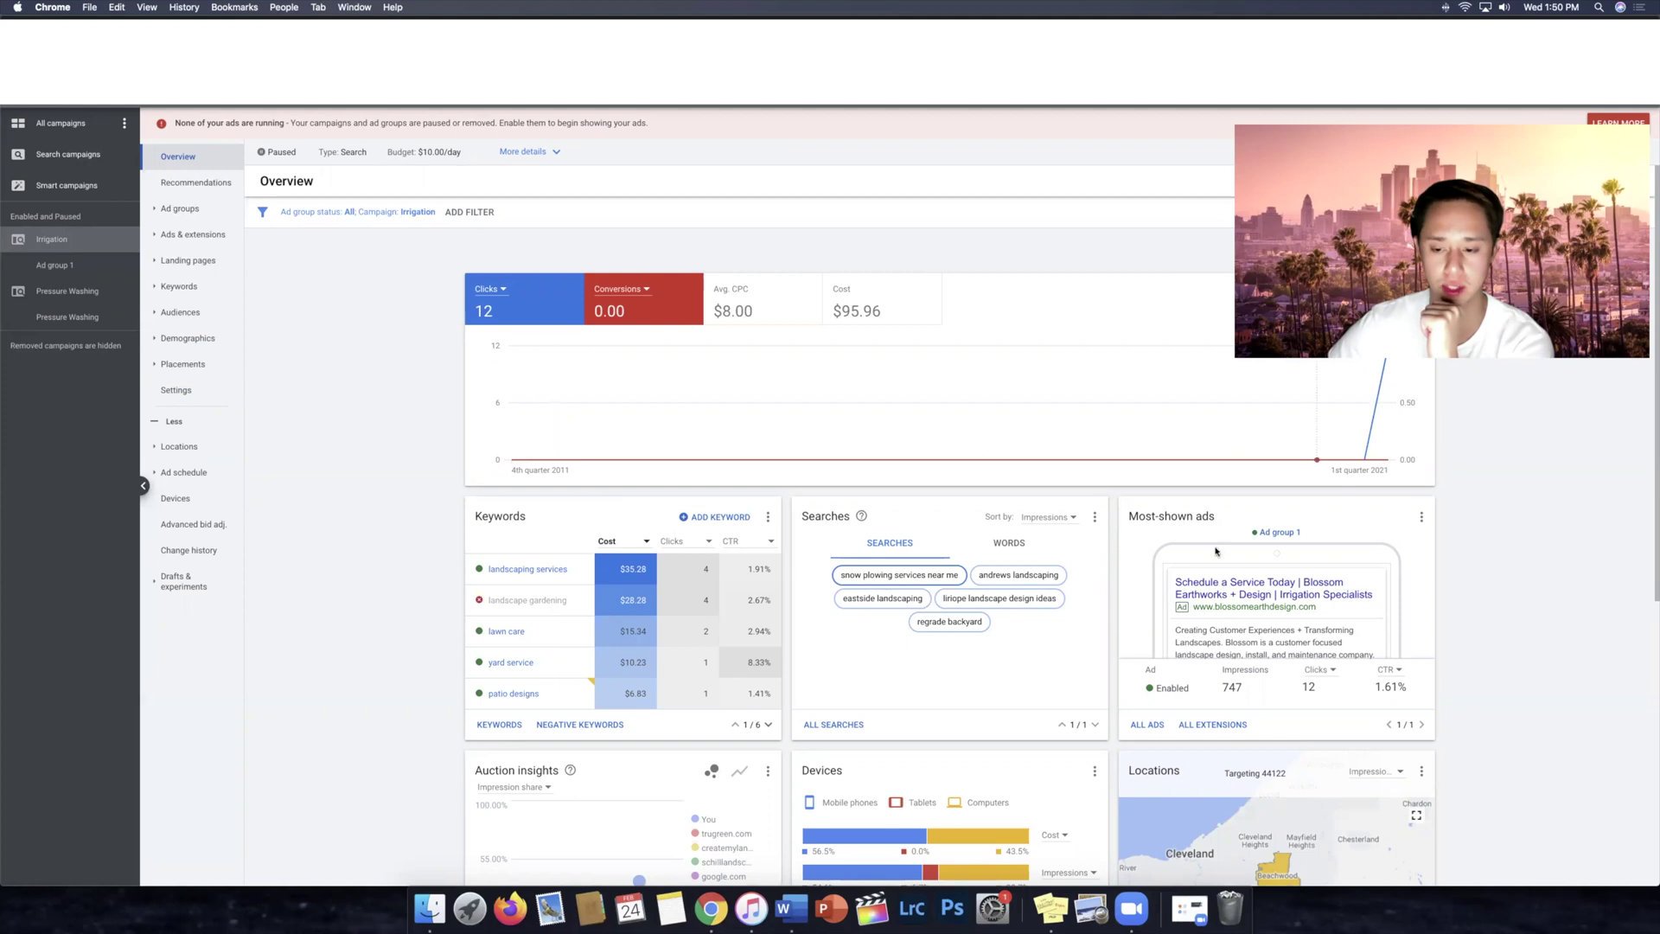
left_click(192, 234)
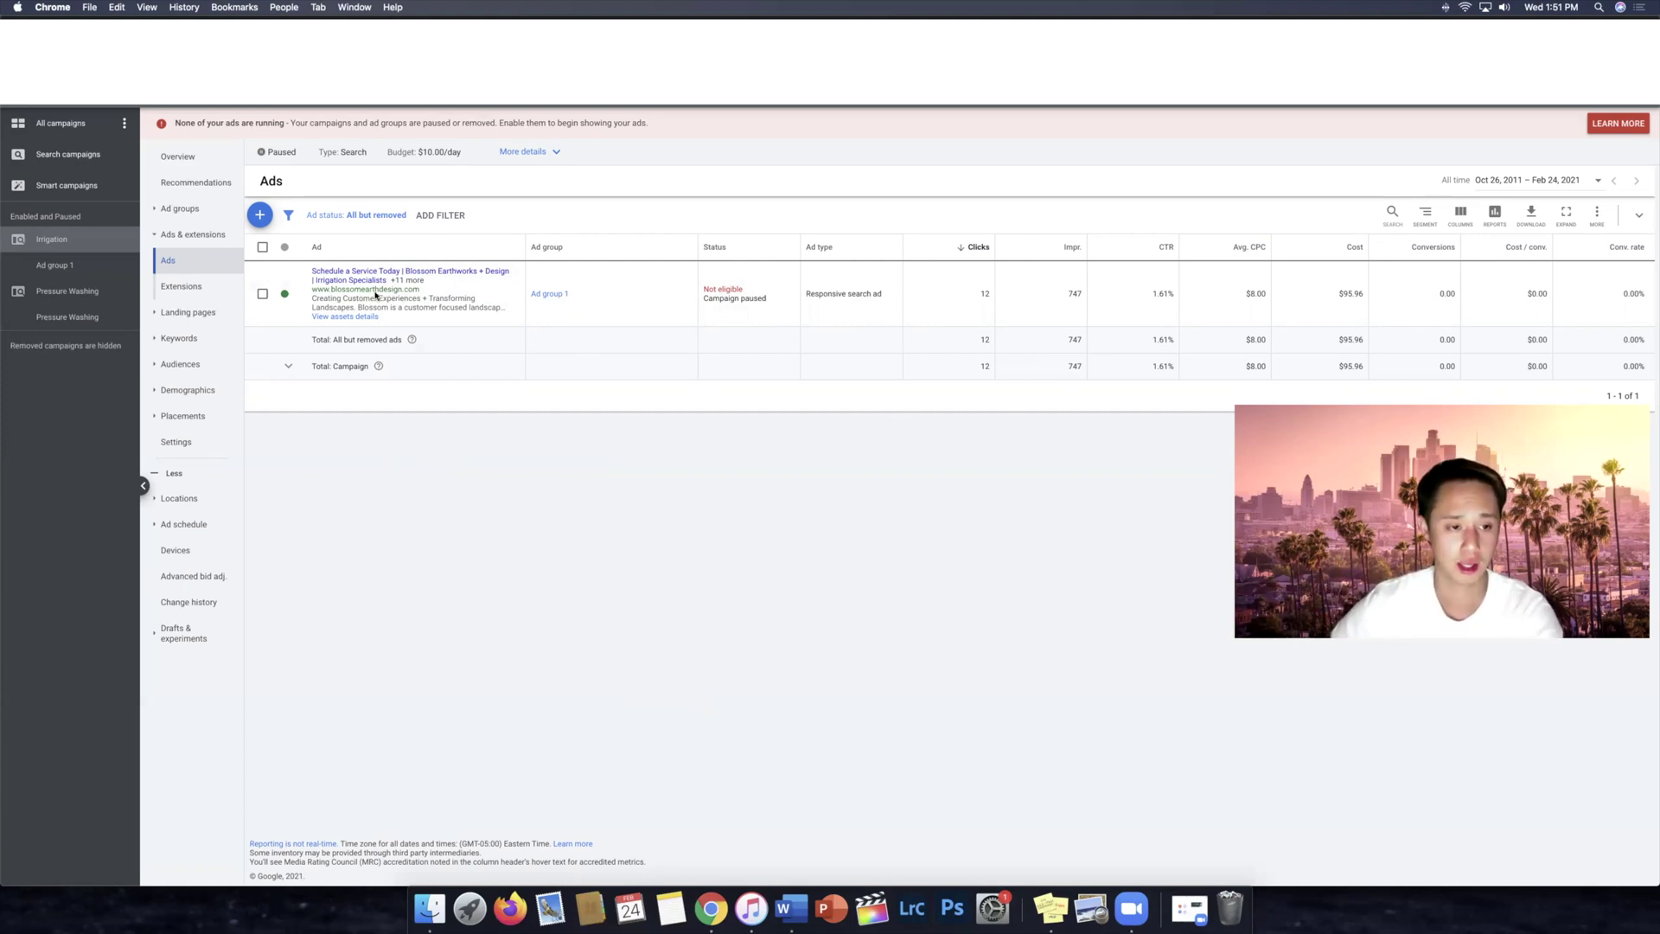
left_click(262, 294)
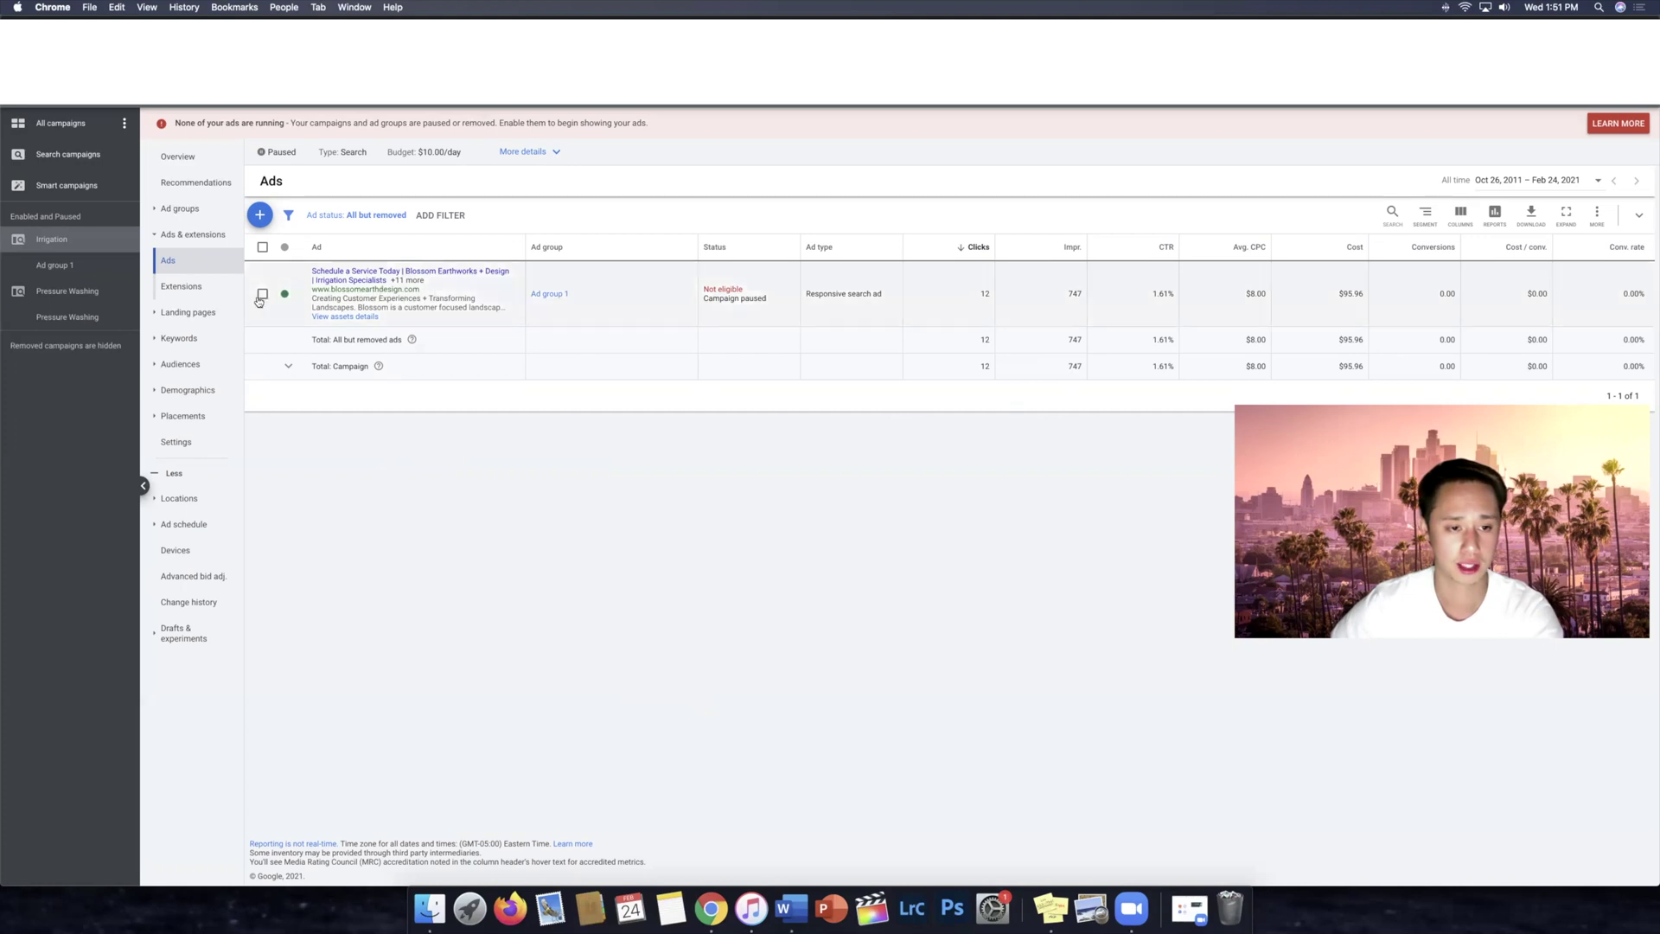
left_click(516, 297)
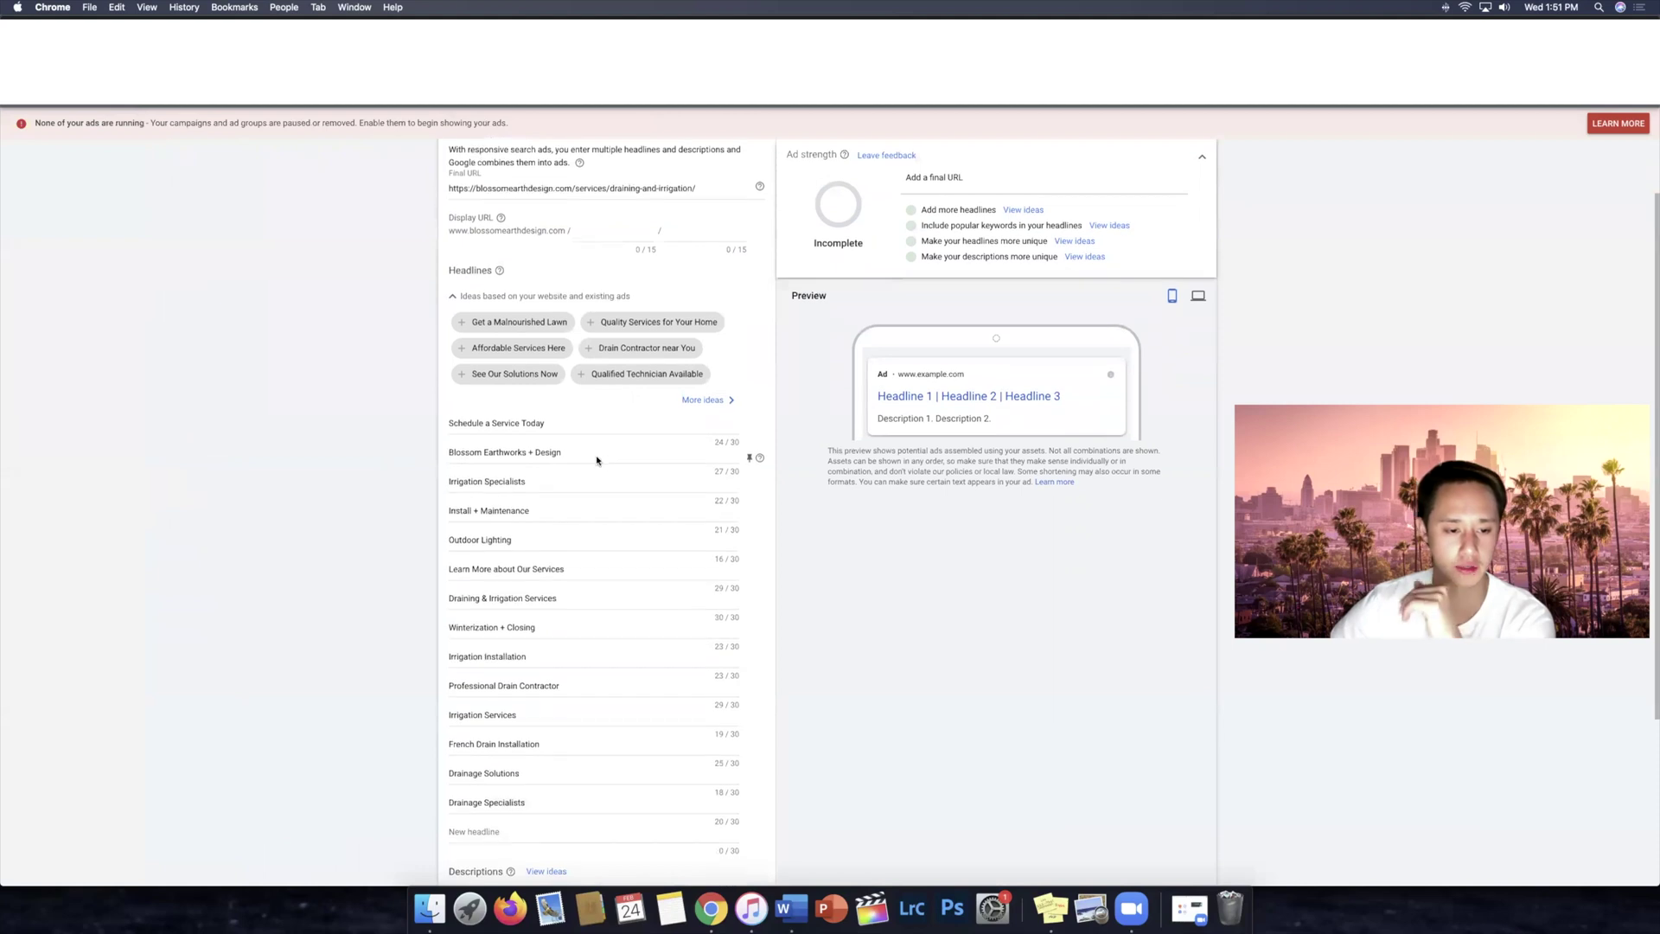
scroll(627, 499, "down", 4)
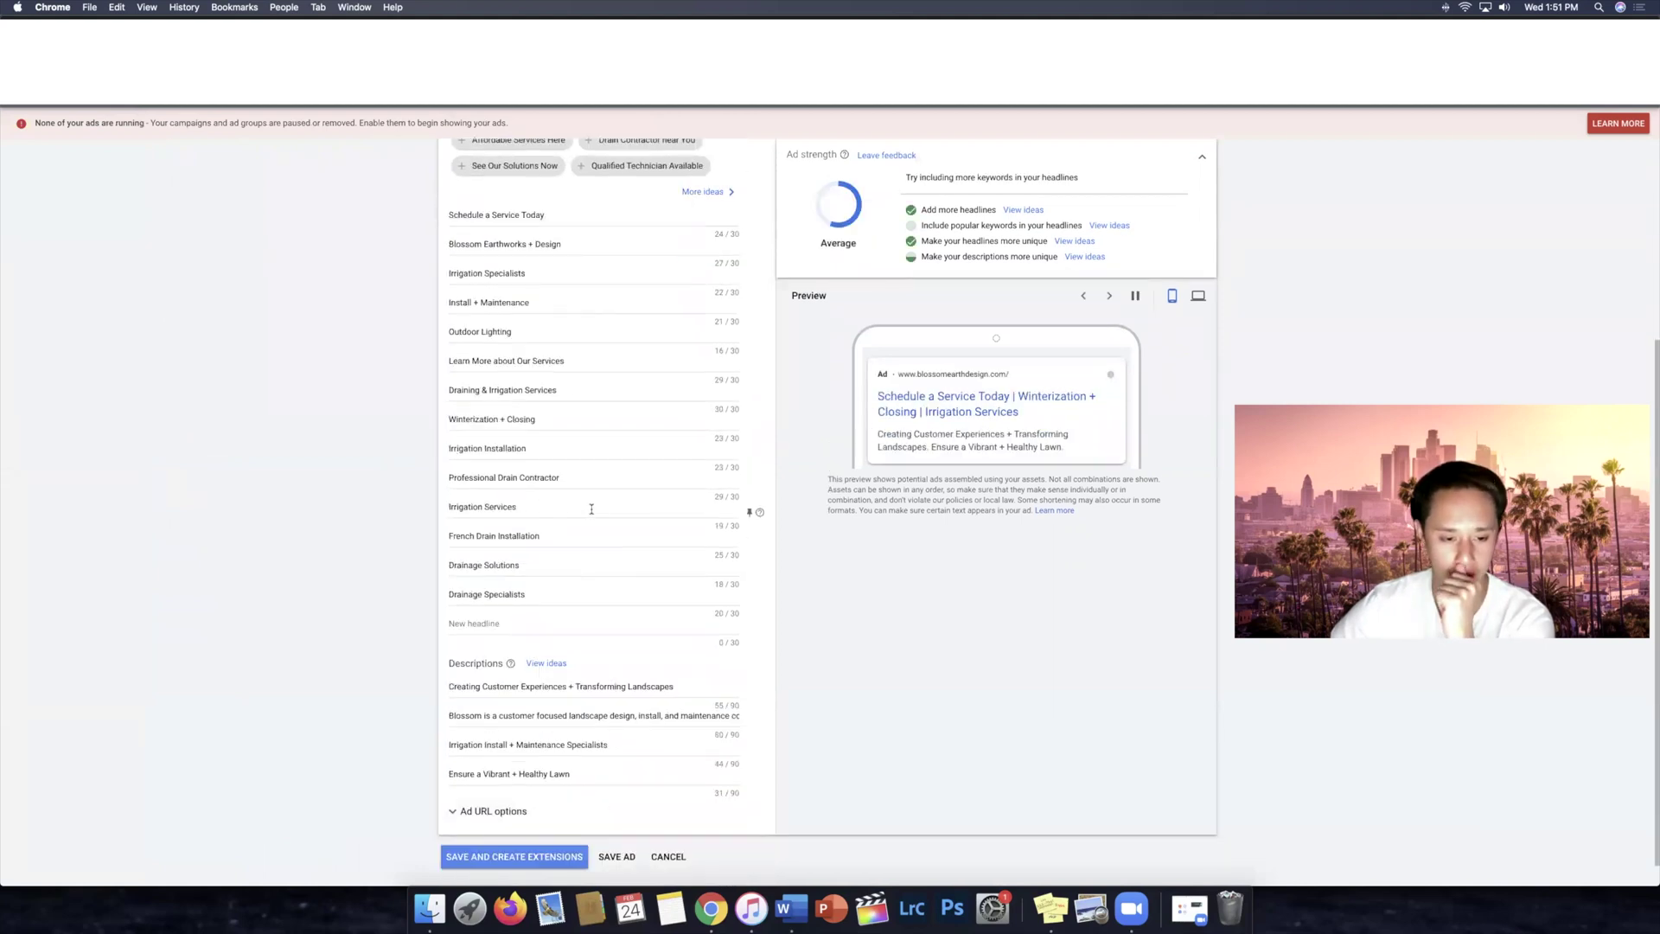
scroll(584, 497, "down", 1)
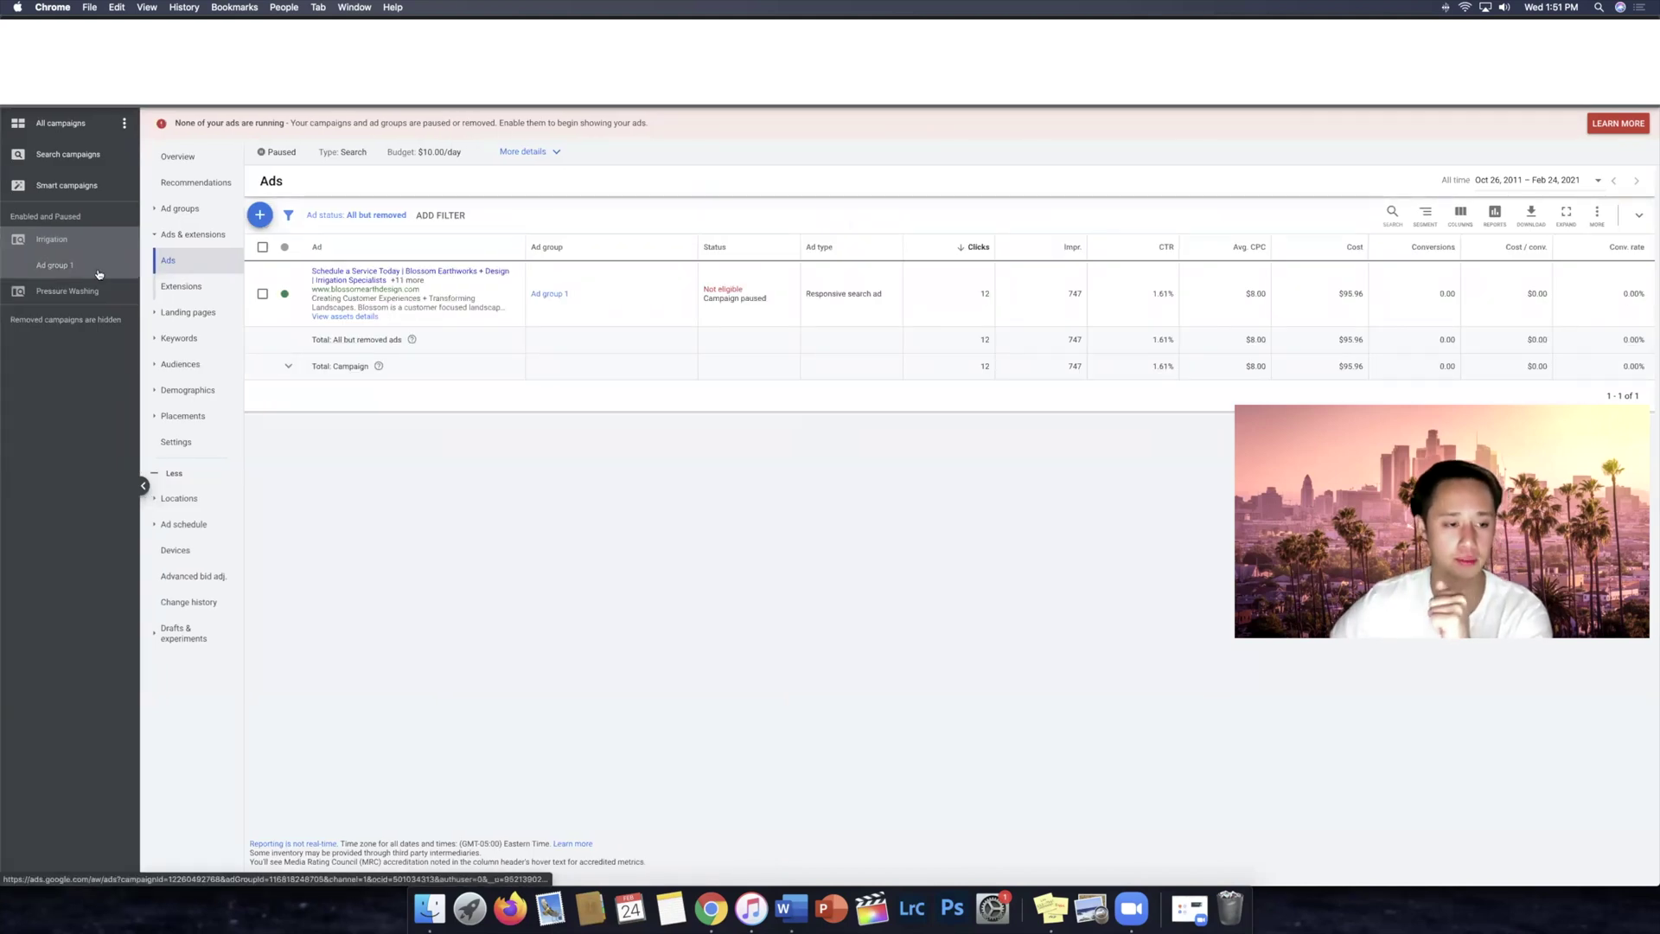
Step: Check which new ad types are offered for Ad group 1 and for the Irrigation campaign
left_click(97, 273)
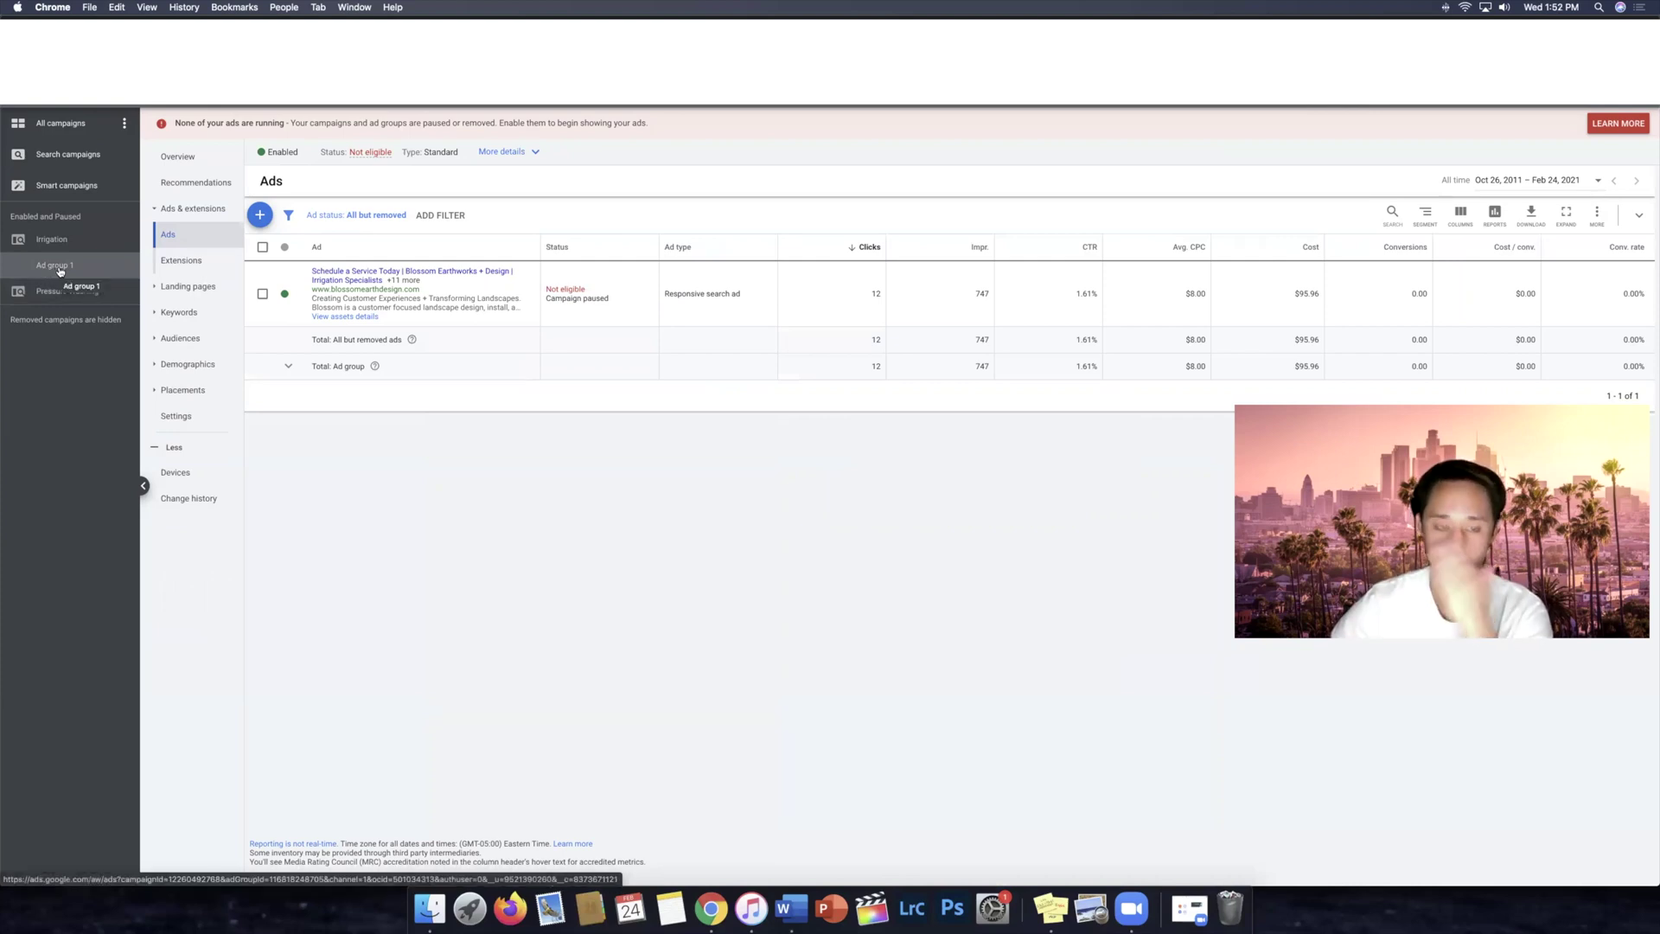
left_click(259, 215)
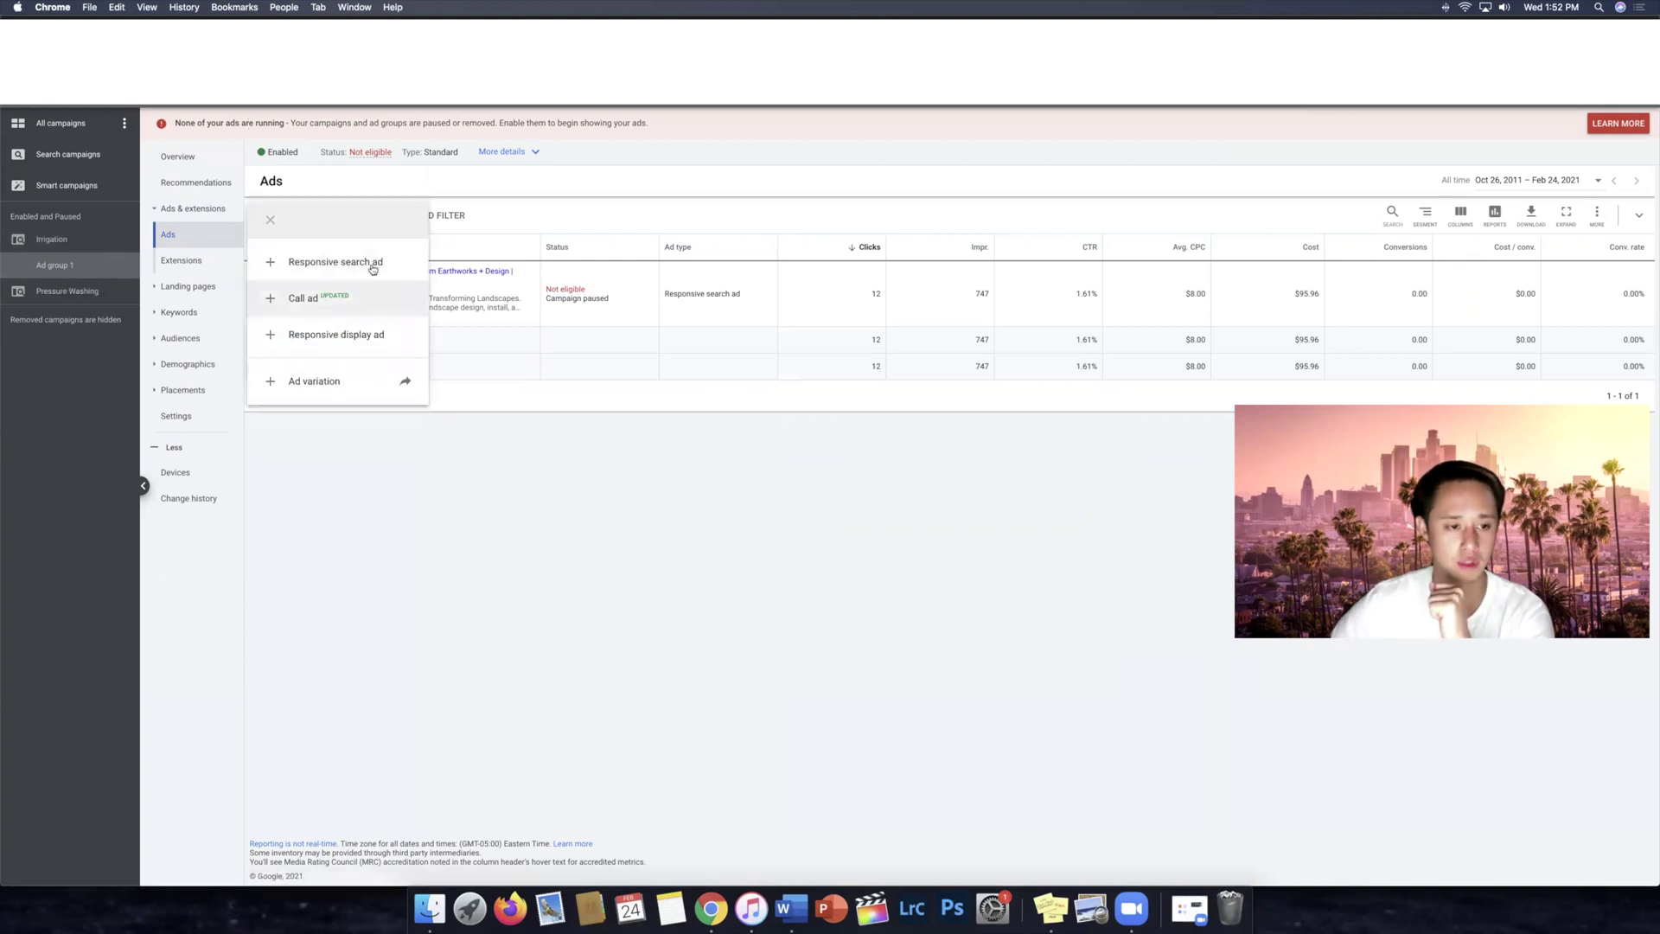
left_click(609, 456)
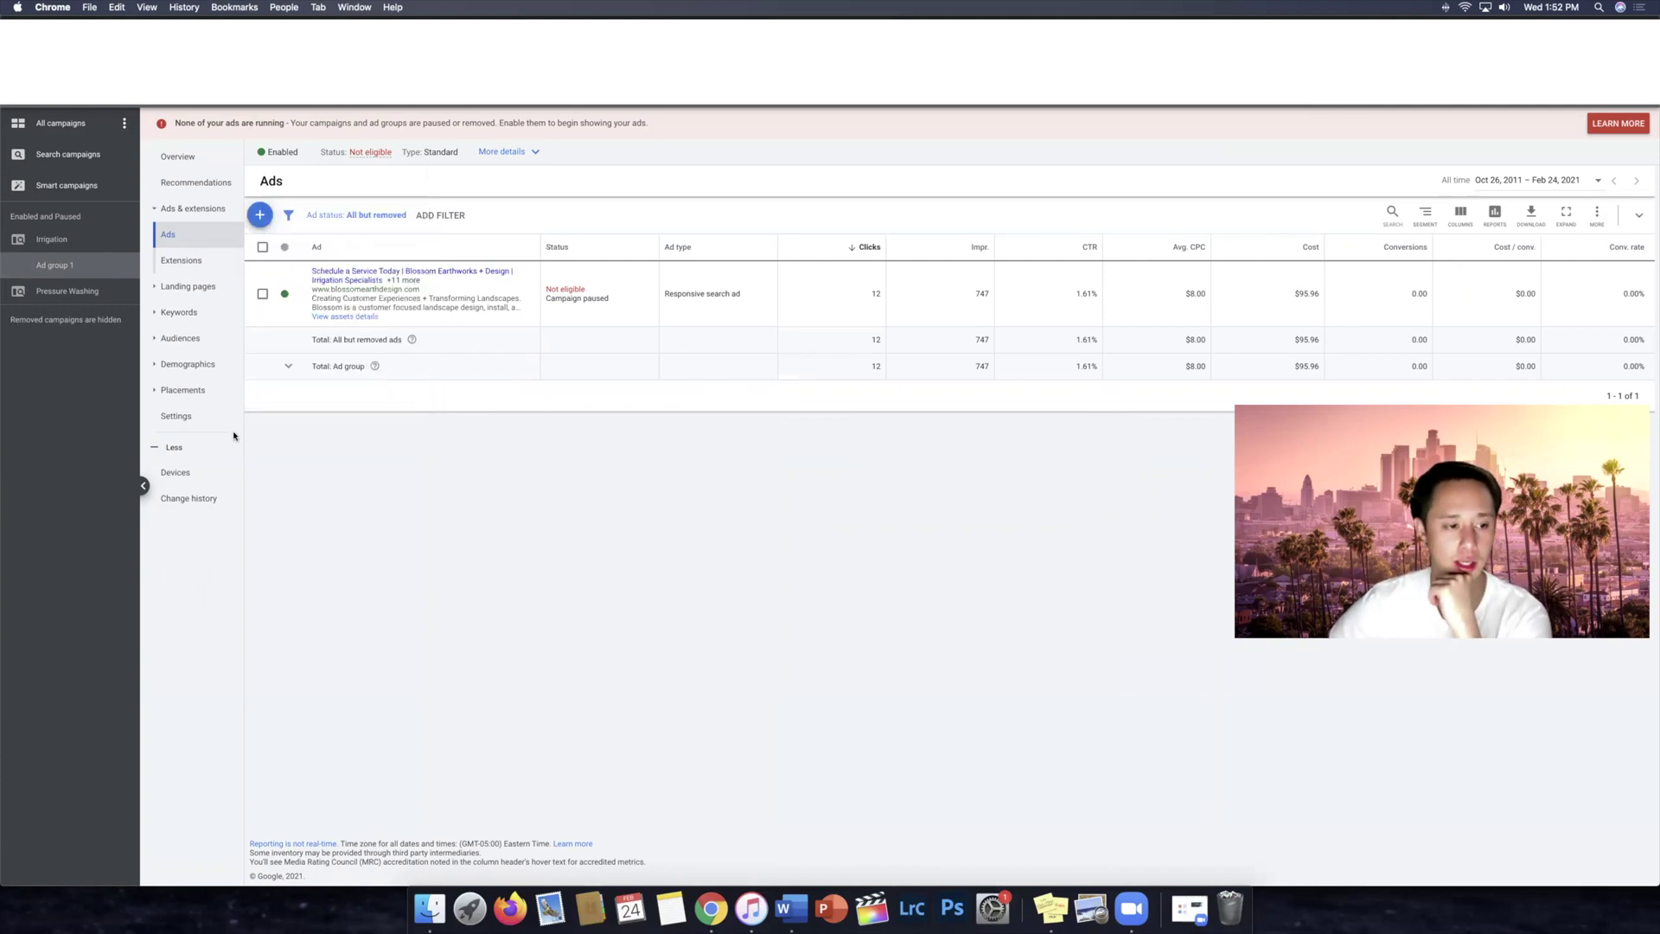
left_click(52, 239)
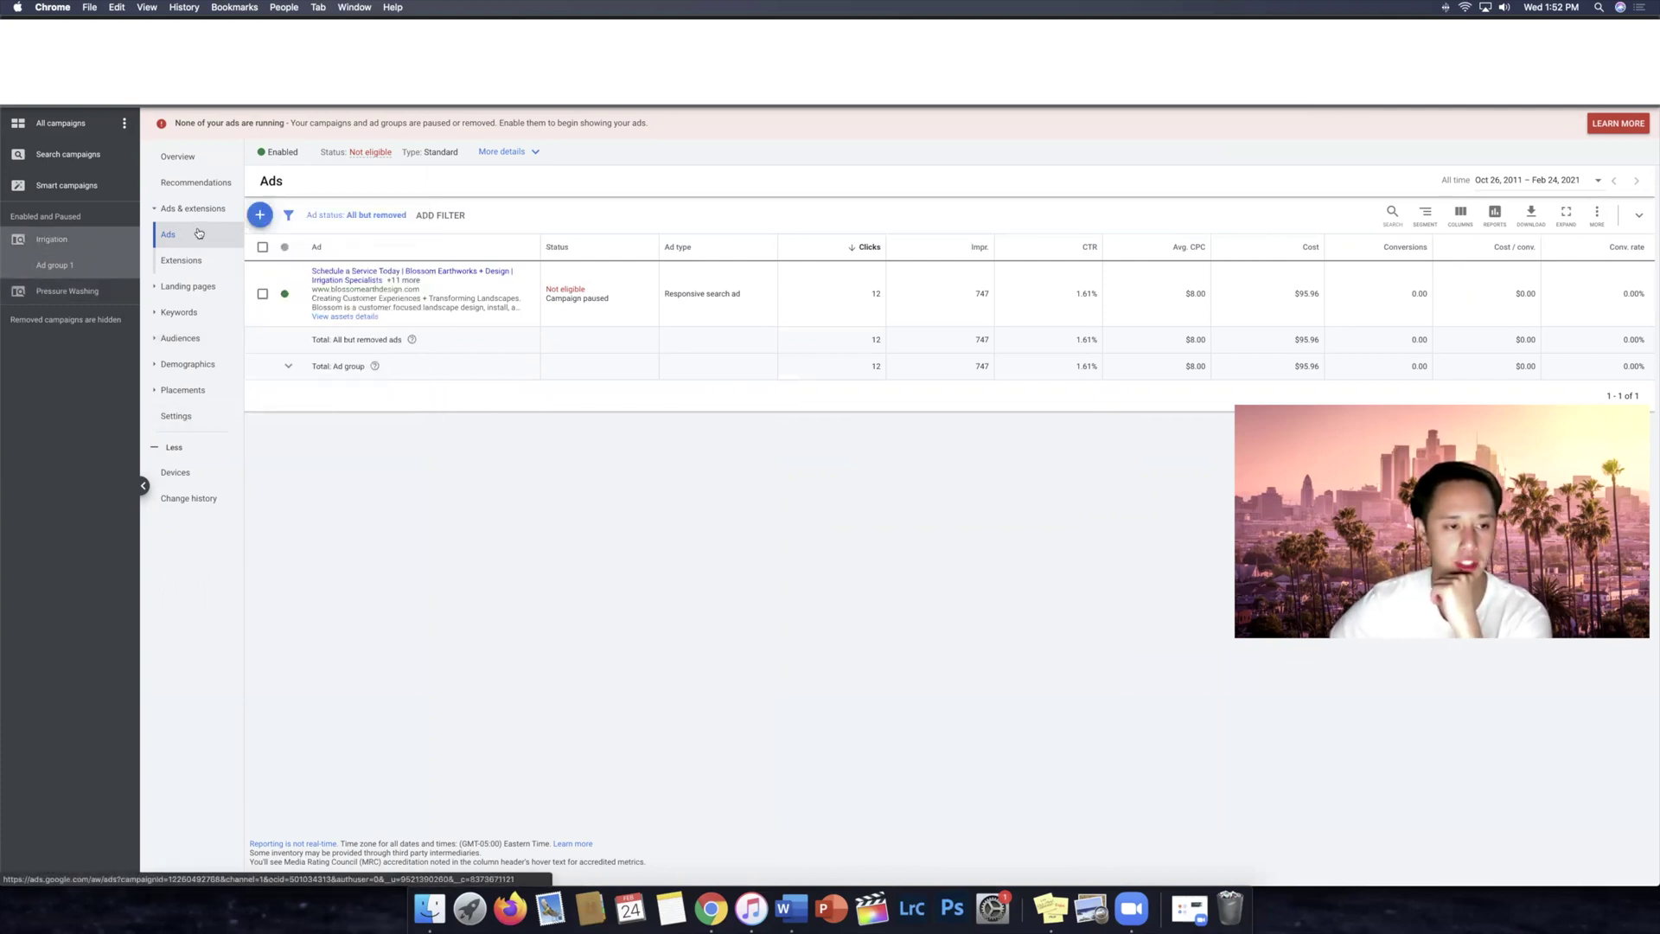
left_click(260, 214)
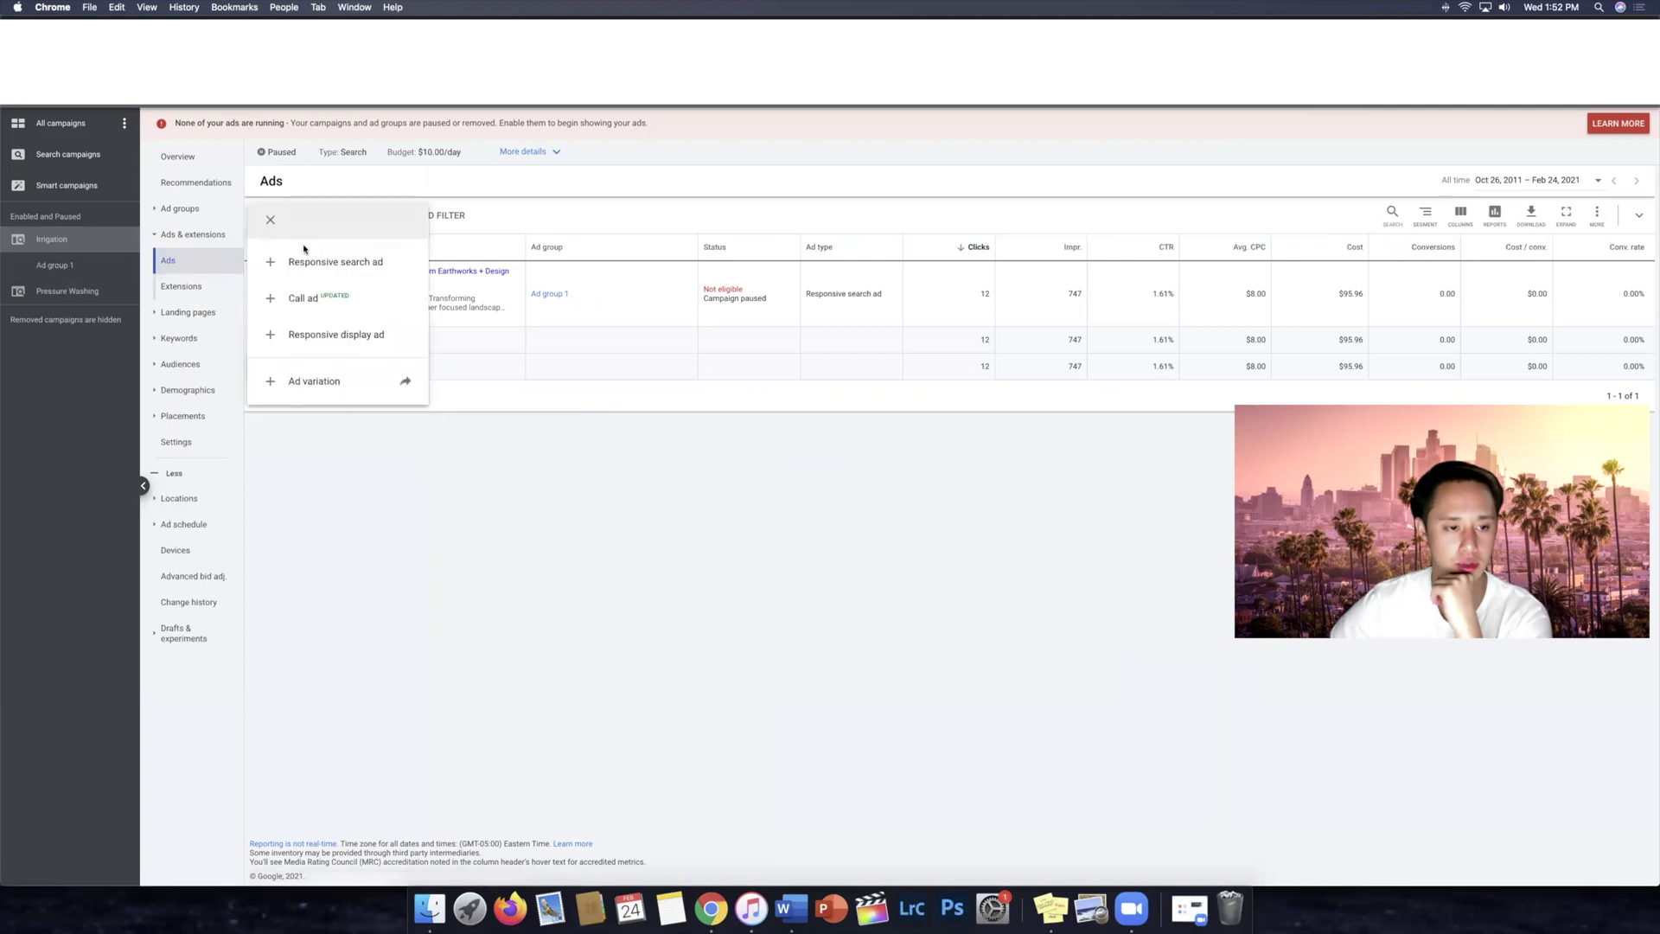
left_click(522, 546)
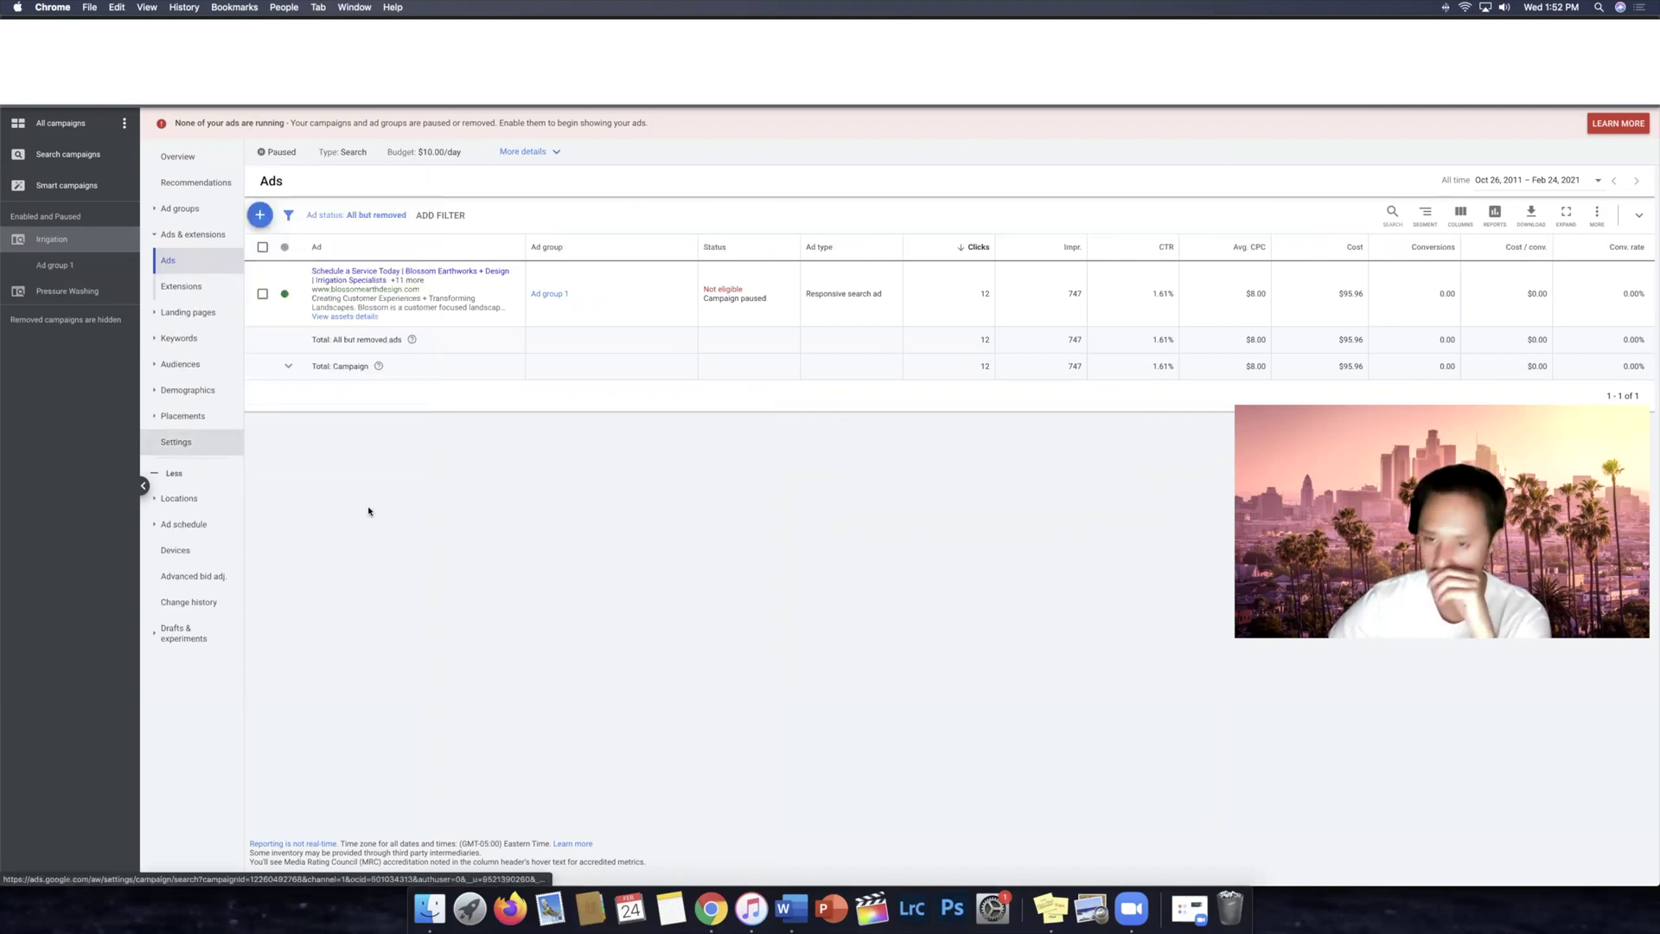
Step: Set the Irrigation campaign's goal to Website traffic and recheck the ad types offered for the campaign and Ad group 1
left_click(794, 272)
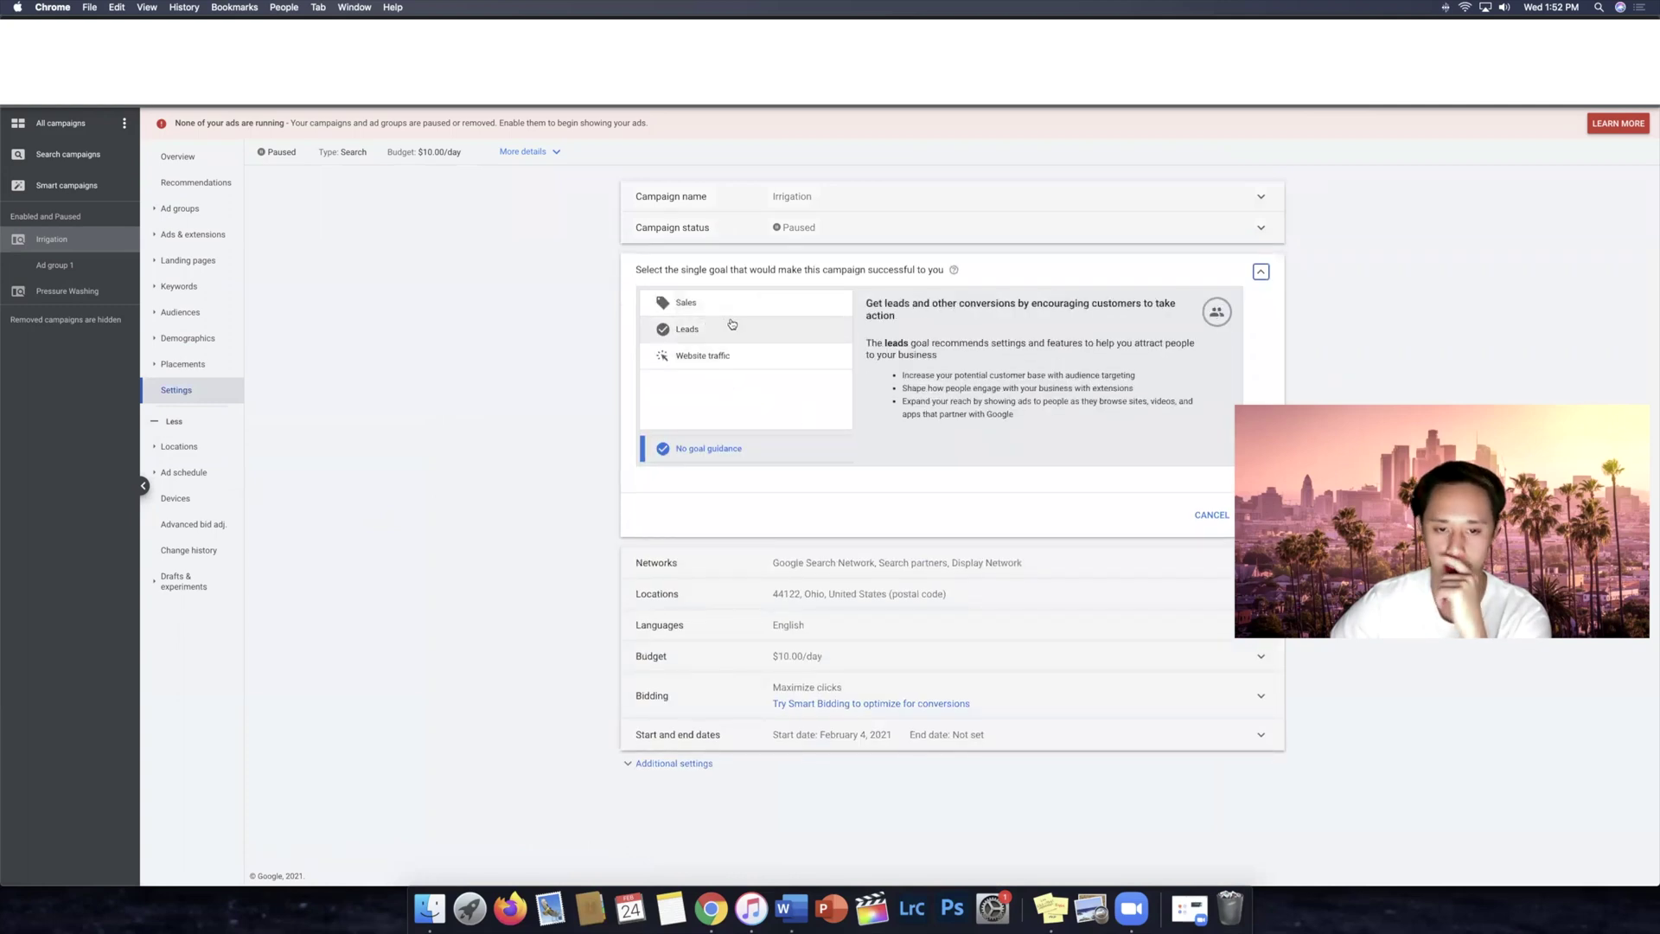
left_click(702, 355)
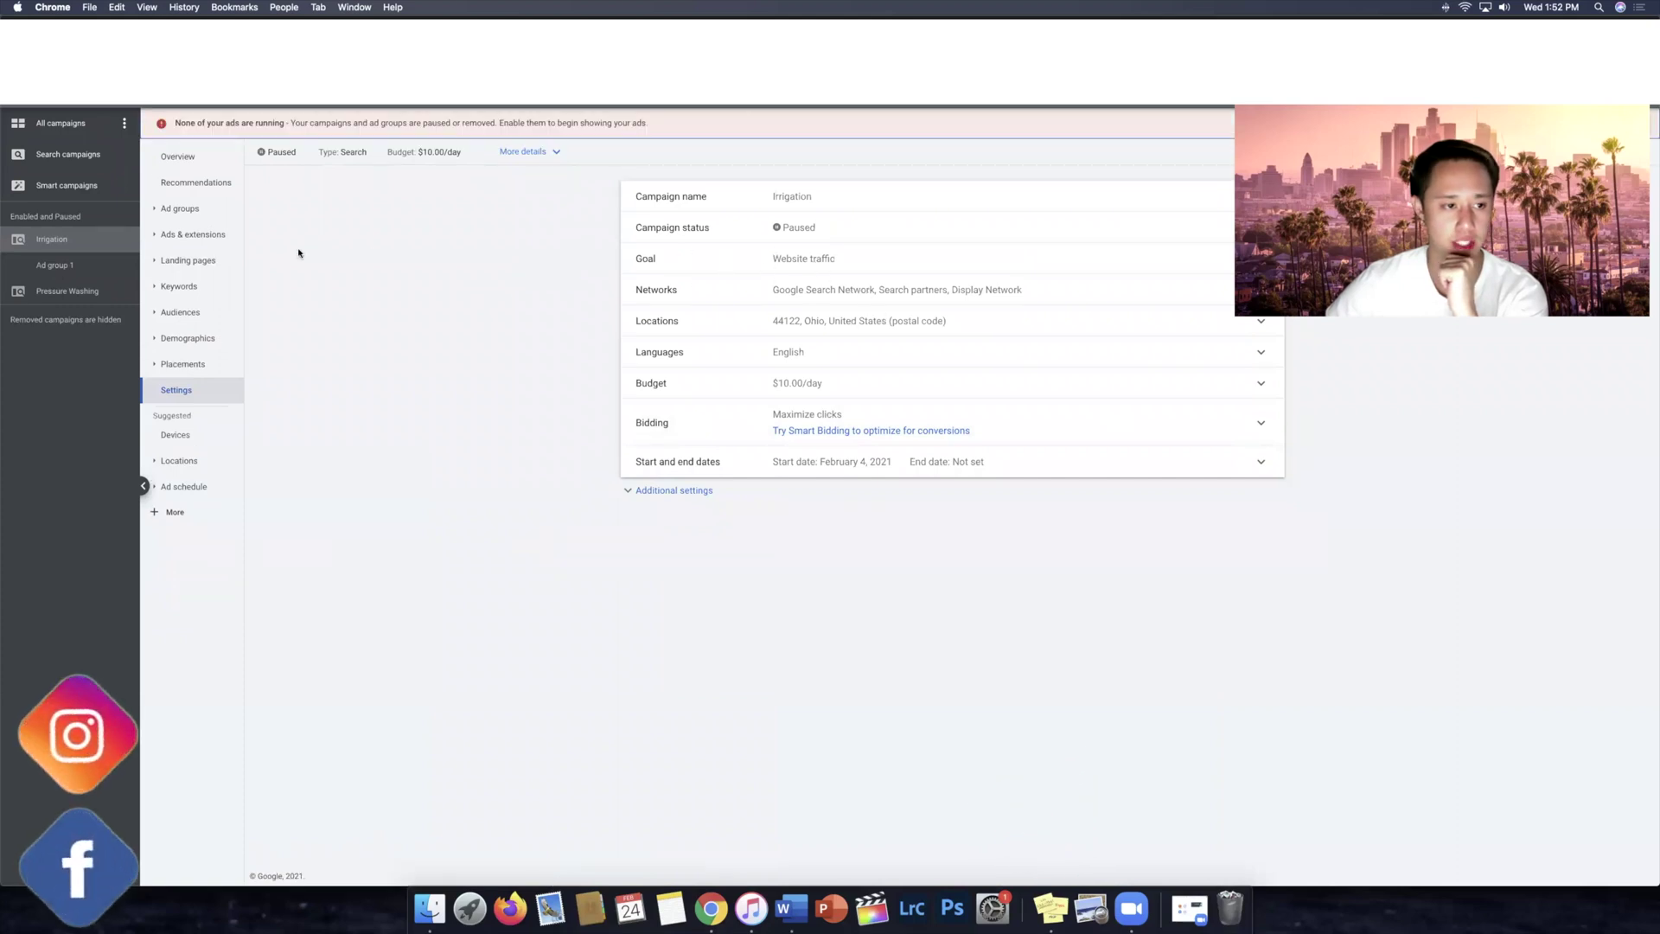
left_click(193, 235)
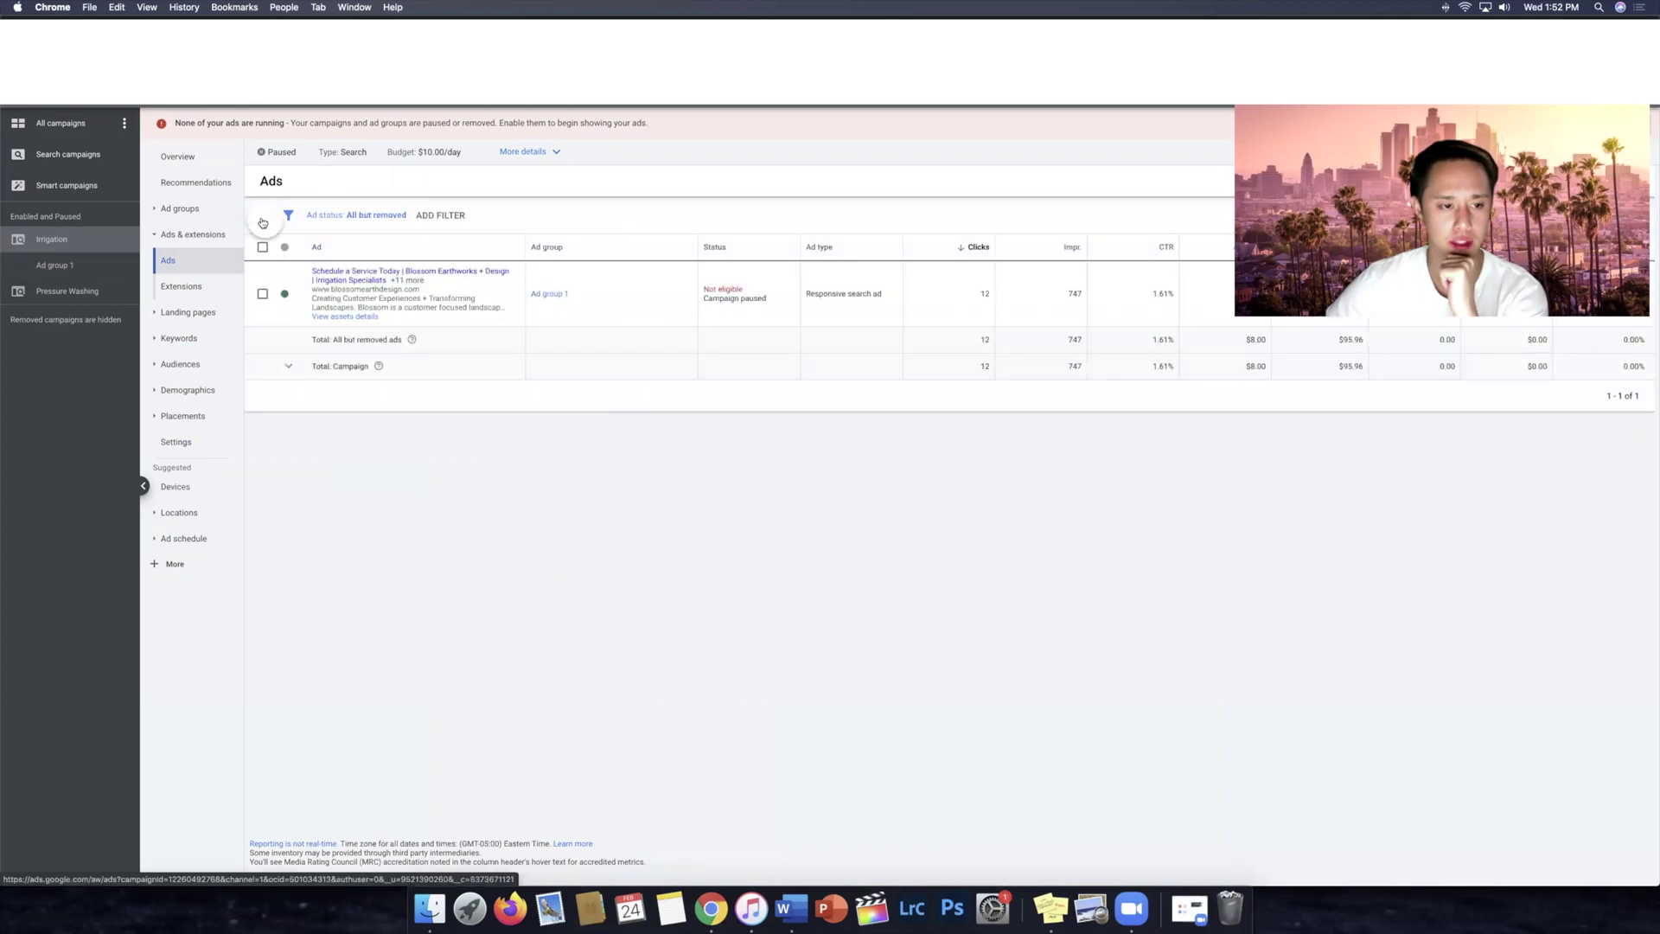
left_click(263, 222)
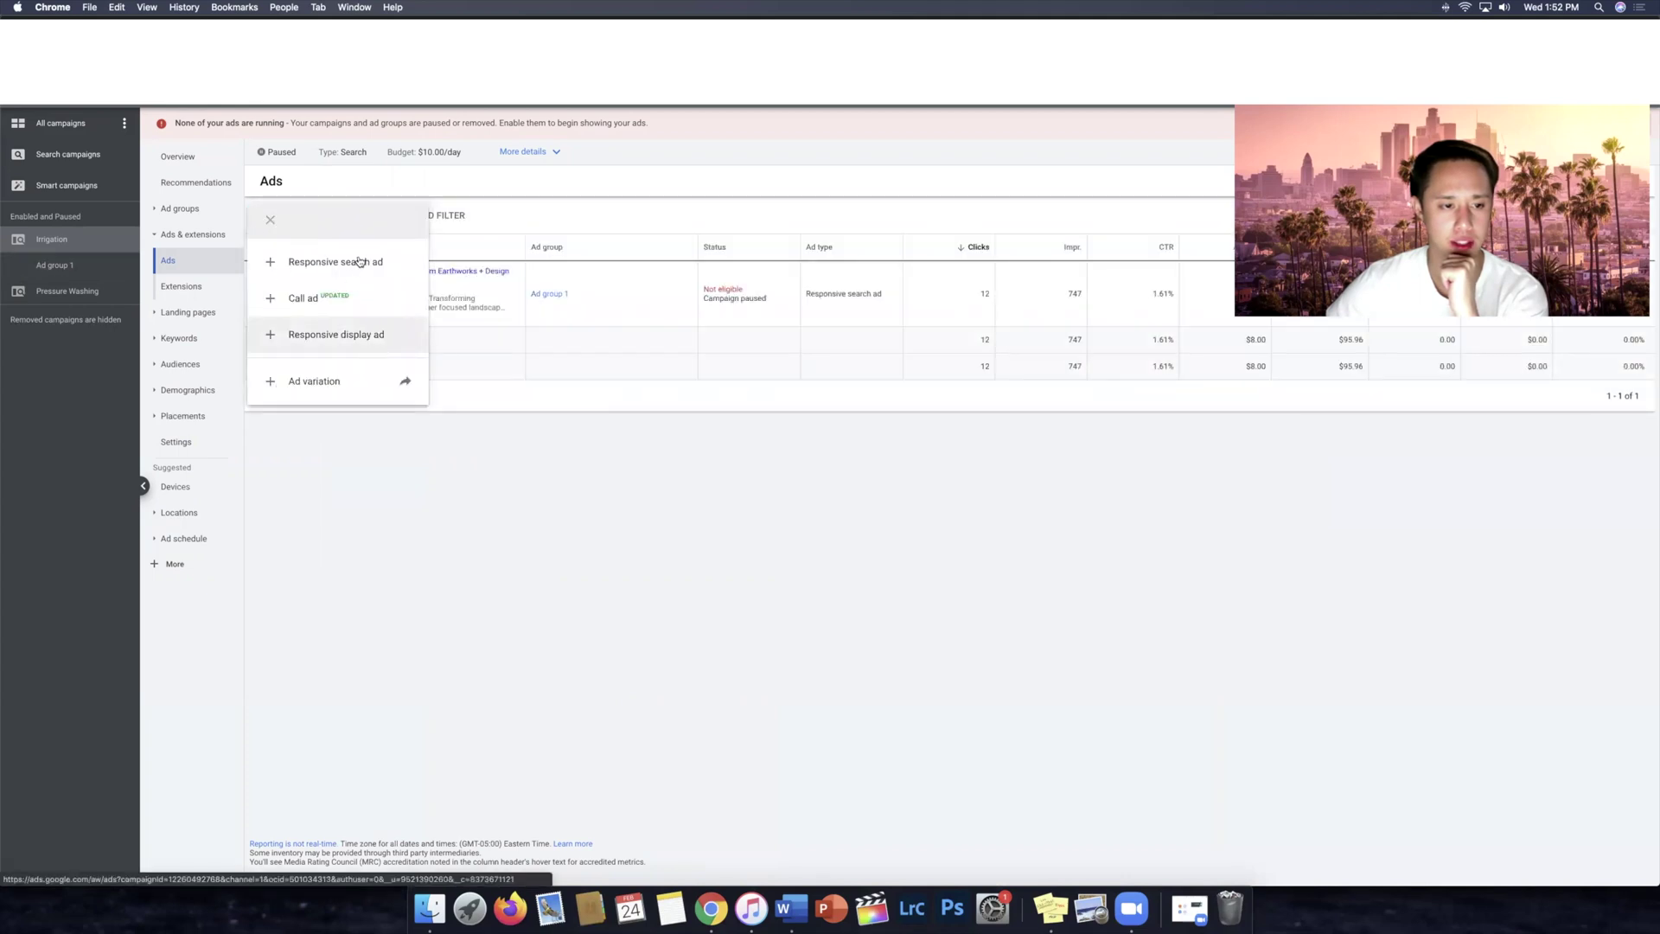
left_click(751, 533)
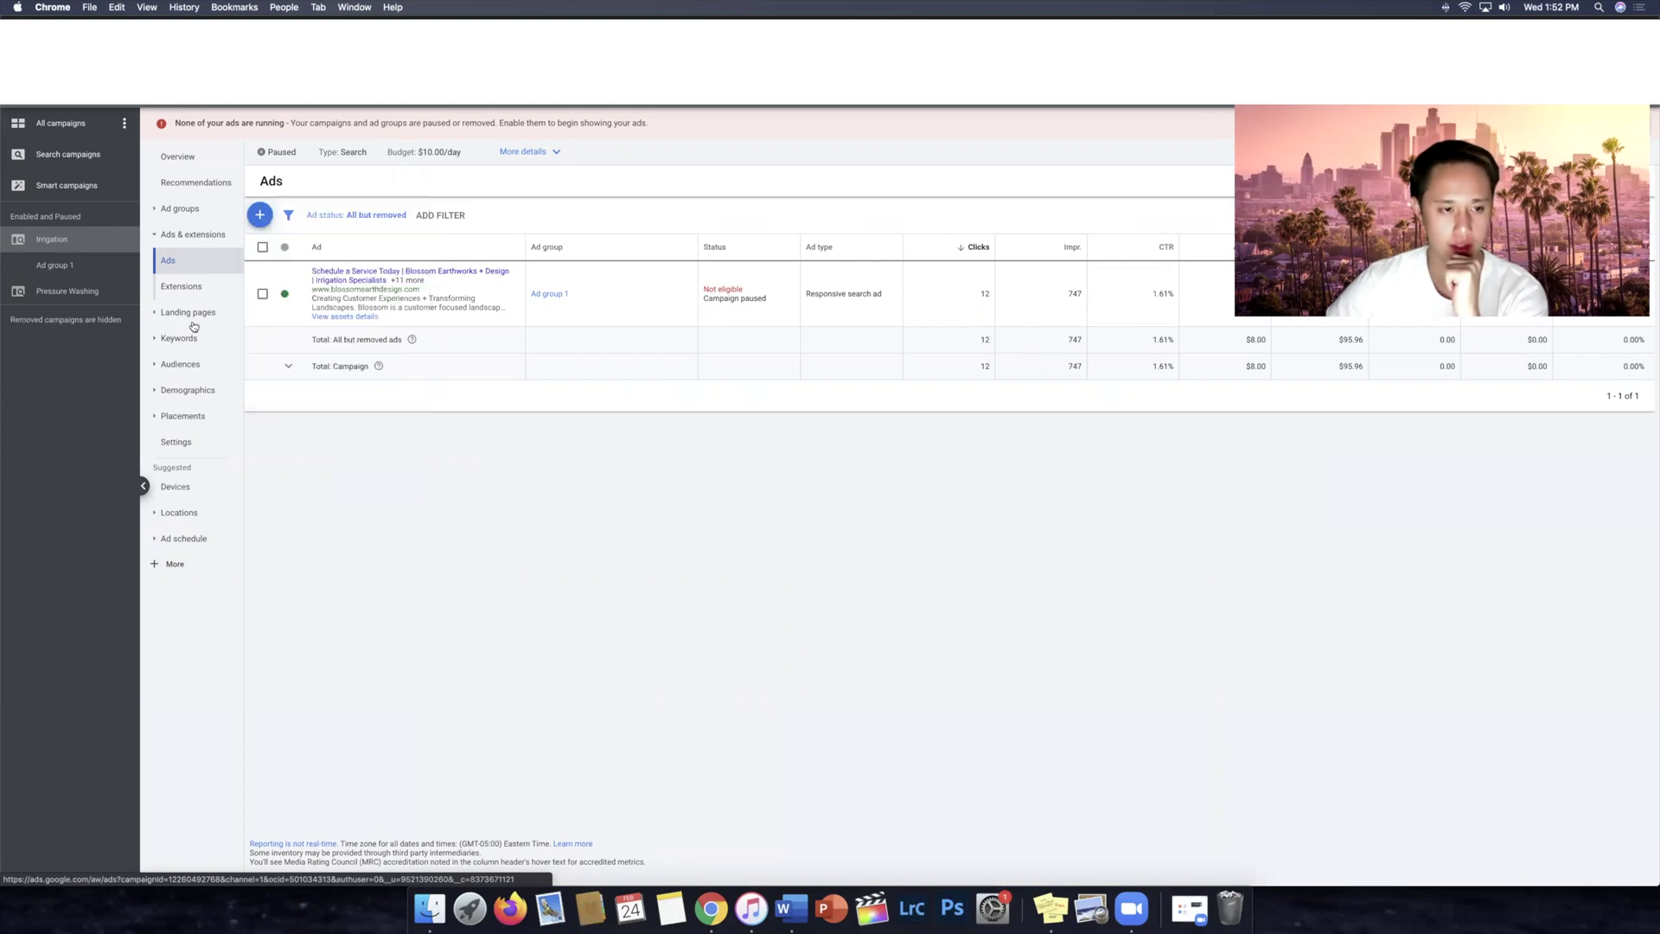
left_click(89, 271)
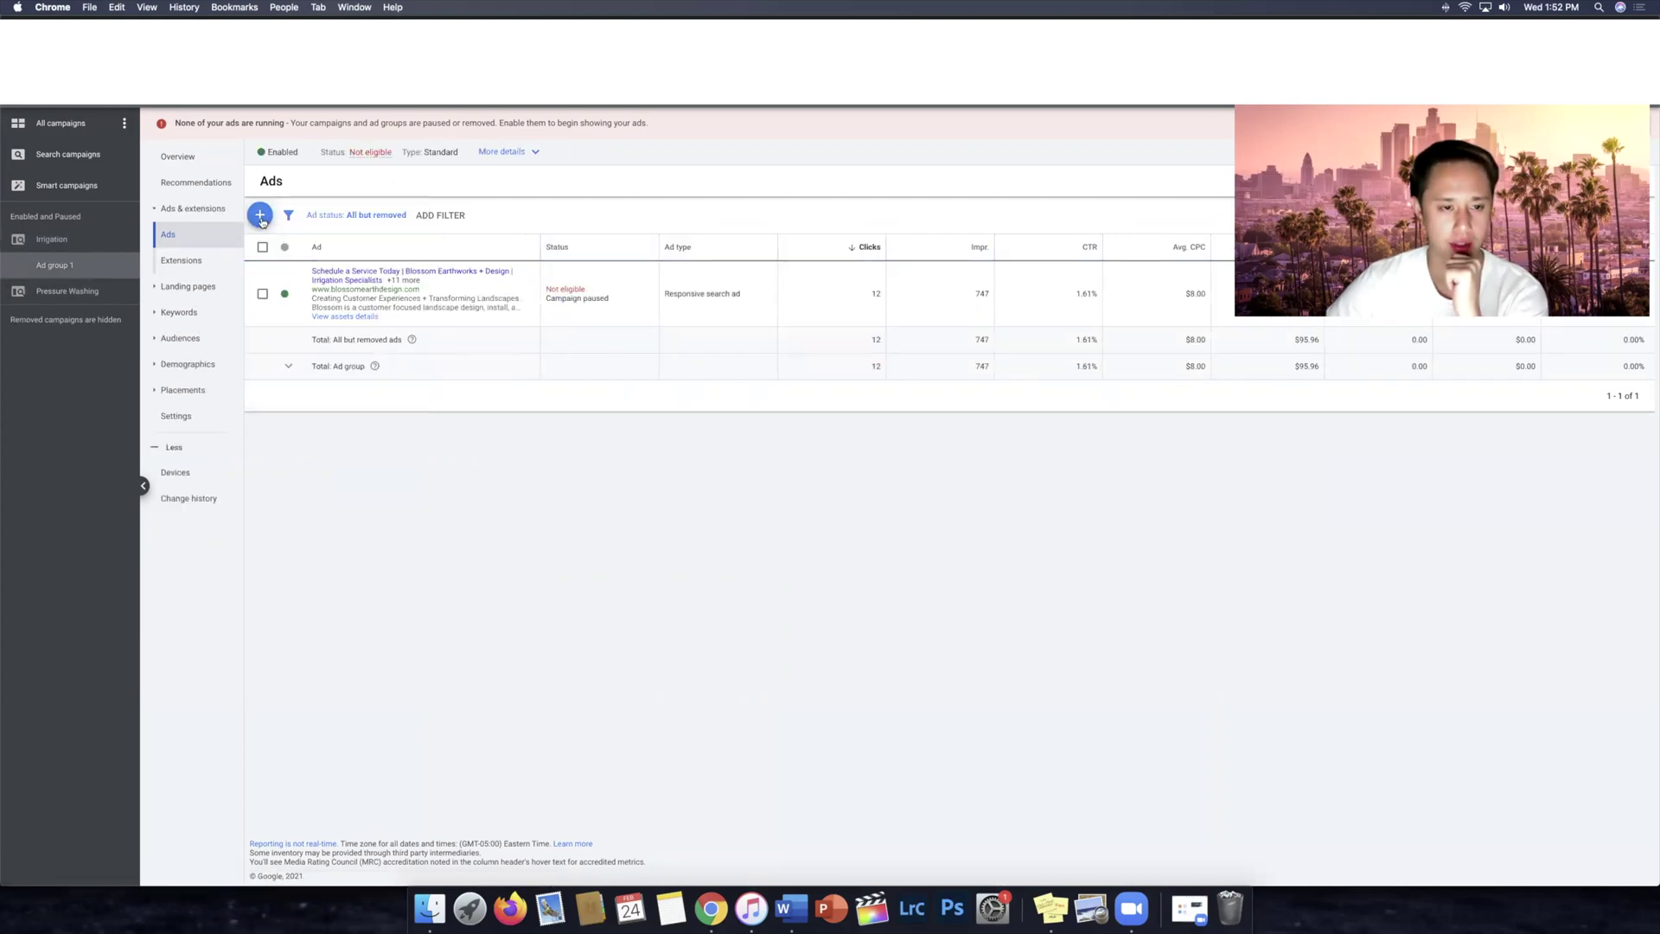
left_click(260, 216)
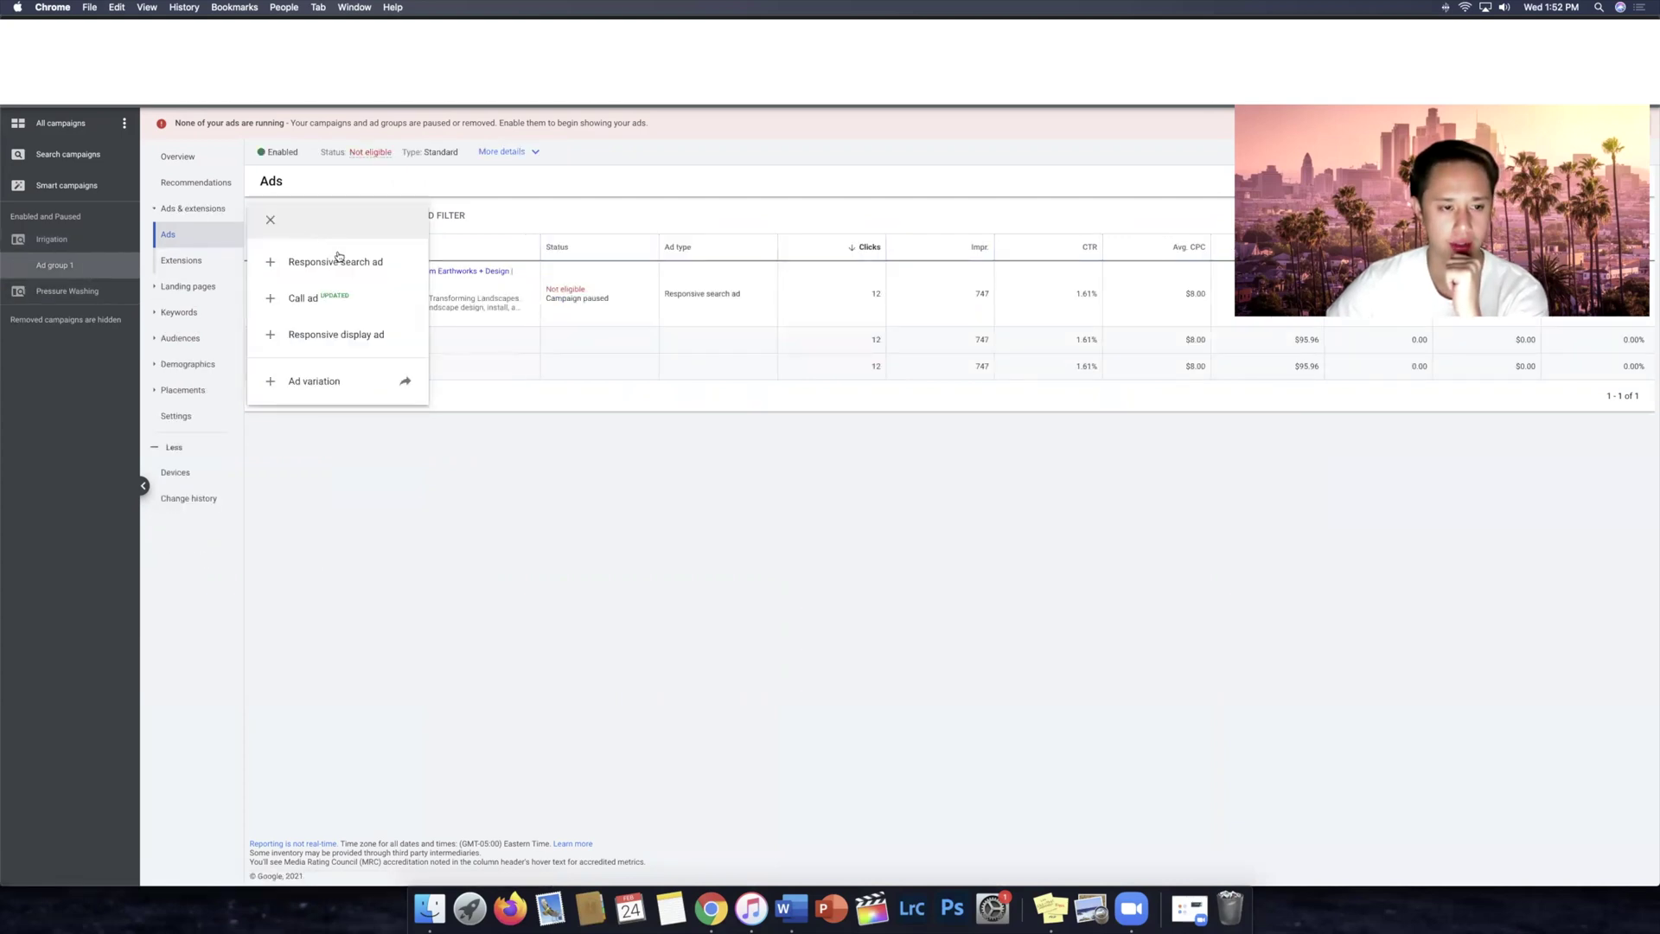
left_click(488, 499)
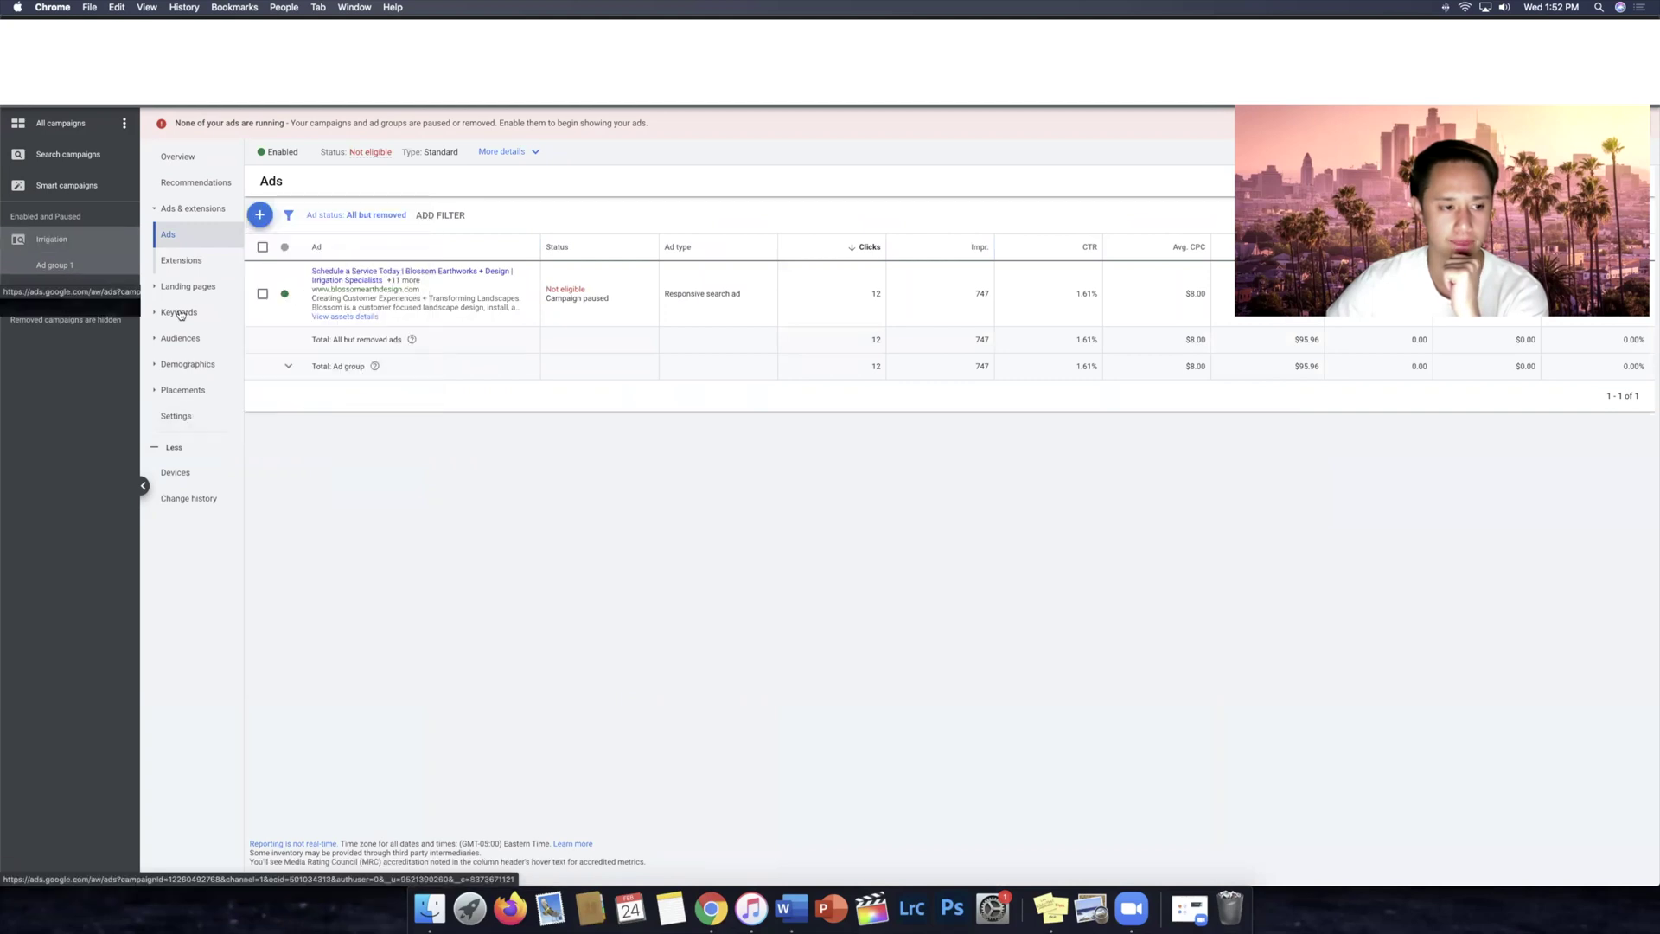
Step: Set the Irrigation campaign's goal to Leads and save the setting
left_click(224, 416)
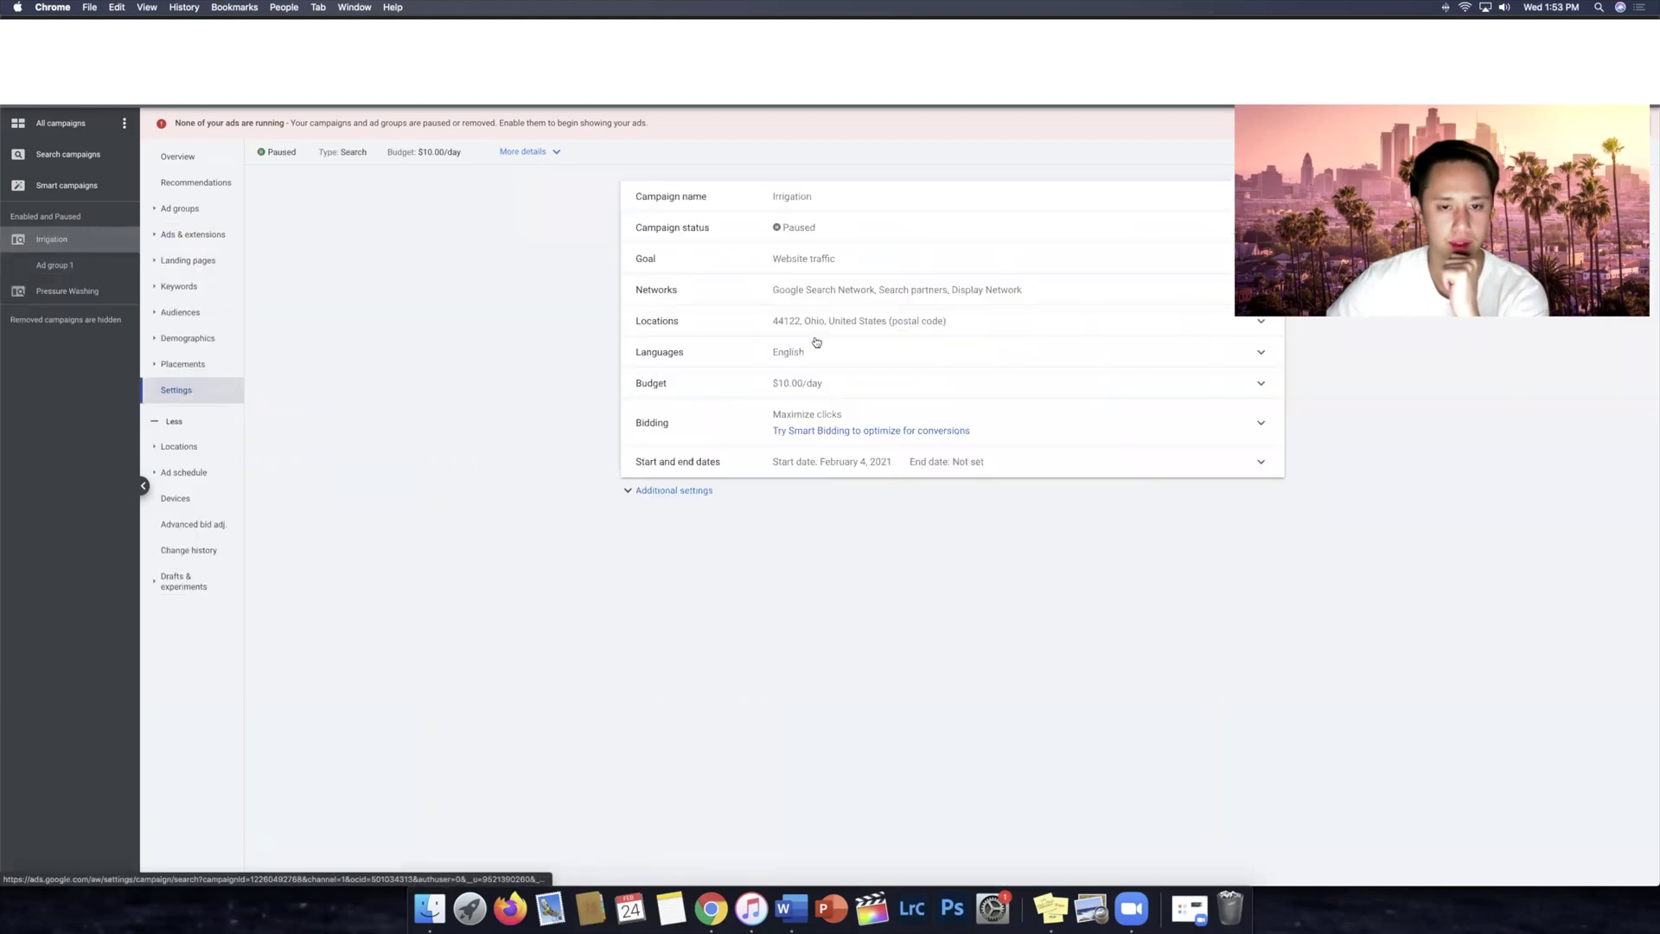
left_click(843, 265)
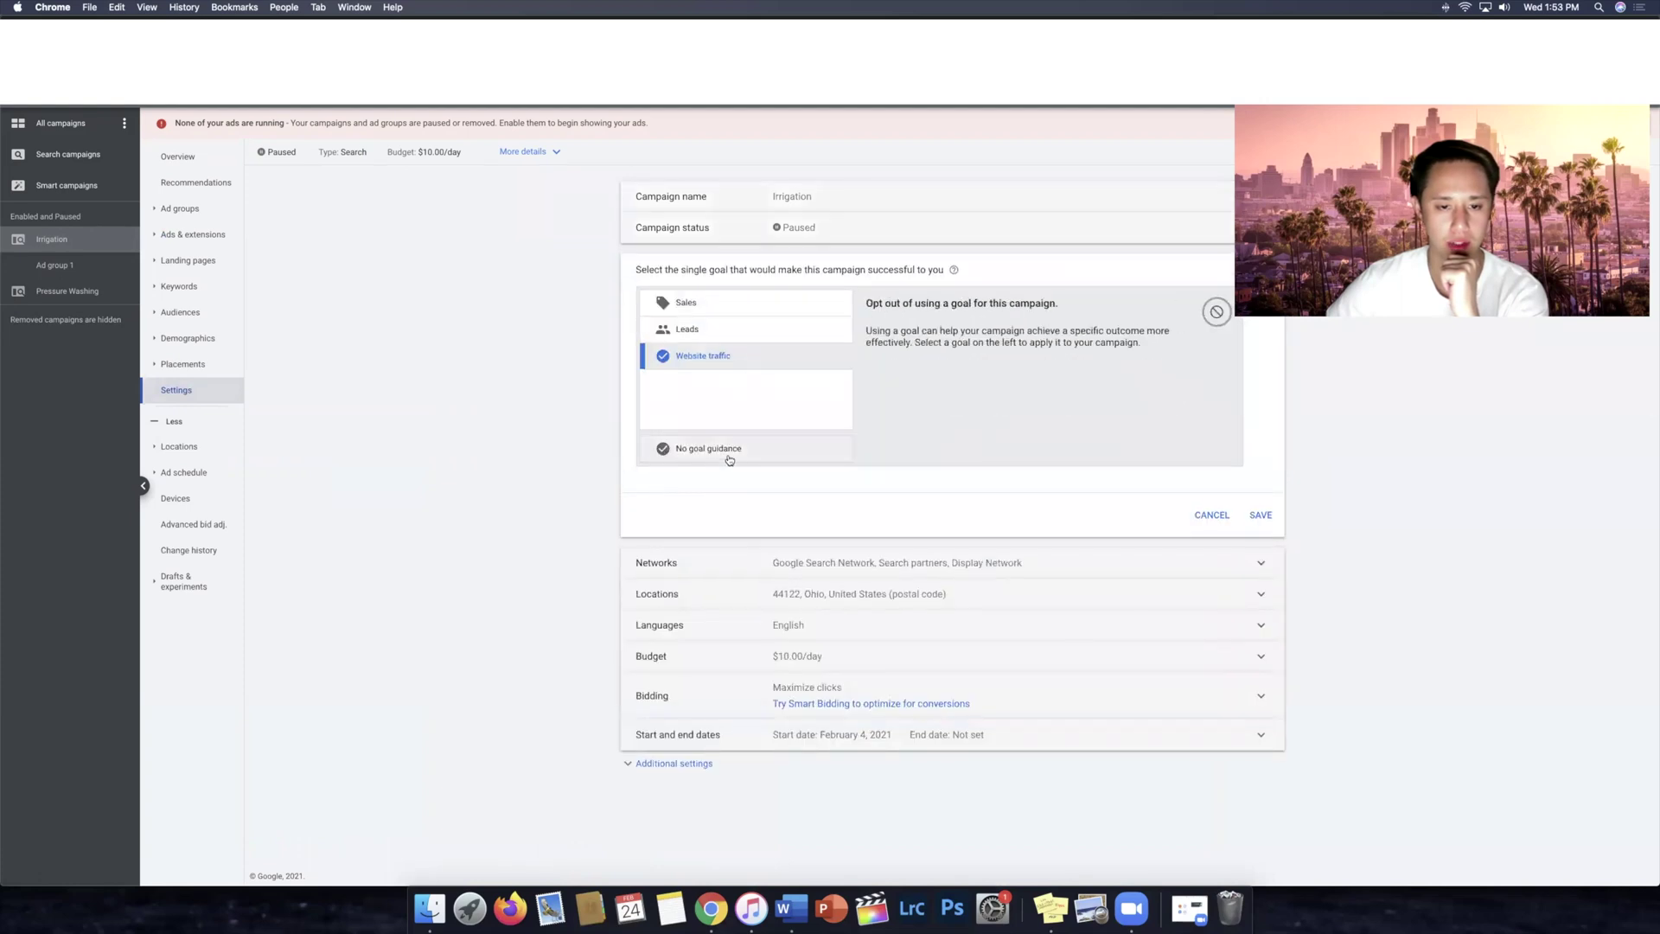
left_click(708, 330)
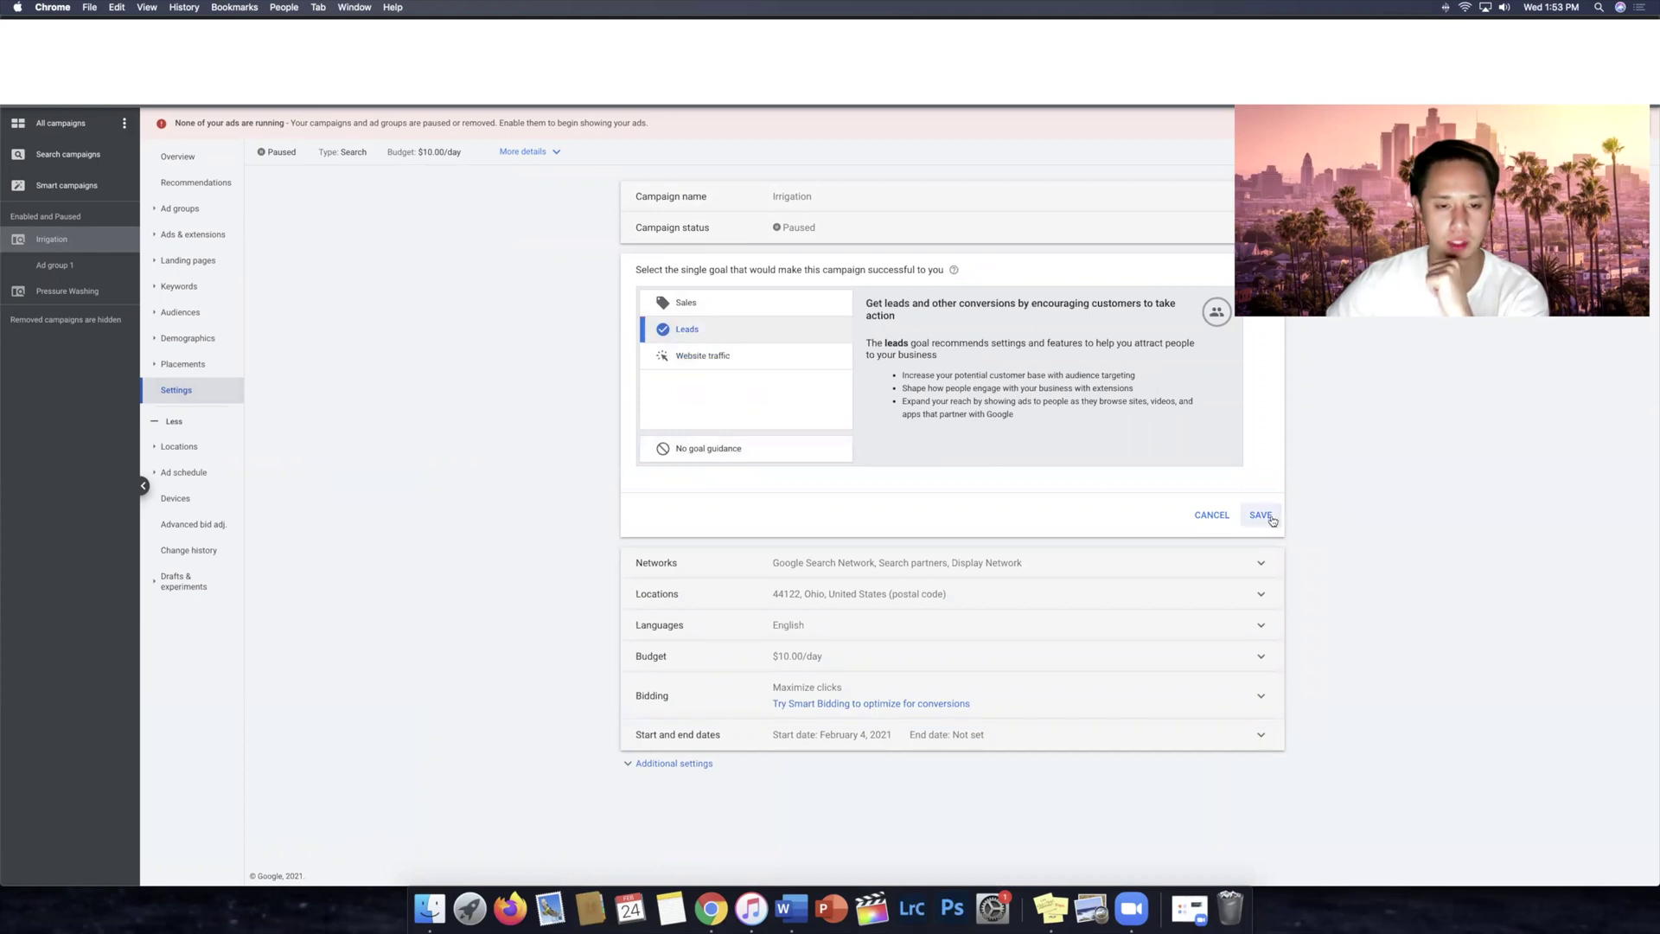
left_click(1269, 517)
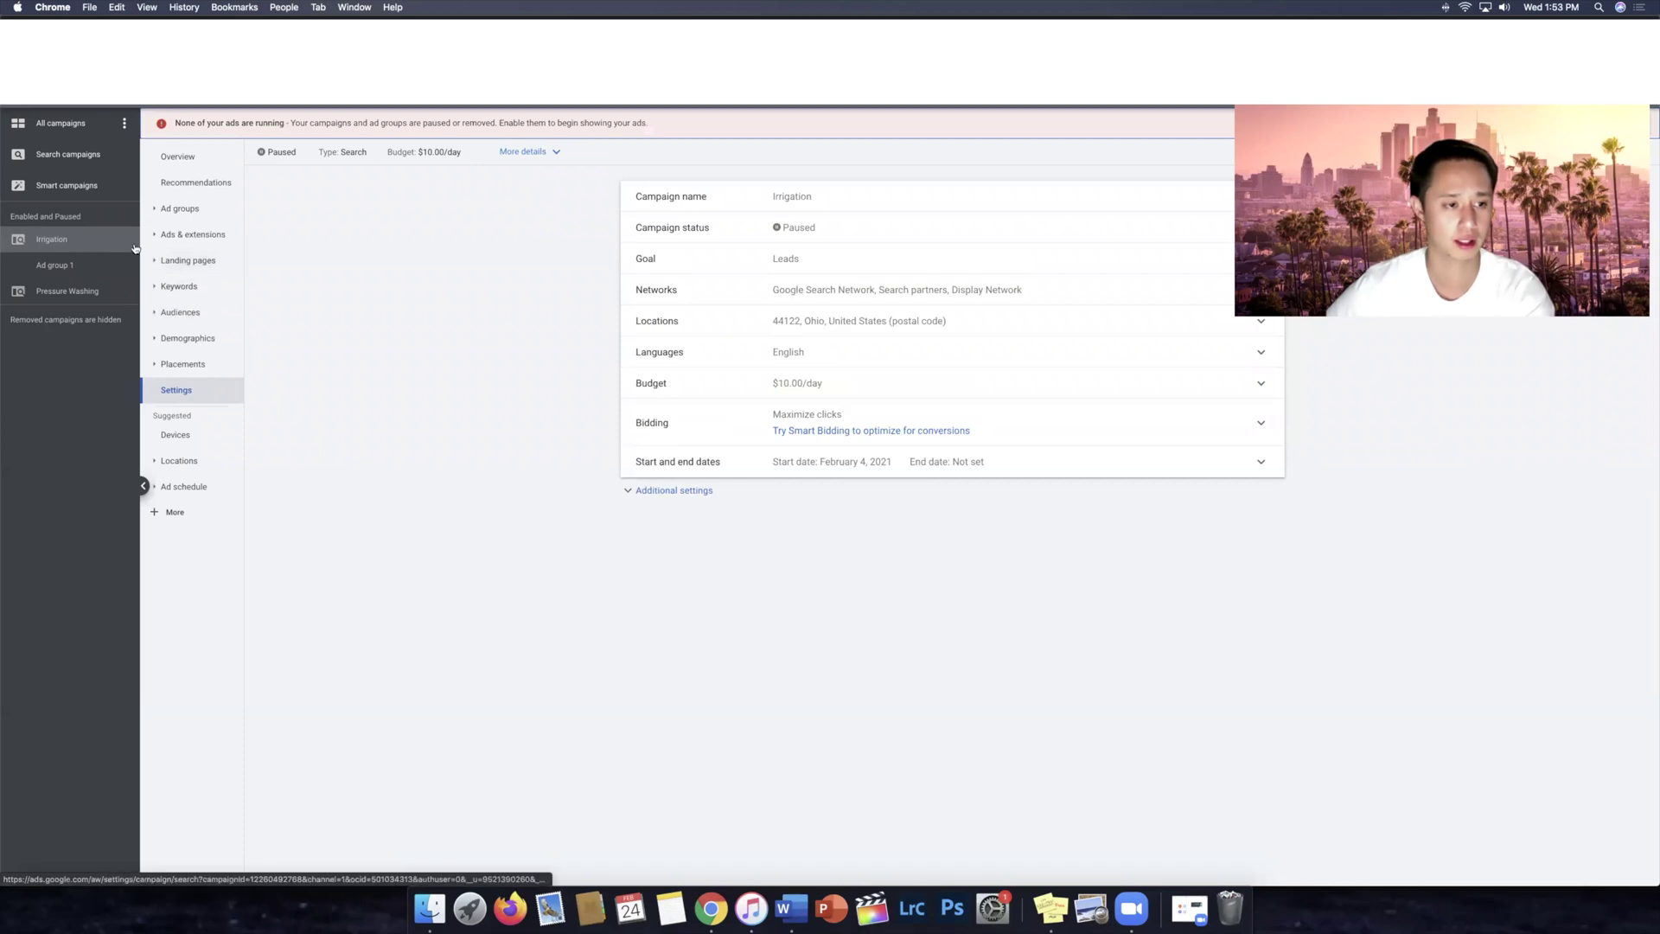
Step: Inspect the Irrigation campaign's new ad types, open the ad variation setup form, and leave it without creating a variation
left_click(257, 248)
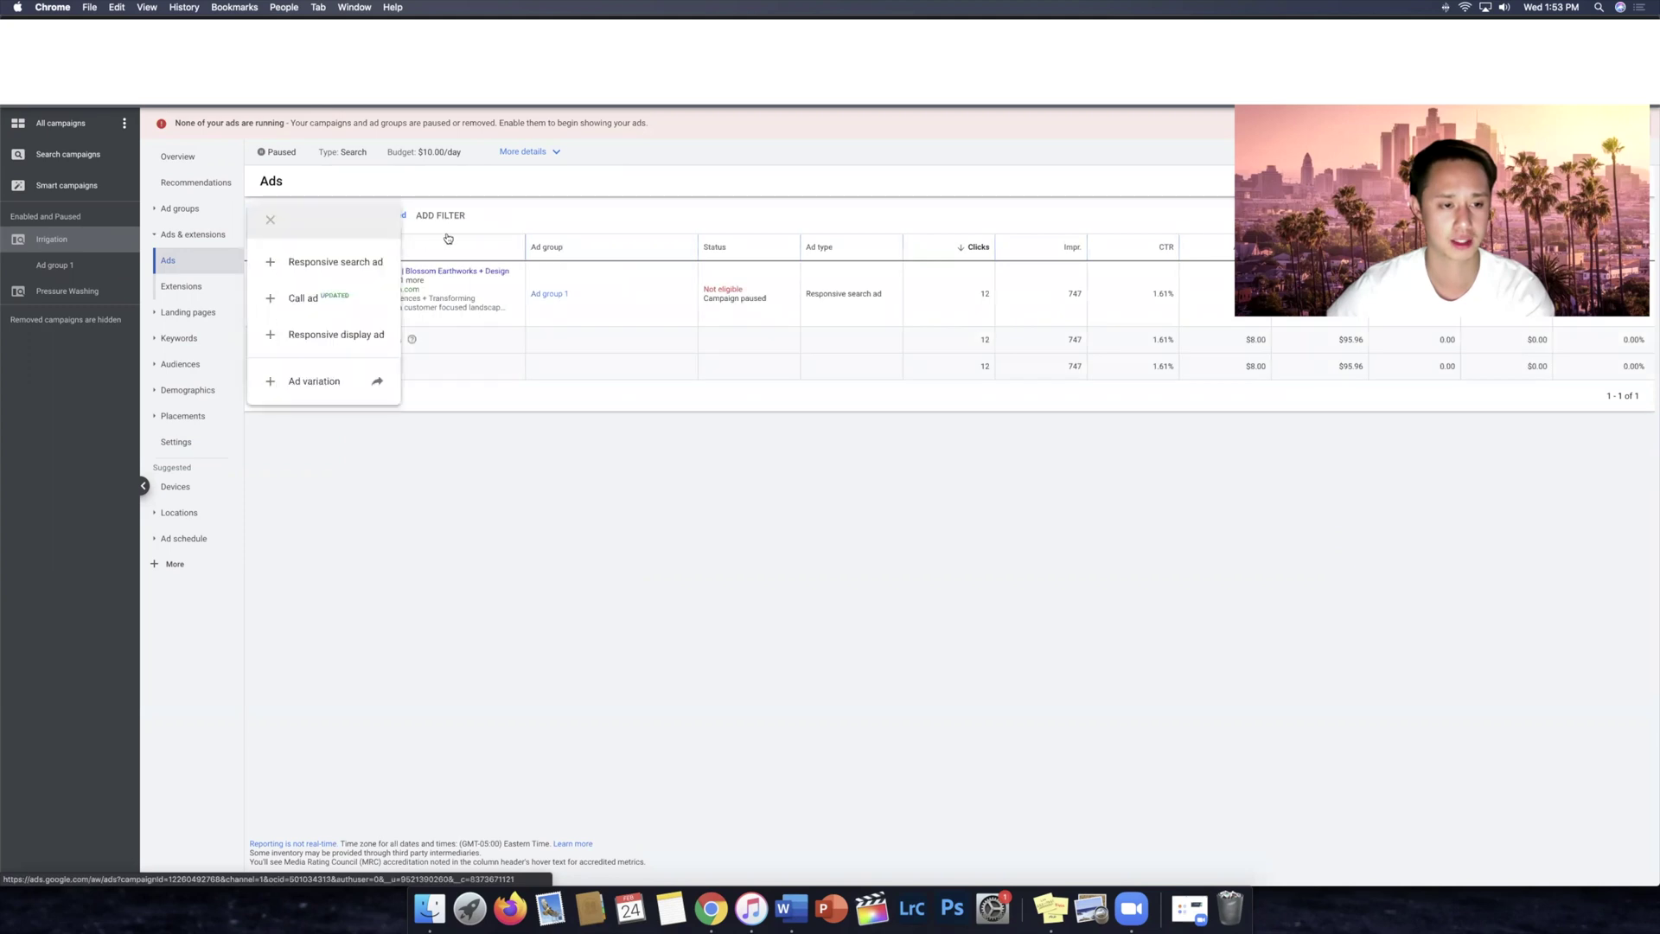
left_click(353, 391)
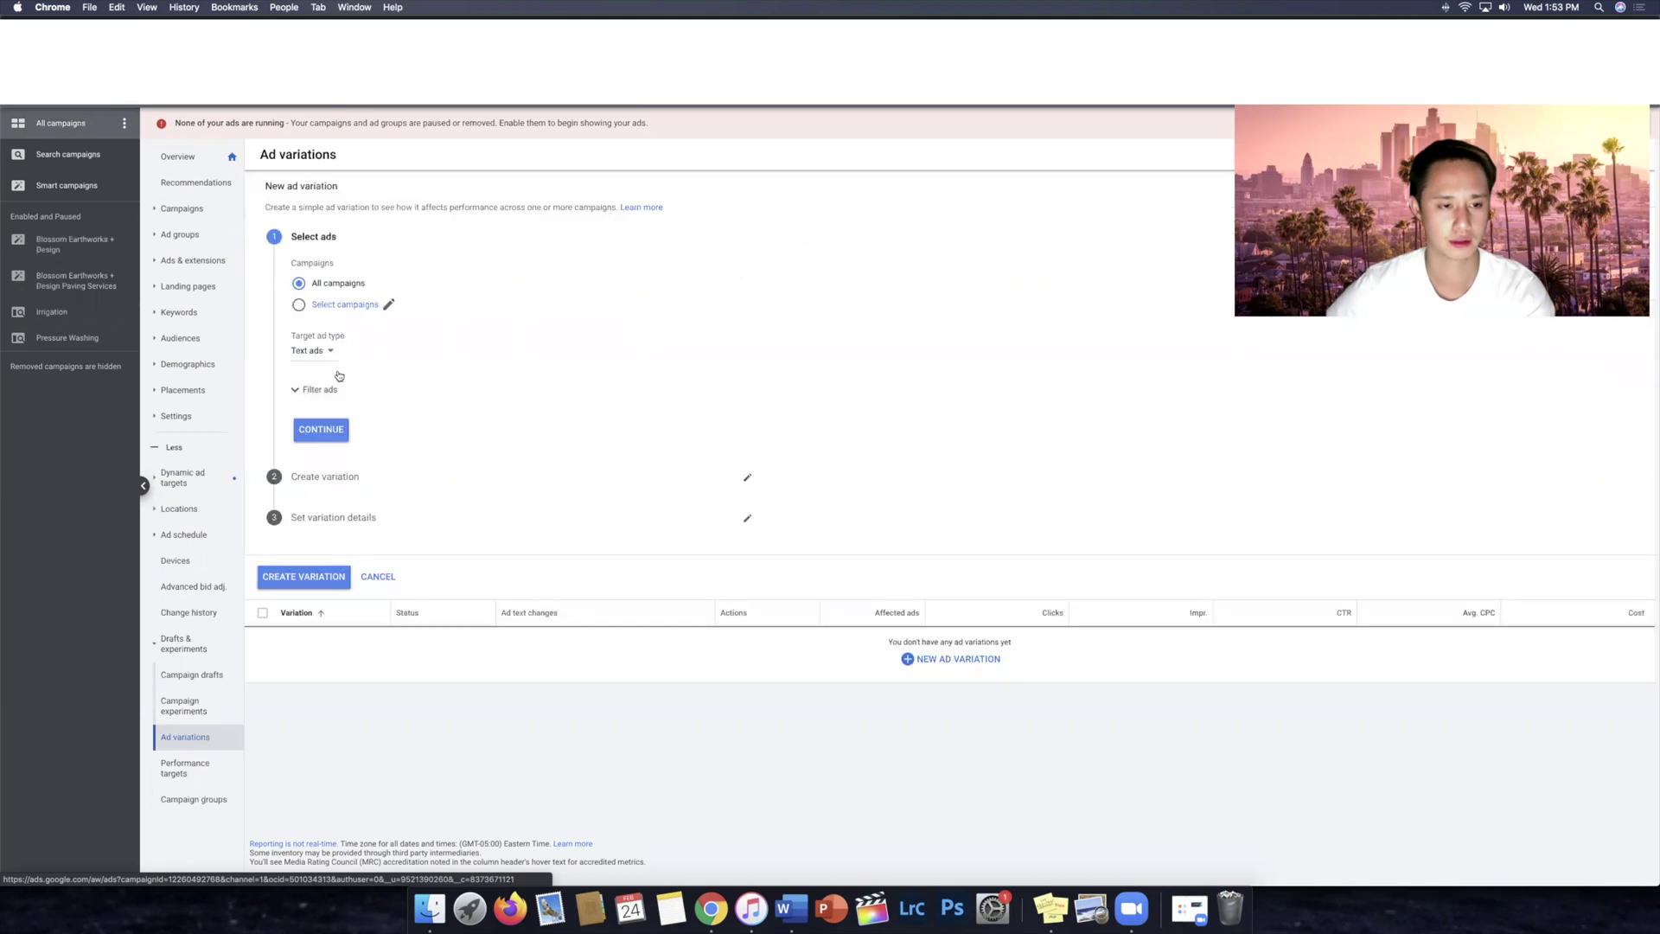
left_click(381, 575)
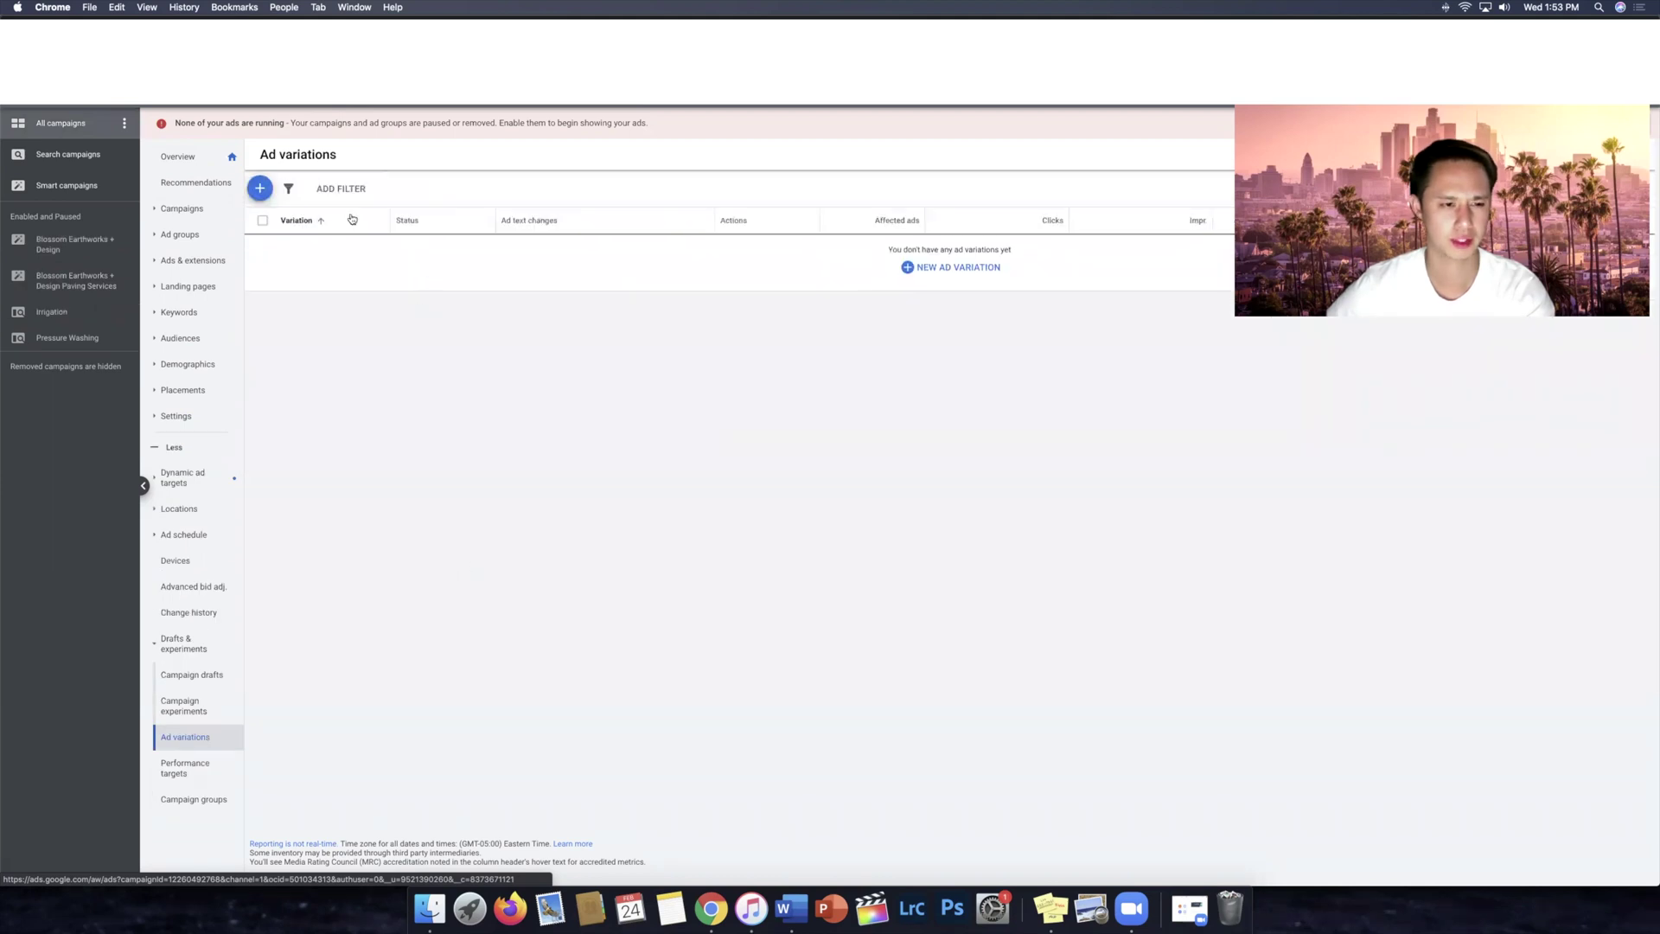
Step: Open the account-wide ads list and review the ad type of each ad, including the Pressure Washing campaign's expanded text ad
left_click(185, 172)
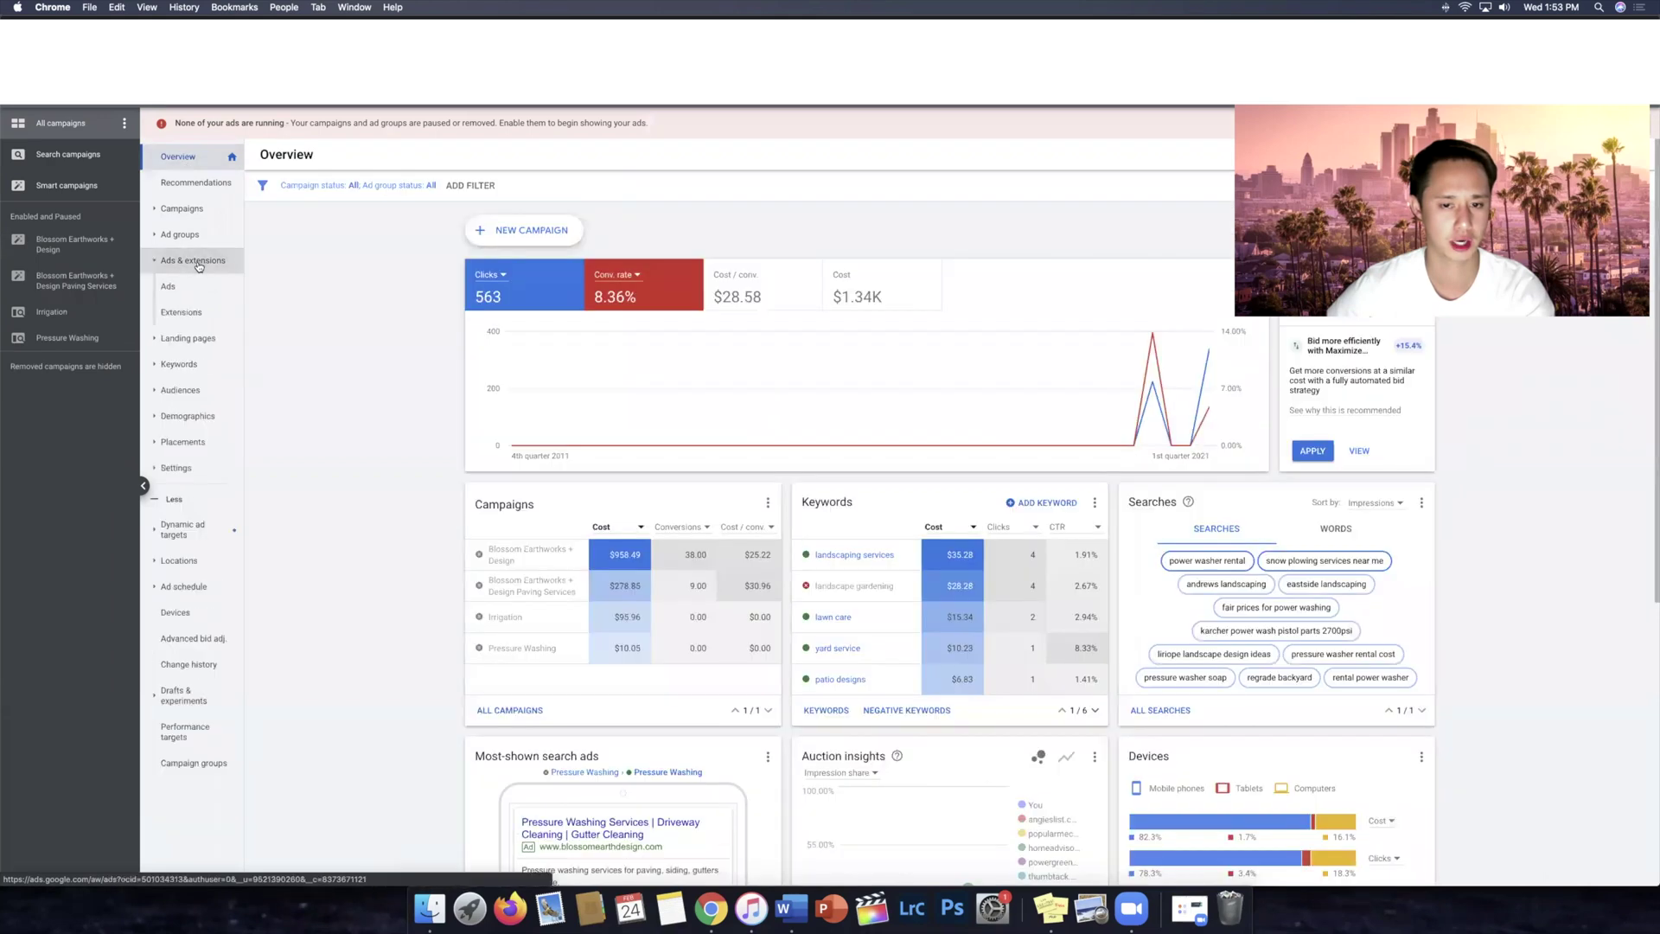
left_click(208, 286)
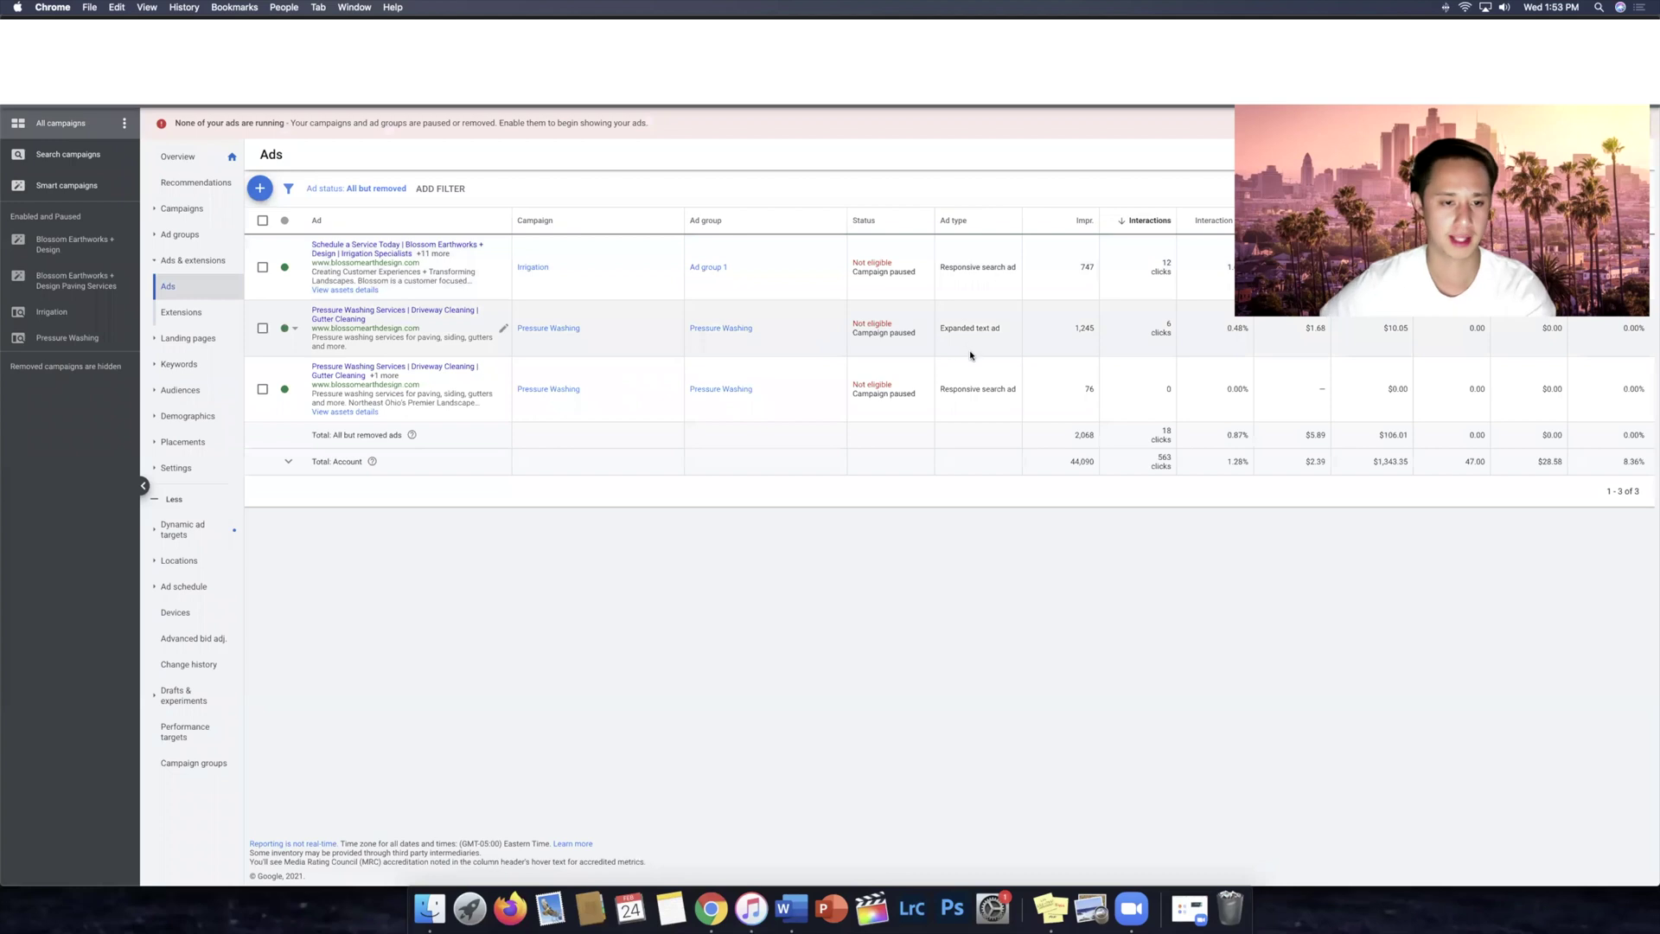
left_click_drag(1009, 329, 952, 328)
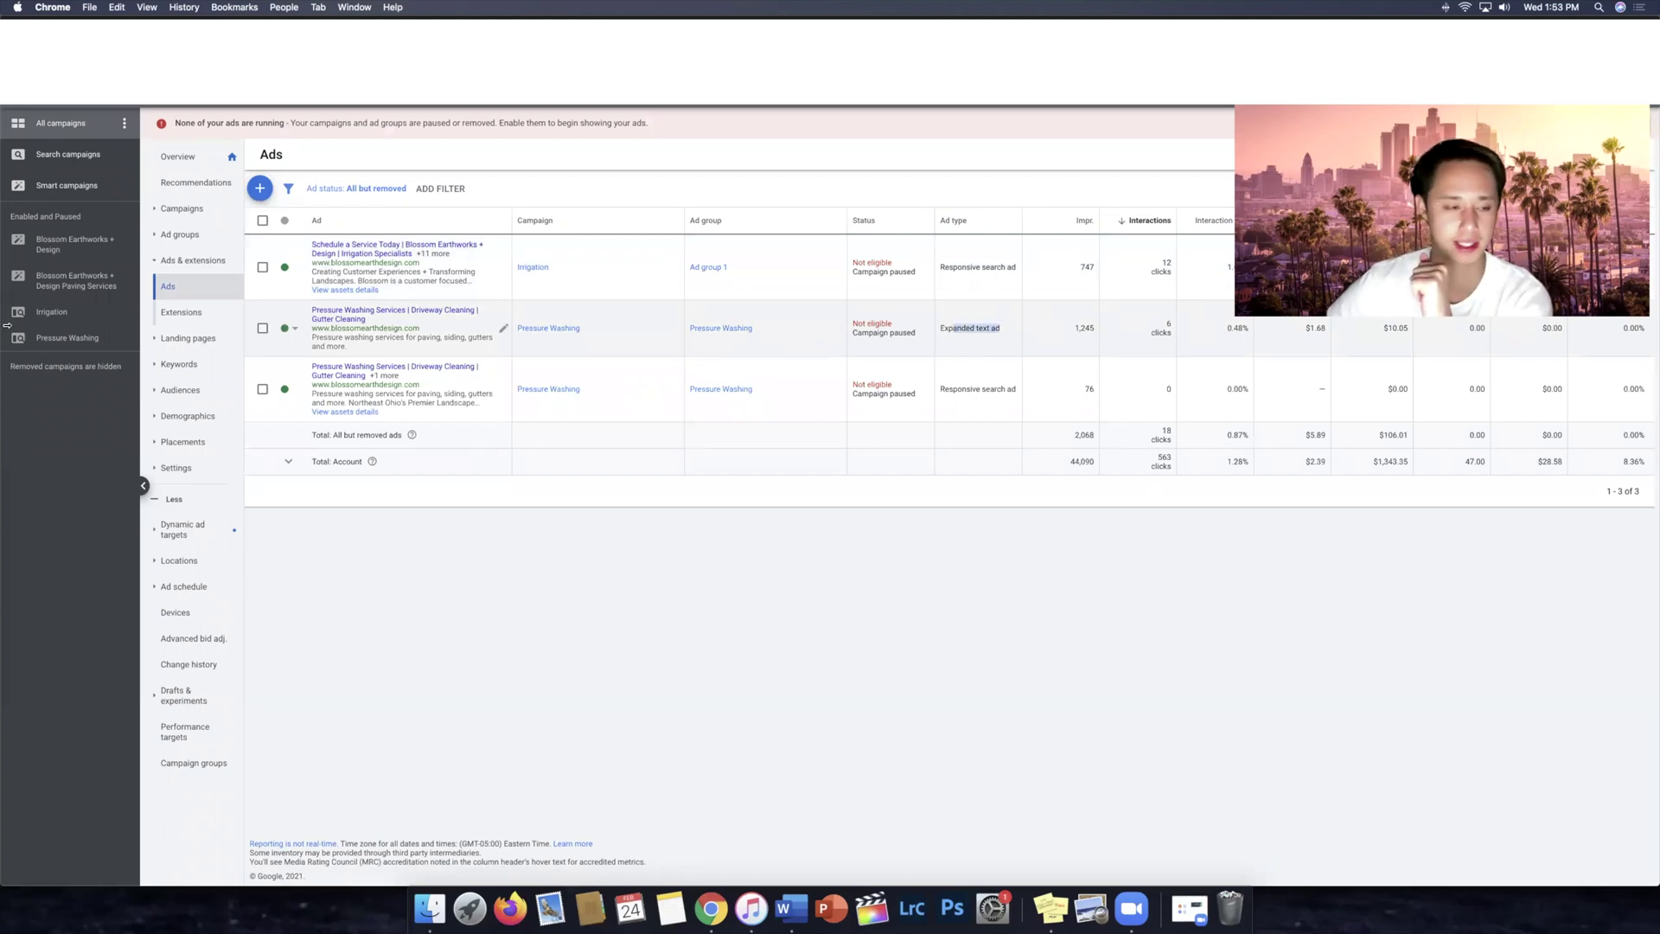
Step: Check the new ad types offered for the Pressure Washing campaign and the edit options available for its expanded text ad
left_click(73, 341)
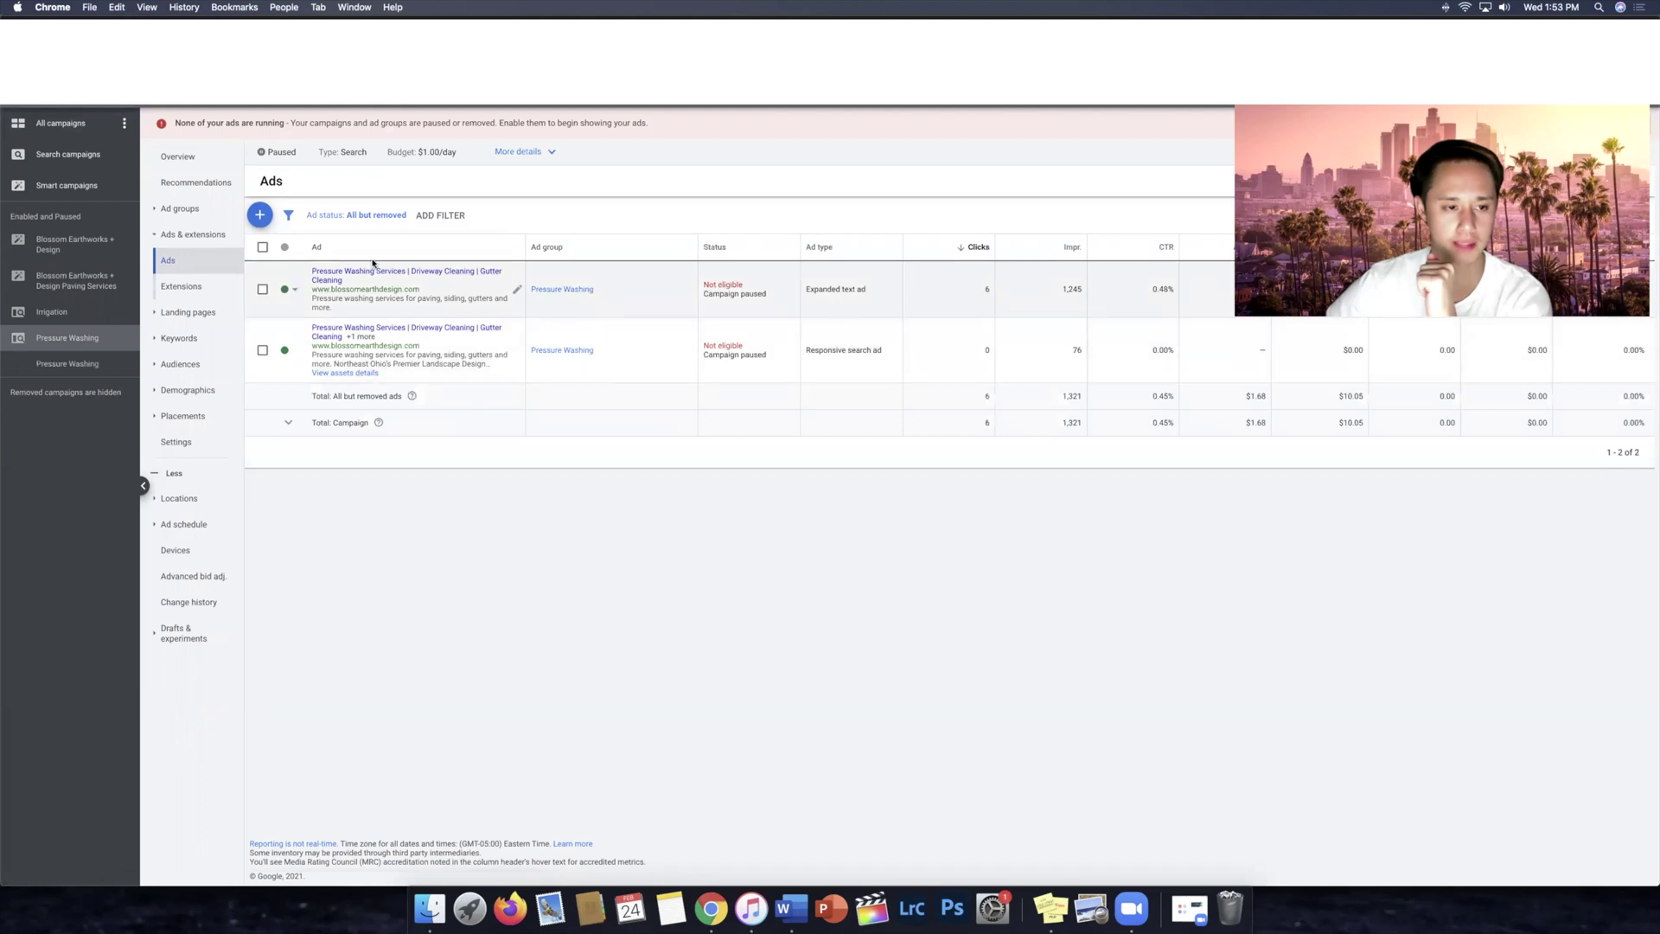
left_click(260, 215)
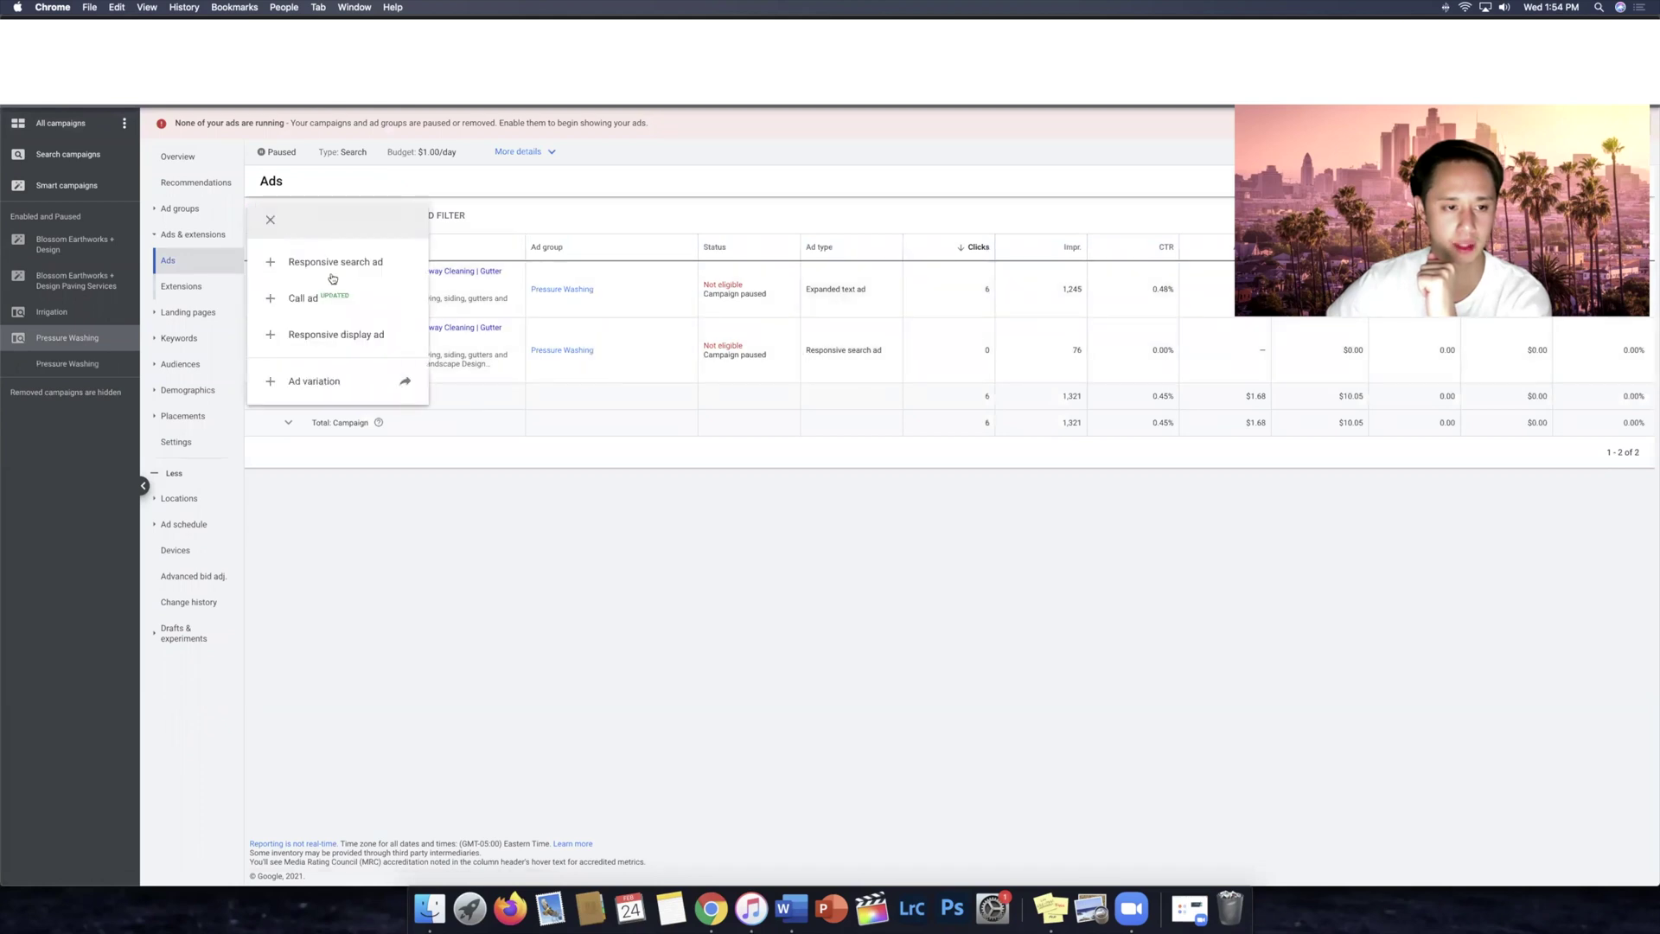
left_click(575, 592)
left_click(517, 290)
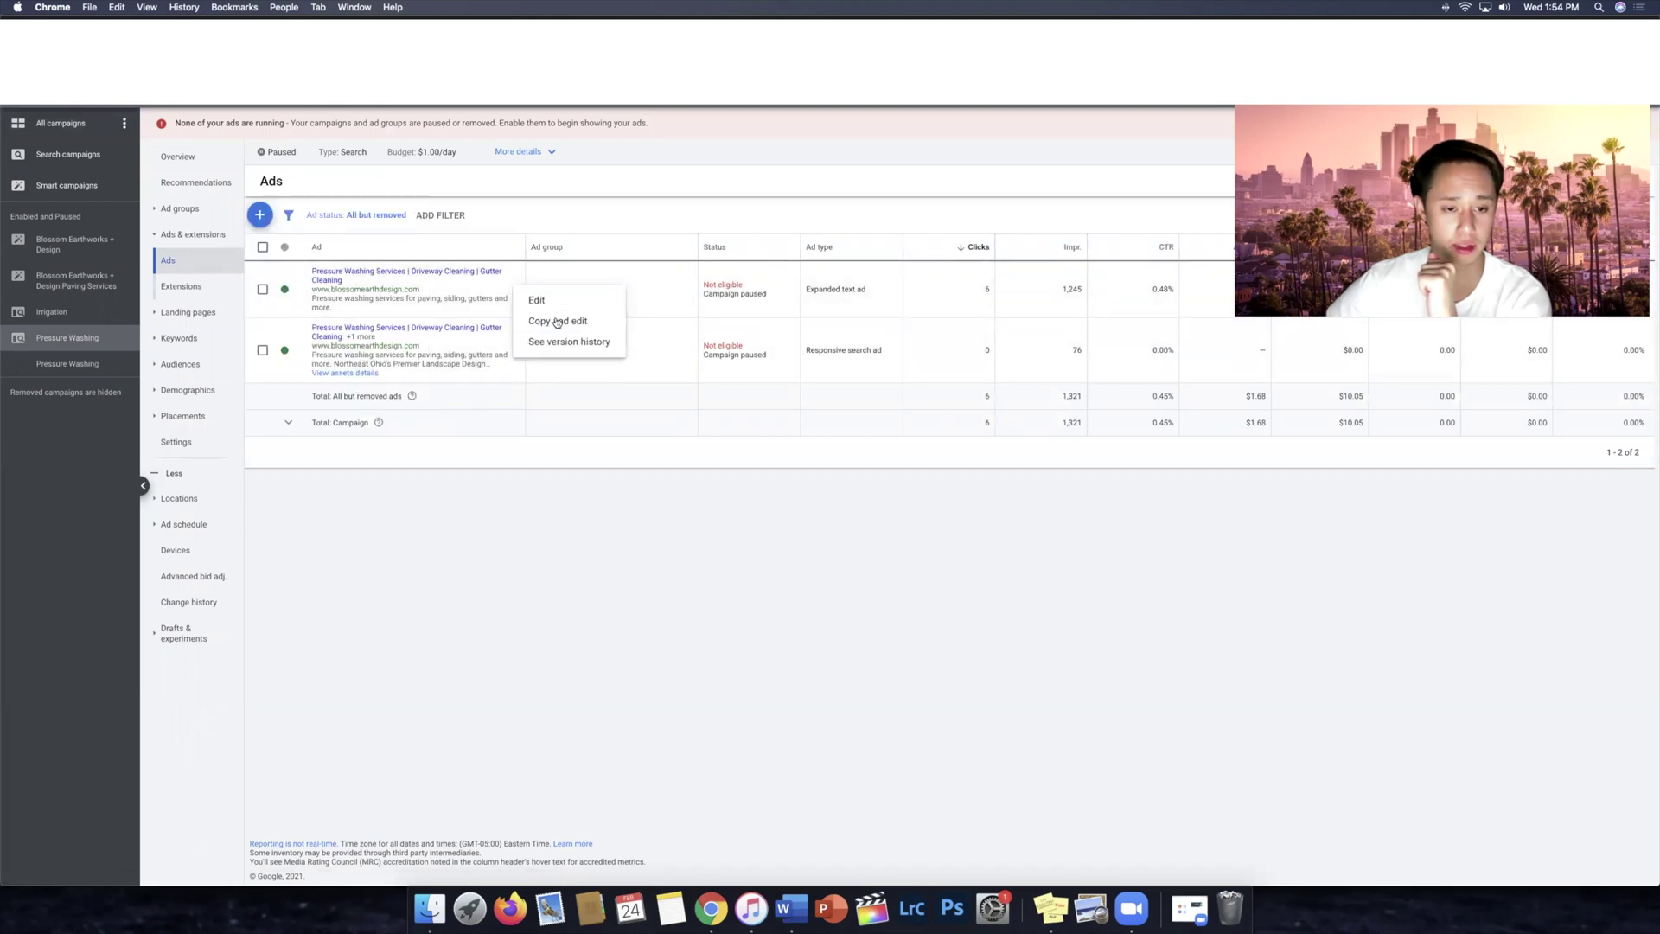
left_click(683, 552)
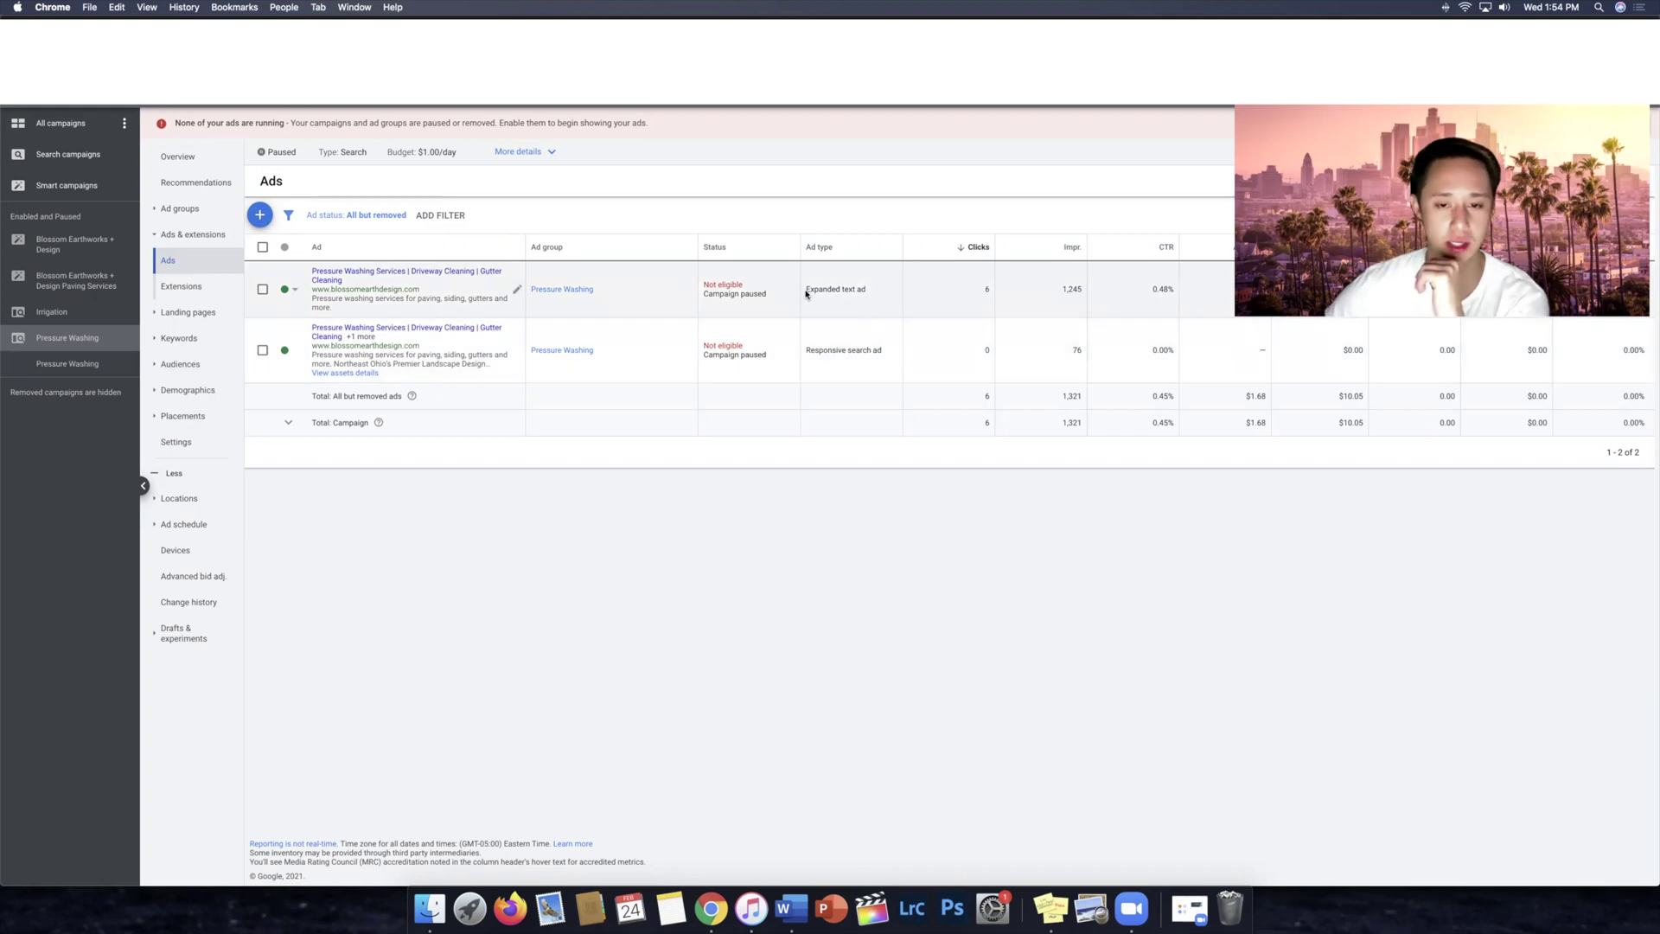
left_click_drag(810, 290, 887, 294)
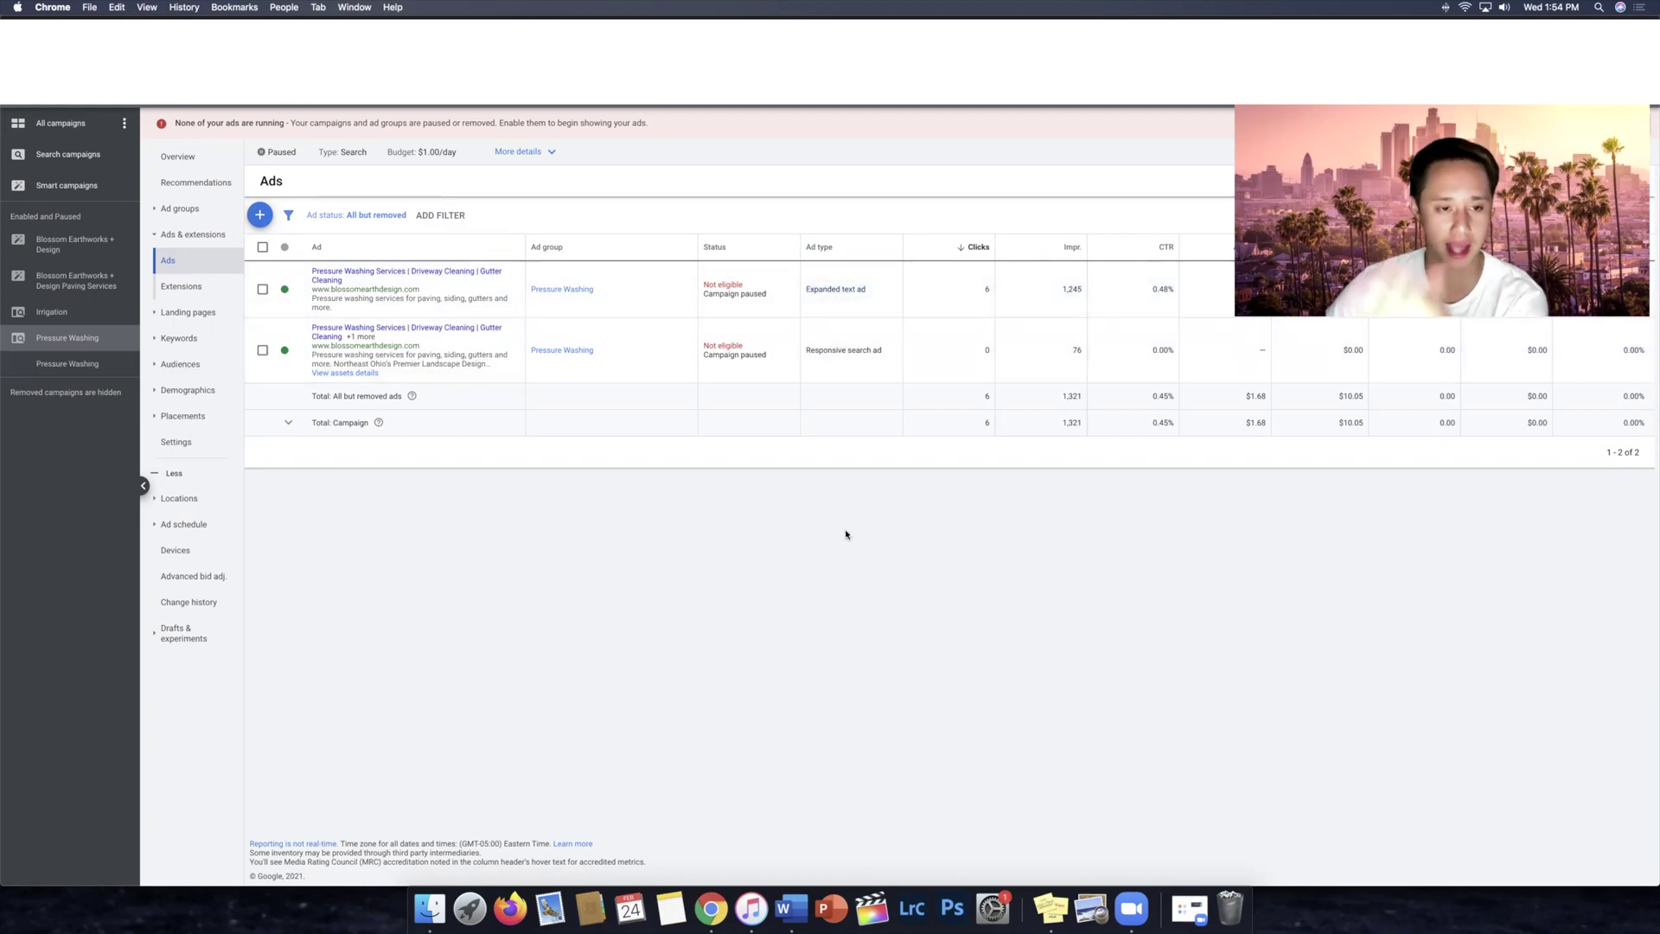
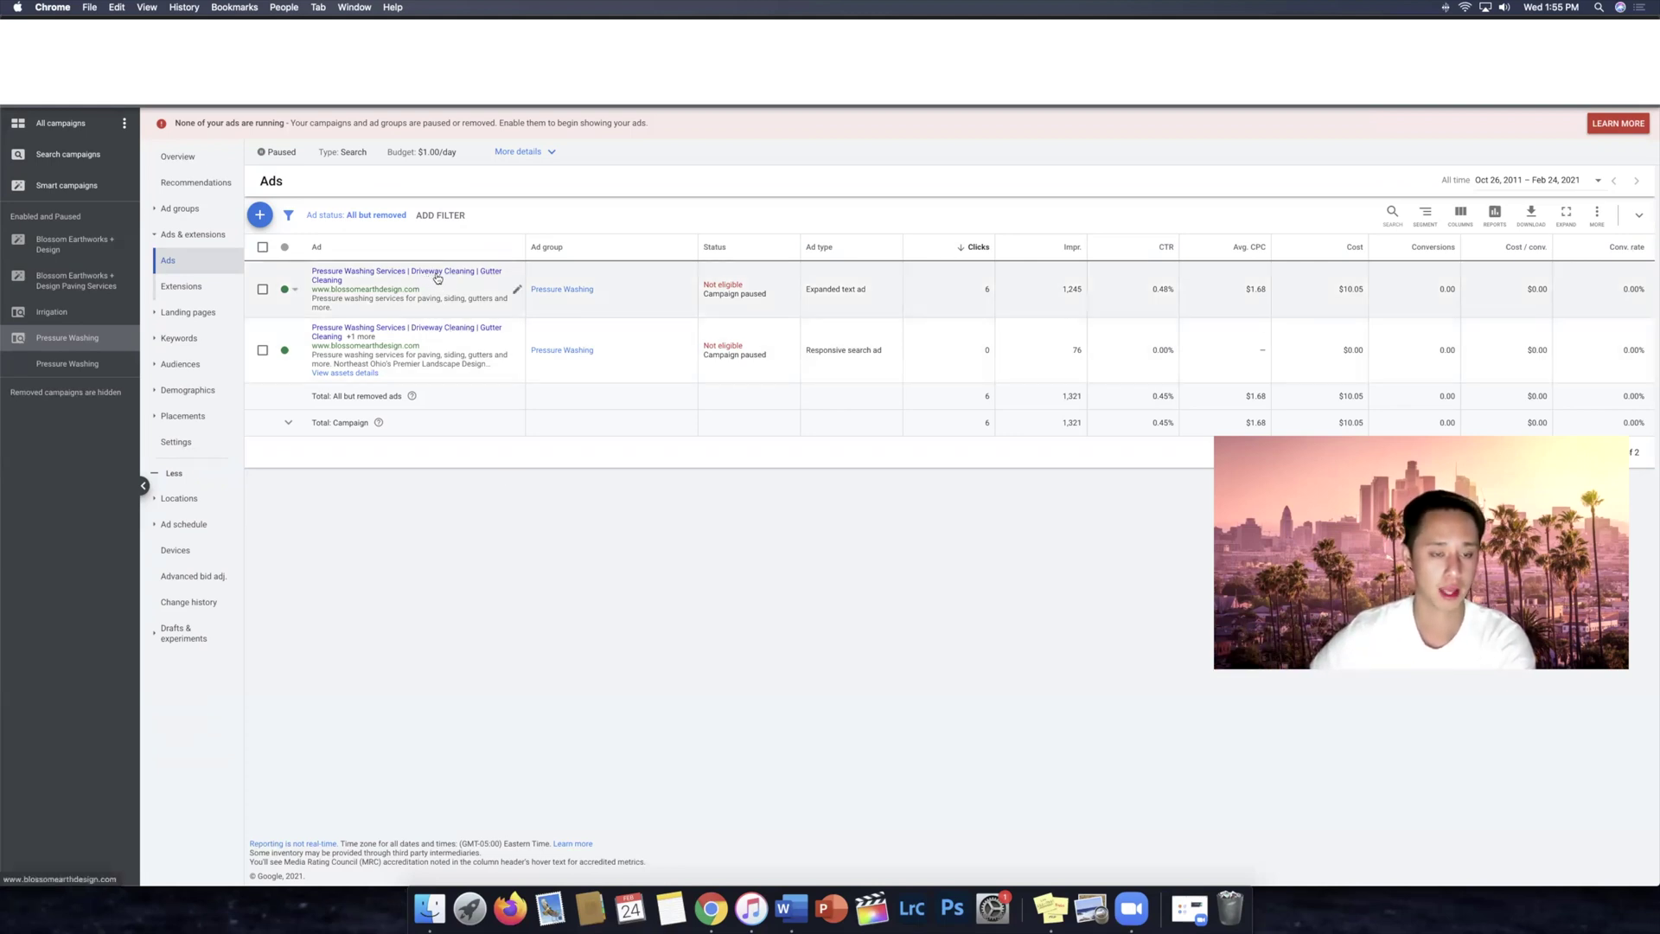
Step: Edit the Pressure Washing campaign's expanded text ad, reviewing Headlines 2 and 3 and clearing the text of Headline 3
left_click(517, 289)
left_click(545, 298)
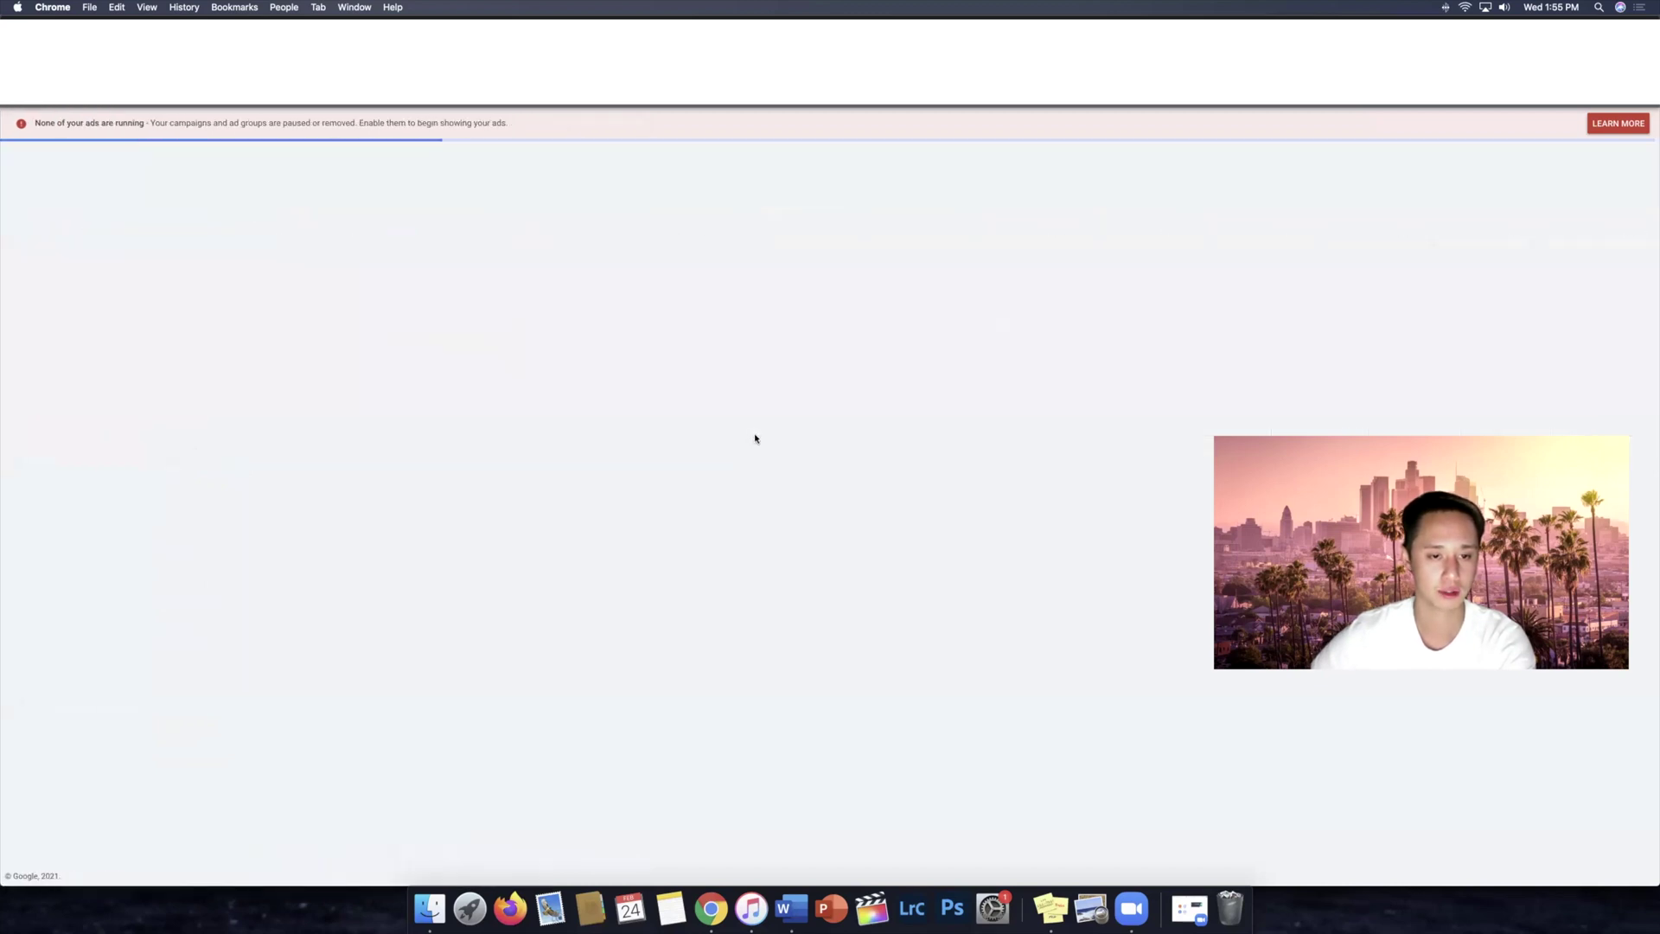
left_click_drag(519, 347, 421, 348)
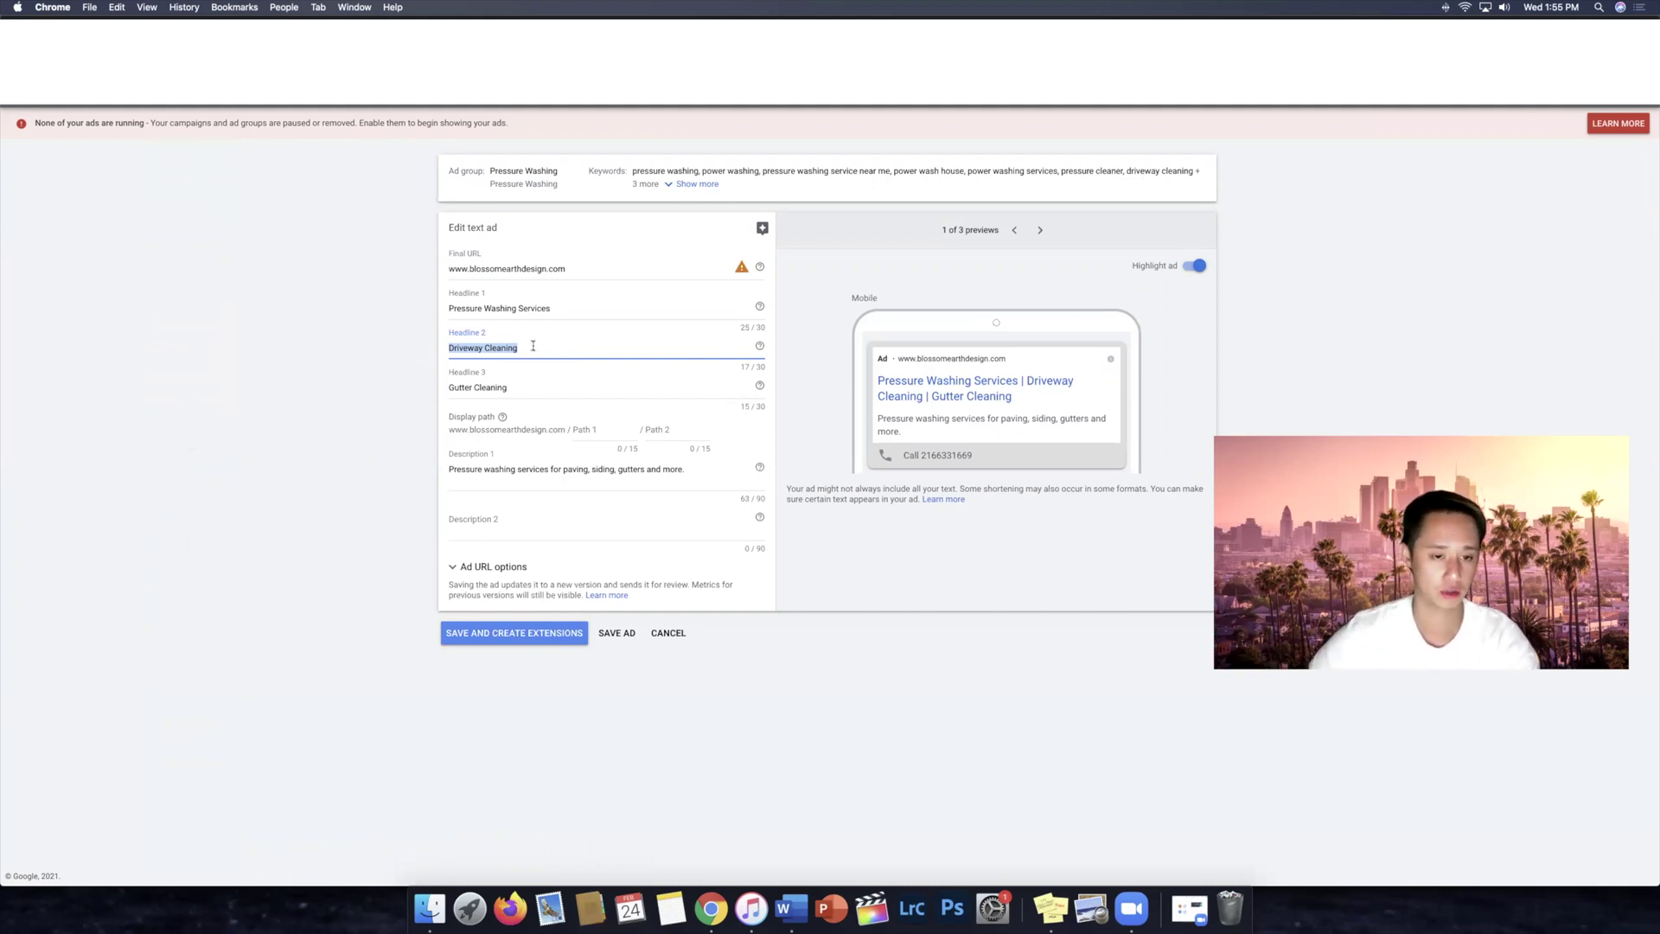
left_click_drag(532, 346, 426, 386)
left_click(509, 387)
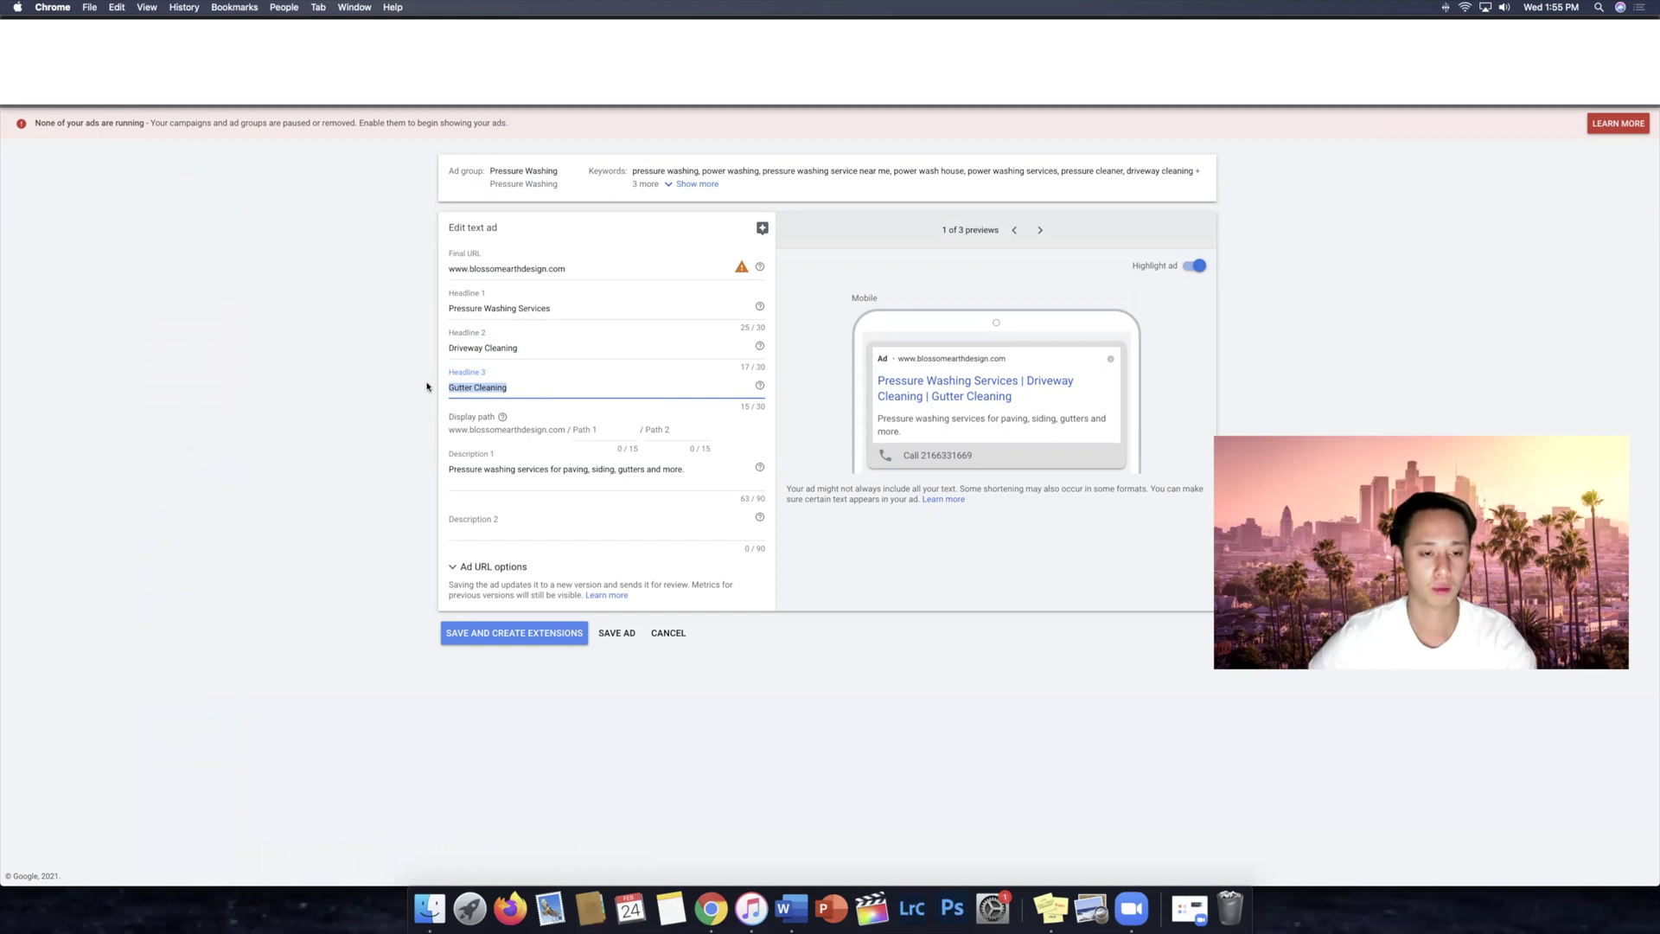
left_click(521, 387)
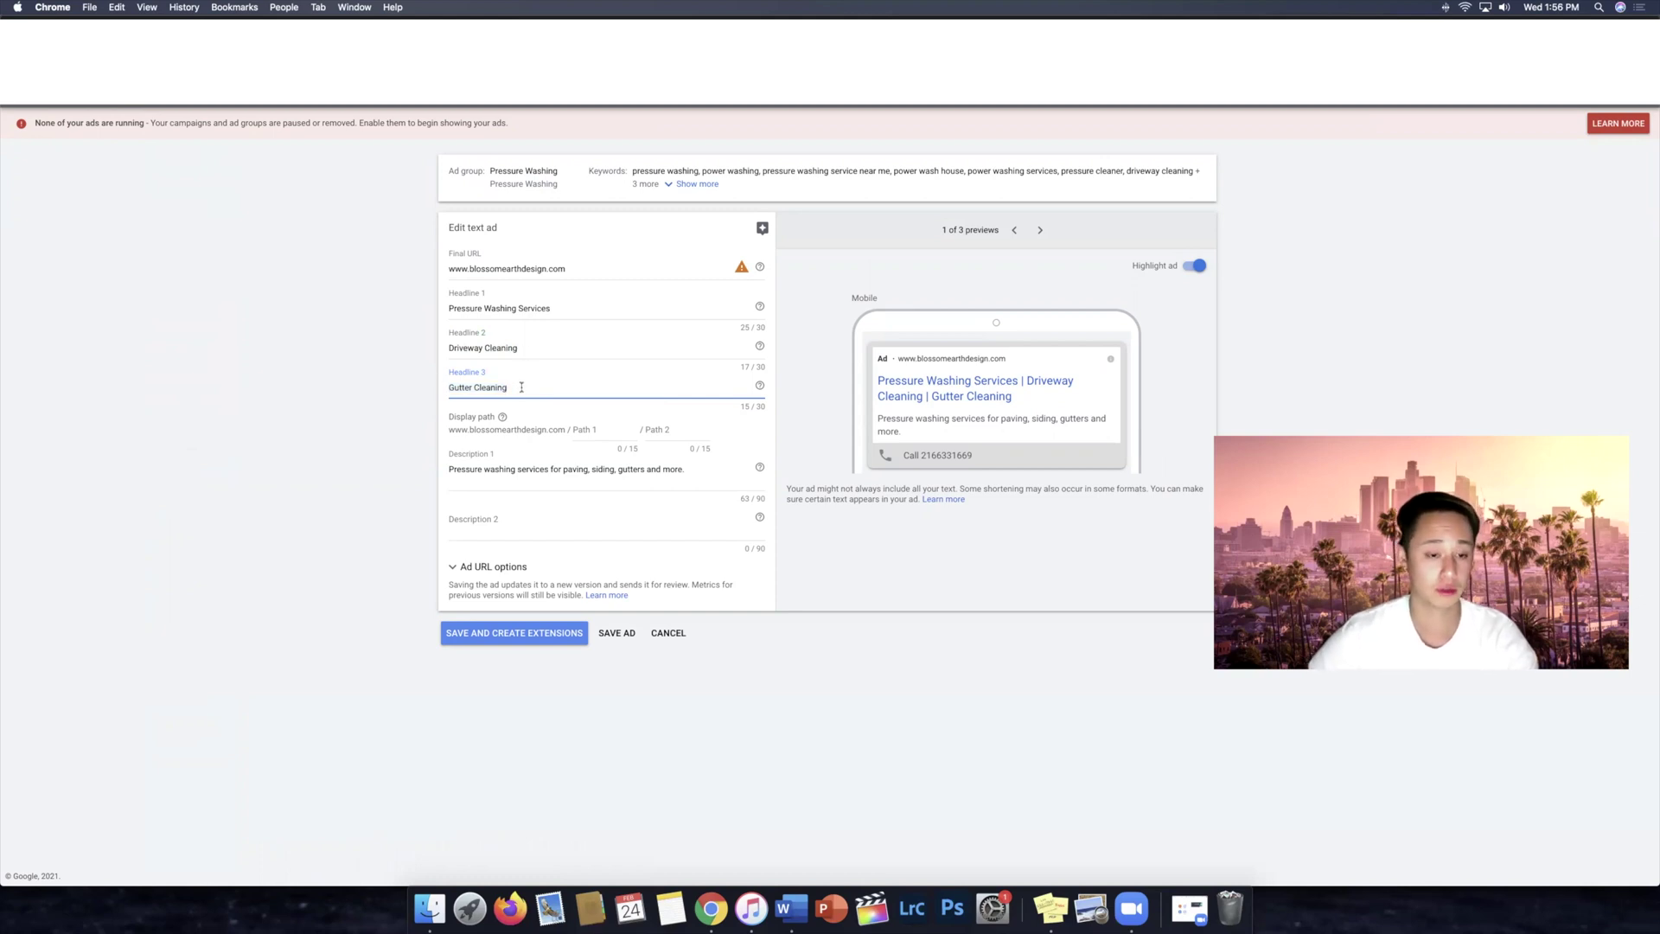
left_click_drag(522, 387, 412, 389)
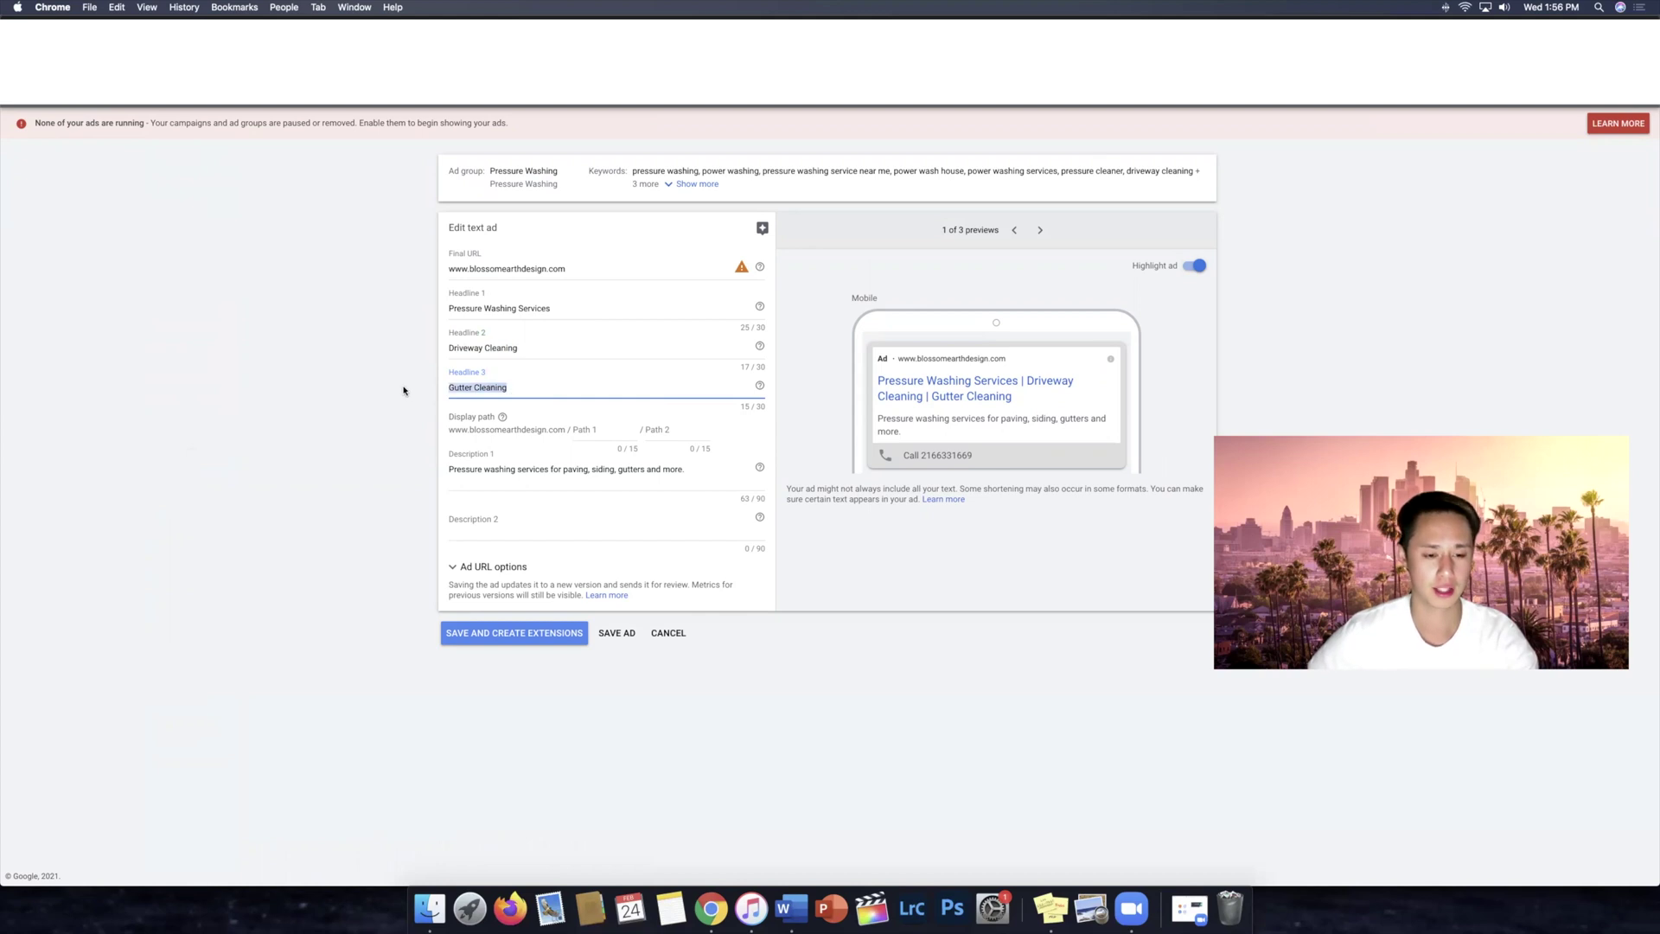
left_click(515, 382)
left_click_drag(516, 383, 430, 386)
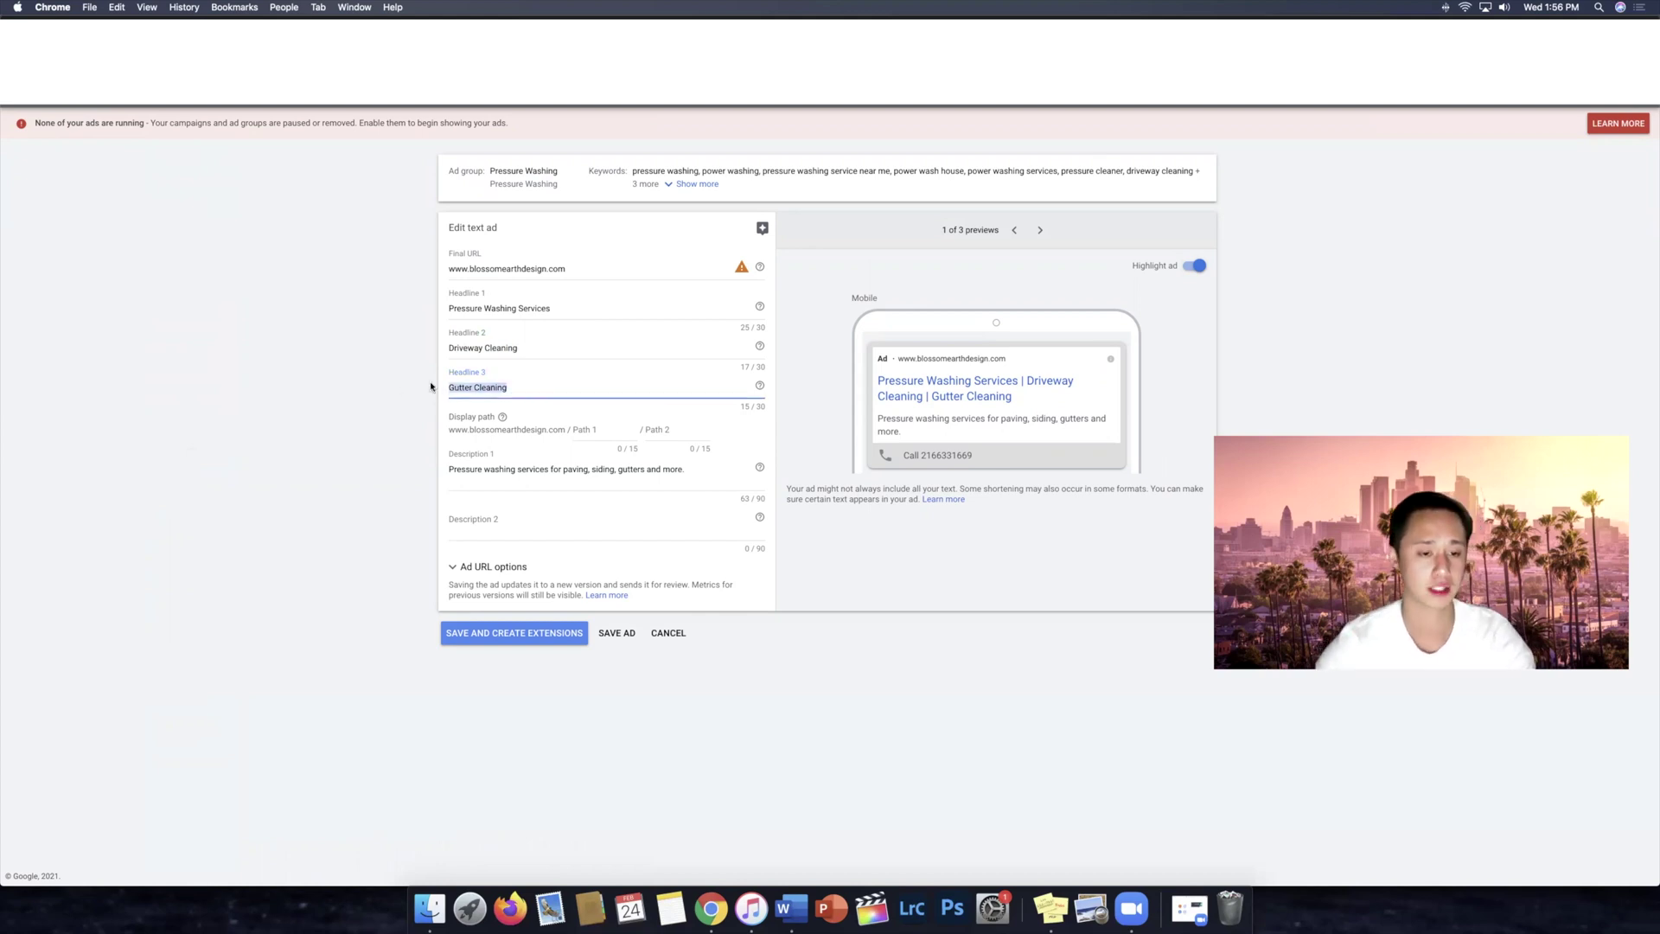
key("BackSpace")
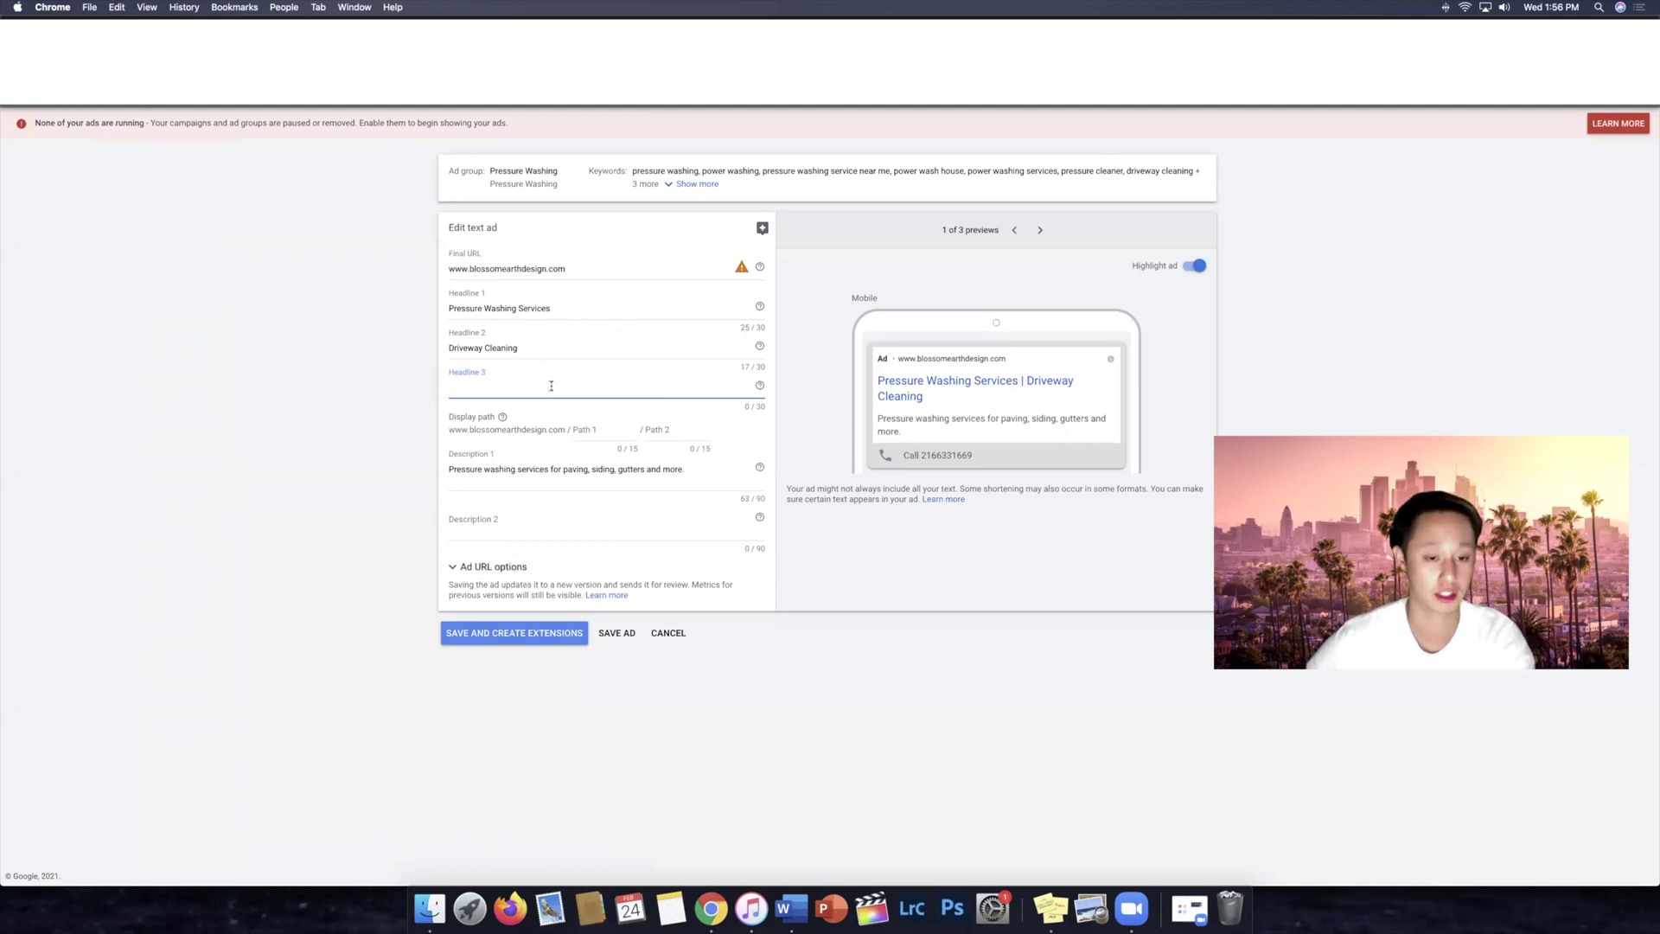
Step: Set the ad's display path to "pressure-wash" for Path 1 and "free-estimate" for Path 2
left_click(602, 437)
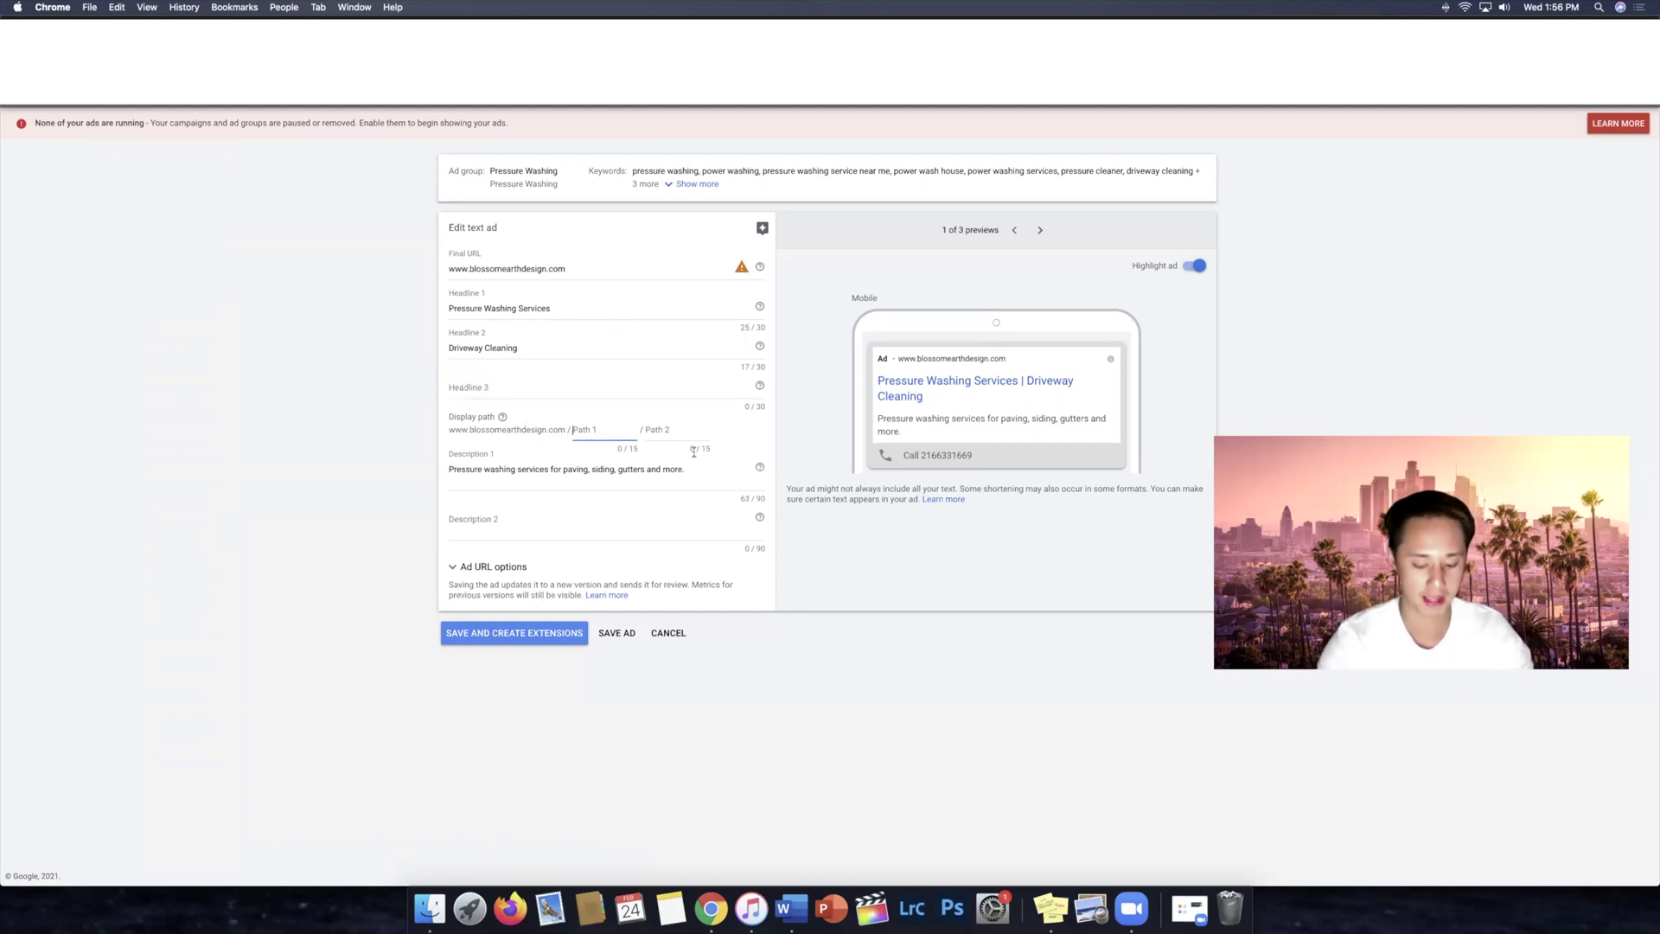
type("pressure-")
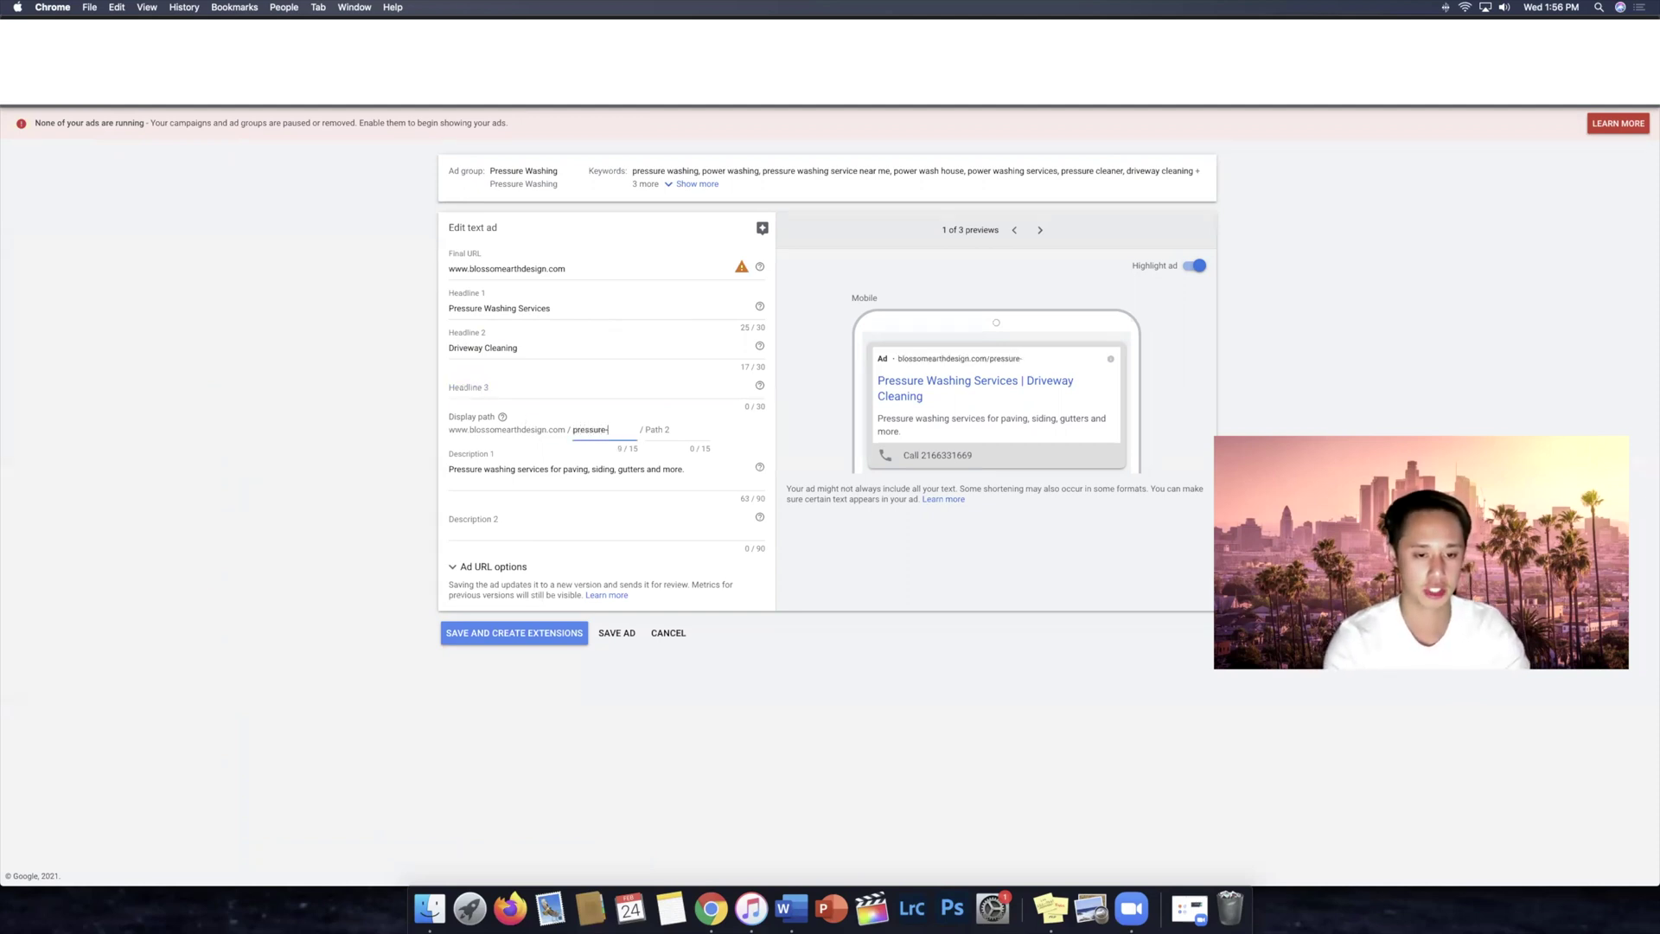
type("washing")
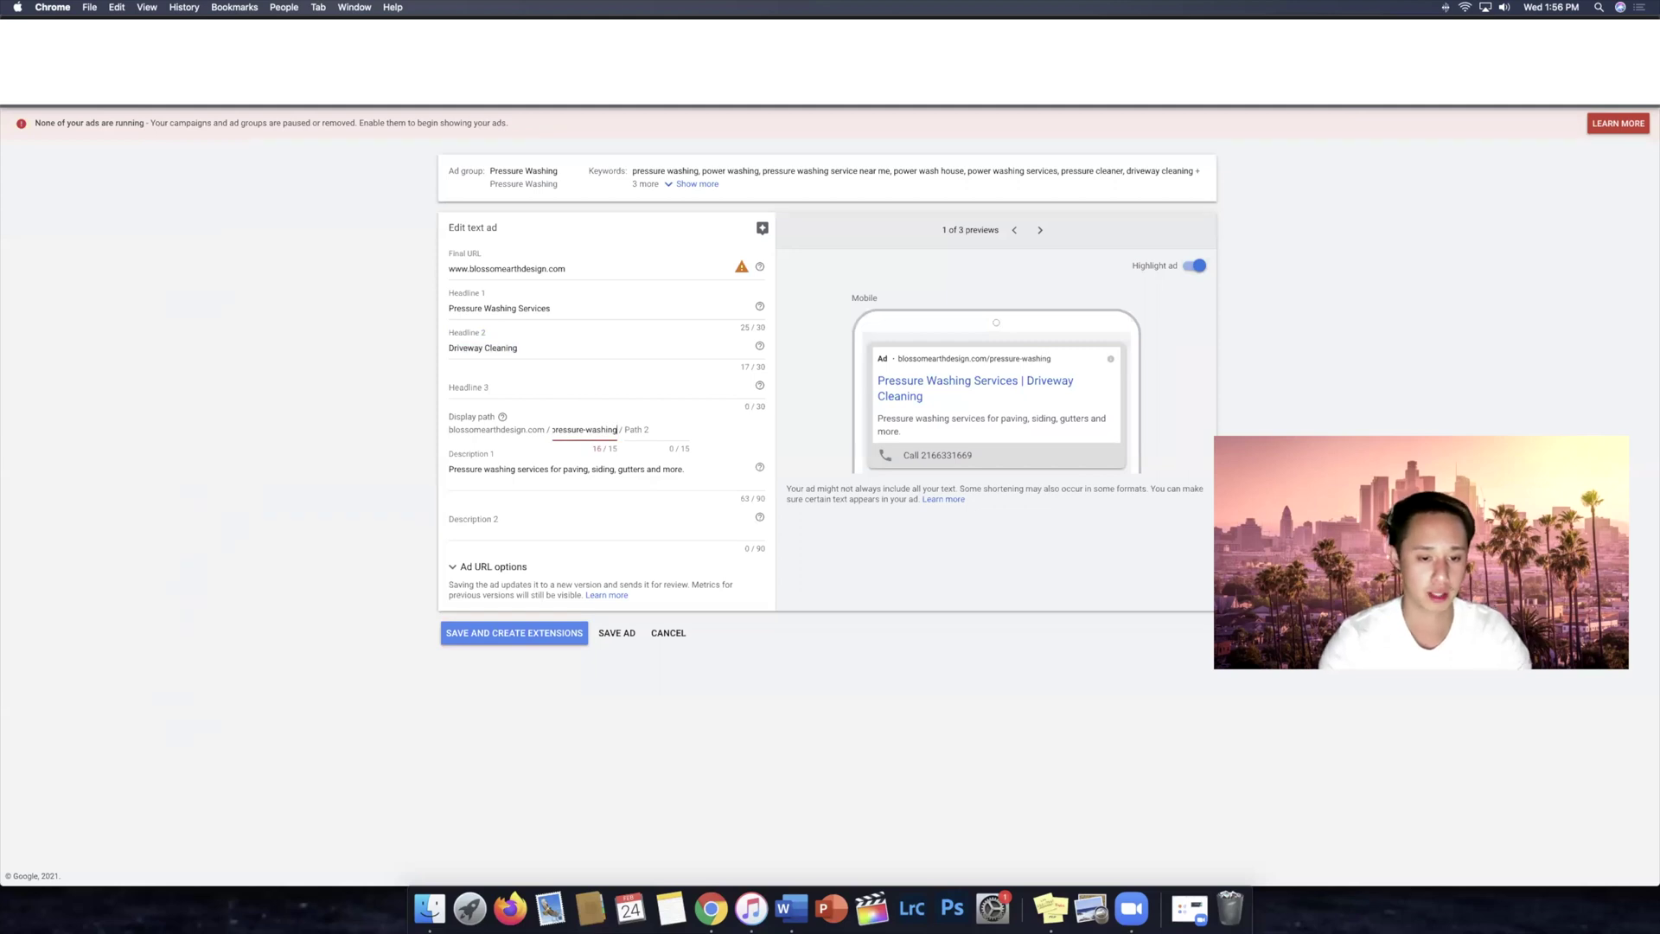
key("BackSpace")
key("BackSpace")
key("BackSpace")
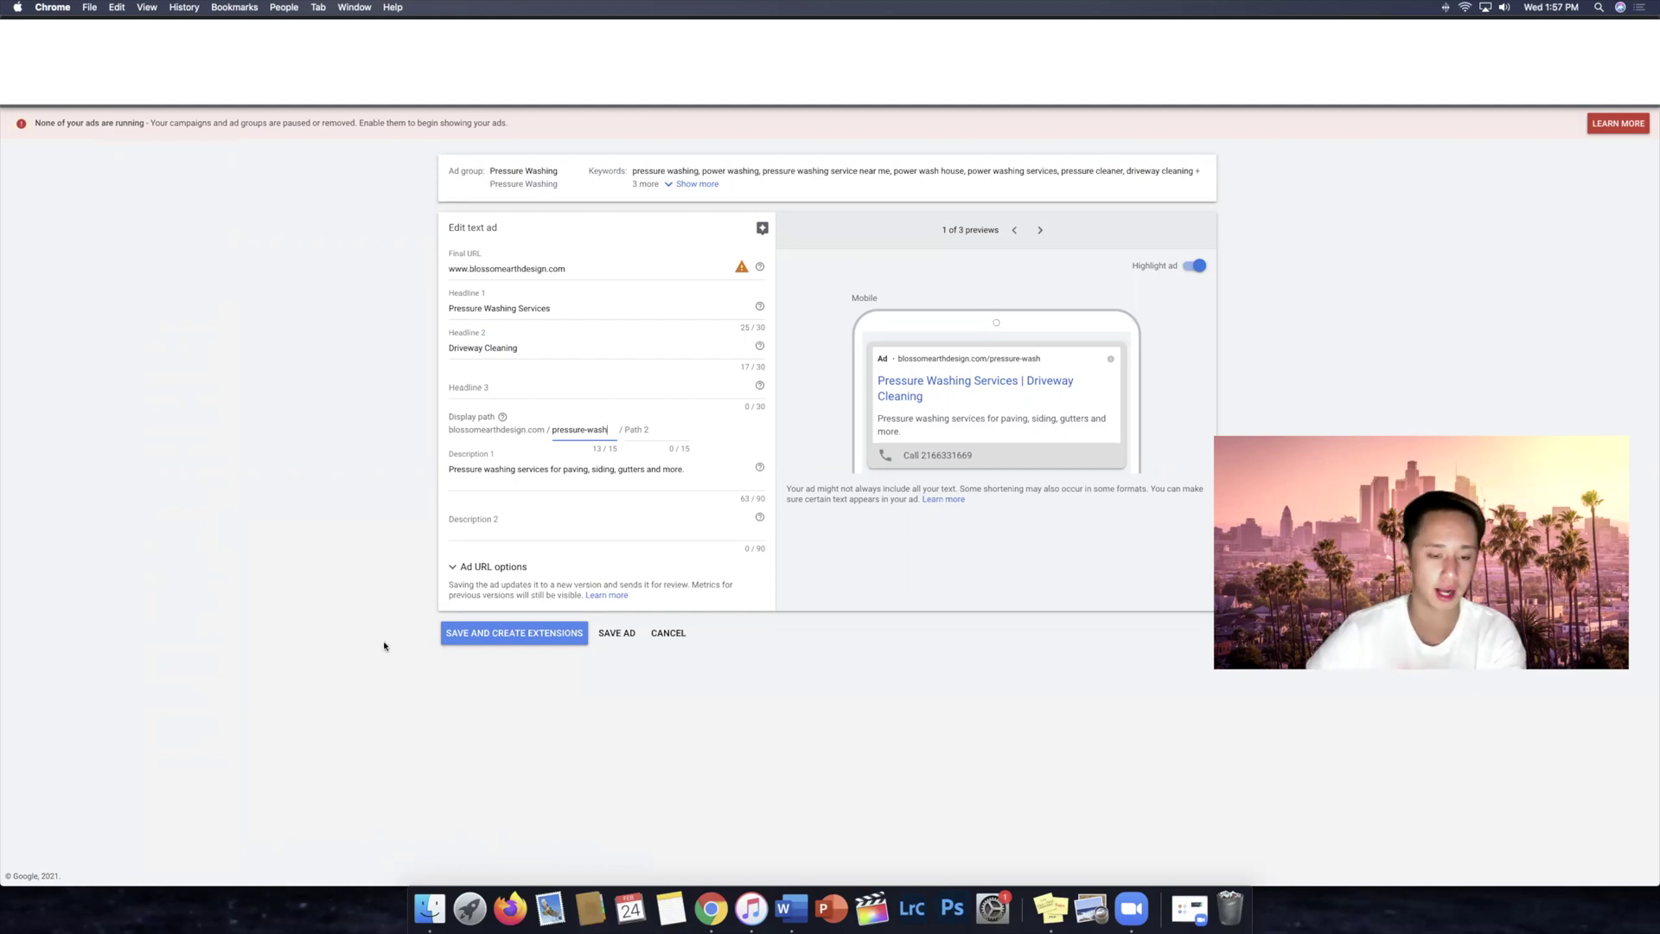
key("Tab")
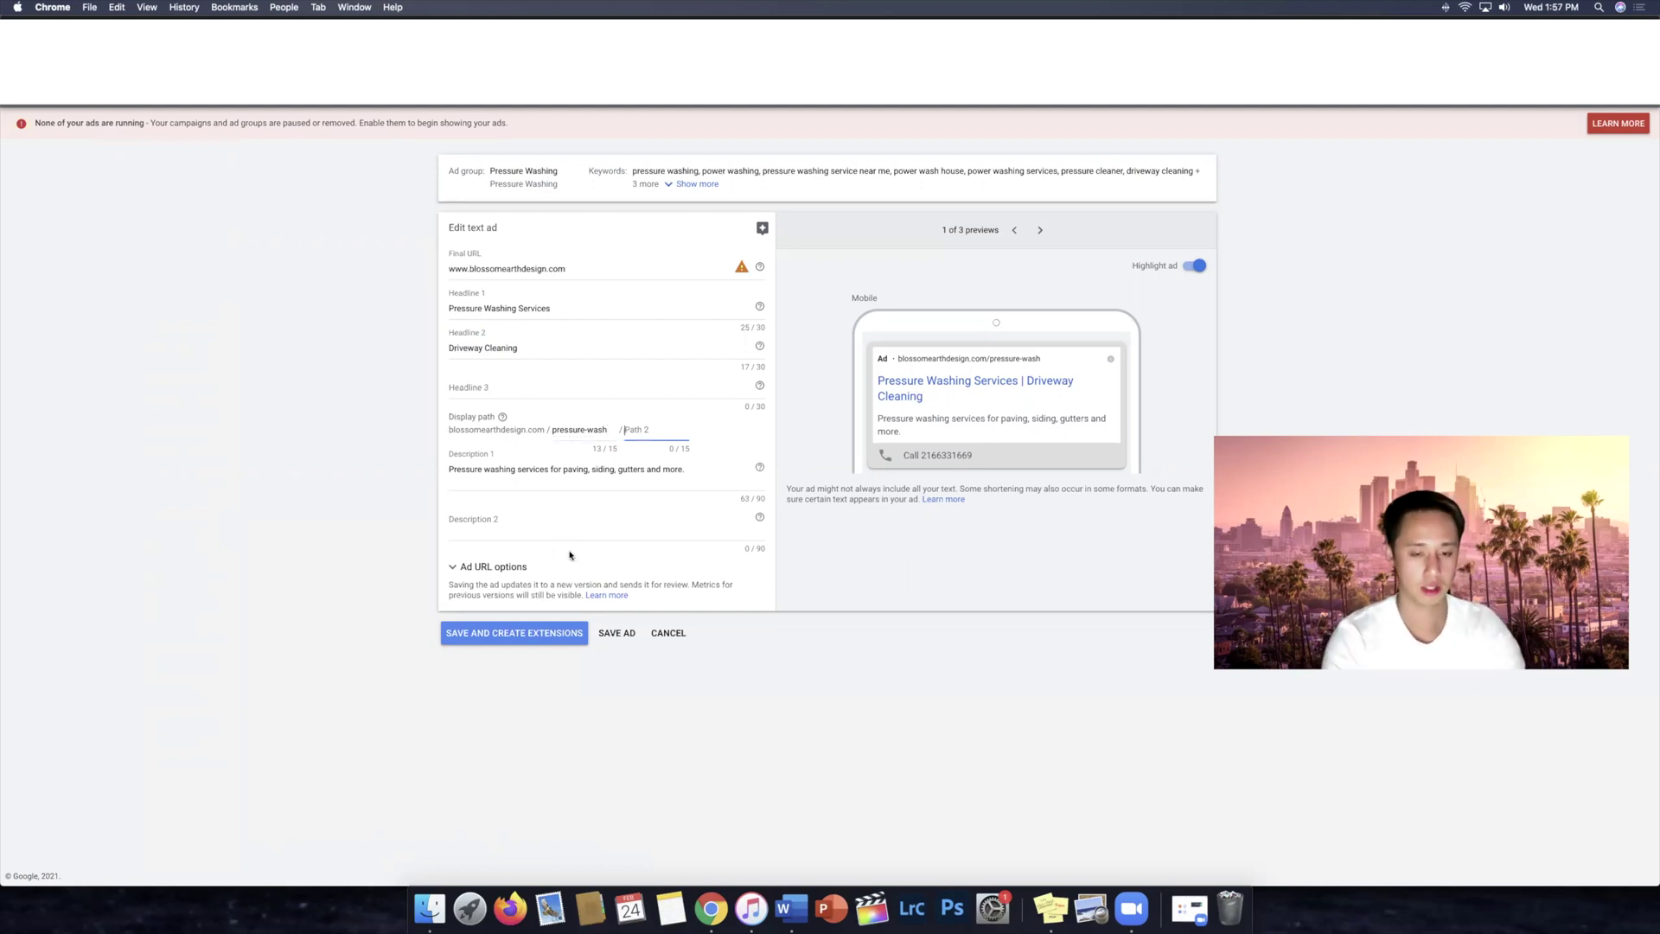
type("free")
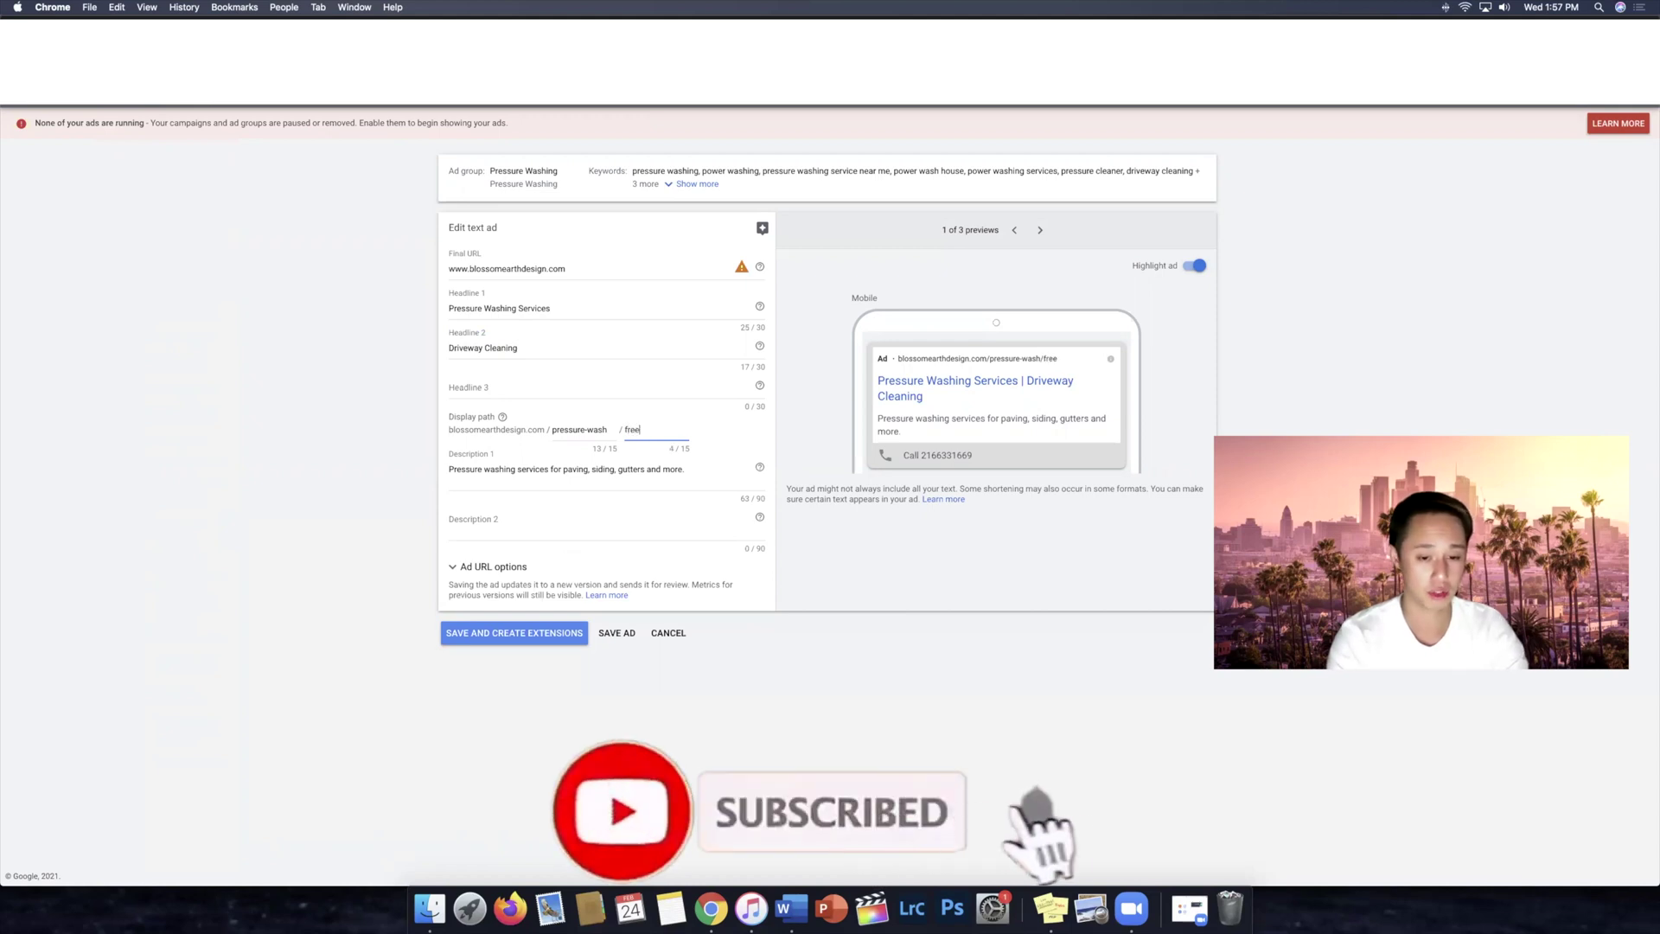
type("-estimate")
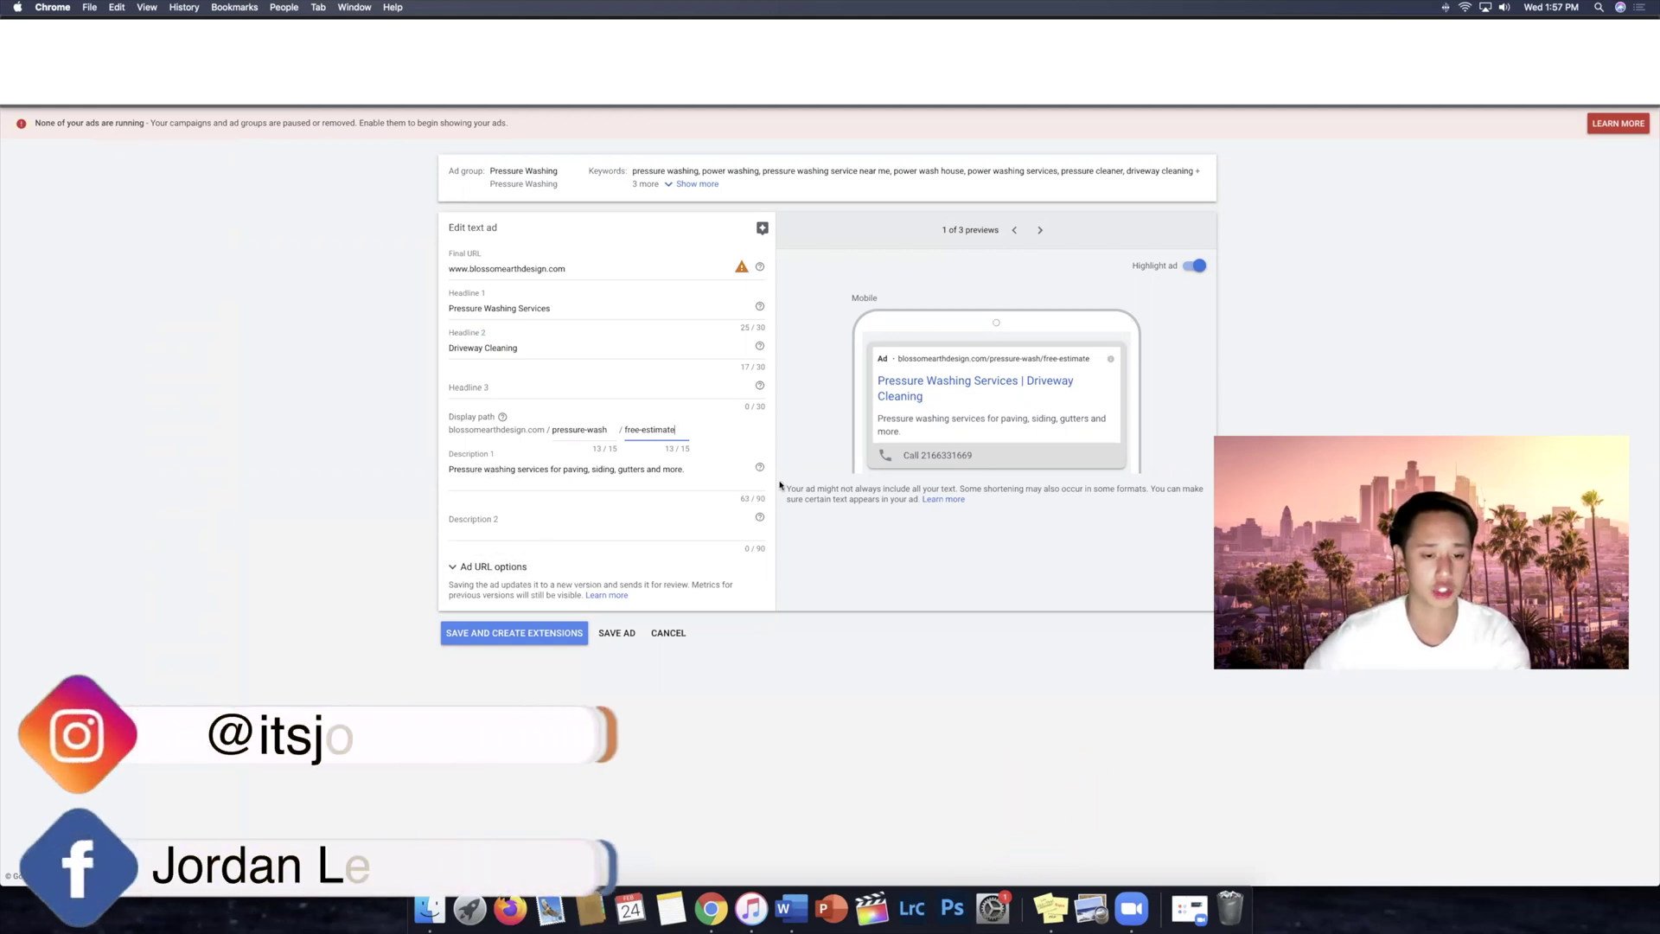
key("Tab")
Step: Replace Description 1 with "Call Today For A Free Estimate - 20+ Years of Experience In Cleveland, Ohio"
left_click(628, 515)
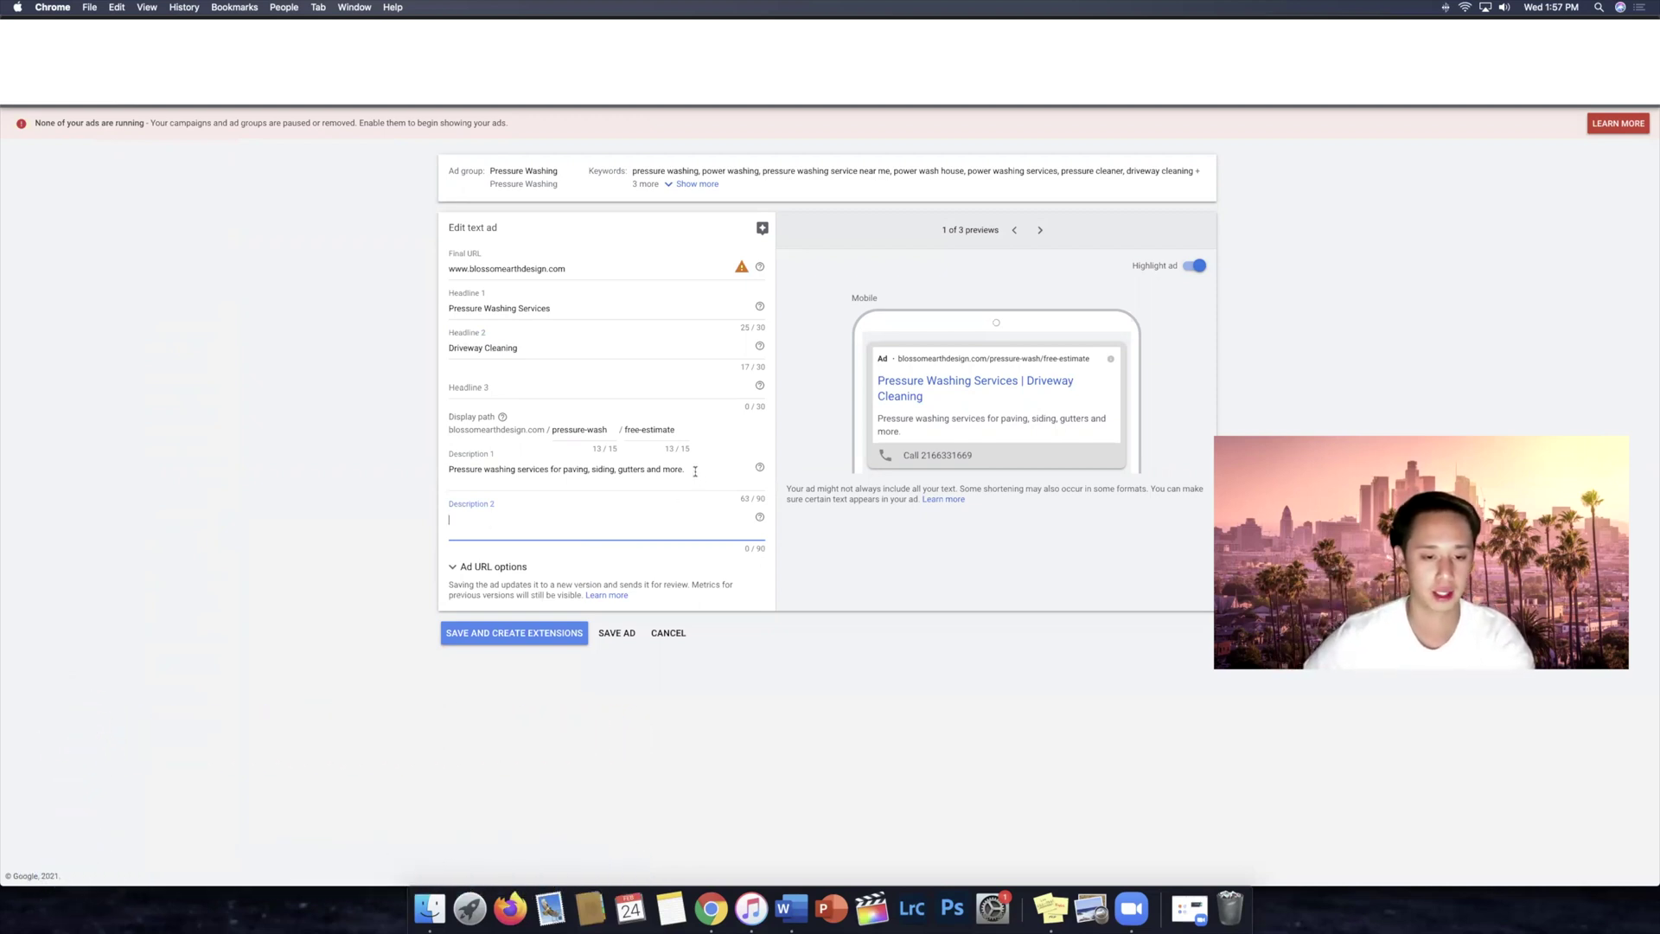
left_click_drag(692, 469, 440, 474)
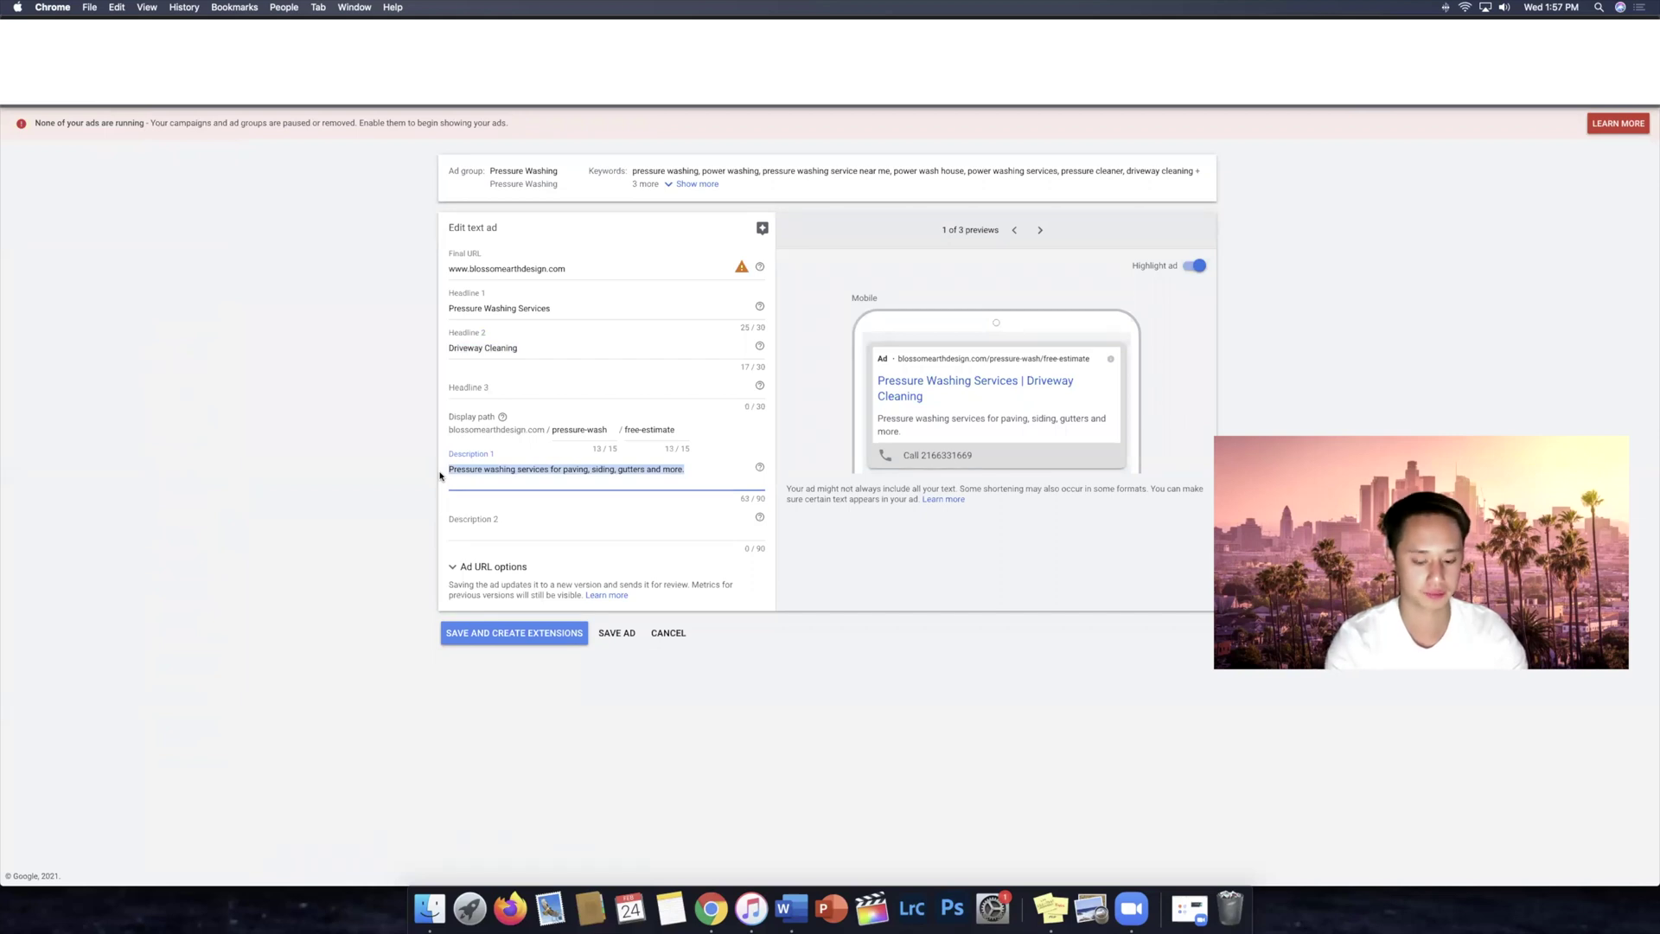
type("Call")
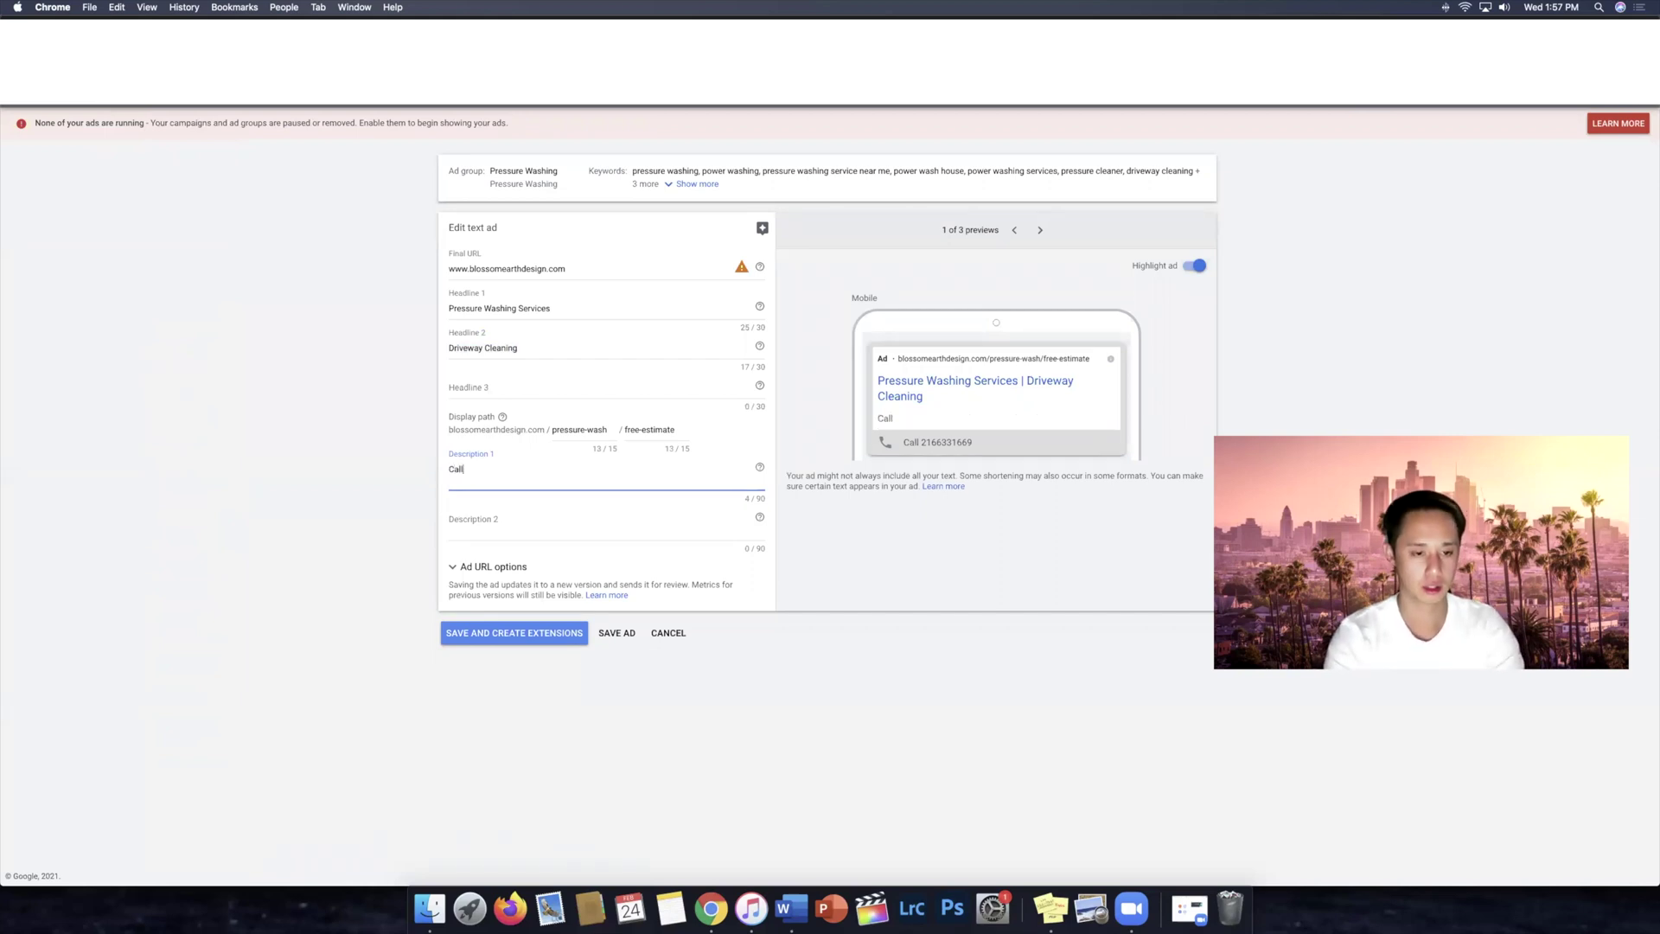
type(" Today For A")
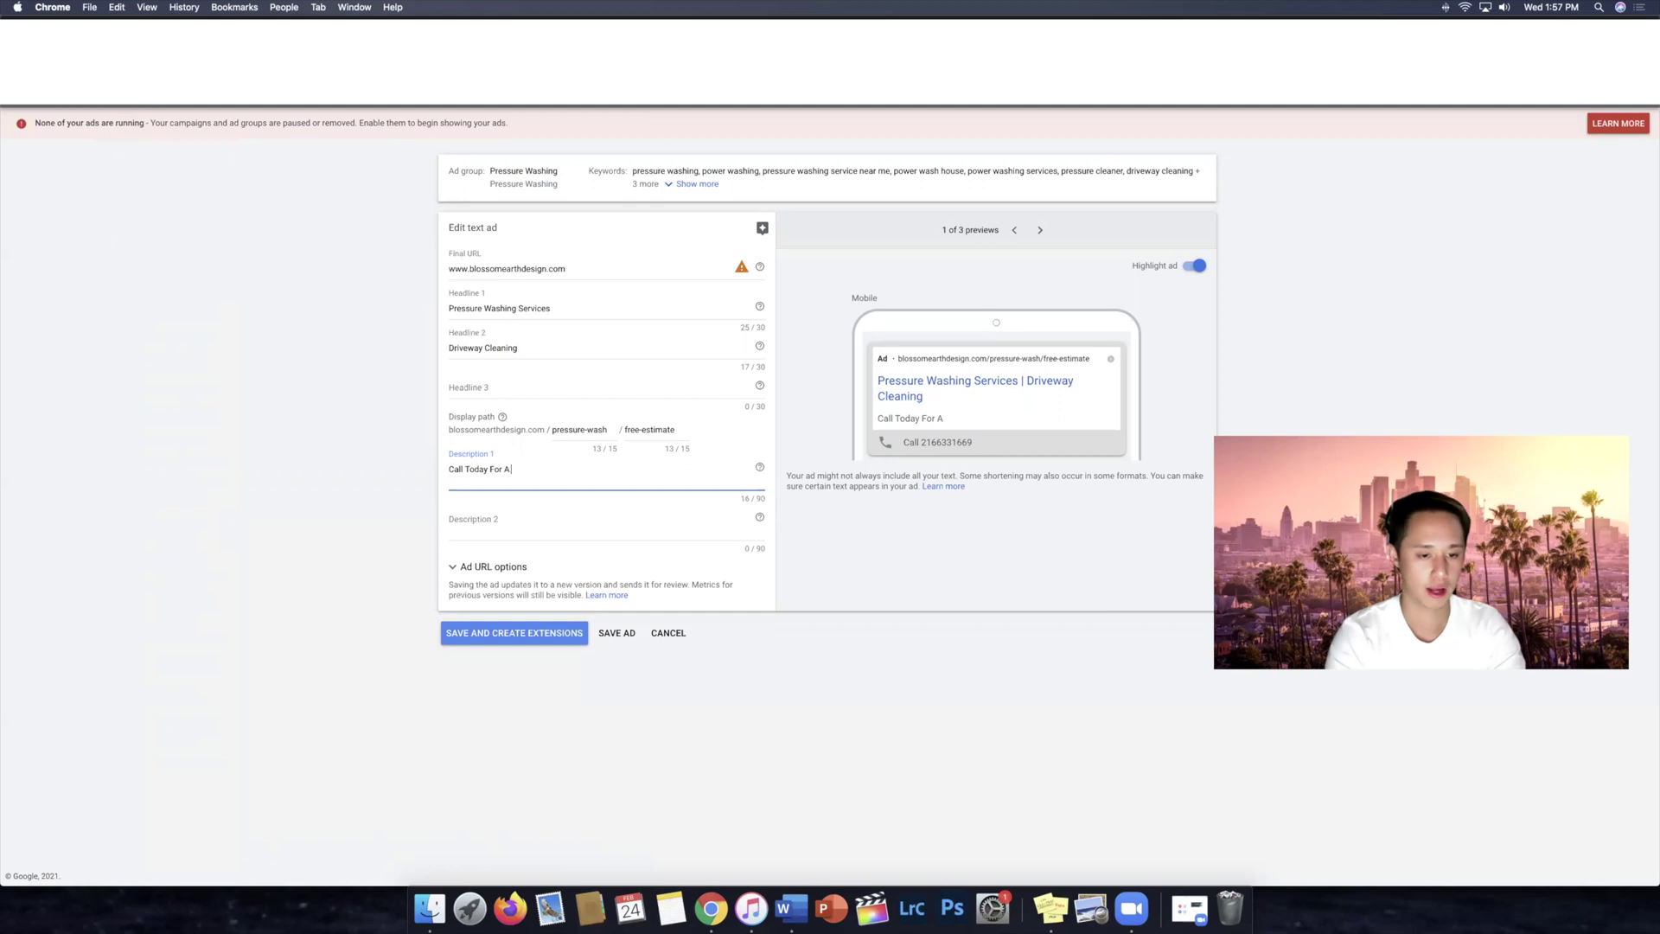
type(" Free Estimate")
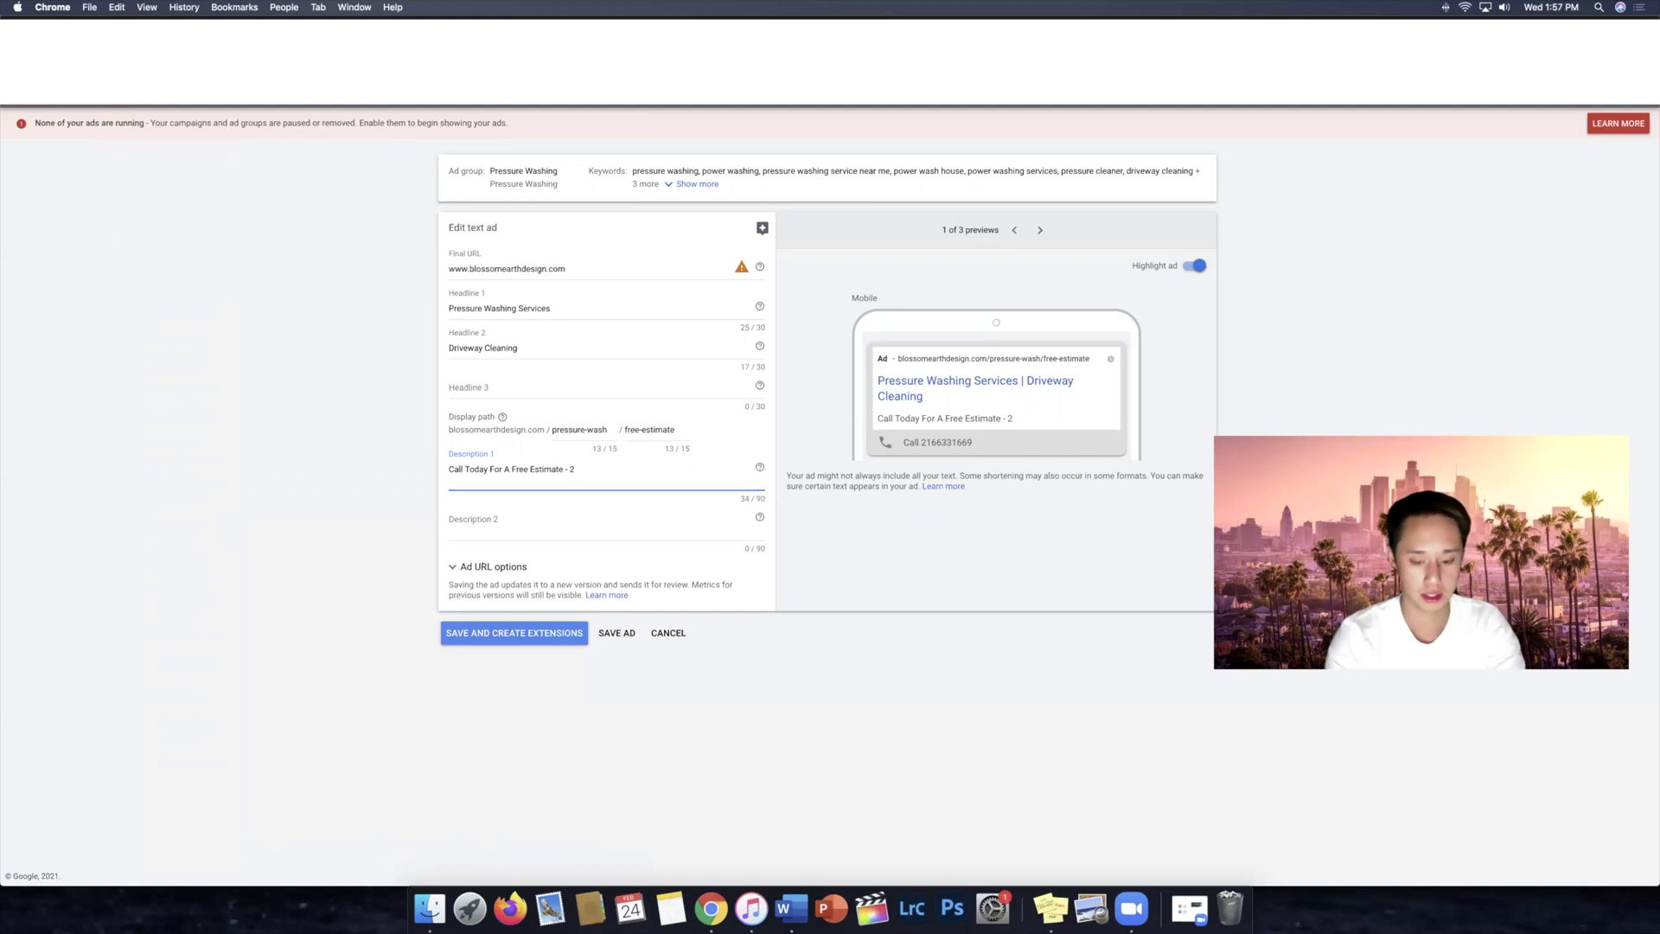
type("- 20+ Years")
type("of")
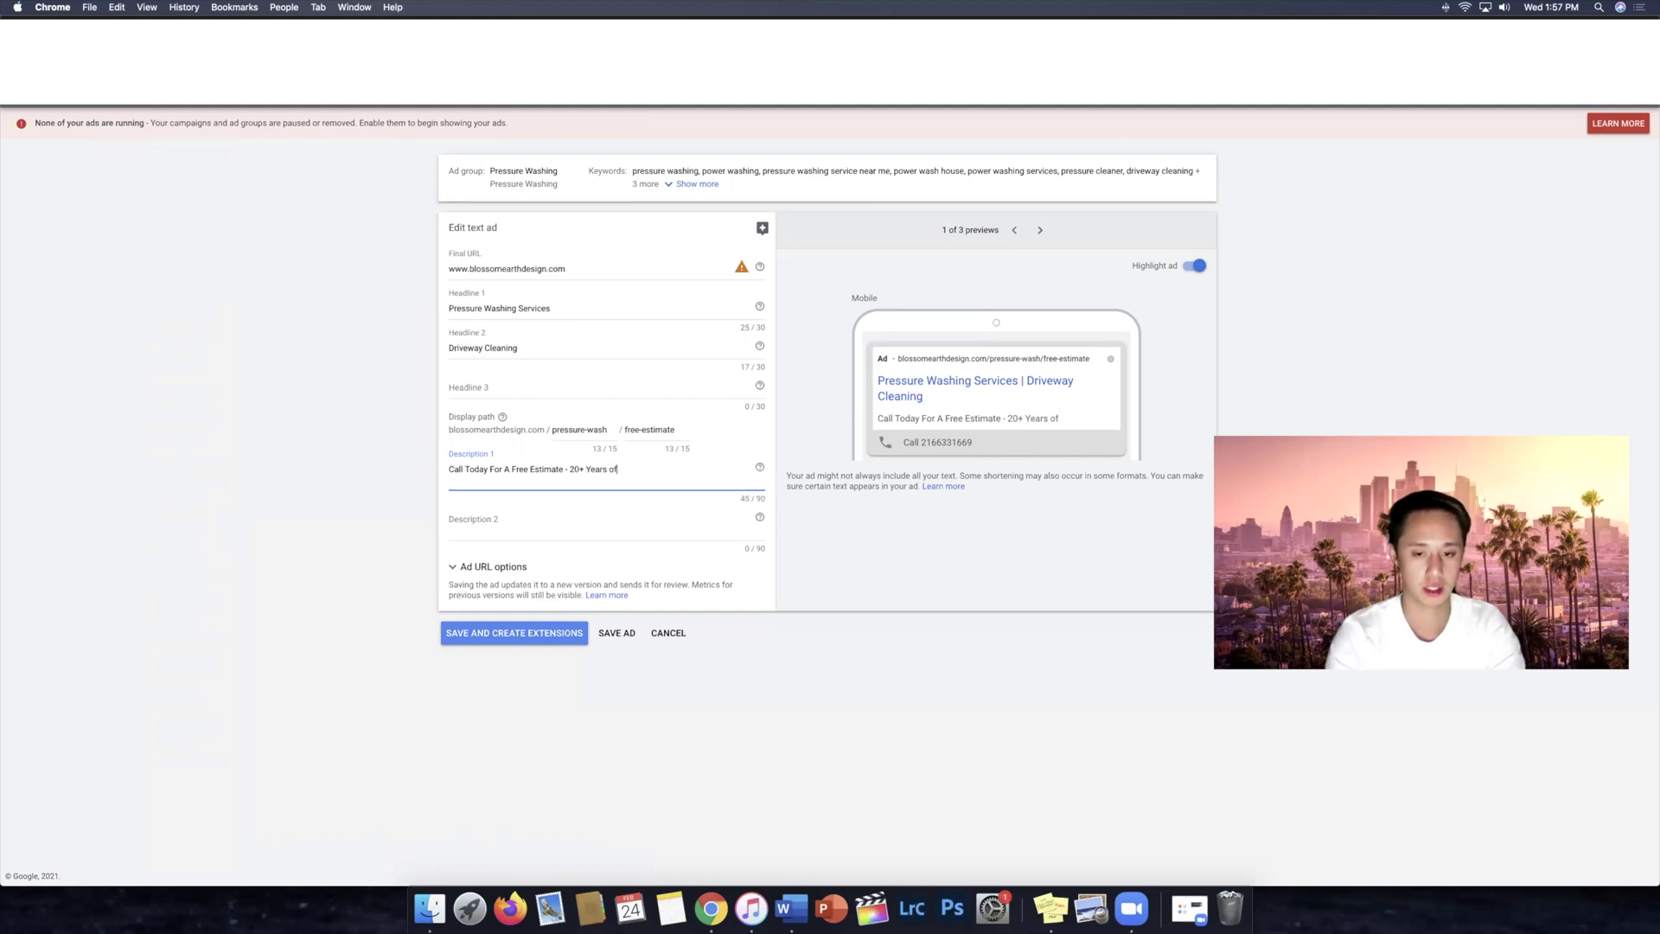
type(" Experience In")
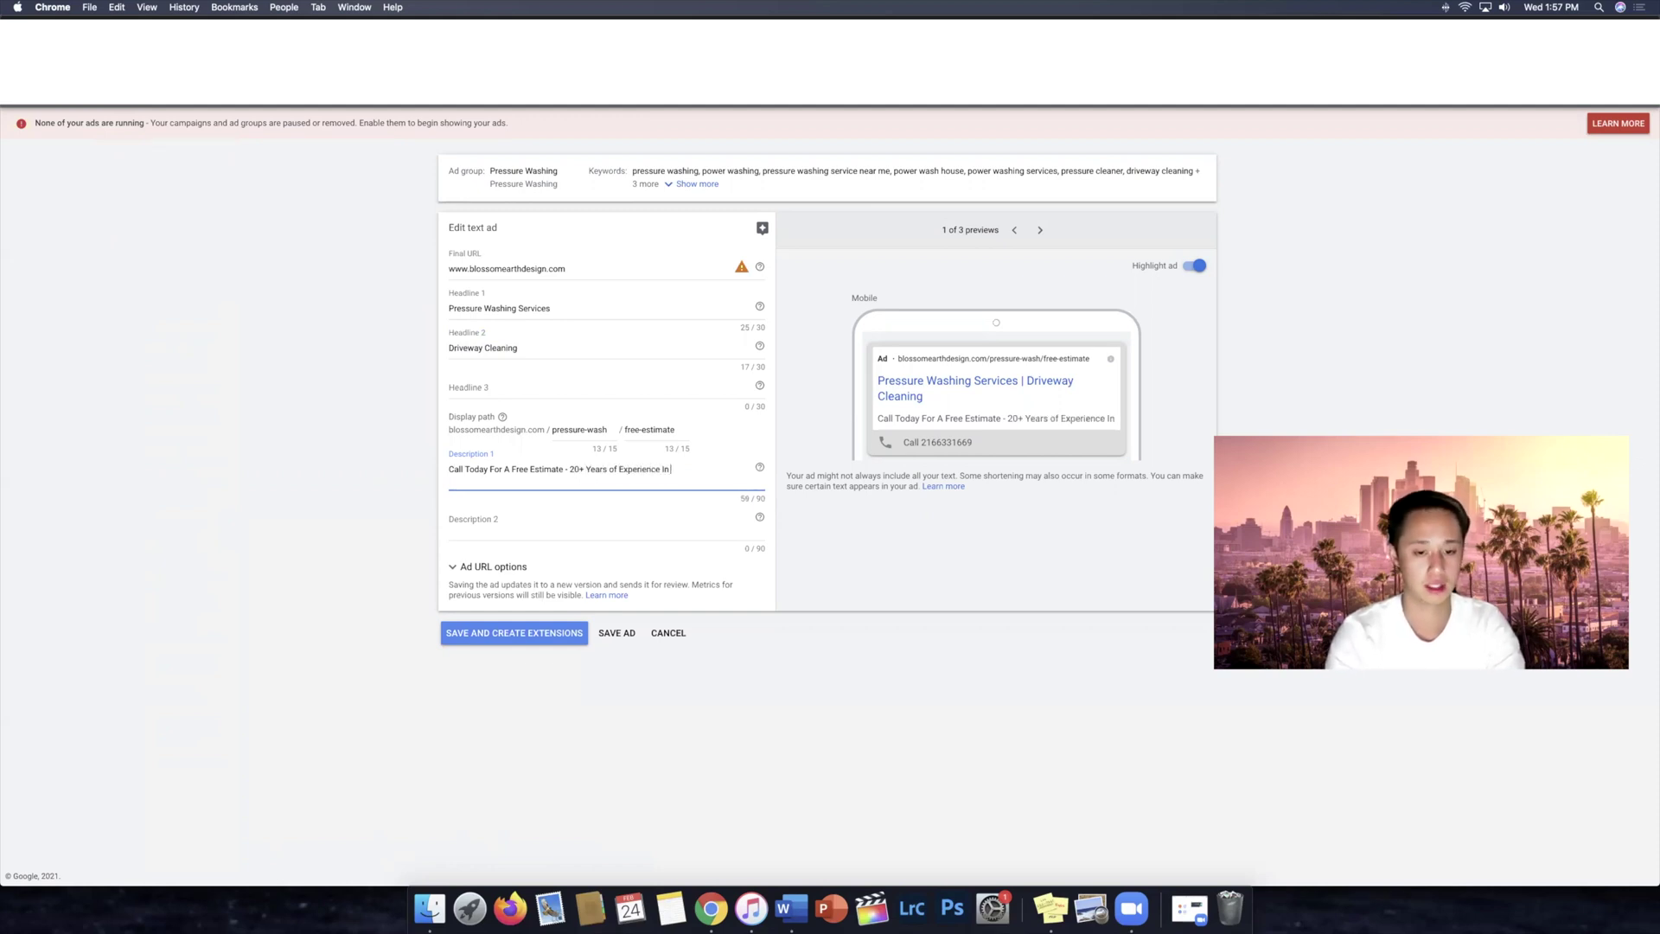
type(" Celleveland Ohi")
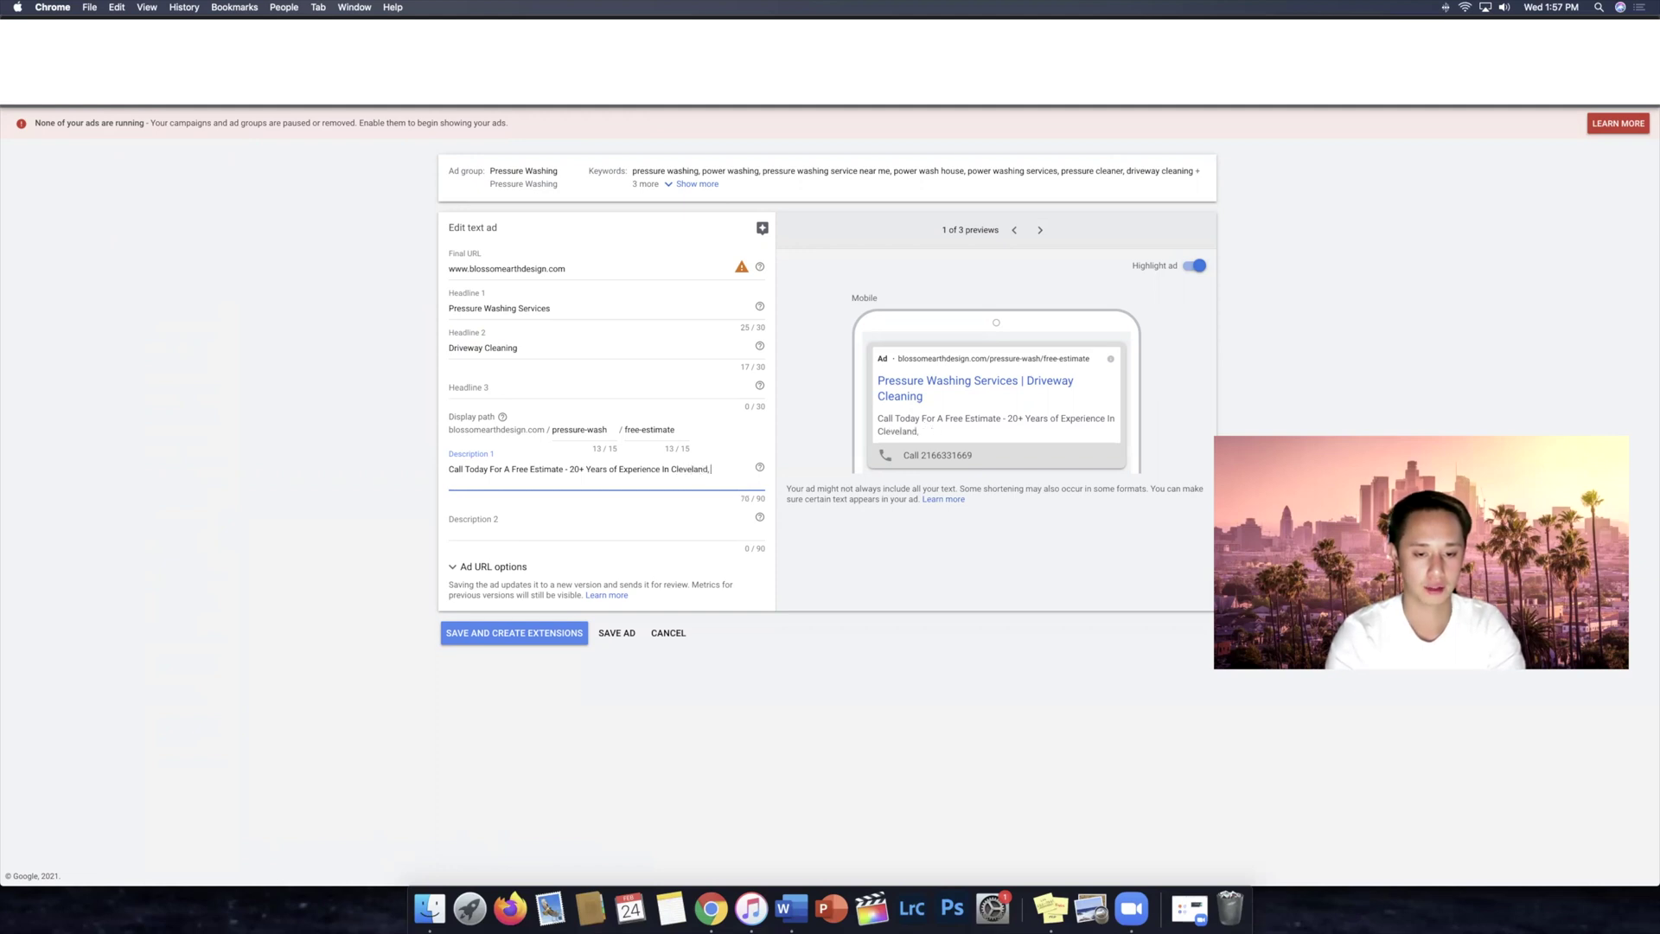
type(" Ohio")
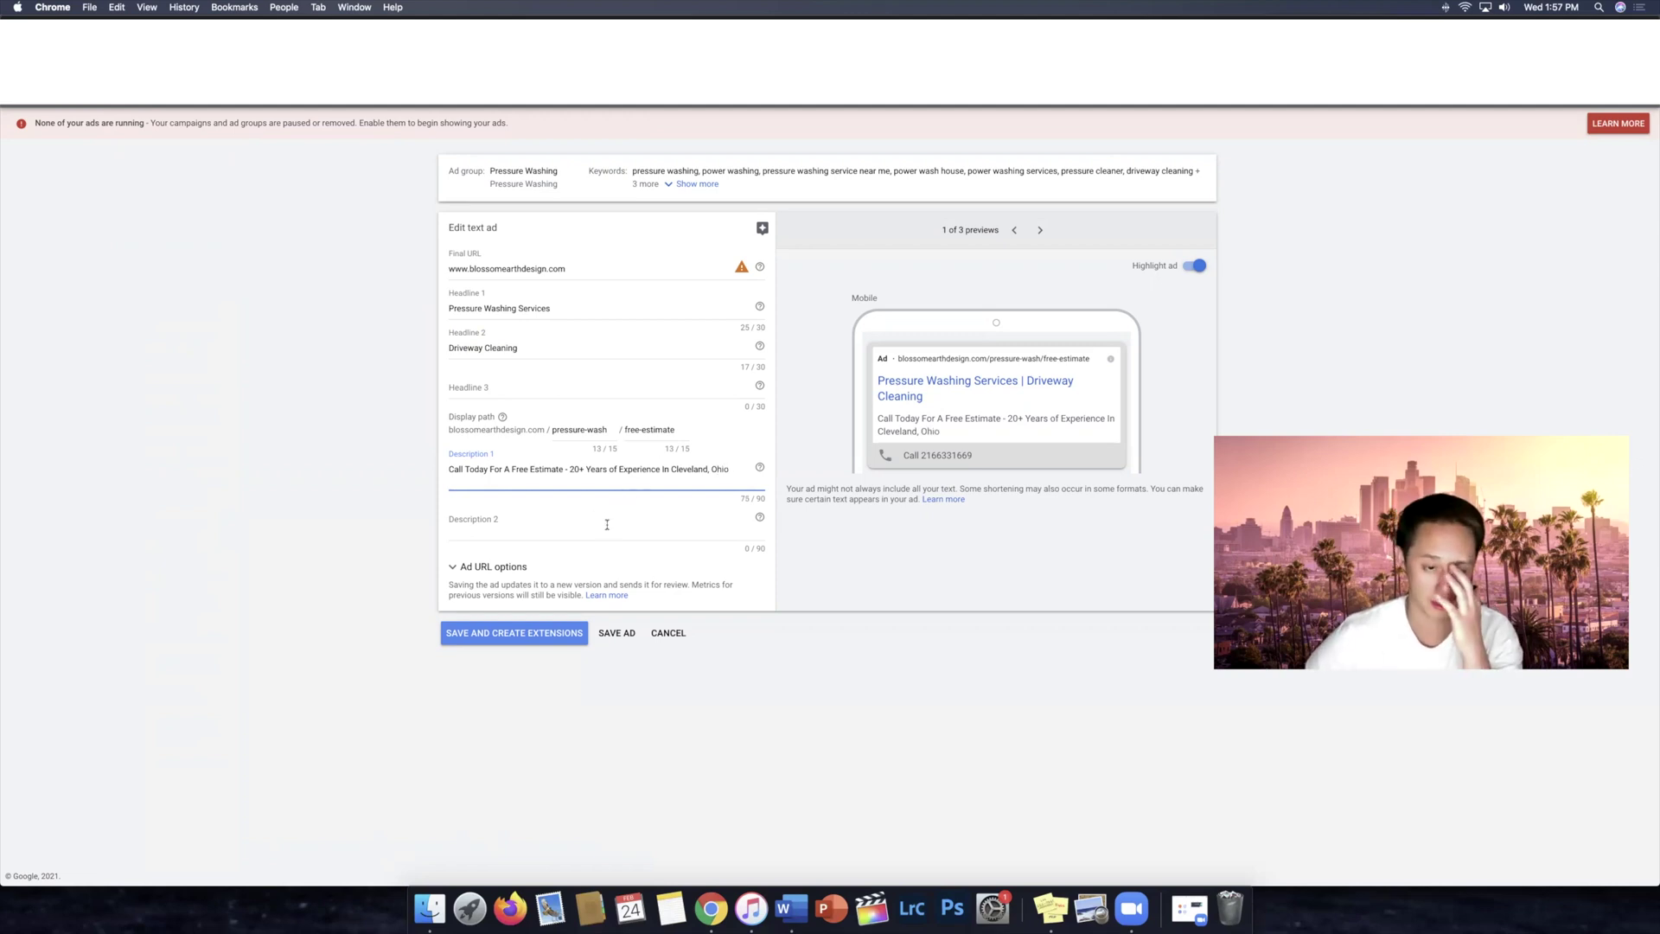
Step: Review the wording of Description 1 against Headline 1, and go to the empty Description 2 field
left_click_drag(729, 468, 402, 472)
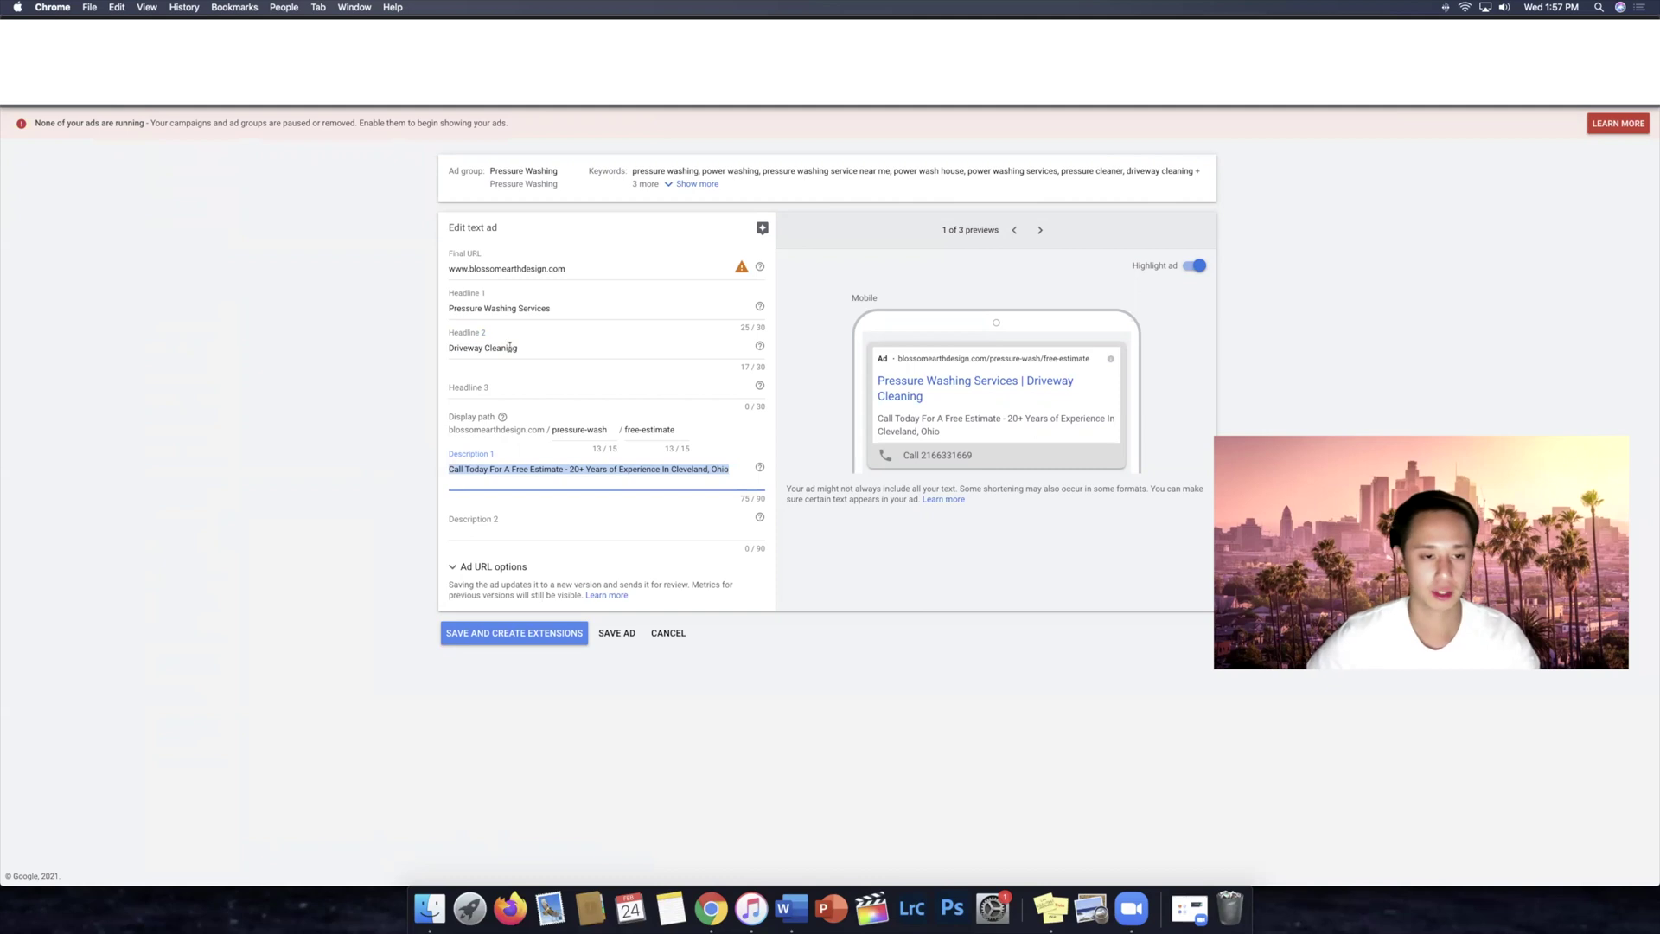
triple_click(568, 320)
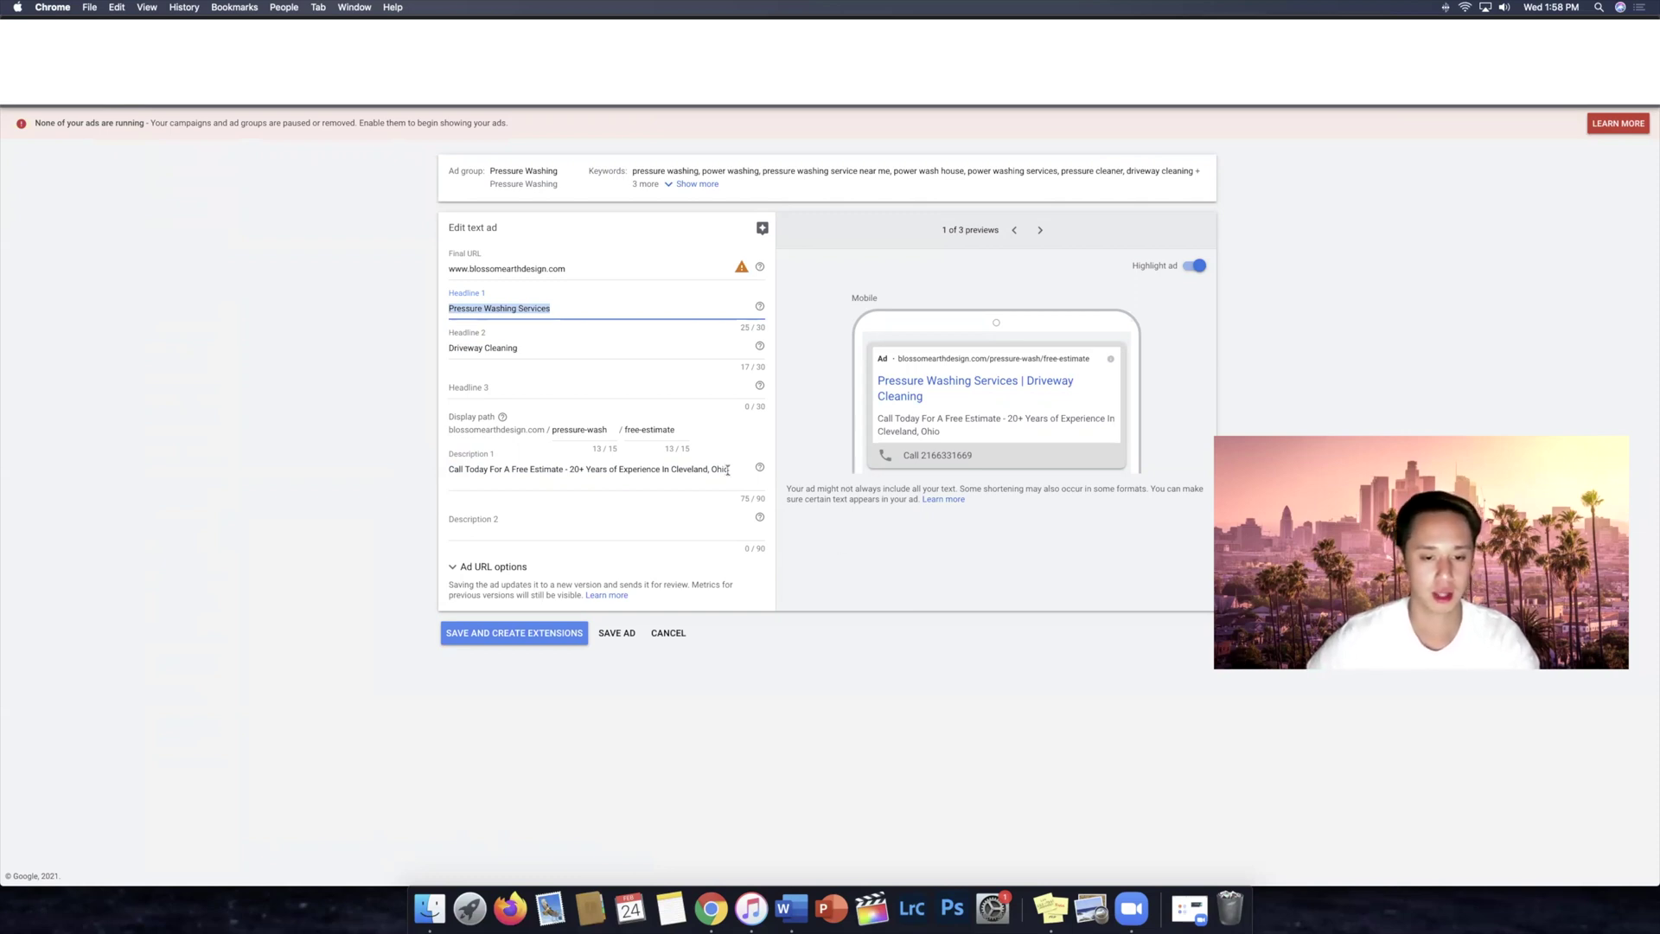
left_click_drag(727, 469, 368, 473)
left_click(562, 515)
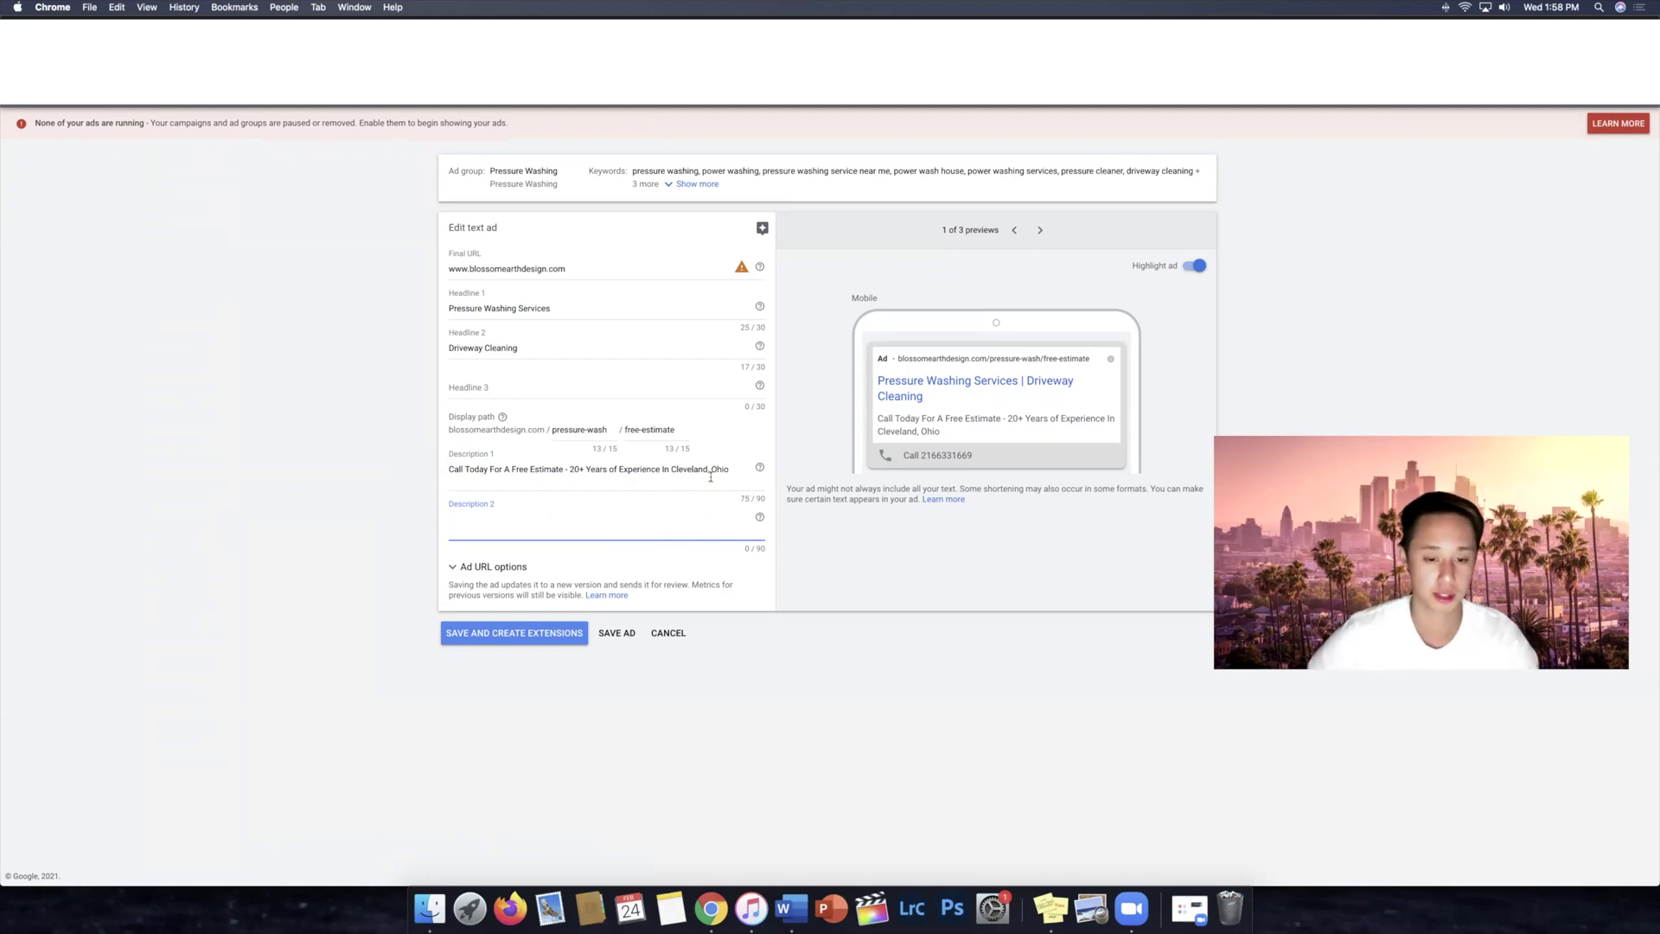
Step: Review the experience wording in Description 1, and fill Description 2 with "We Do Driveway Cleaning, etc."
mouse_move(716, 467)
left_mouse_down()
mouse_move(424, 475)
mouse_move(725, 476)
left_mouse_up()
left_click(467, 468)
left_click(573, 469)
left_click_drag(571, 469, 731, 476)
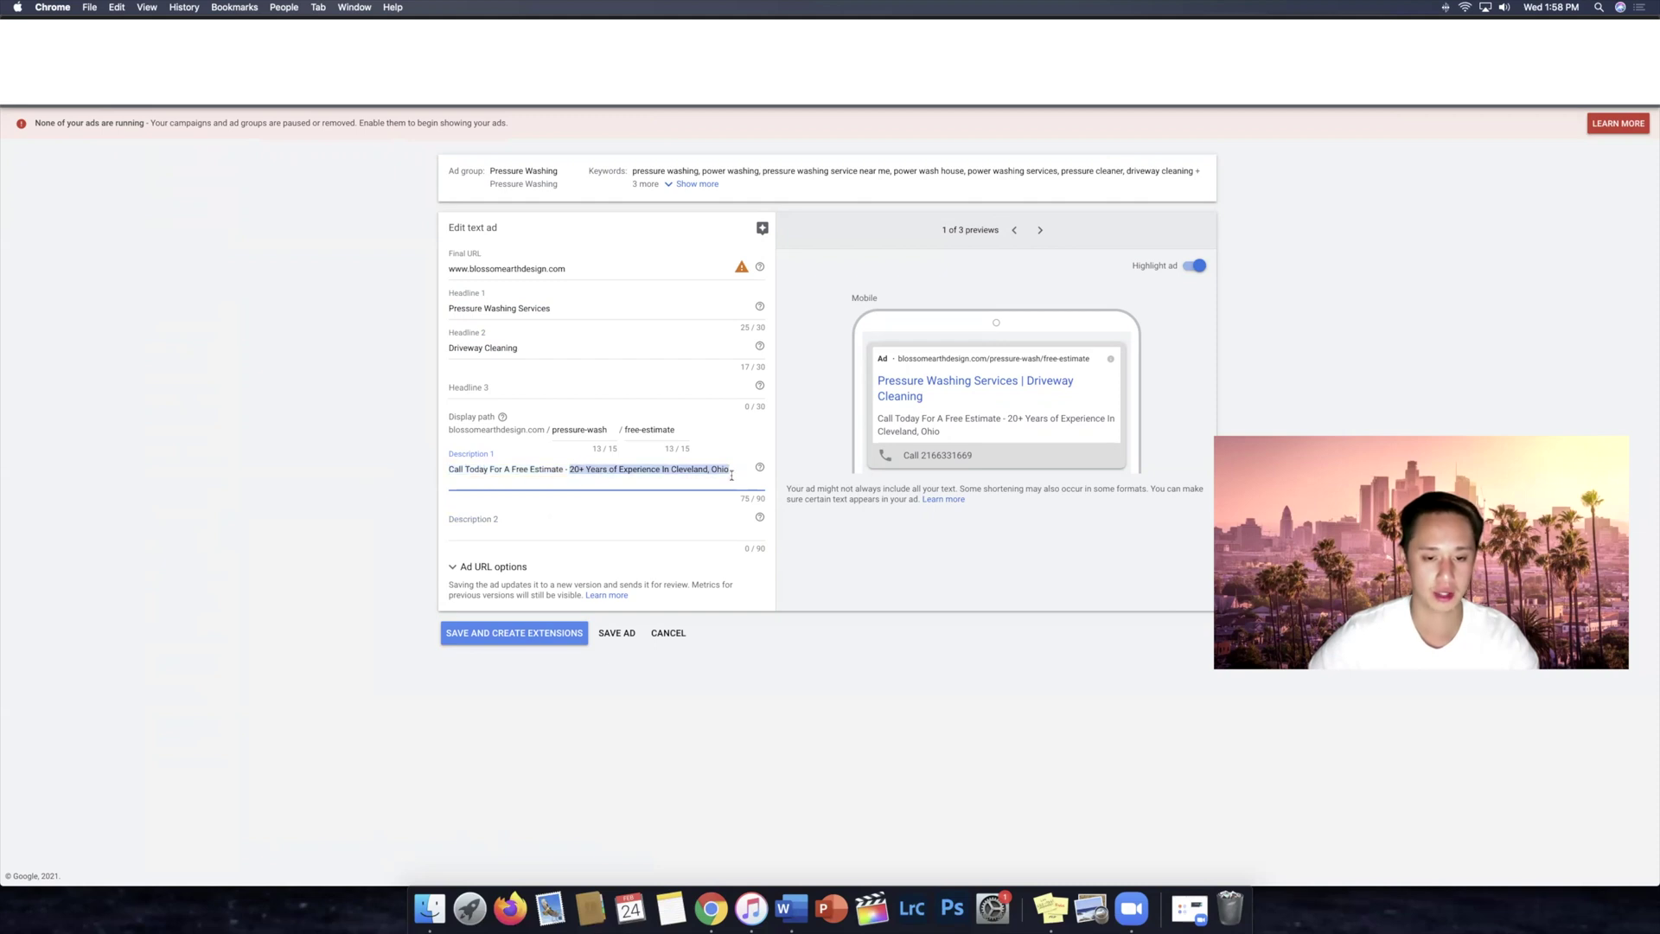
left_click(656, 525)
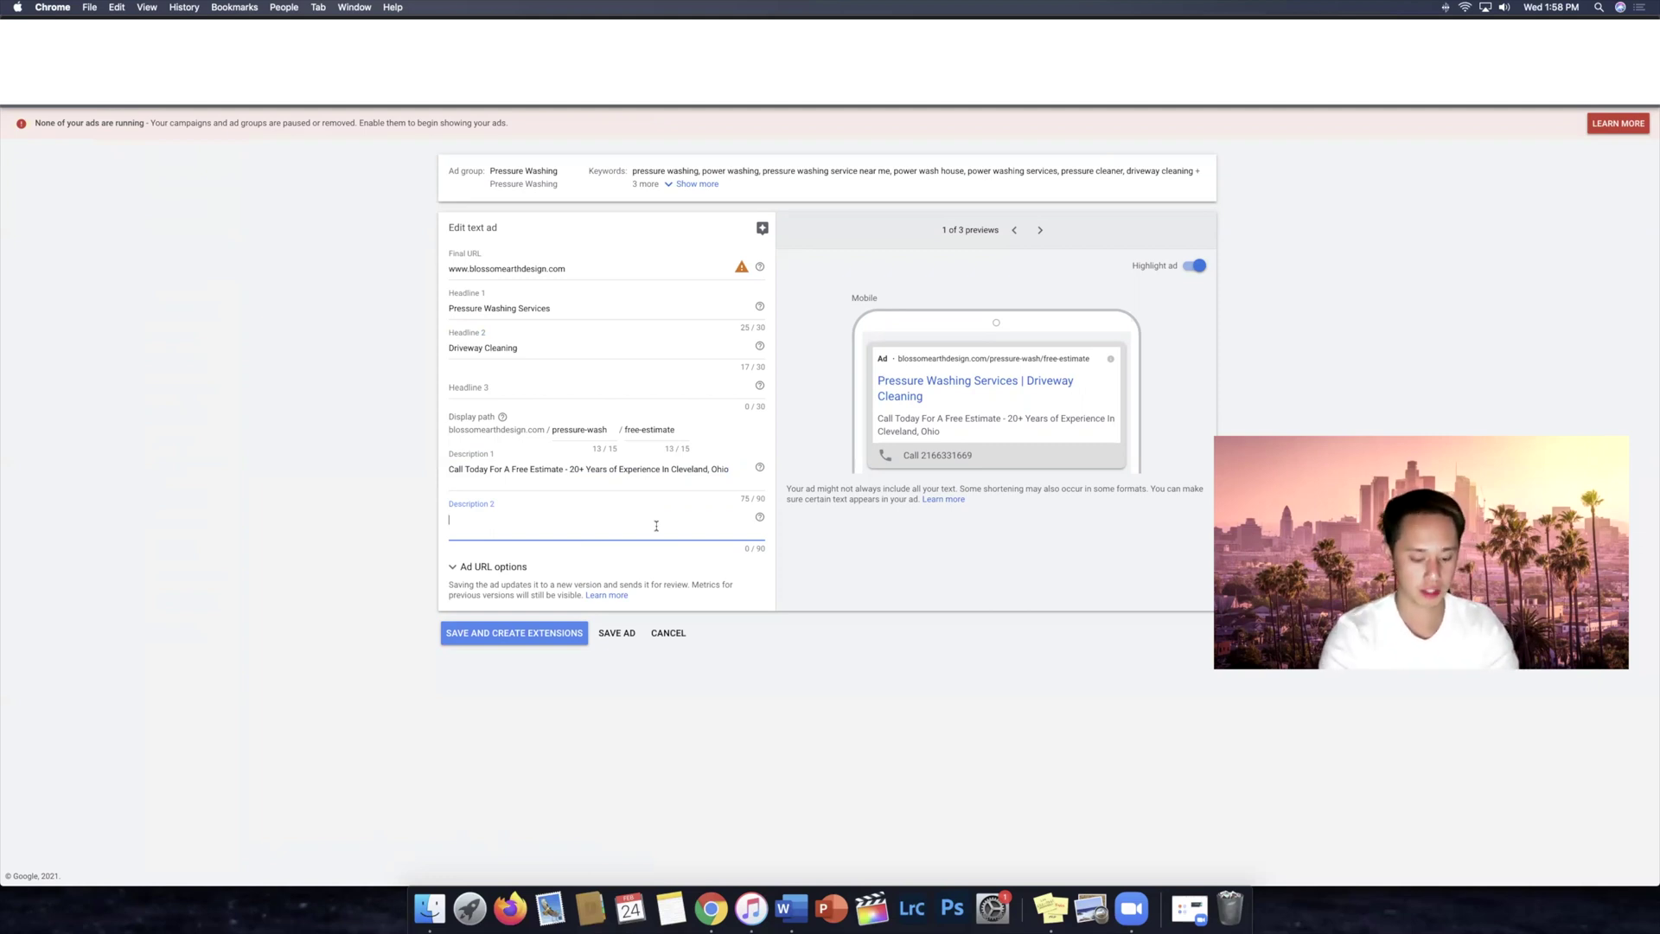
type("We Do Dri")
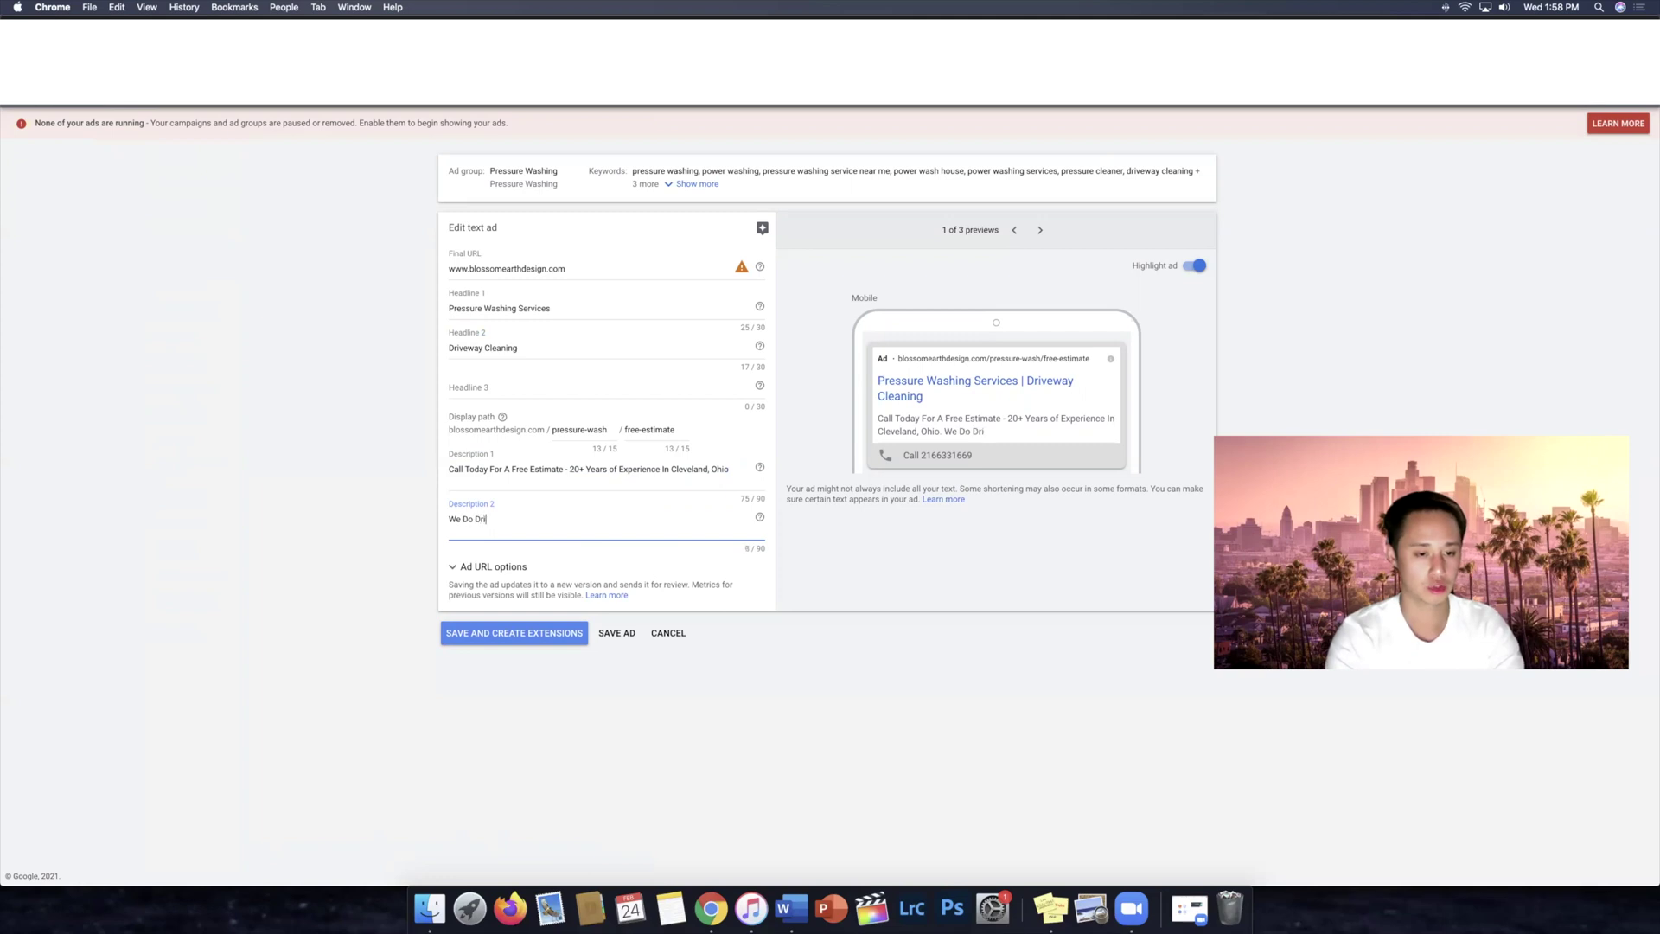
type("veway C")
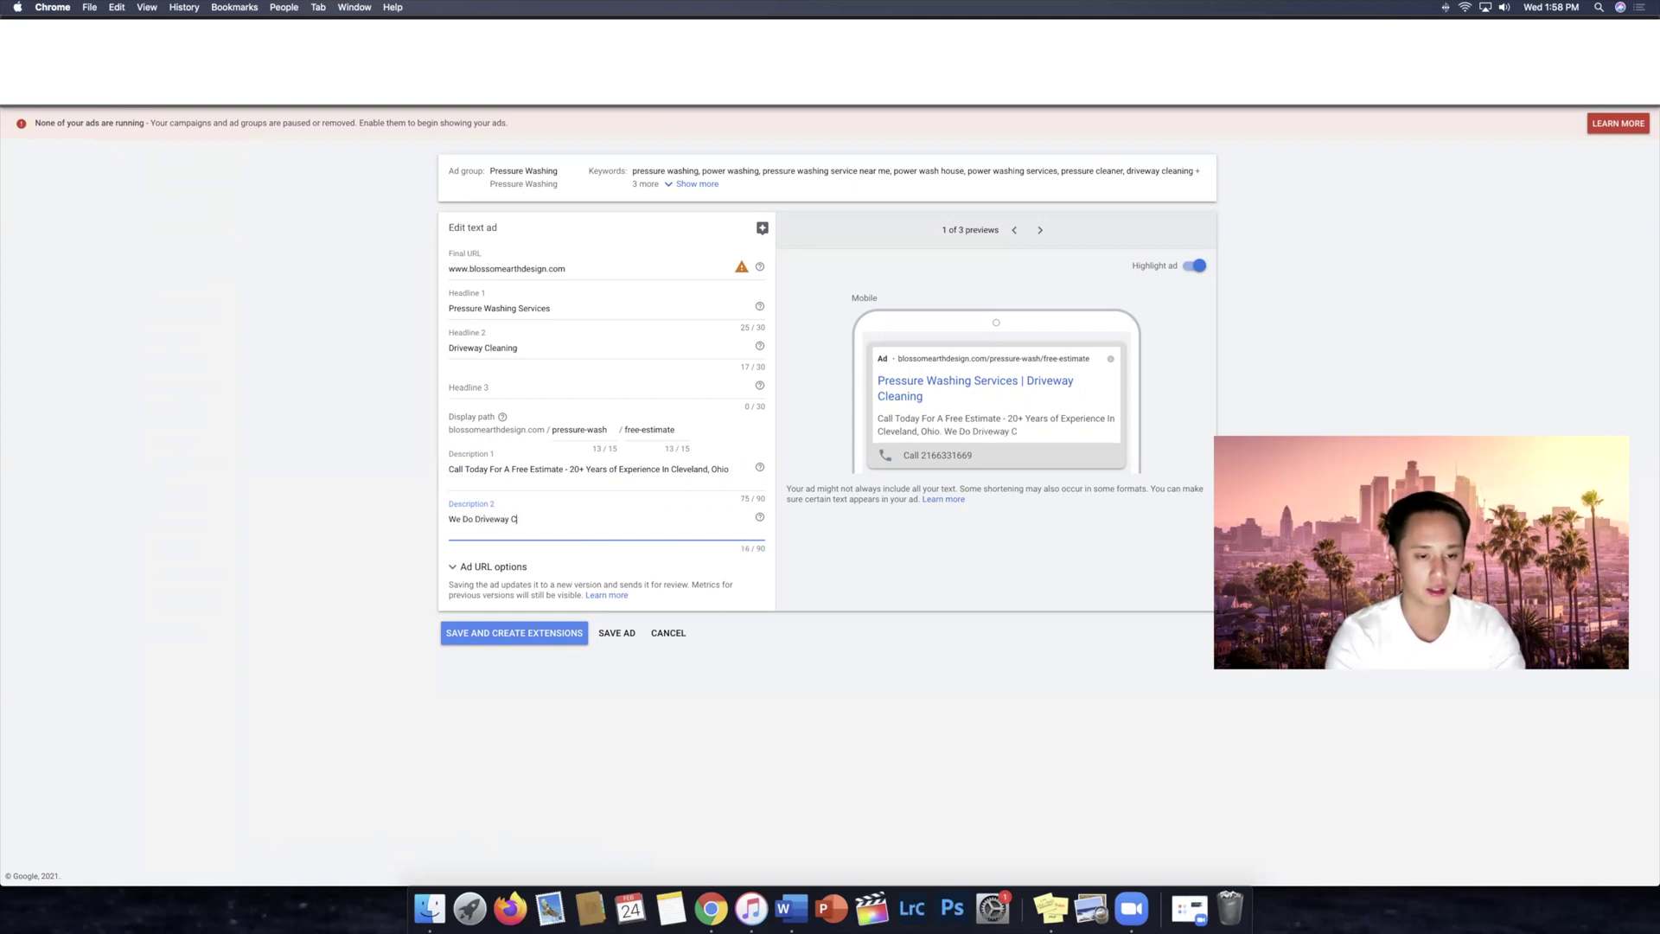
type("leaning,")
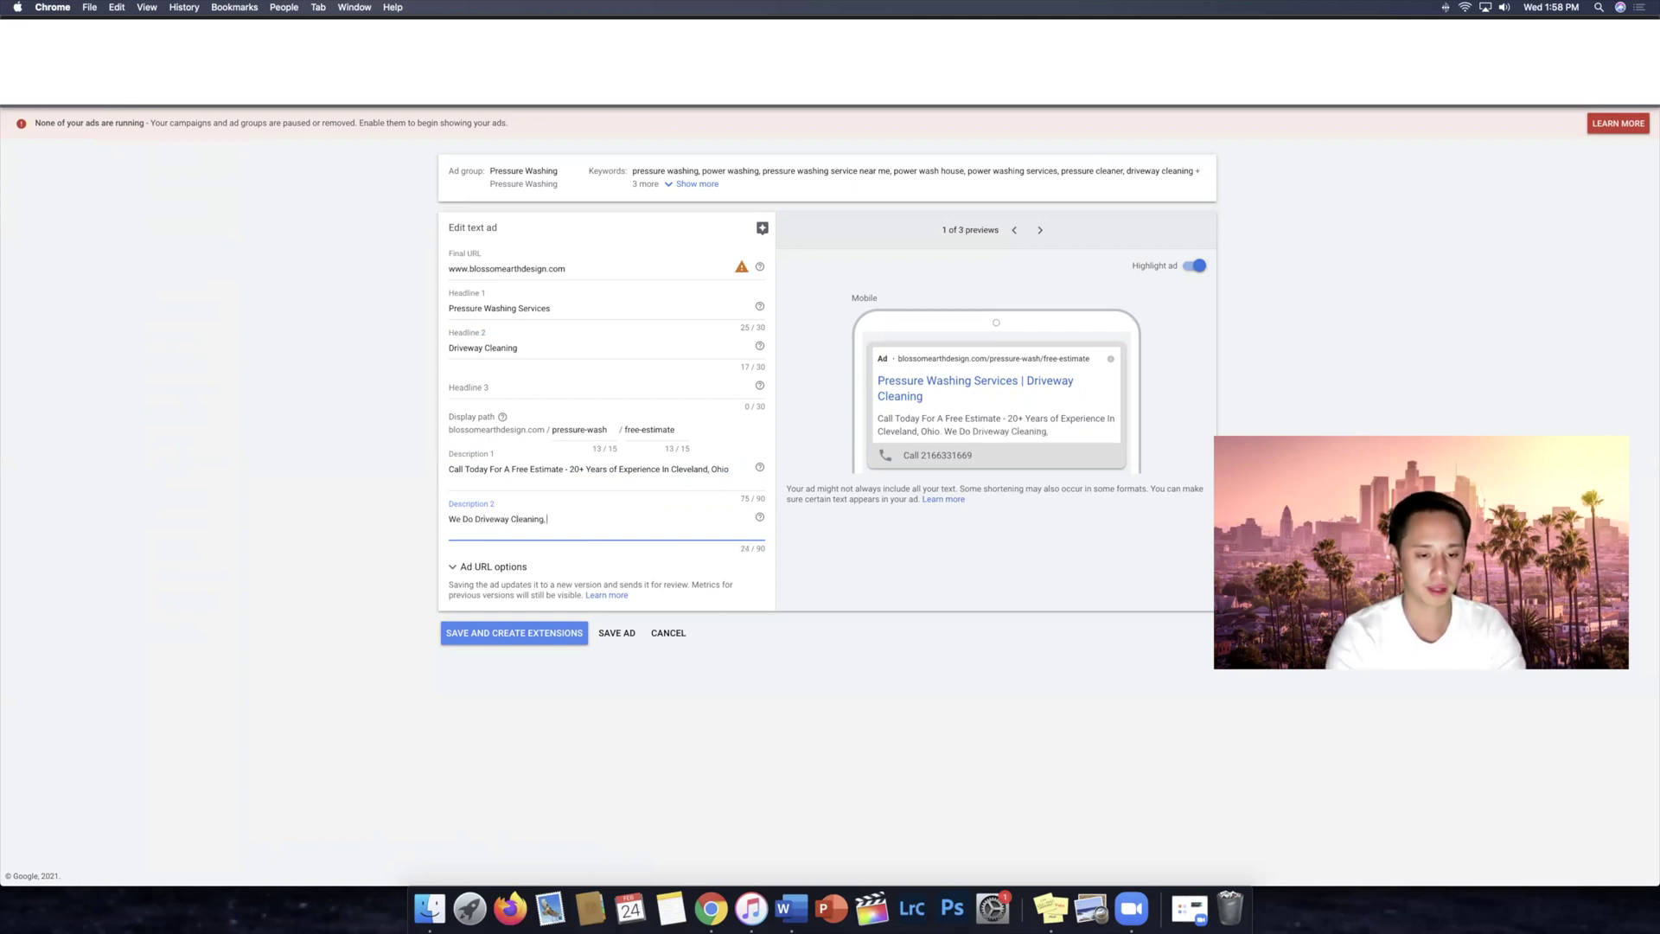
type(" etc.")
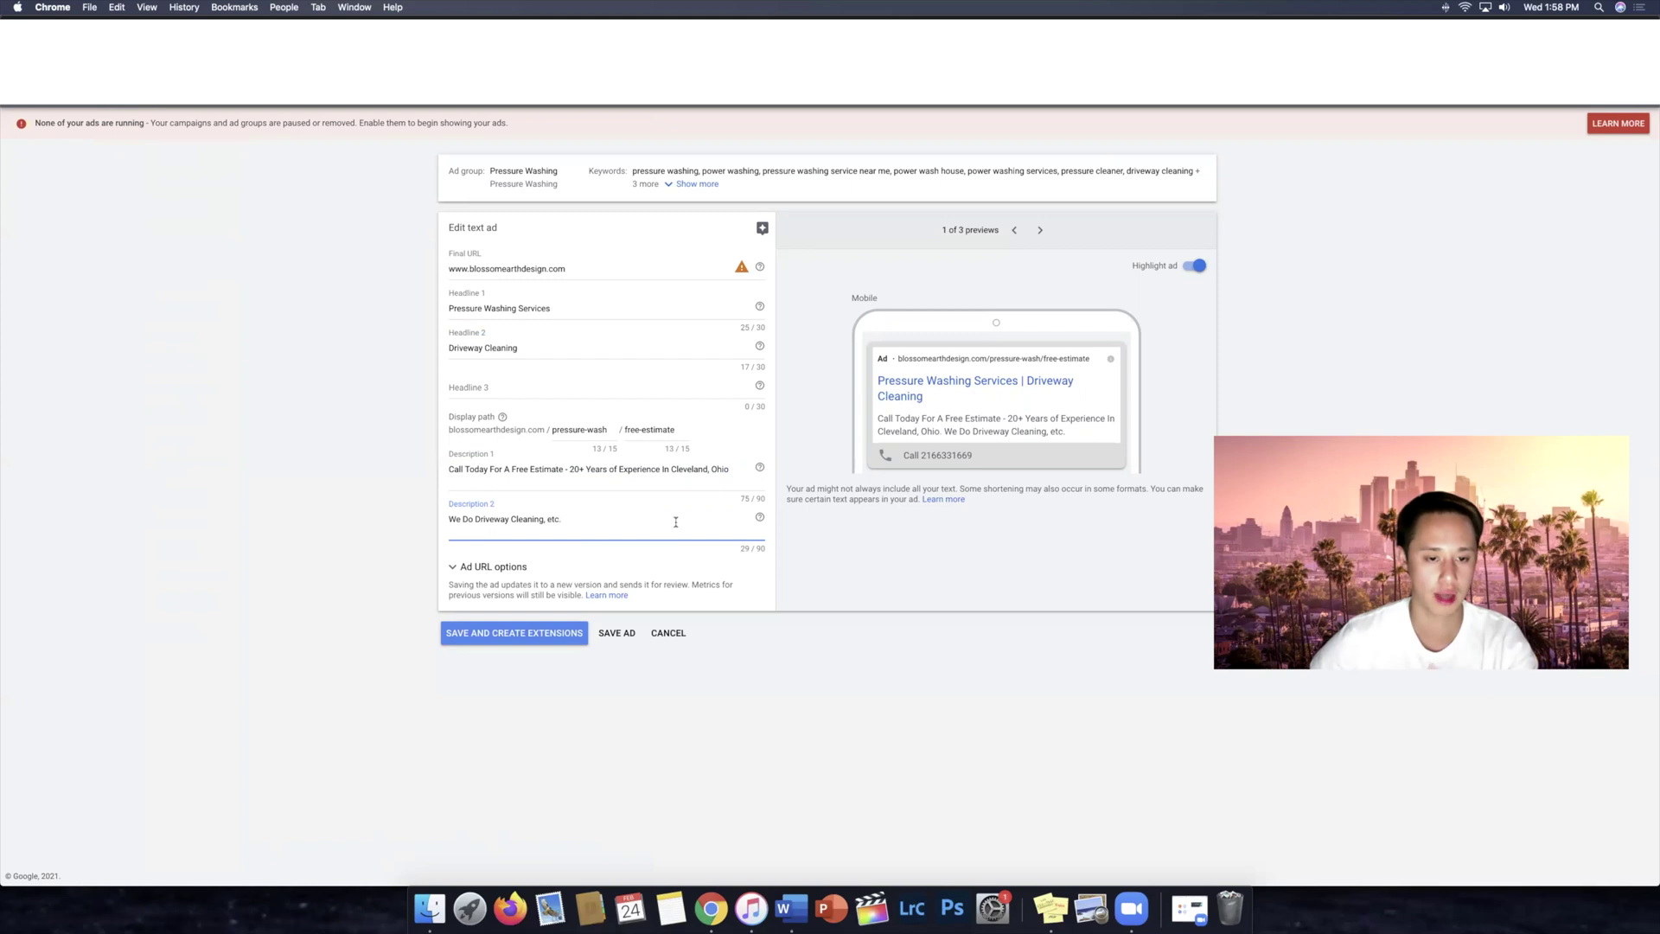
Step: Check the wording of Description 1 and enter "20+ Years Of Experience" as Headline 3
left_click_drag(728, 468, 487, 459)
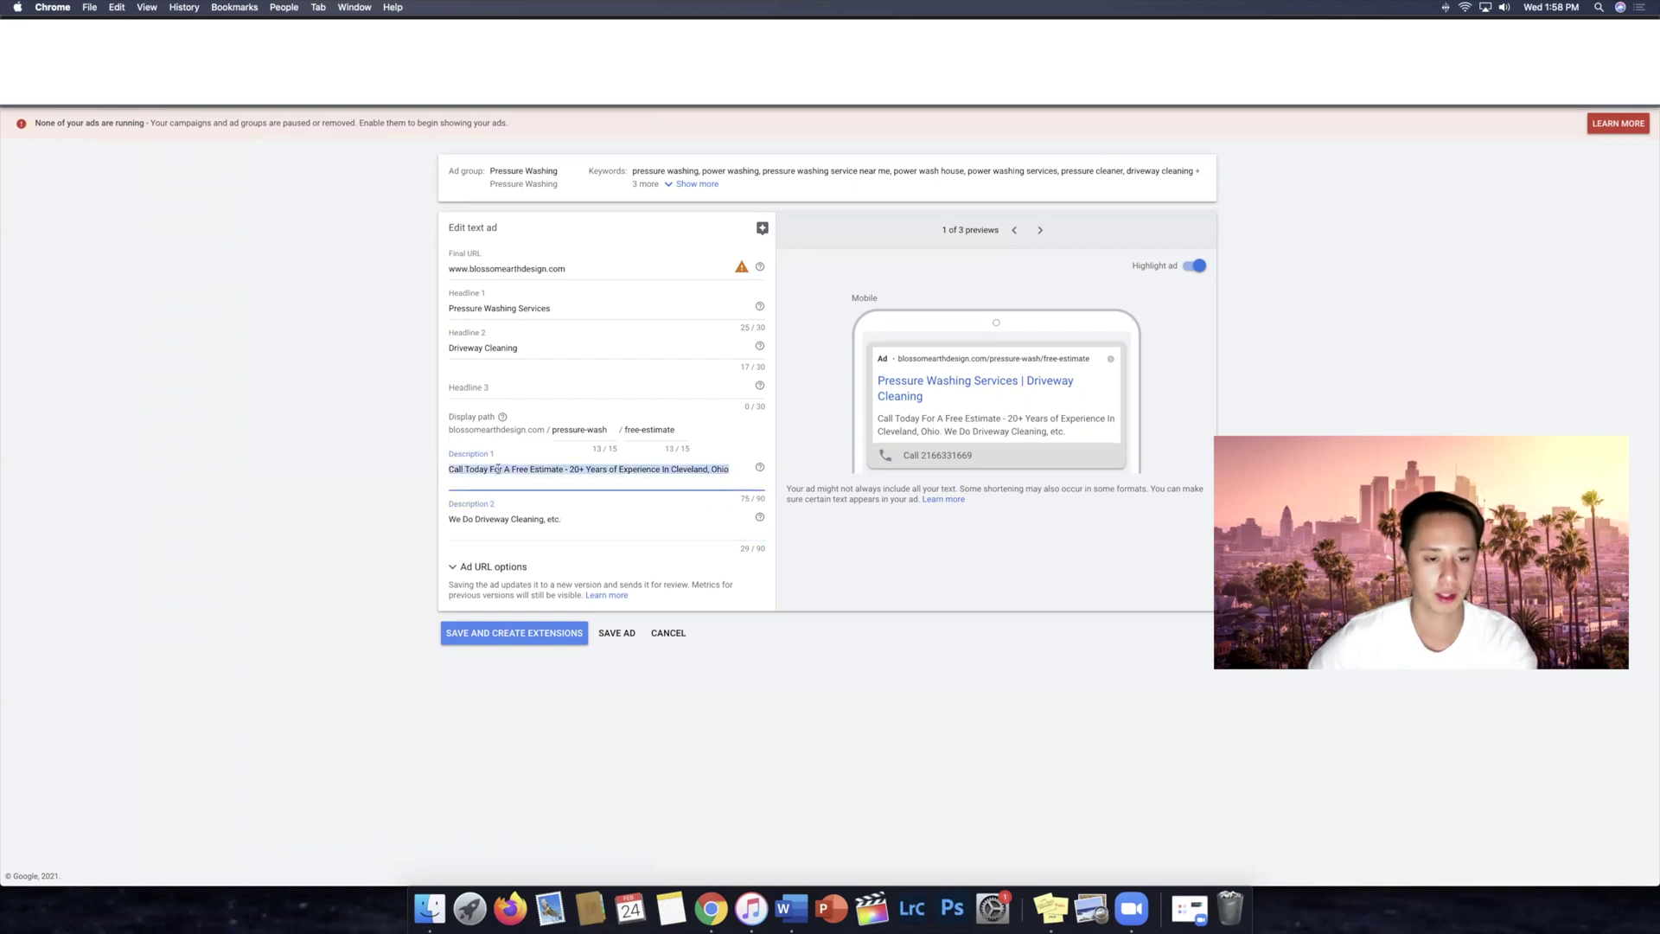
left_click(498, 468)
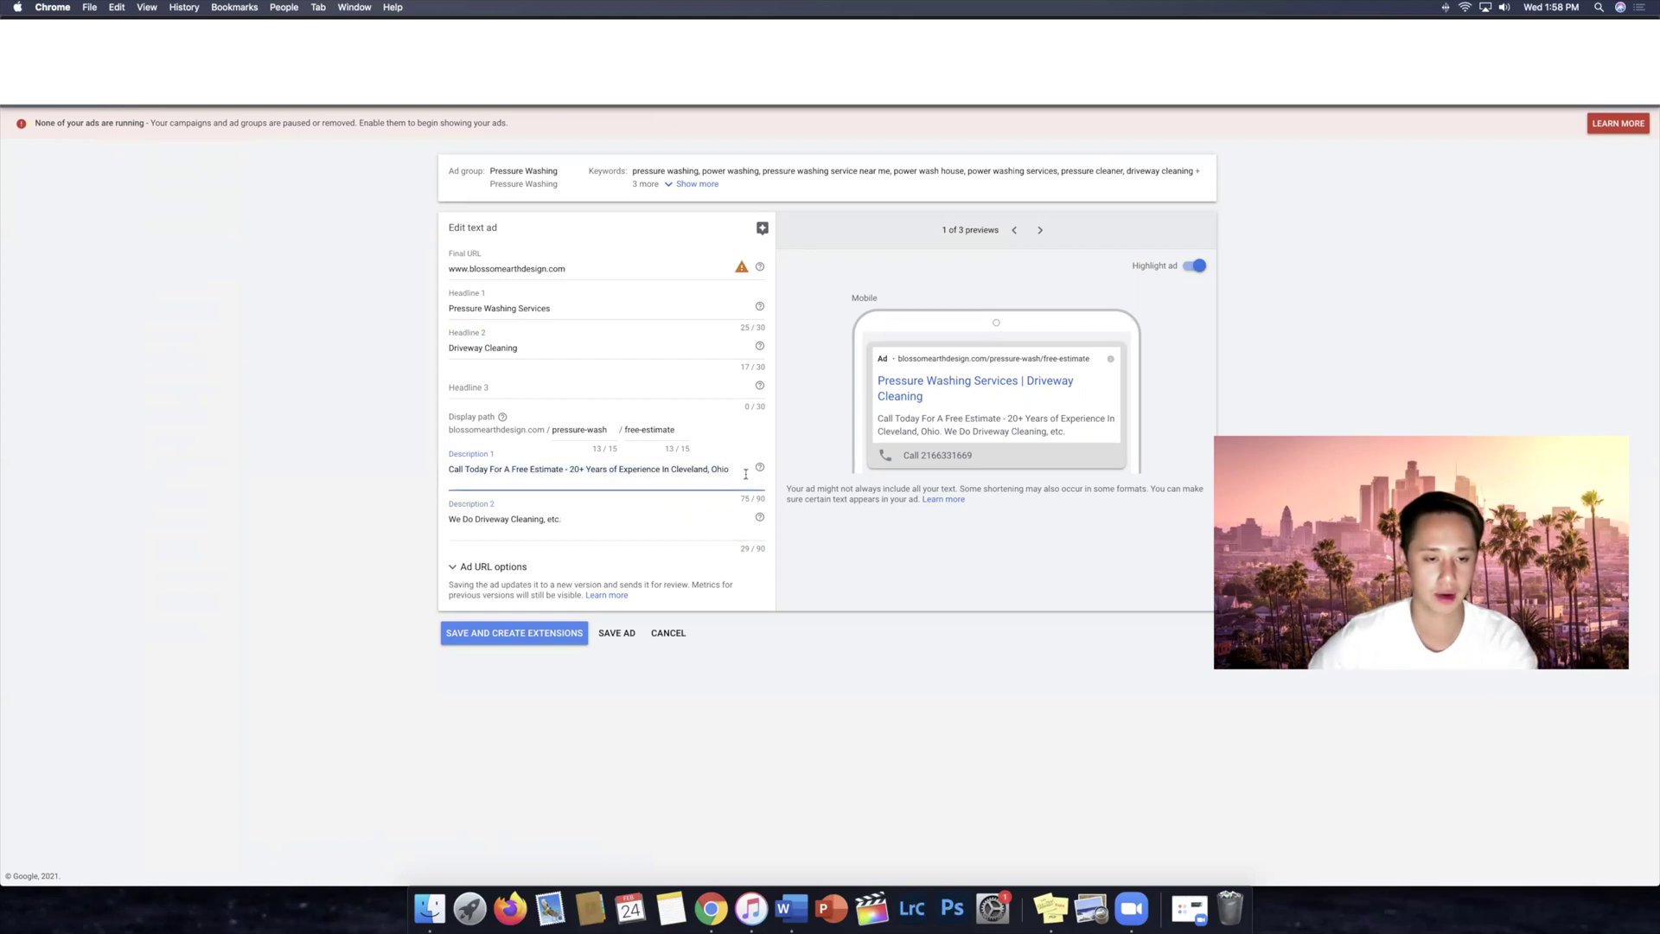
left_click(553, 389)
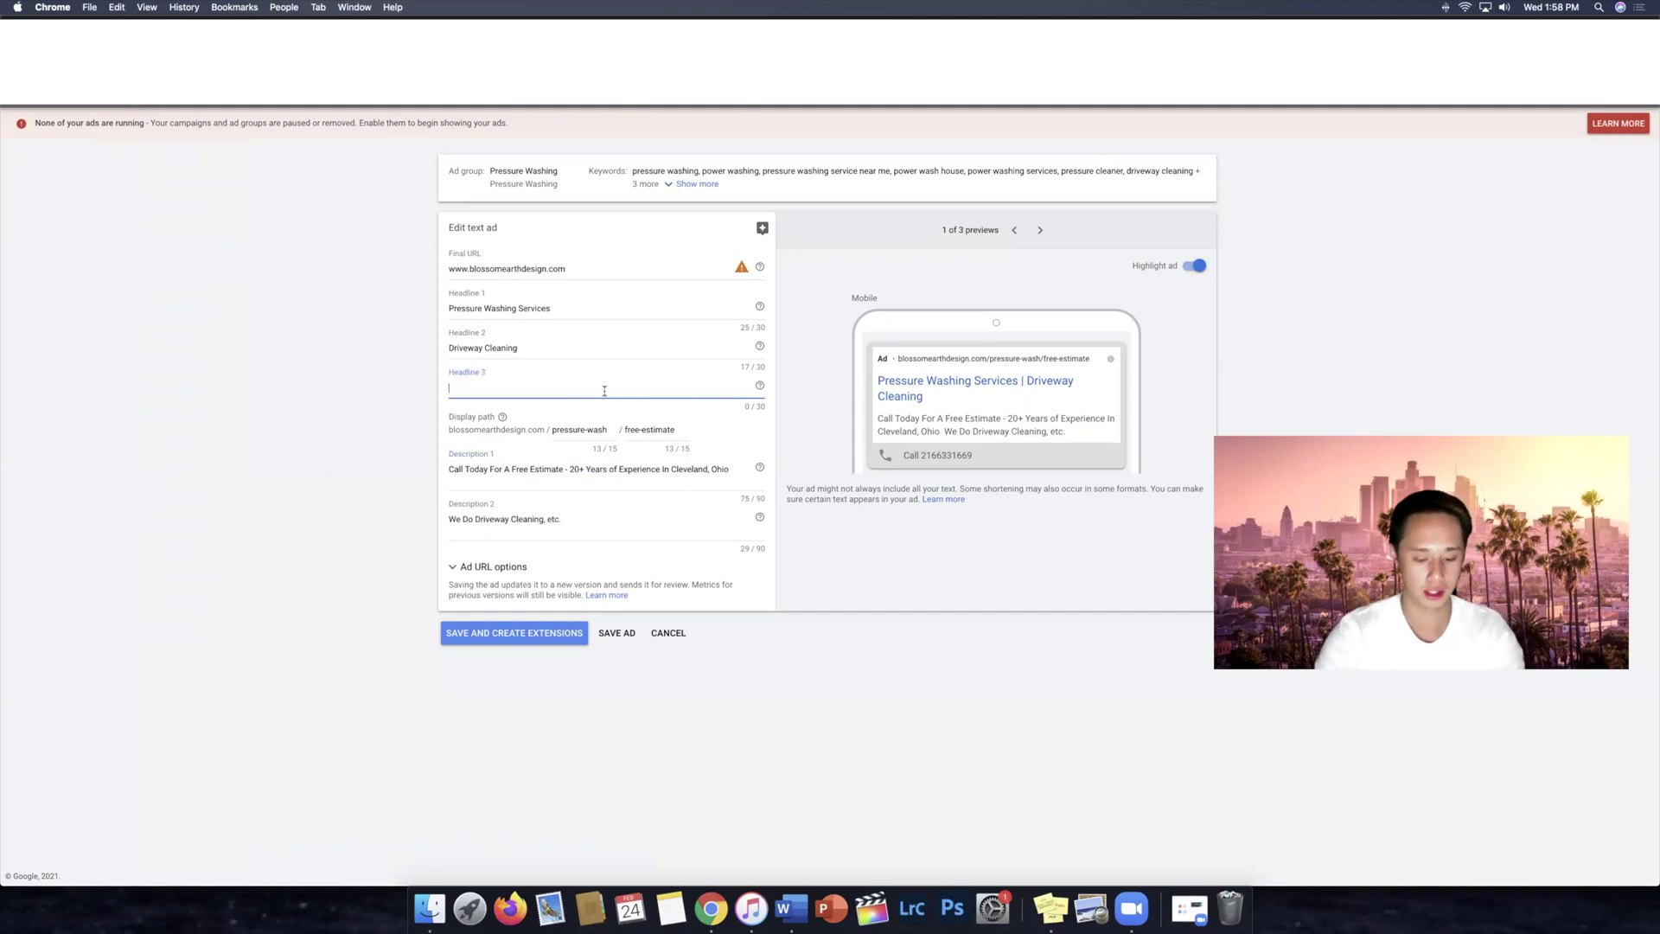
type("20+ Ye")
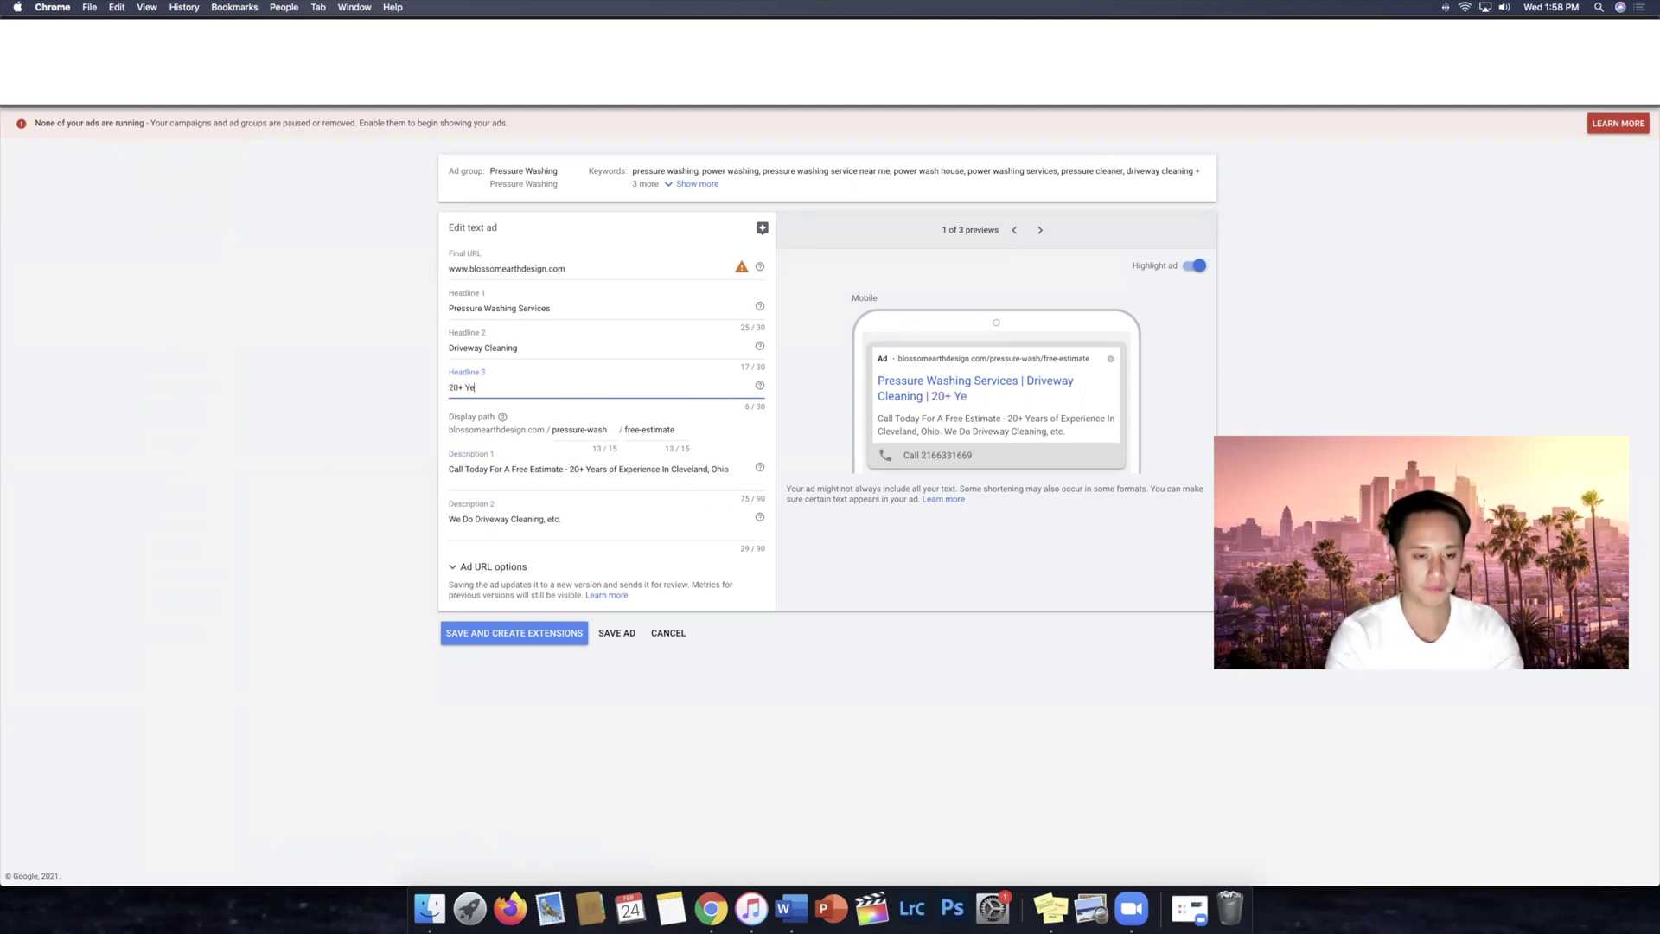
type("ars Of Experience")
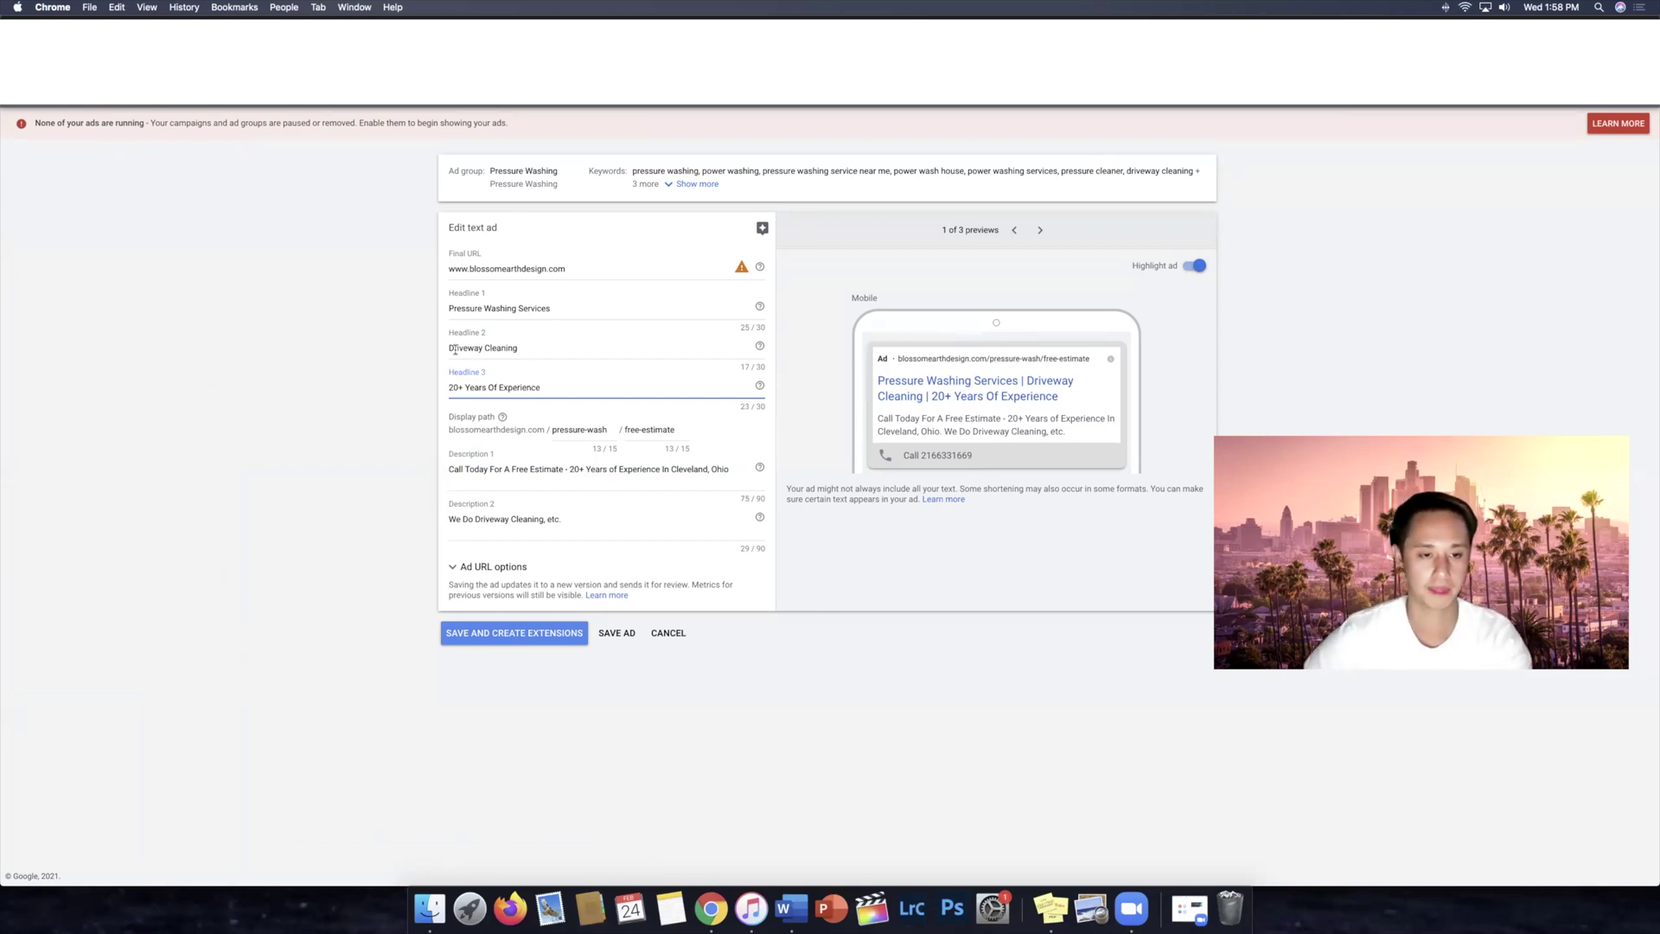
Step: Replace Headline 2 of the ad with "Call For A Free Estimate"
left_click_drag(532, 347, 374, 345)
type("Call For A")
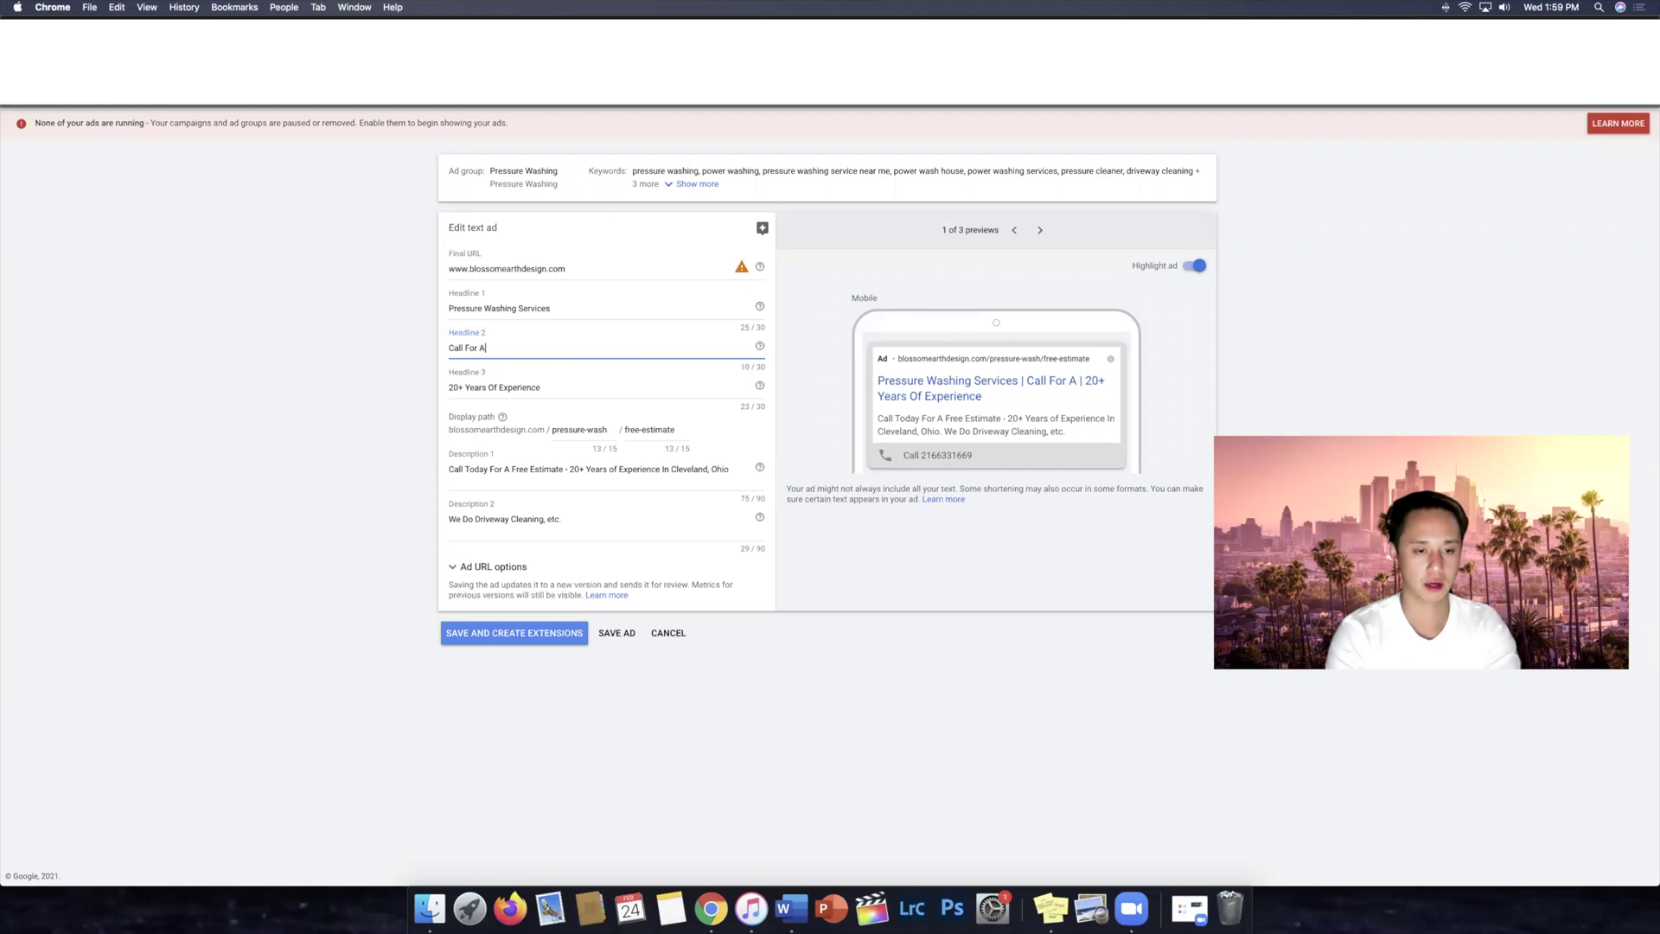
type(" Free Estimate")
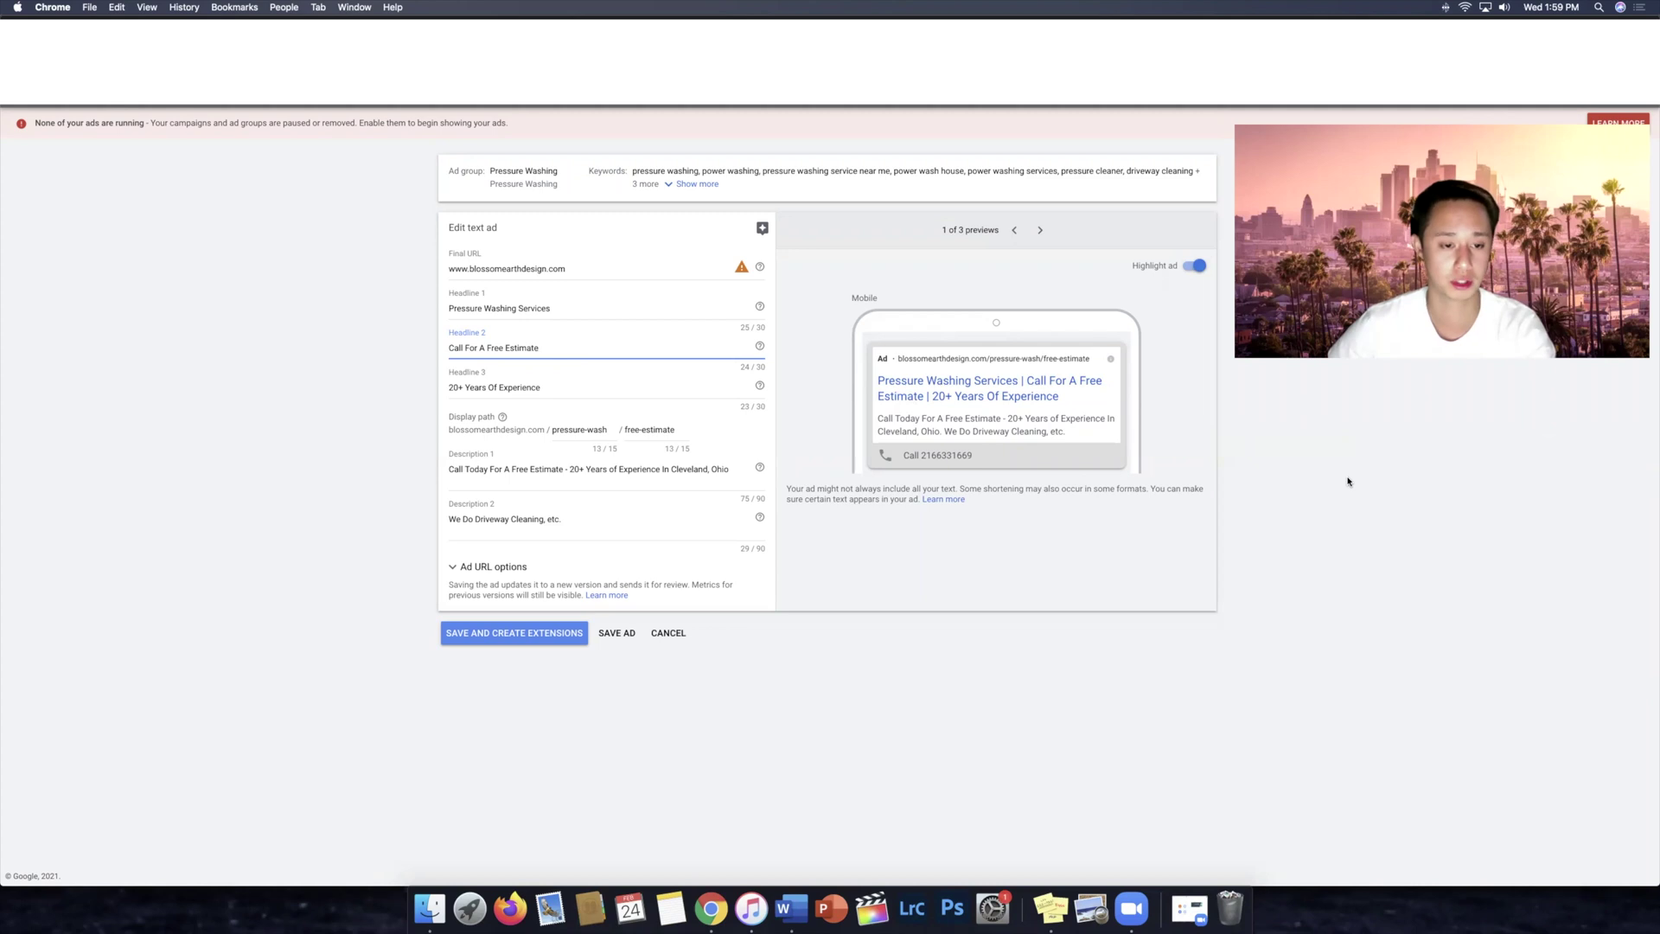
left_click_drag(555, 347, 411, 348)
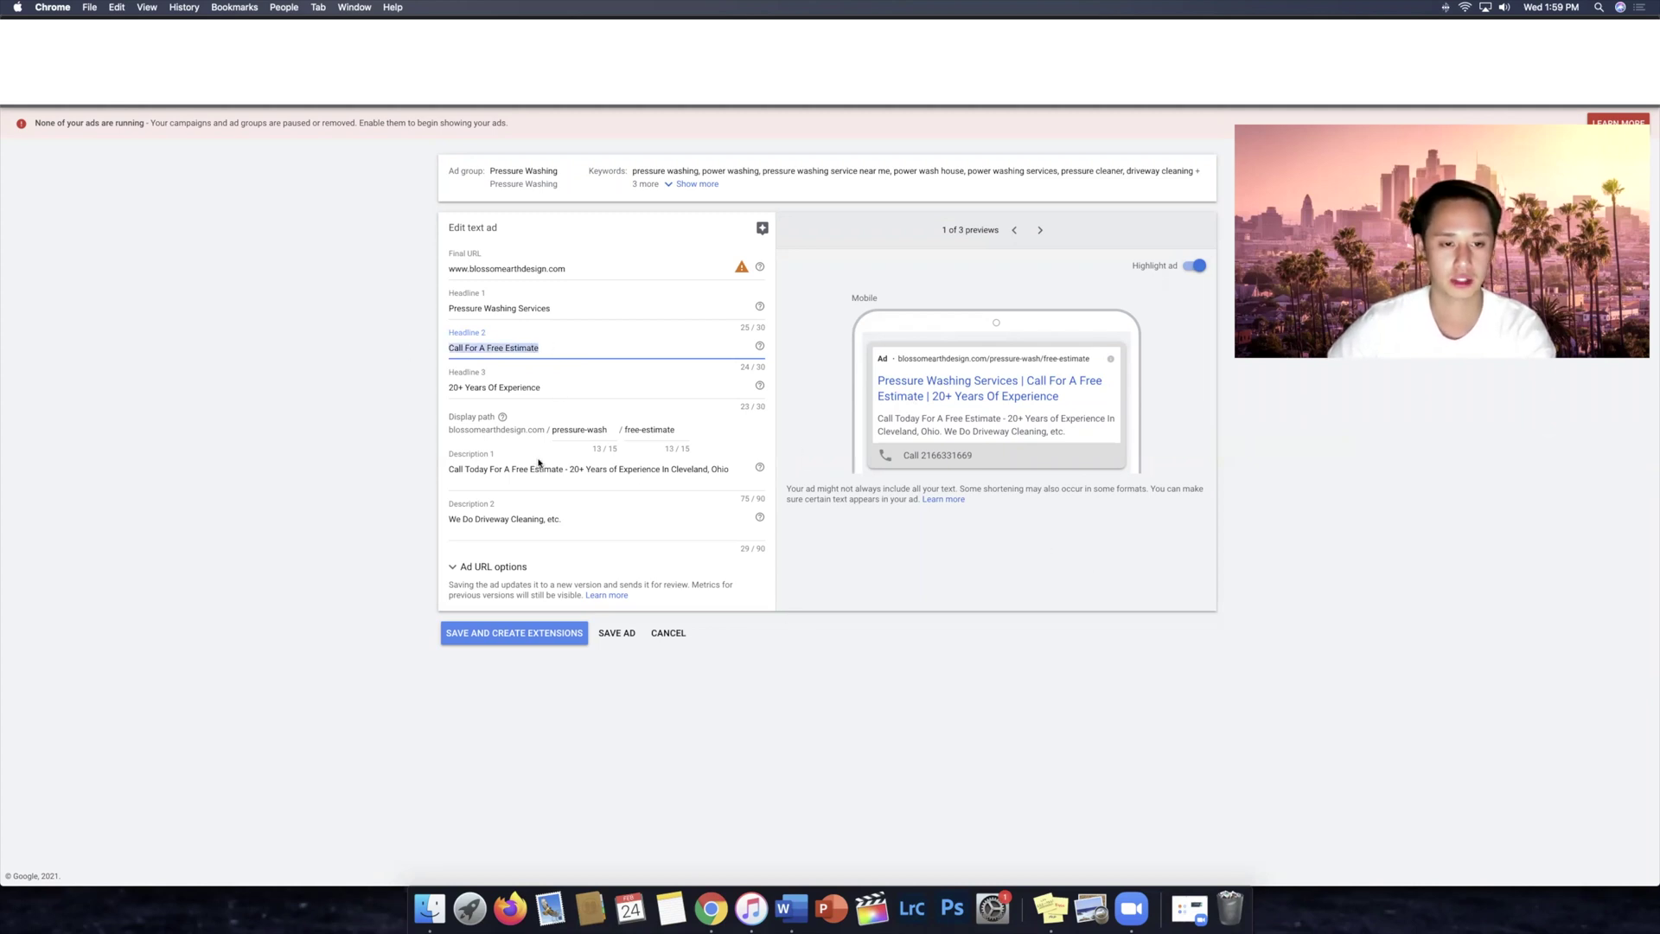
Step: Stay in the ad editor and review the wording of the display path, Description 1 and Description 2
left_click(668, 632)
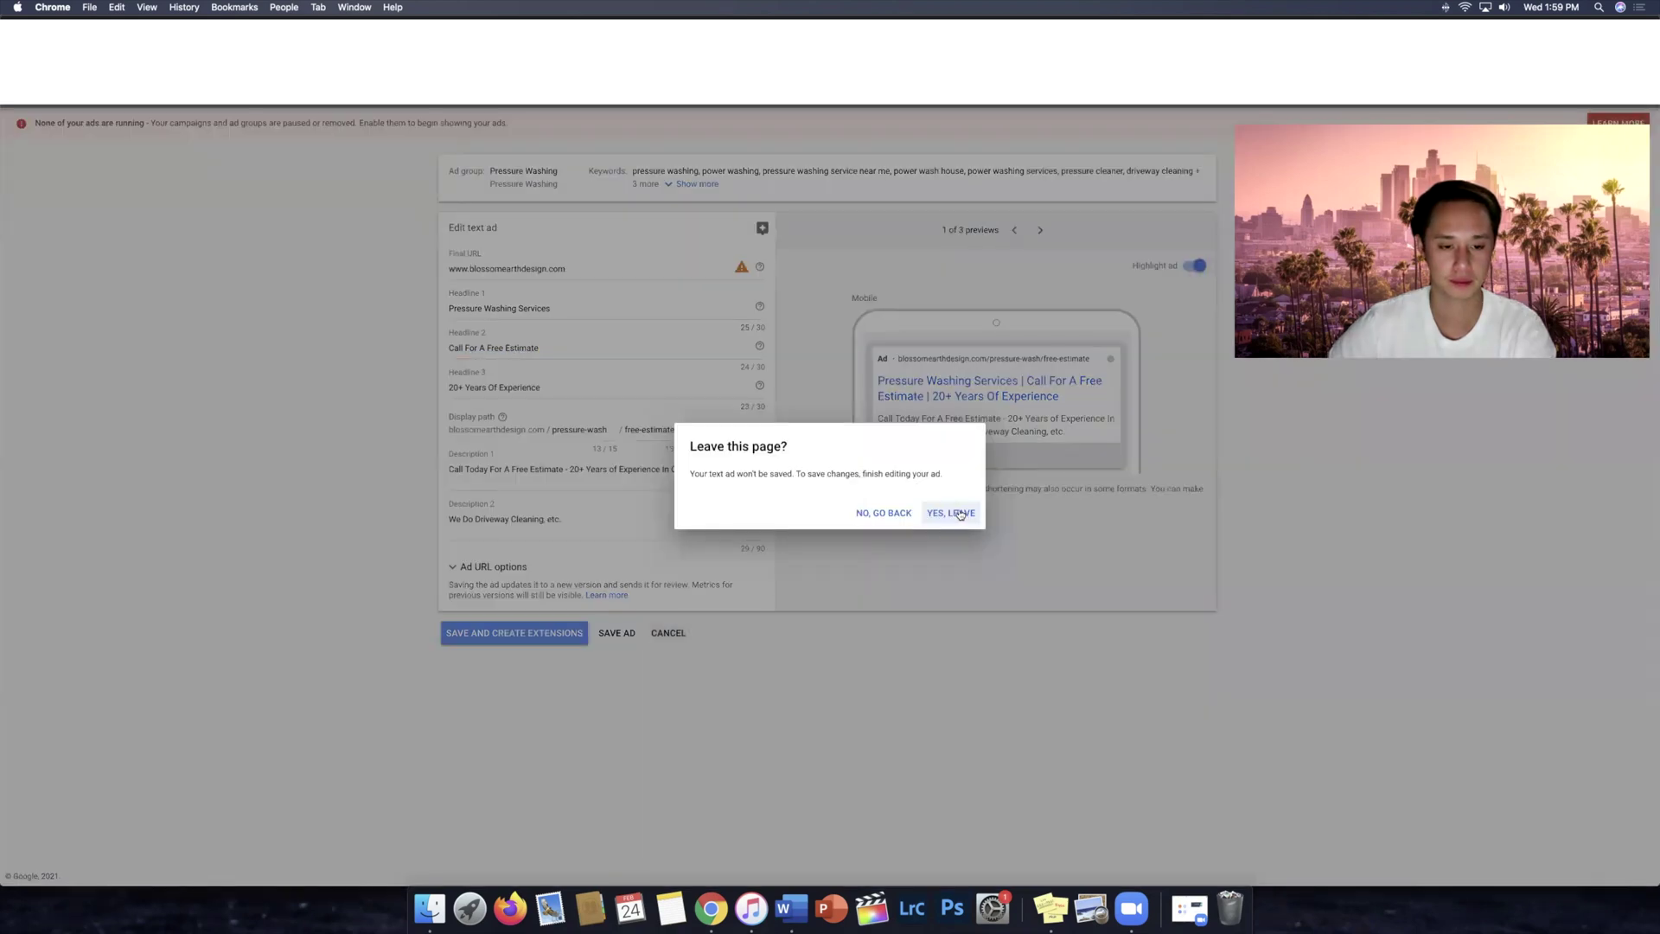
left_click(884, 514)
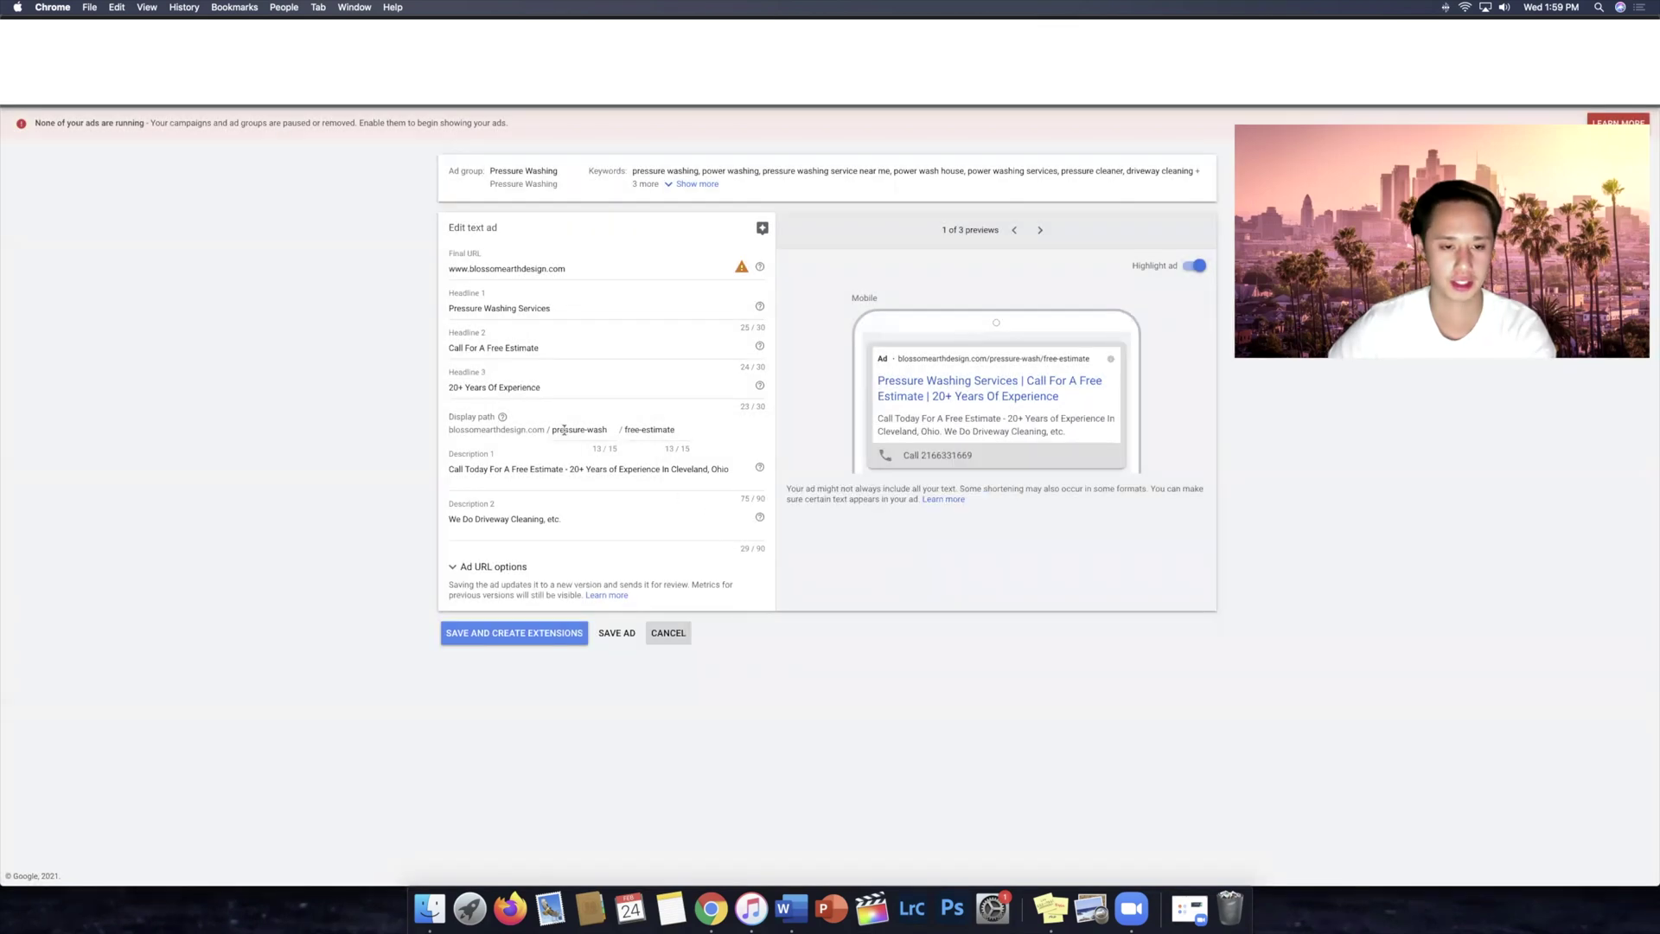
left_click_drag(551, 429, 641, 430)
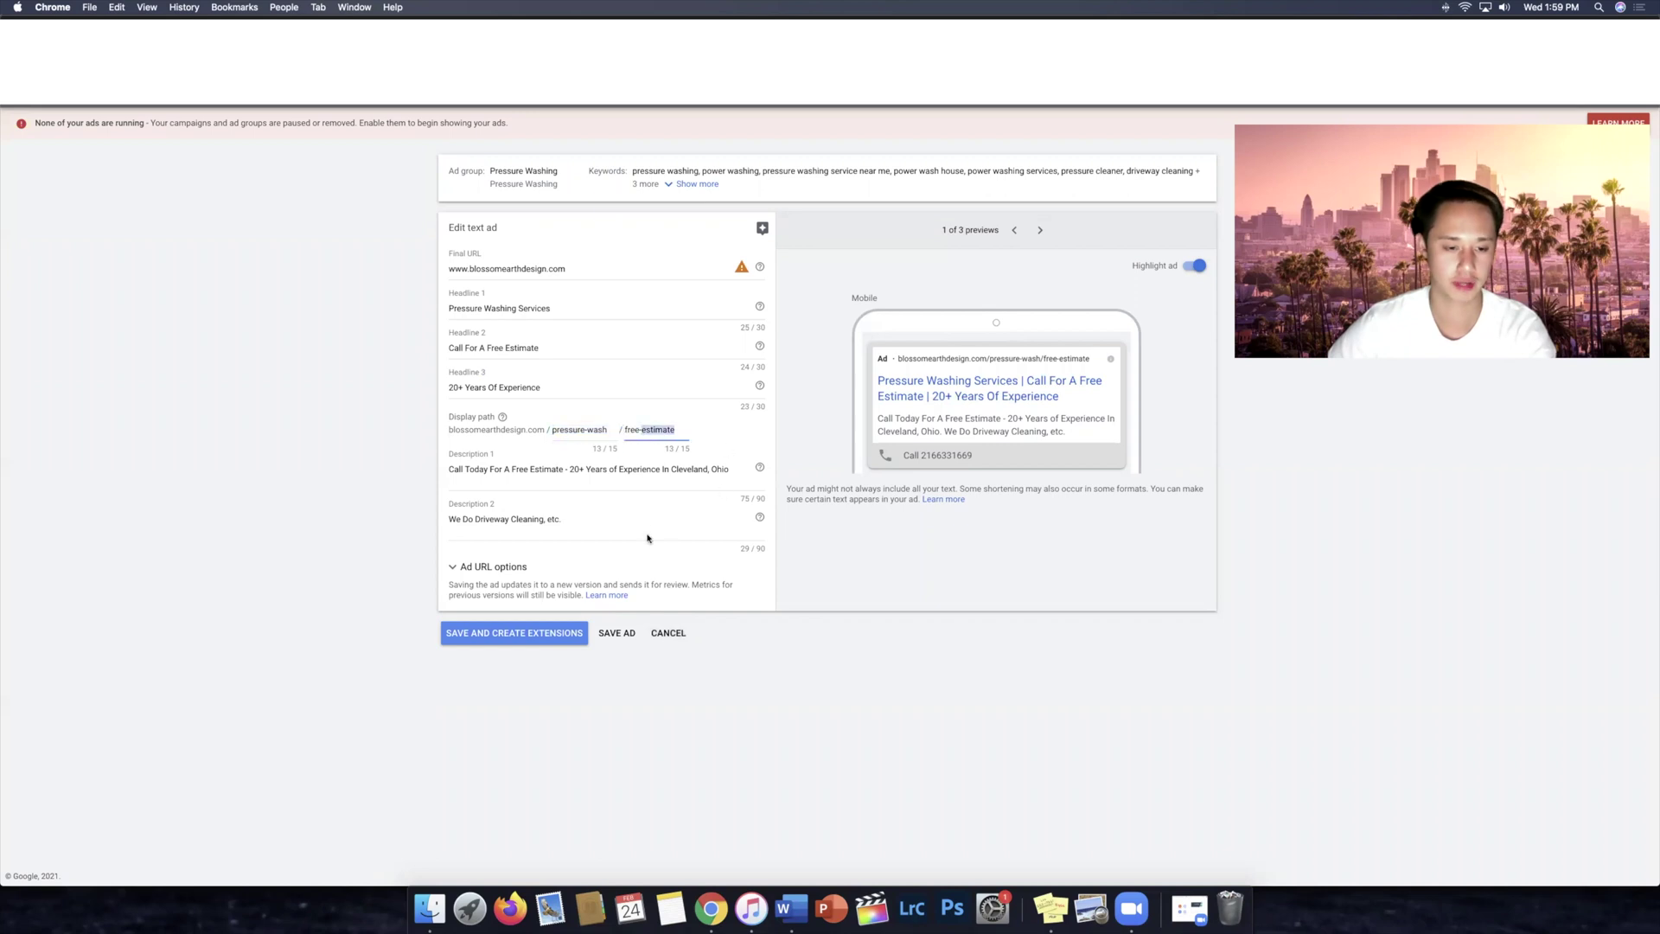
left_click_drag(497, 469, 680, 470)
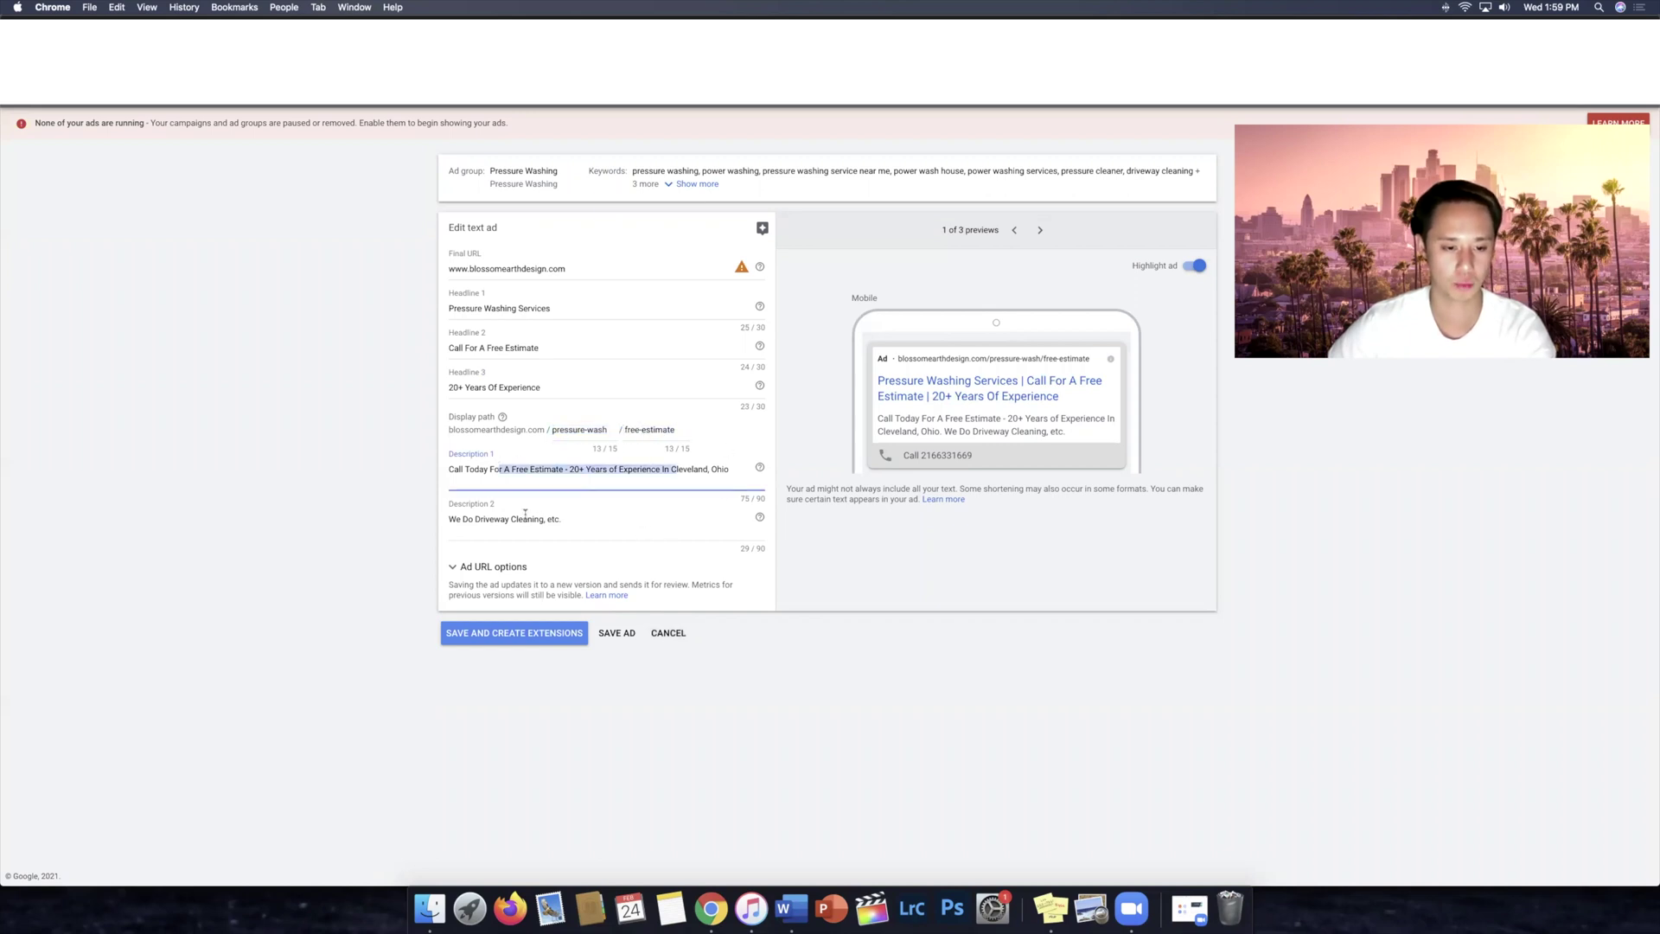
left_click_drag(521, 518, 583, 518)
left_click(621, 519)
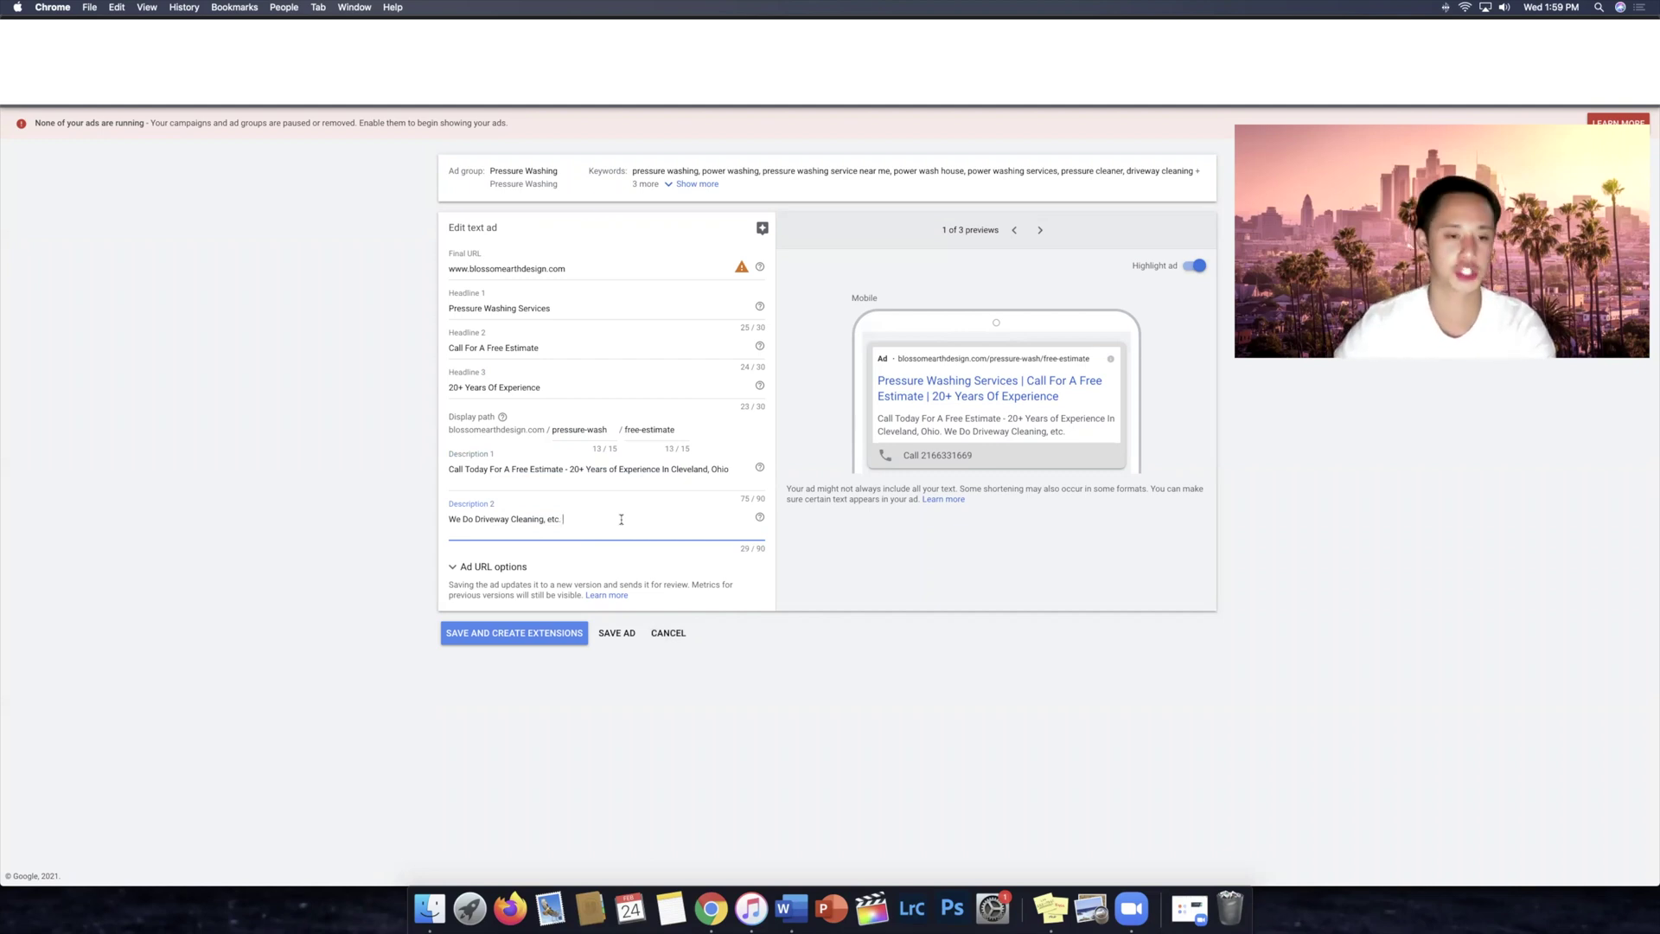
left_click(731, 471)
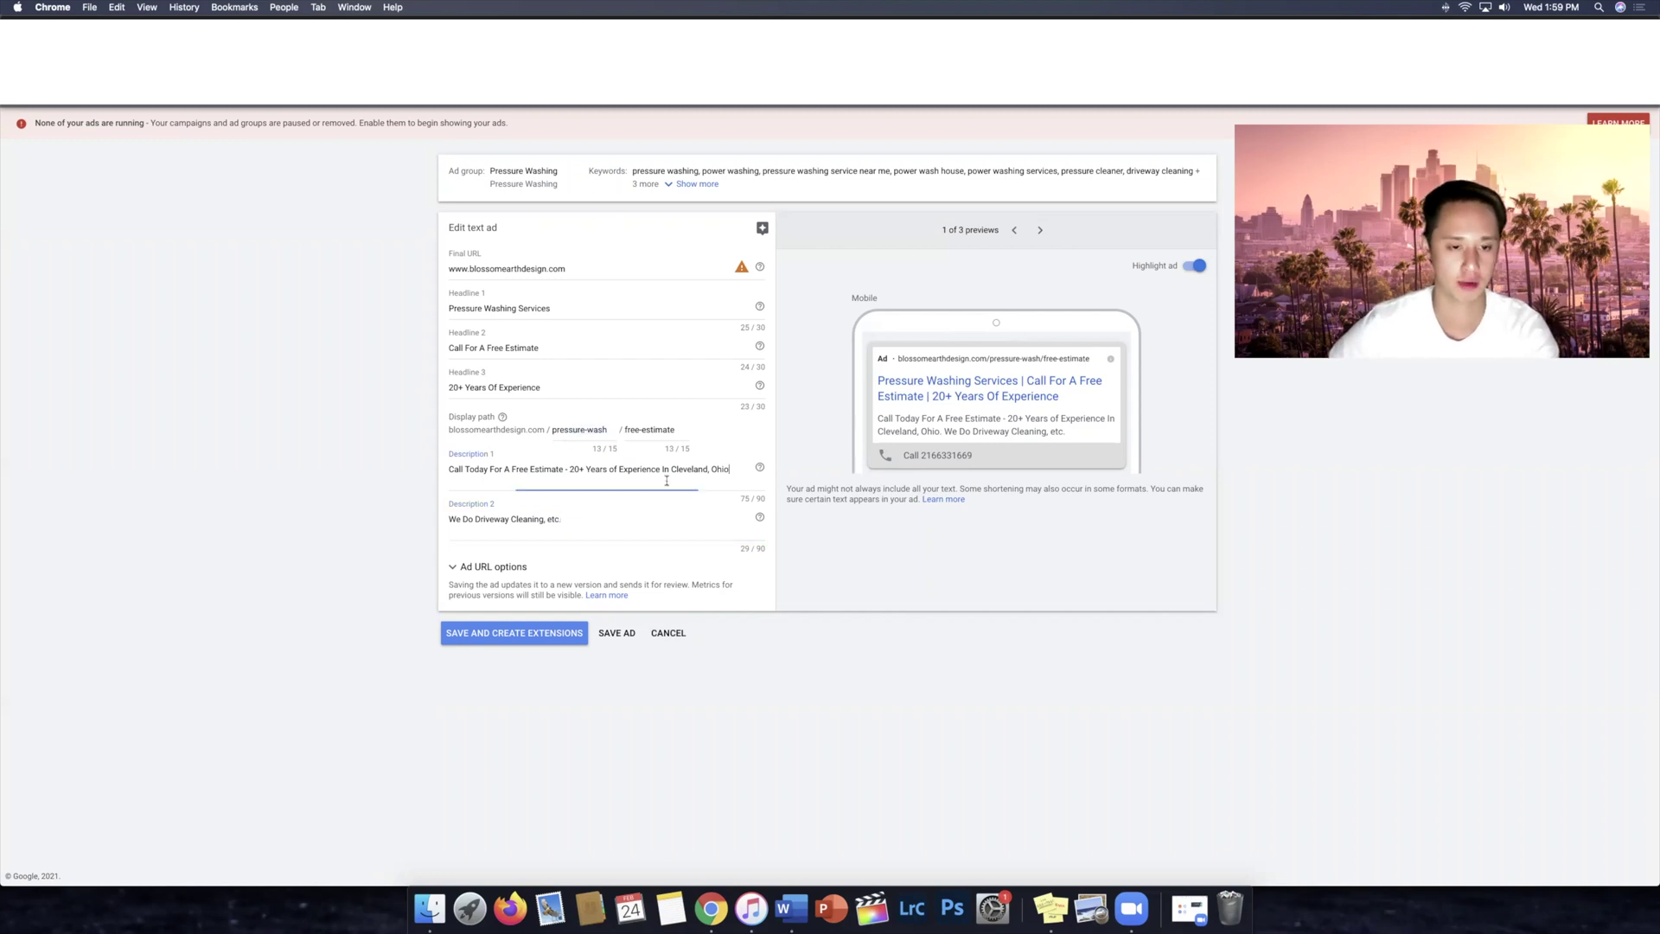
Step: Compare Headline 1 with the first display path, and leave the ad editor without saving the changes
left_click_drag(557, 308, 423, 314)
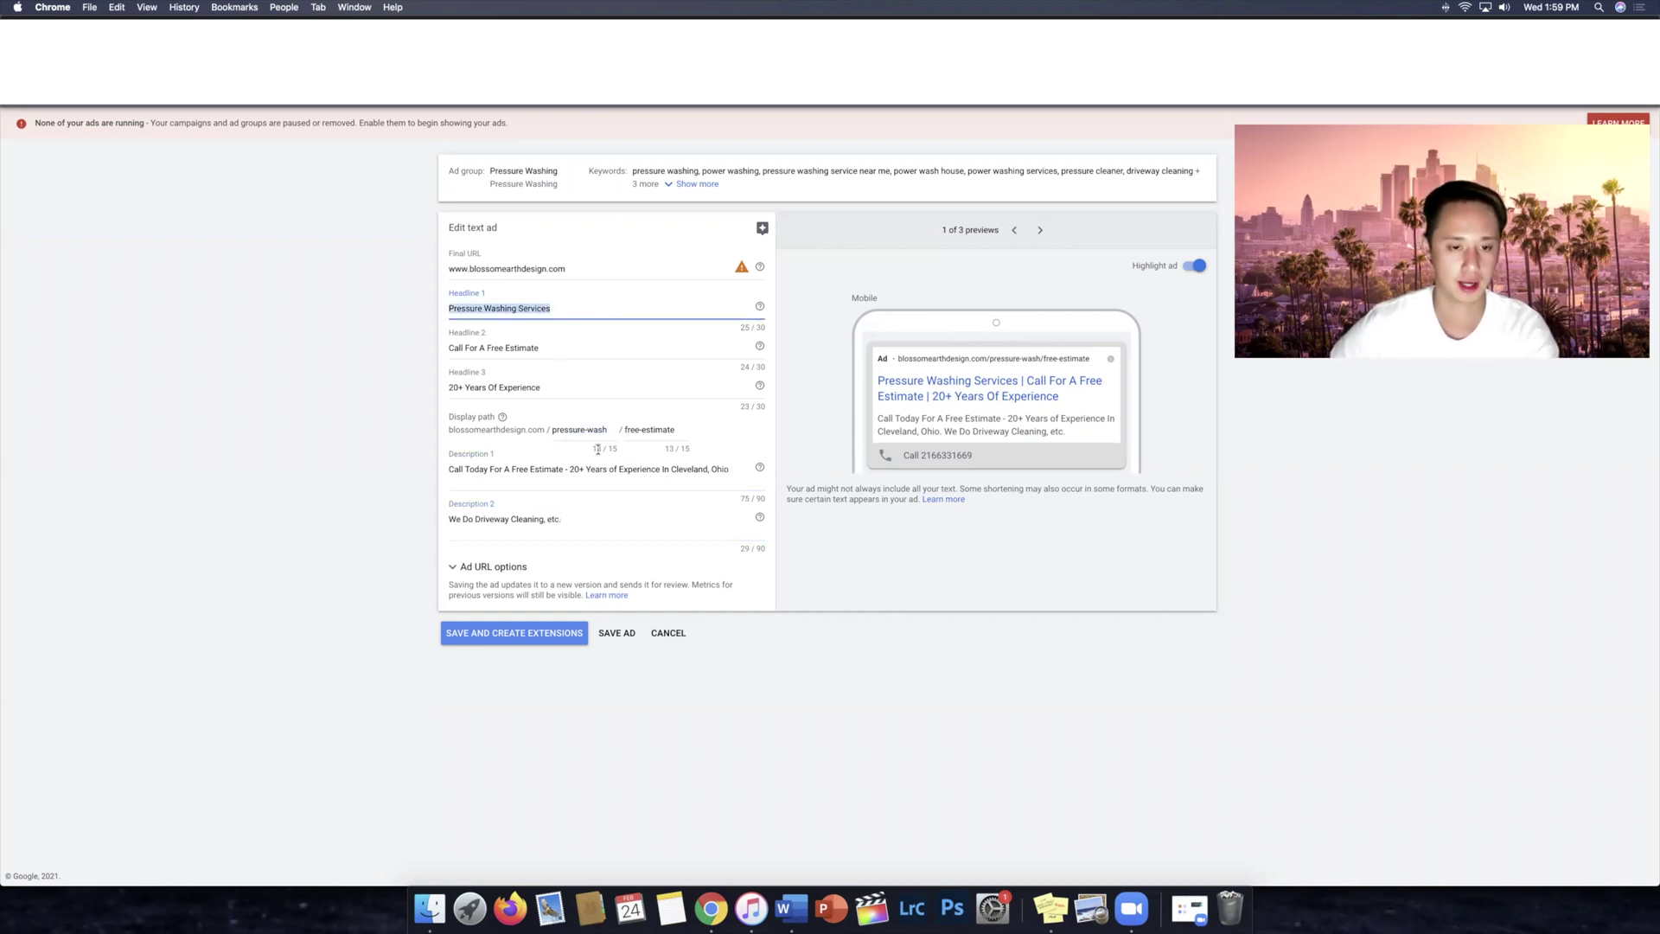
left_click_drag(606, 429, 552, 427)
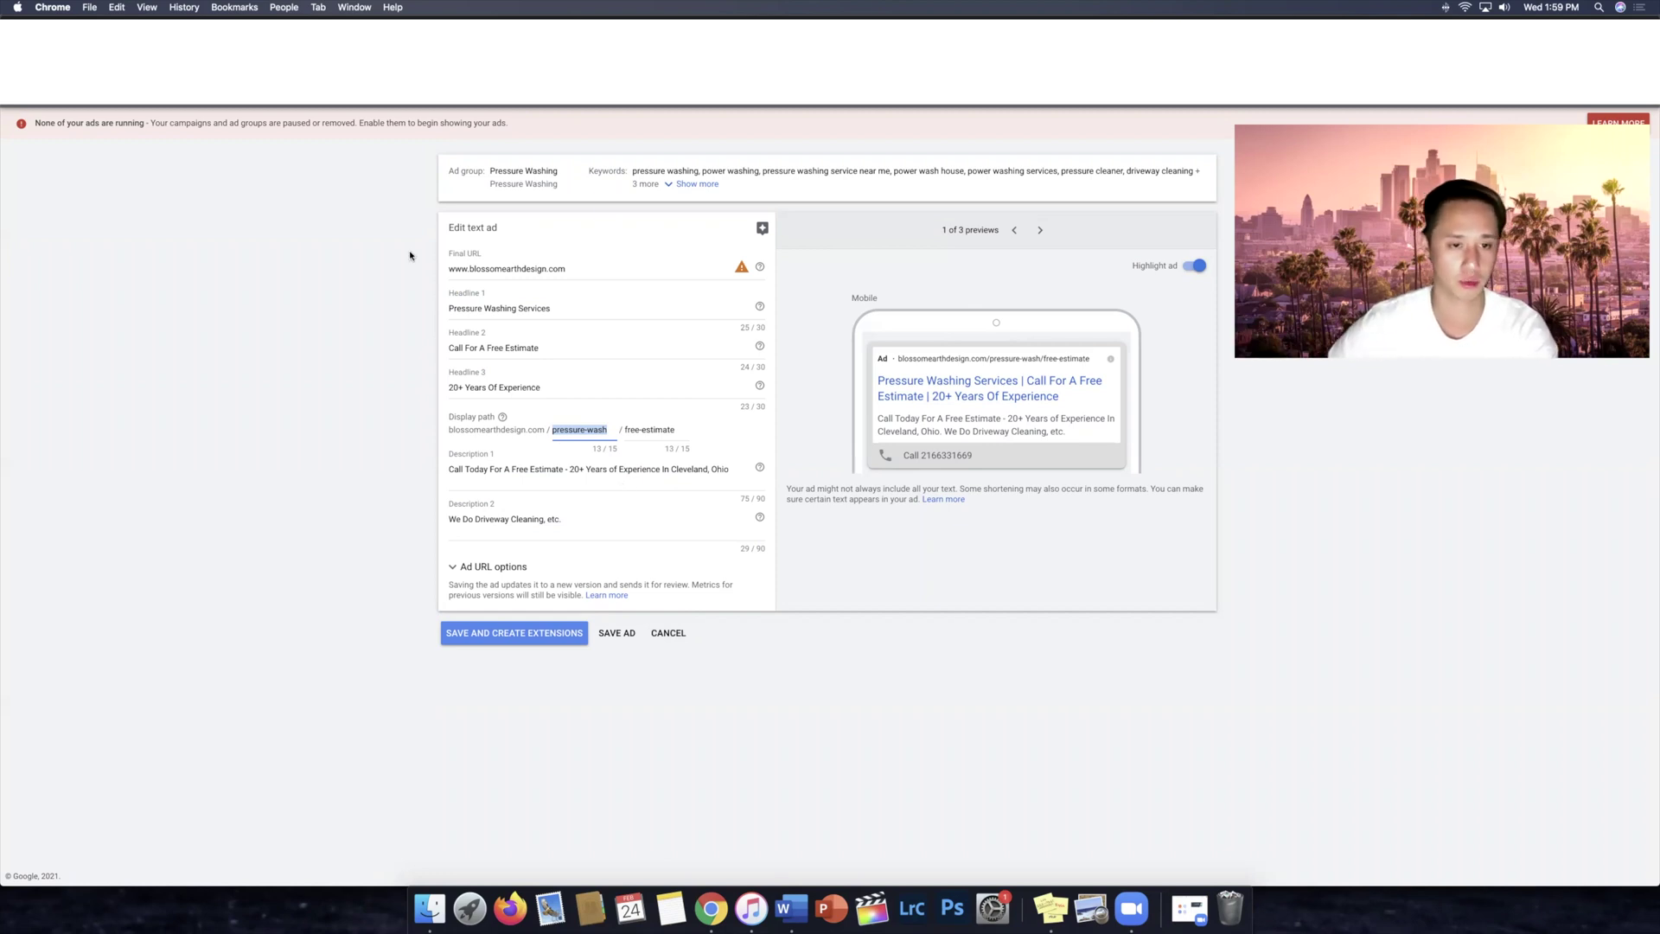
left_click(599, 430)
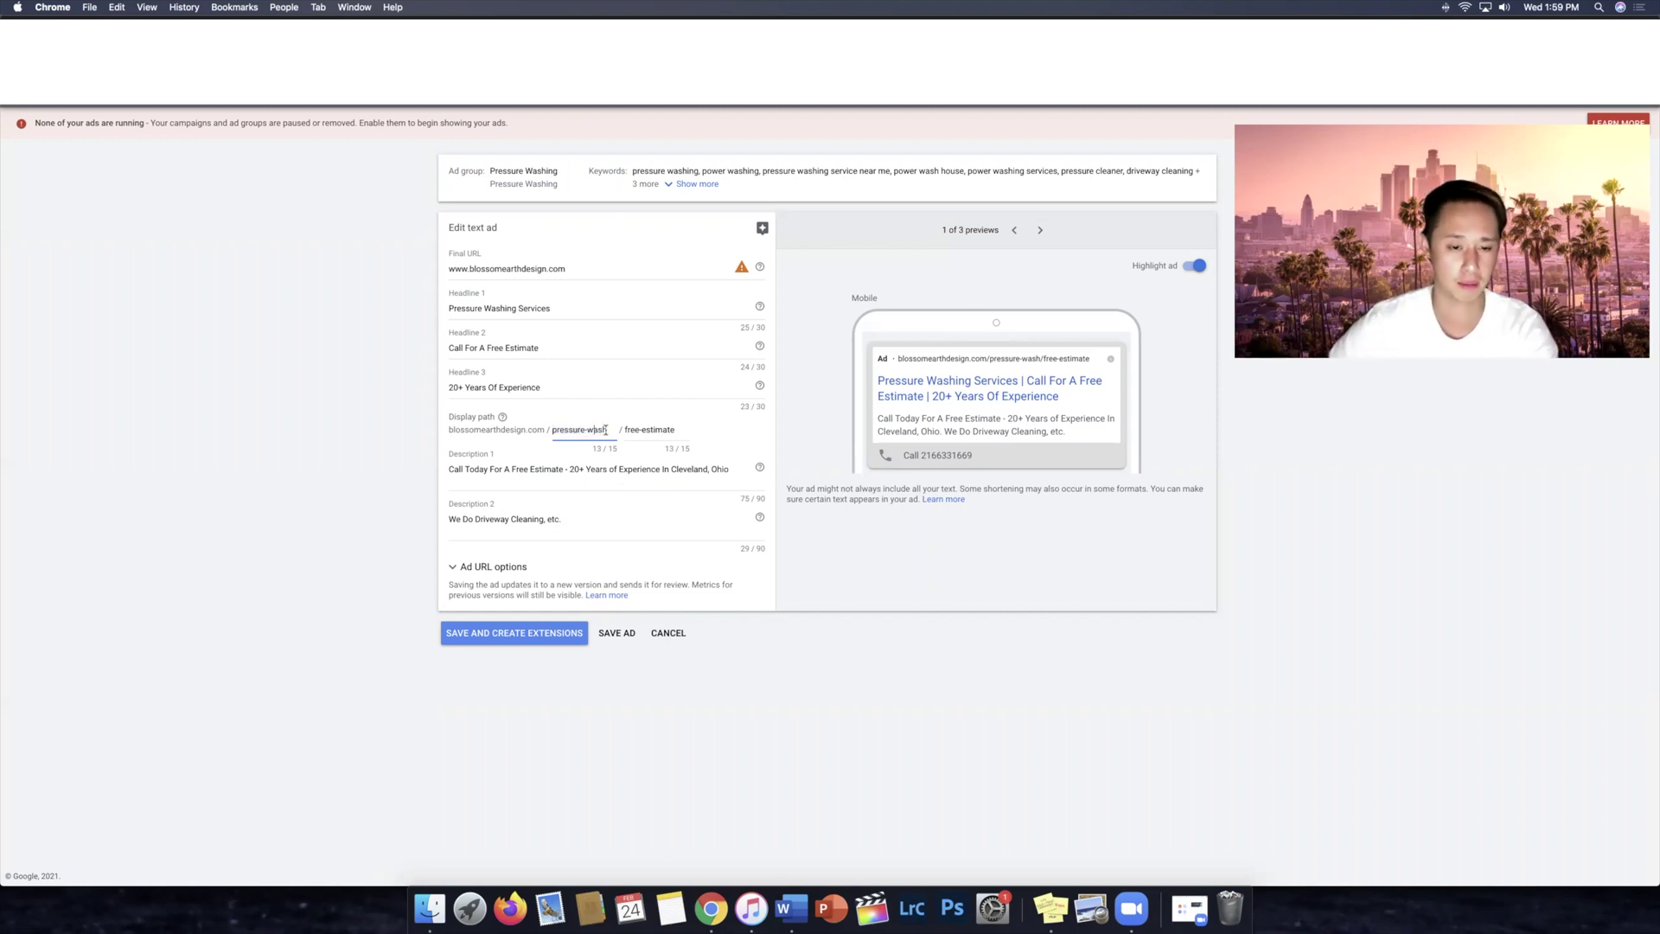
left_click_drag(608, 429, 536, 429)
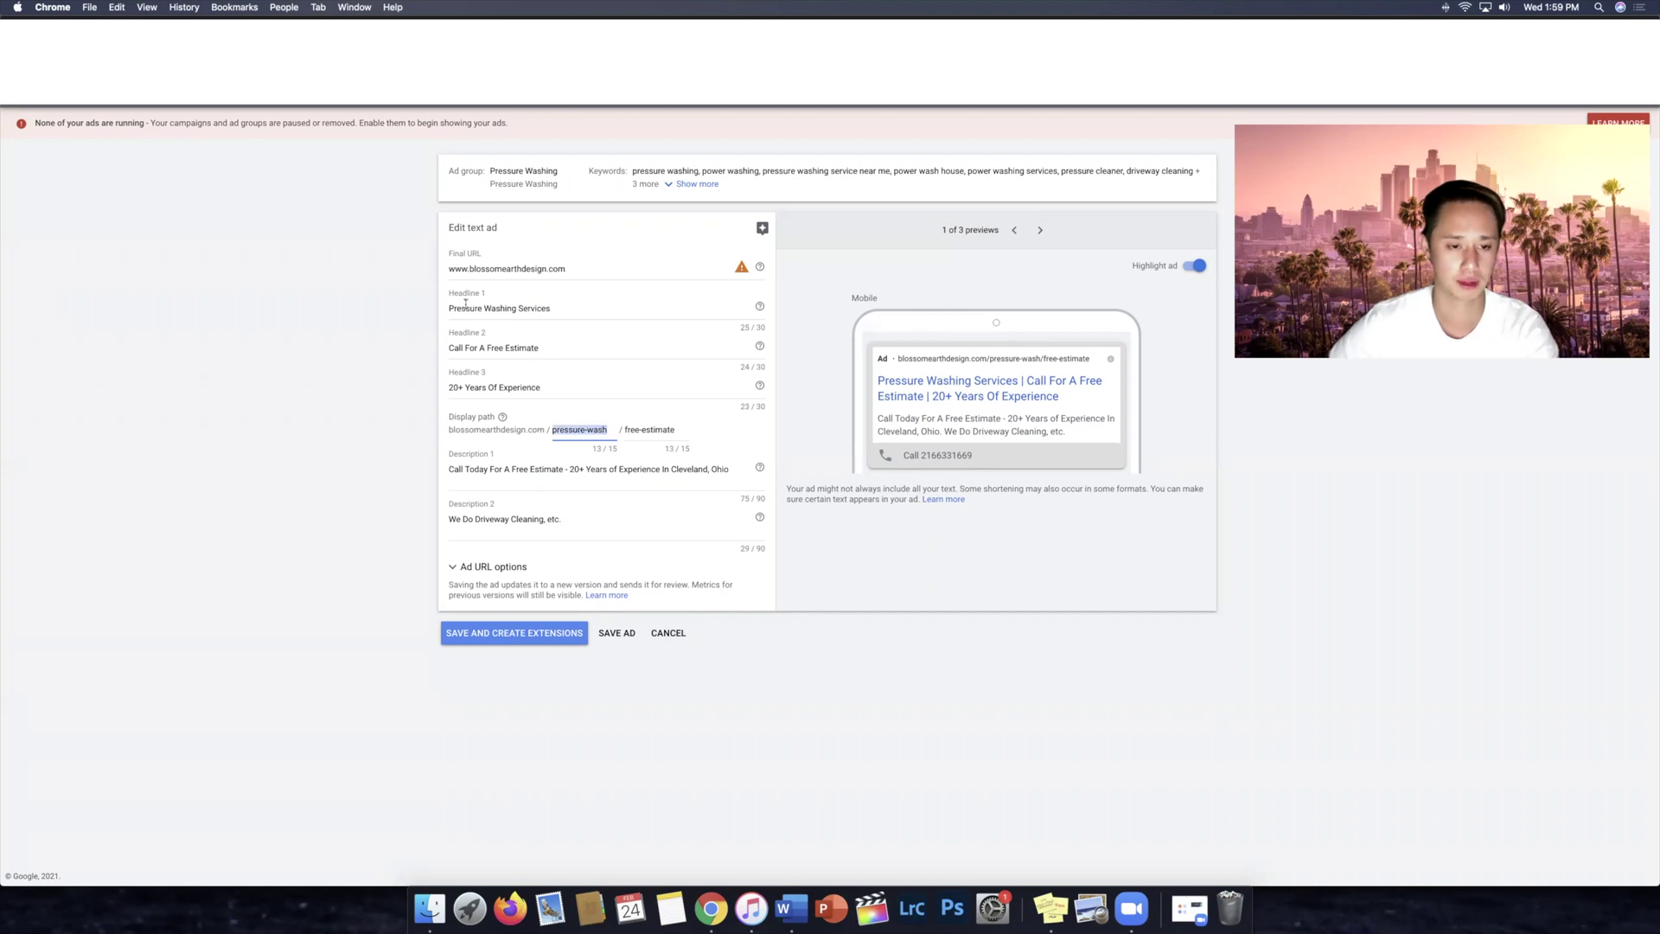
left_click_drag(464, 307, 671, 471)
left_click(703, 599)
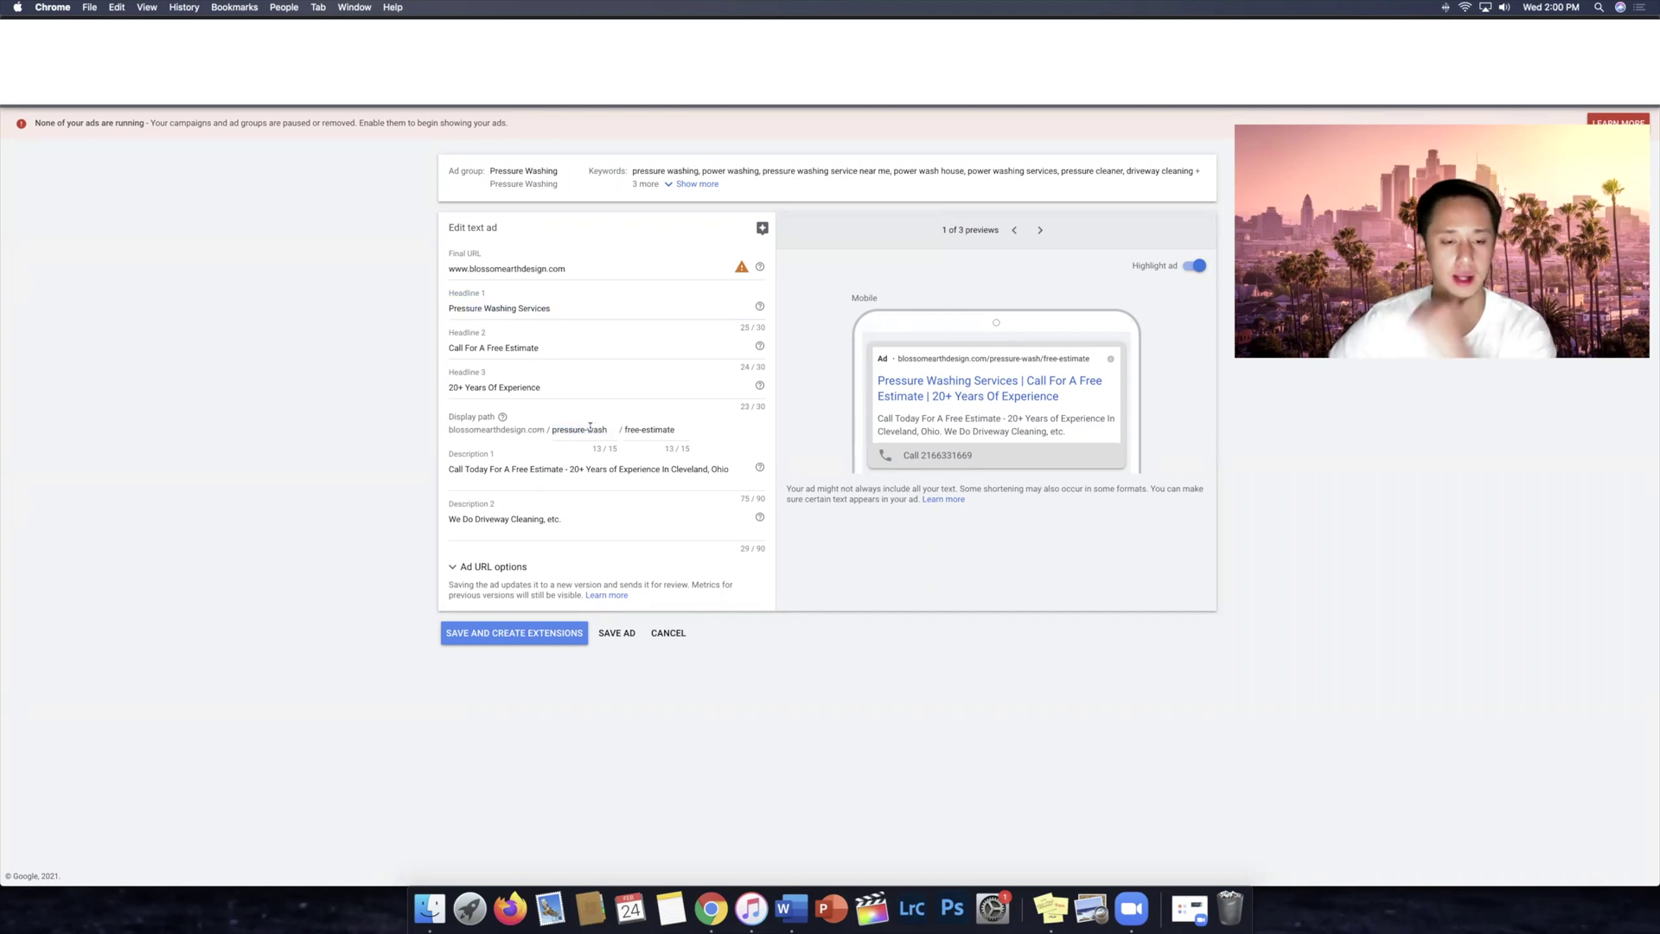
left_click_drag(610, 430, 563, 429)
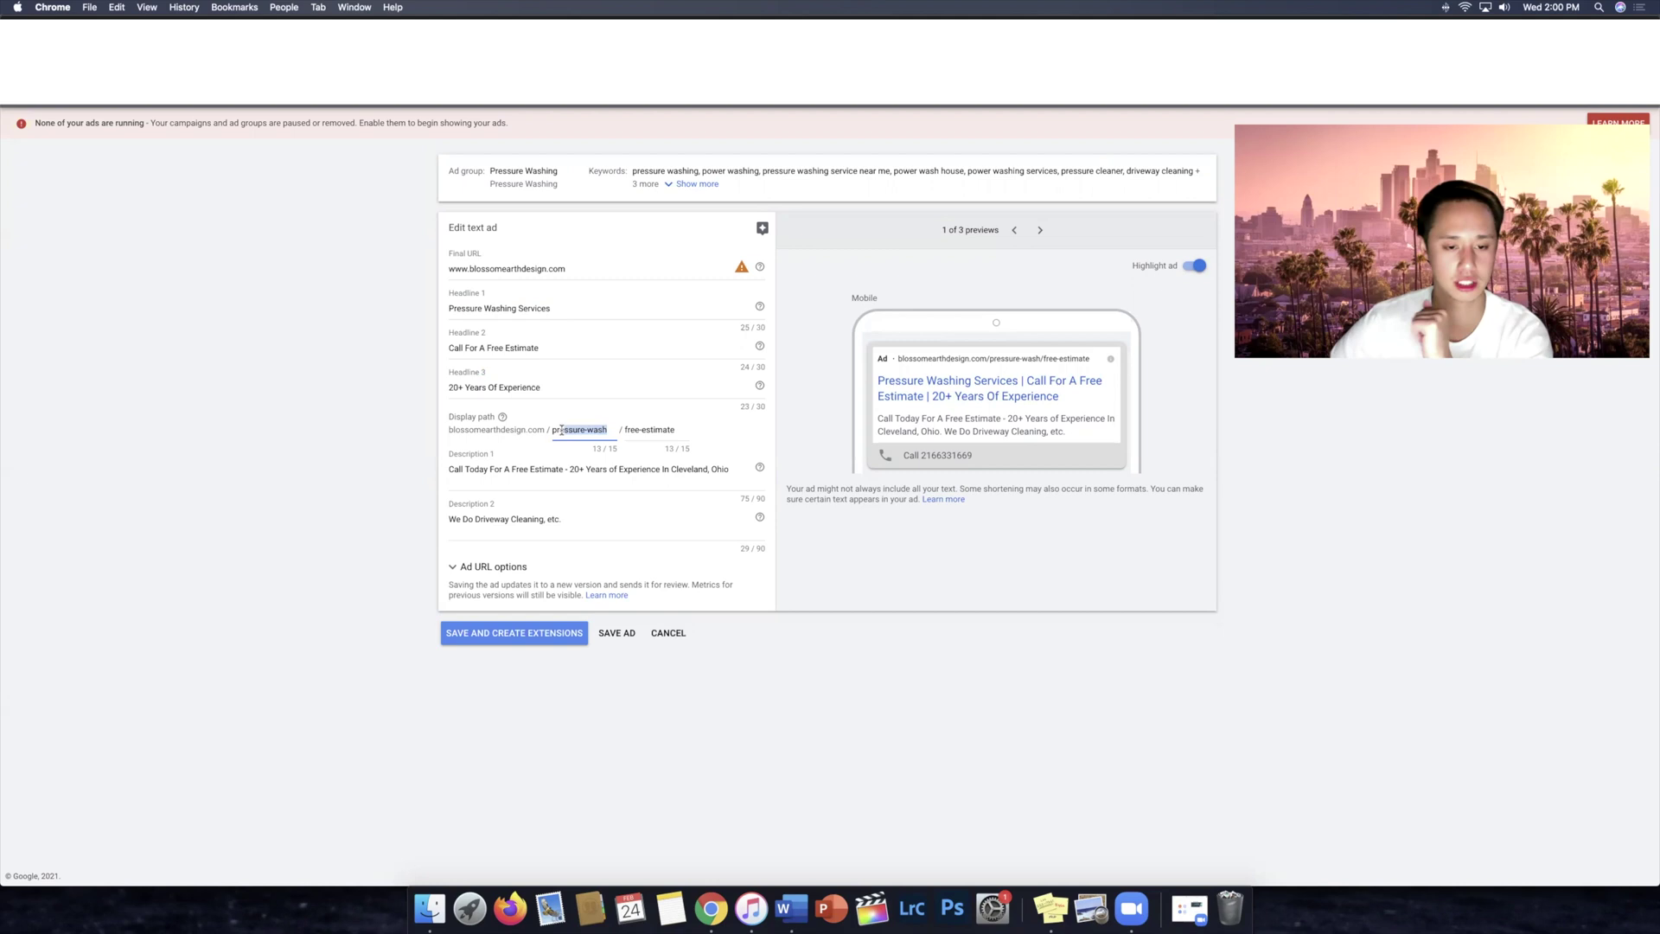
left_click(679, 641)
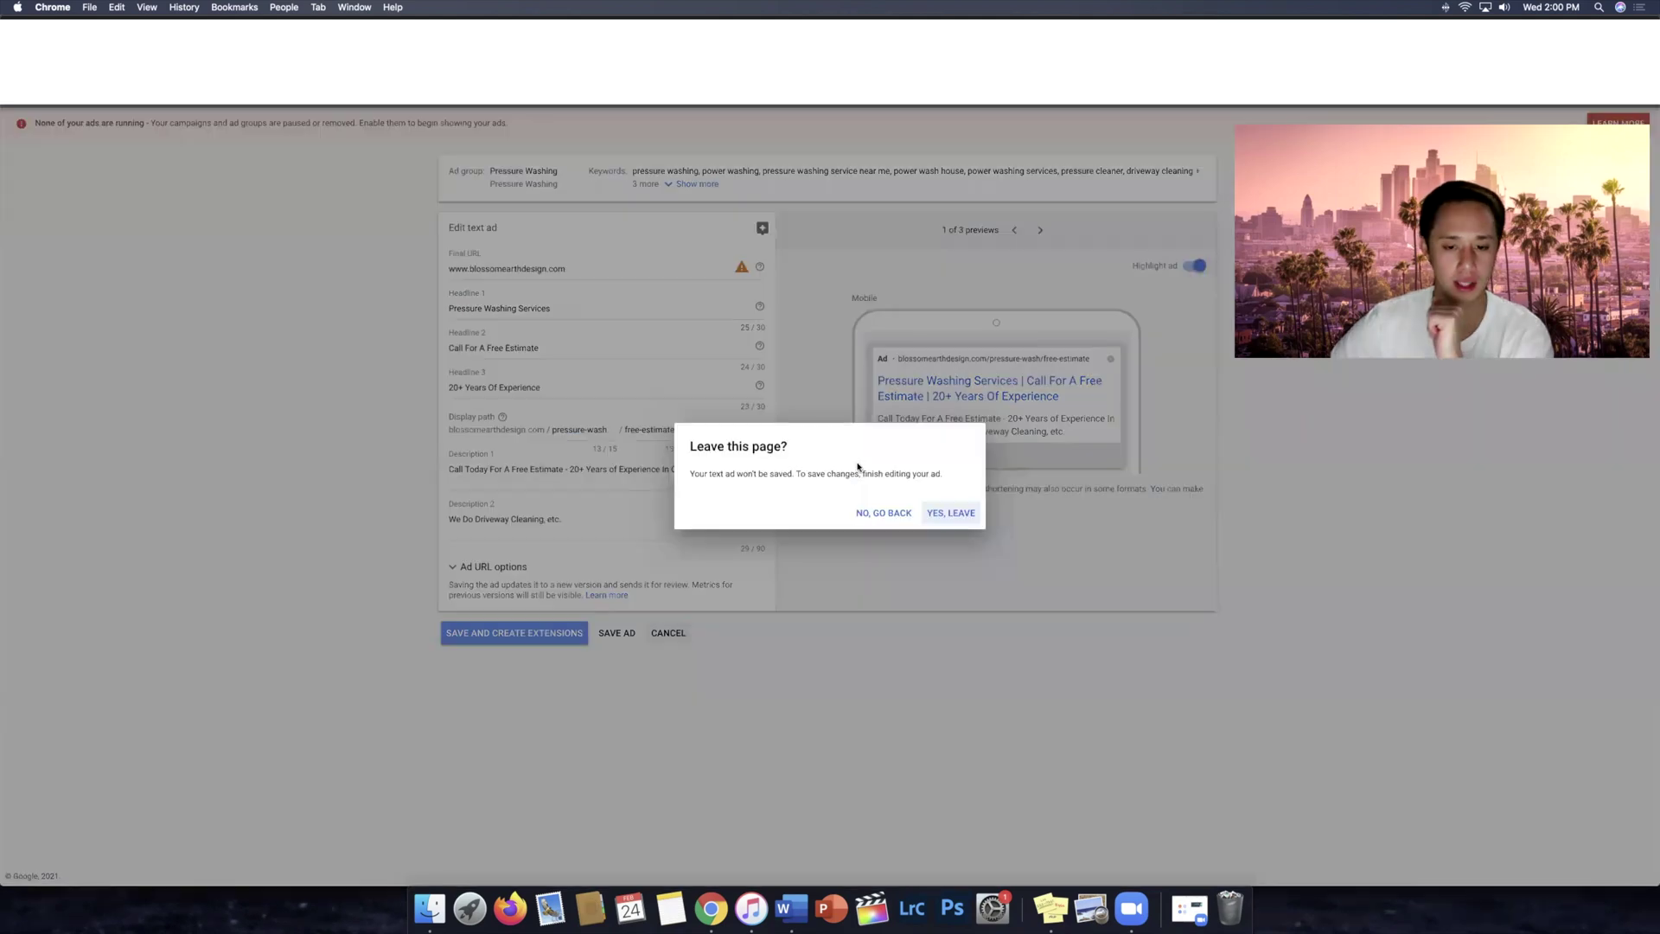
left_click(959, 517)
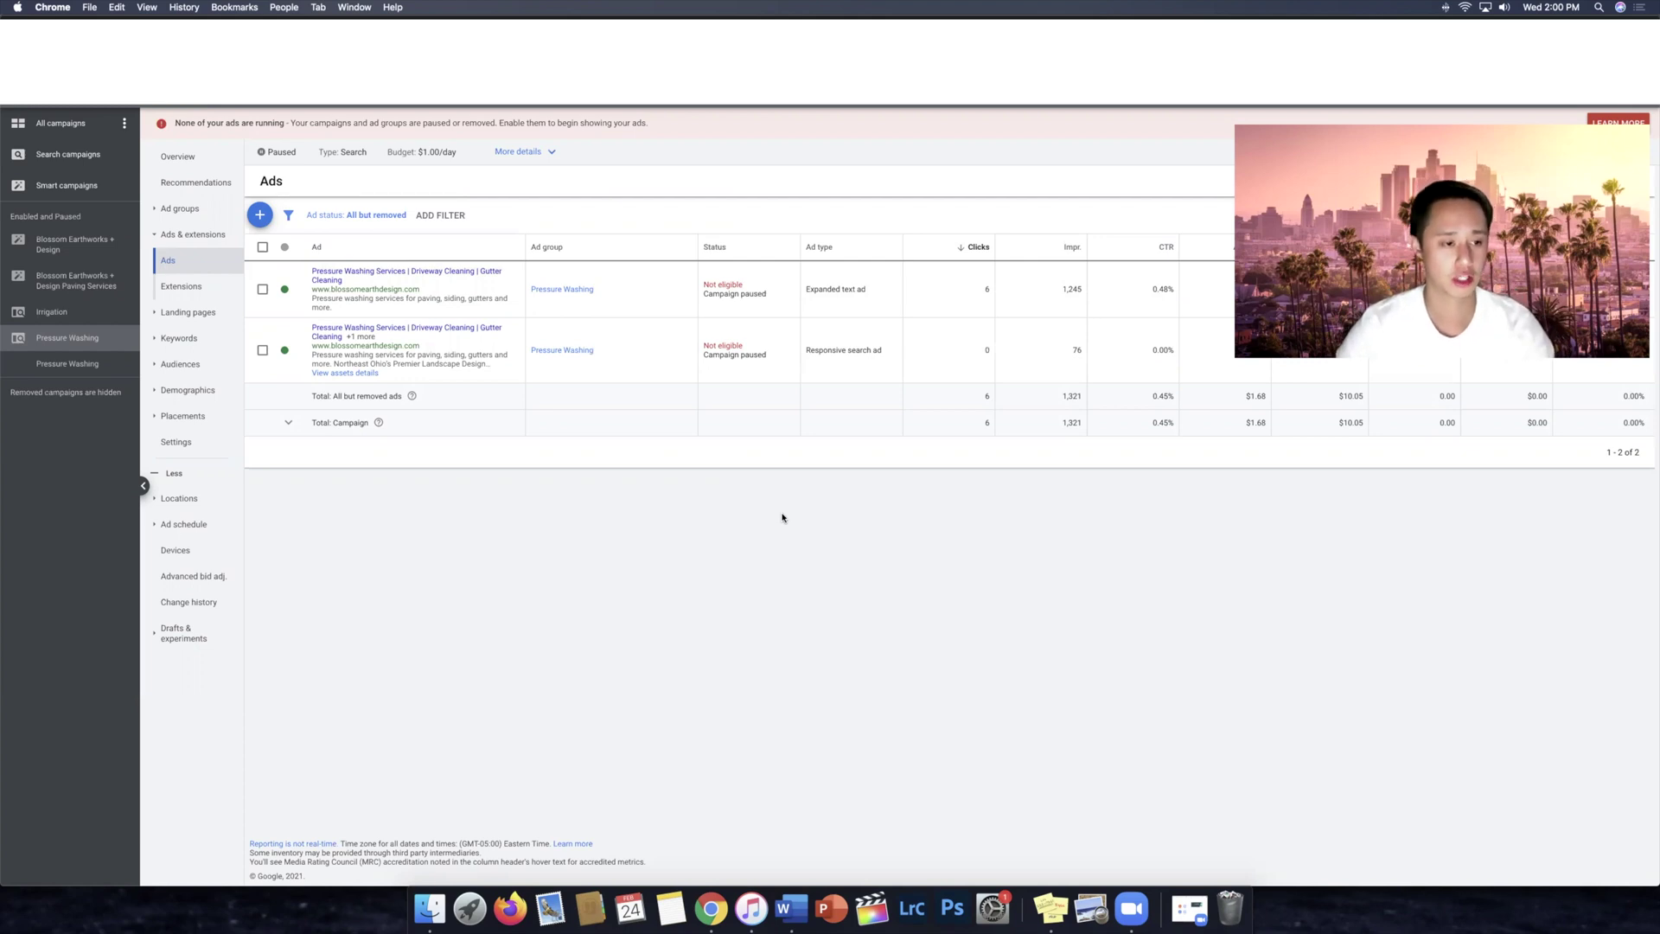
Step: Examine the Irrigation campaign's search keywords against its responsive search ad
left_click(46, 319)
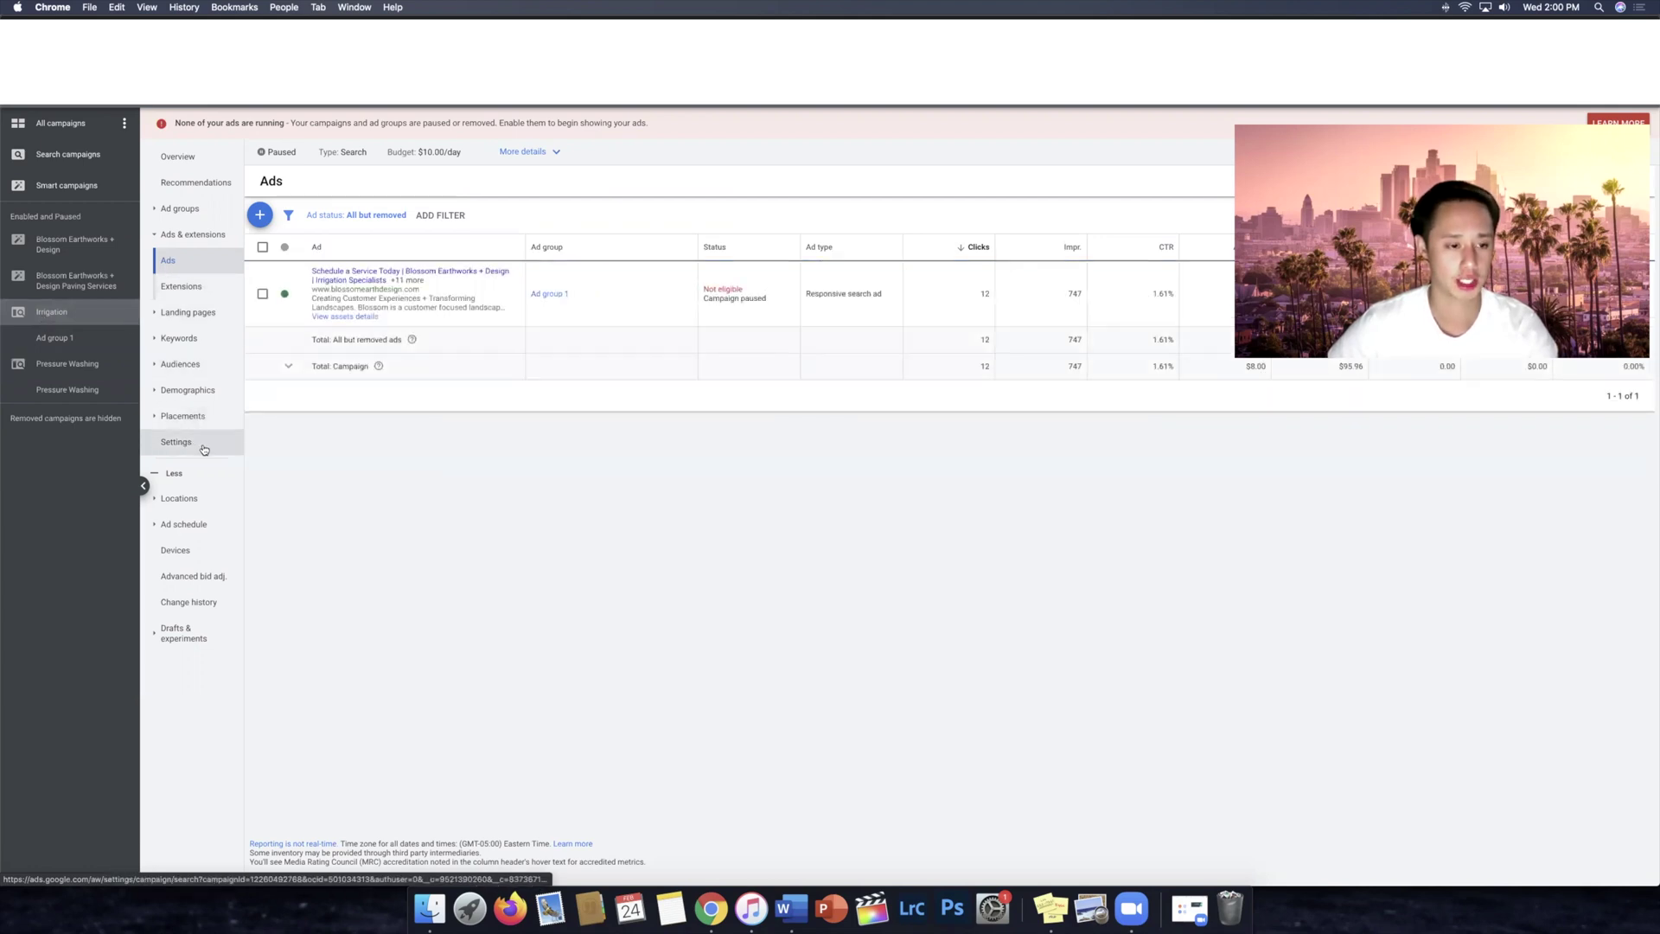
left_click(213, 342)
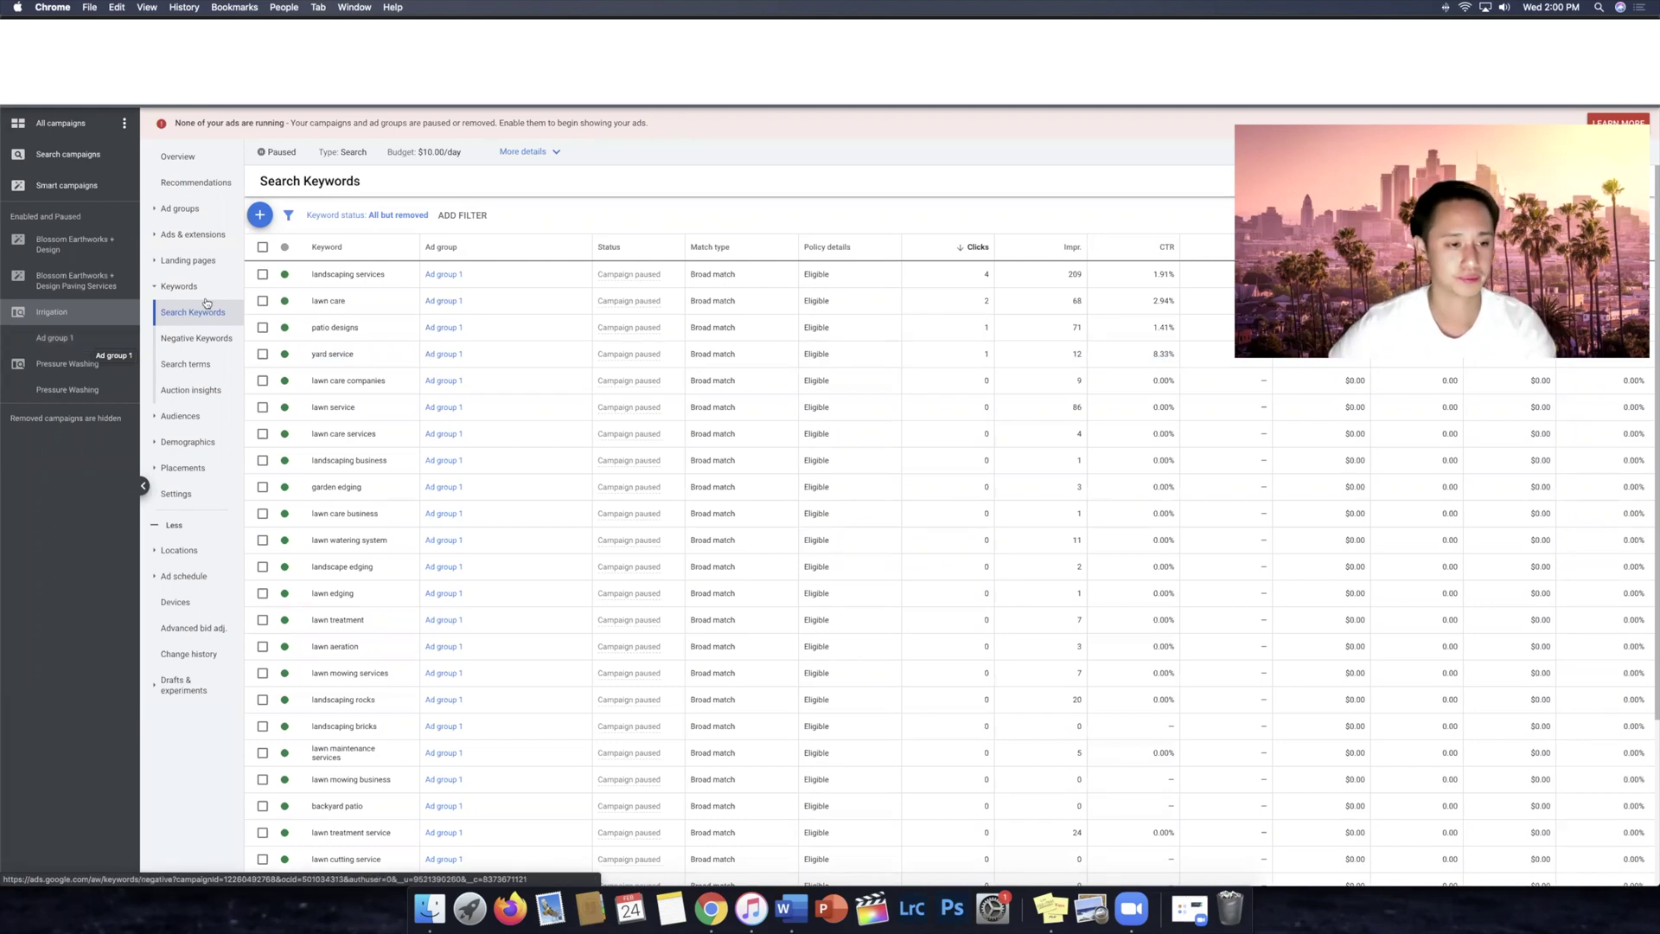
left_click(209, 237)
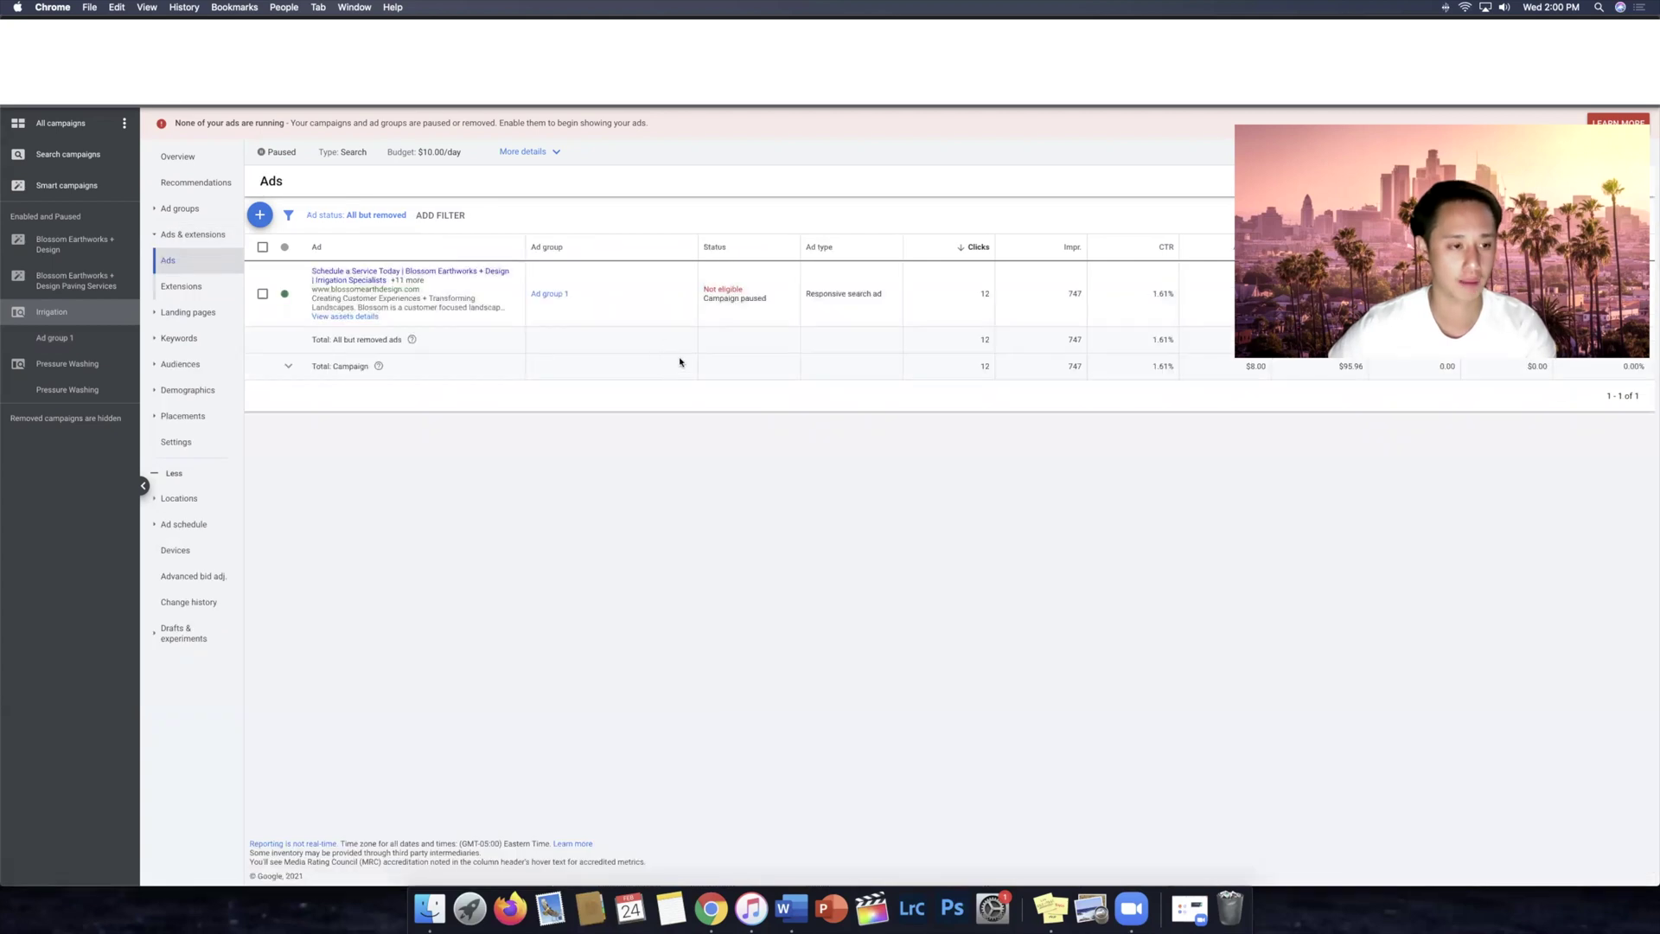
Step: Compare the ads of the Pressure Washing ad group and the Irrigation campaign, and check the ad types available for a new Irrigation ad
left_click(68, 389)
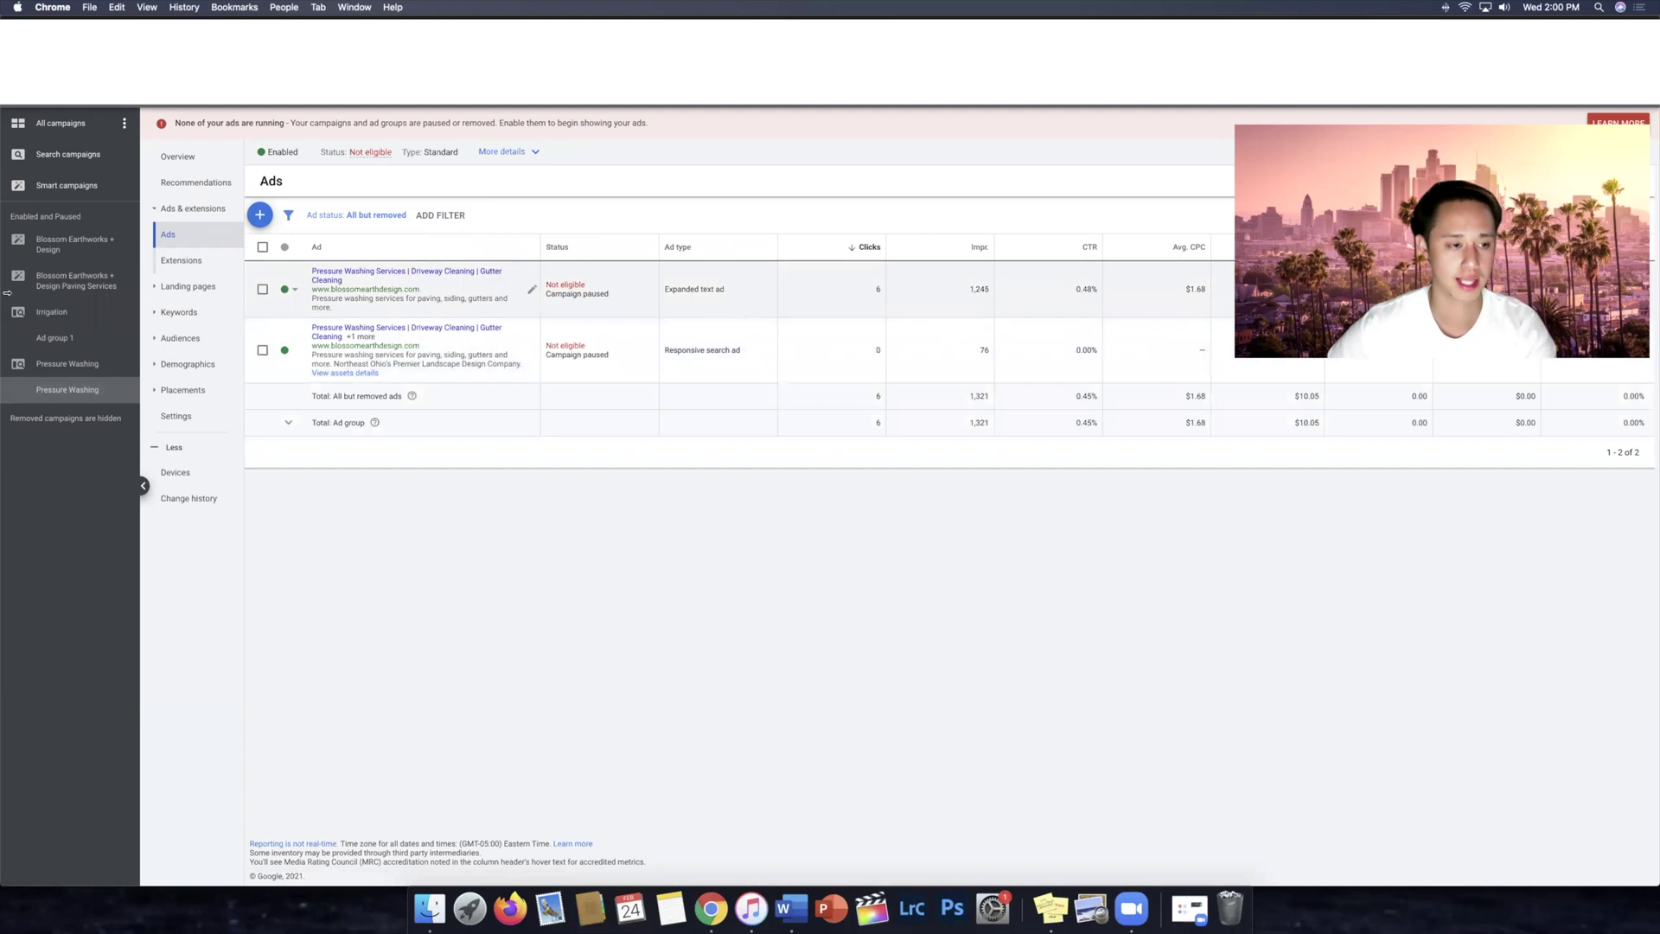
left_click(52, 312)
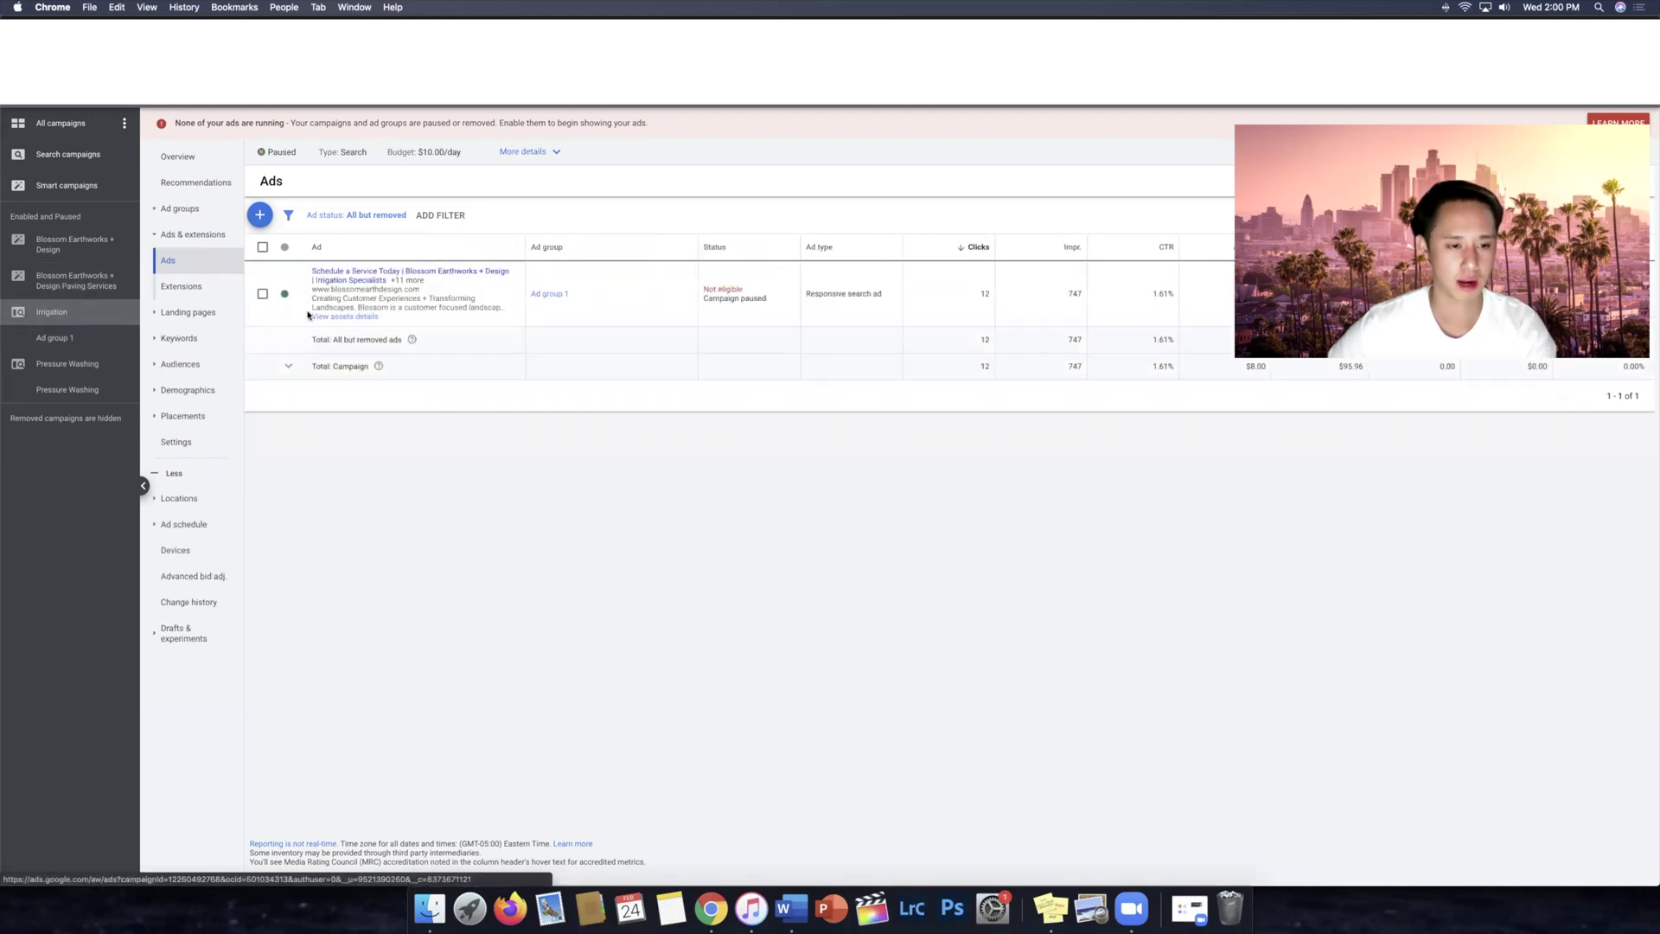
left_click(259, 215)
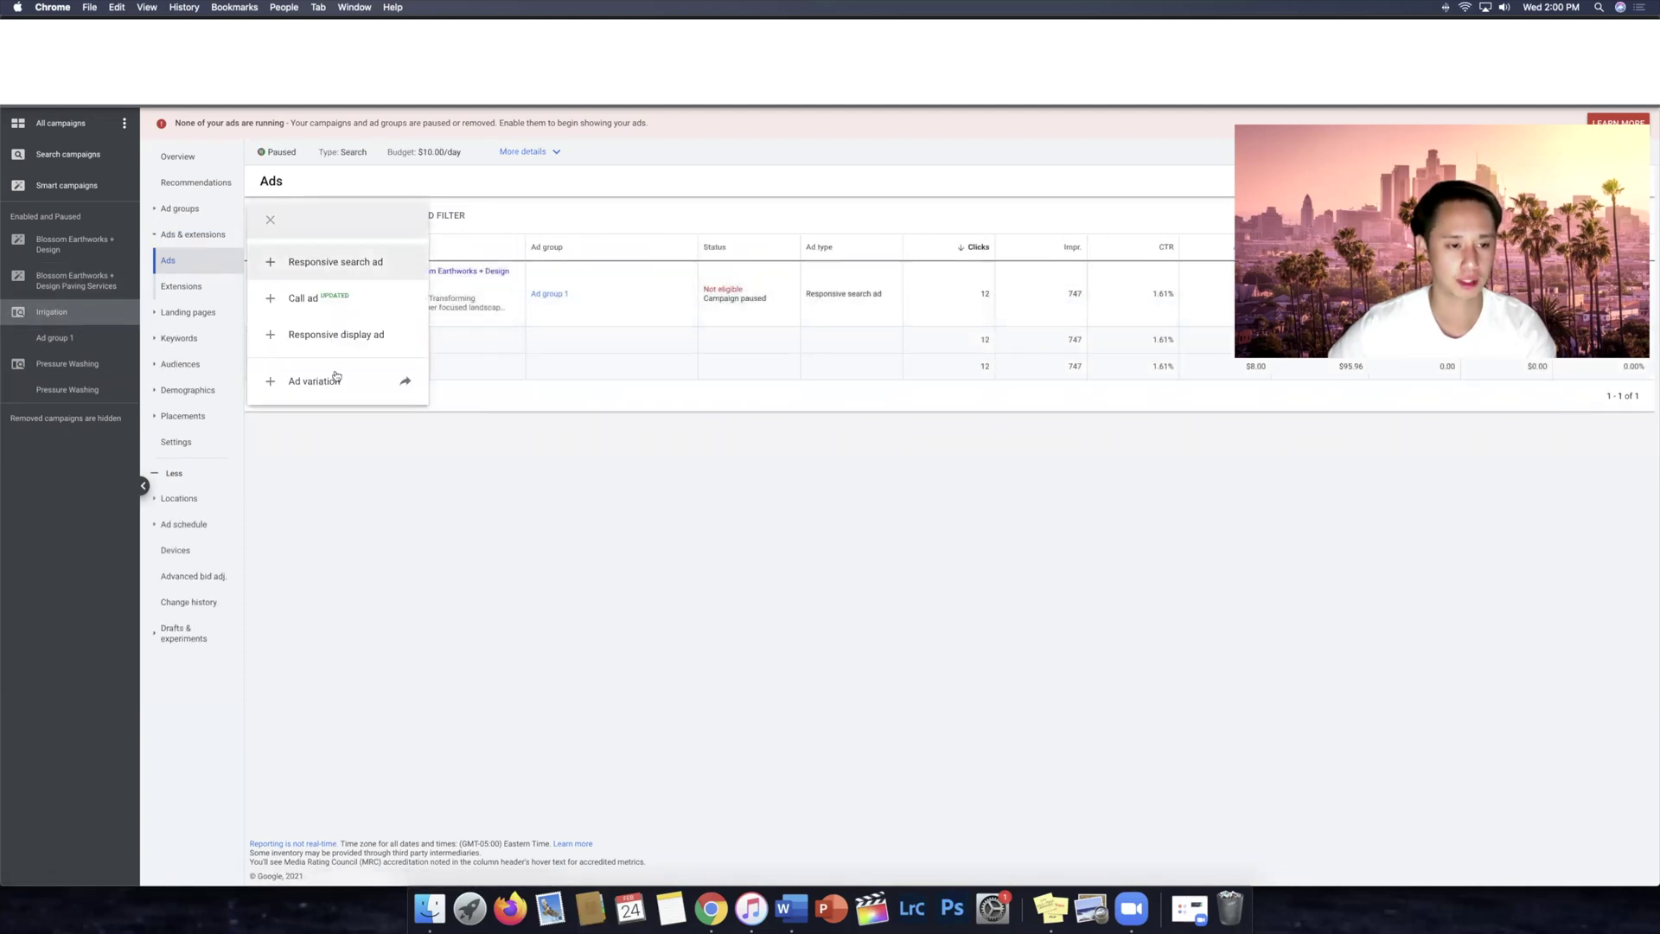
left_click(382, 517)
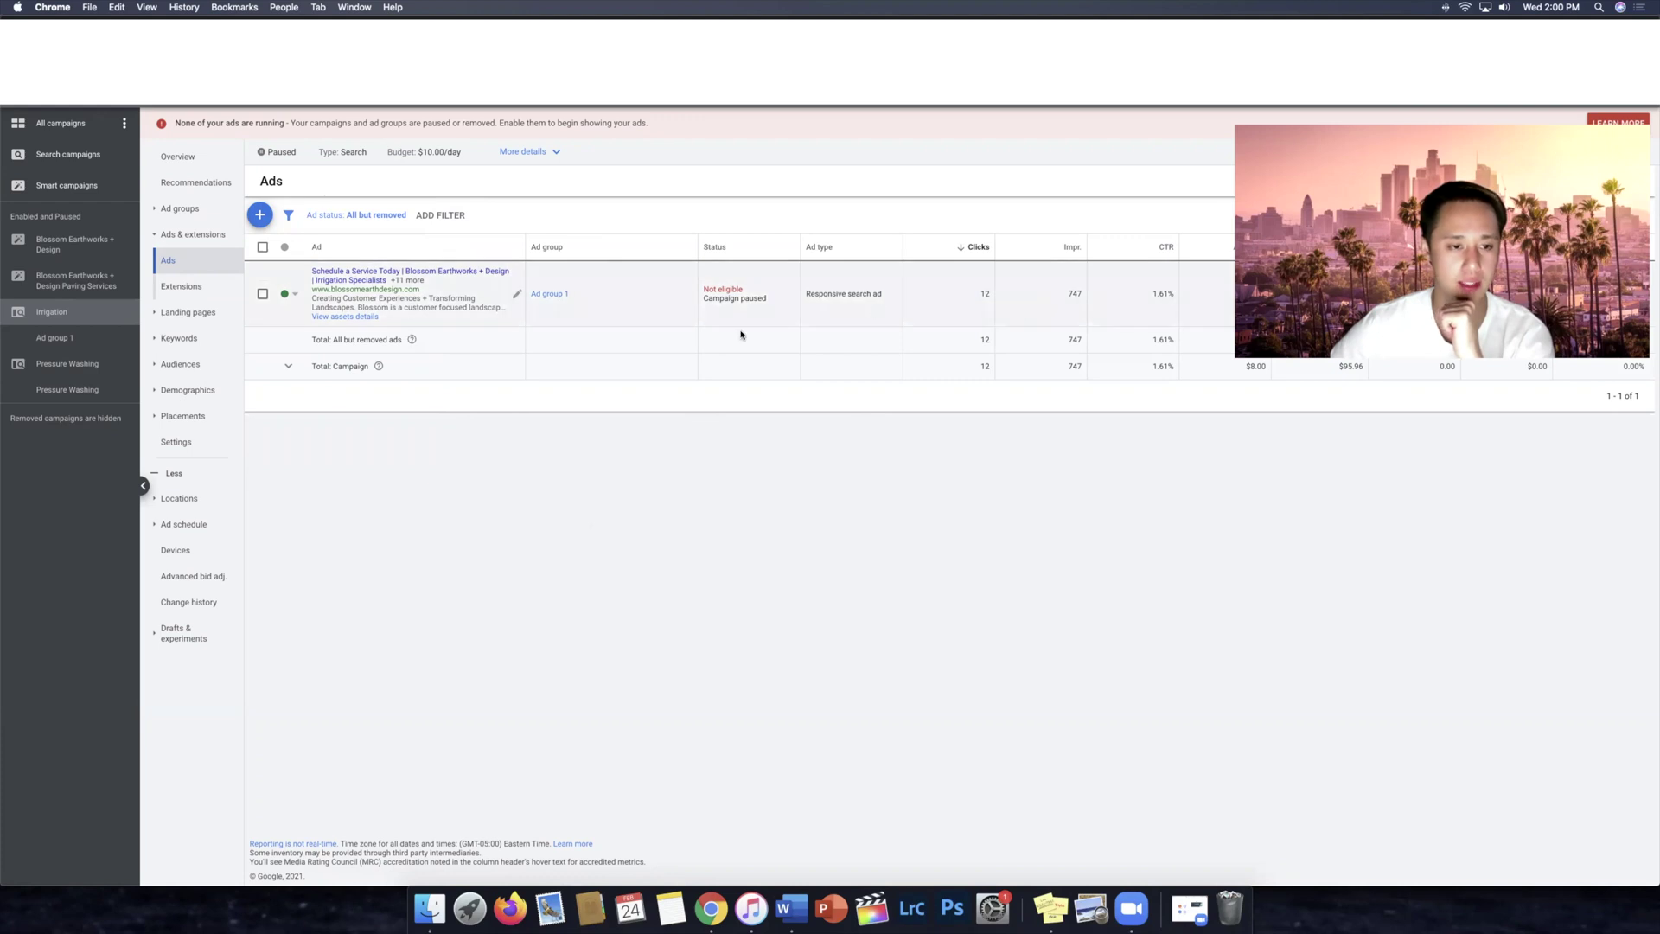
Step: Compare the targeted locations of the Irrigation and Pressure Washing campaigns, checking the radius option for Irrigation, and leave both without saving
left_click(187, 512)
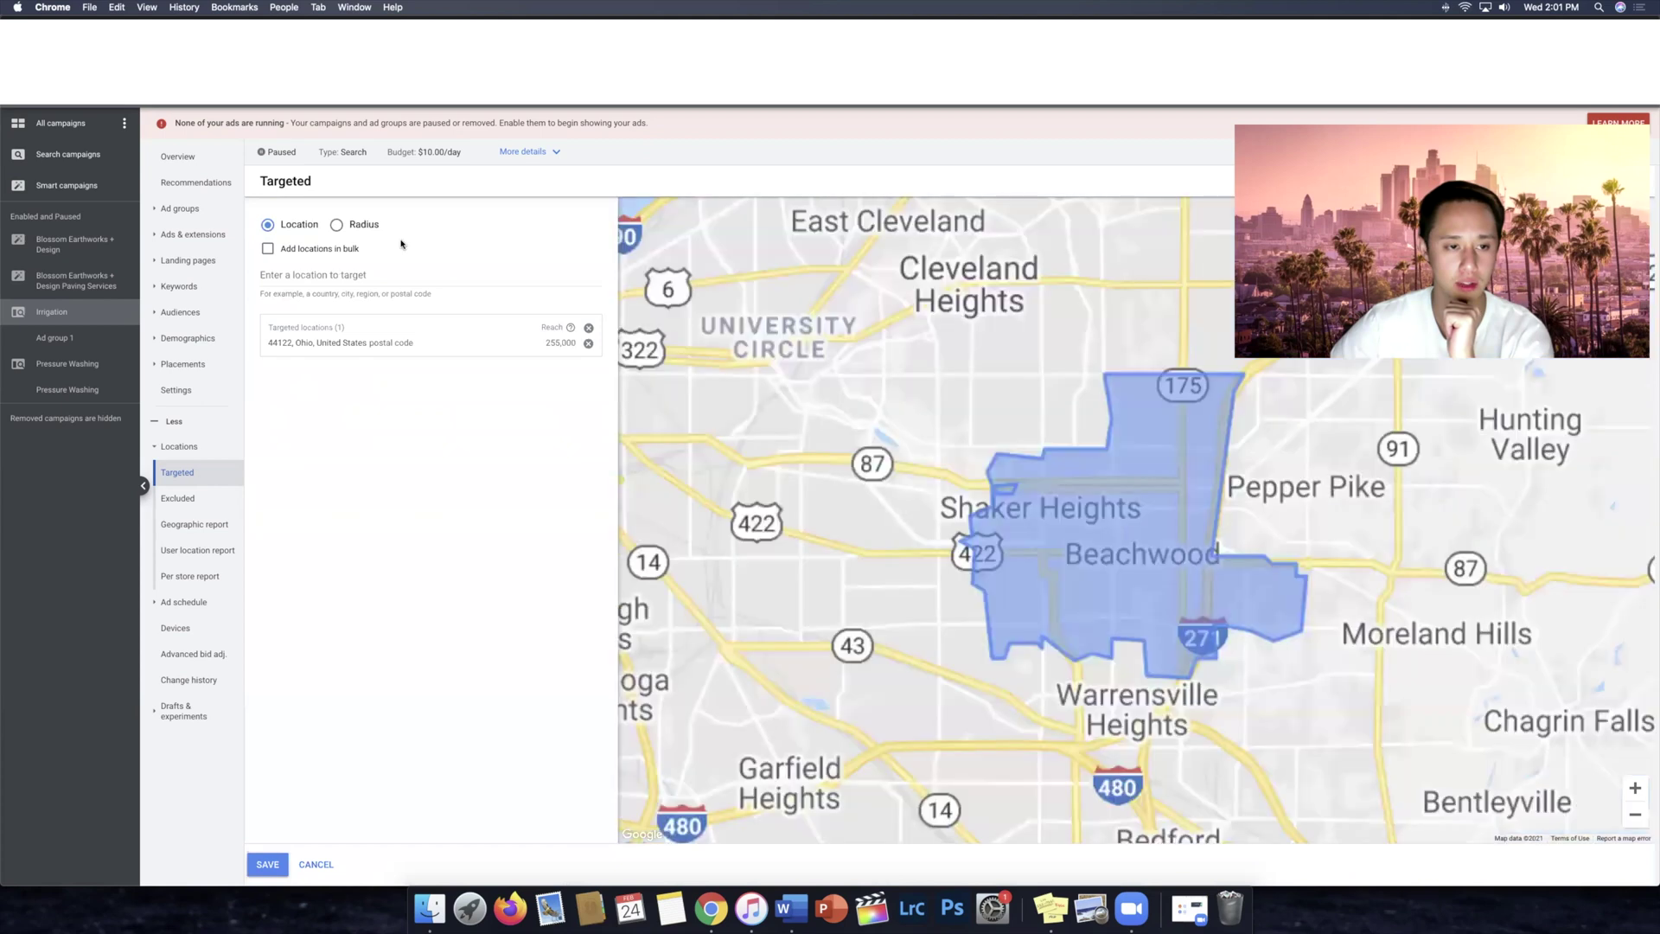
left_click(338, 224)
left_click(455, 275)
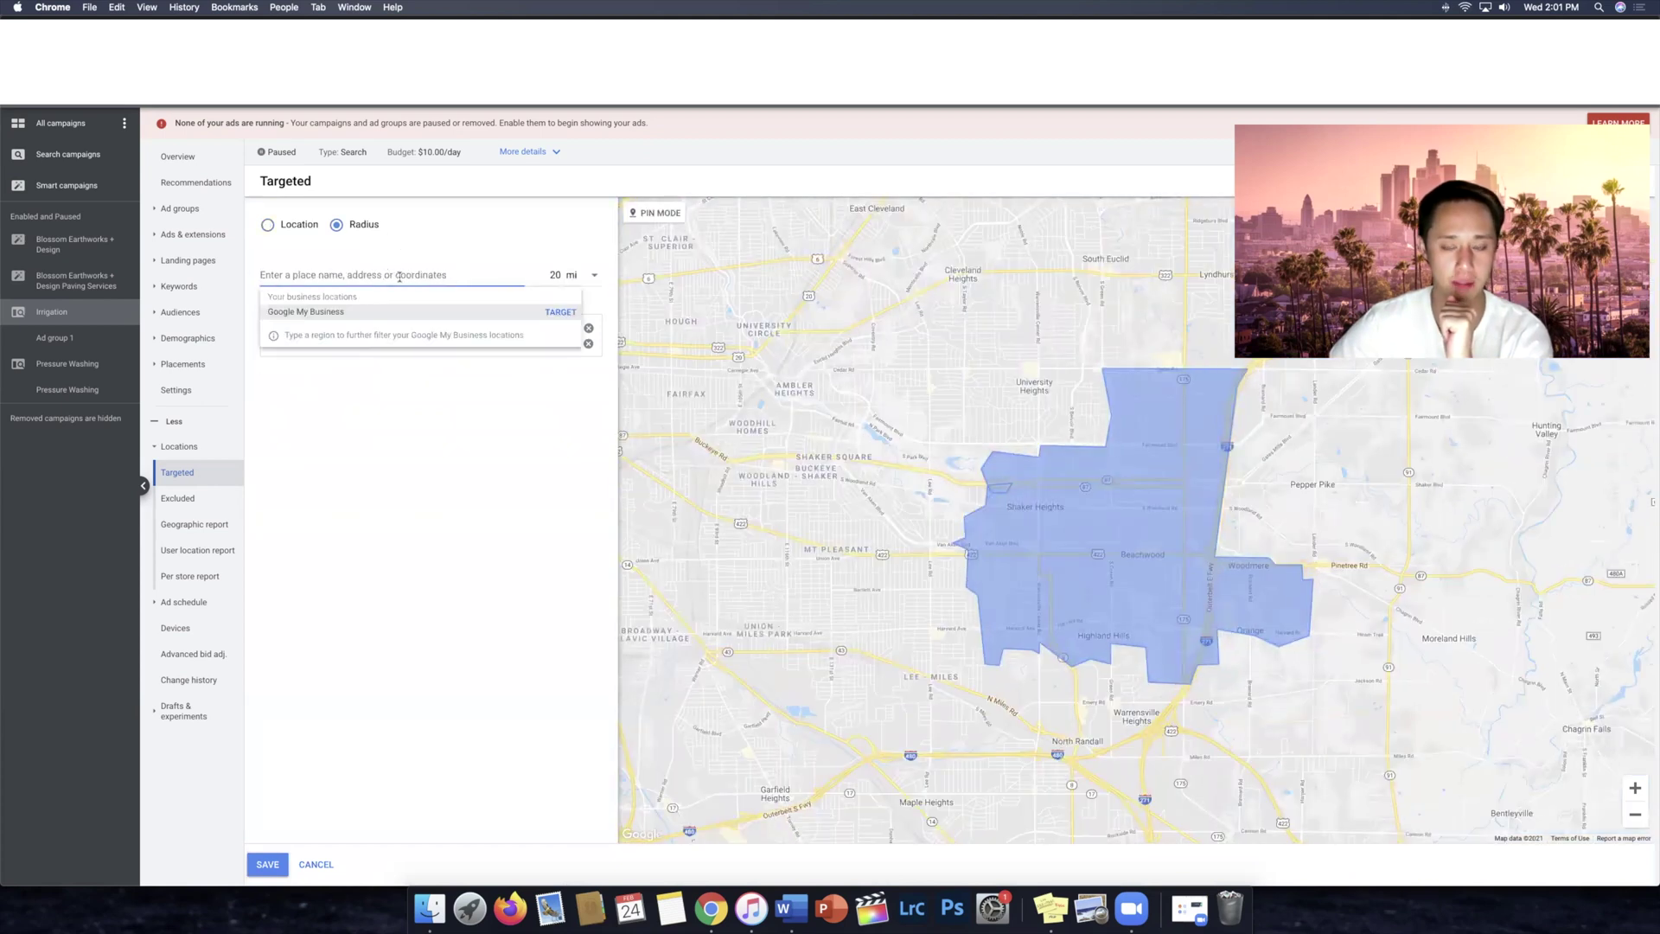
left_click(566, 276)
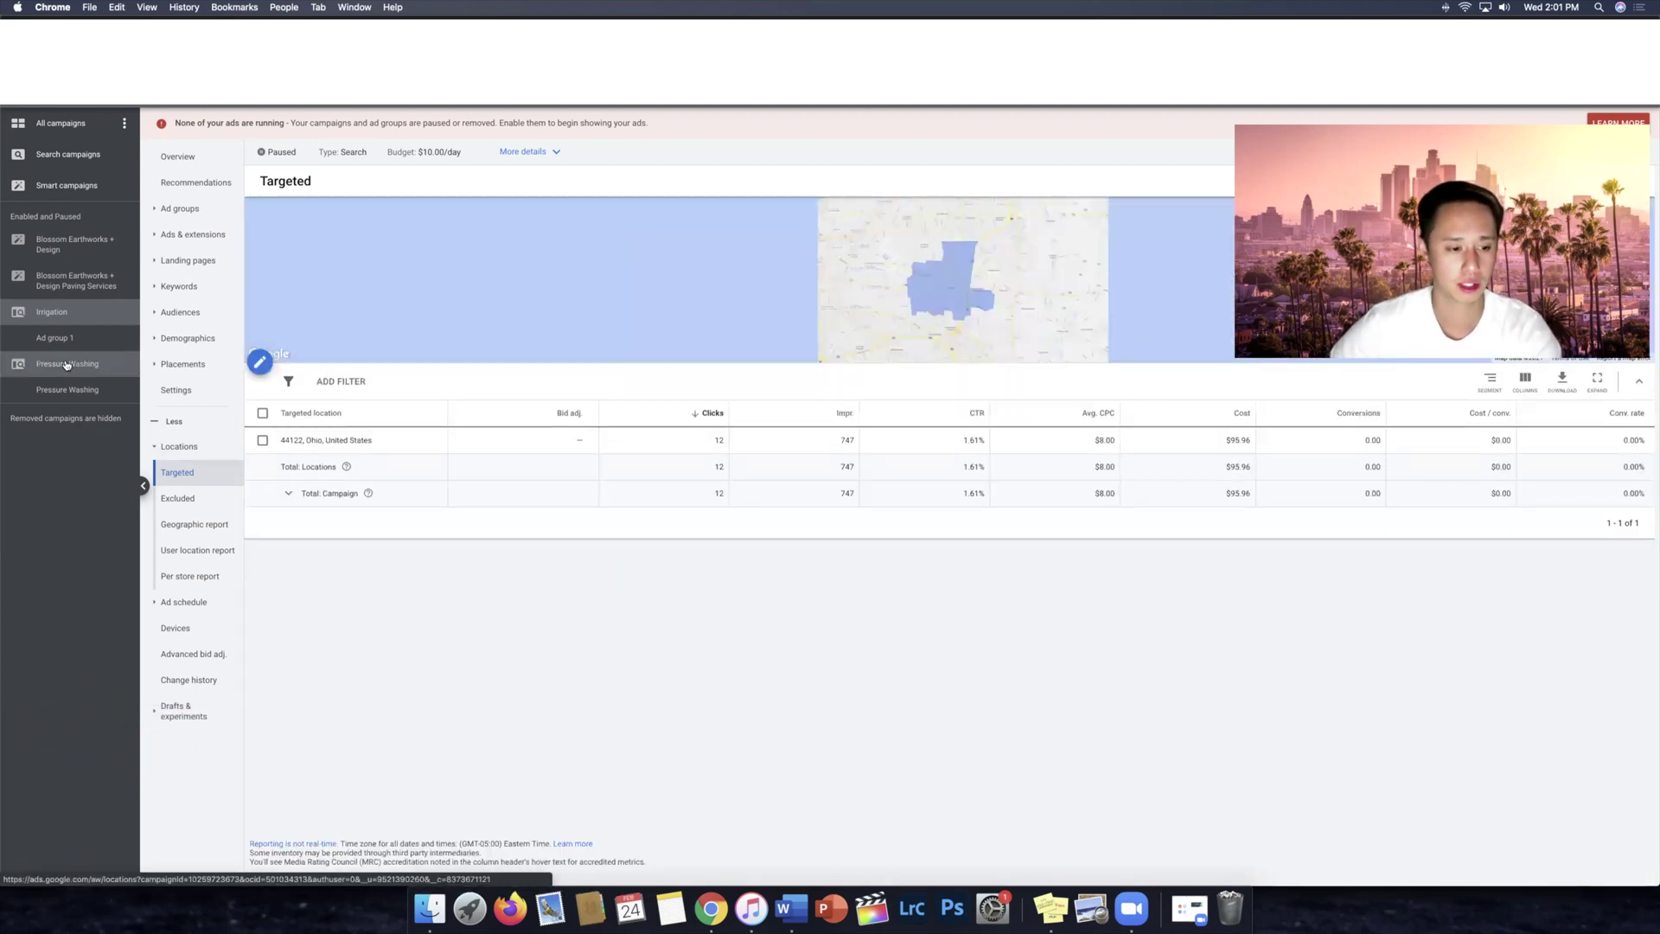
left_click(67, 364)
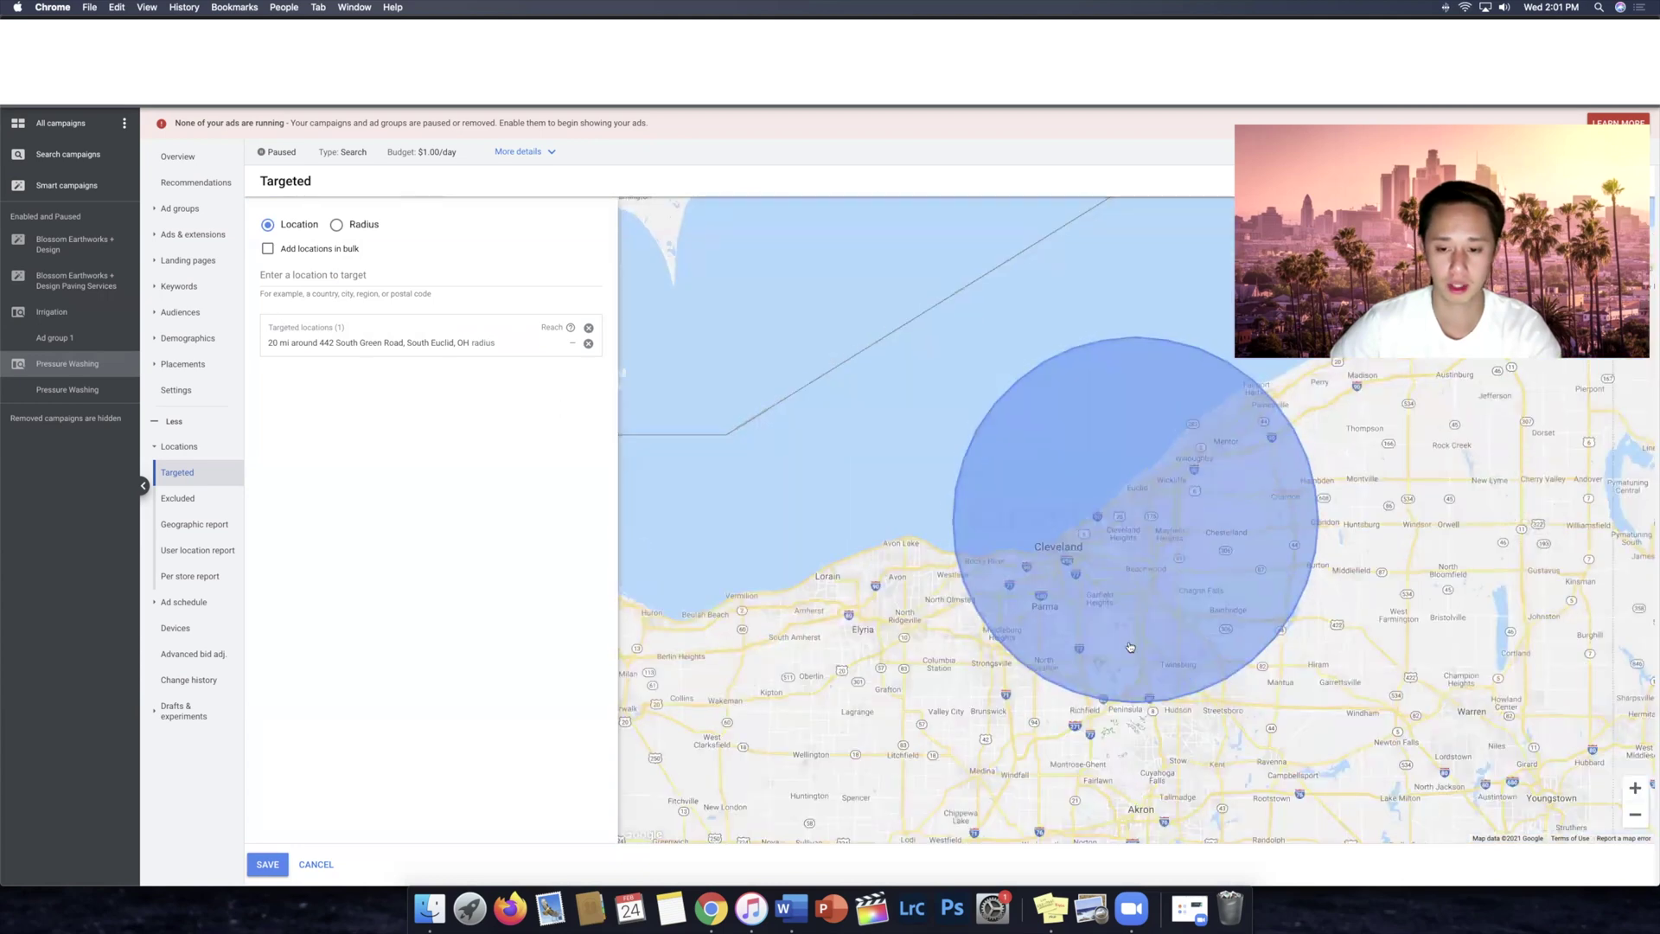
left_click(316, 864)
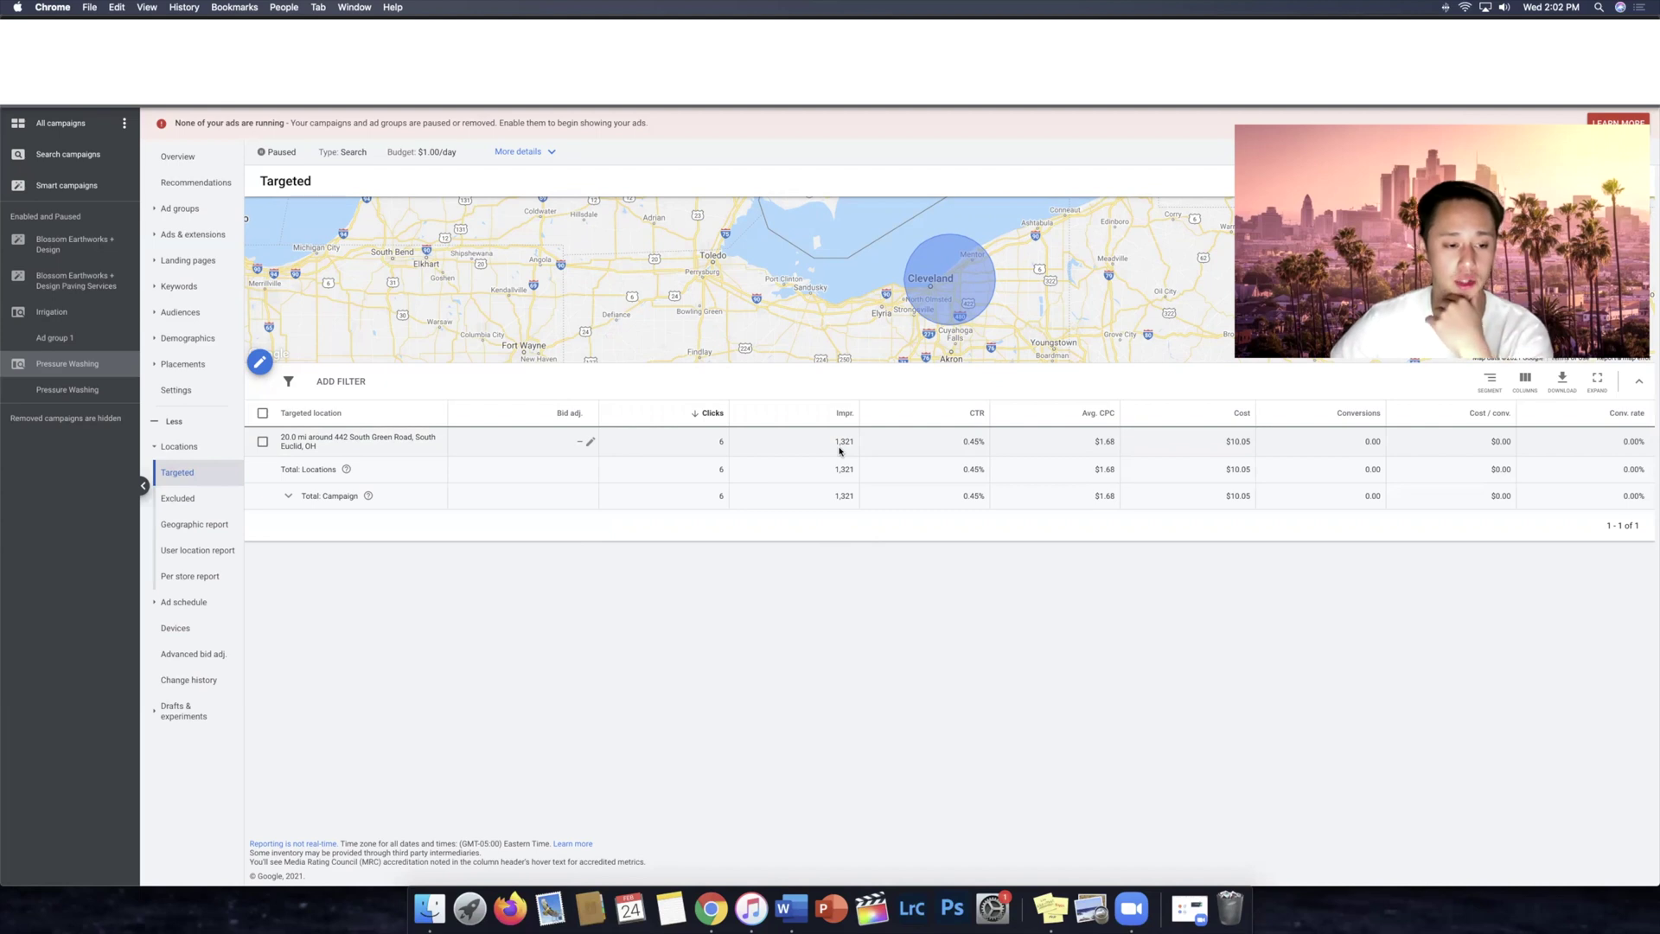
Step: Examine the Pressure Washing campaign's ad schedule and its performance by day and by hour
left_click(193, 604)
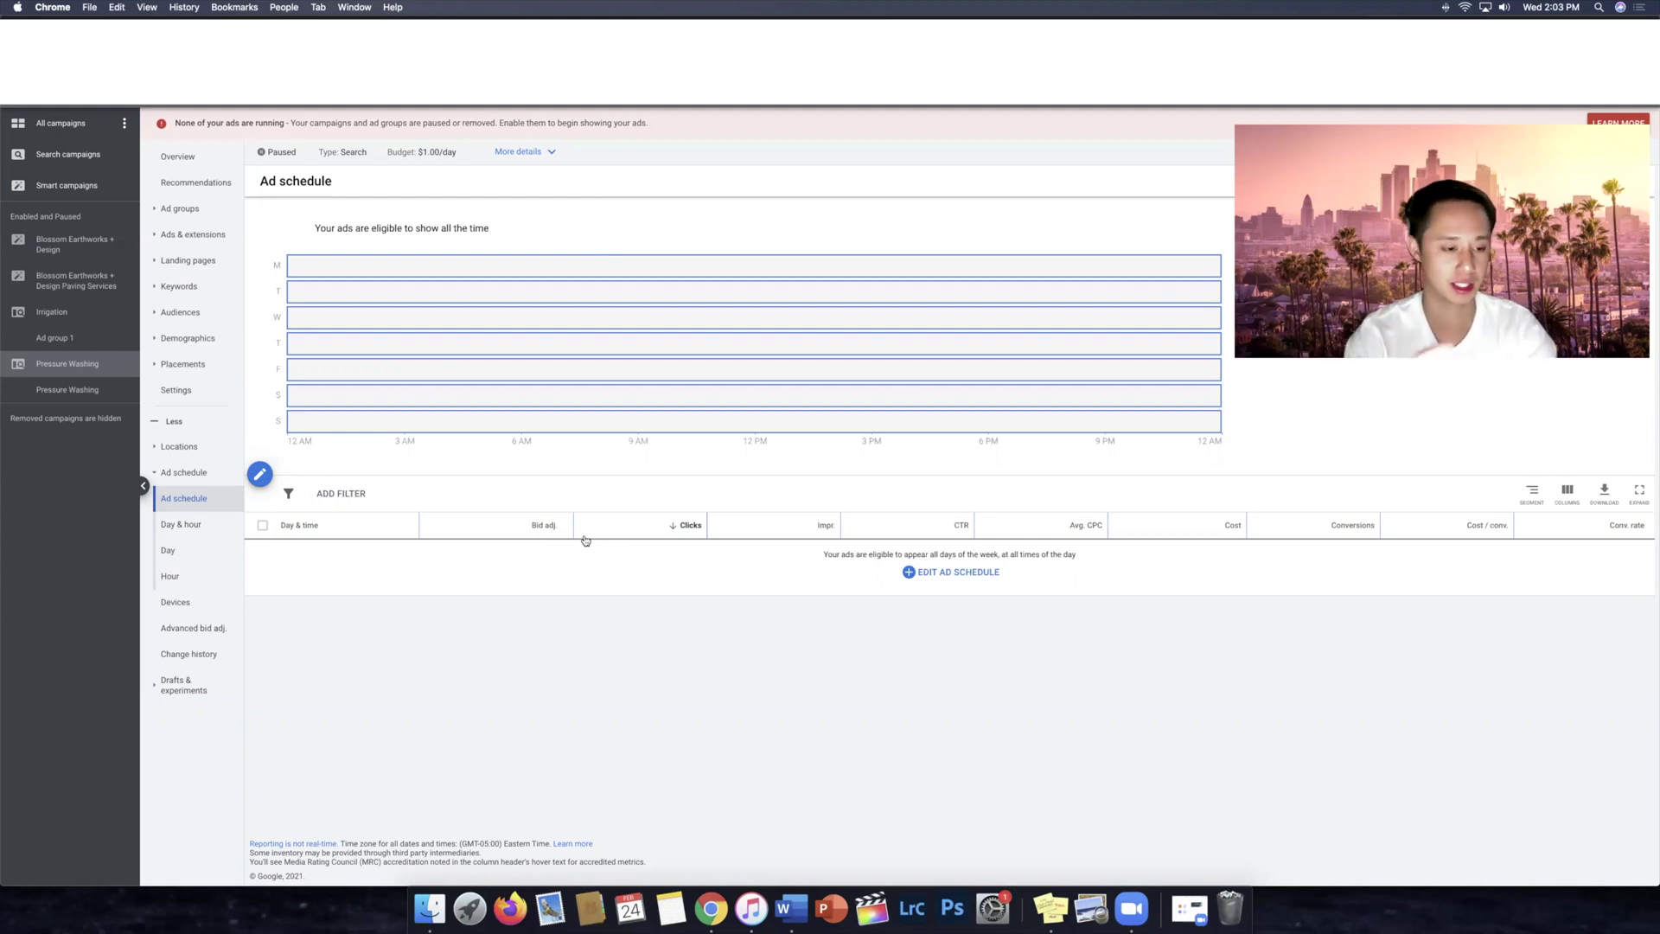
left_click(182, 560)
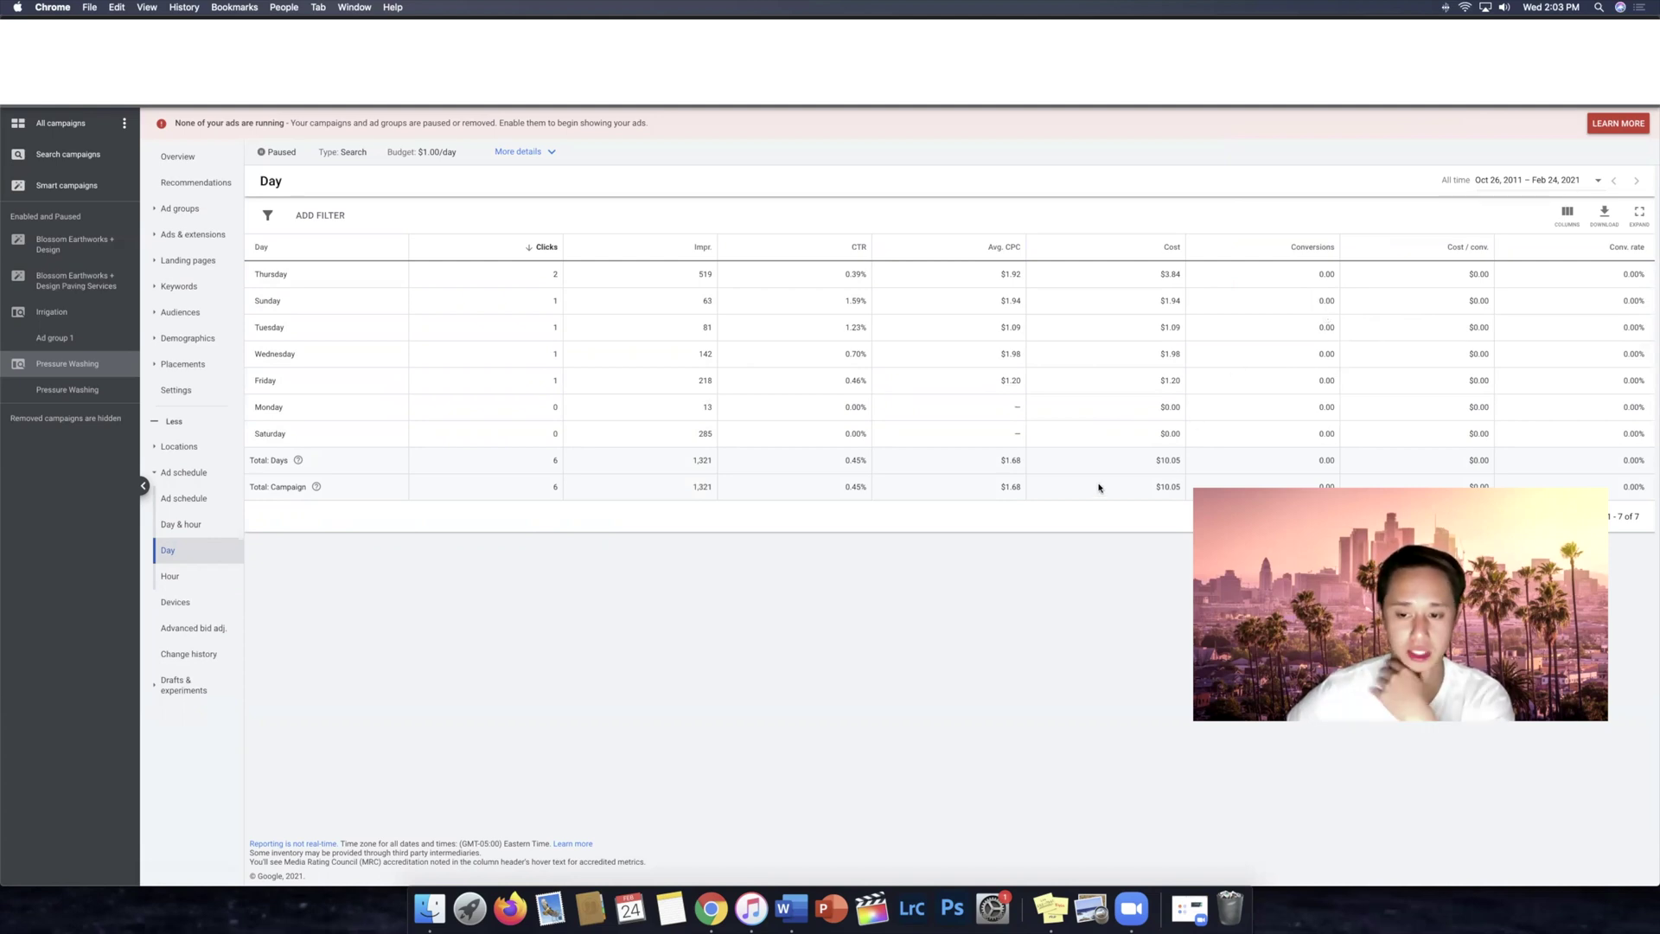
scroll(1099, 487, "down", 1)
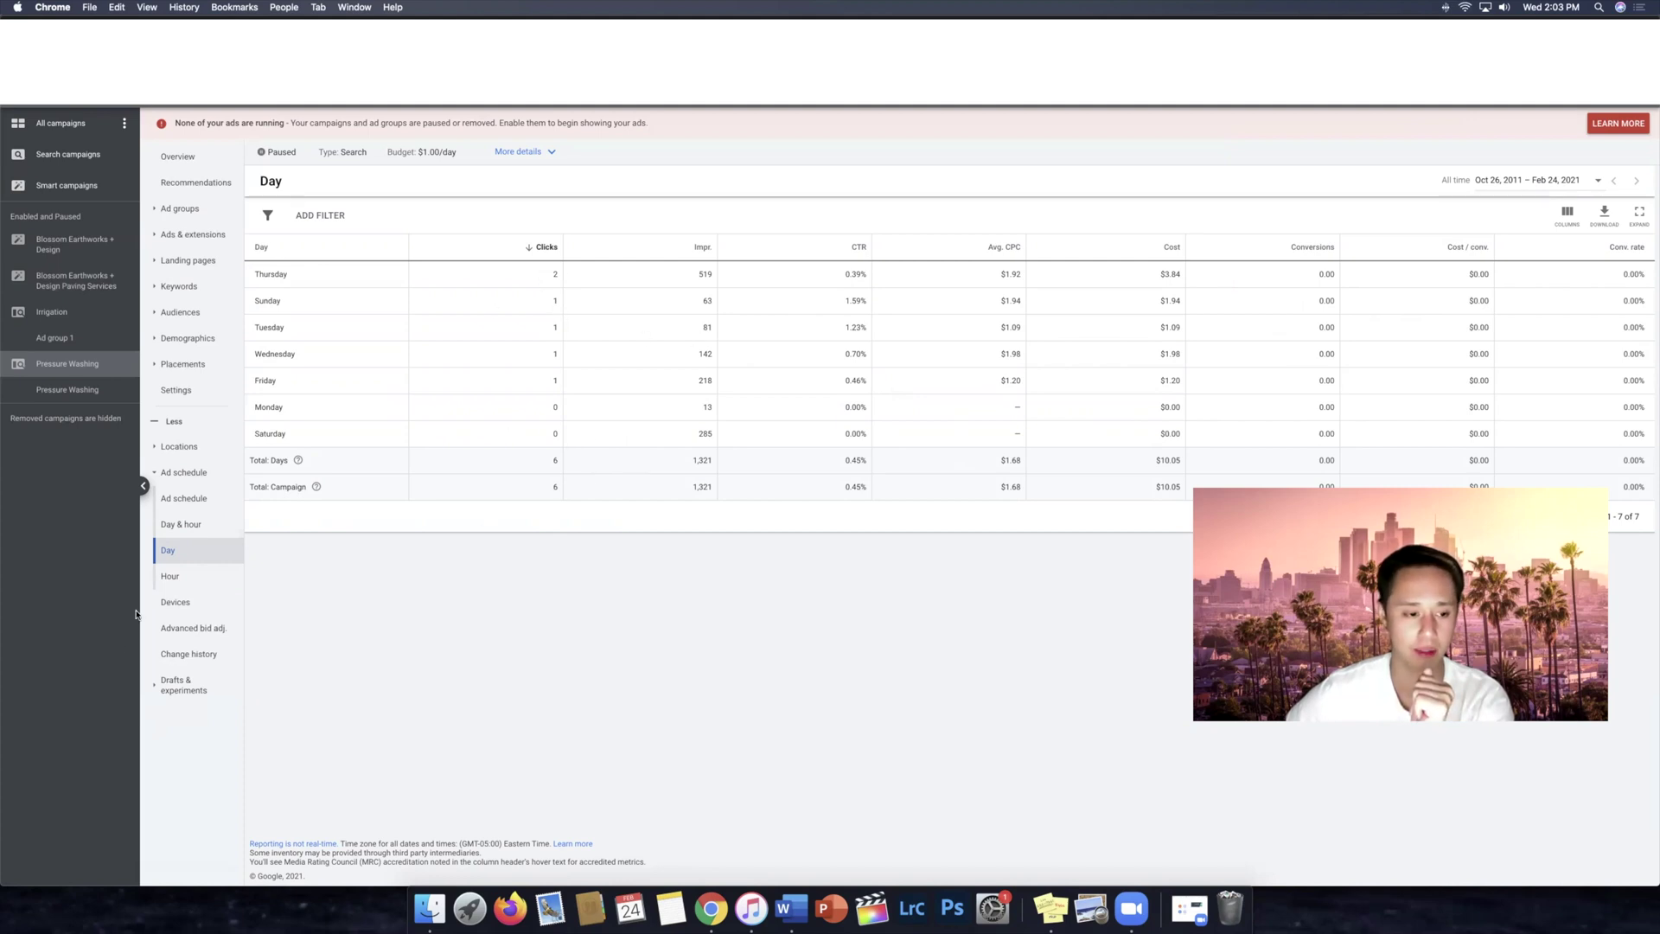
left_click(188, 577)
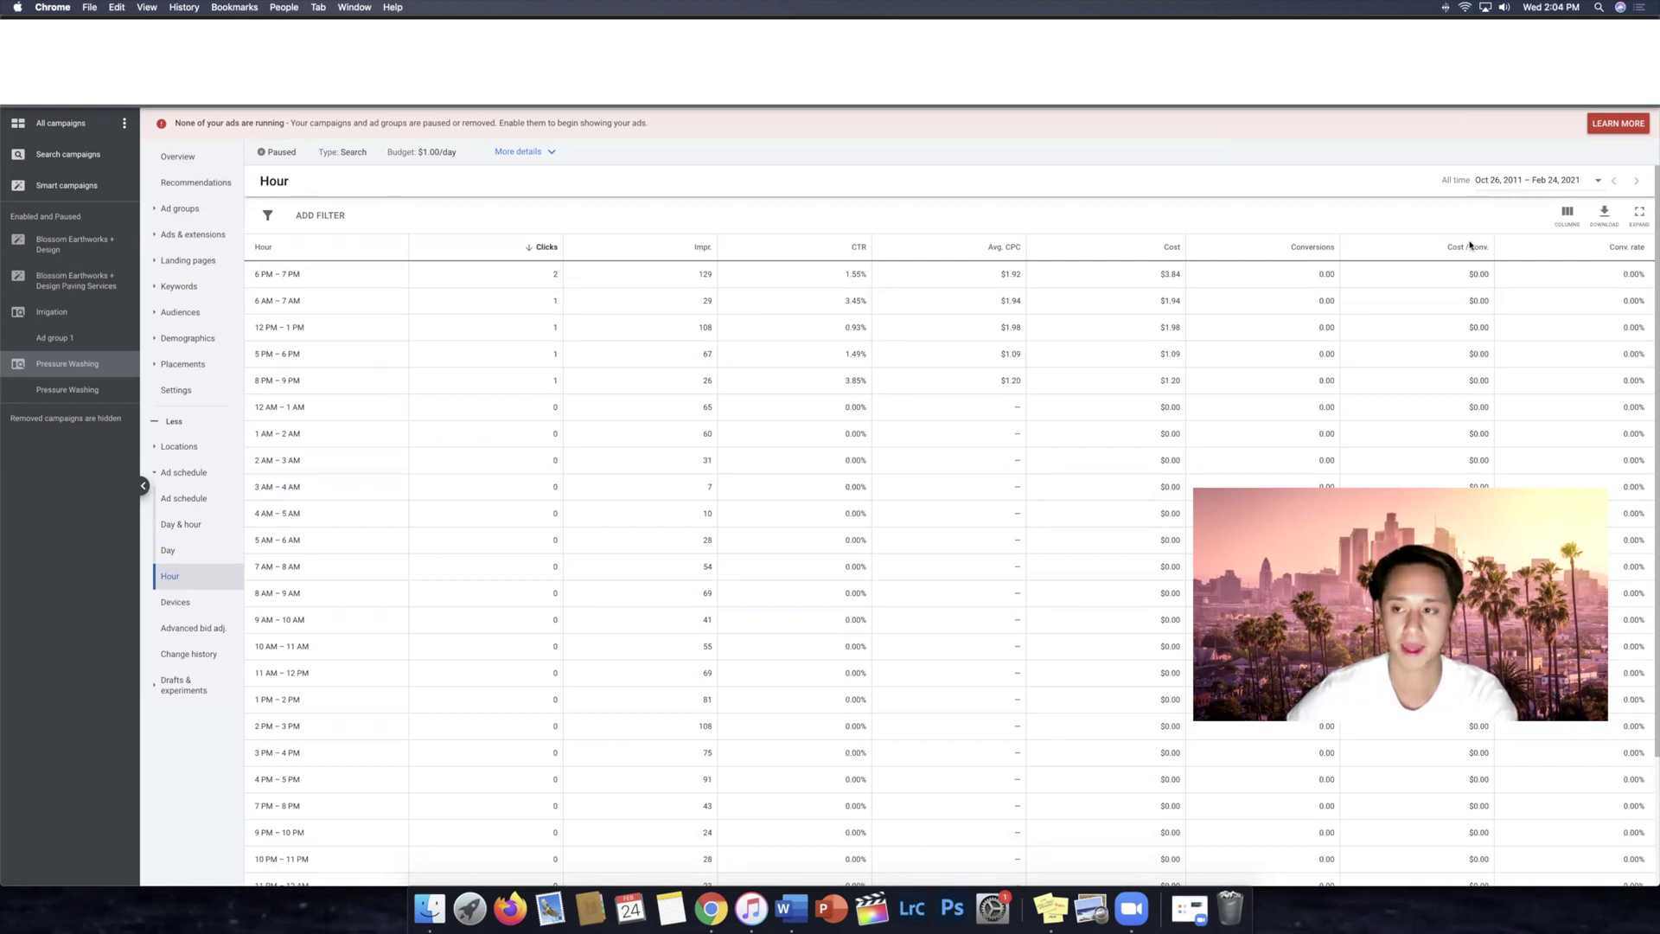
Step: Try a 100% bid decrease for tablets in the Pressure Washing campaign's device settings, and cancel it
left_click(180, 603)
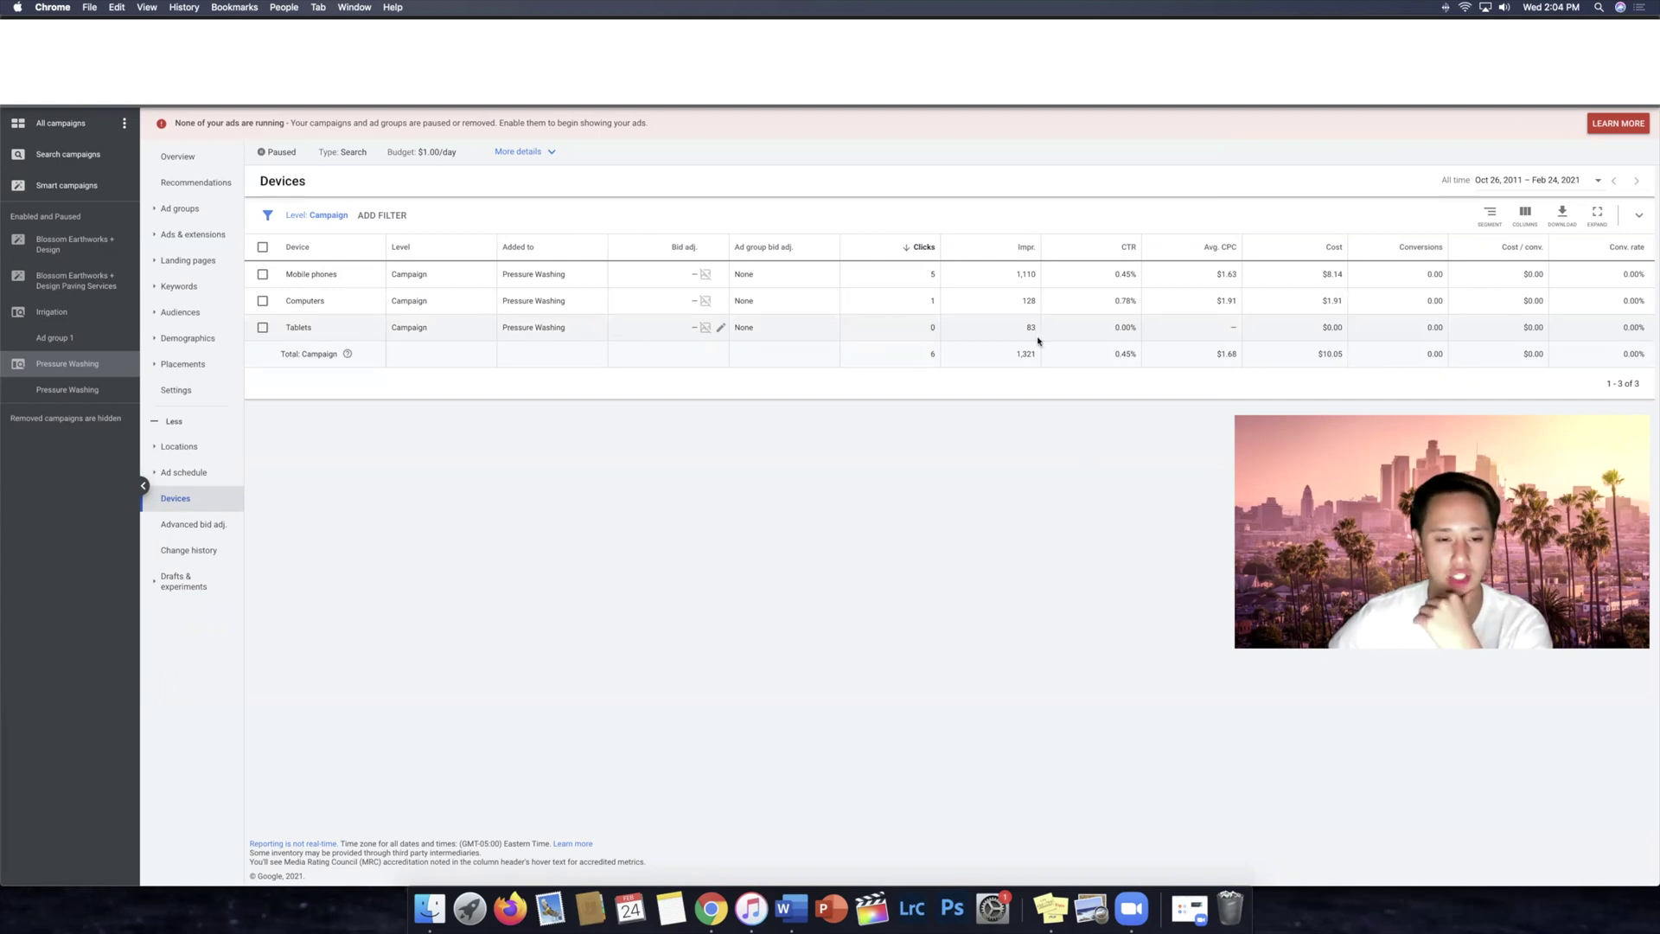
left_click(721, 327)
left_click(654, 351)
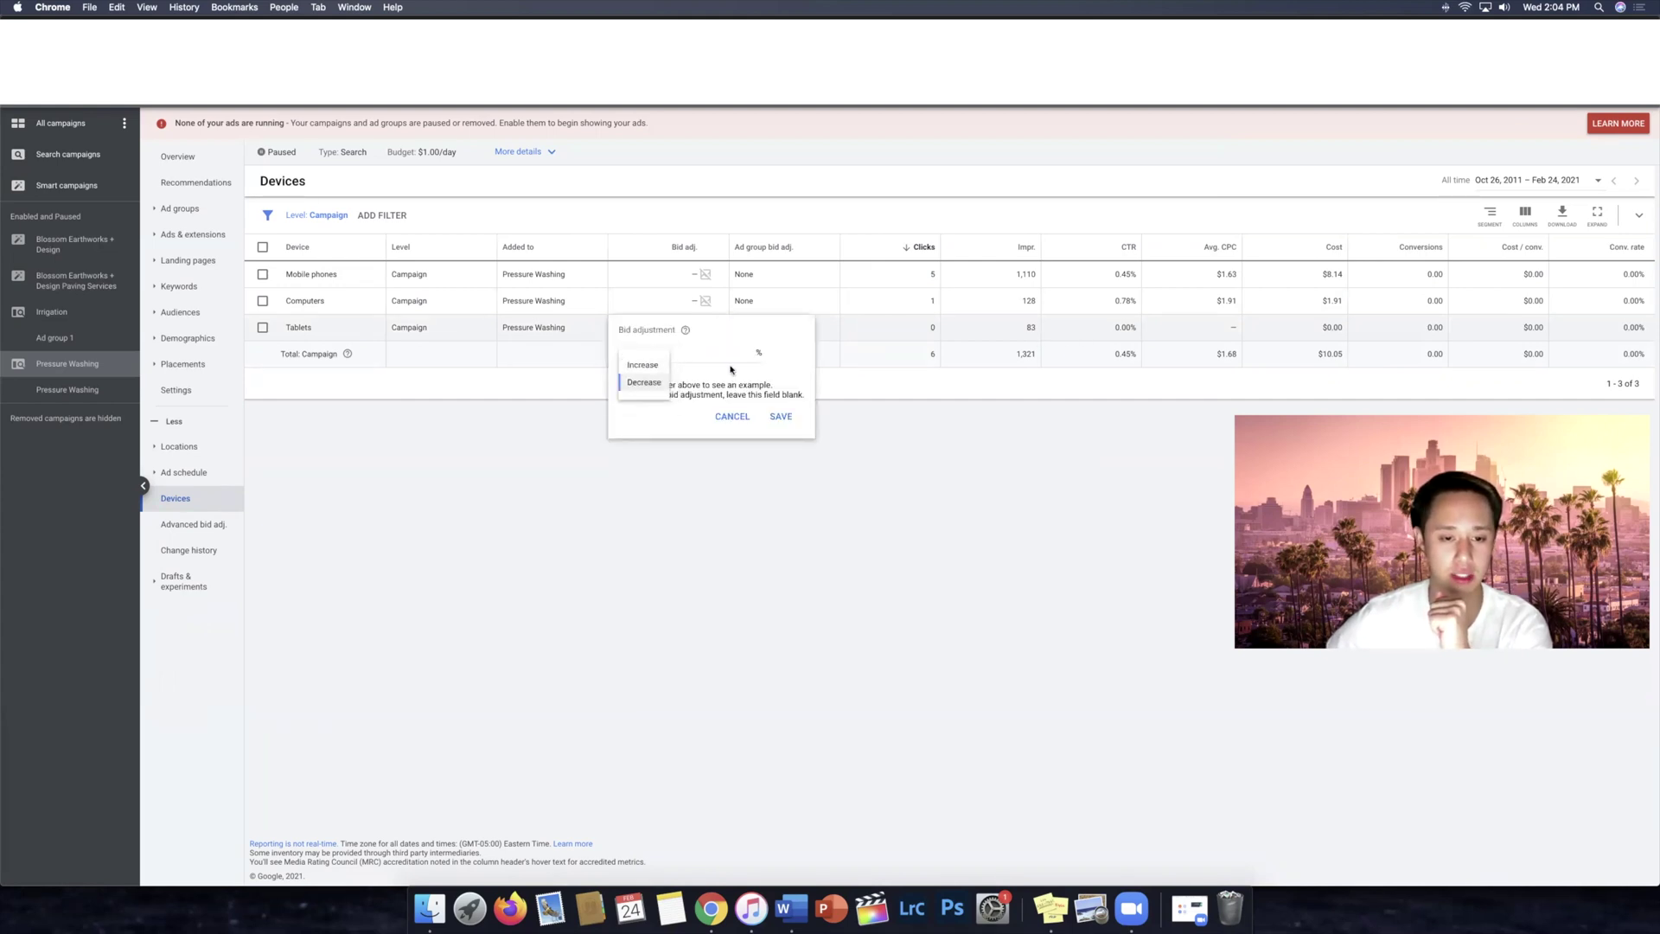
left_click(640, 382)
left_click(738, 359)
type("100")
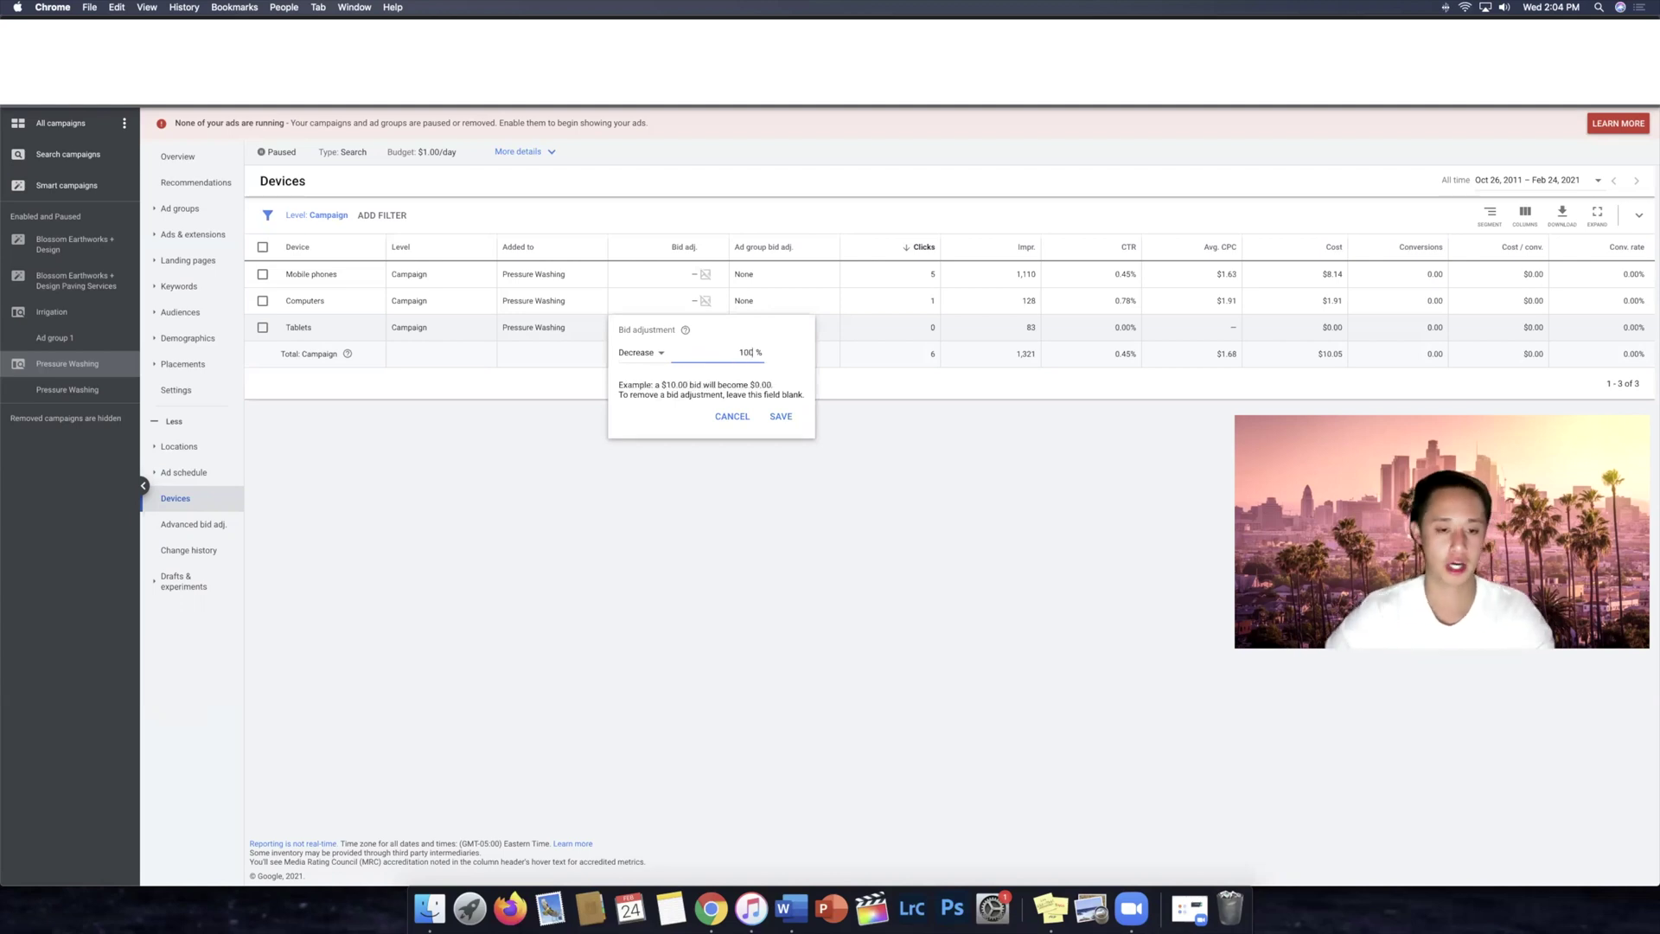
left_click(718, 420)
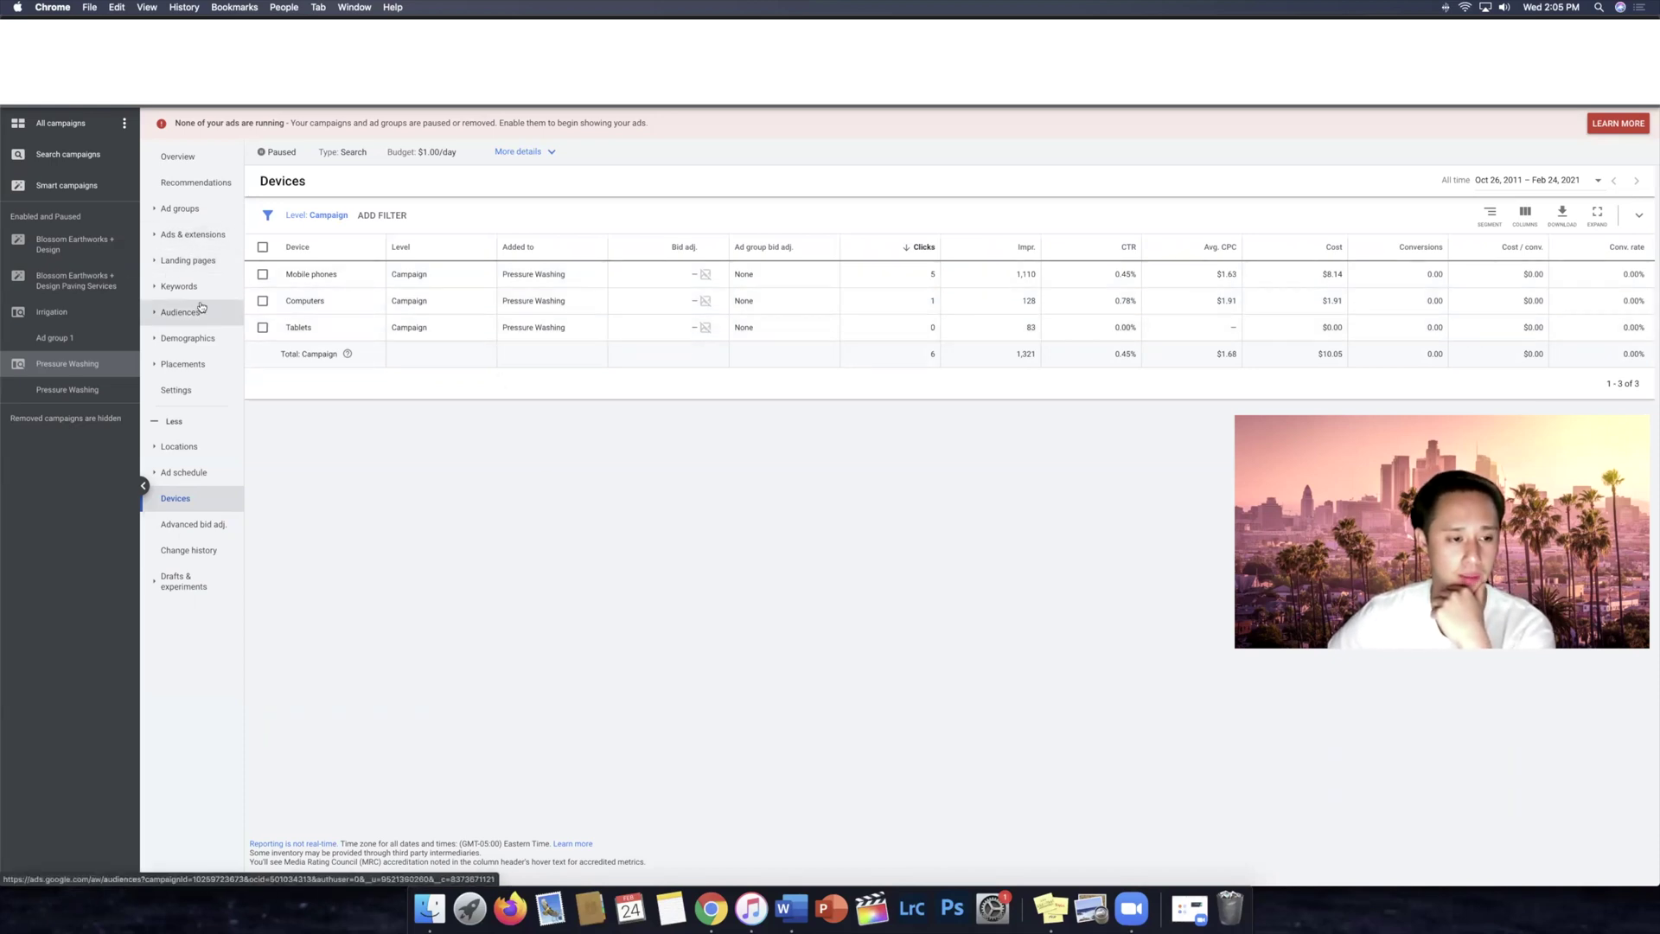
Step: Check the search keywords and negative keywords of the Pressure Washing campaign and of Irrigation's Ad group 1
left_click(198, 288)
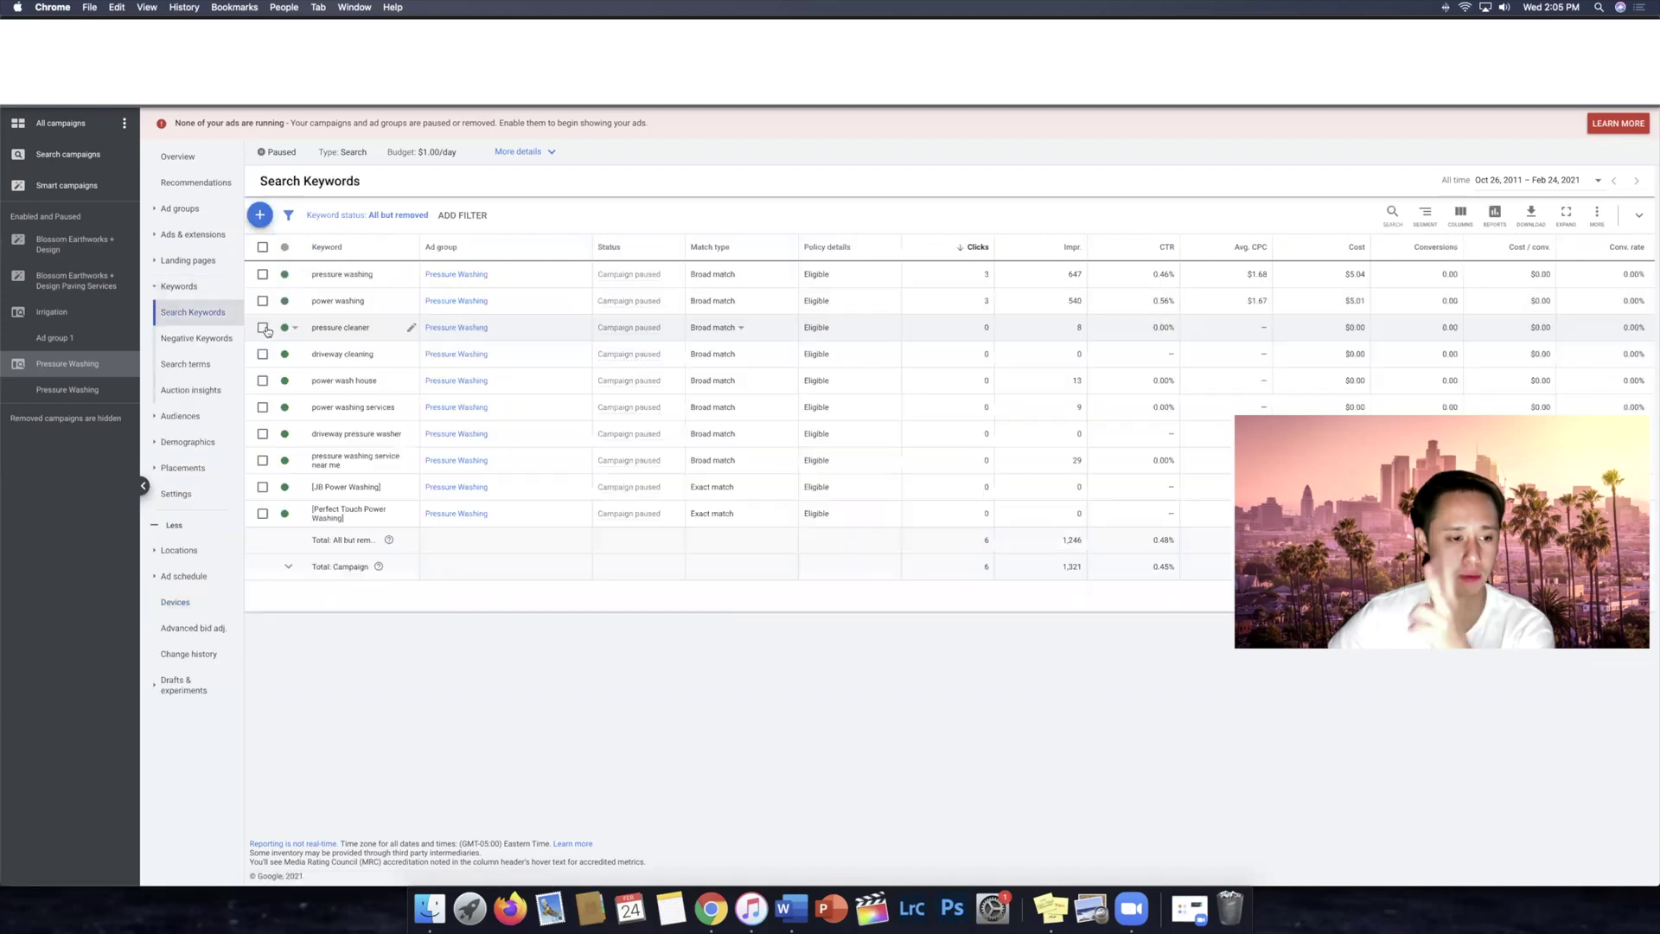
left_click(226, 341)
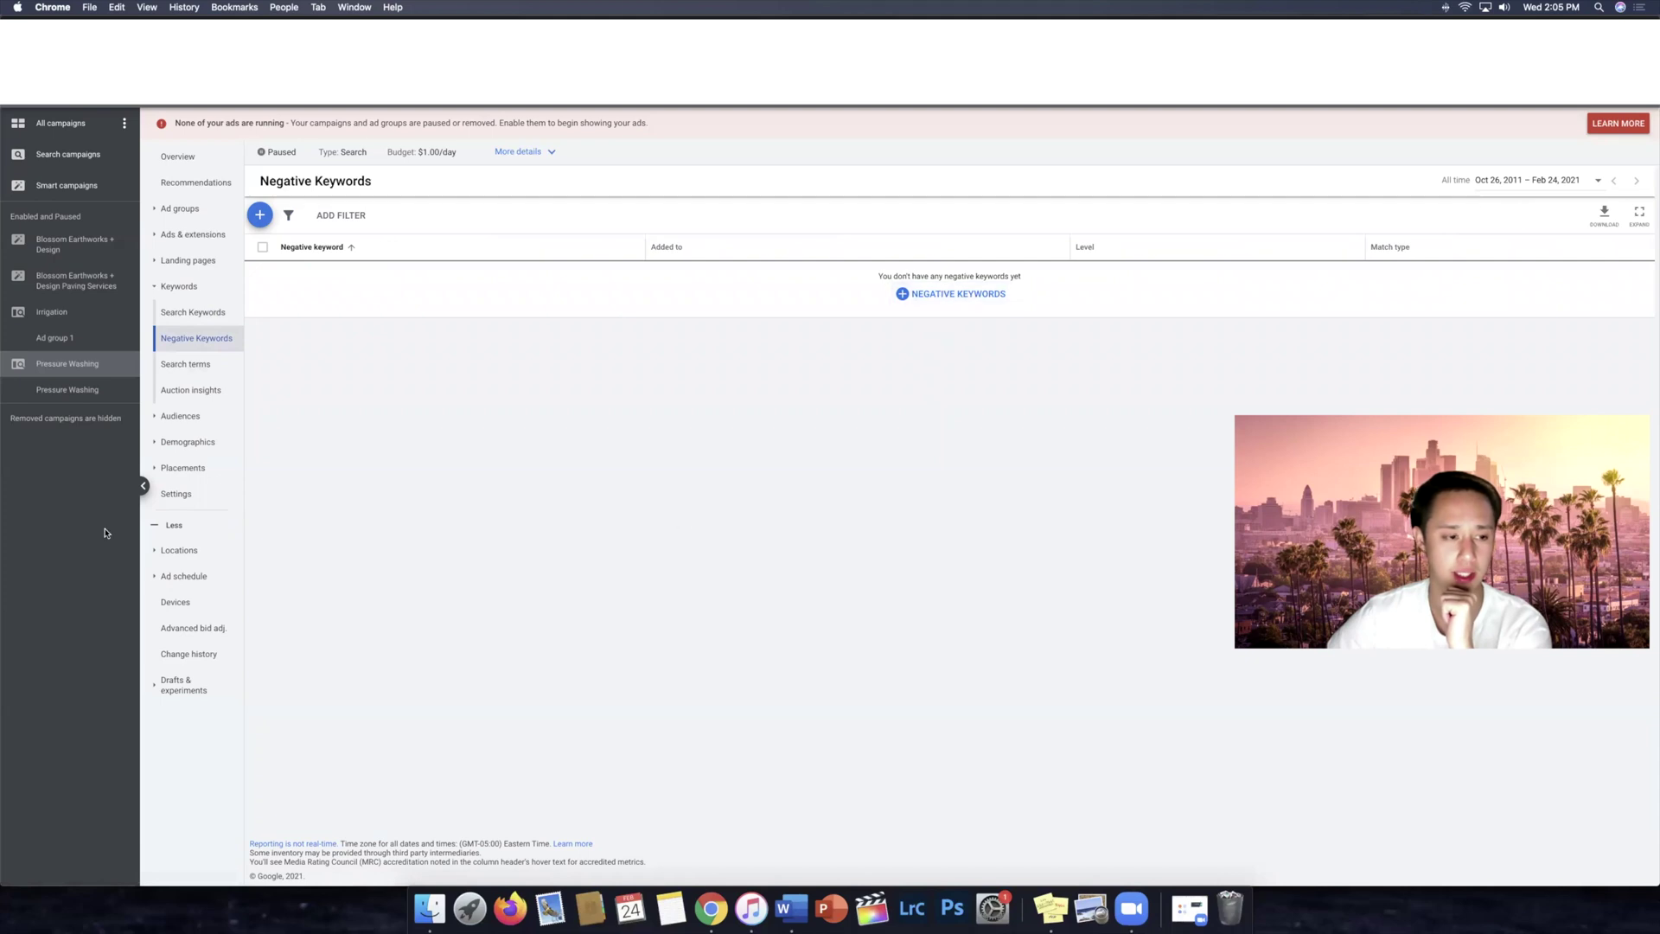
left_click(43, 321)
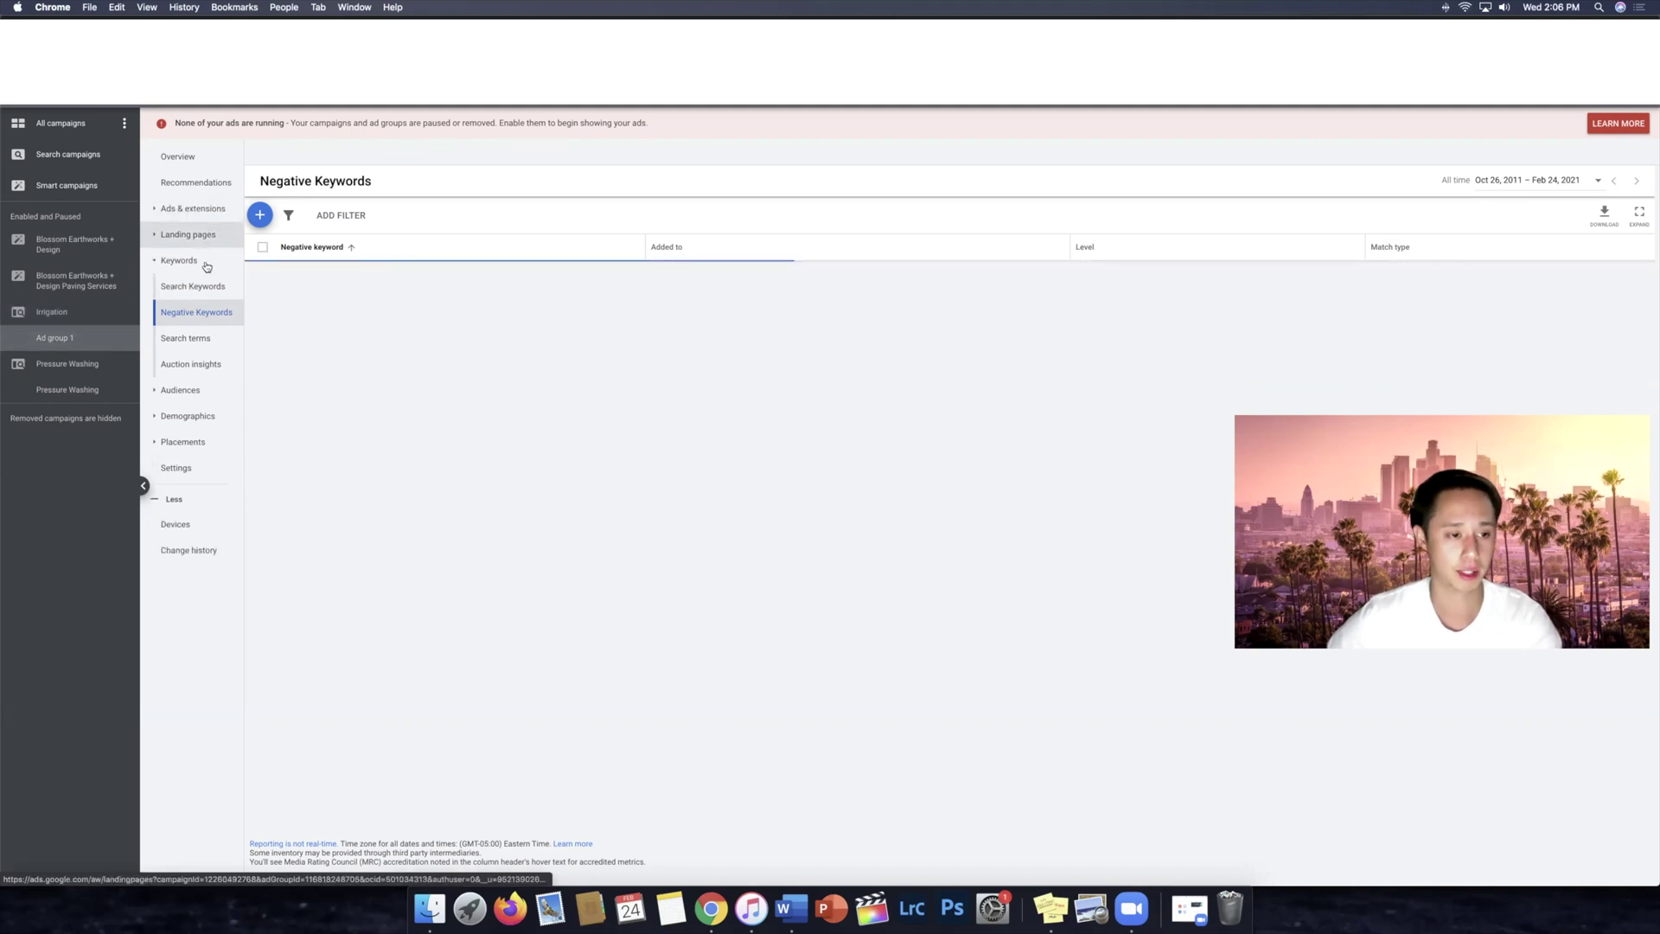
left_click(193, 286)
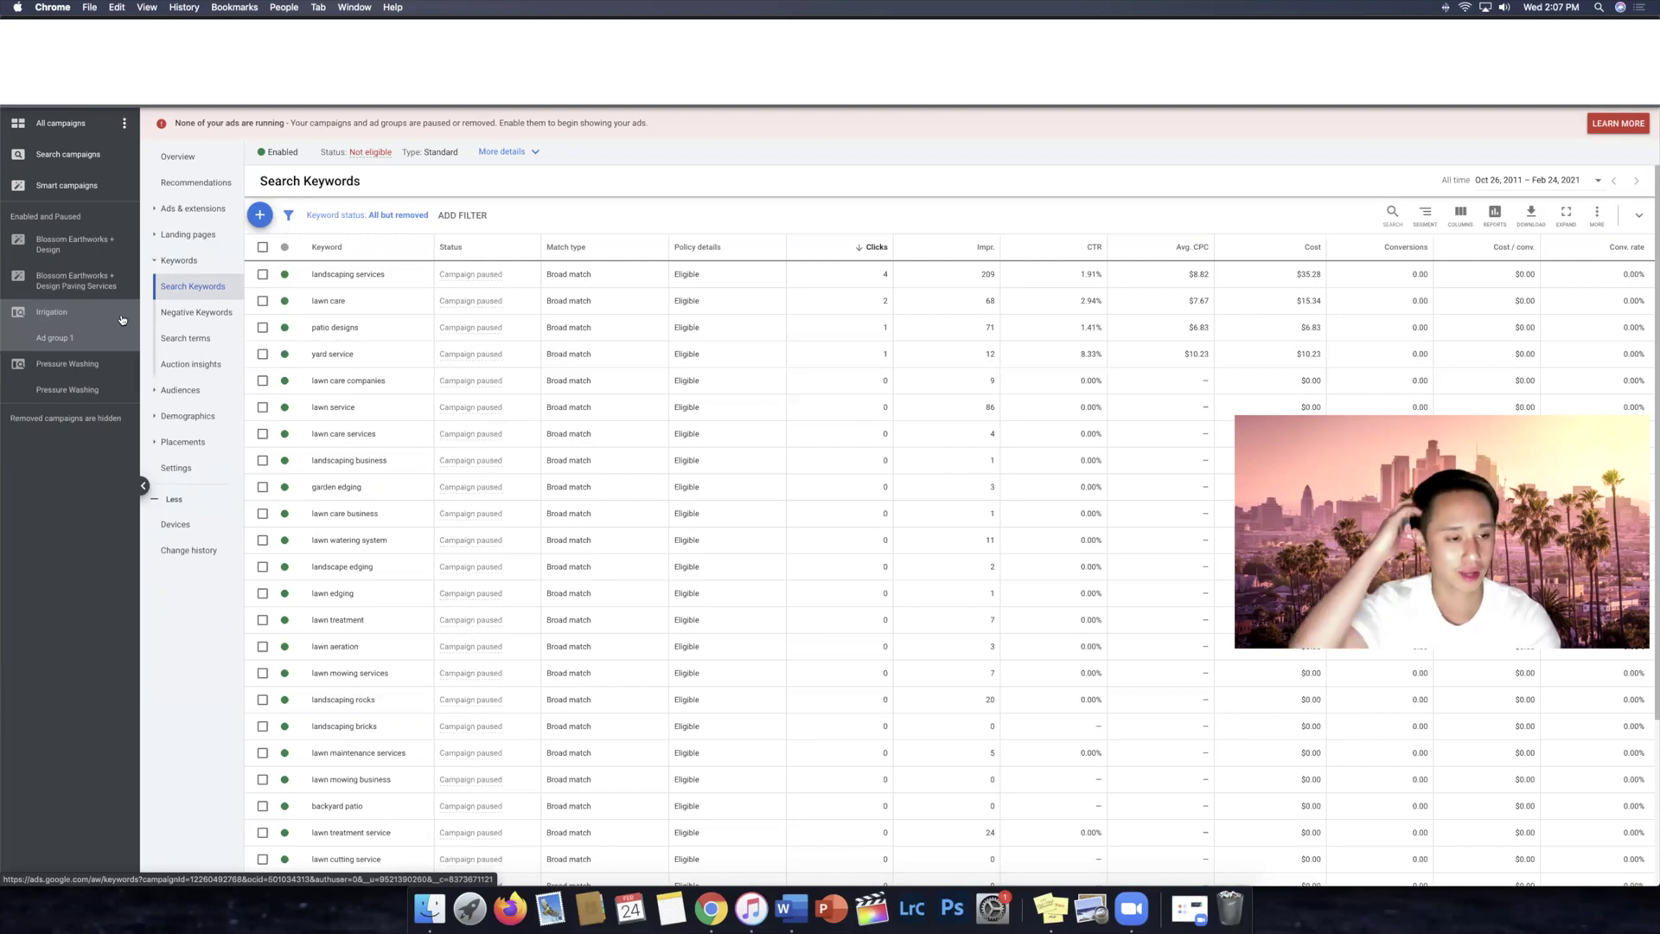
left_click(197, 312)
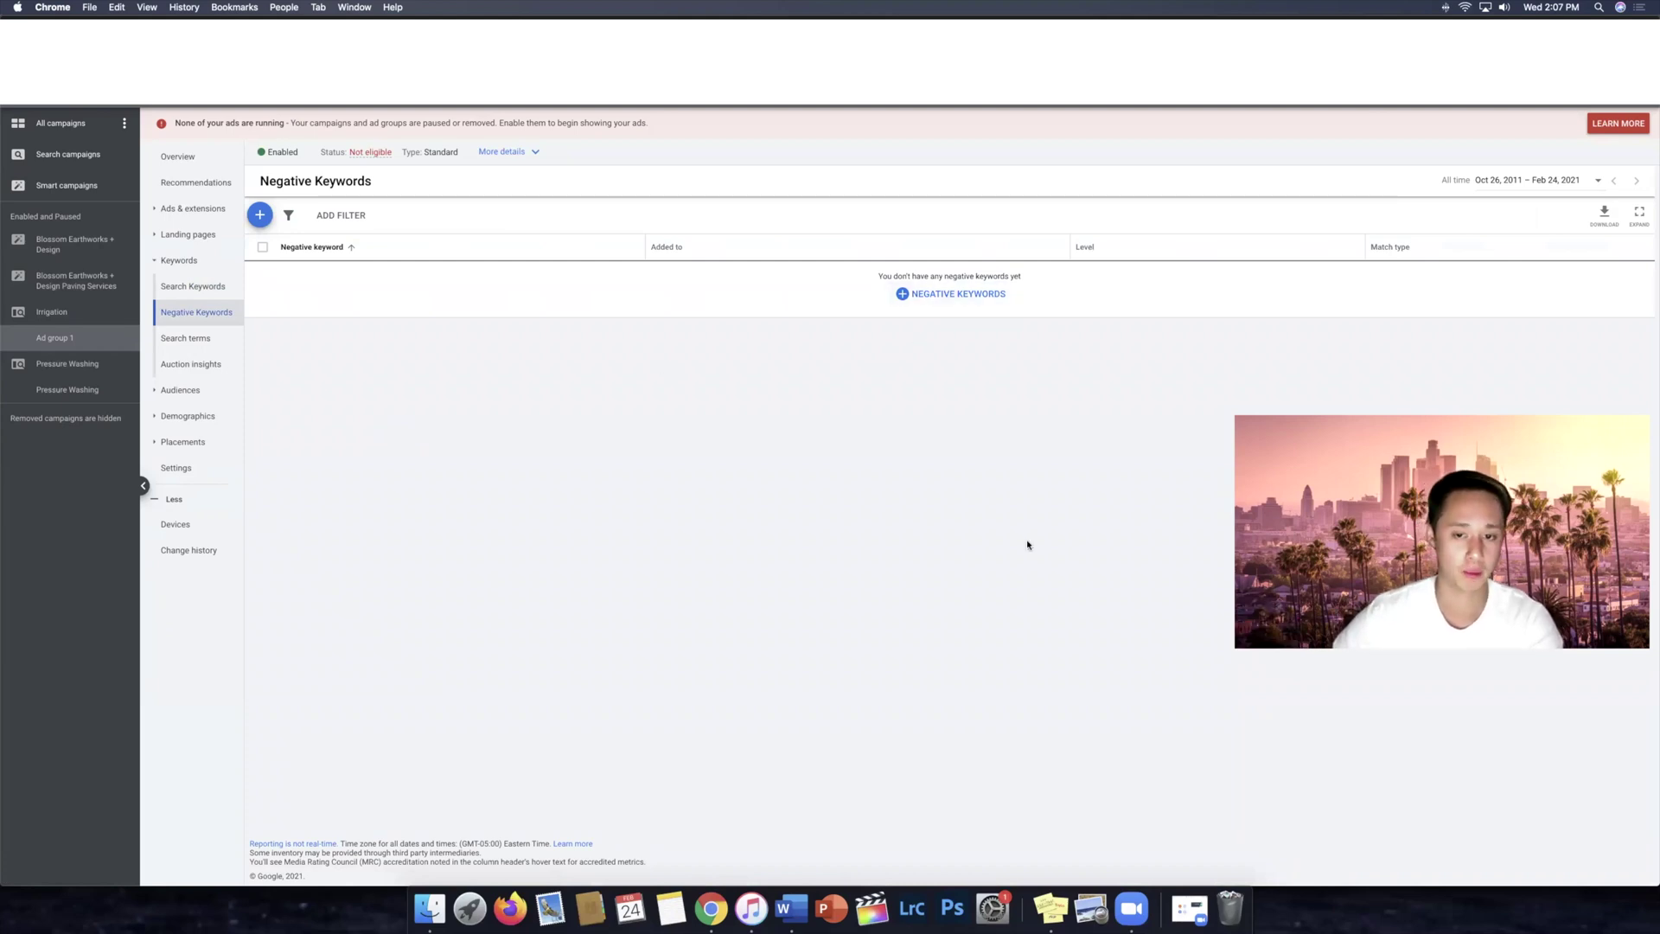
Step: Draft "how to" as a negative keyword for Irrigation's Ad group 1, and discard it
left_click(263, 220)
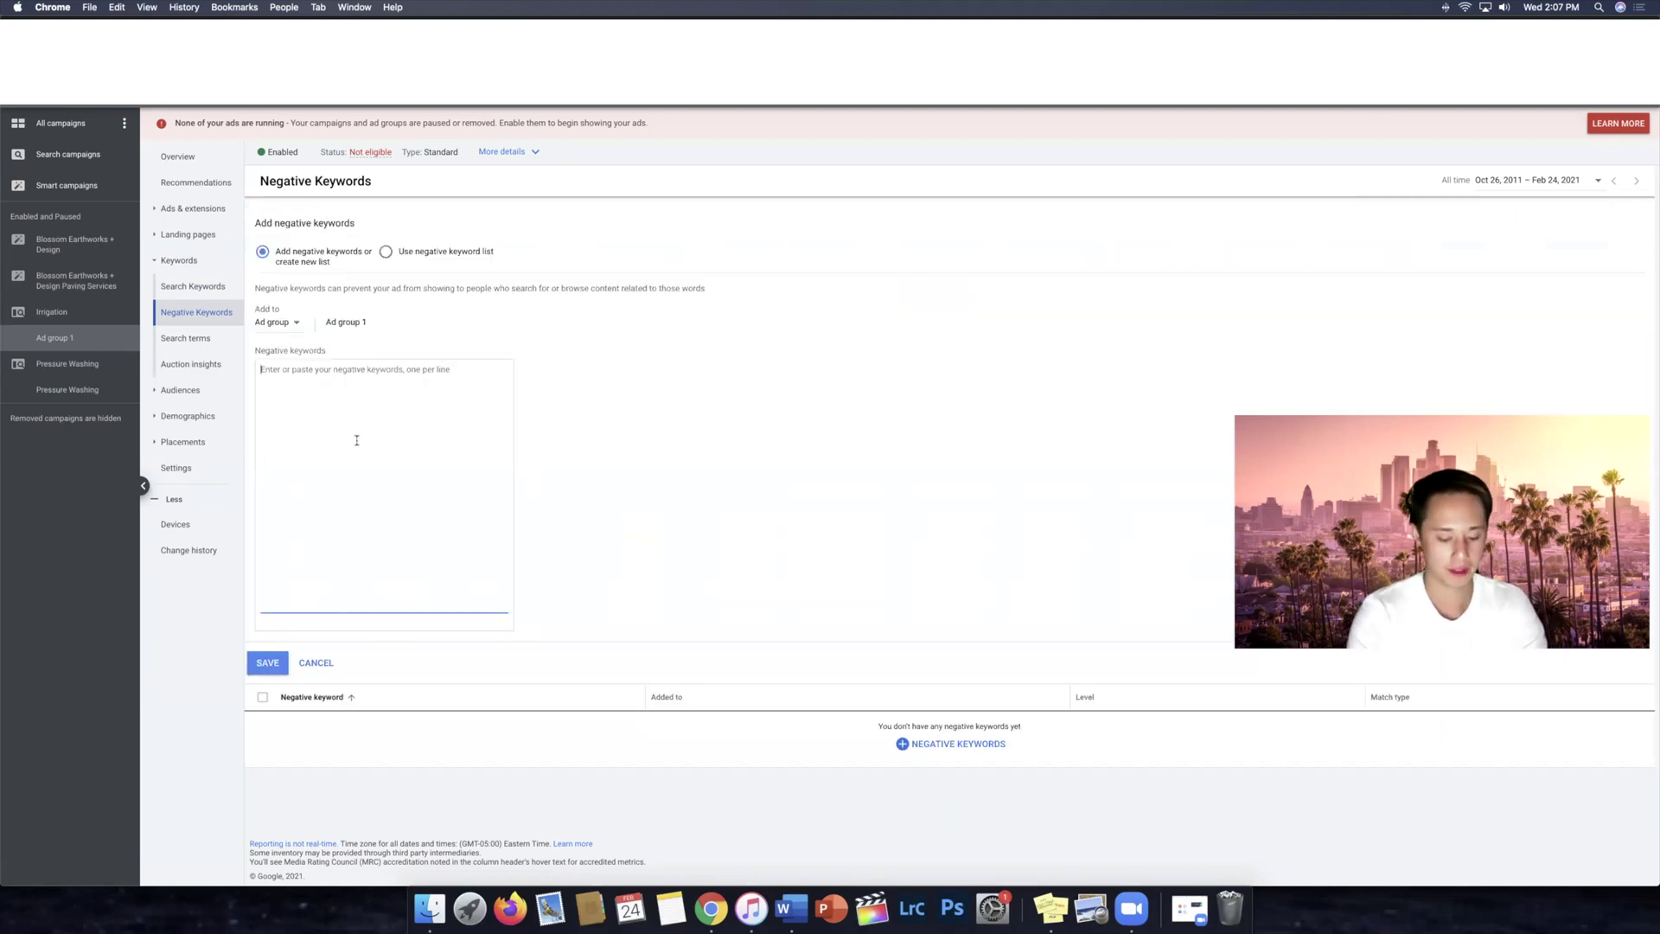
type("how to")
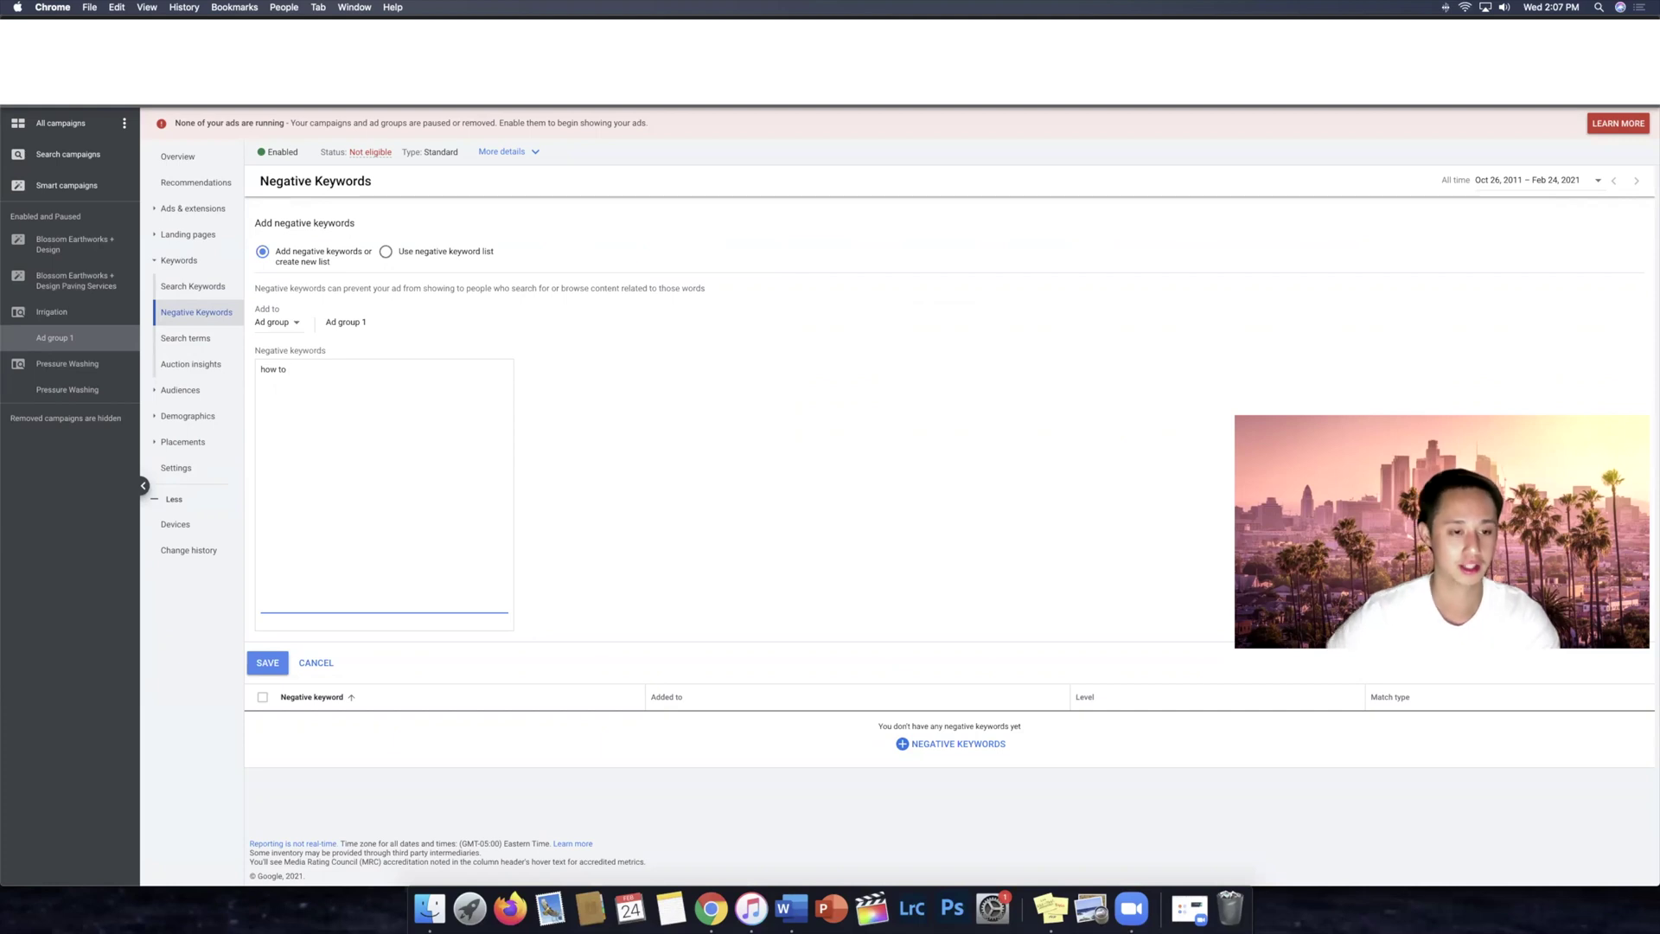
left_click(316, 662)
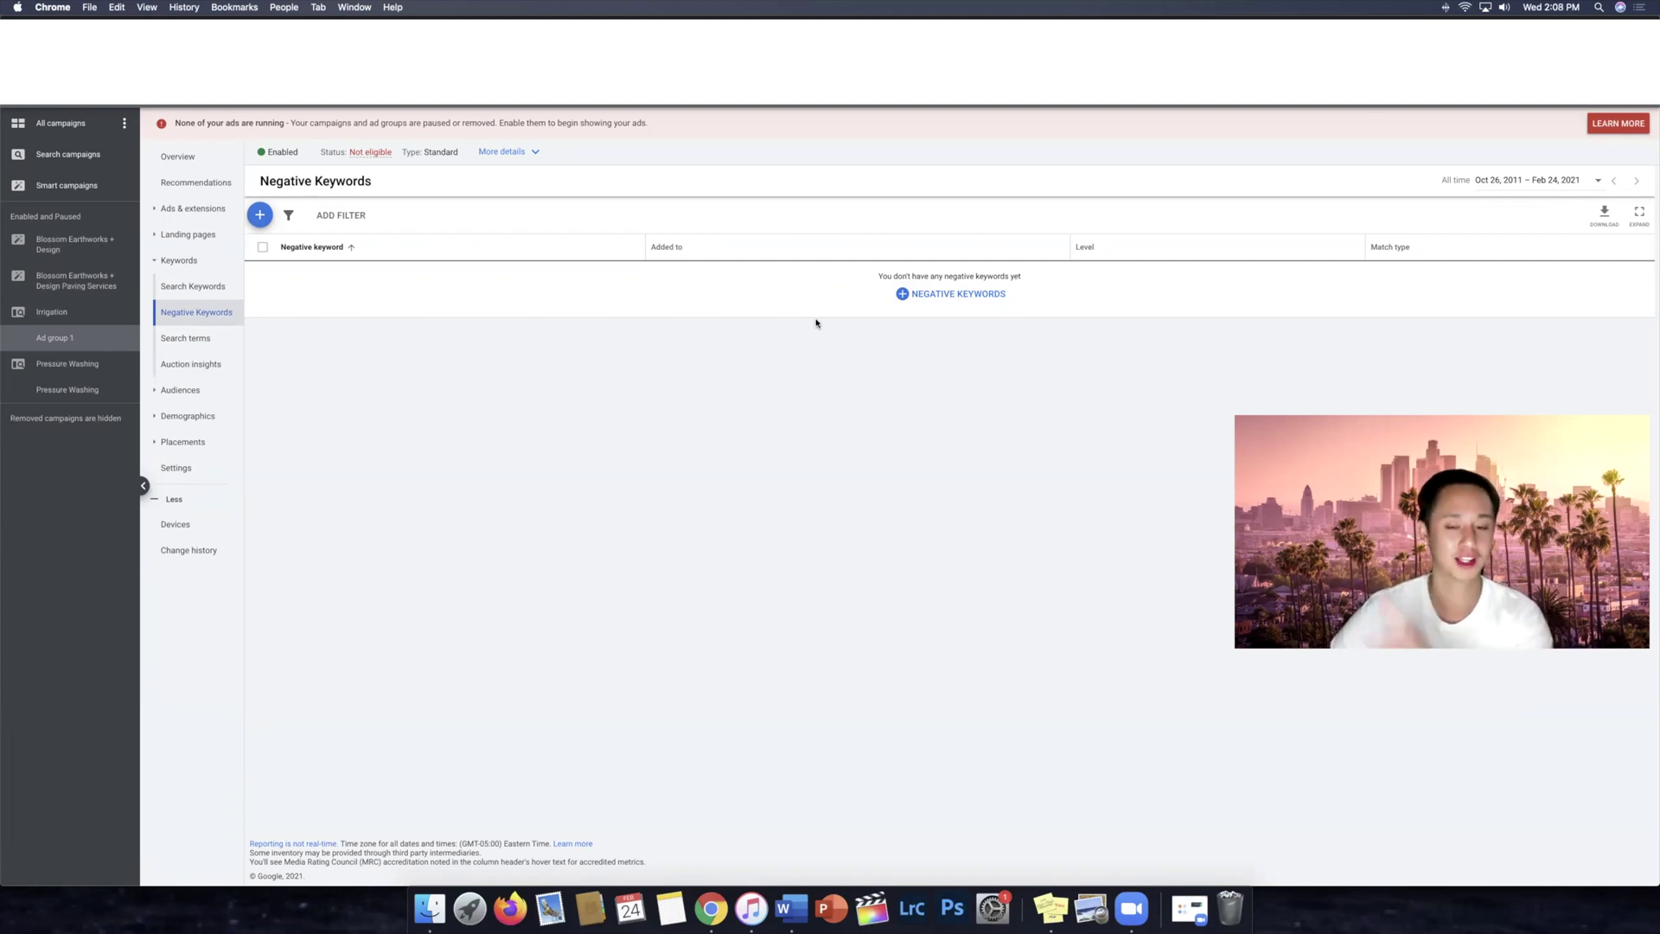
Step: Review the Irrigation campaign's overview and the search terms that triggered its ads
left_click(176, 156)
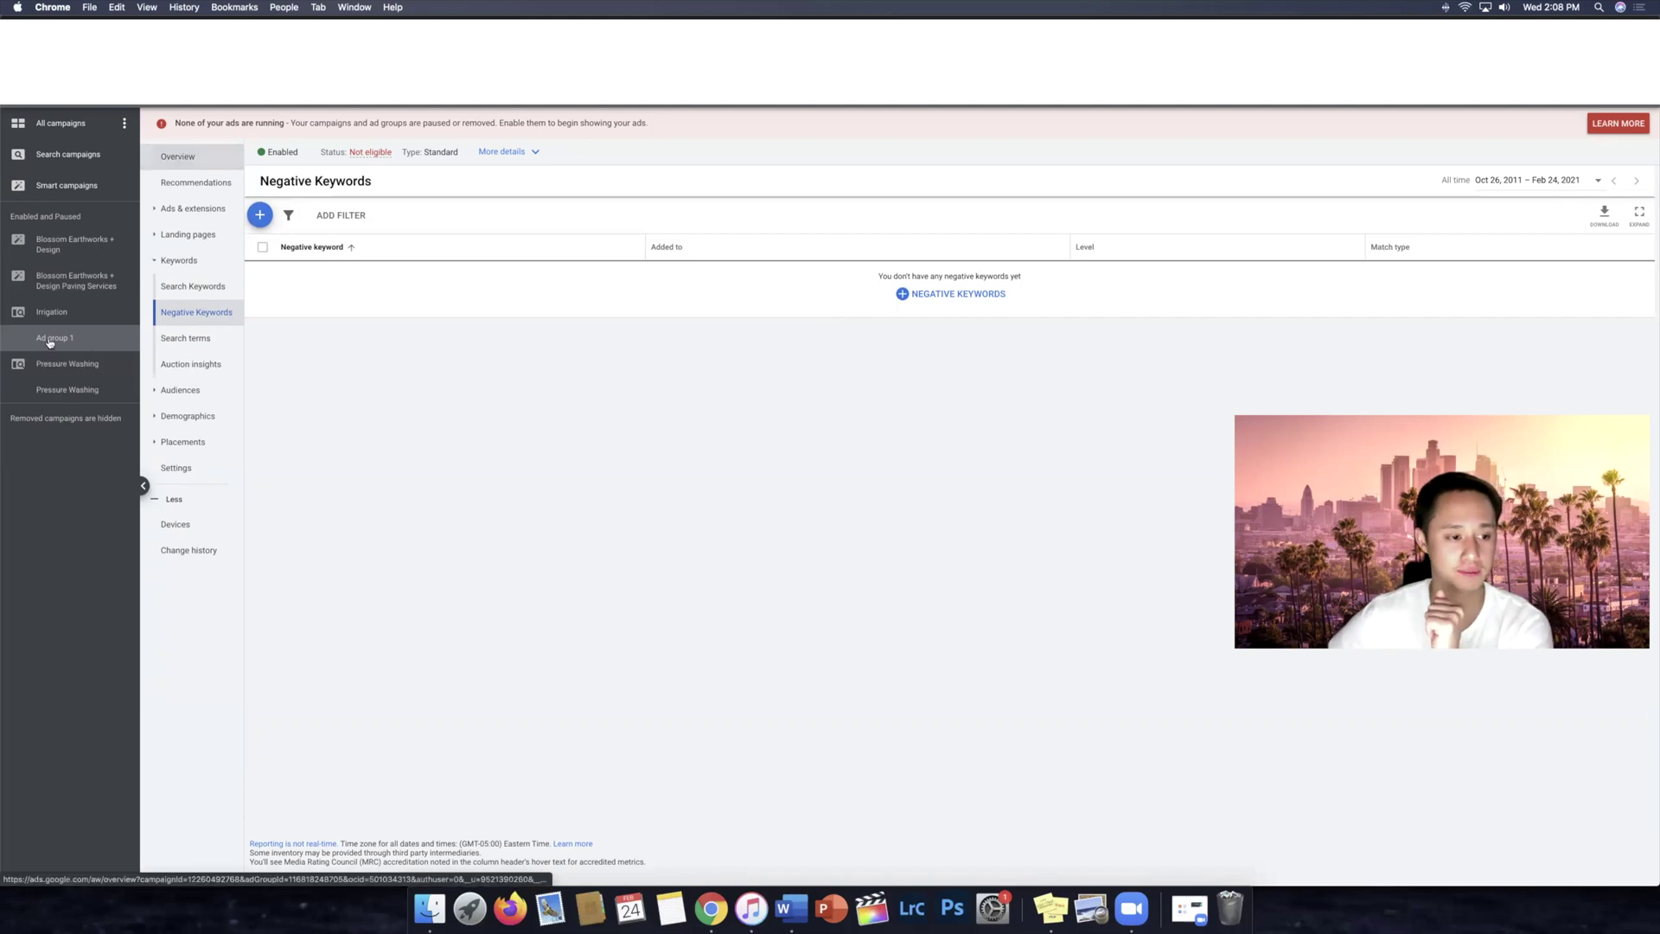
left_click(52, 311)
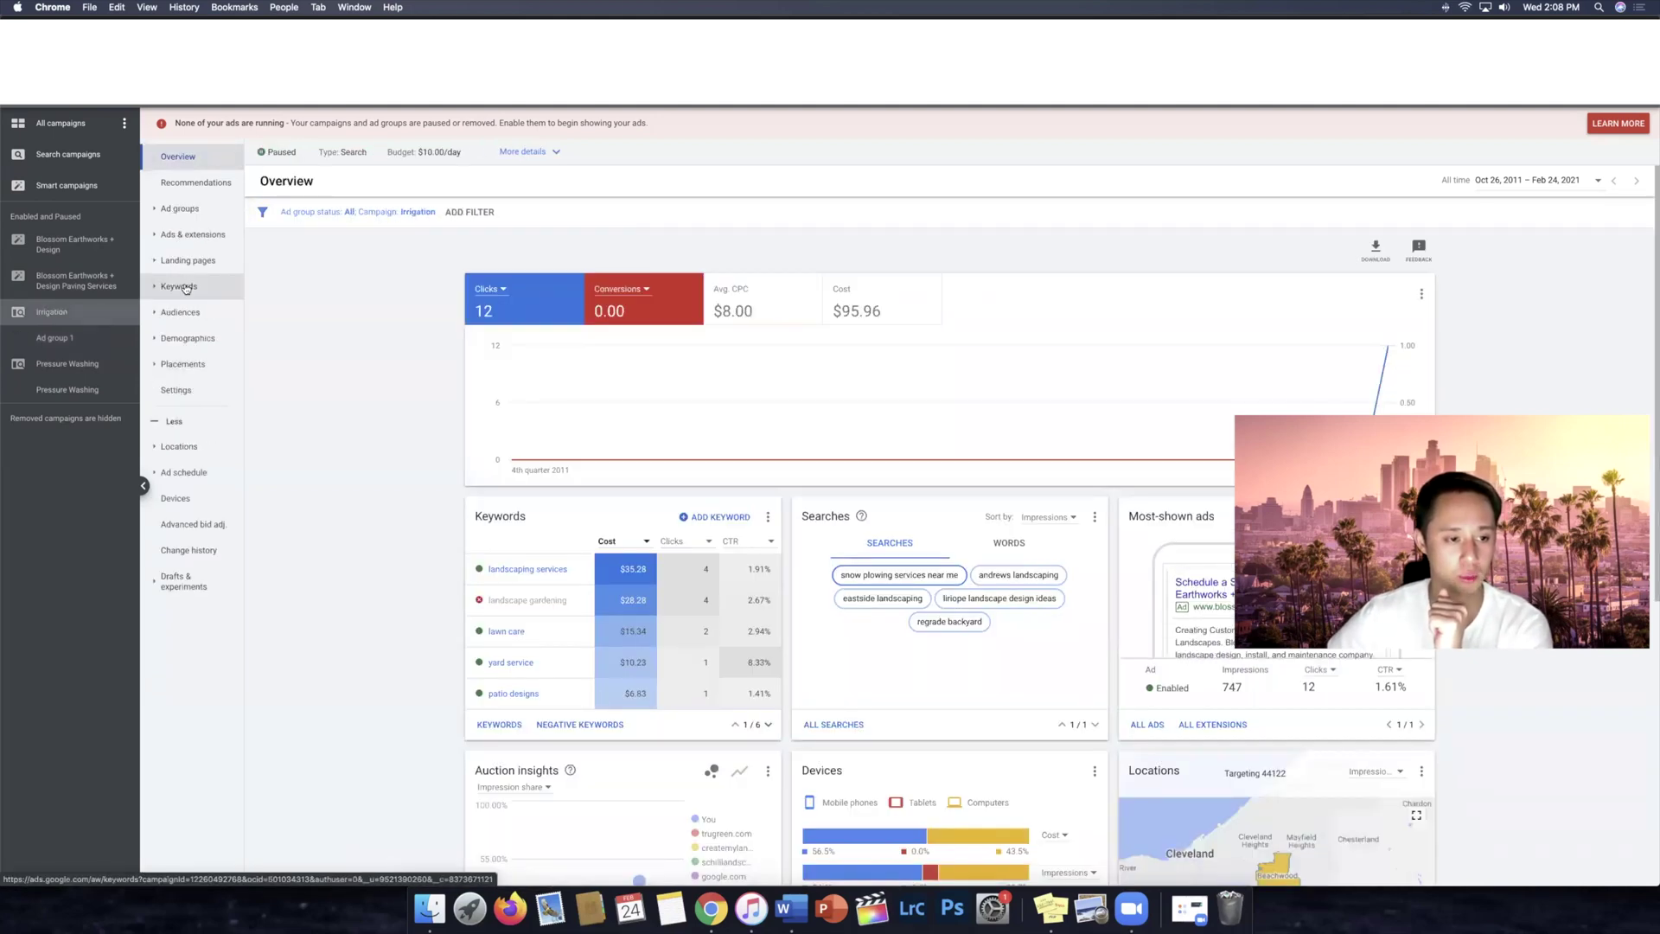
left_click(179, 286)
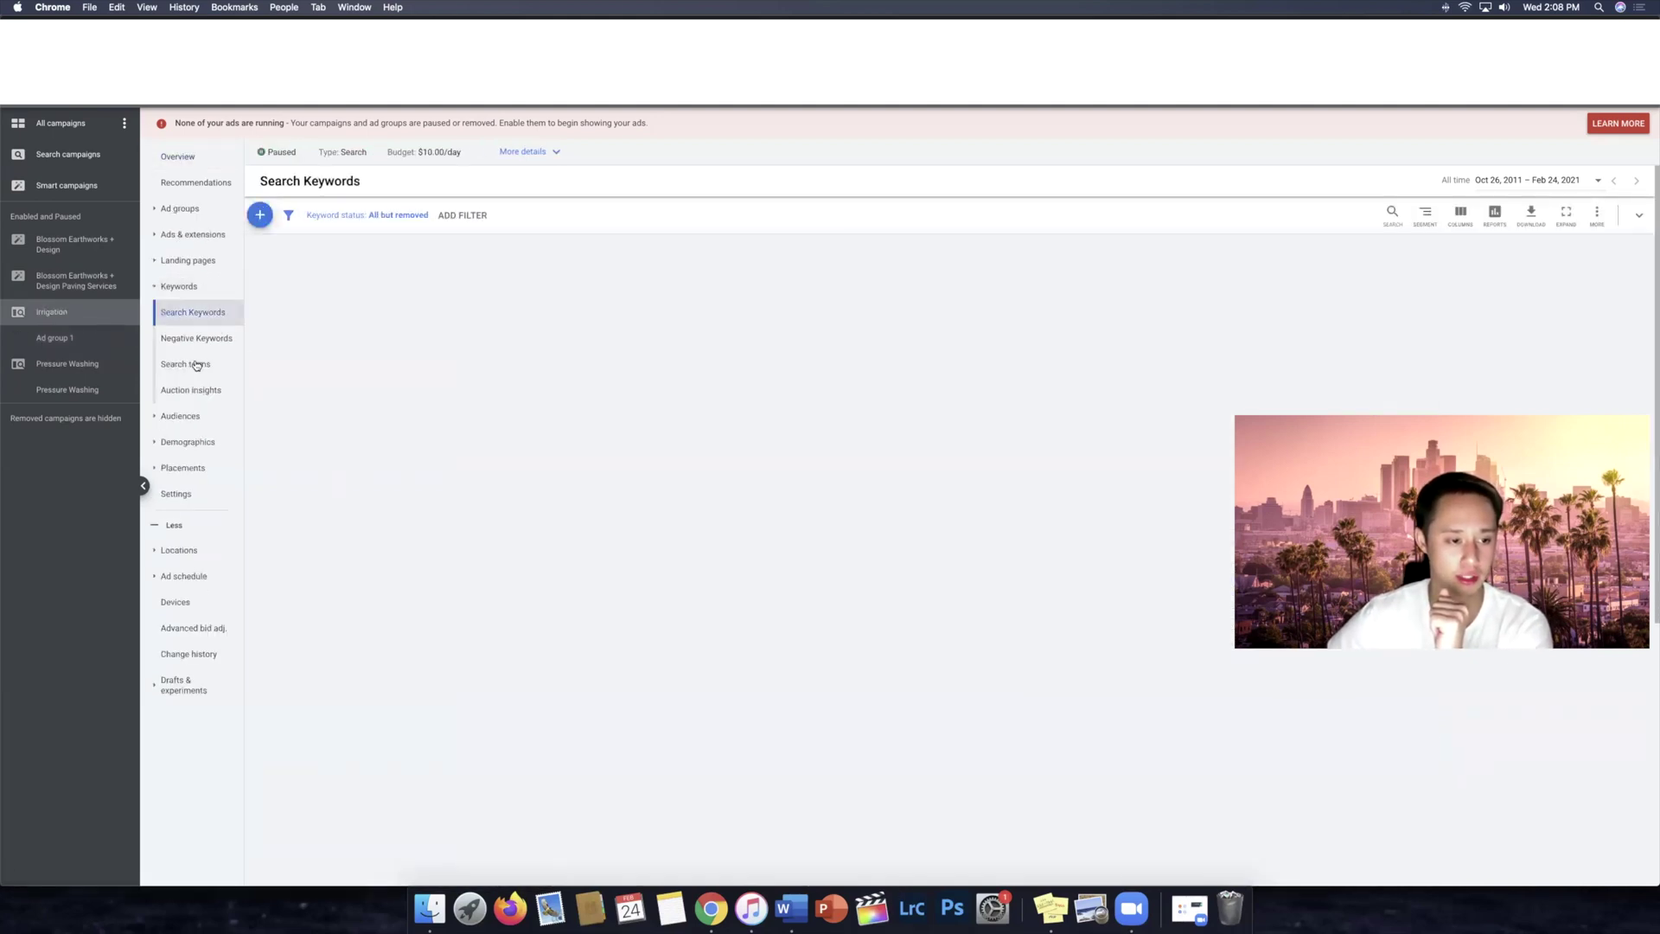
left_click(195, 364)
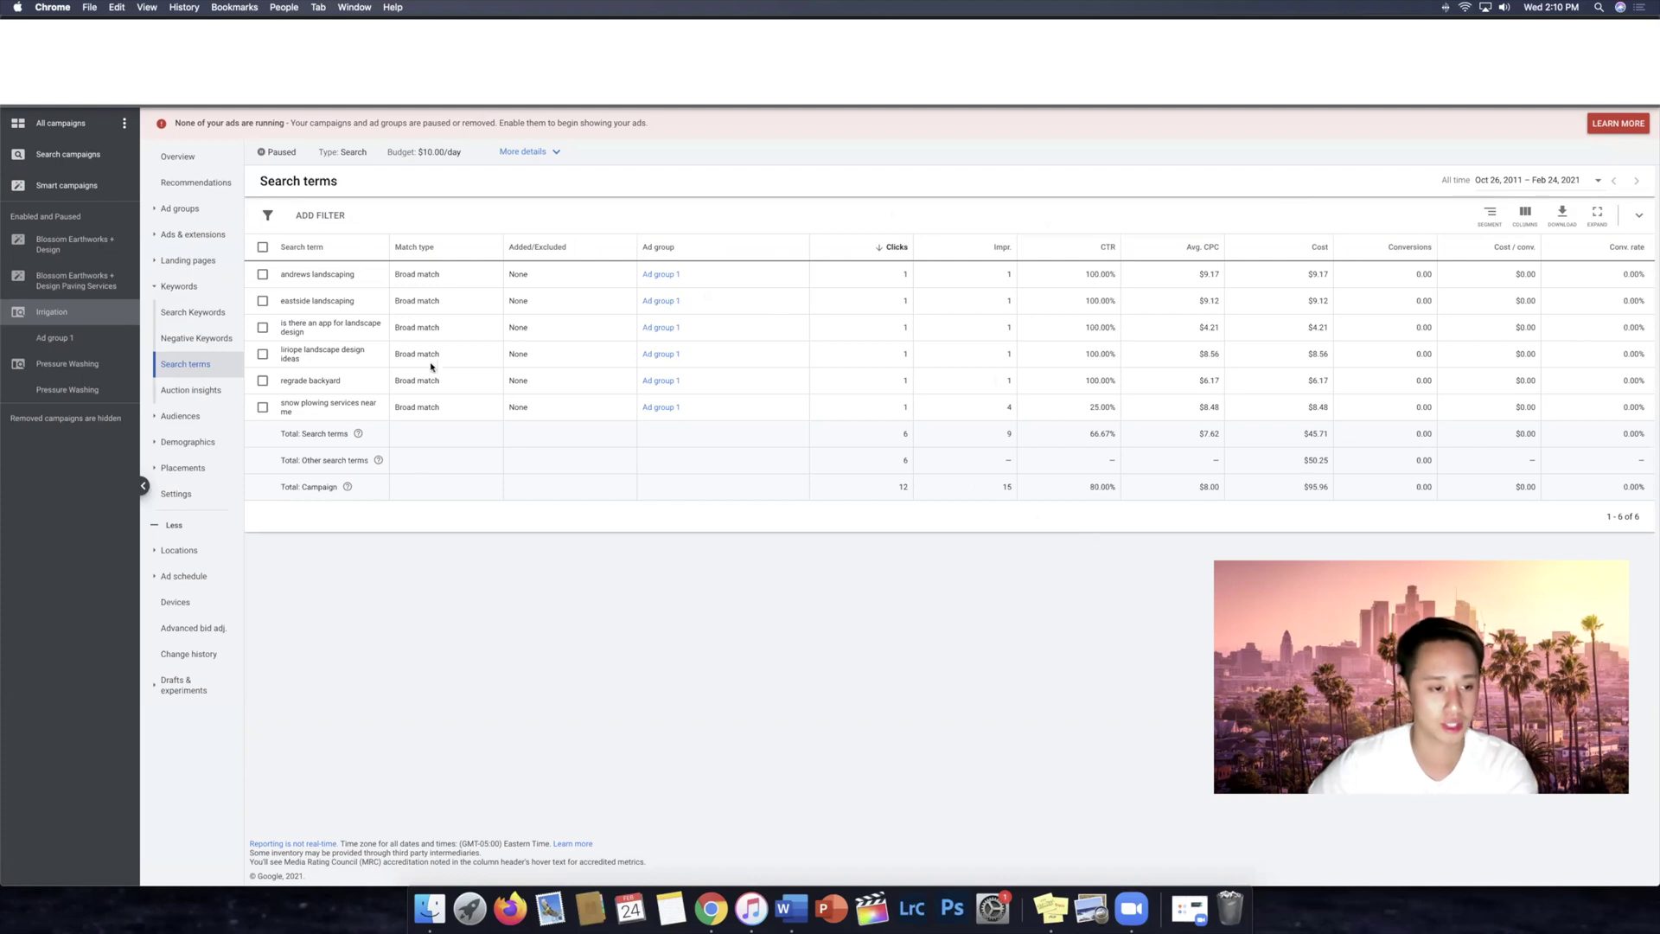
left_click(186, 158)
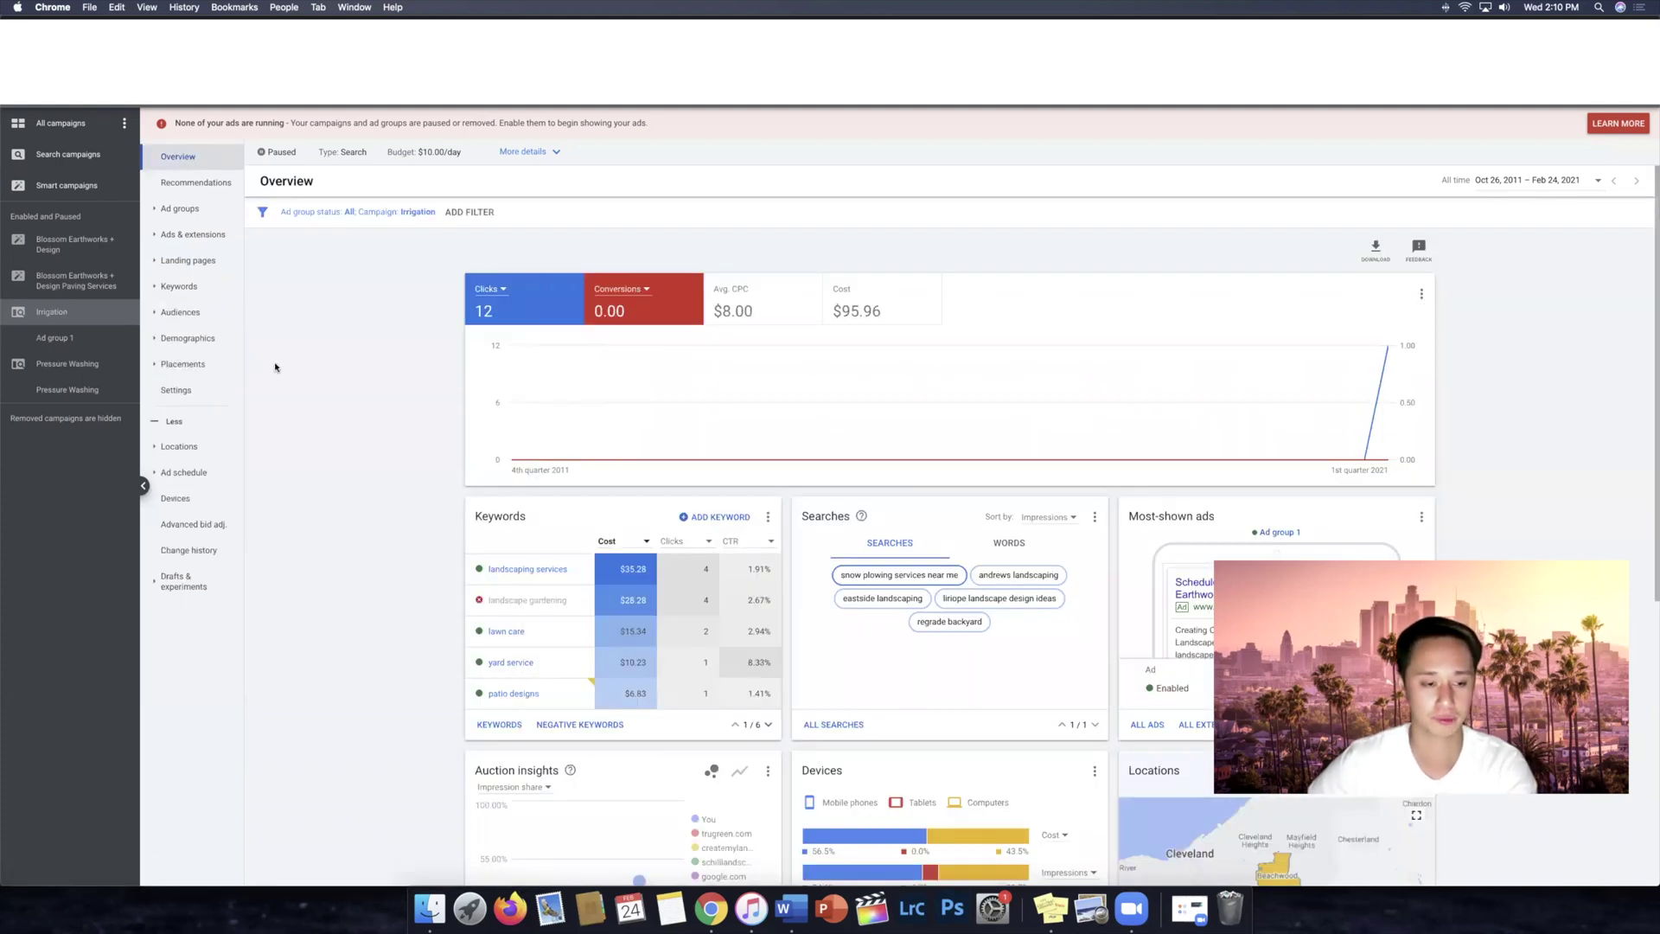
left_click(179, 286)
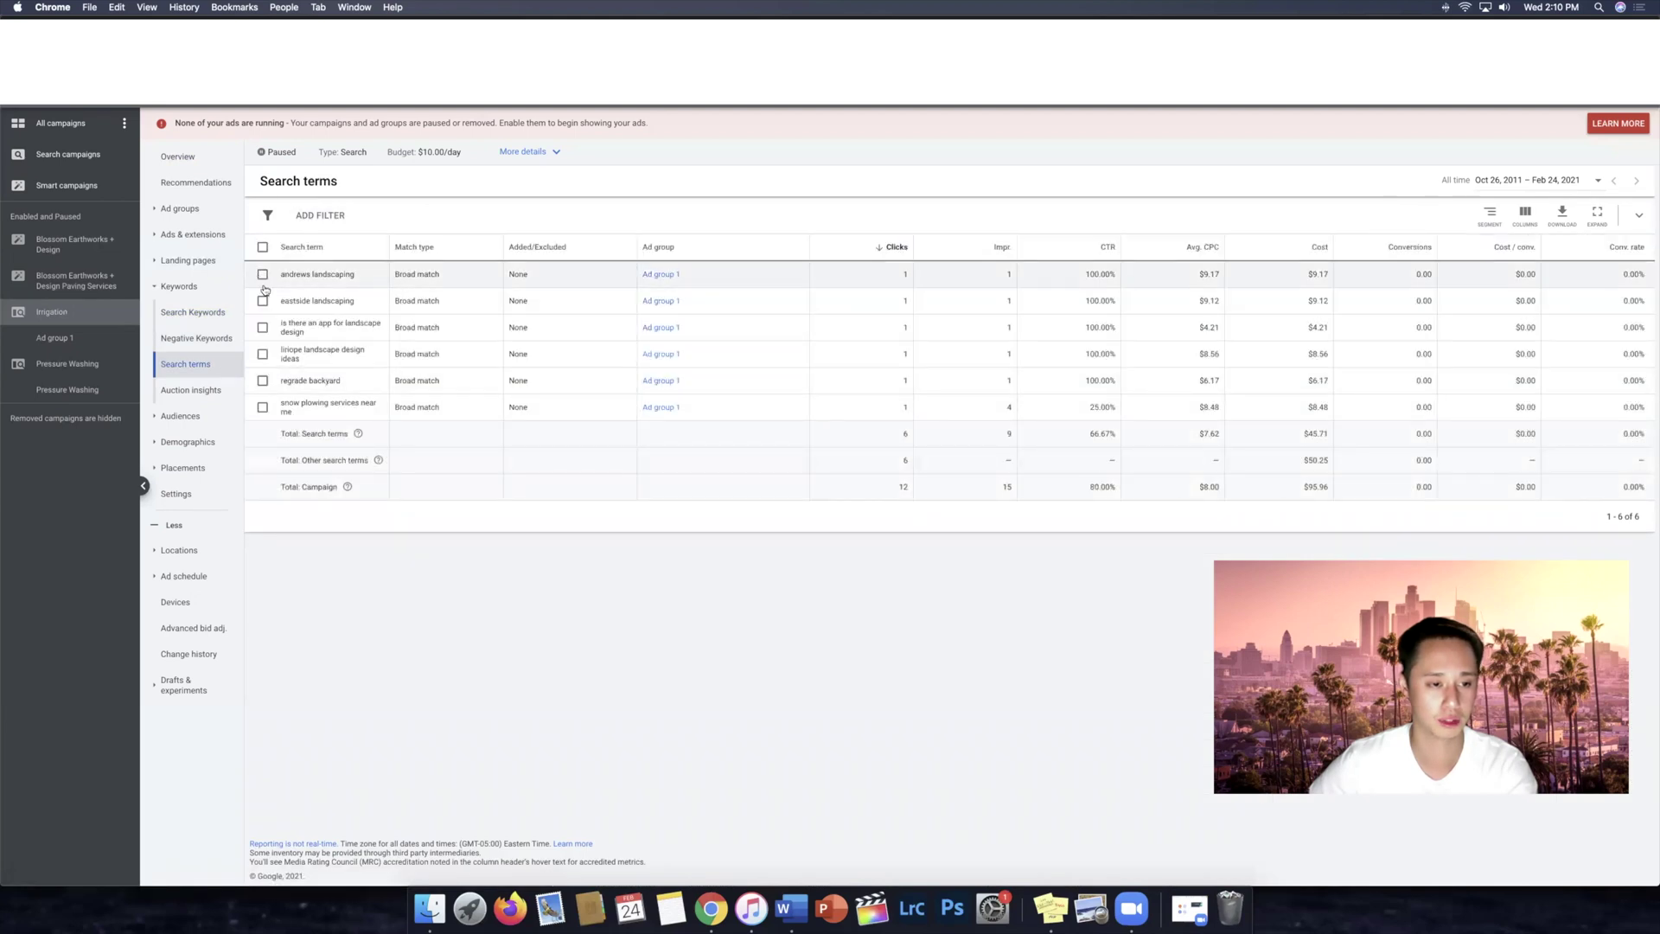
Step: Draft "andrews" as a campaign-level negative keyword from the "andrews landscaping" search term, and cancel without saving
left_click(263, 274)
left_click(426, 224)
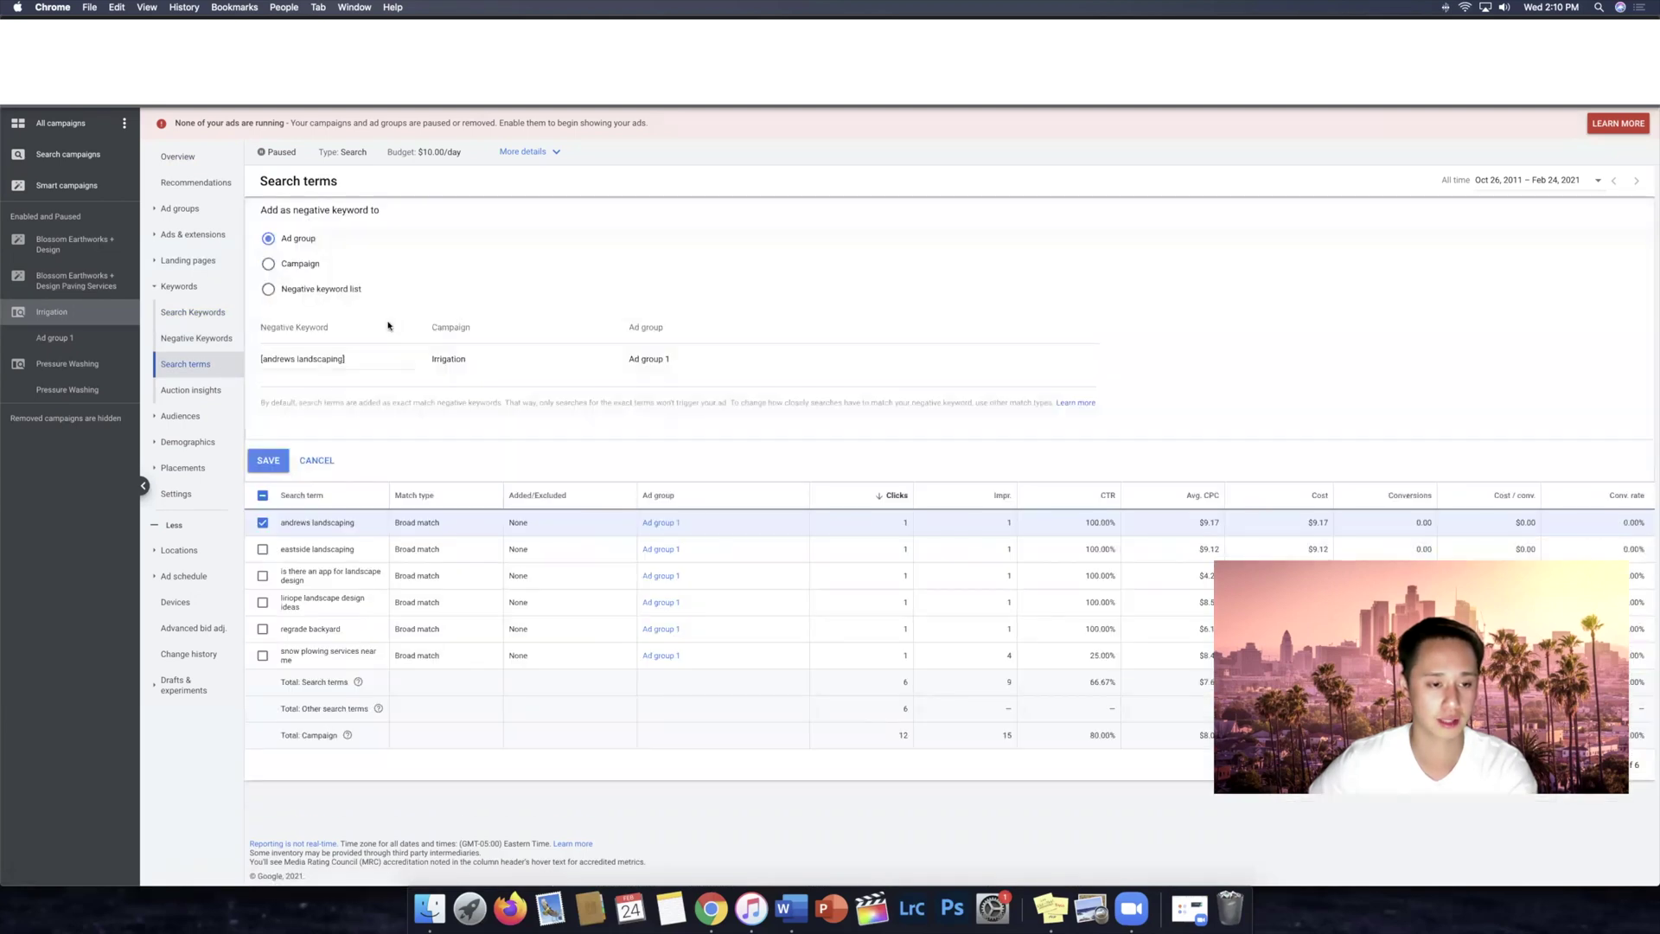
left_click_drag(294, 357, 408, 367)
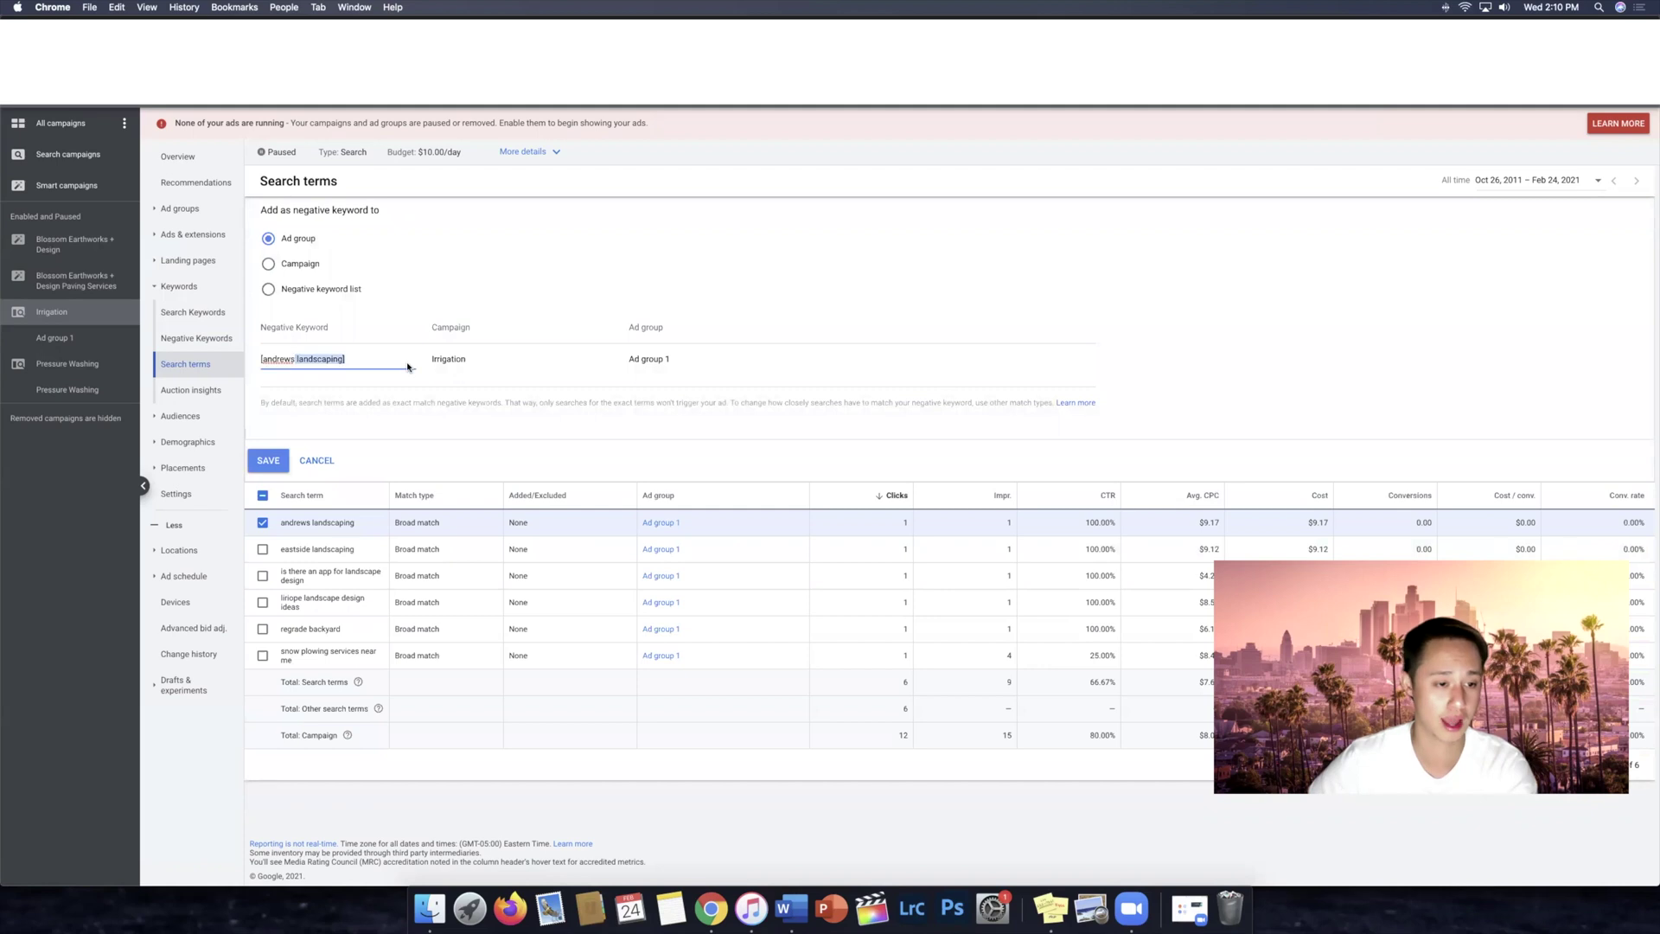
key("super+a")
key("BackSpace")
type("andrews")
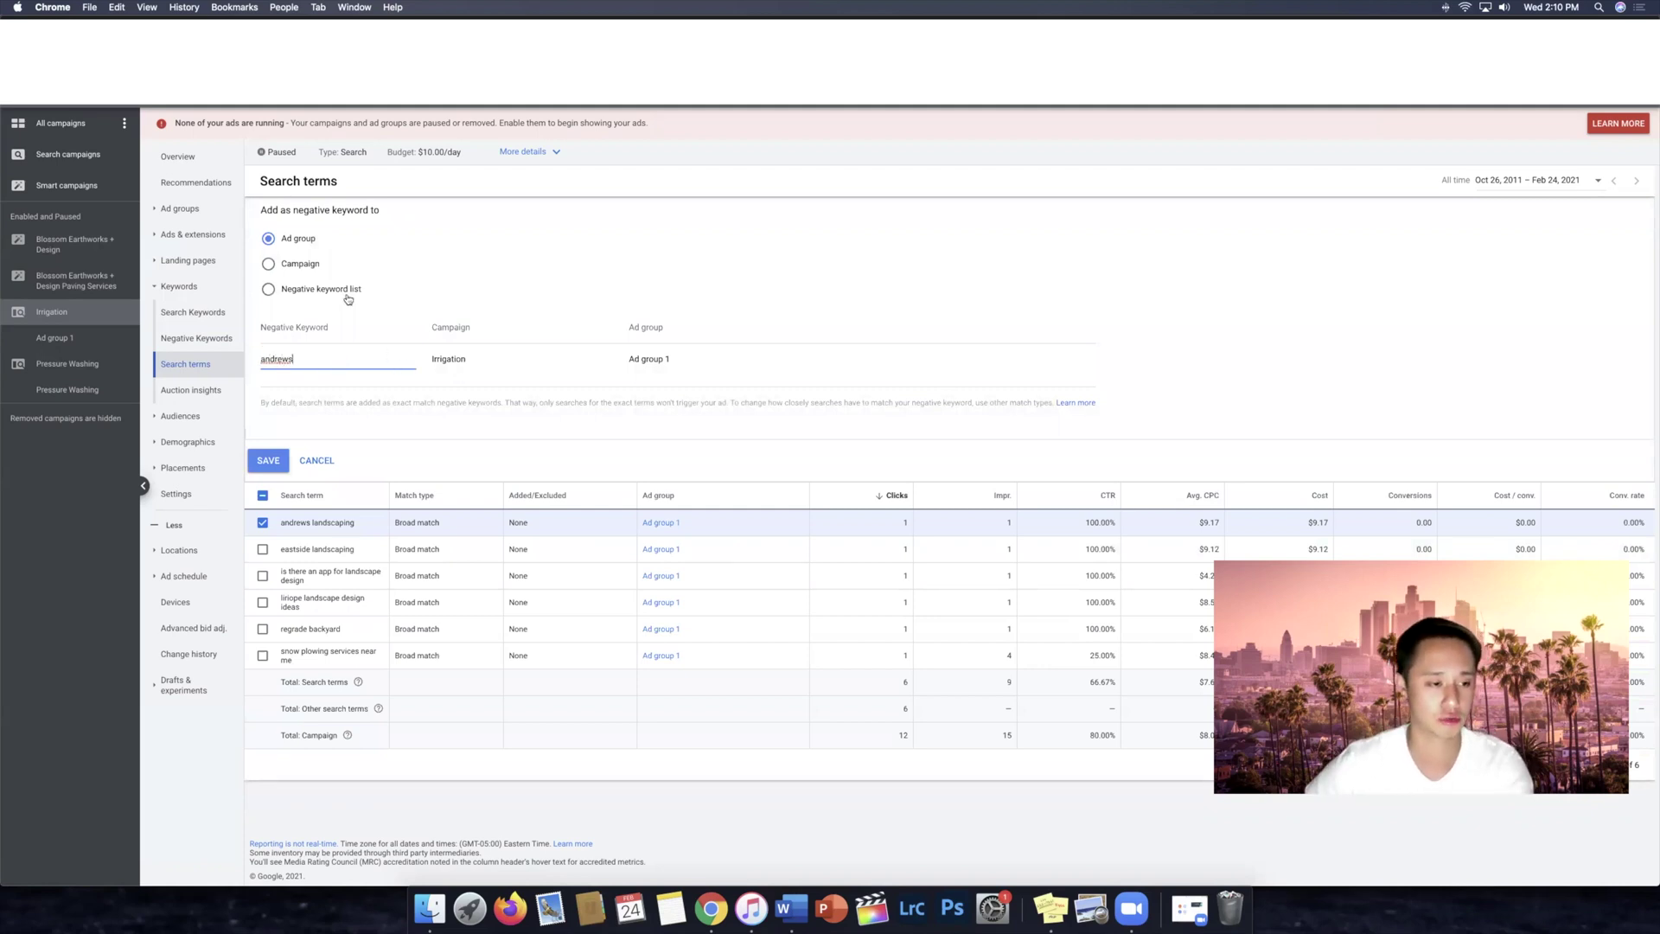
left_click(317, 270)
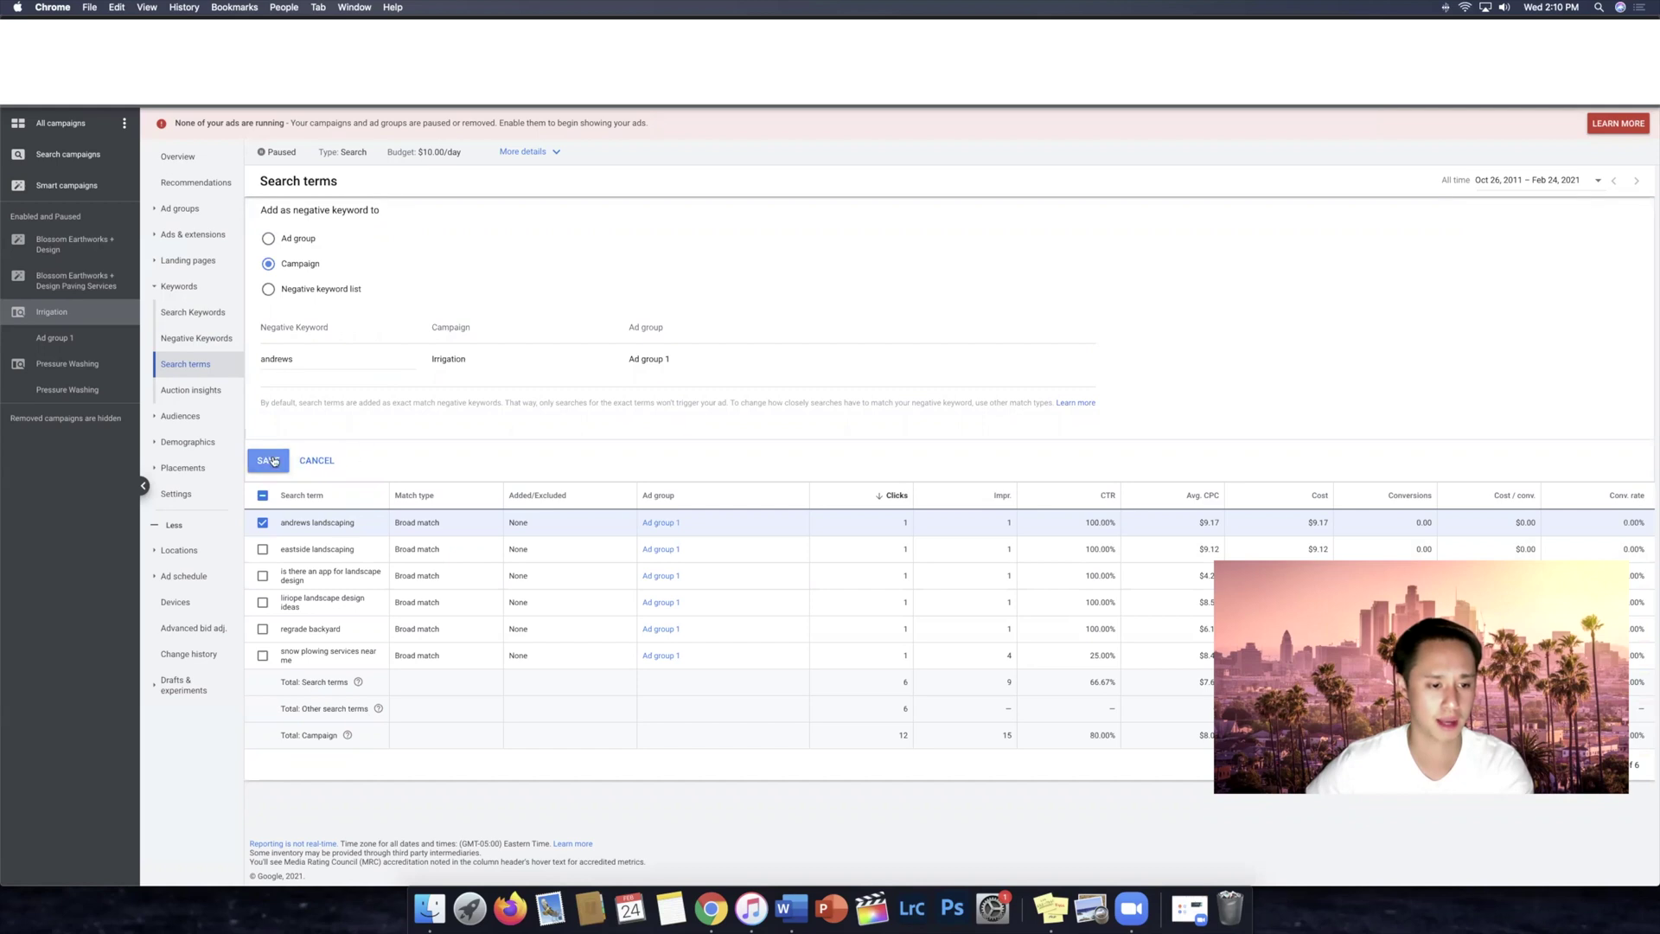
left_click(317, 460)
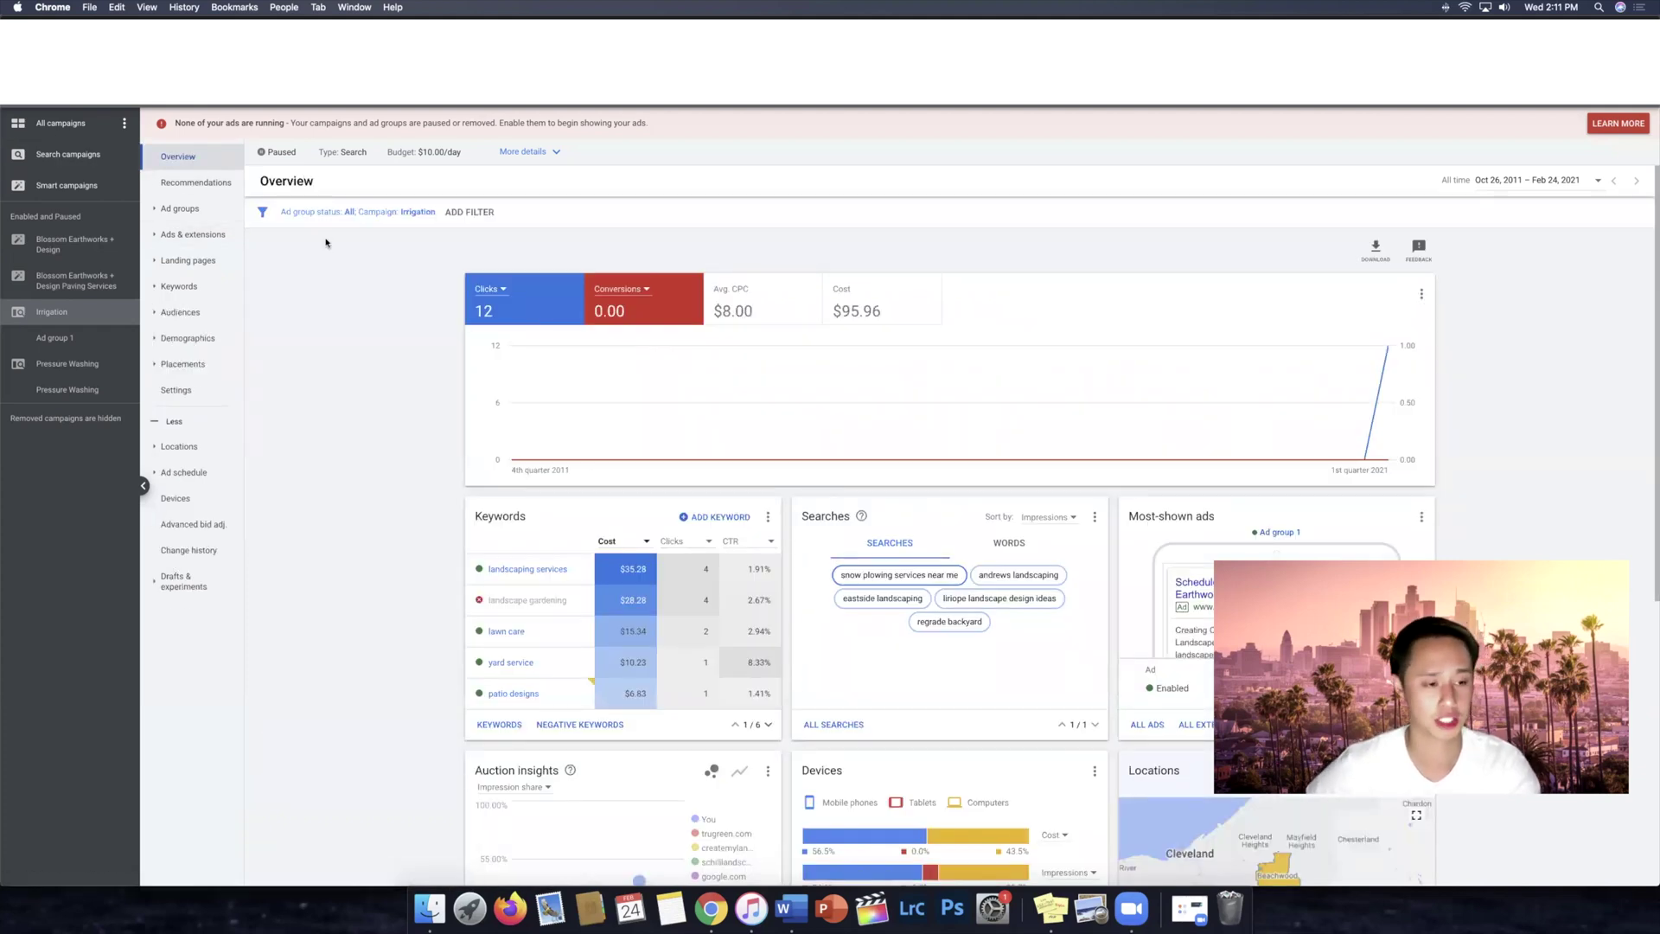
Step: Review the overview of all campaigns and revisit the Irrigation campaign's ad groups and ads
left_click(73, 124)
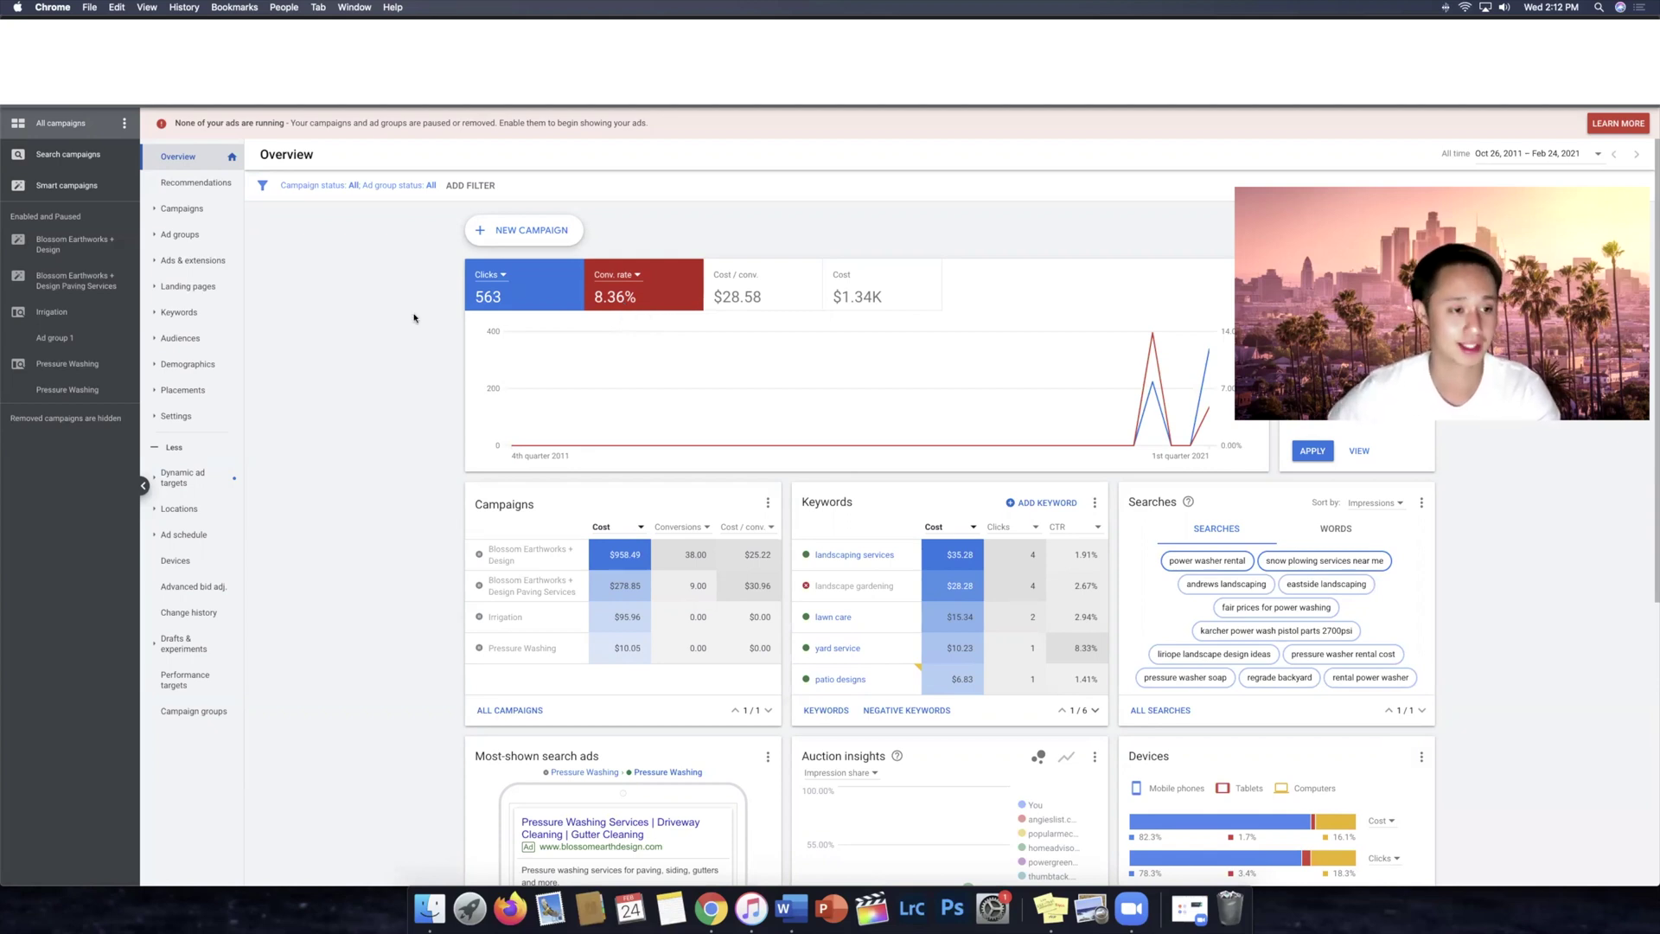
left_click(86, 311)
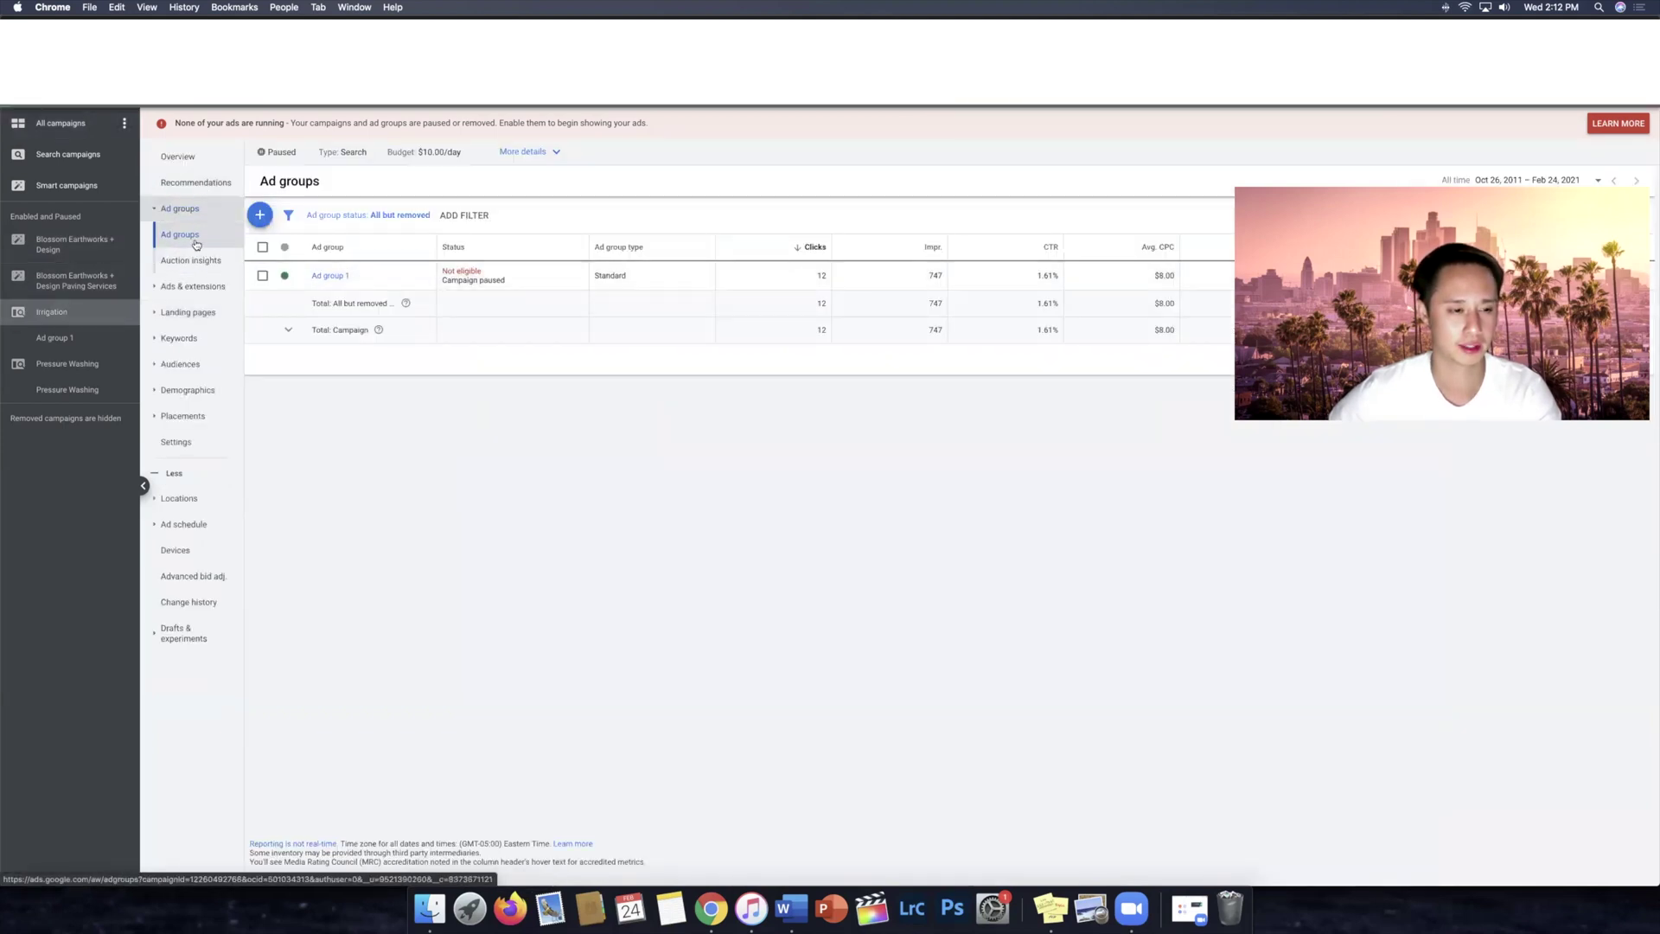
left_click(194, 286)
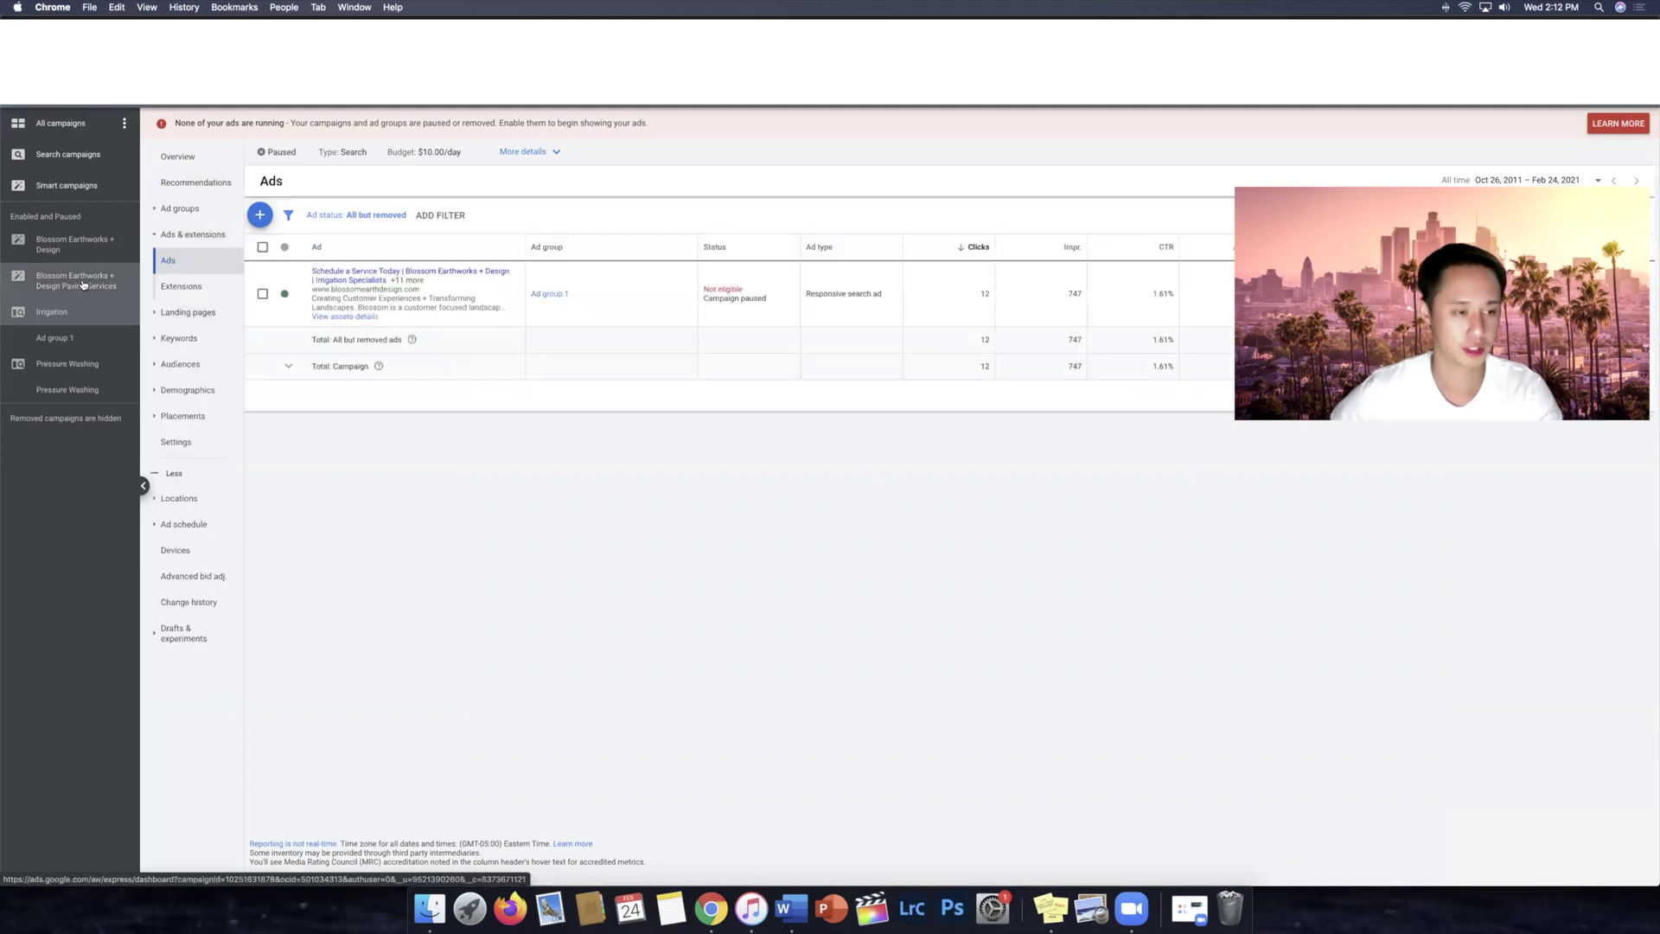
Step: Open the landing page behind the Irrigation responsive search ad and examine its navigation, service sections and call to action
left_click(426, 277)
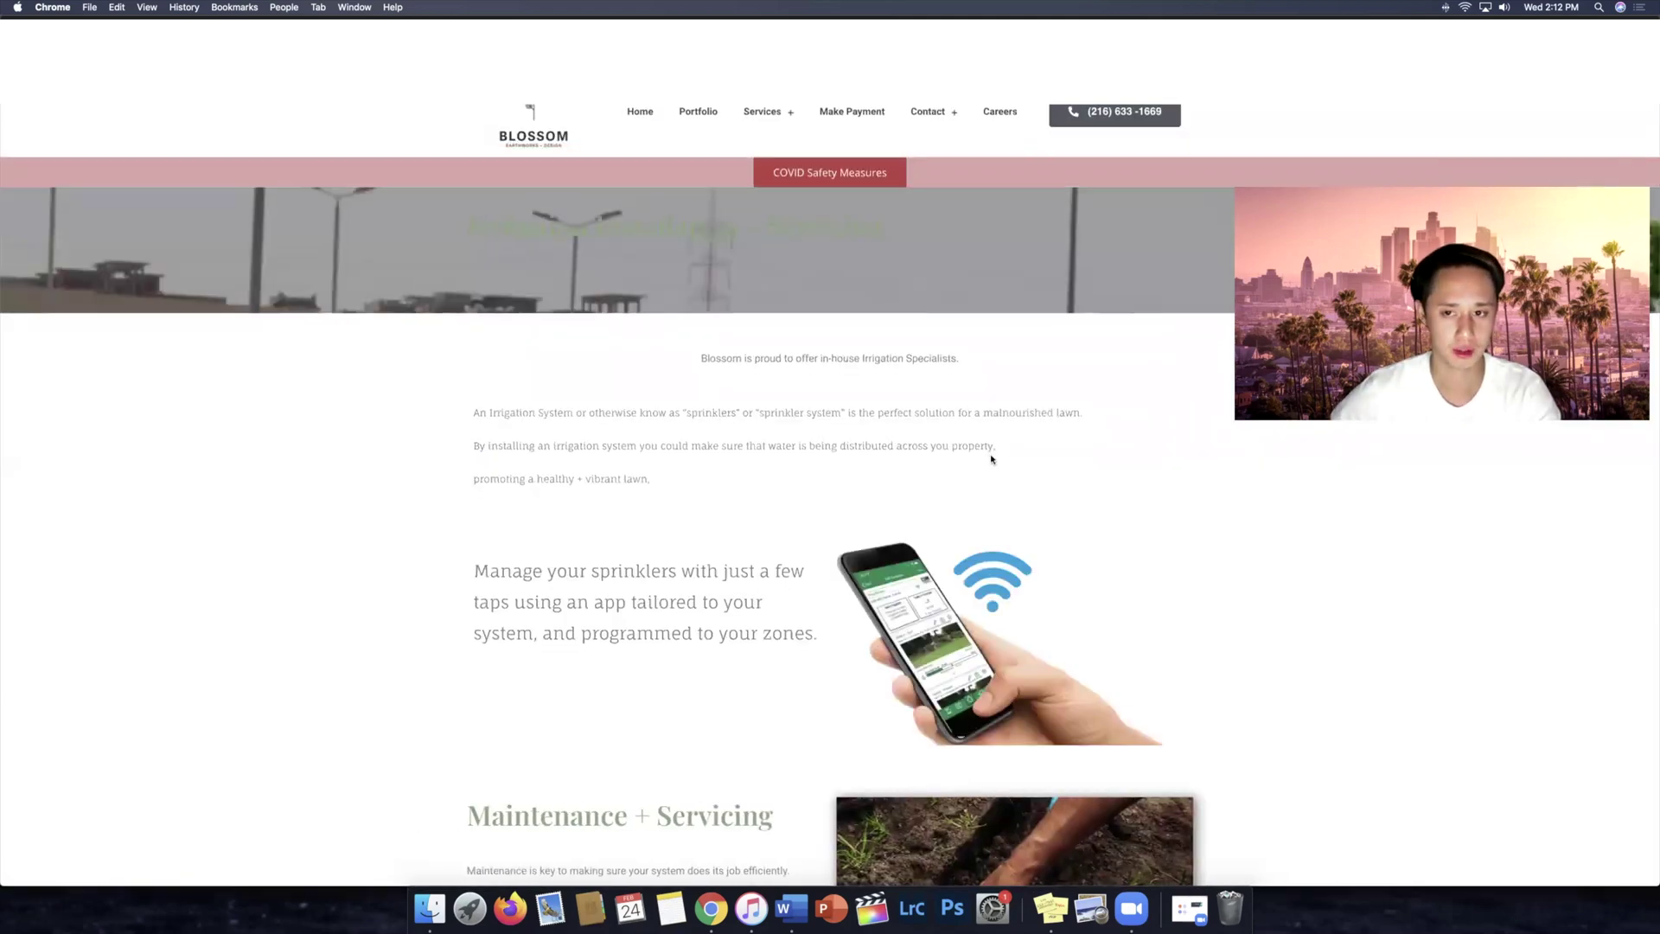
scroll(992, 458, "down", 10)
scroll(992, 458, "up", 10)
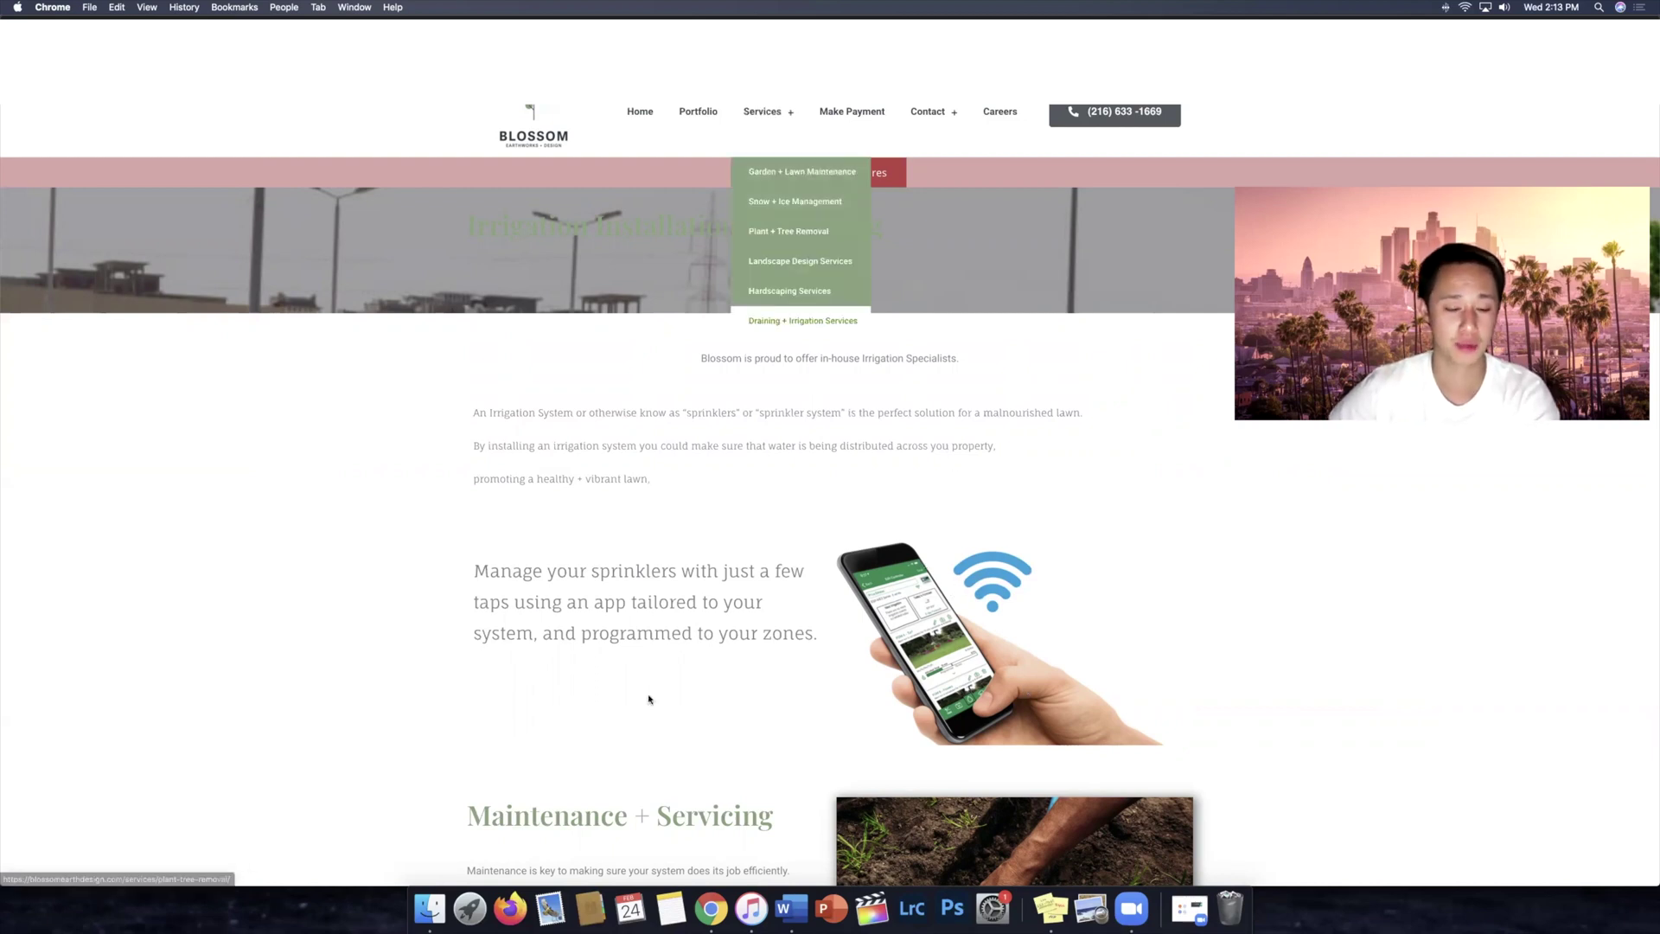
scroll(640, 605, "down", 15)
scroll(790, 615, "up", 15)
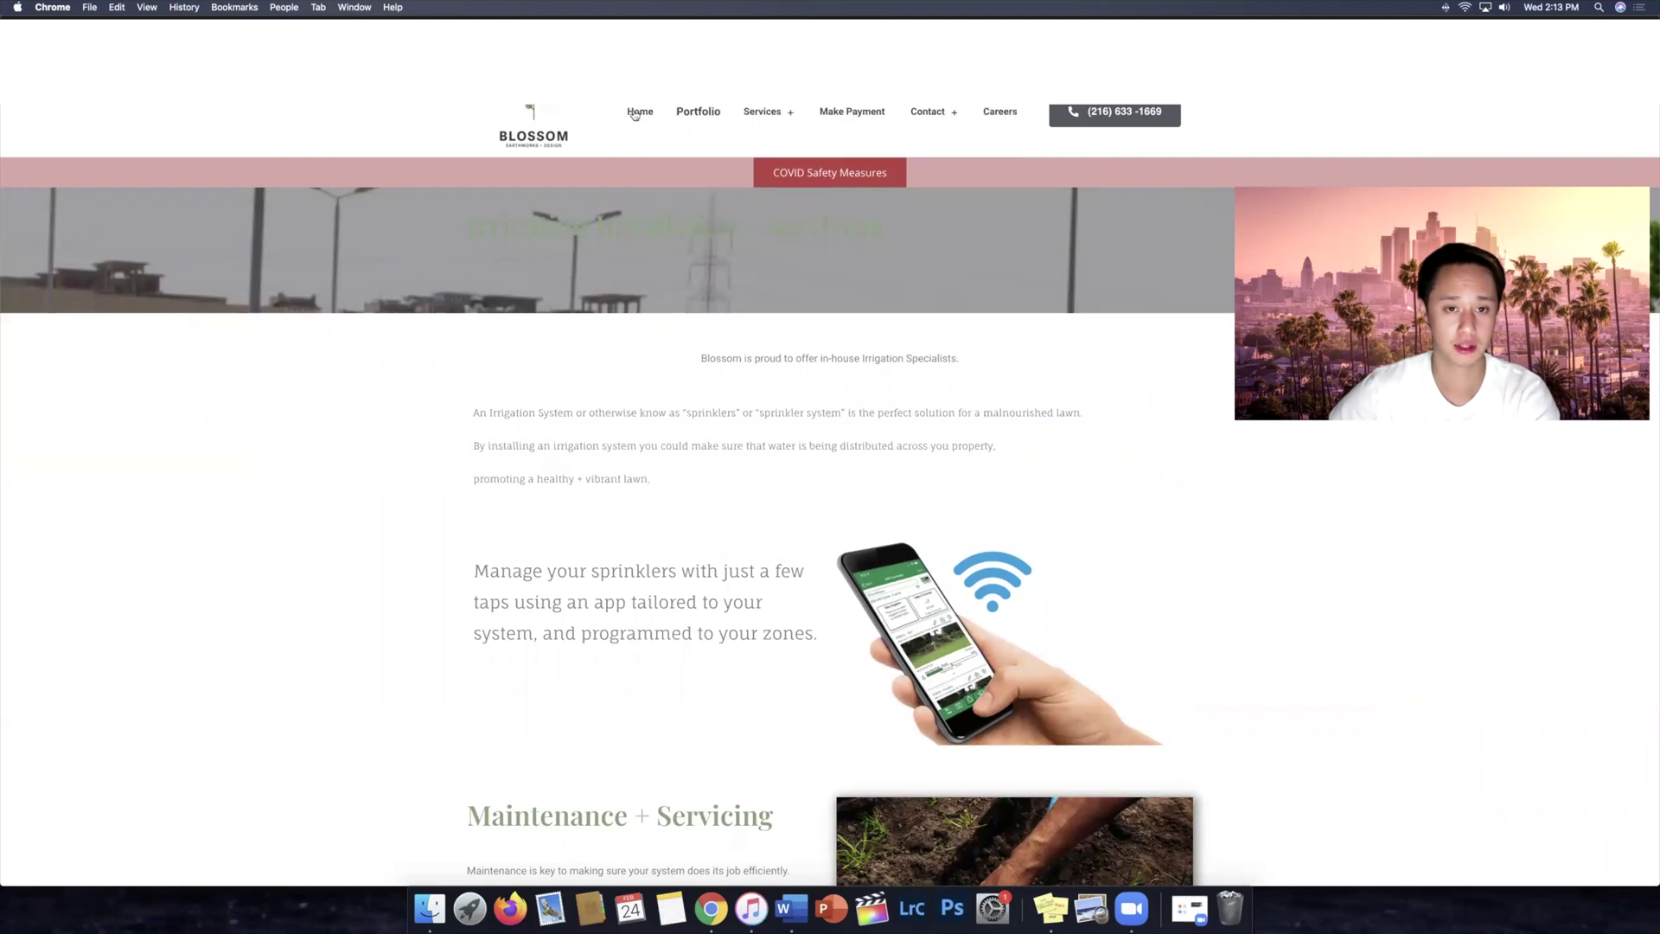
scroll(904, 460, "down", 1)
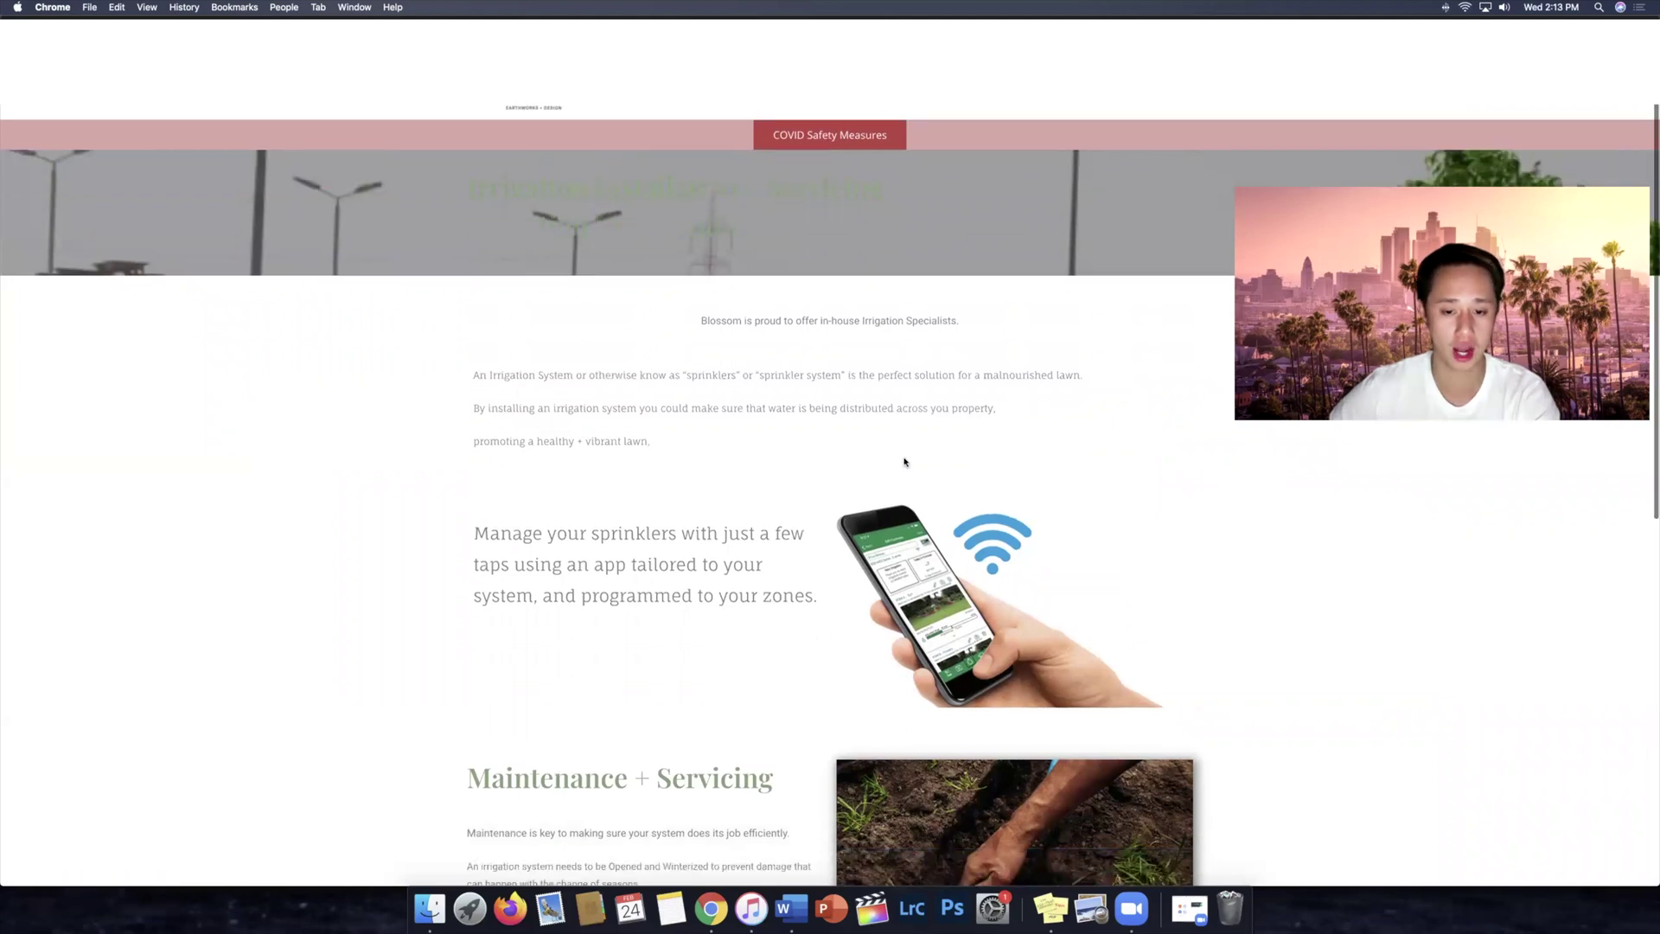
scroll(905, 461, "down", 10)
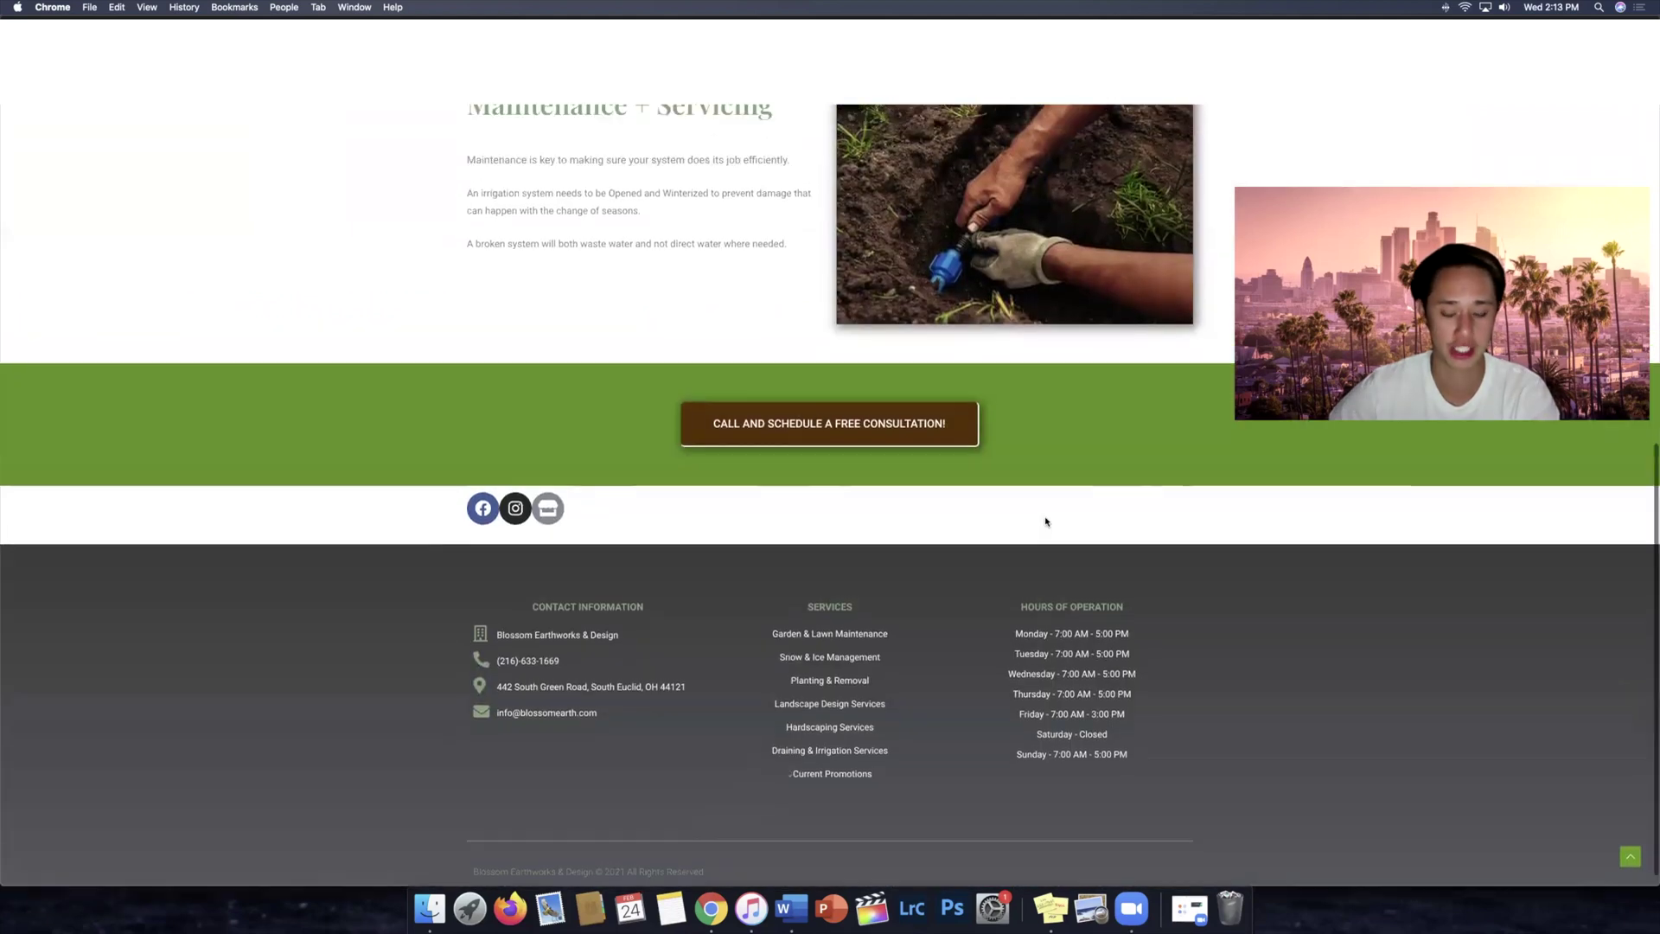
scroll(1045, 521, "up", 10)
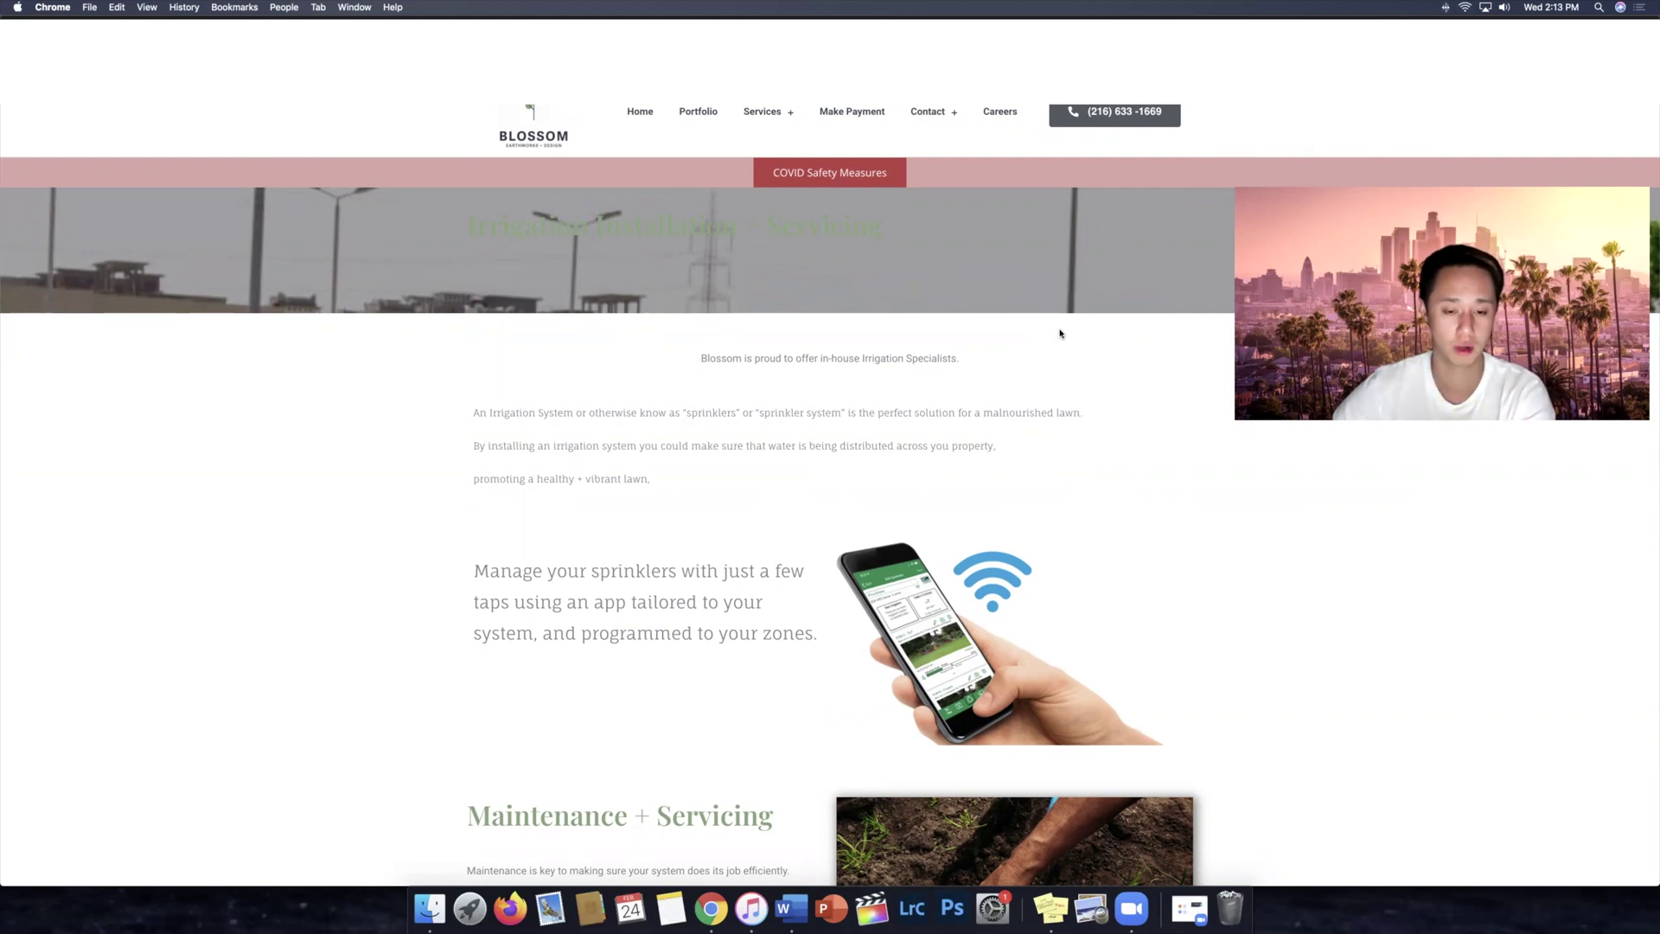
Step: Go over the irrigation page's text again, from the introduction to the Maintenance + Servicing section
scroll(1062, 337, "down", 5)
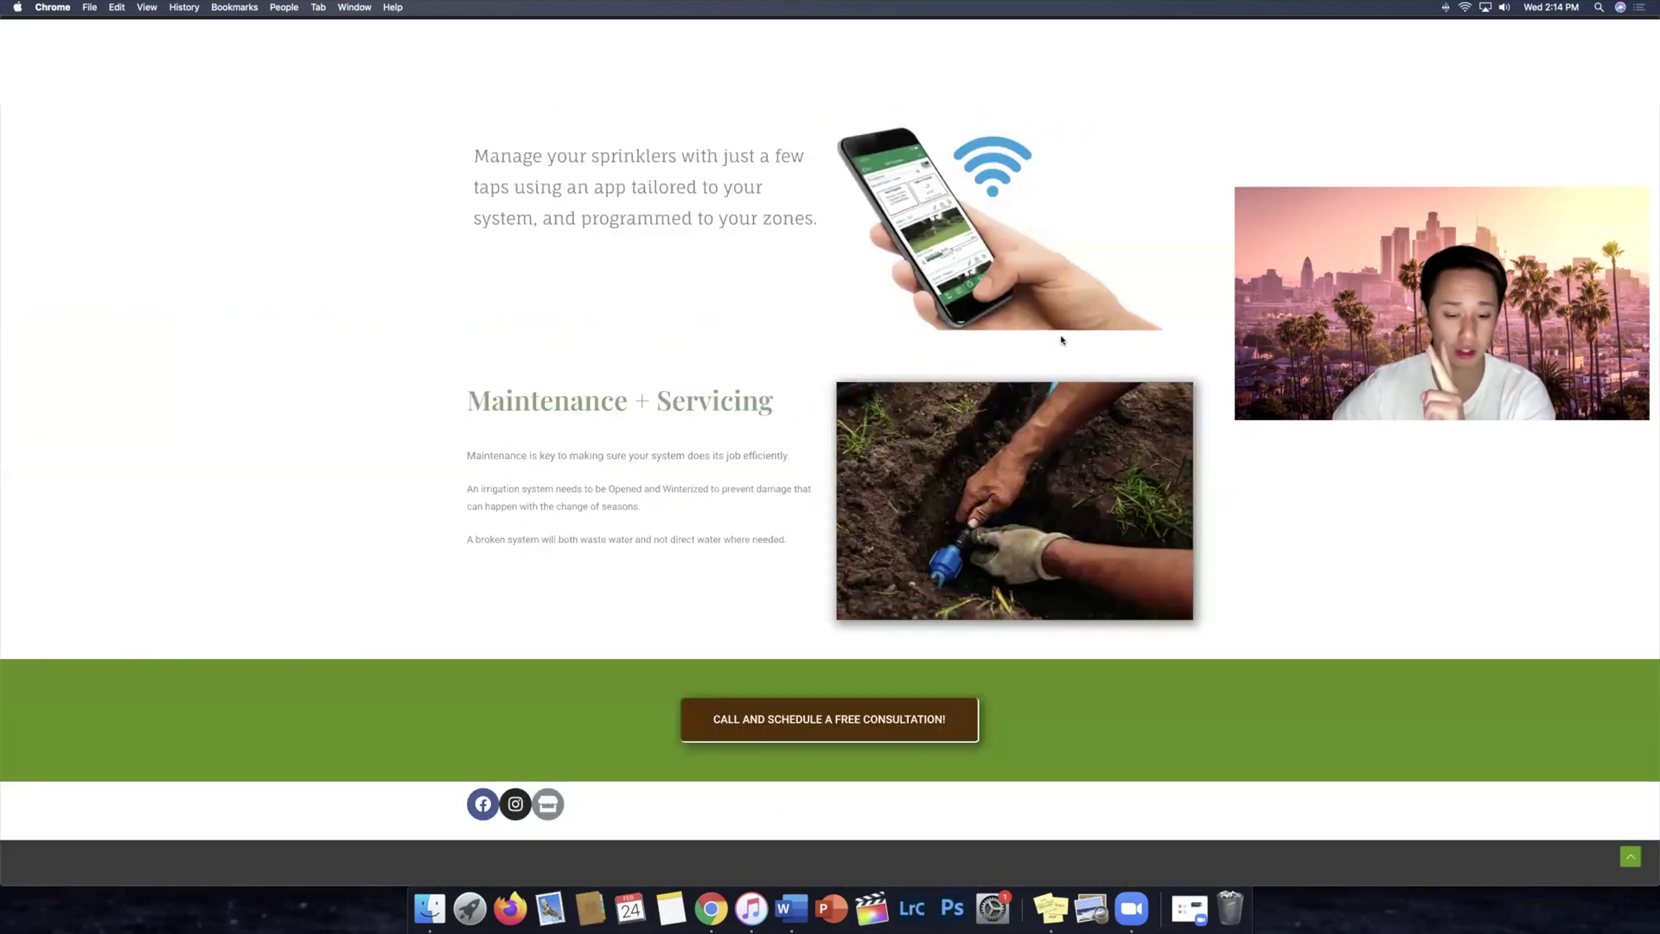
scroll(1064, 335, "down", 4)
scroll(1079, 367, "up", 10)
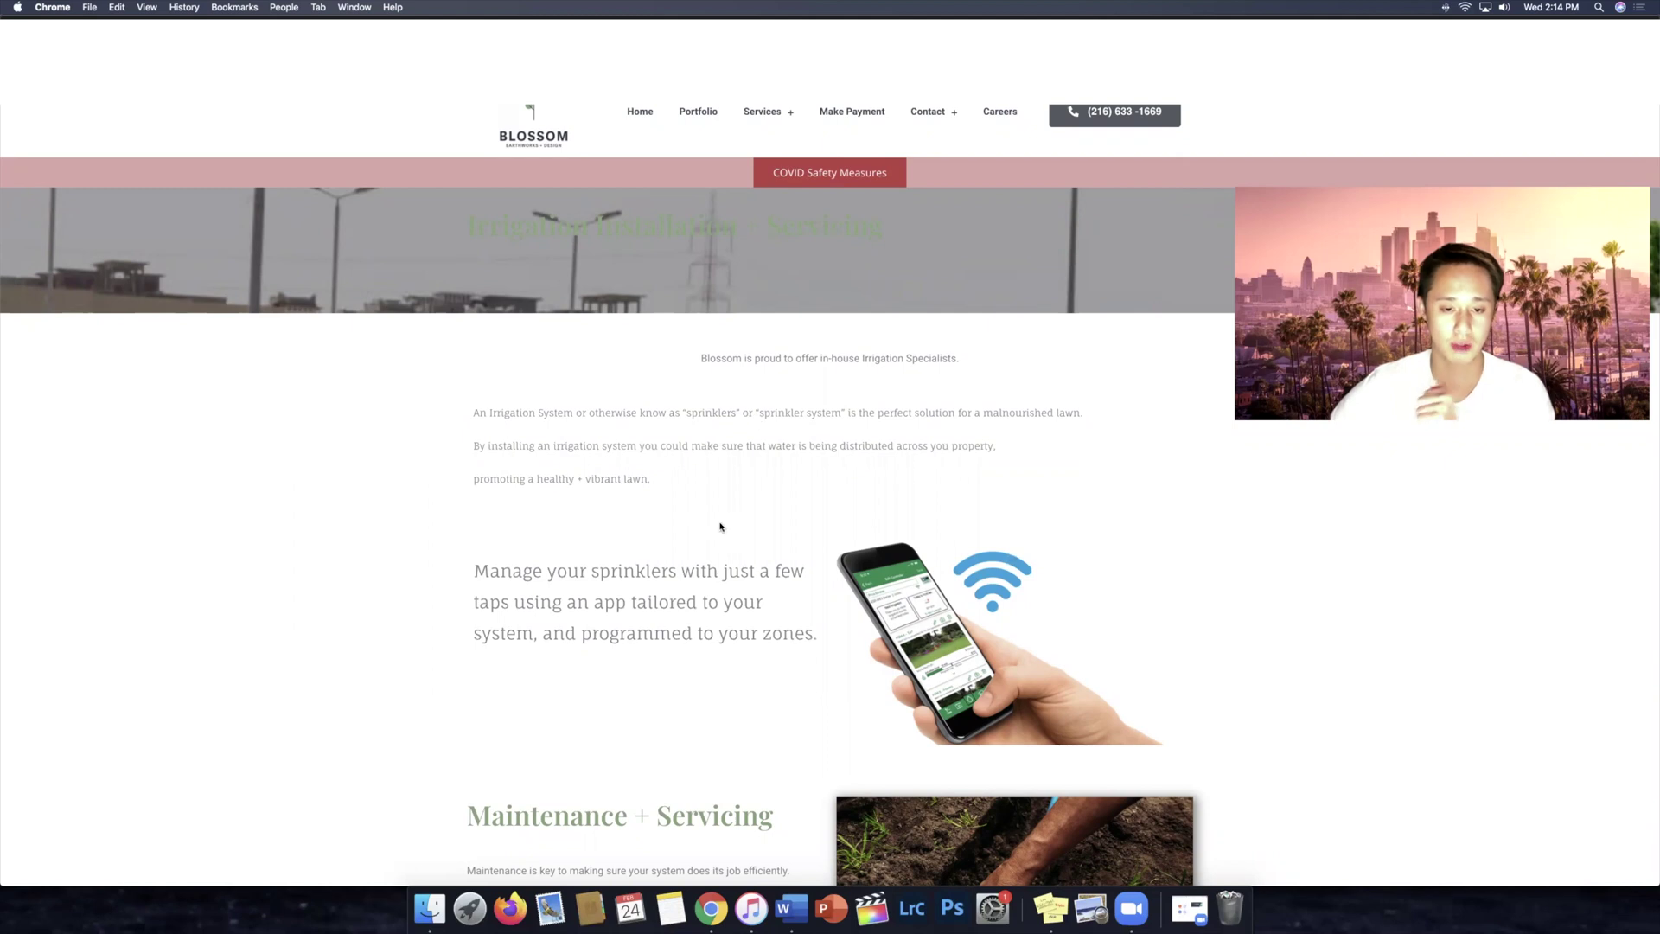
left_click_drag(674, 367, 1348, 791)
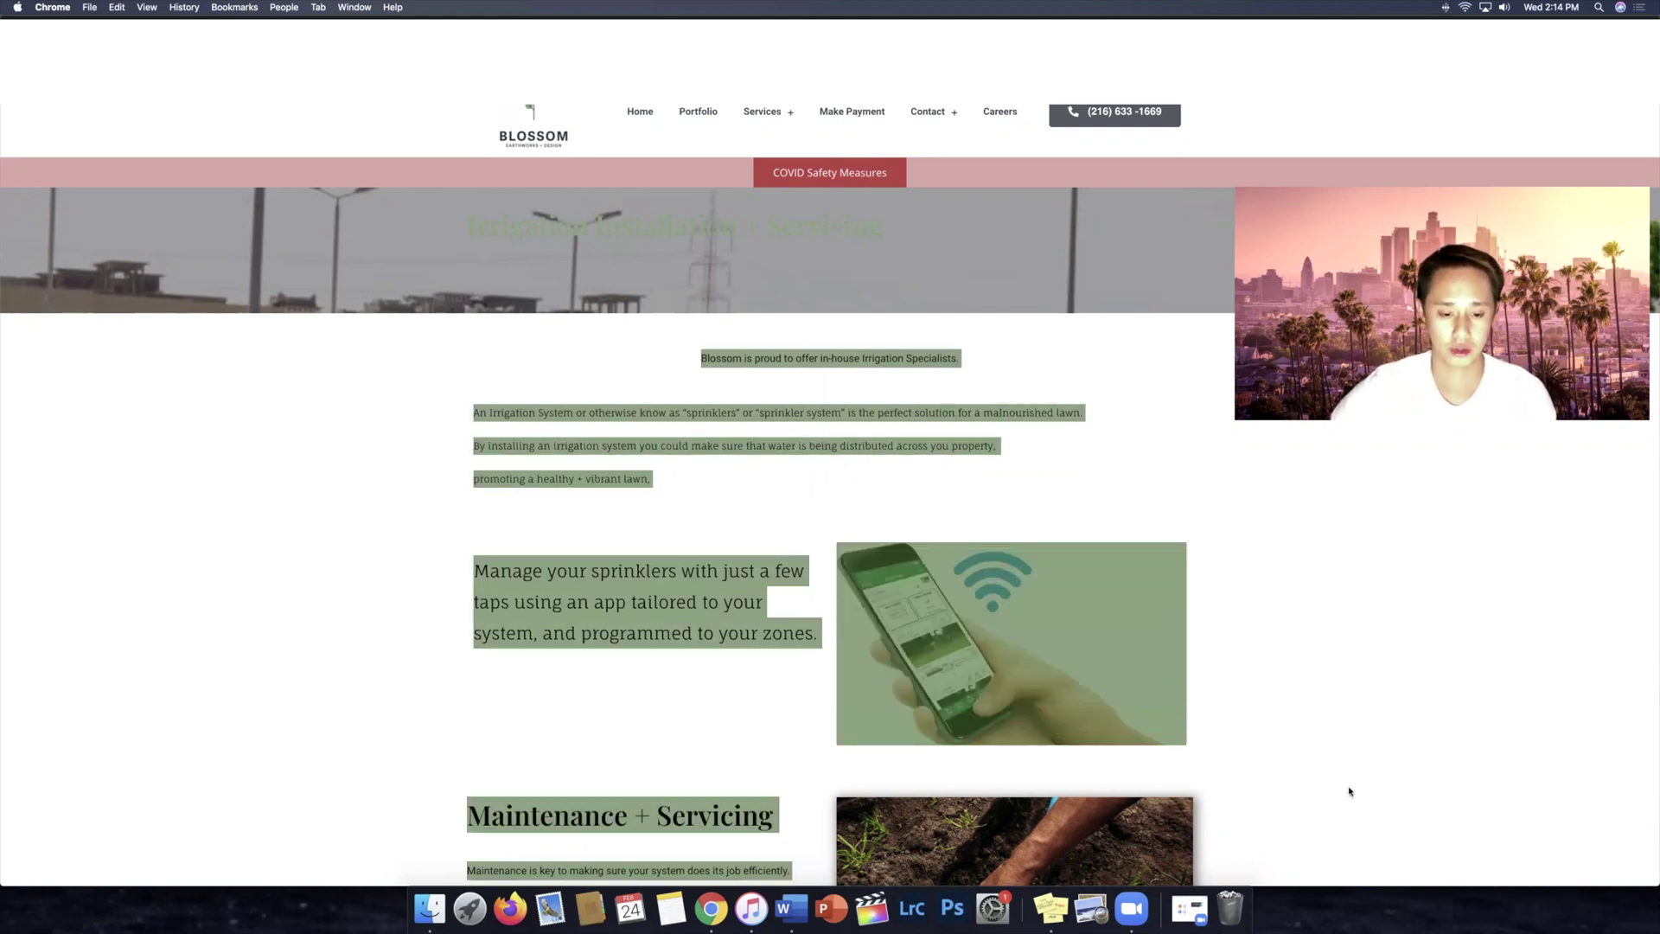
left_click(1349, 791)
scroll(1346, 789, "down", 5)
scroll(1344, 789, "up", 5)
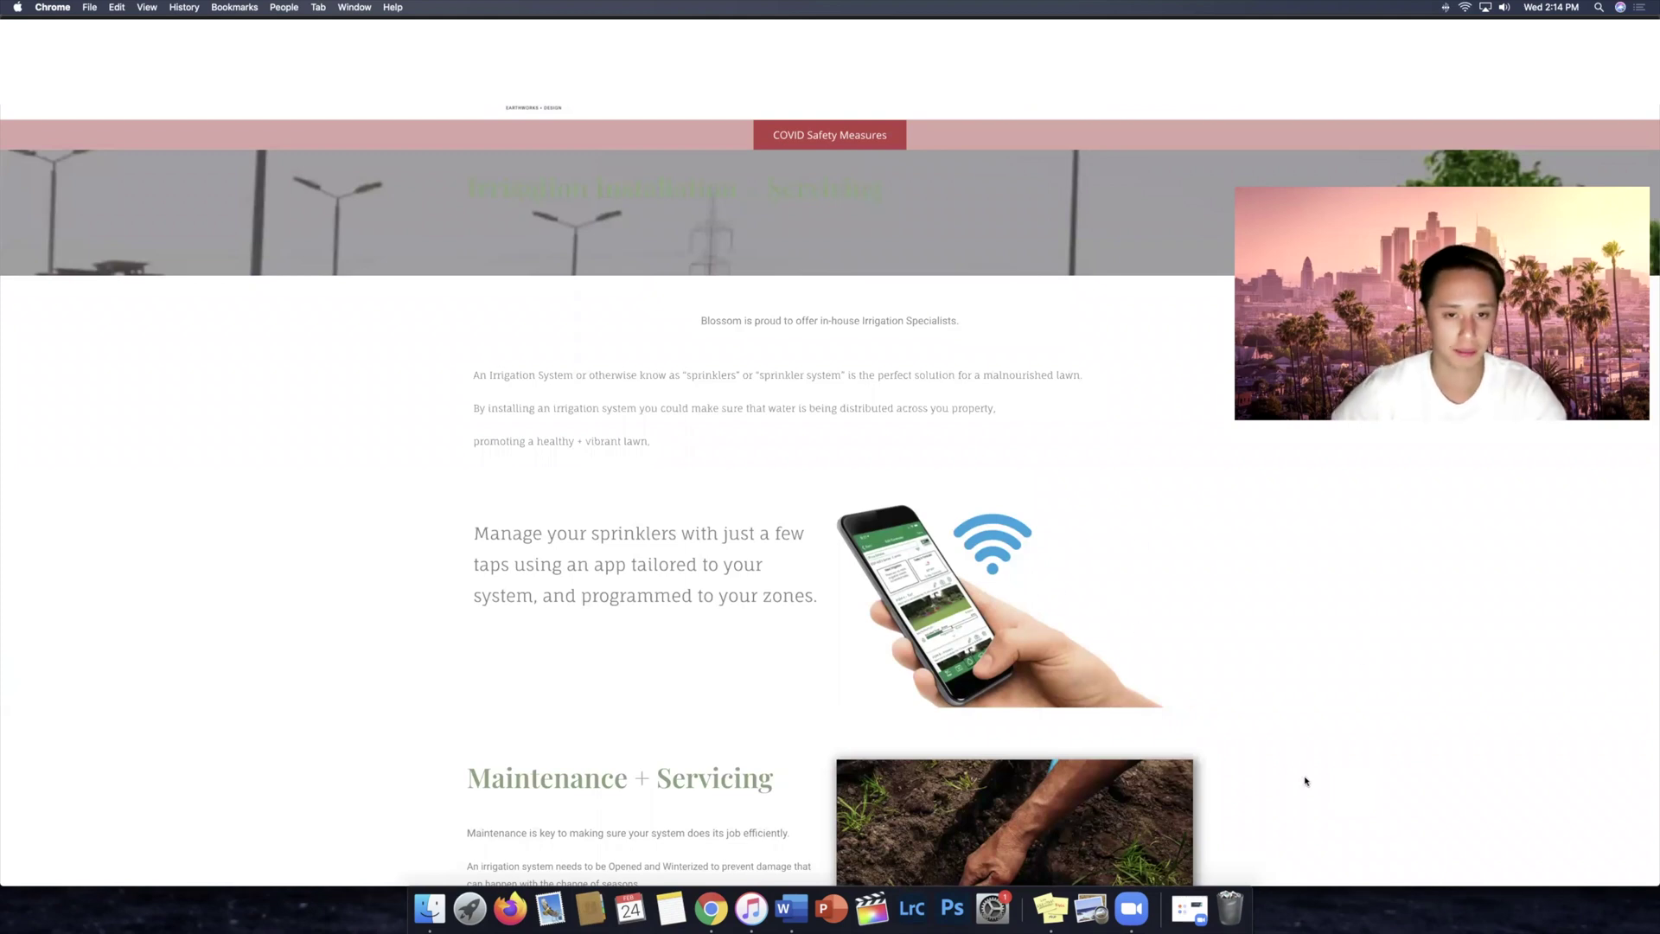
scroll(1304, 781, "up", 1)
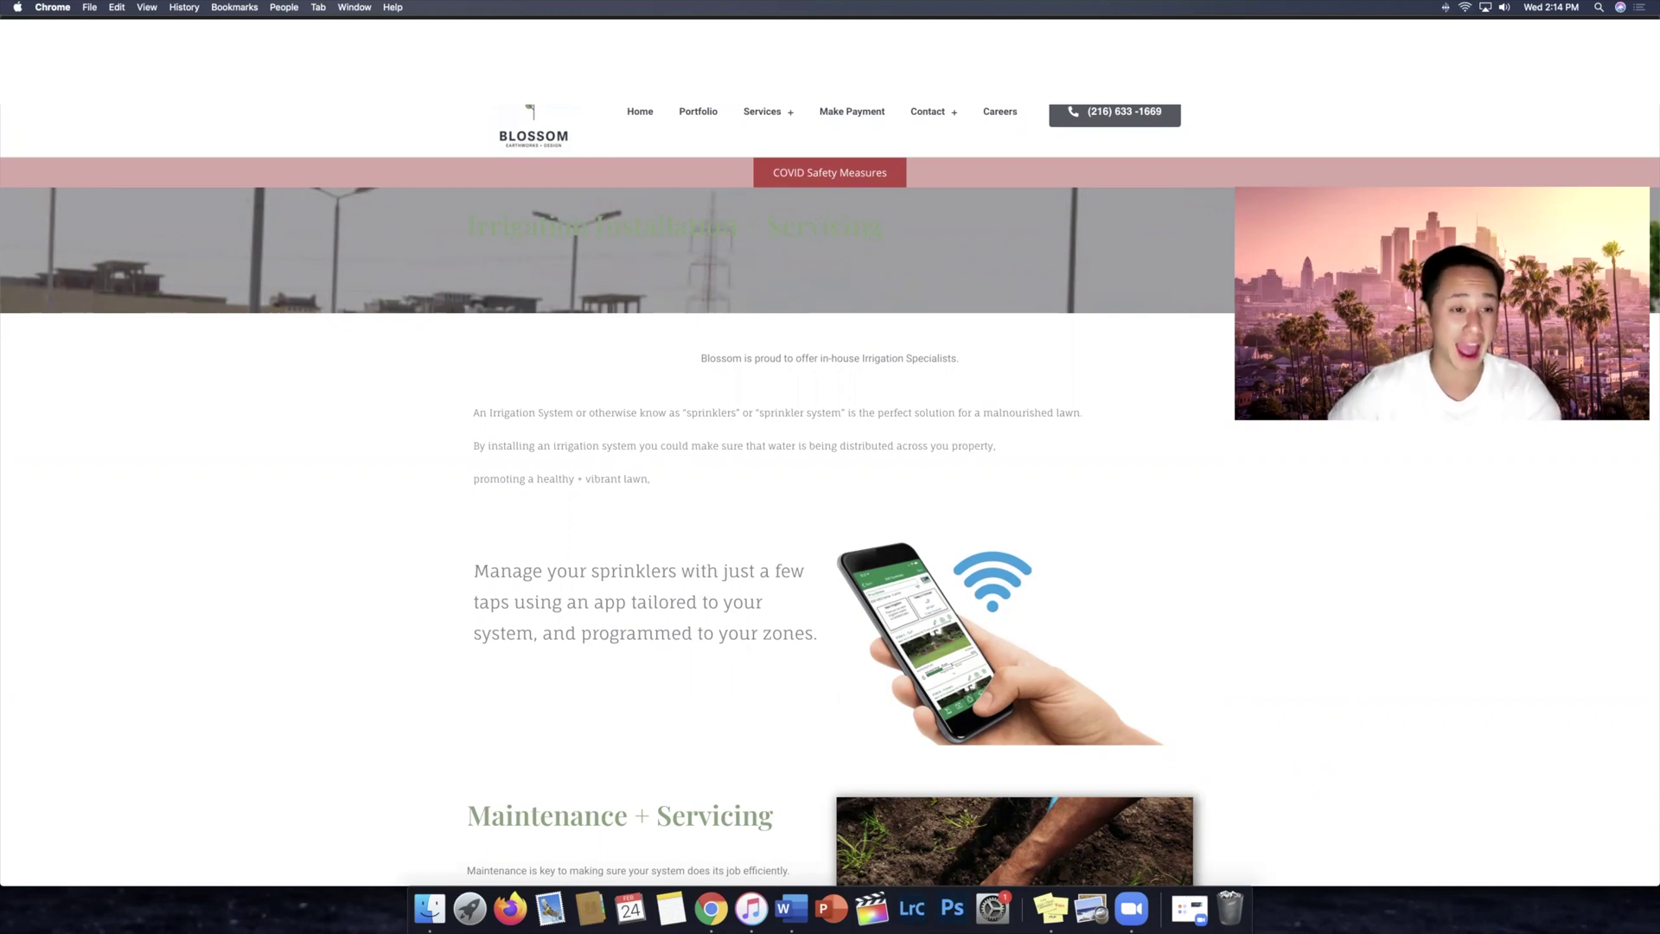
Step: Search Google for "landscaping near me" in a new tab to find competitor ads
key("super+t")
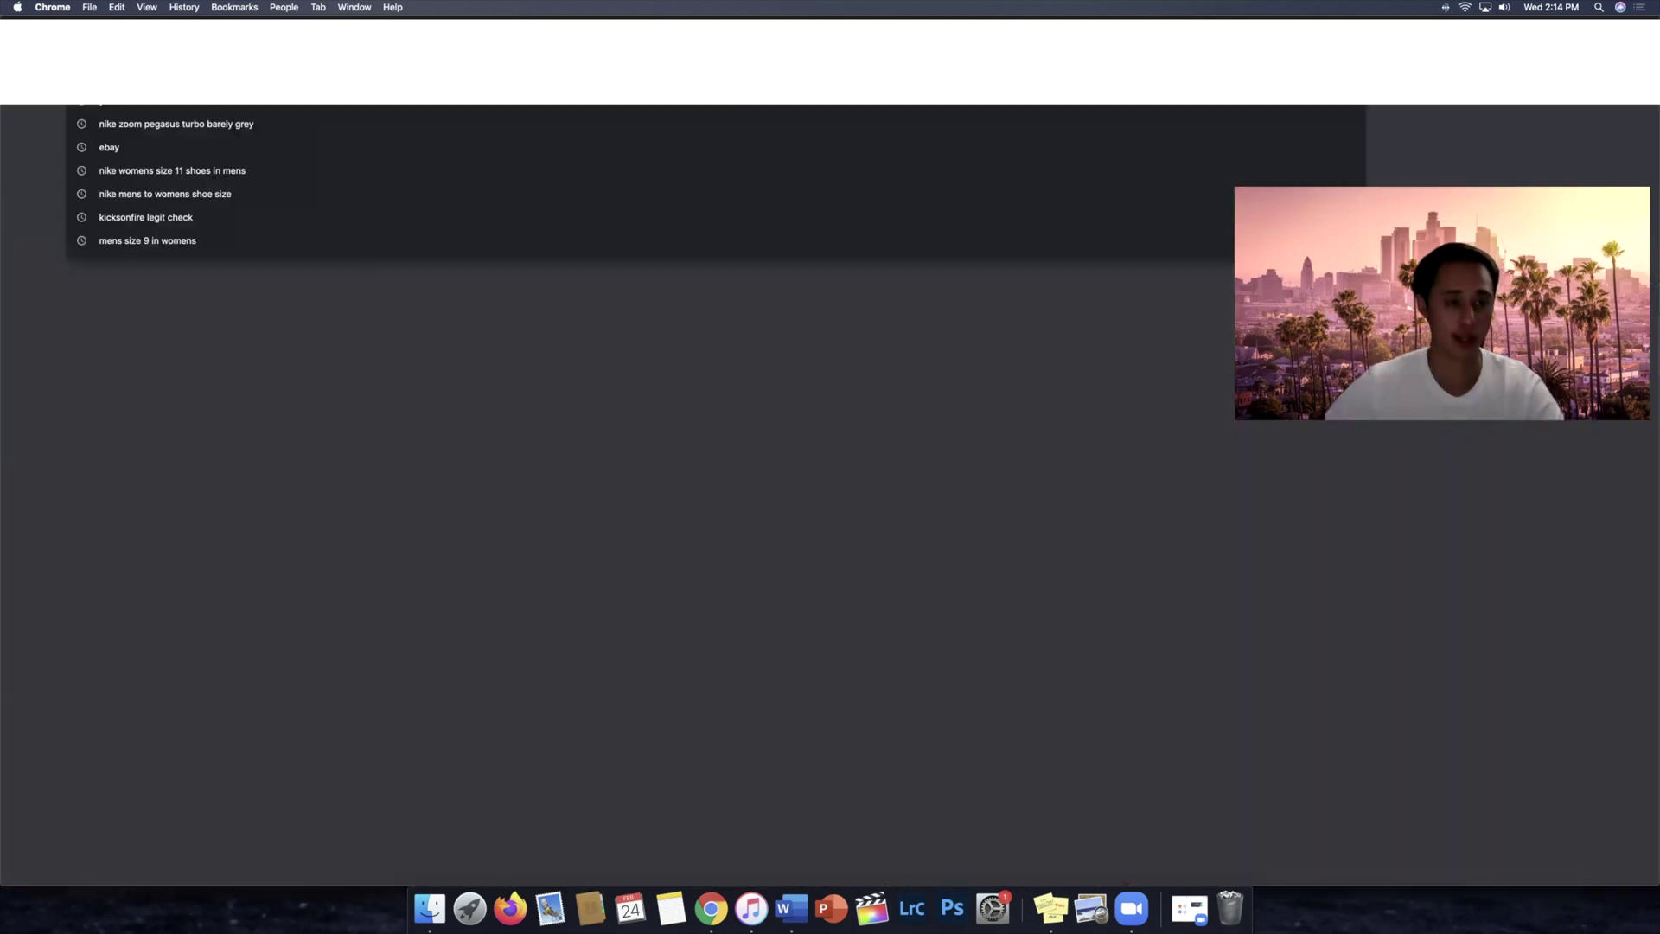
type("landscap")
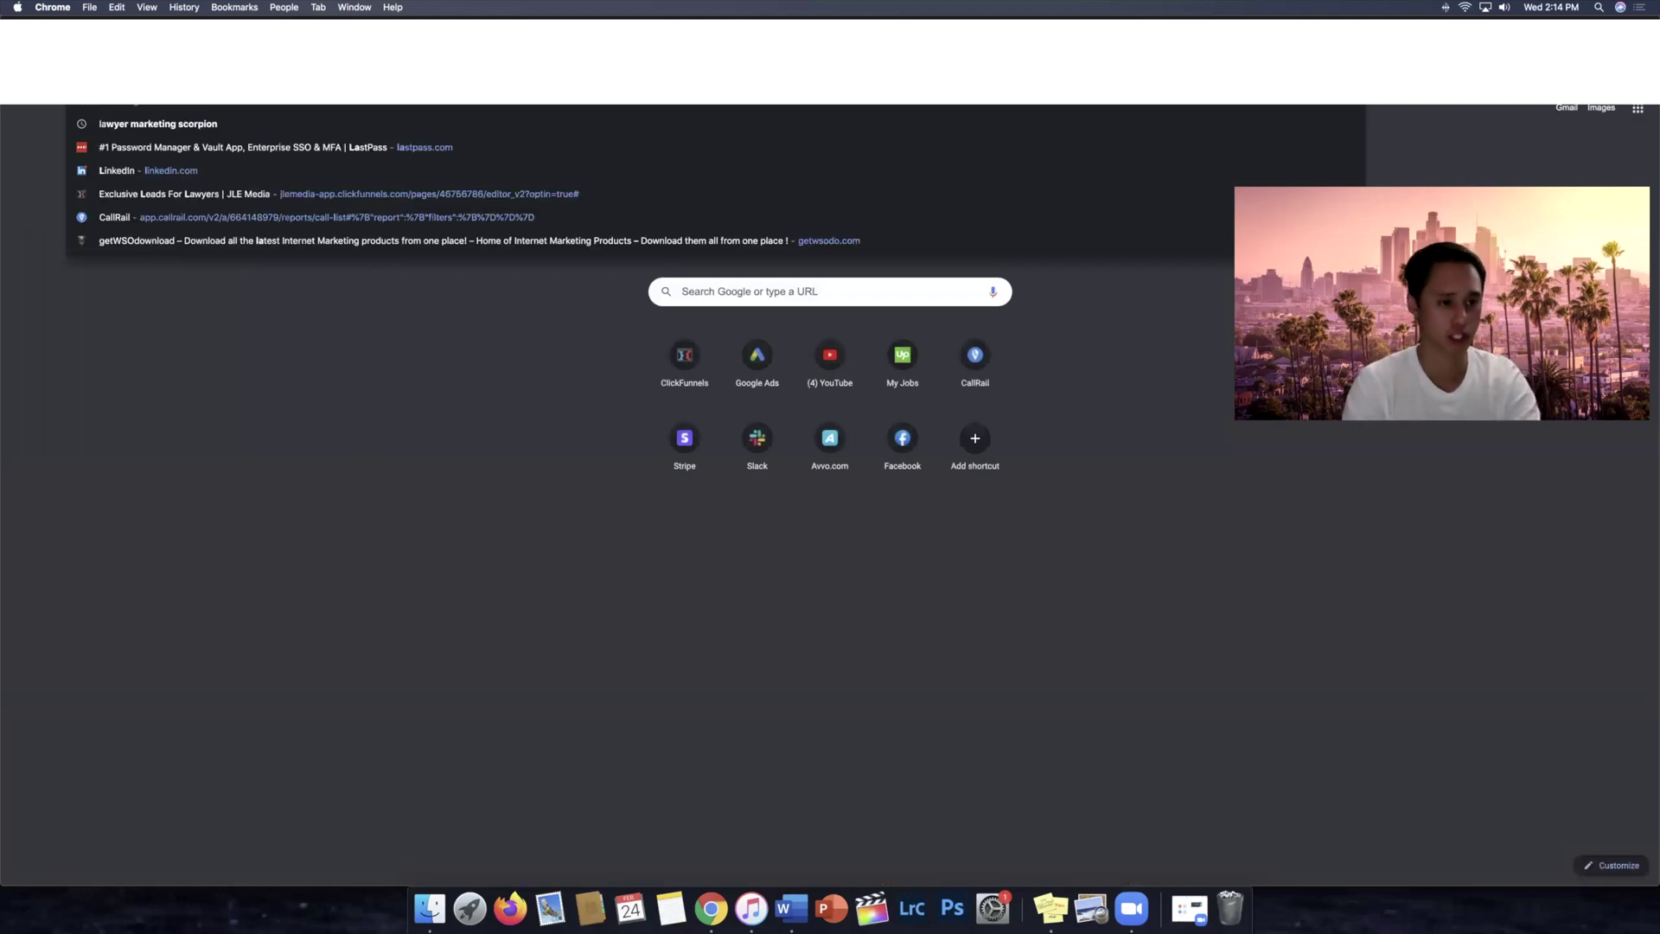
type("ing")
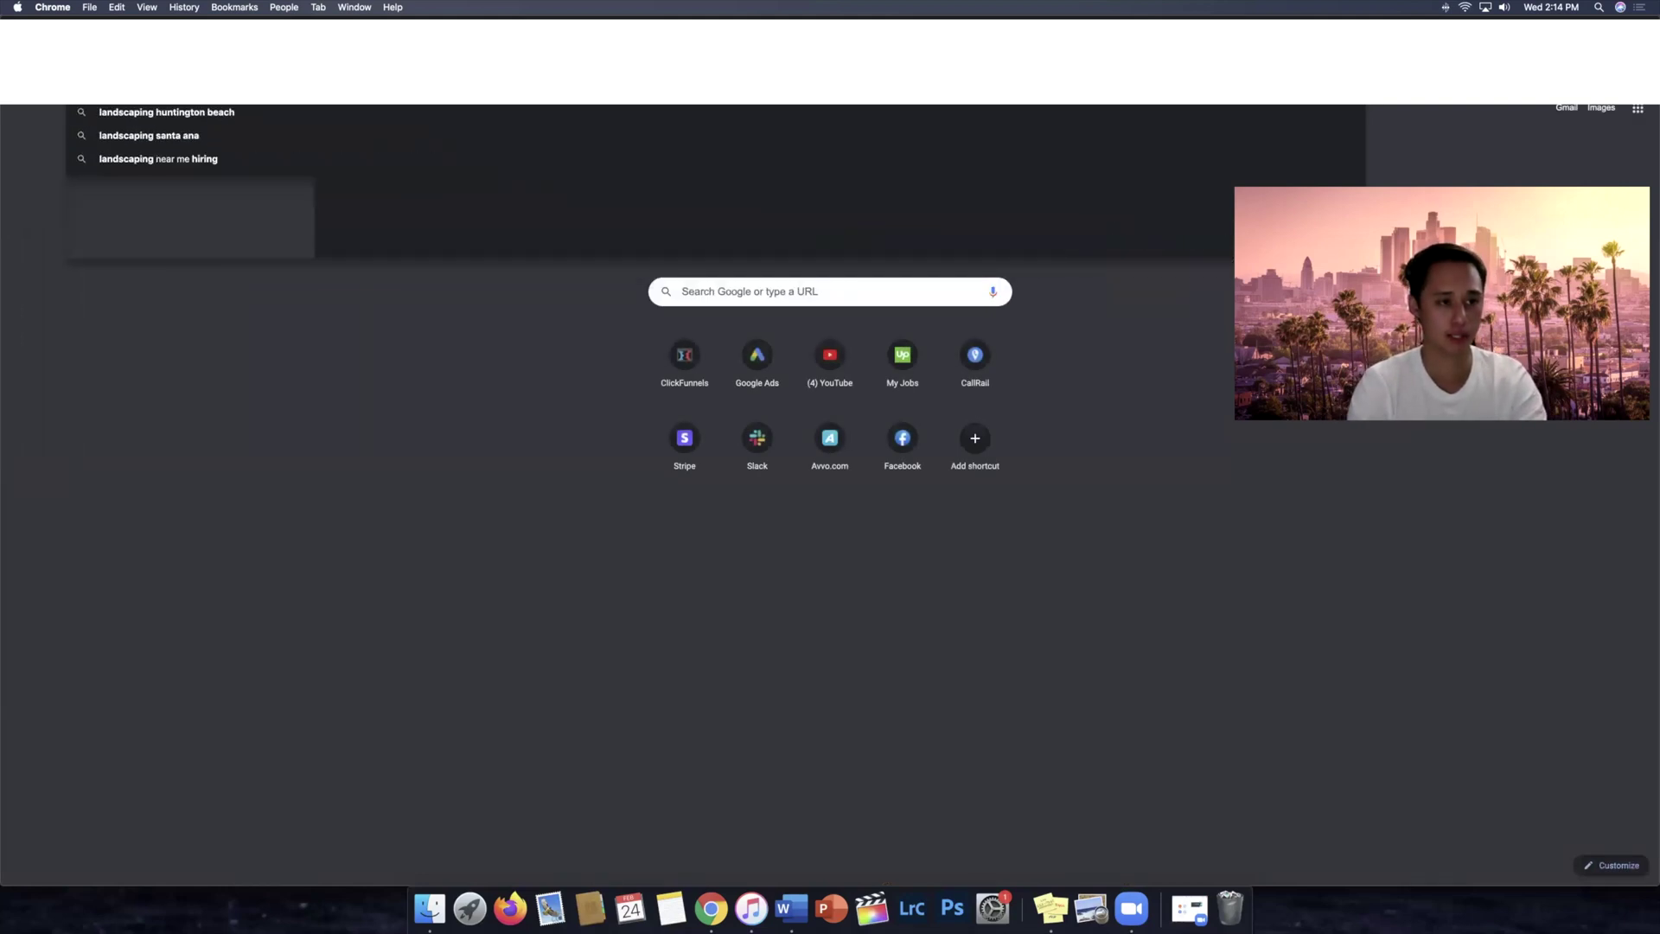
key("Return")
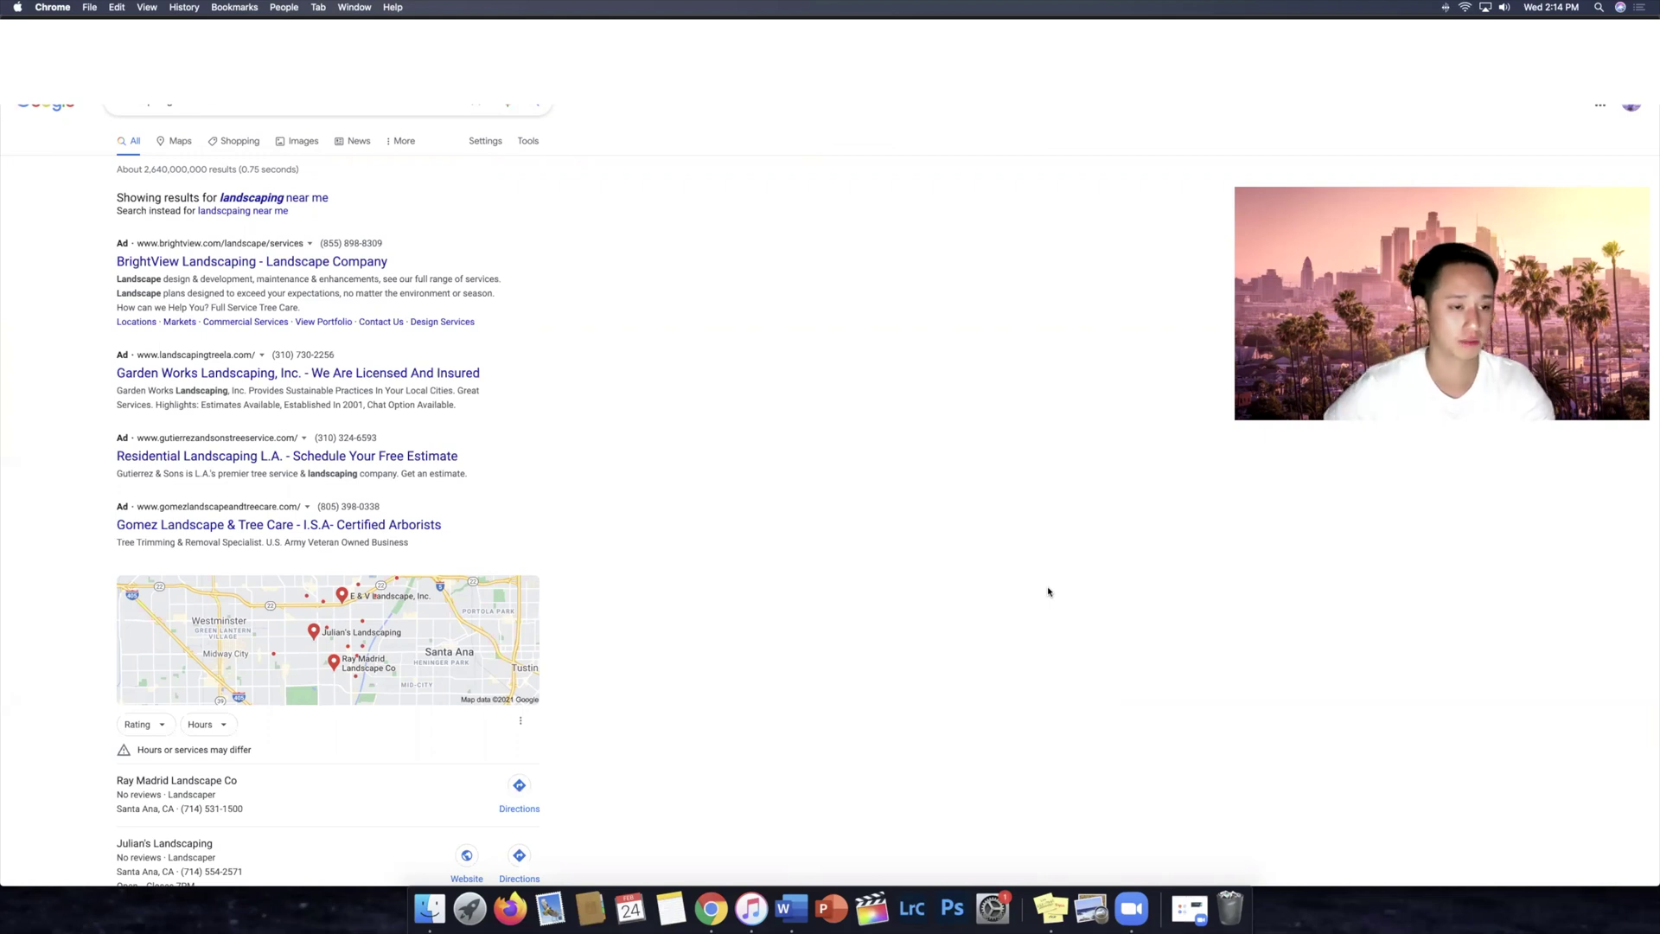
Step: Open the BrightView, Garden Works, Residential Landscaping L.A. and Gomez Landscape ads in separate tabs
right_click(353, 260)
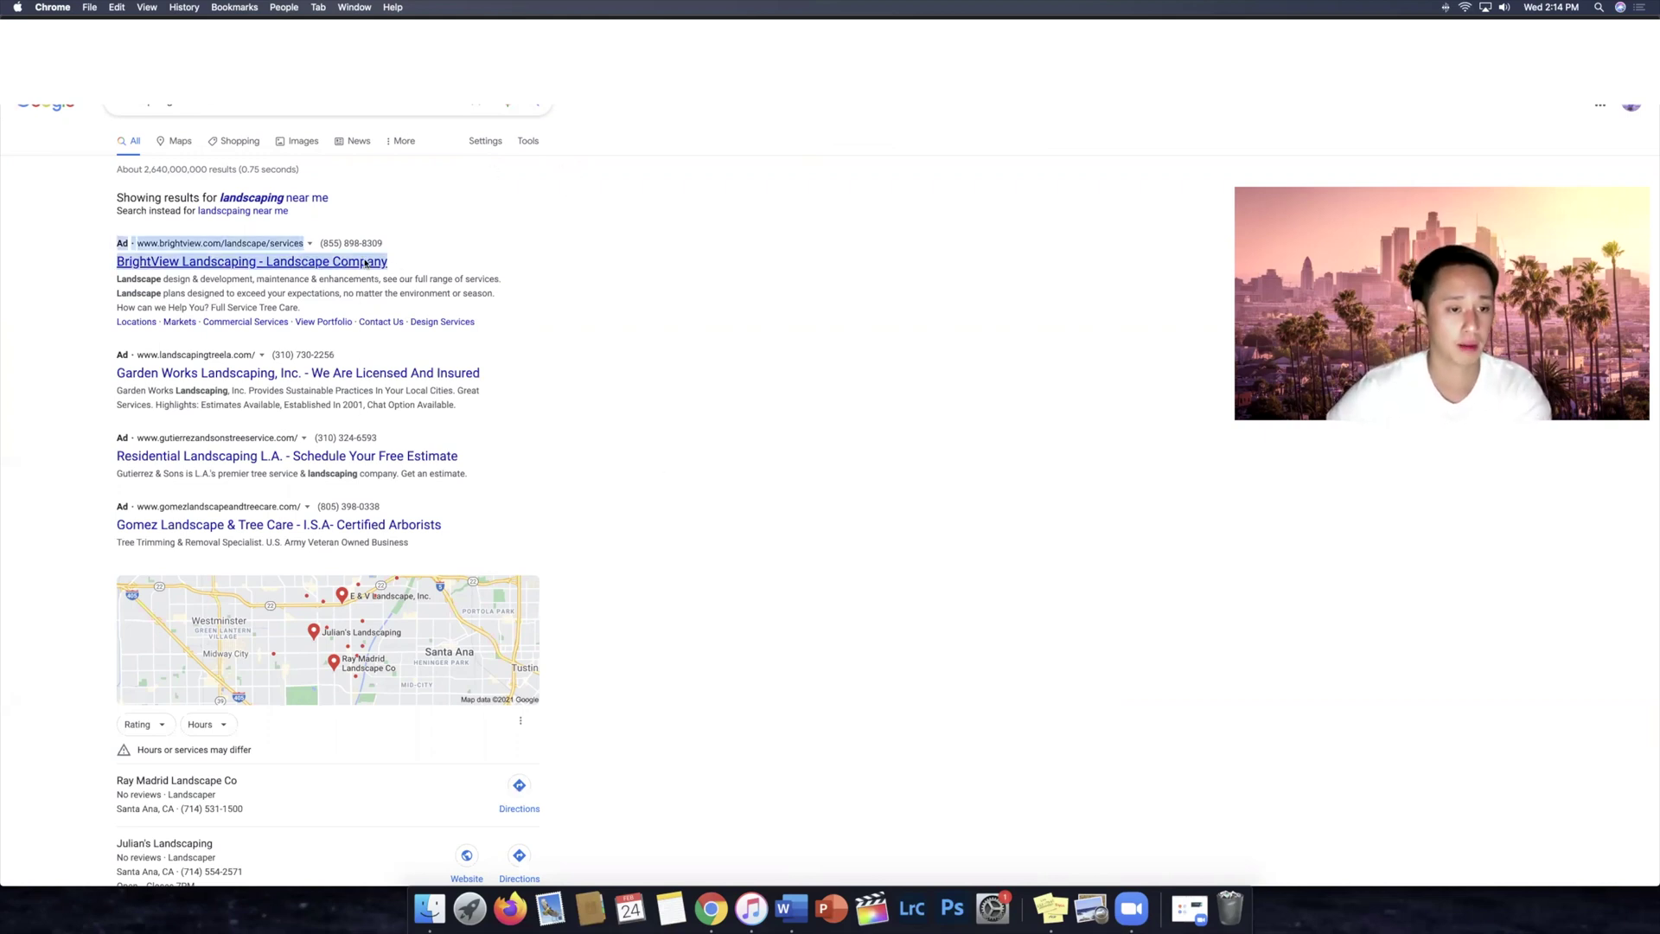
left_click(380, 267)
right_click(435, 378)
left_click(466, 383)
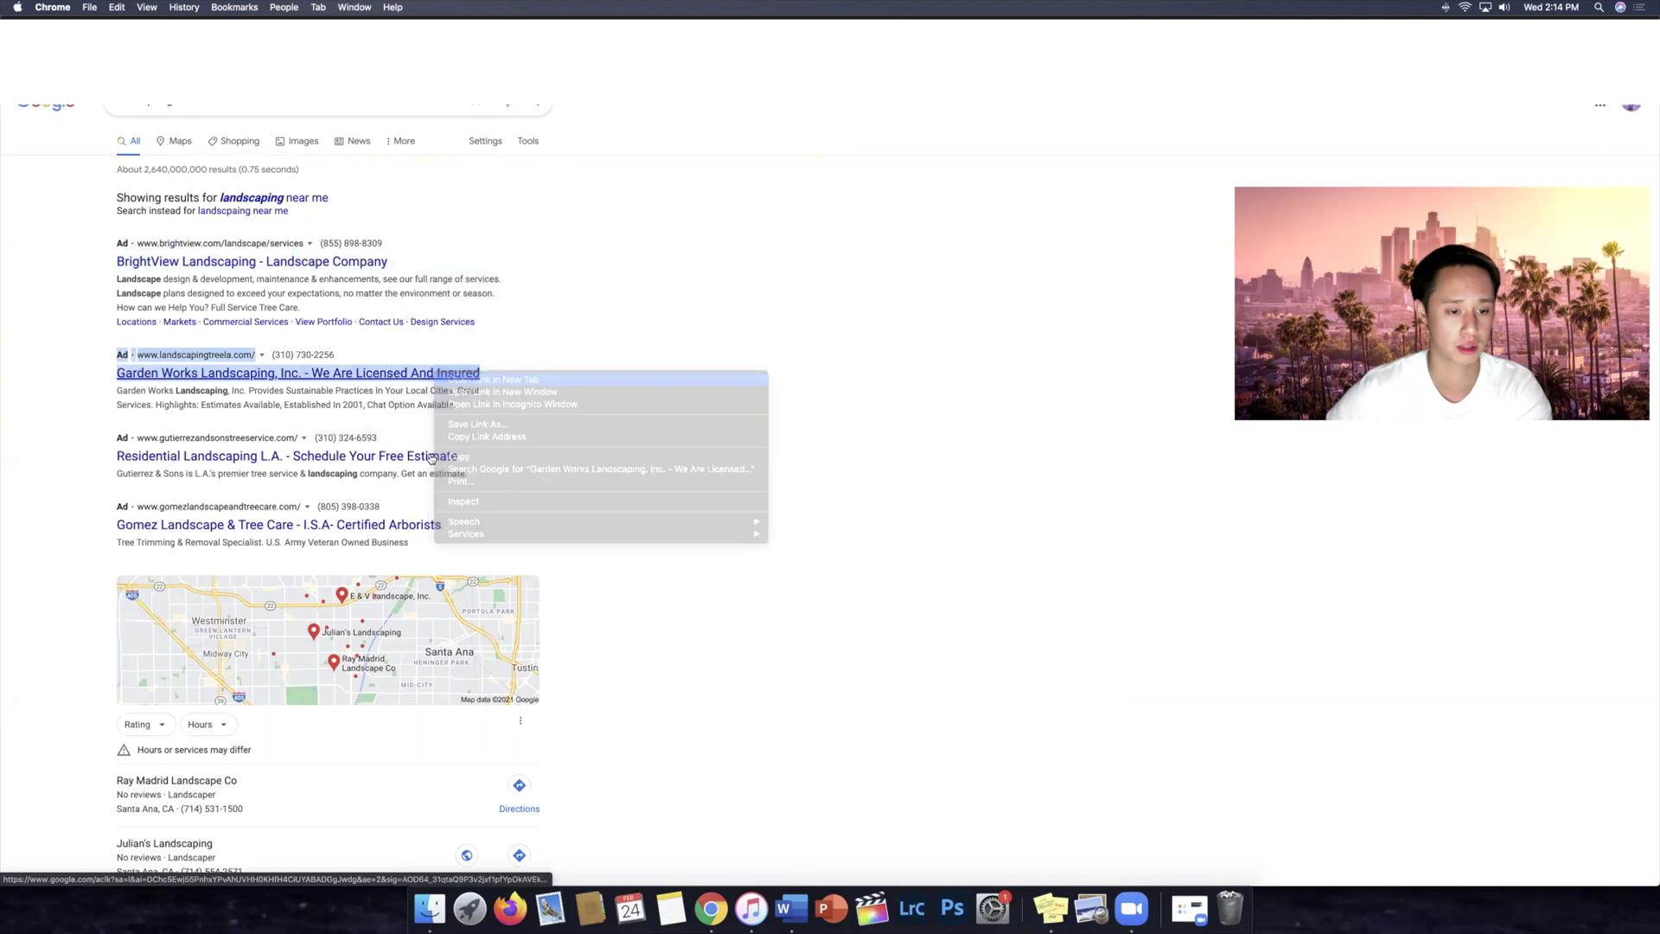
right_click(434, 456)
left_click(484, 461)
right_click(423, 525)
left_click(484, 530)
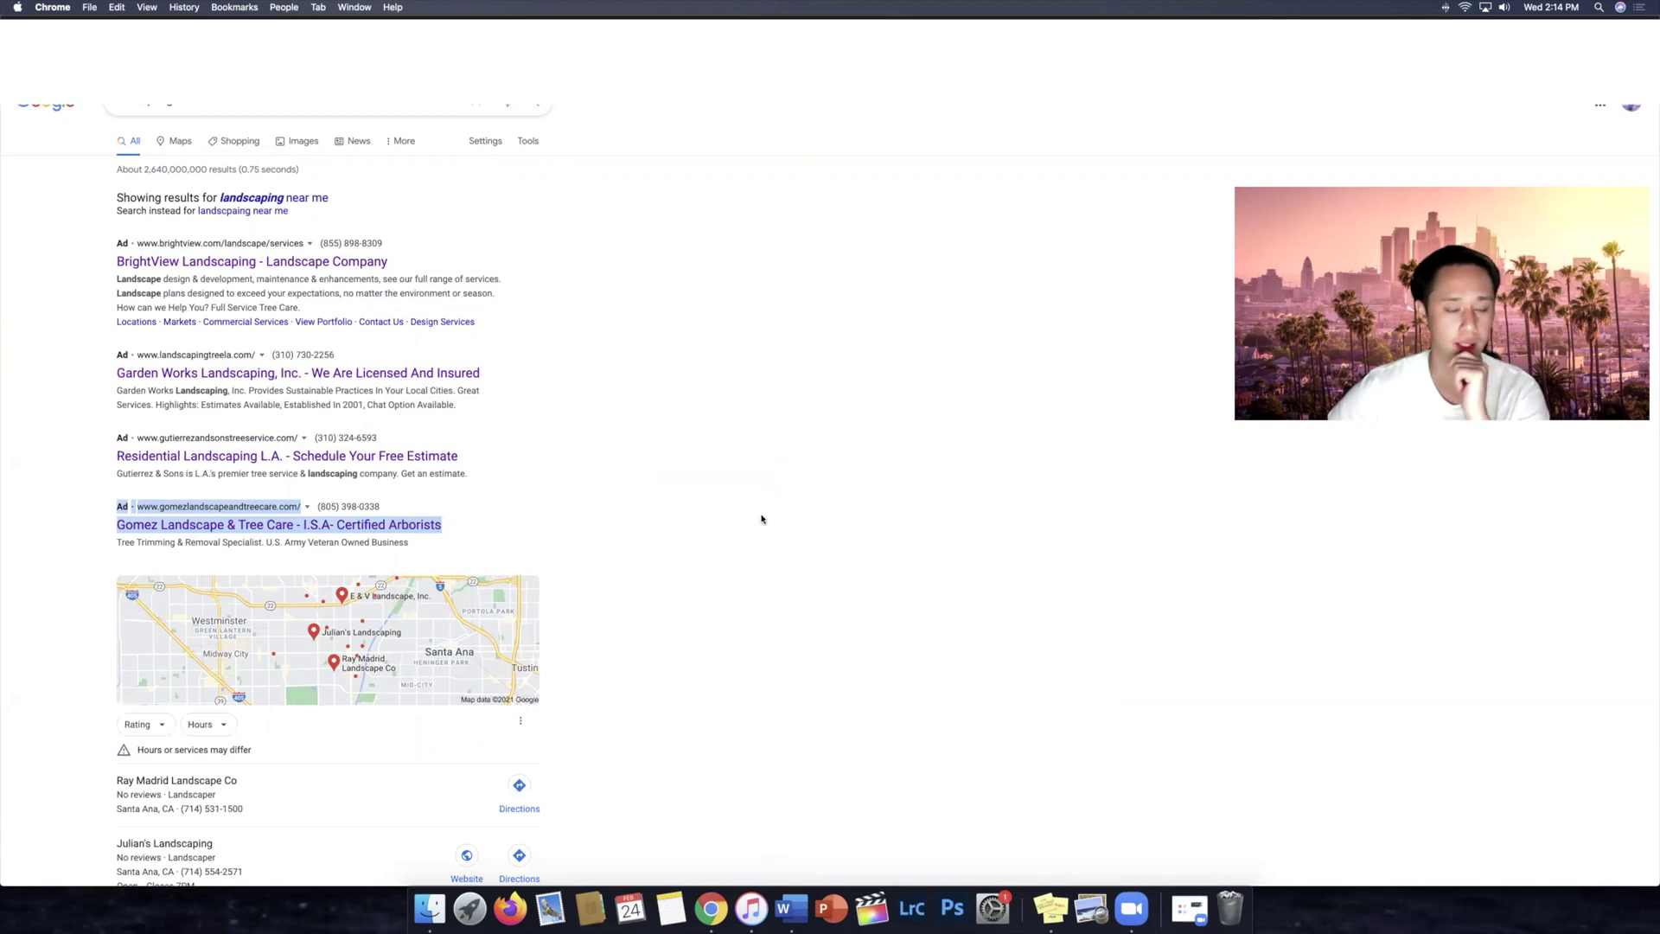
Step: Examine the BrightView and Garden Works landing pages, including their layout, services, contact details and customer reviews
left_click(831, 148)
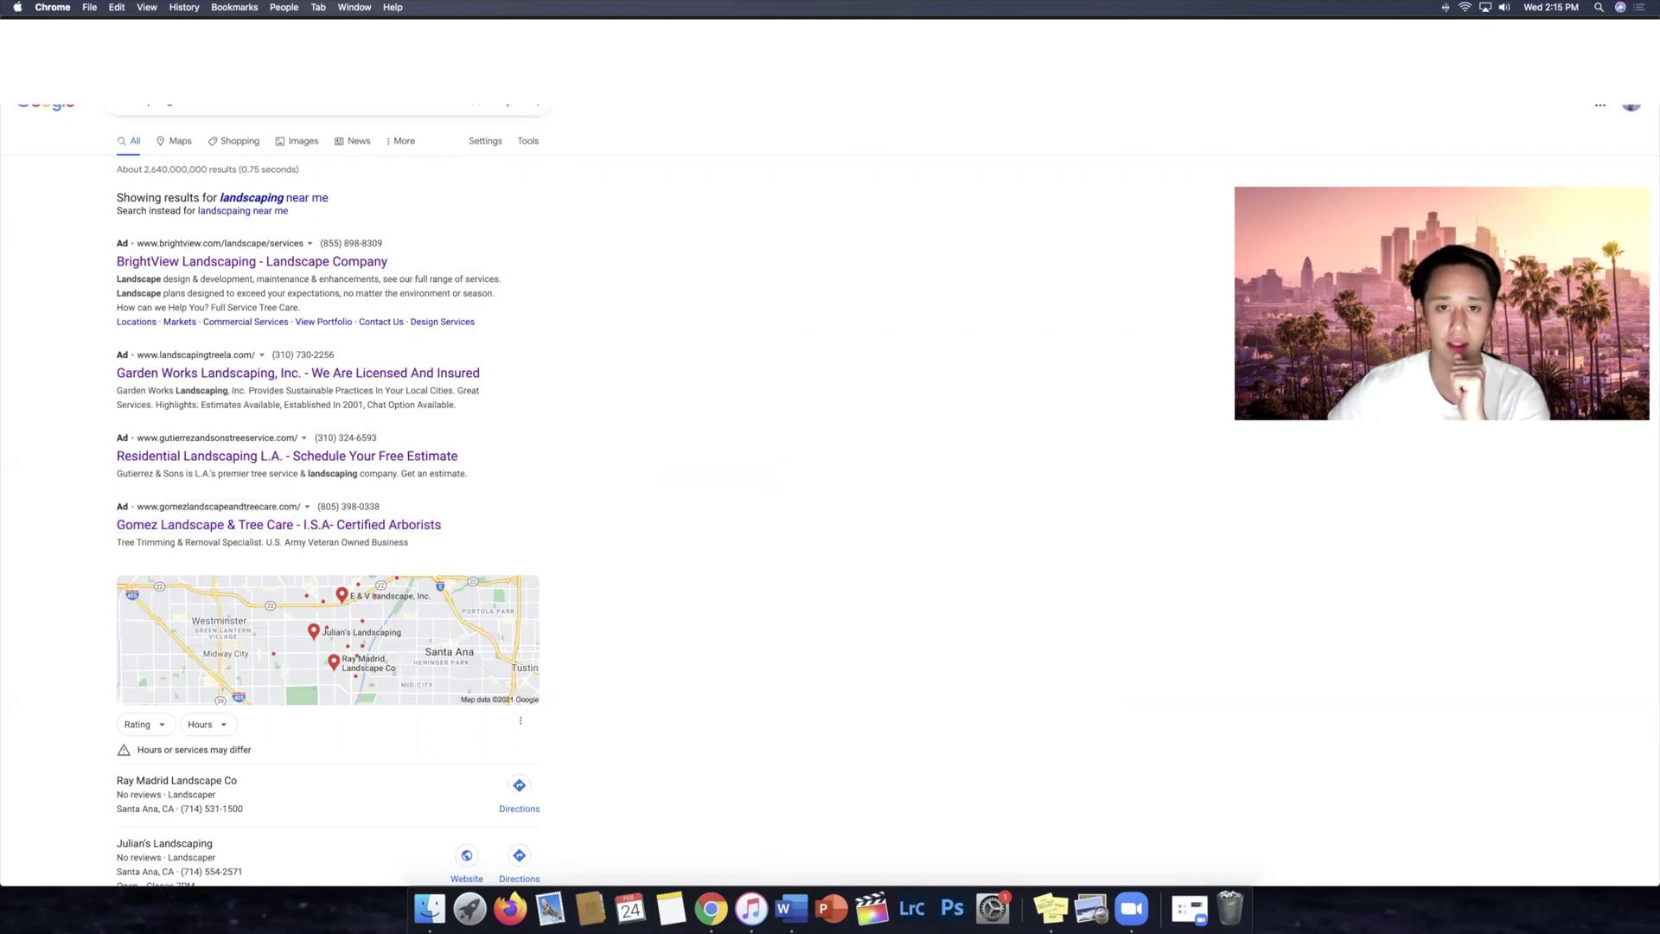
left_click_drag(896, 26, 899, 118)
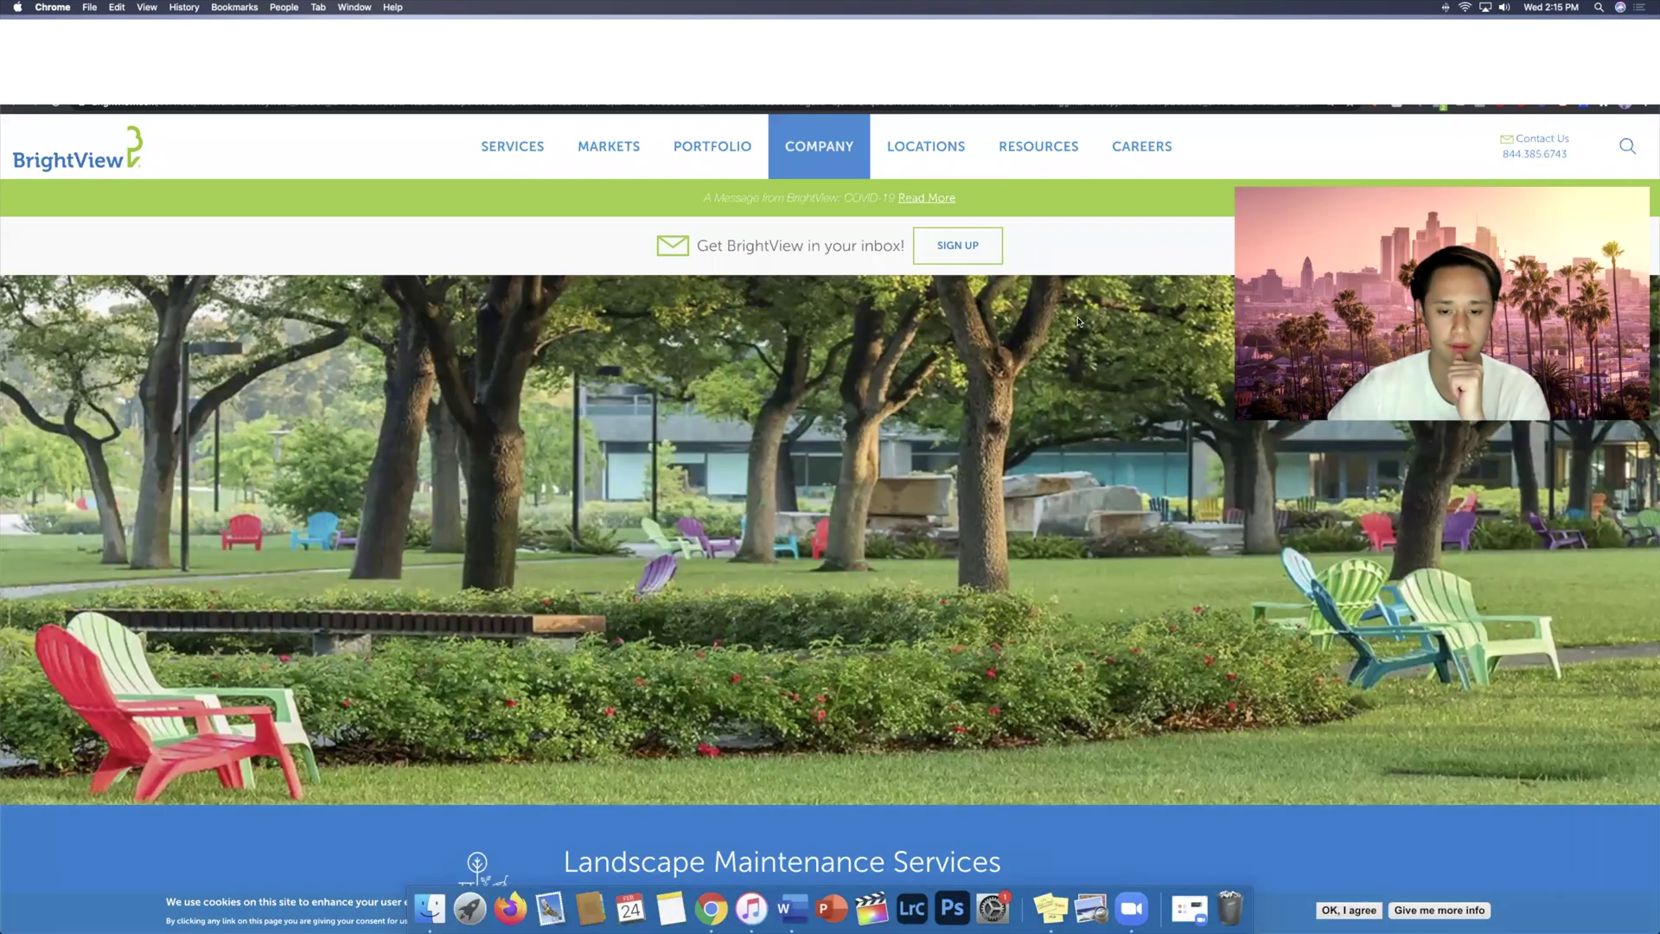
scroll(1079, 324, "down", 7)
scroll(1079, 324, "down", 1)
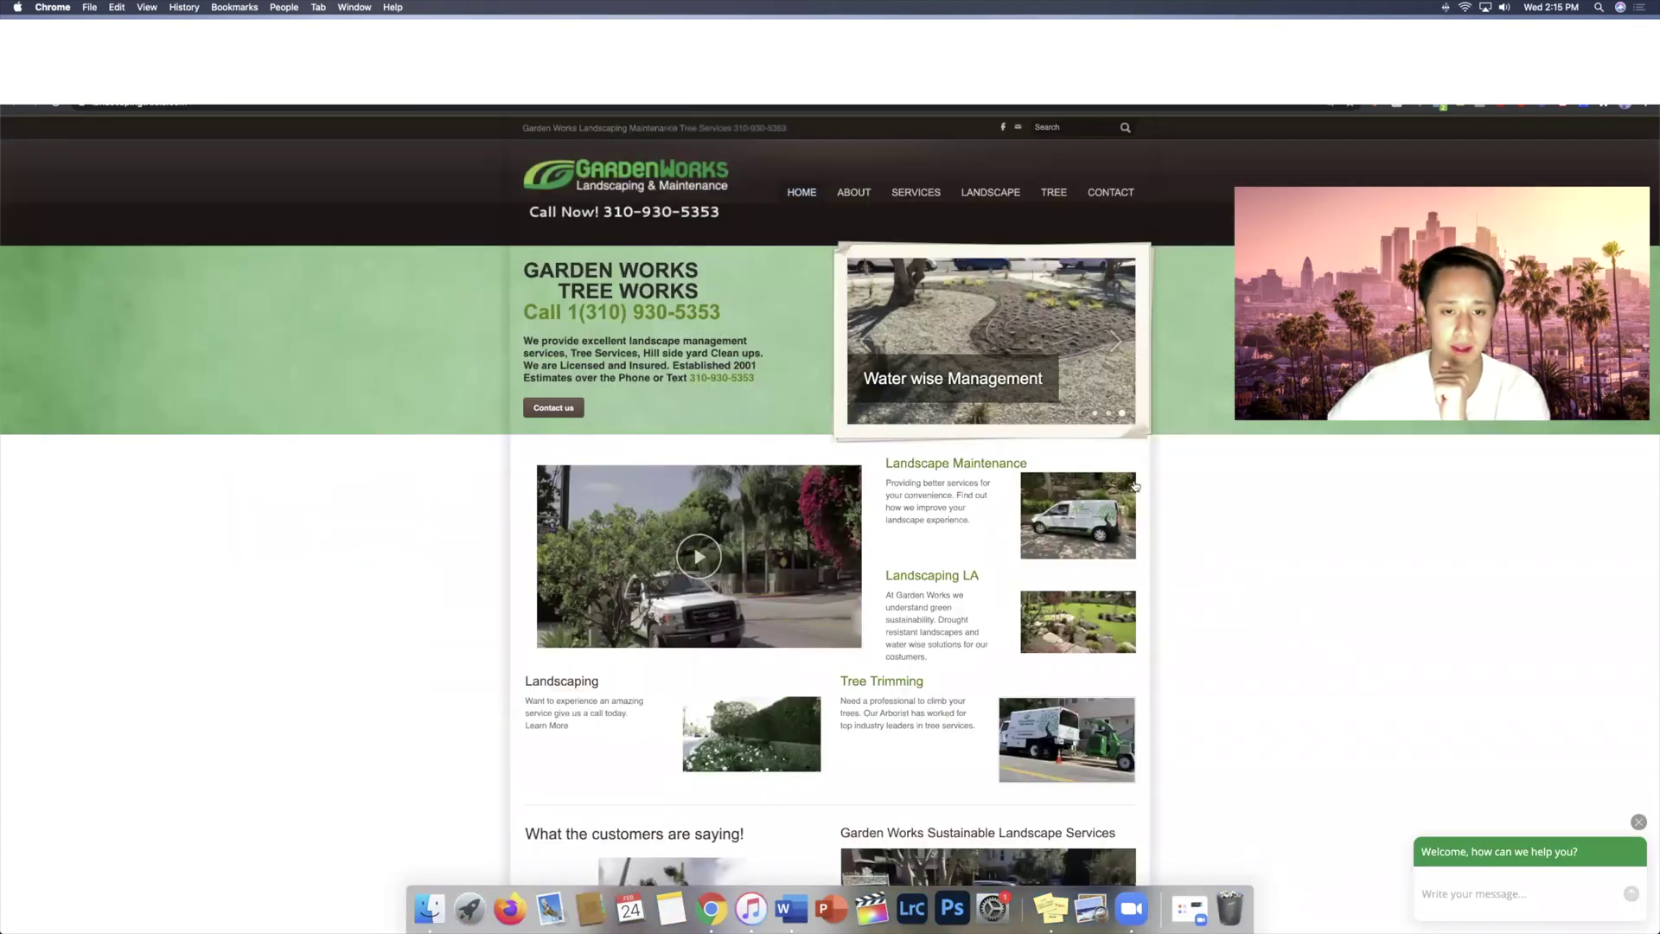
scroll(1051, 469, "down", 15)
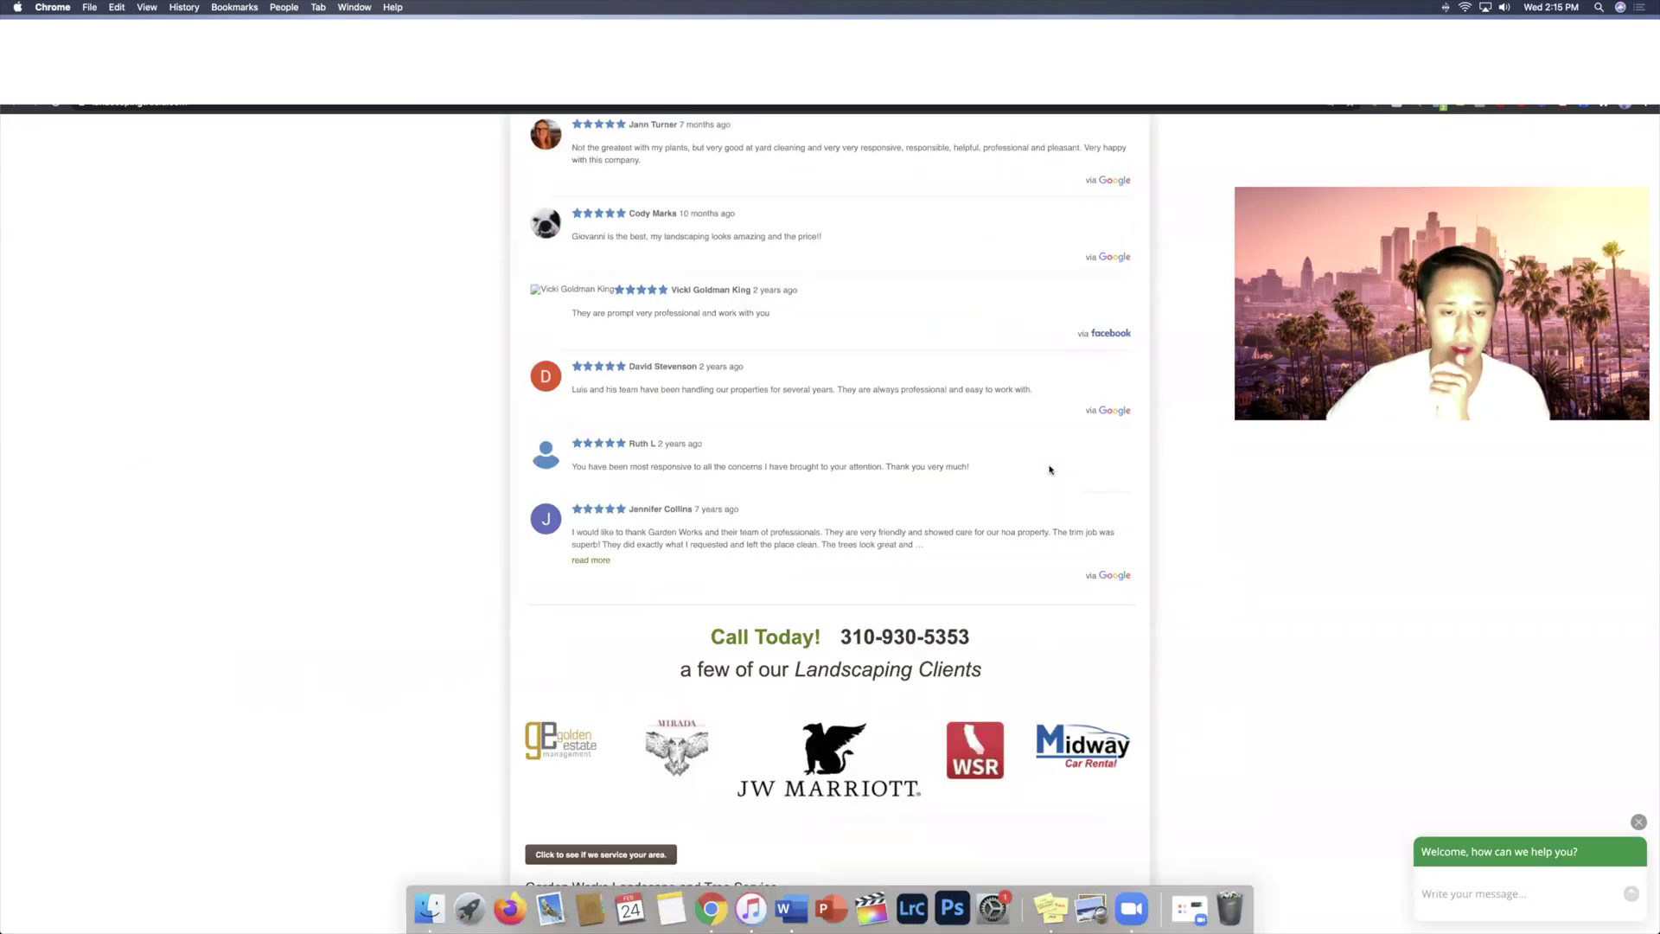
scroll(1051, 469, "up", 15)
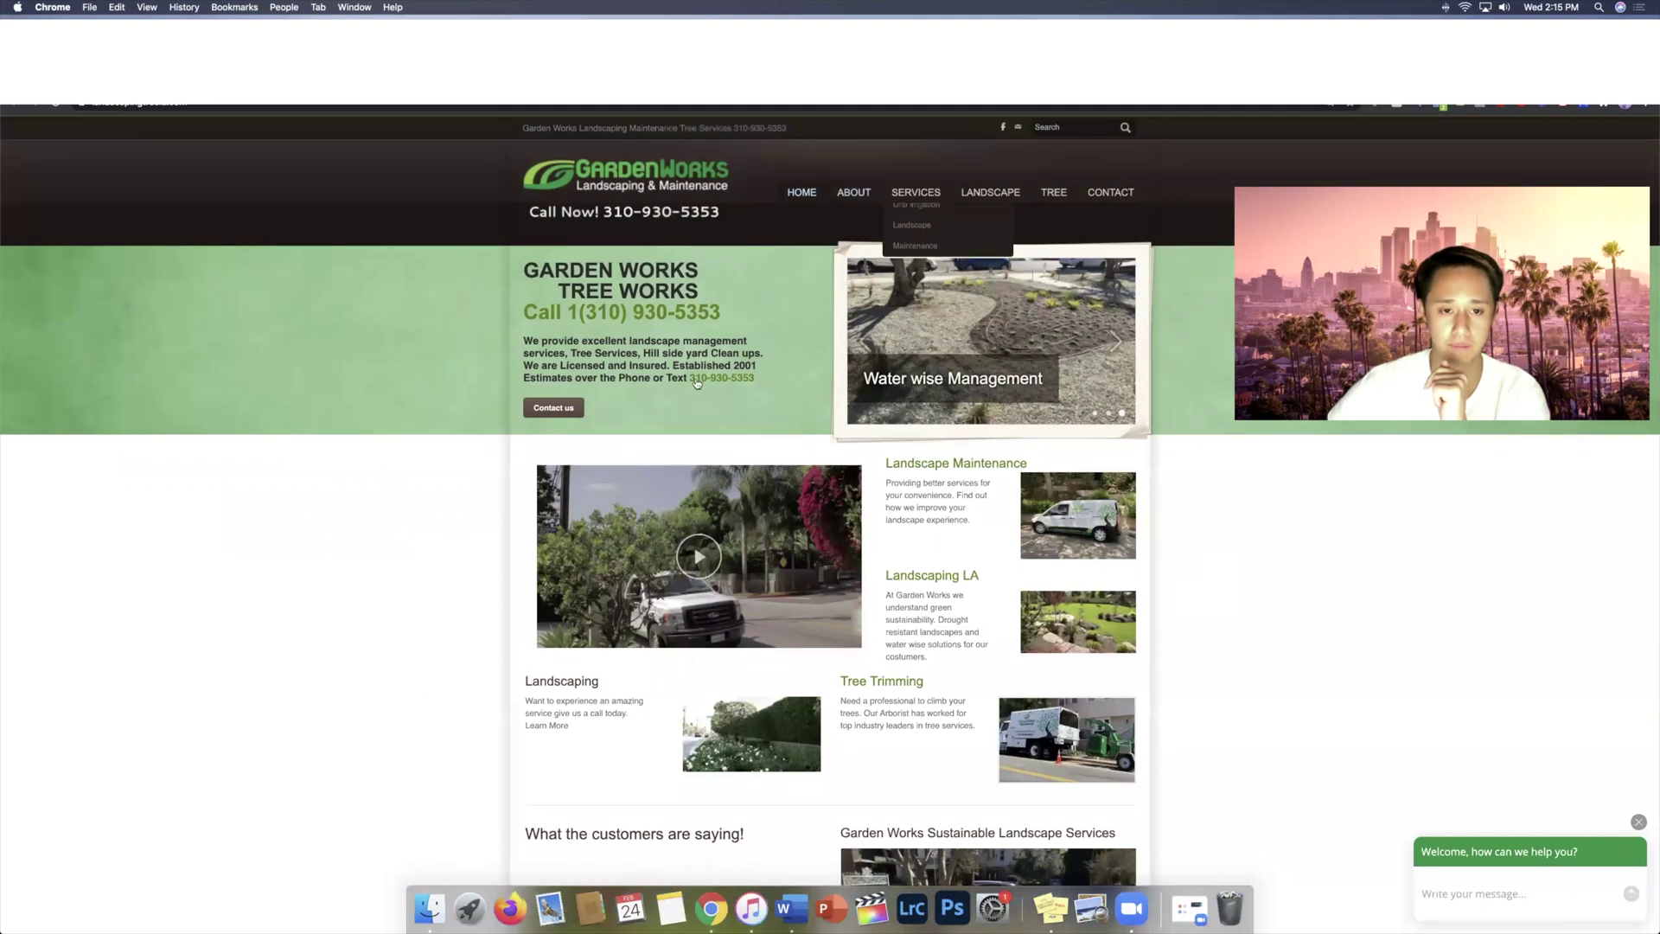
scroll(700, 380, "down", 15)
scroll(754, 365, "up", 5)
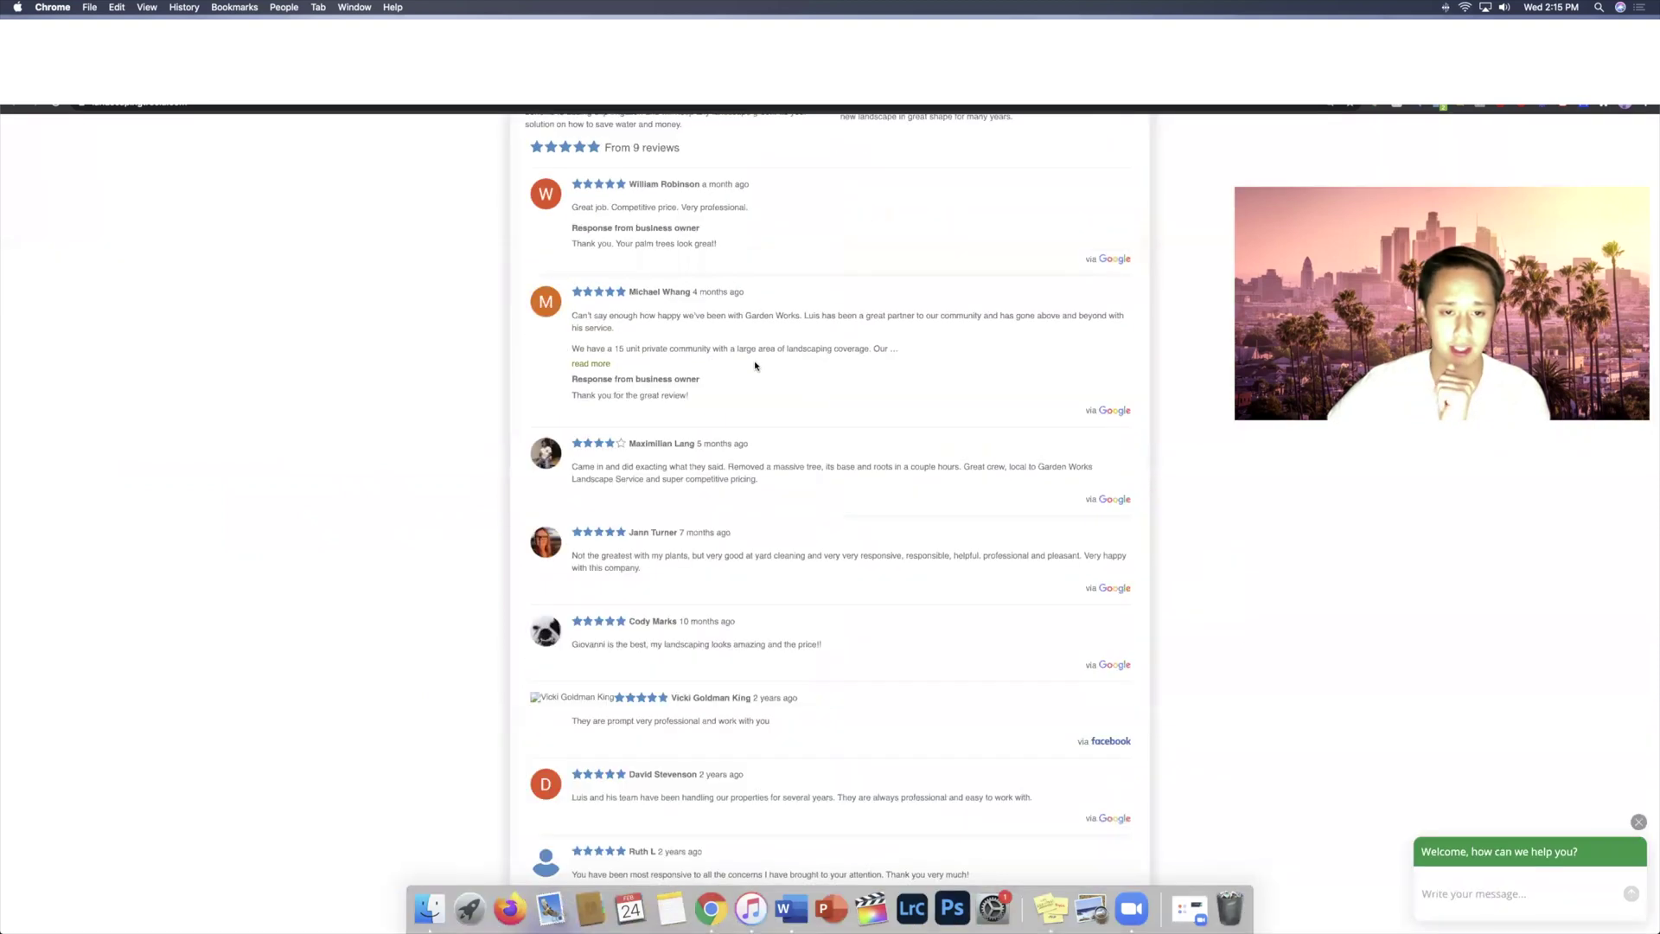
scroll(754, 365, "up", 10)
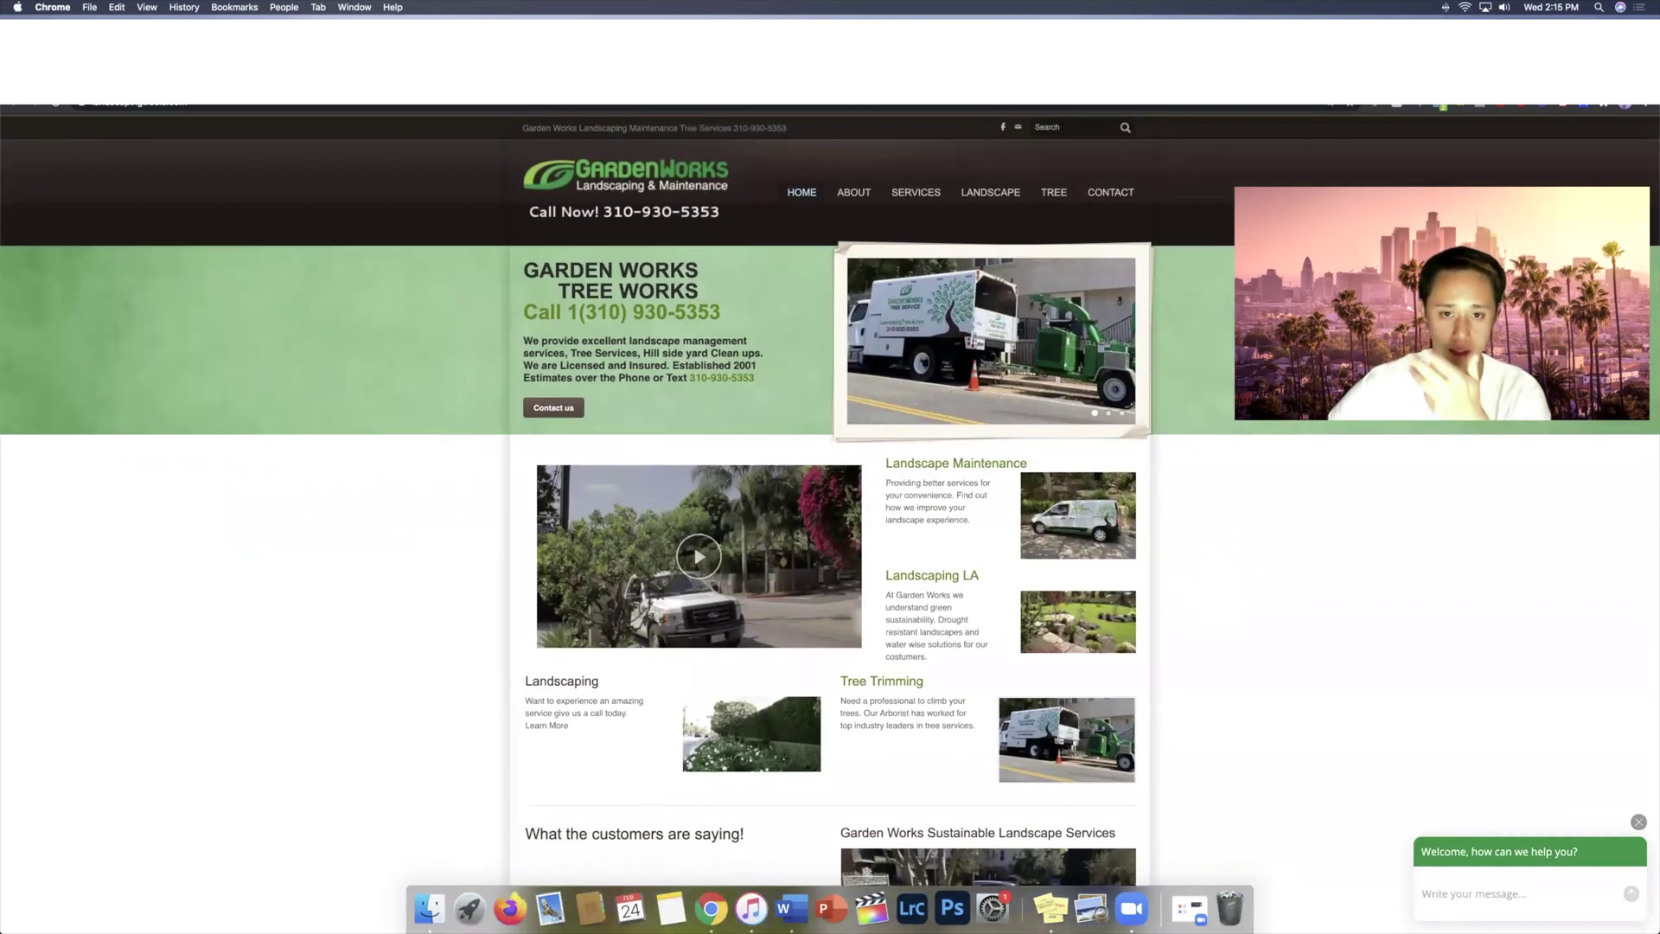
Step: Examine the Gutierrez residential landscaping page and the Gomez Landscape & Tree Care page for layout, services and estimate offers
left_click(1020, 97)
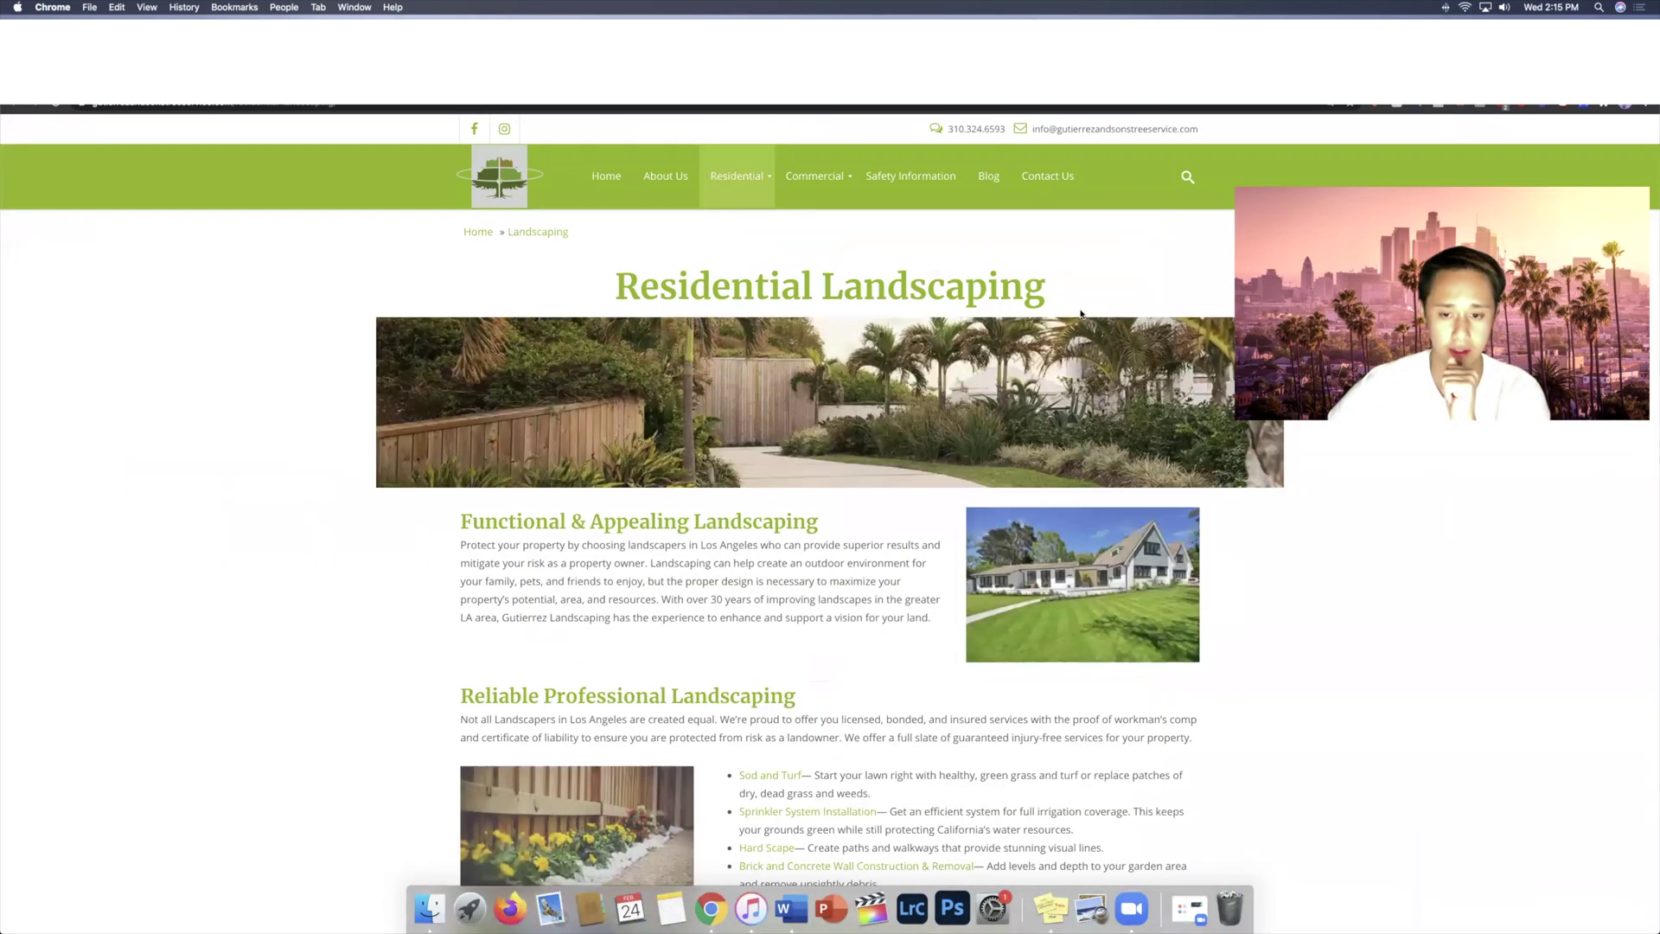
scroll(1074, 322, "down", 15)
scroll(1075, 322, "up", 15)
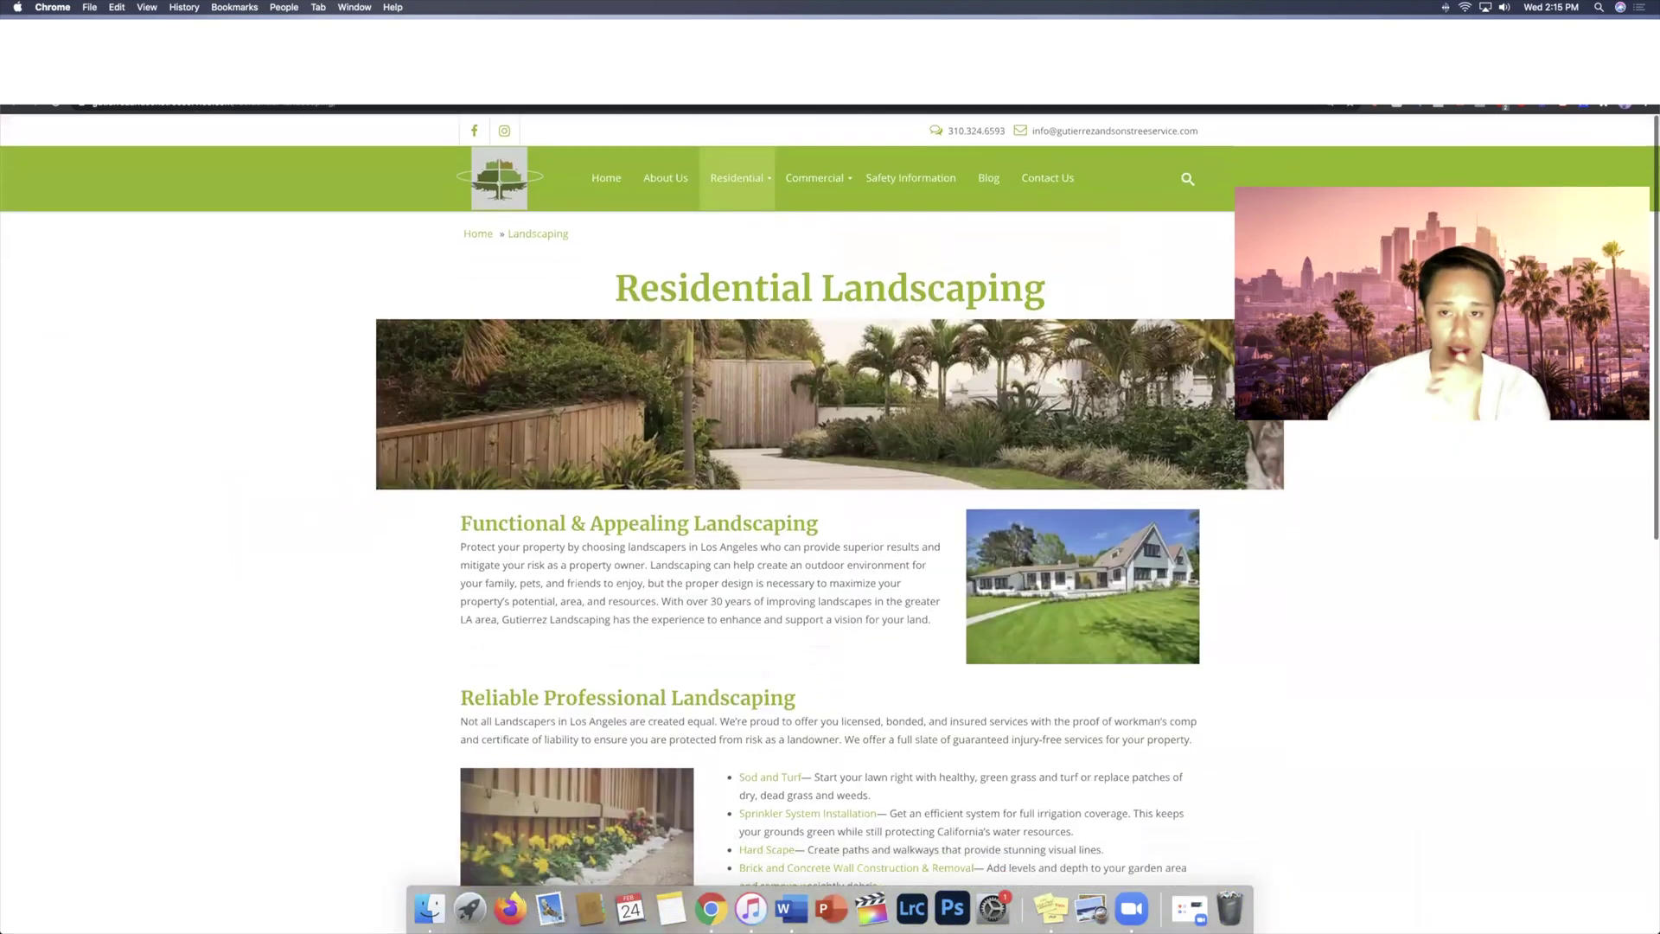
left_click(1150, 86)
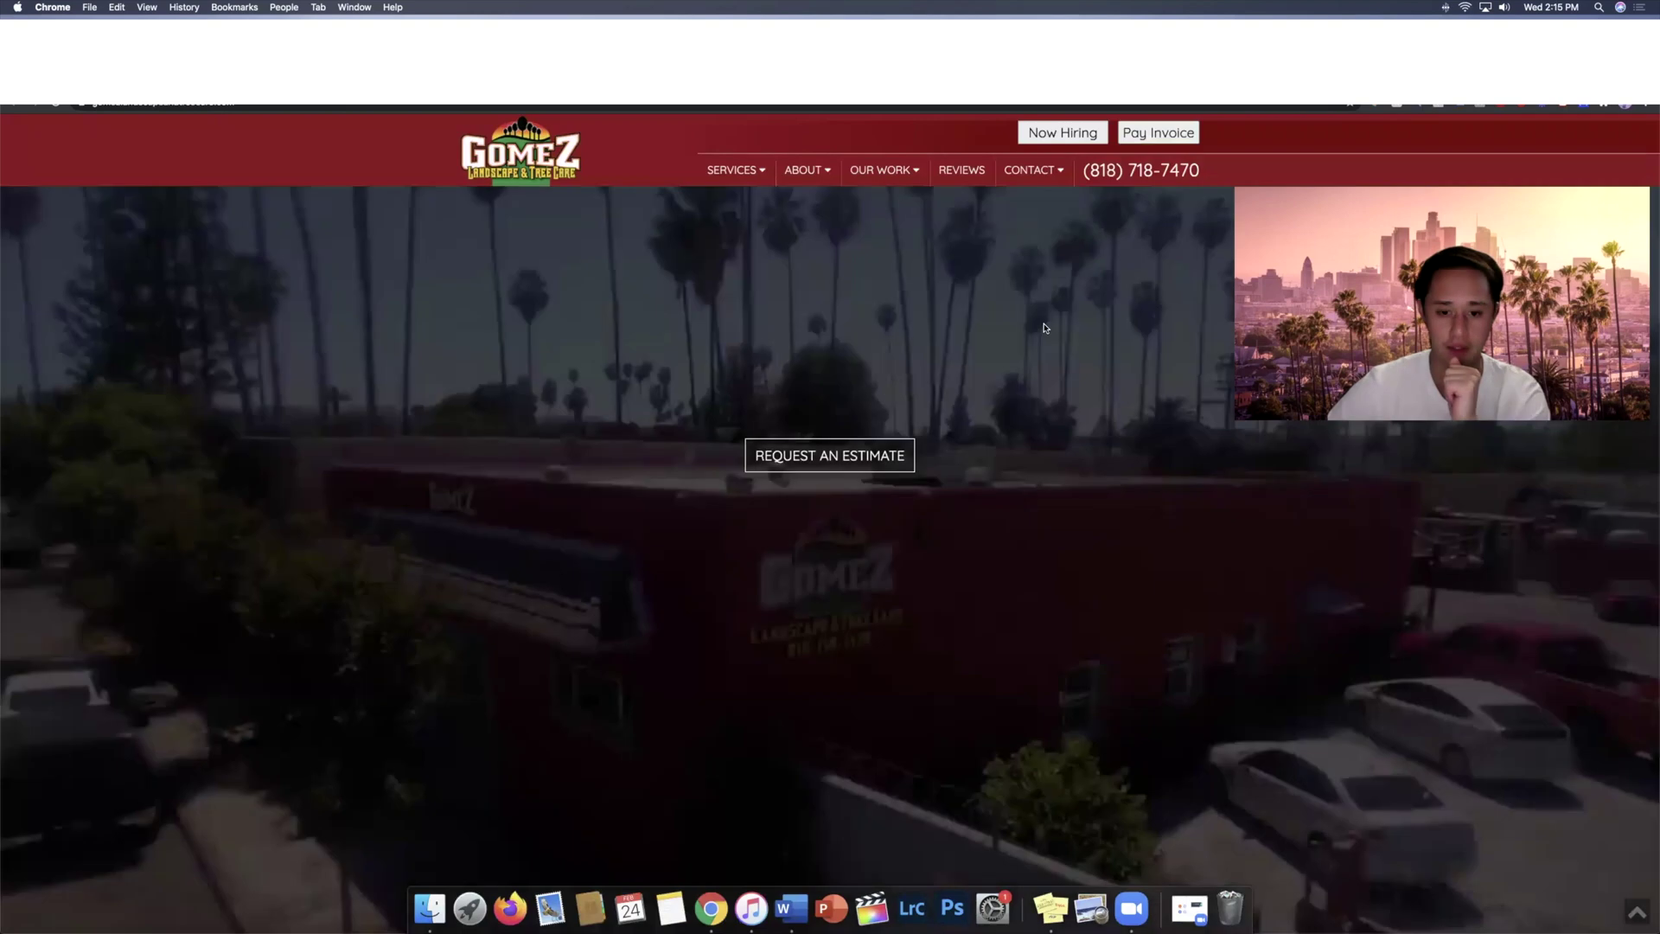
scroll(1045, 327, "down", 10)
scroll(1044, 327, "up", 10)
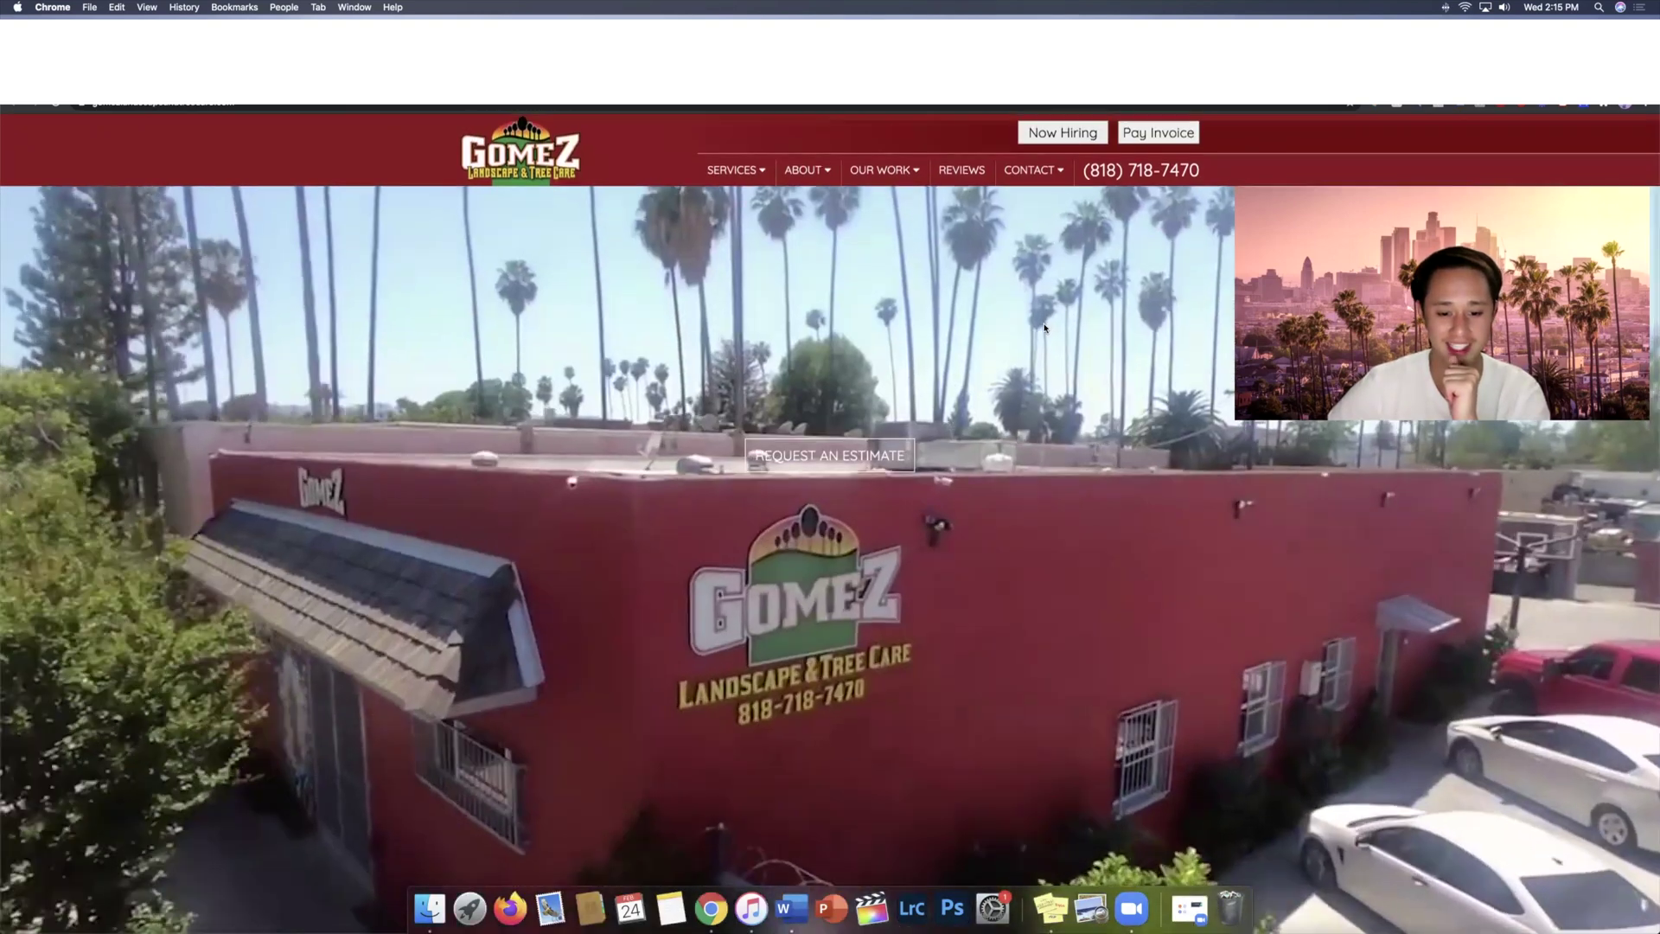
scroll(1095, 510, "down", 1)
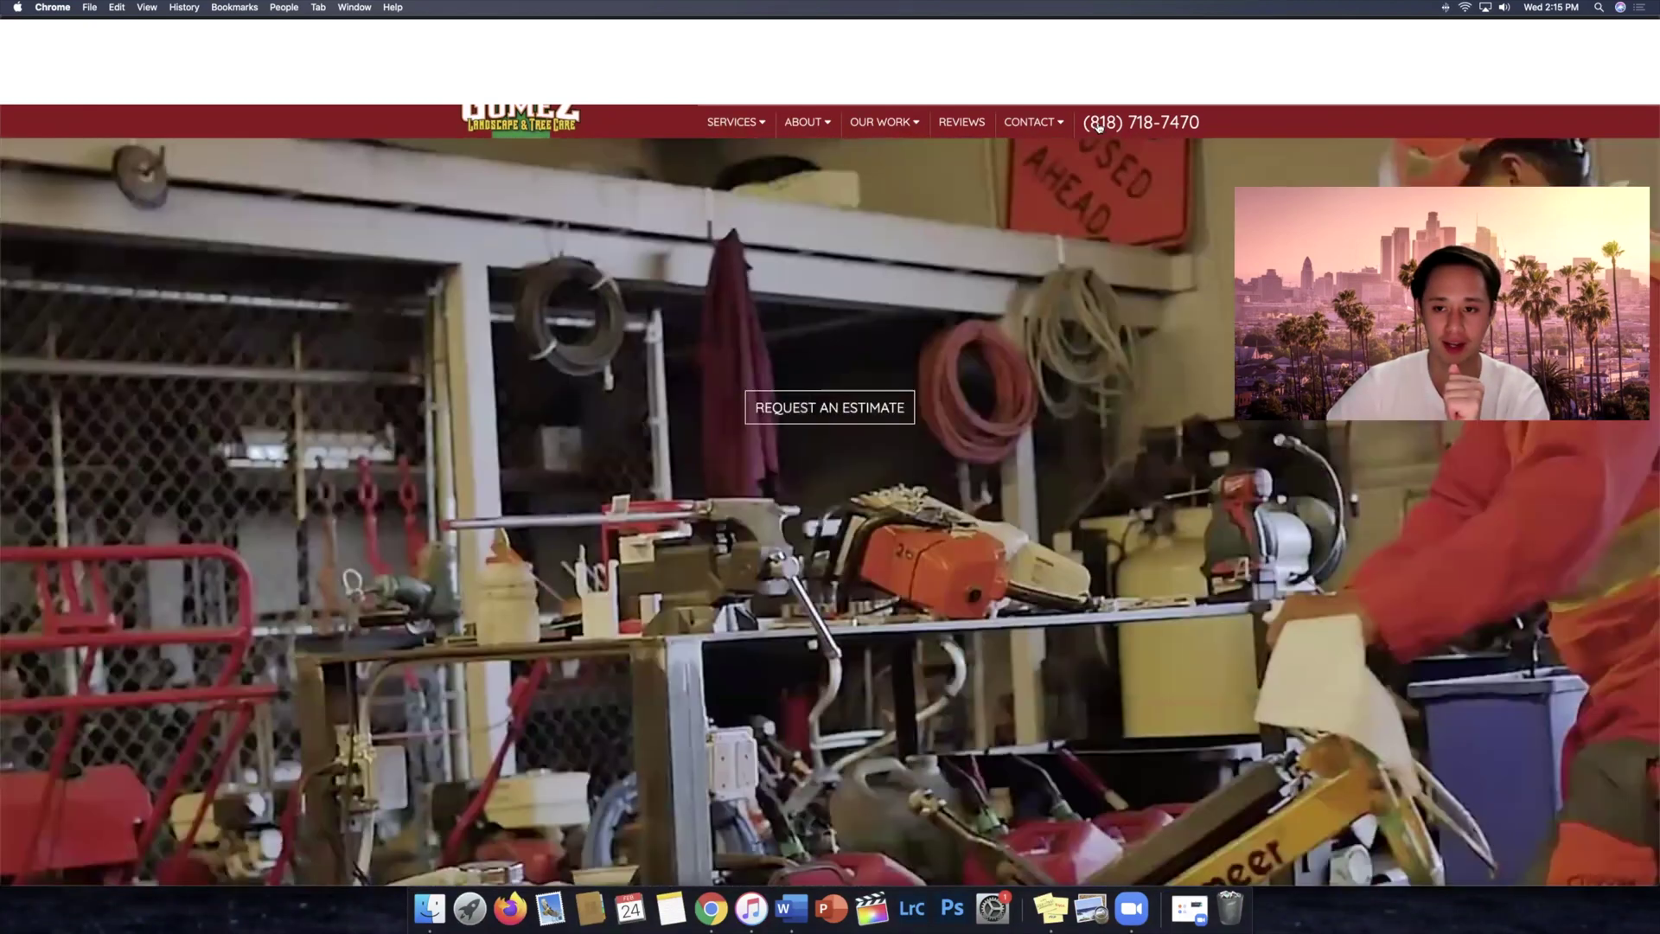
scroll(1139, 424, "down", 15)
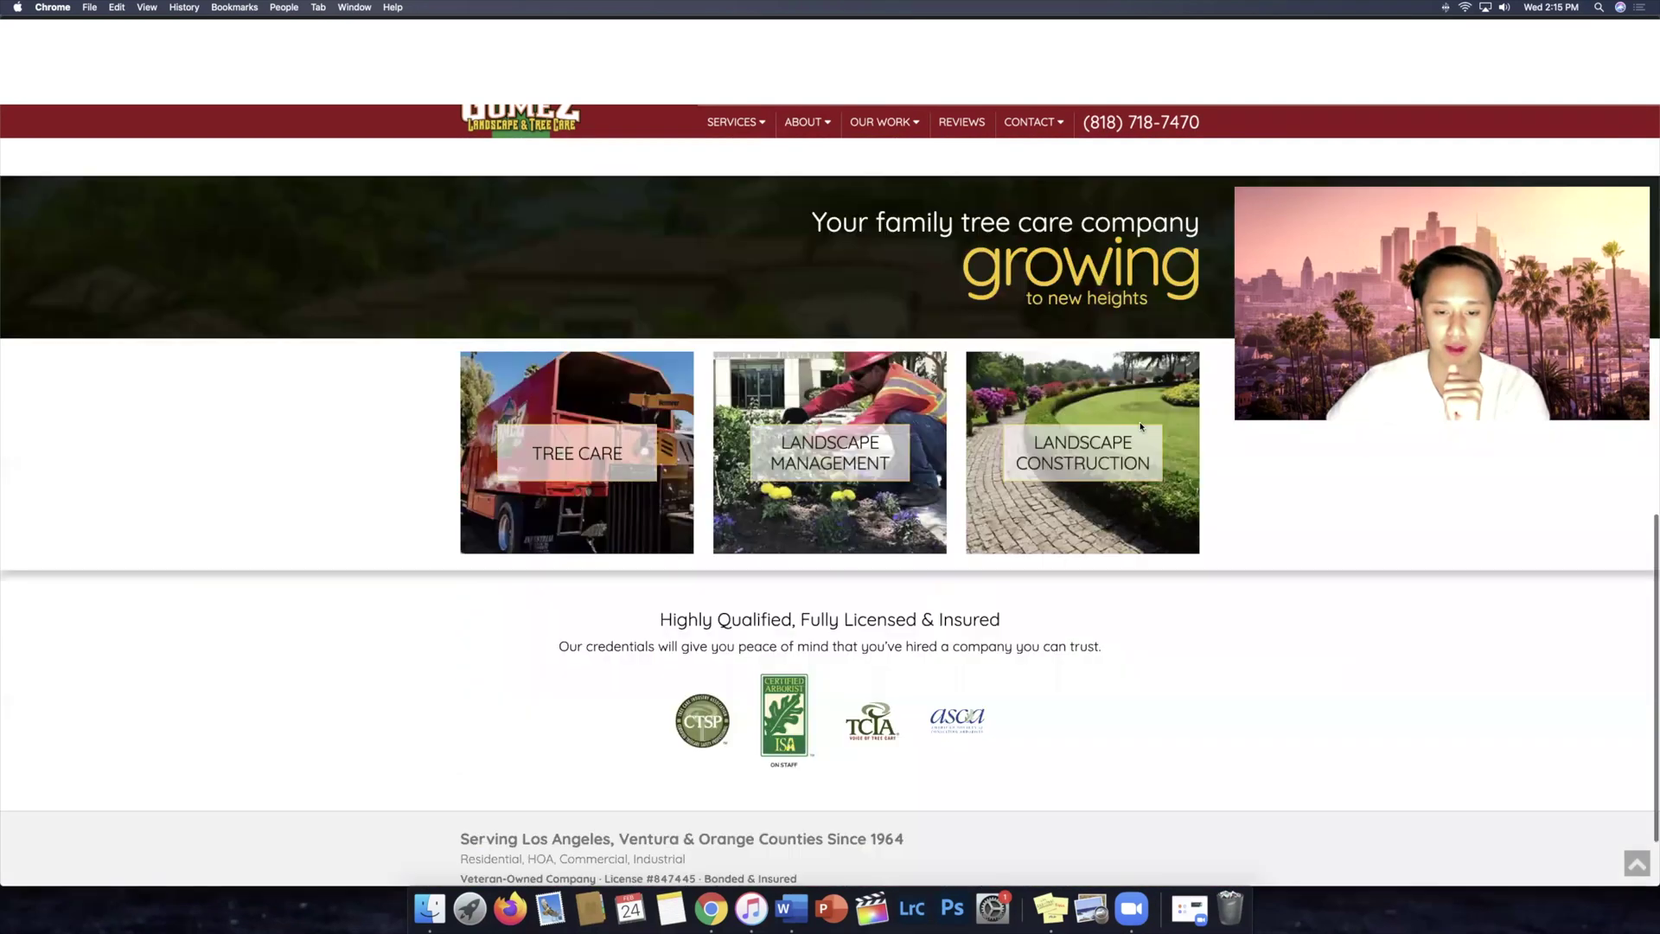
scroll(1035, 384, "up", 15)
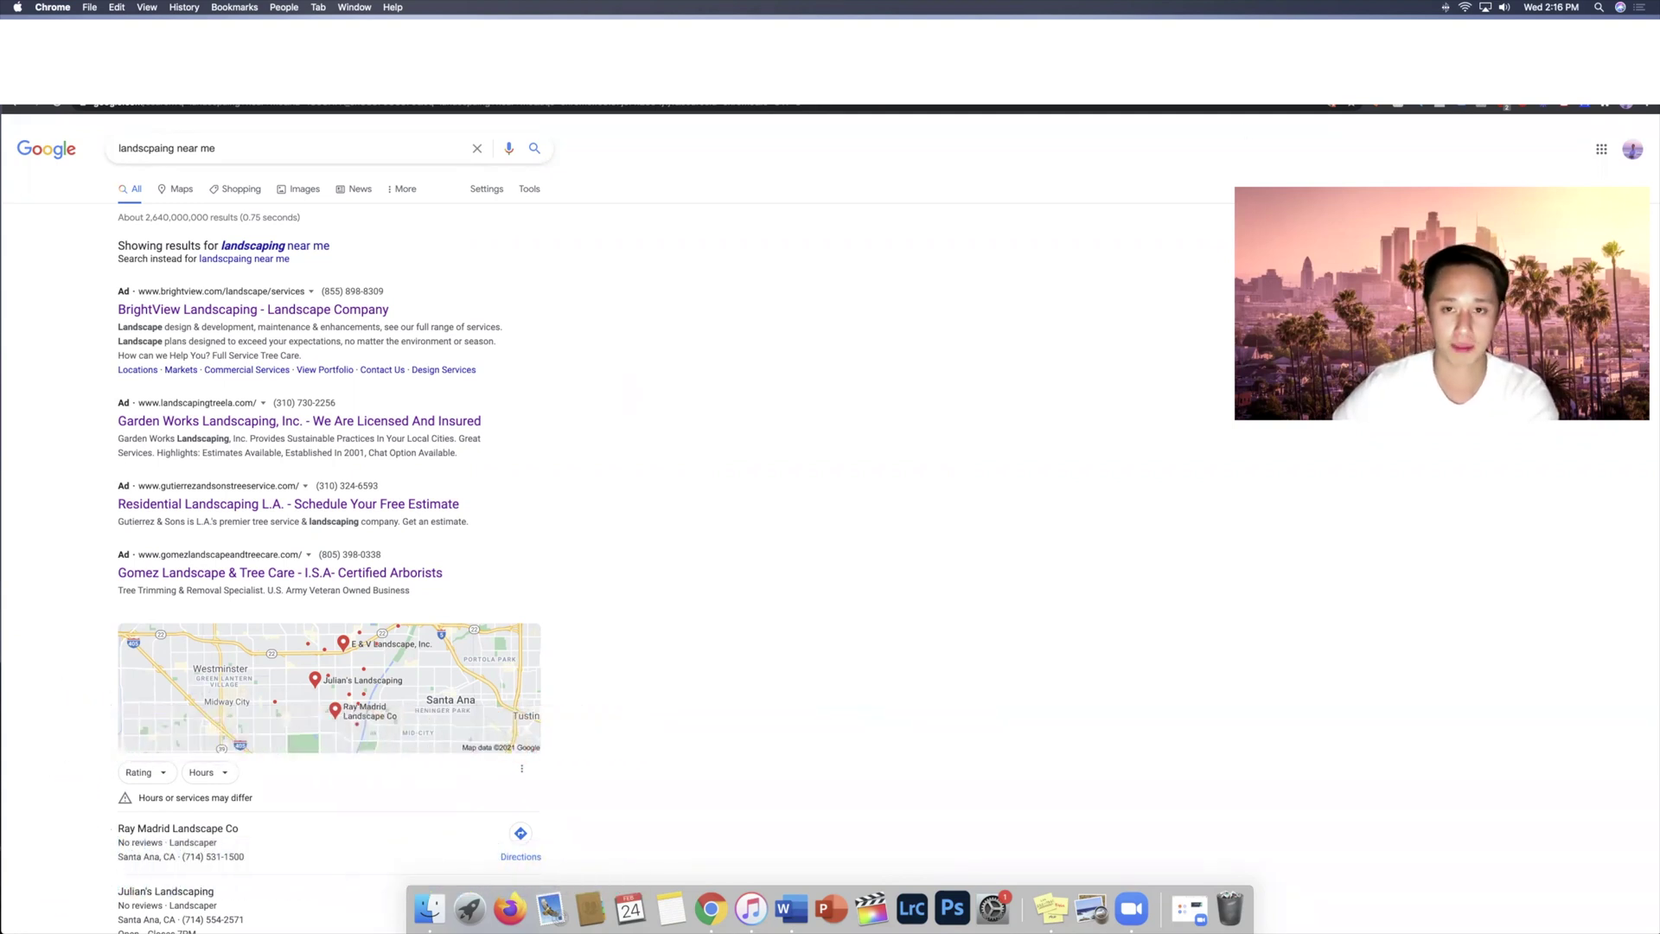
Step: Return to the "landscaping near me" results and review the ads, local listings and organic results
scroll(830, 519, "down", 2)
scroll(996, 285, "down", 15)
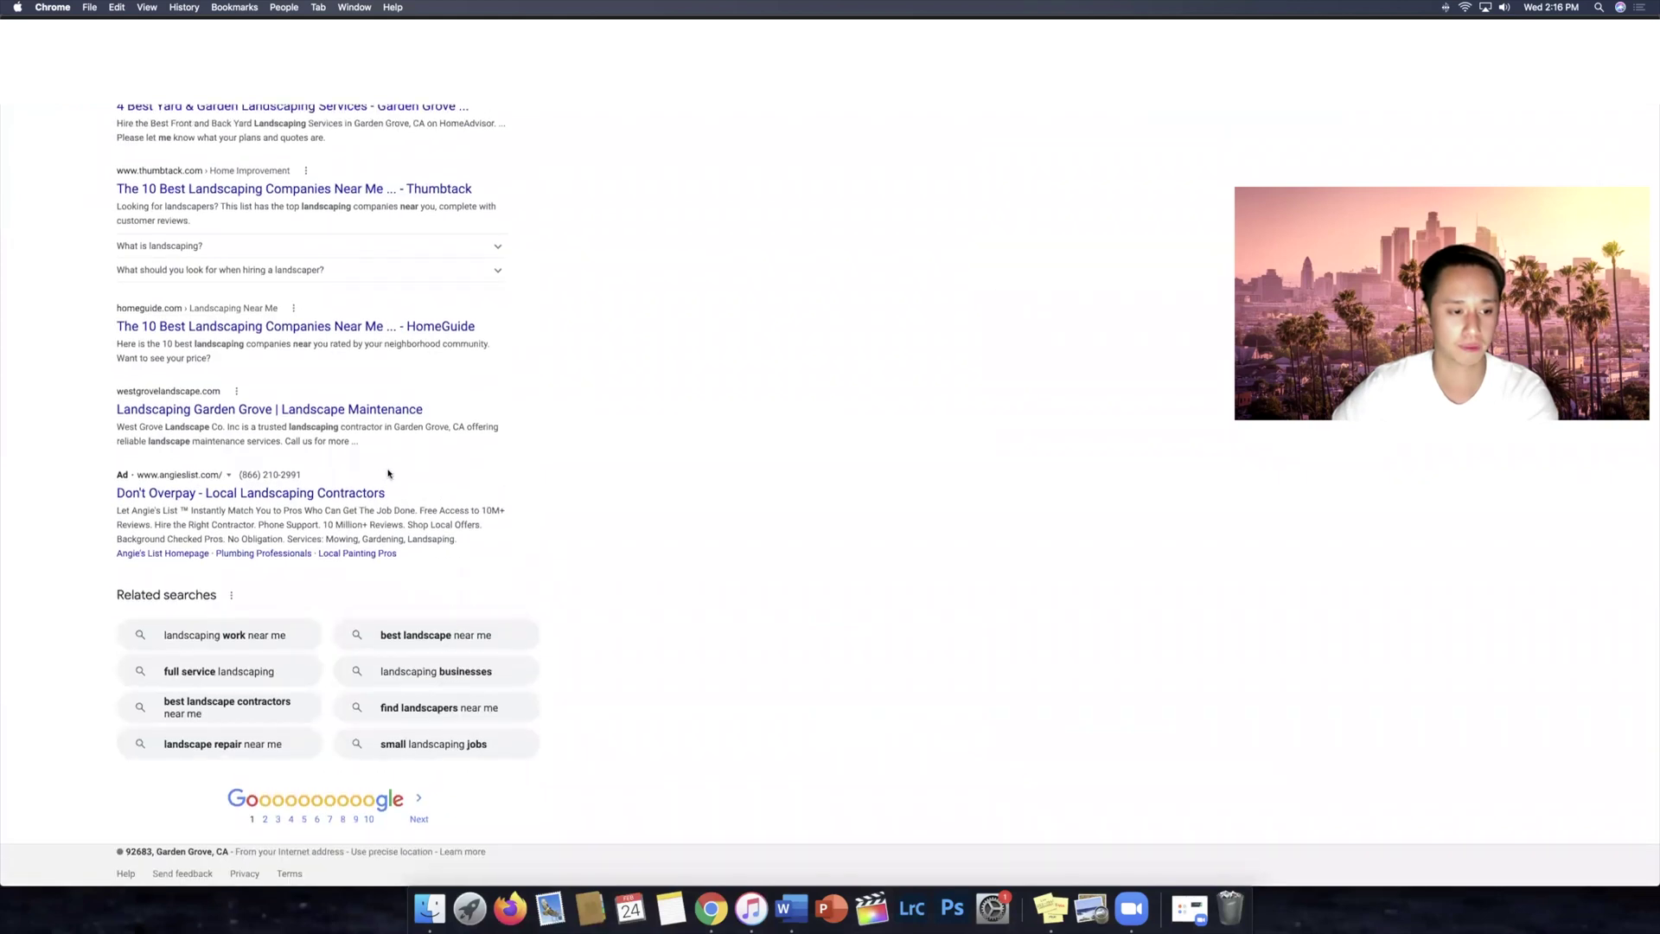
scroll(611, 494, "up", 1)
scroll(611, 497, "up", 10)
scroll(611, 497, "up", 10)
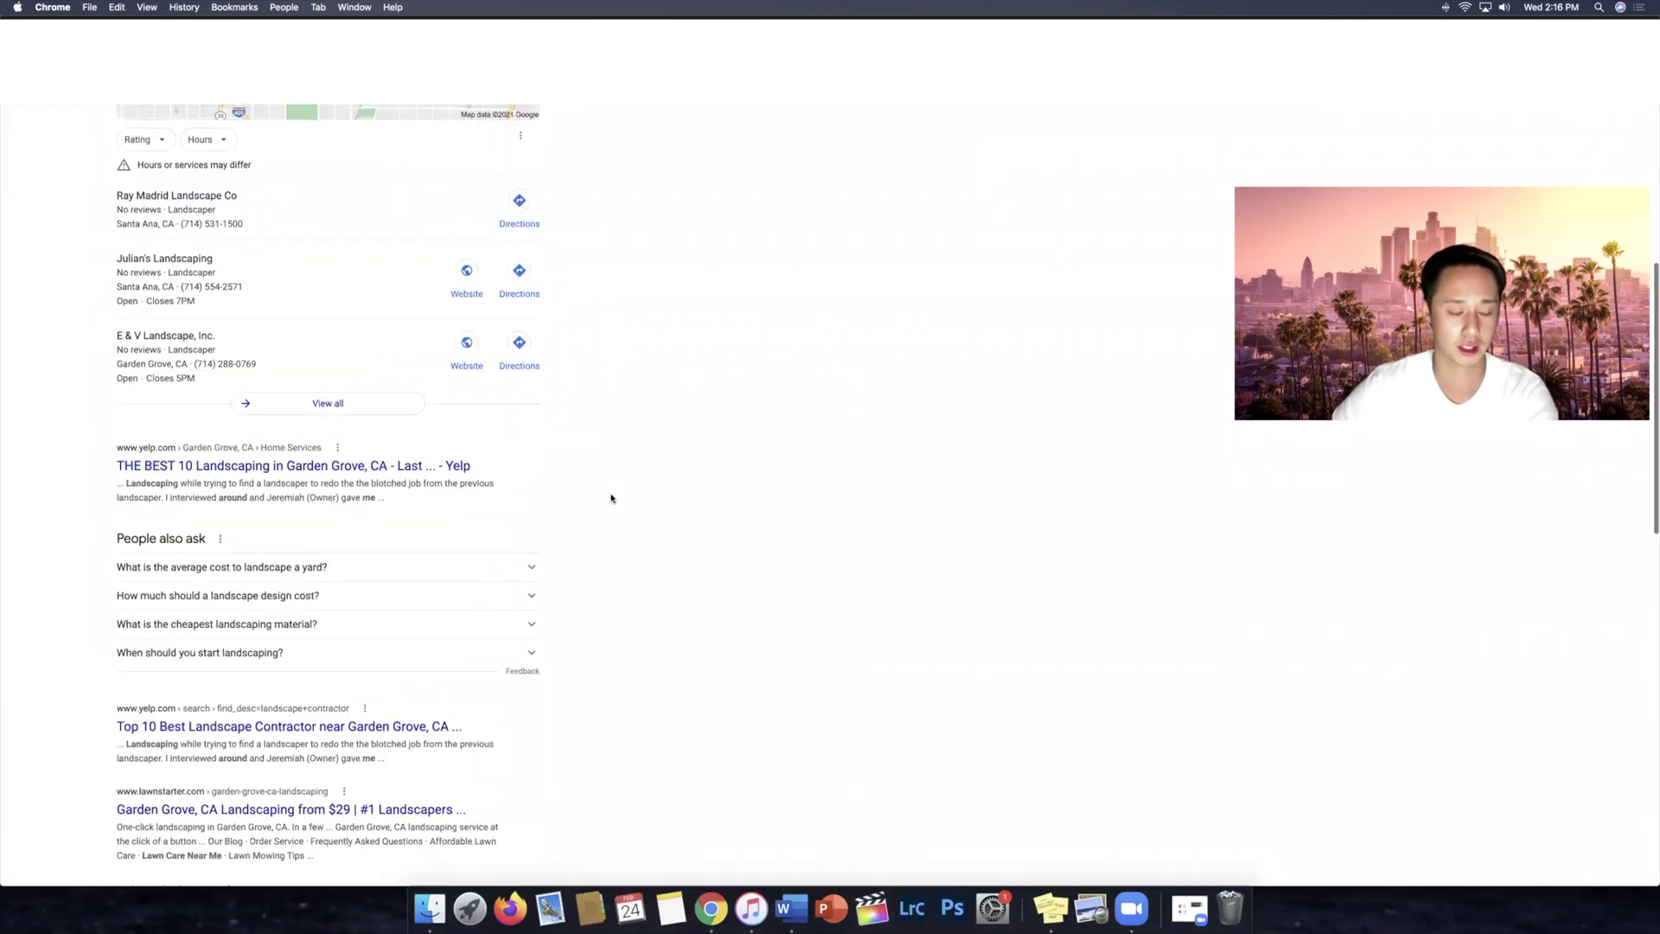
scroll(586, 313, "down", 6)
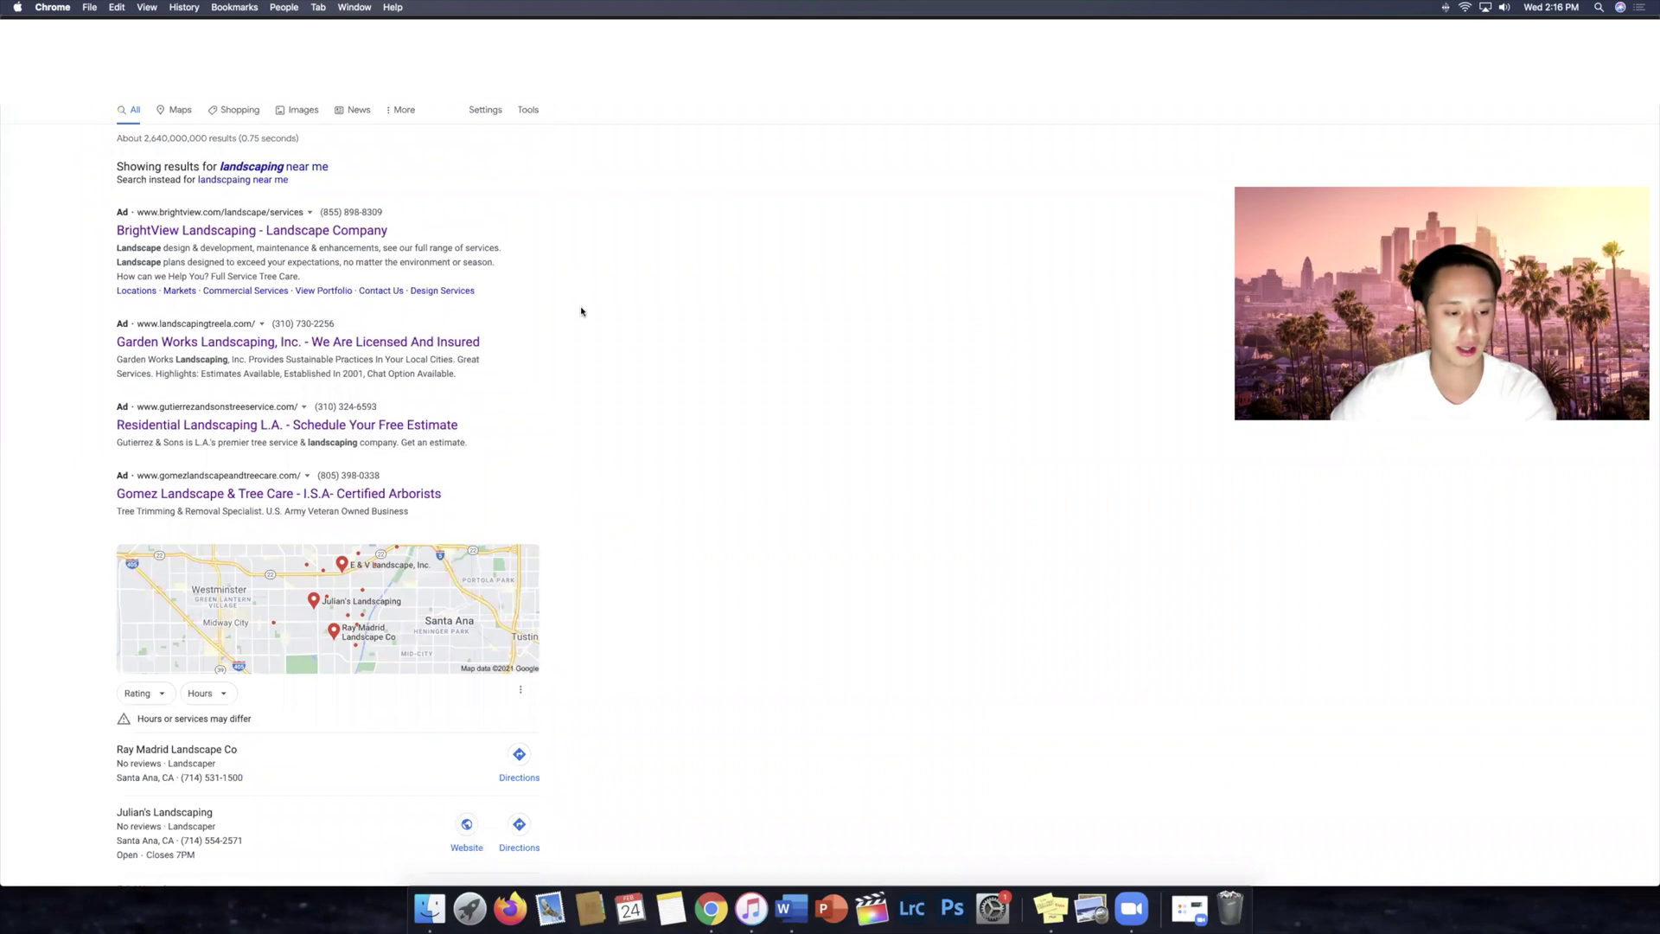
Step: Replace the query and search Google for "landscaping landing page"
scroll(586, 313, "up", 6)
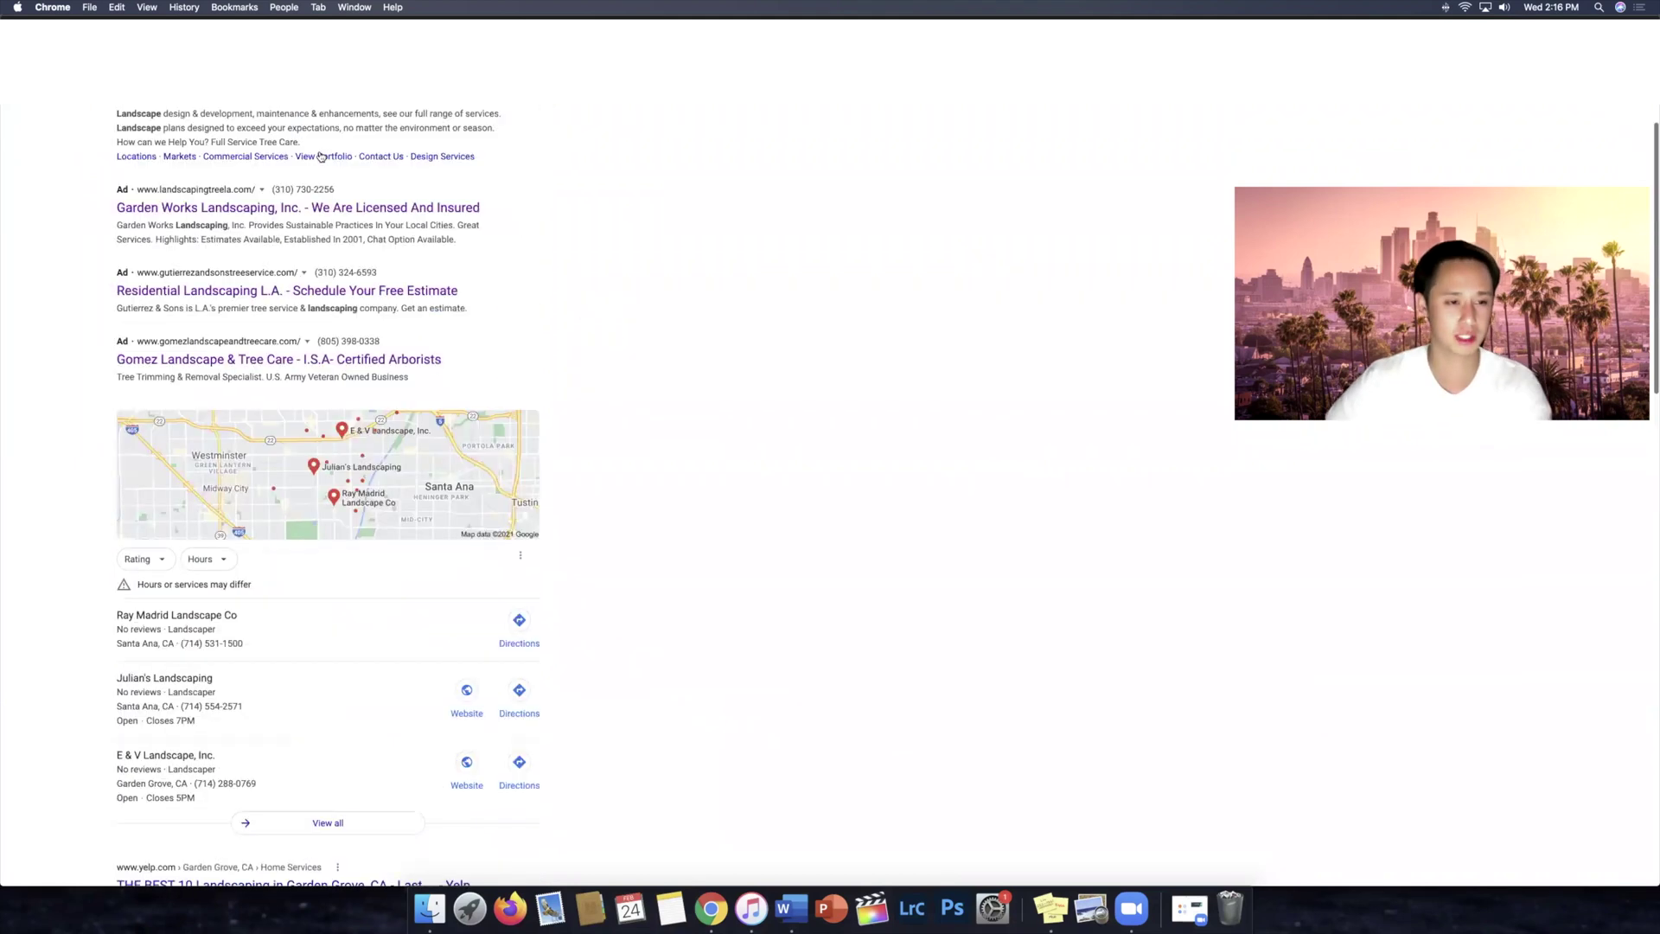
left_click(260, 100)
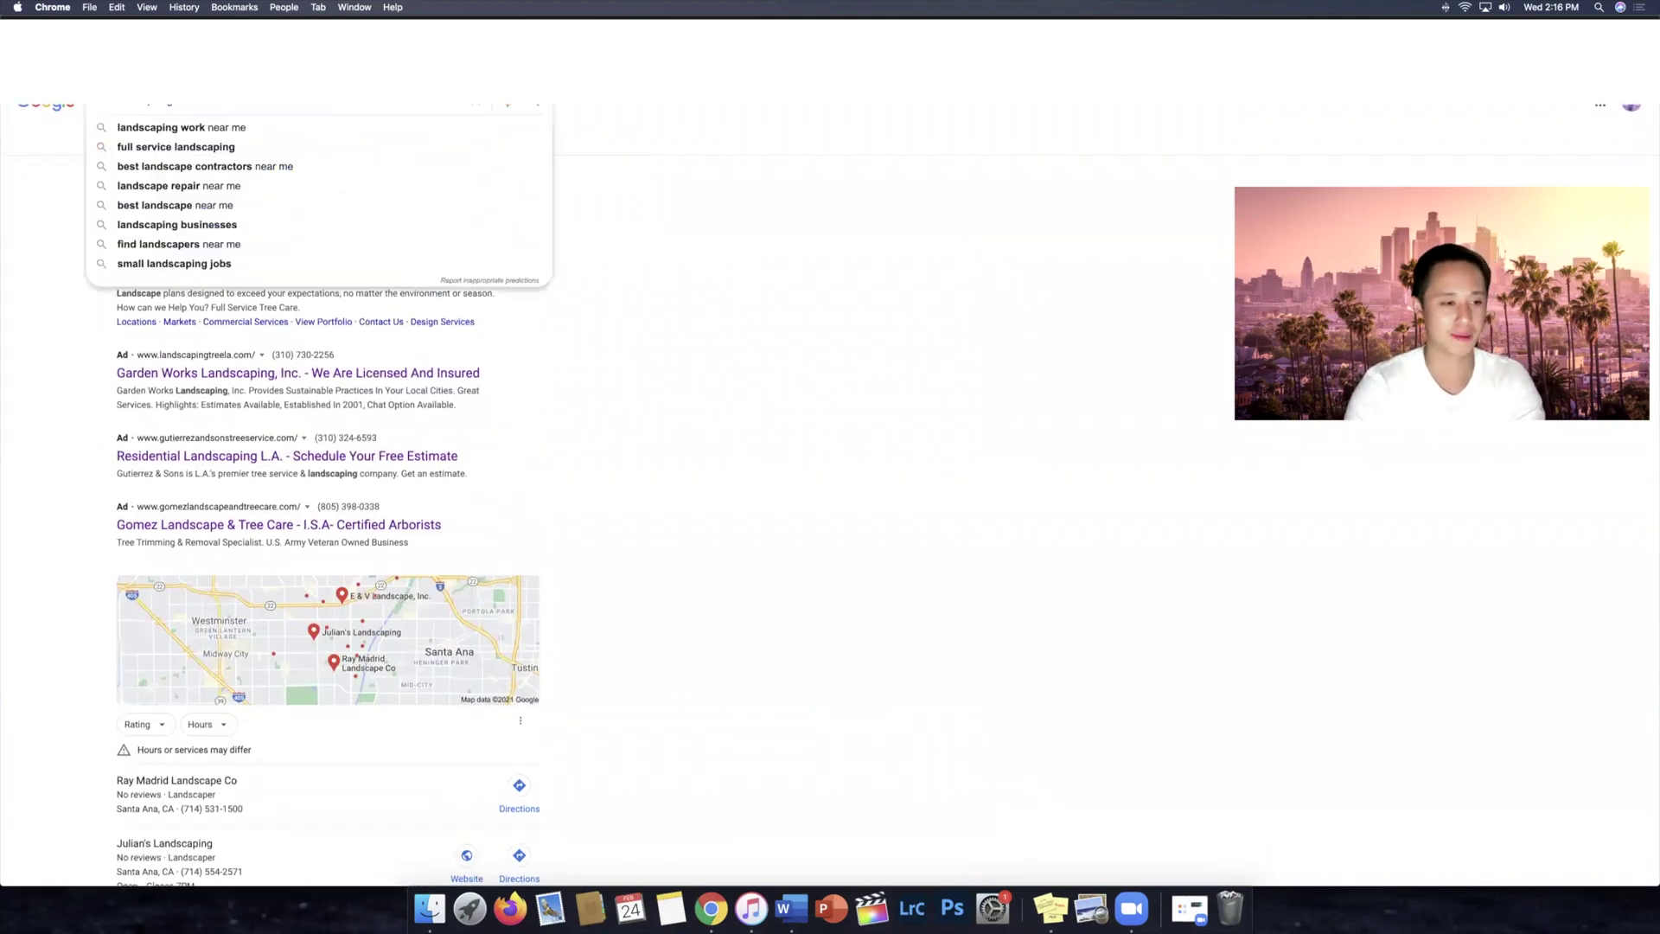
key("BackSpace")
key("BackSpace")
key("BackSpace")
key("BackSpace")
key("BackSpace")
key("BackSpace")
key("BackSpace")
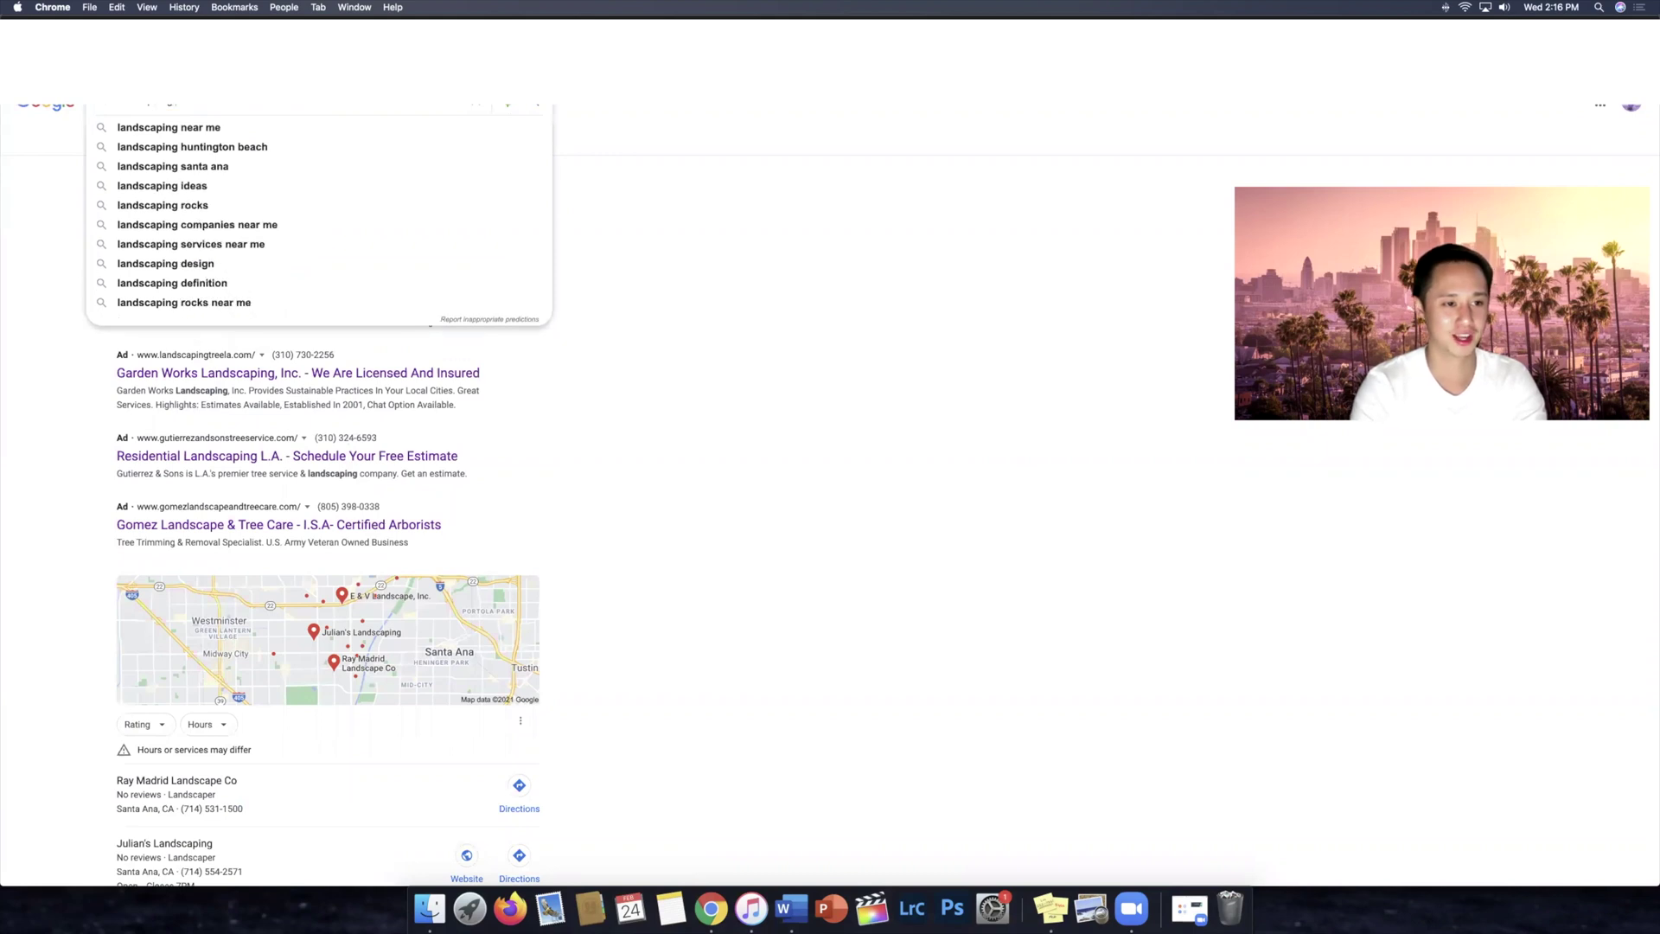
type("landing")
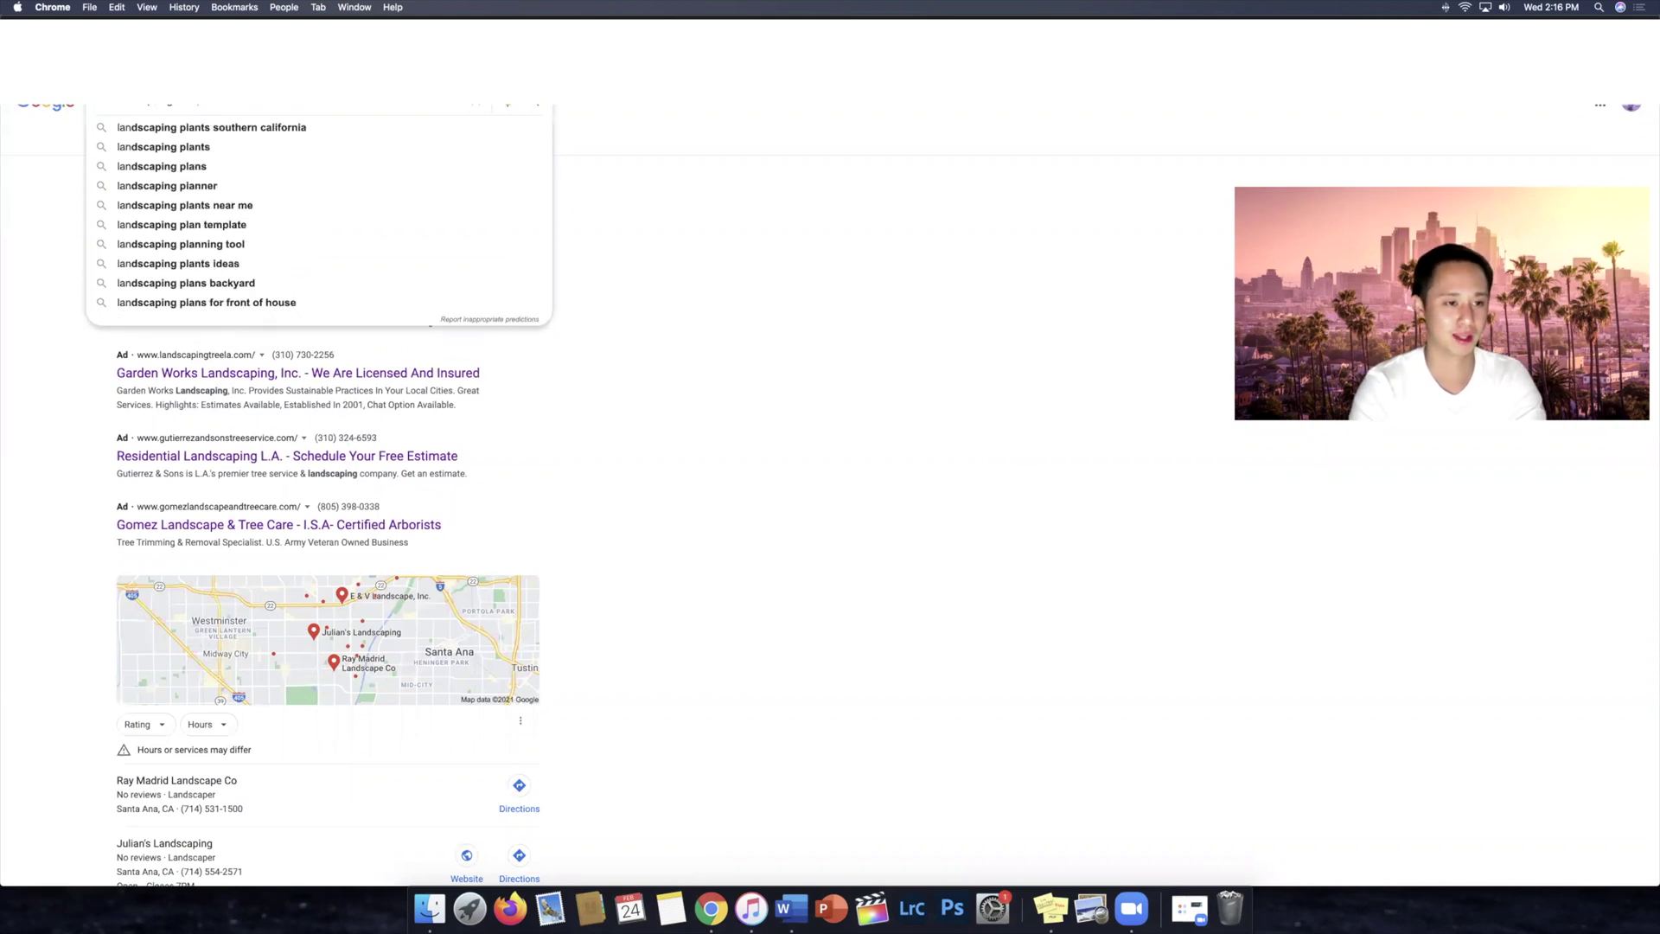
type(" page")
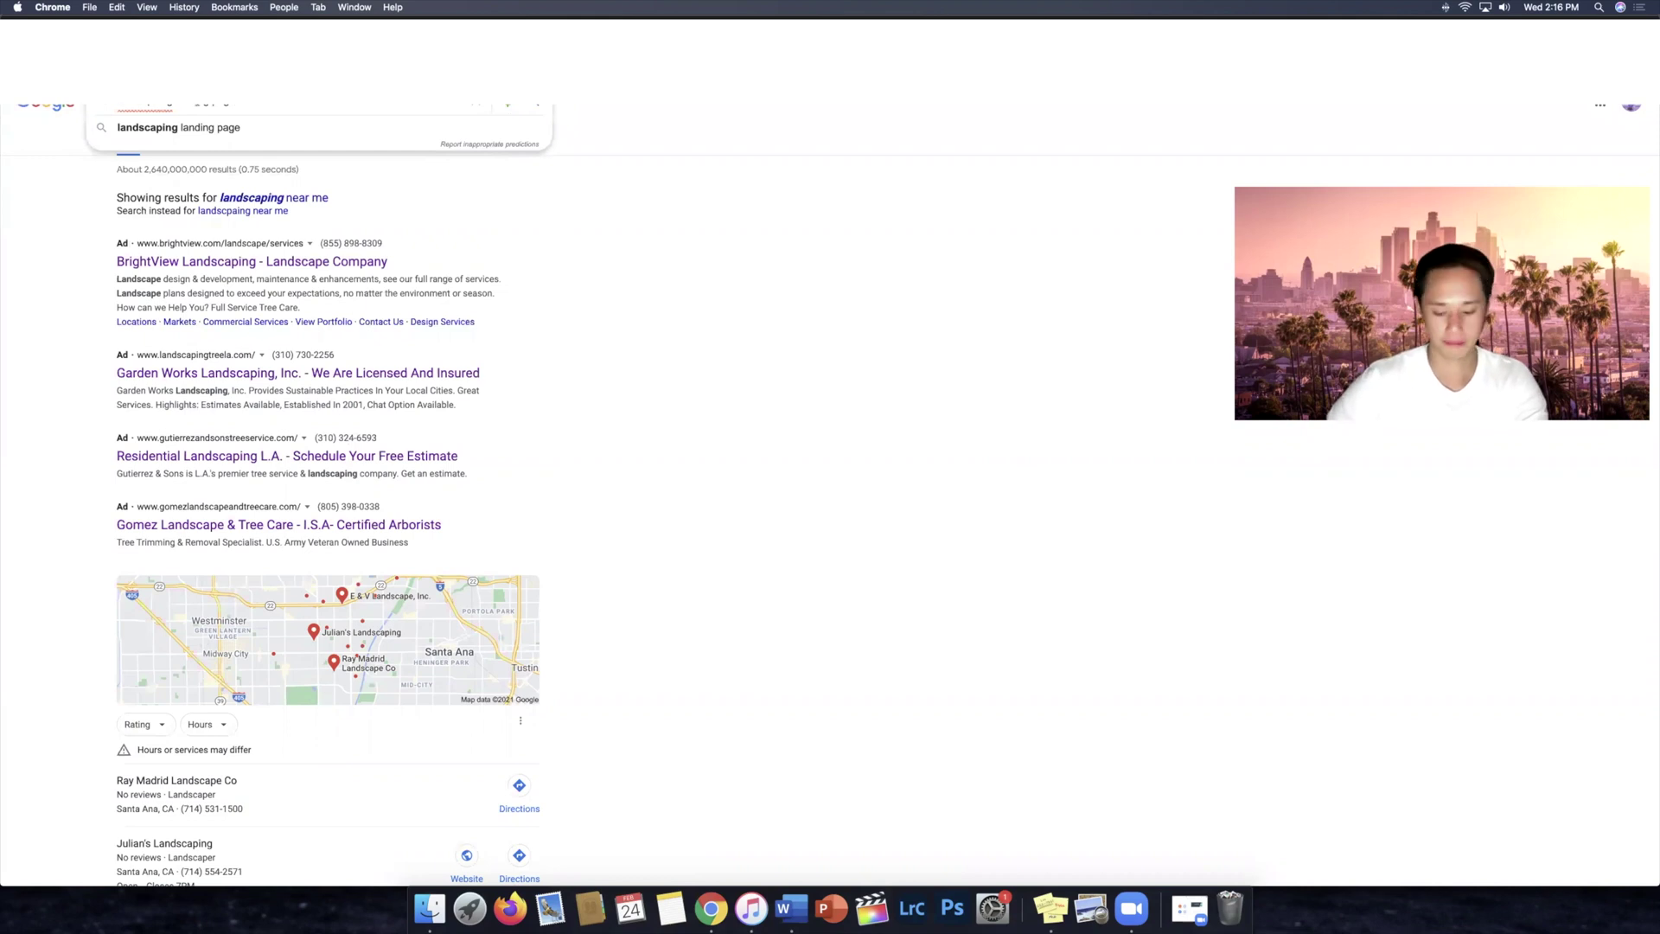
key("Return")
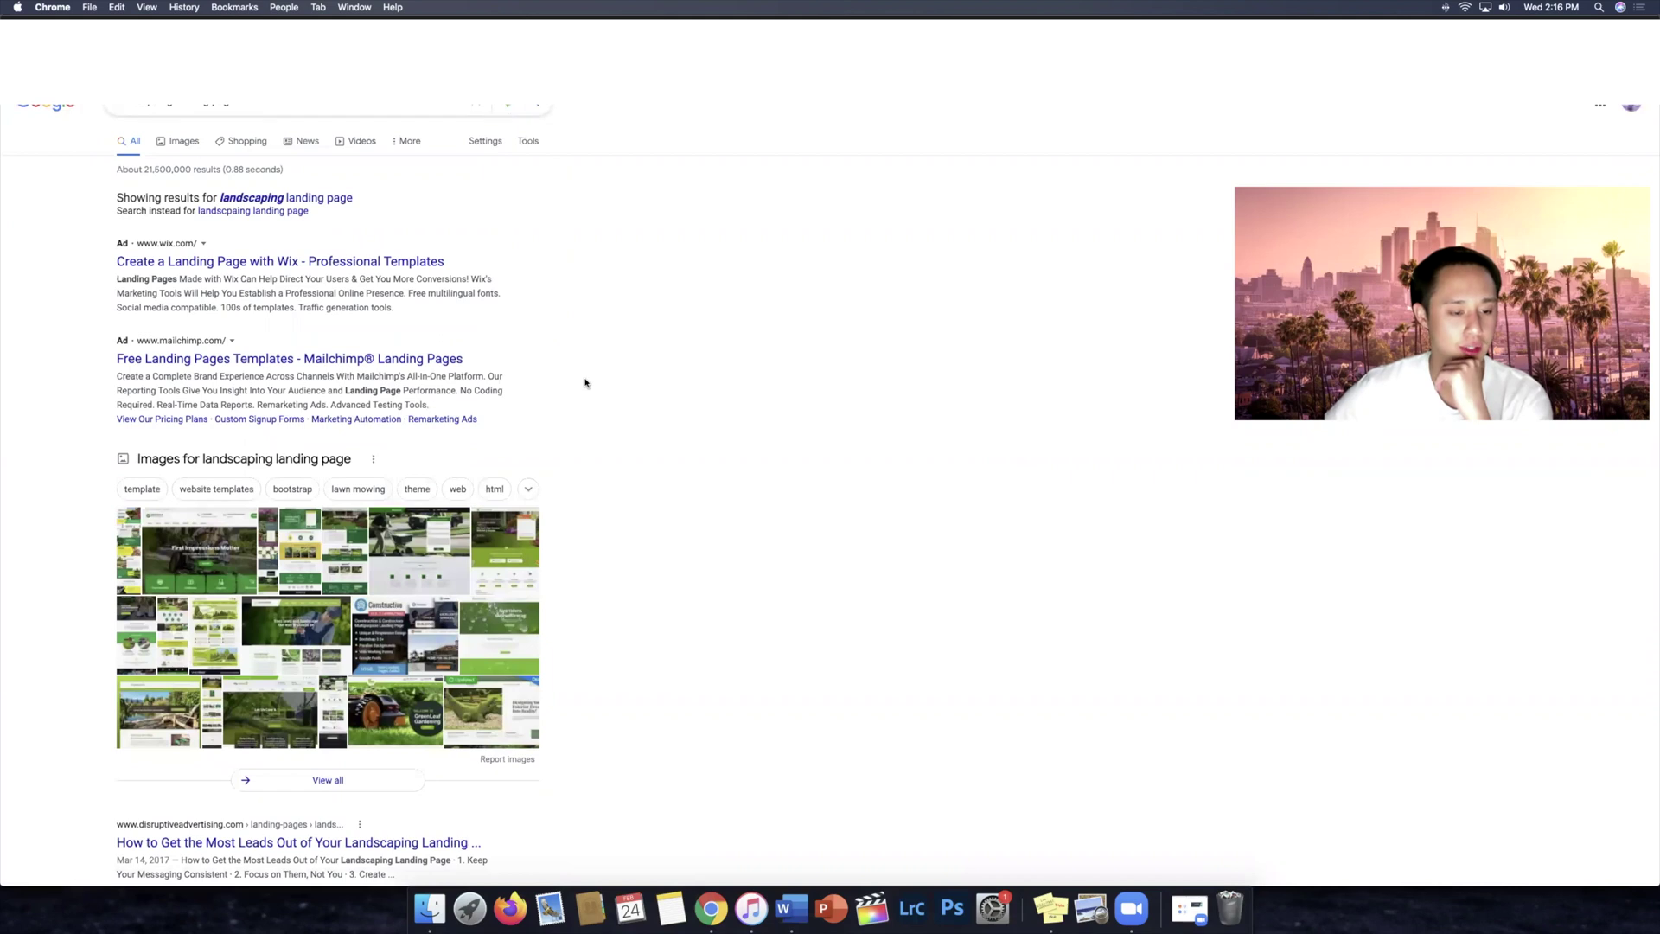
Step: Review the "landscaping landing page" results, including the Disruptive Advertising article listing, and switch to the image results
scroll(585, 383, "down", 3)
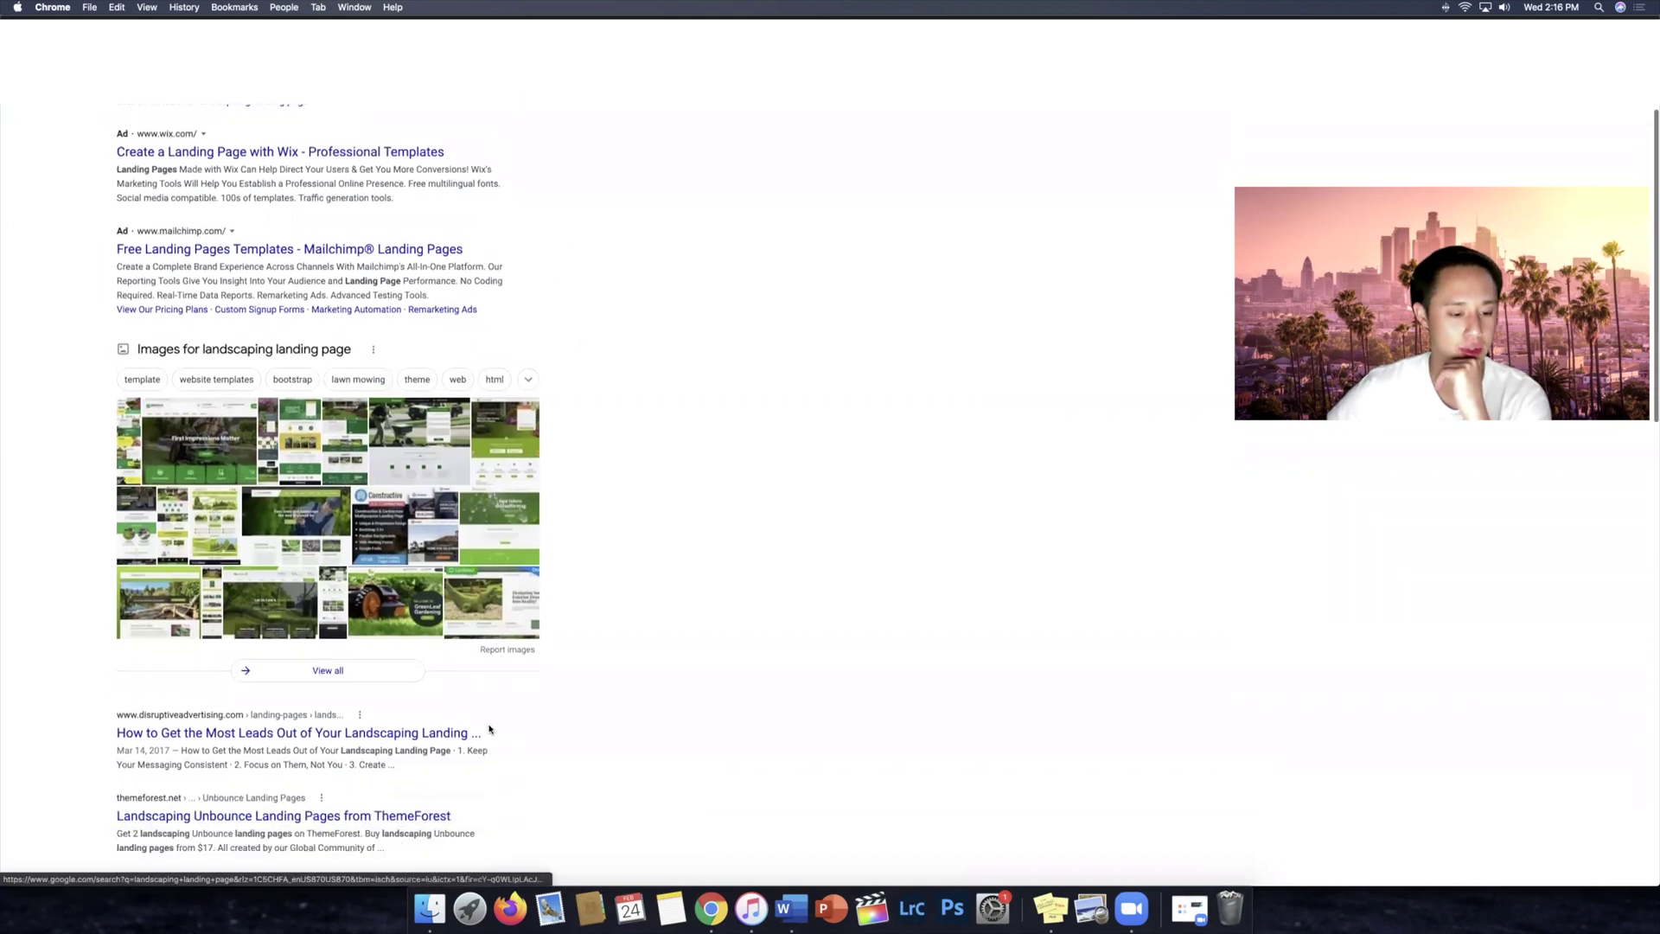
scroll(470, 730, "up", 3)
scroll(435, 700, "down", 4)
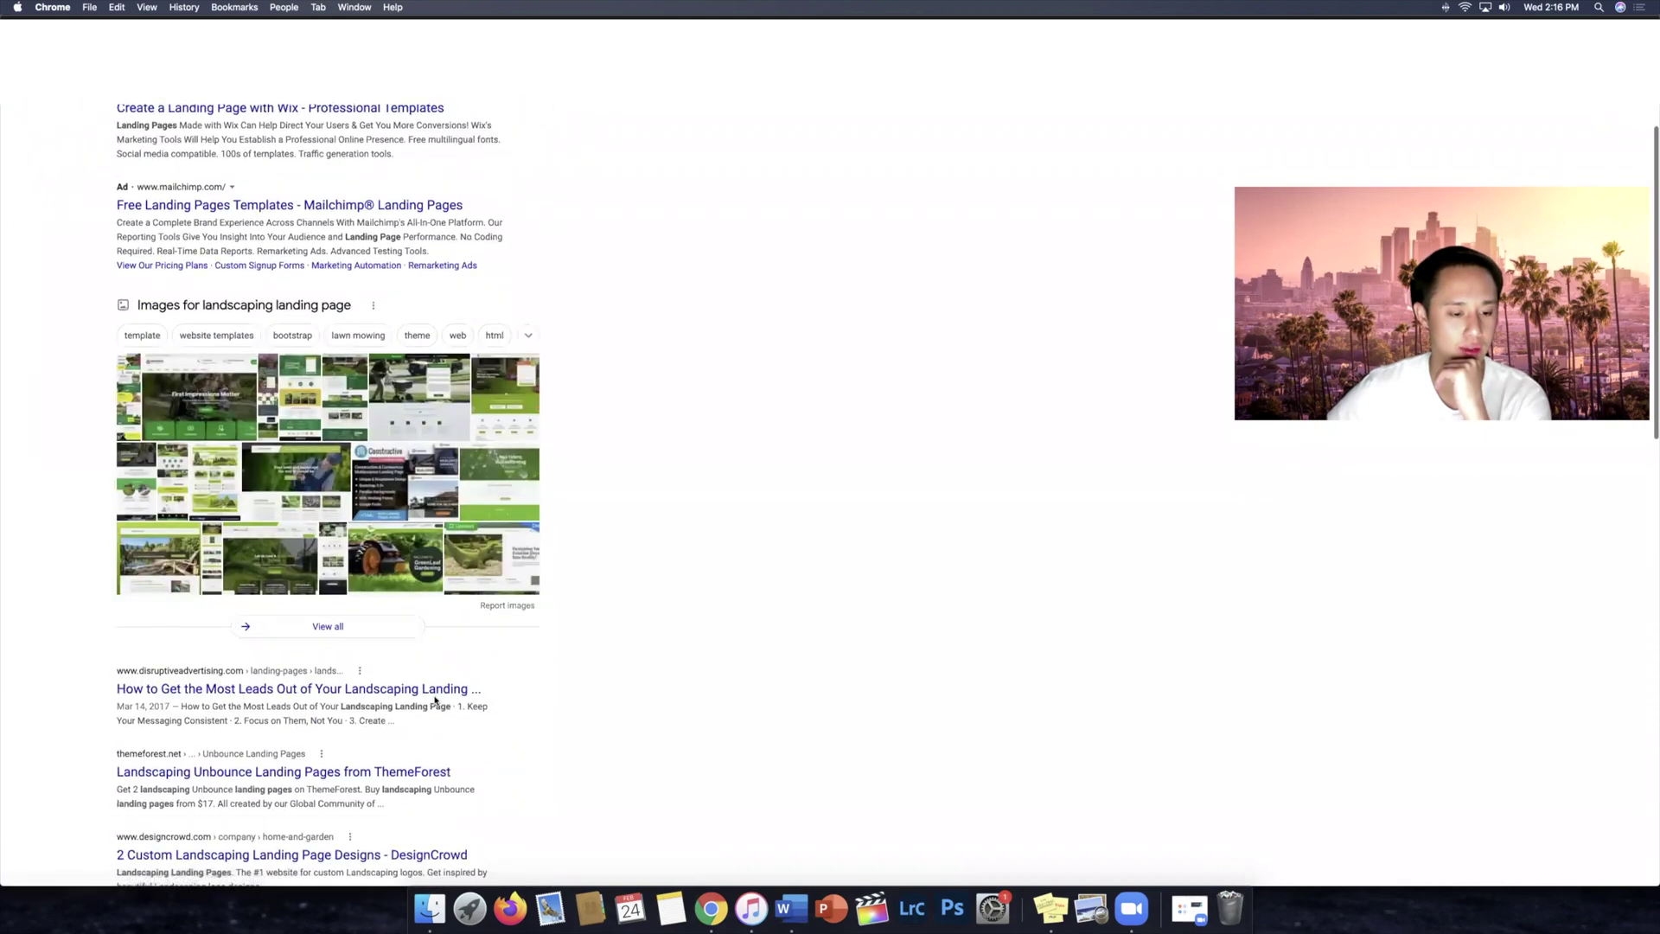
left_click_drag(115, 667, 484, 692)
scroll(180, 153, "up", 4)
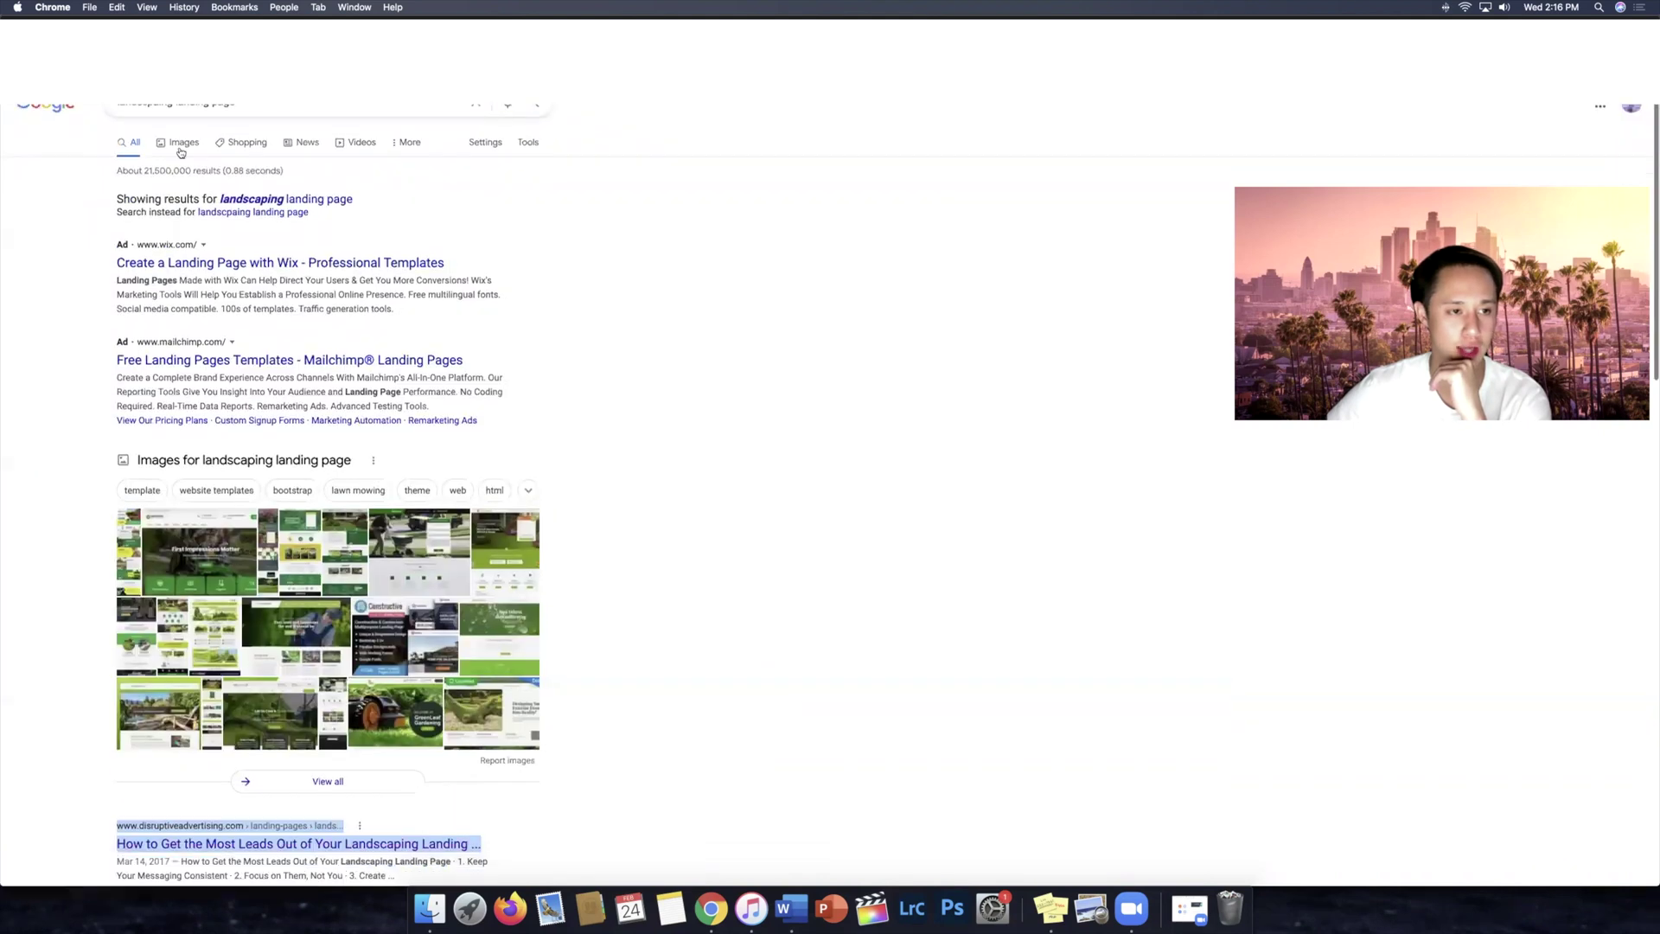
left_click(181, 153)
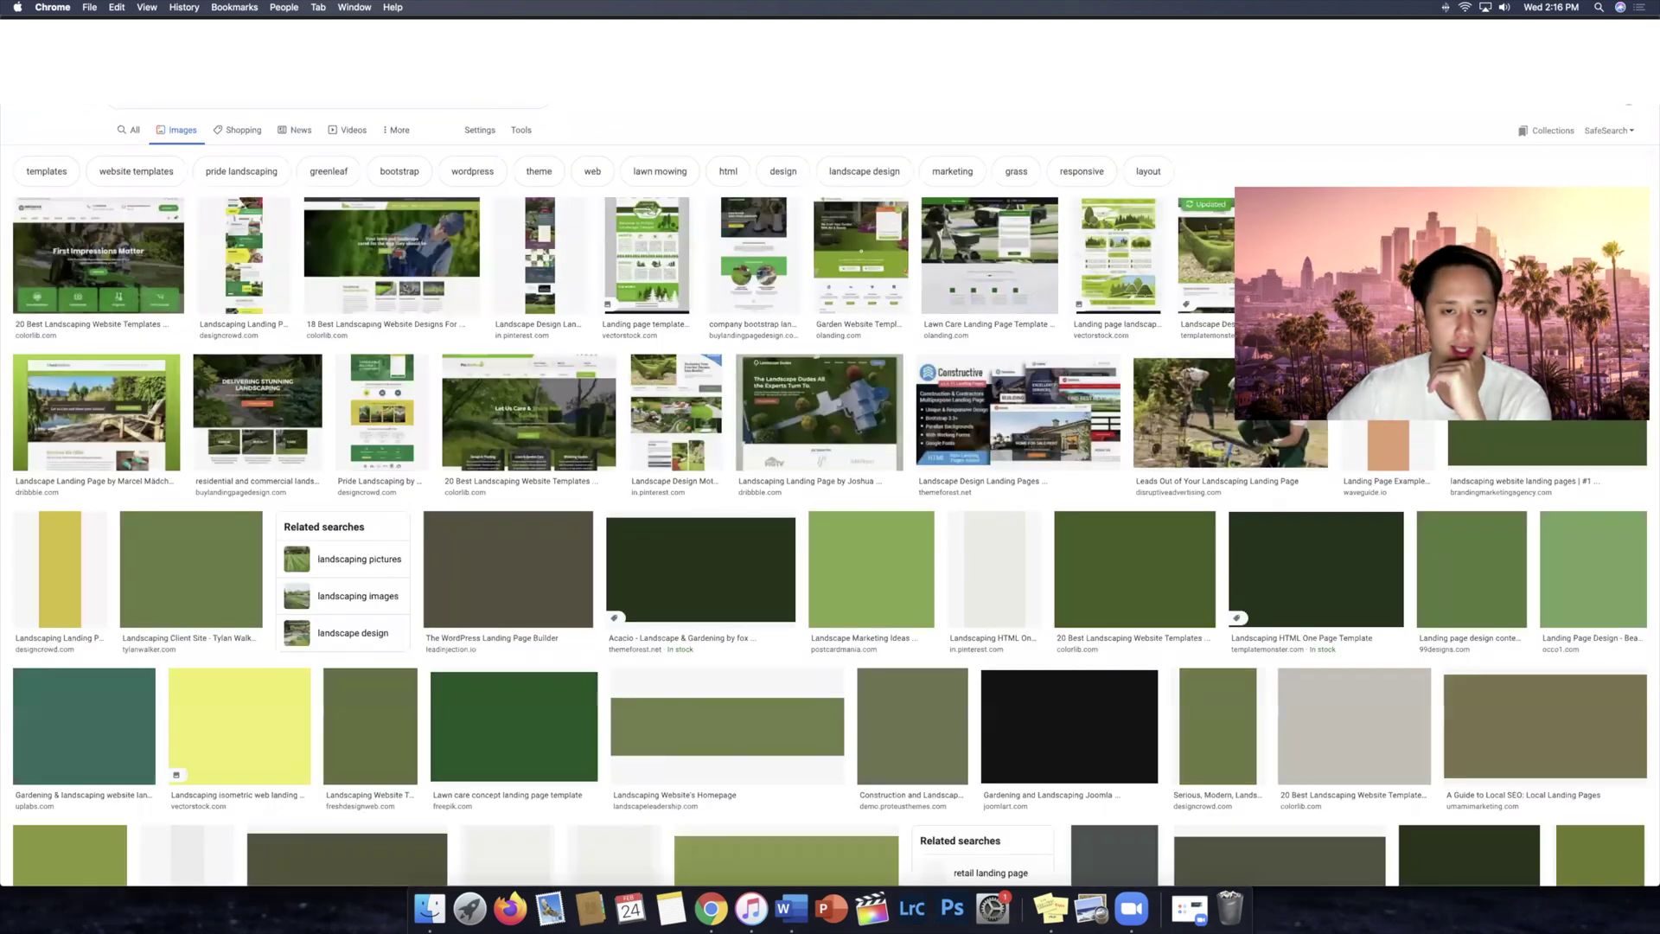
Step: Skim the Disruptive Advertising article on getting more leads from a landscaping landing page, and return to the image results
left_click(1211, 481)
scroll(962, 389, "down", 20)
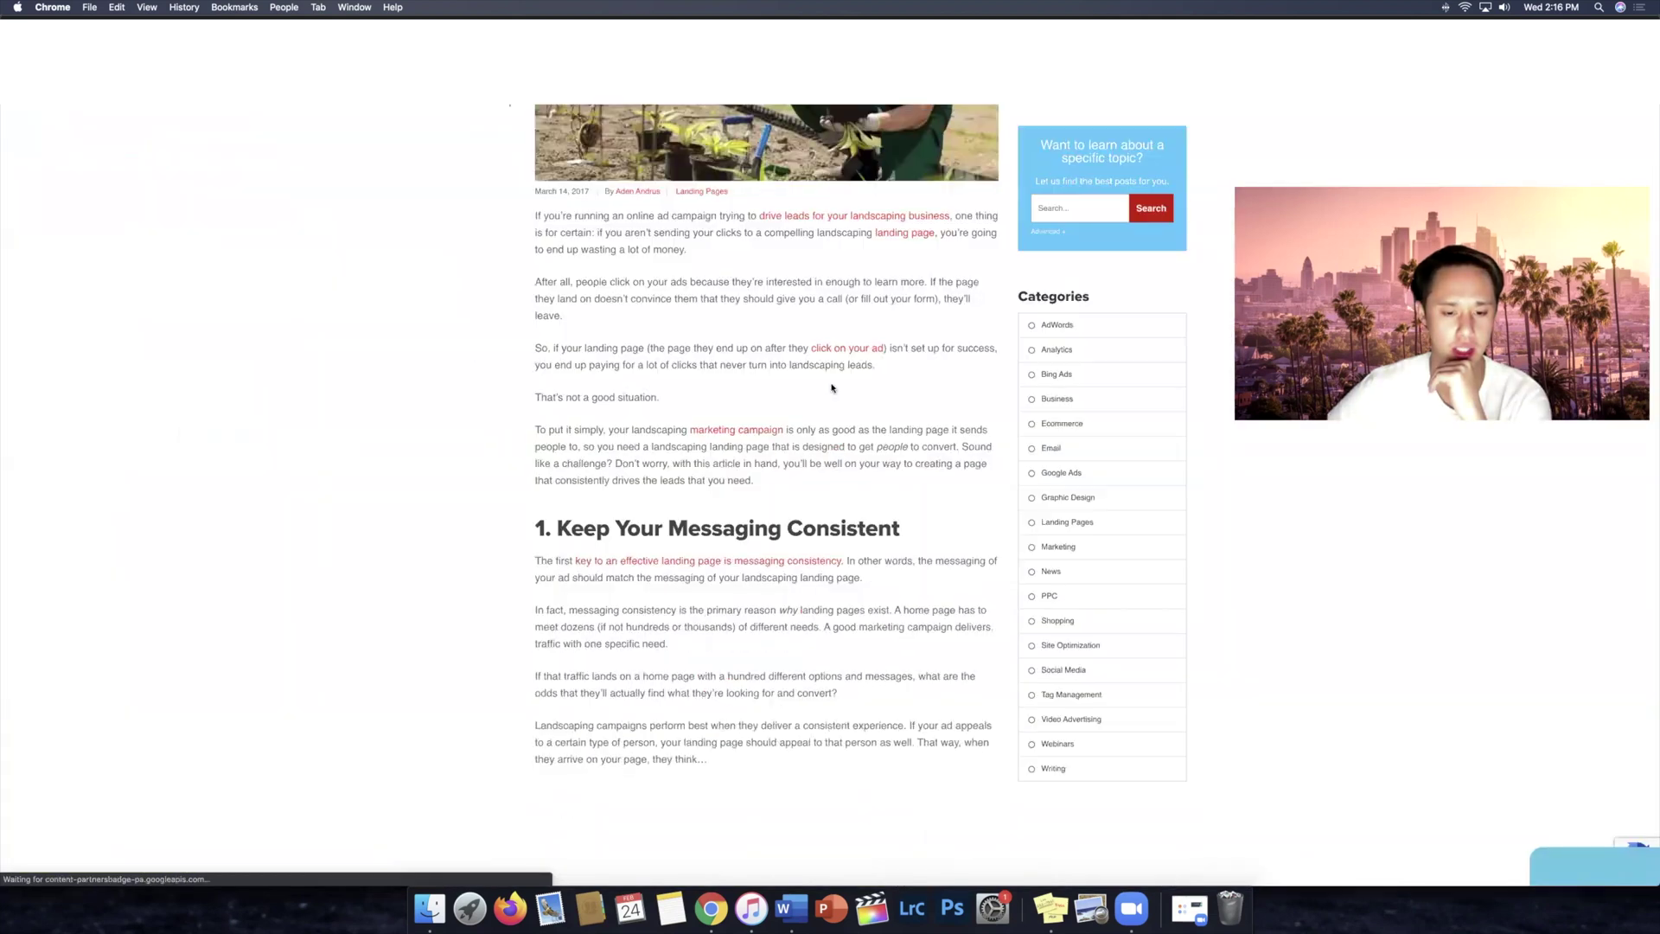
scroll(850, 389, "up", 15)
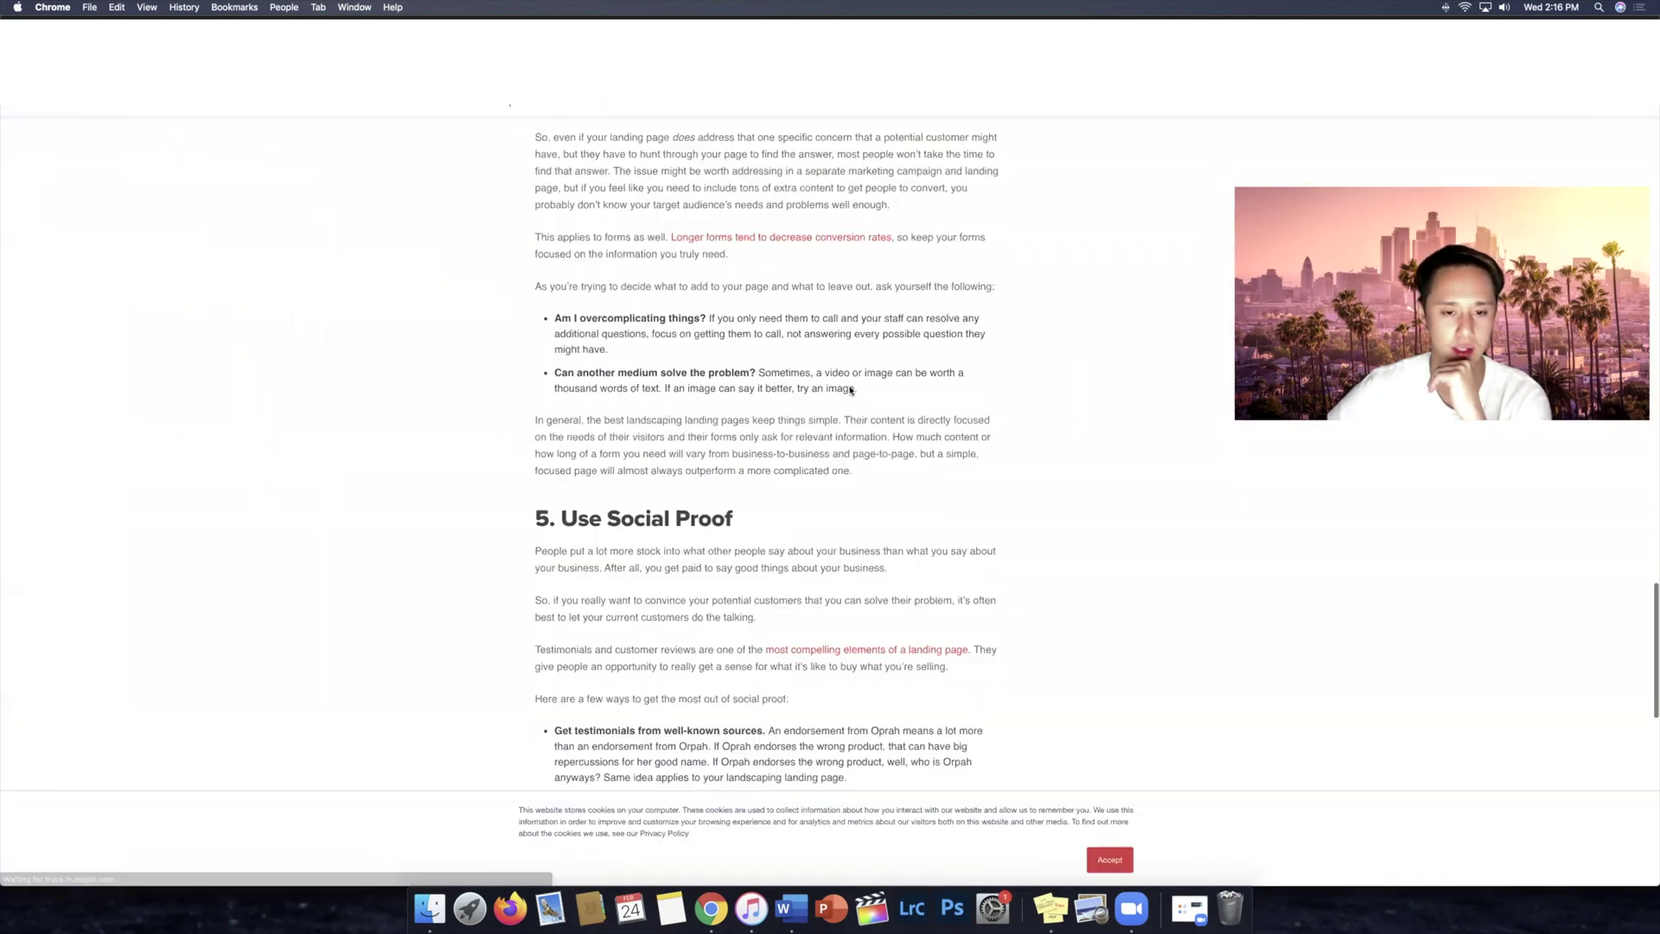
scroll(850, 390, "down", 4)
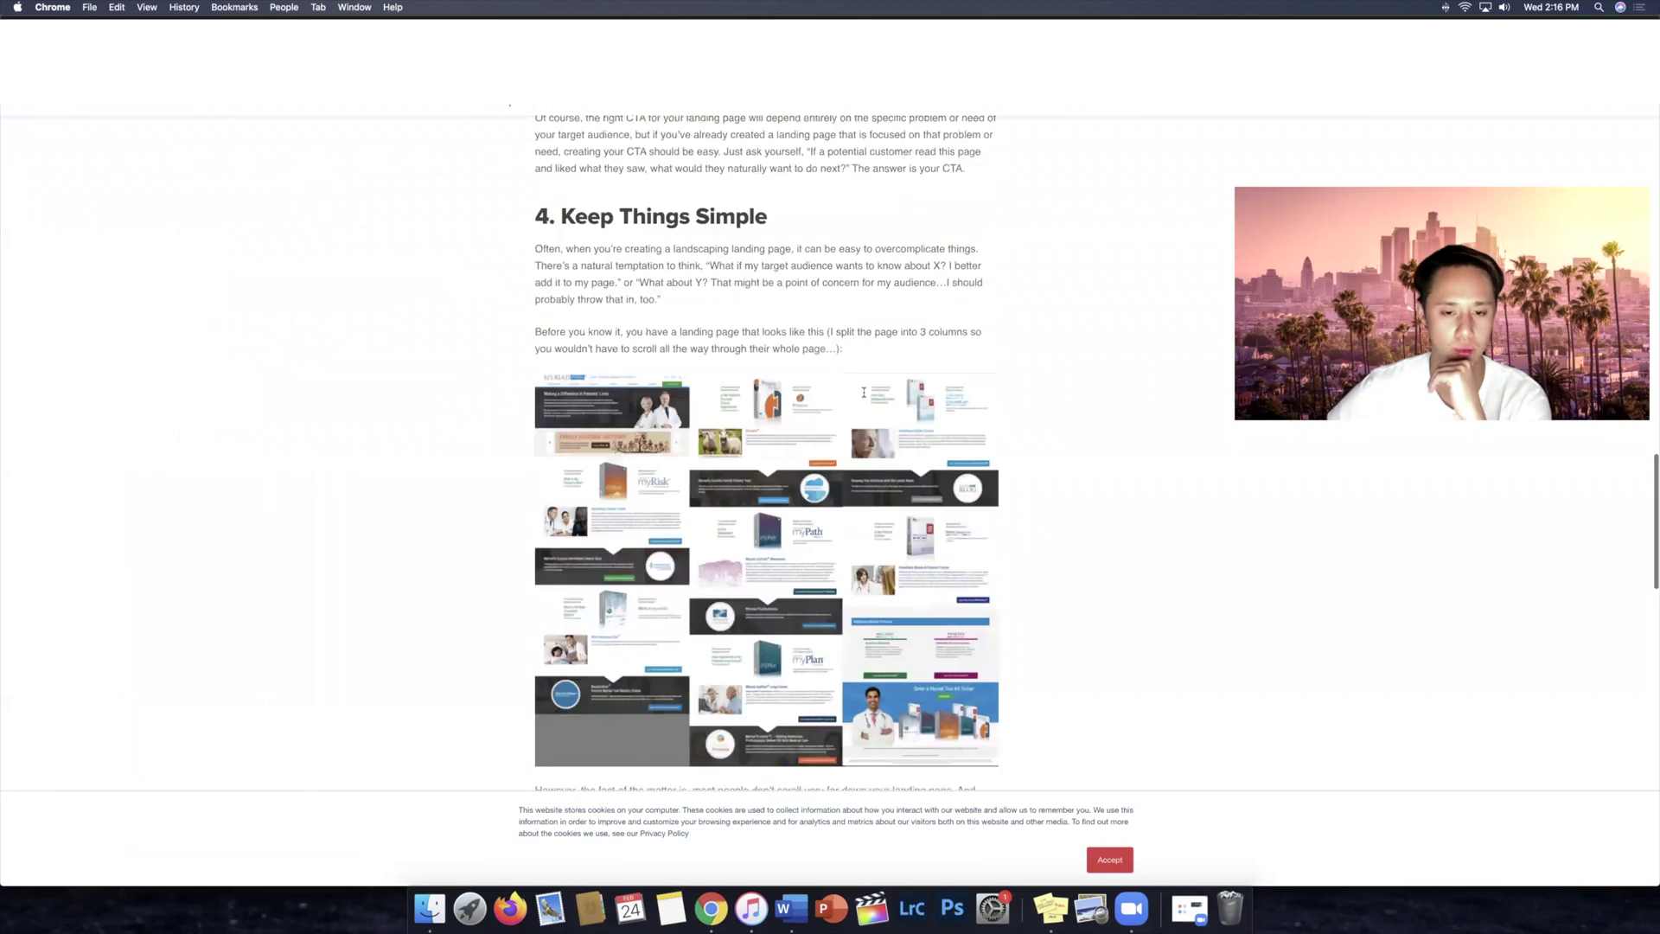
scroll(851, 390, "up", 20)
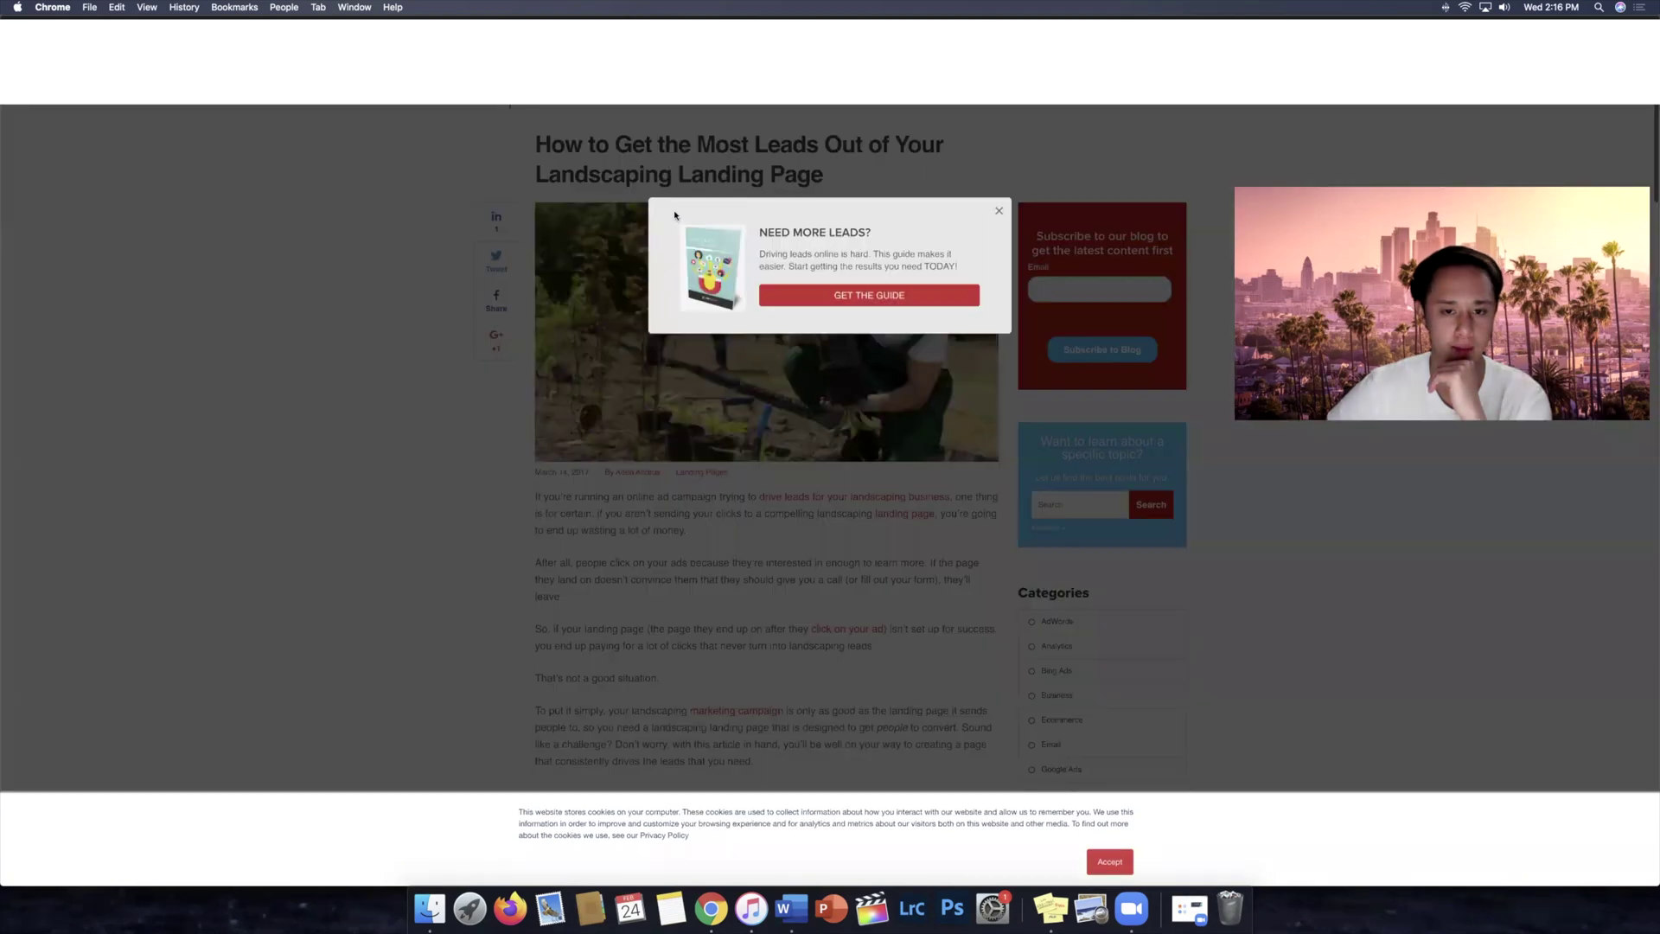
key("super+bracketleft")
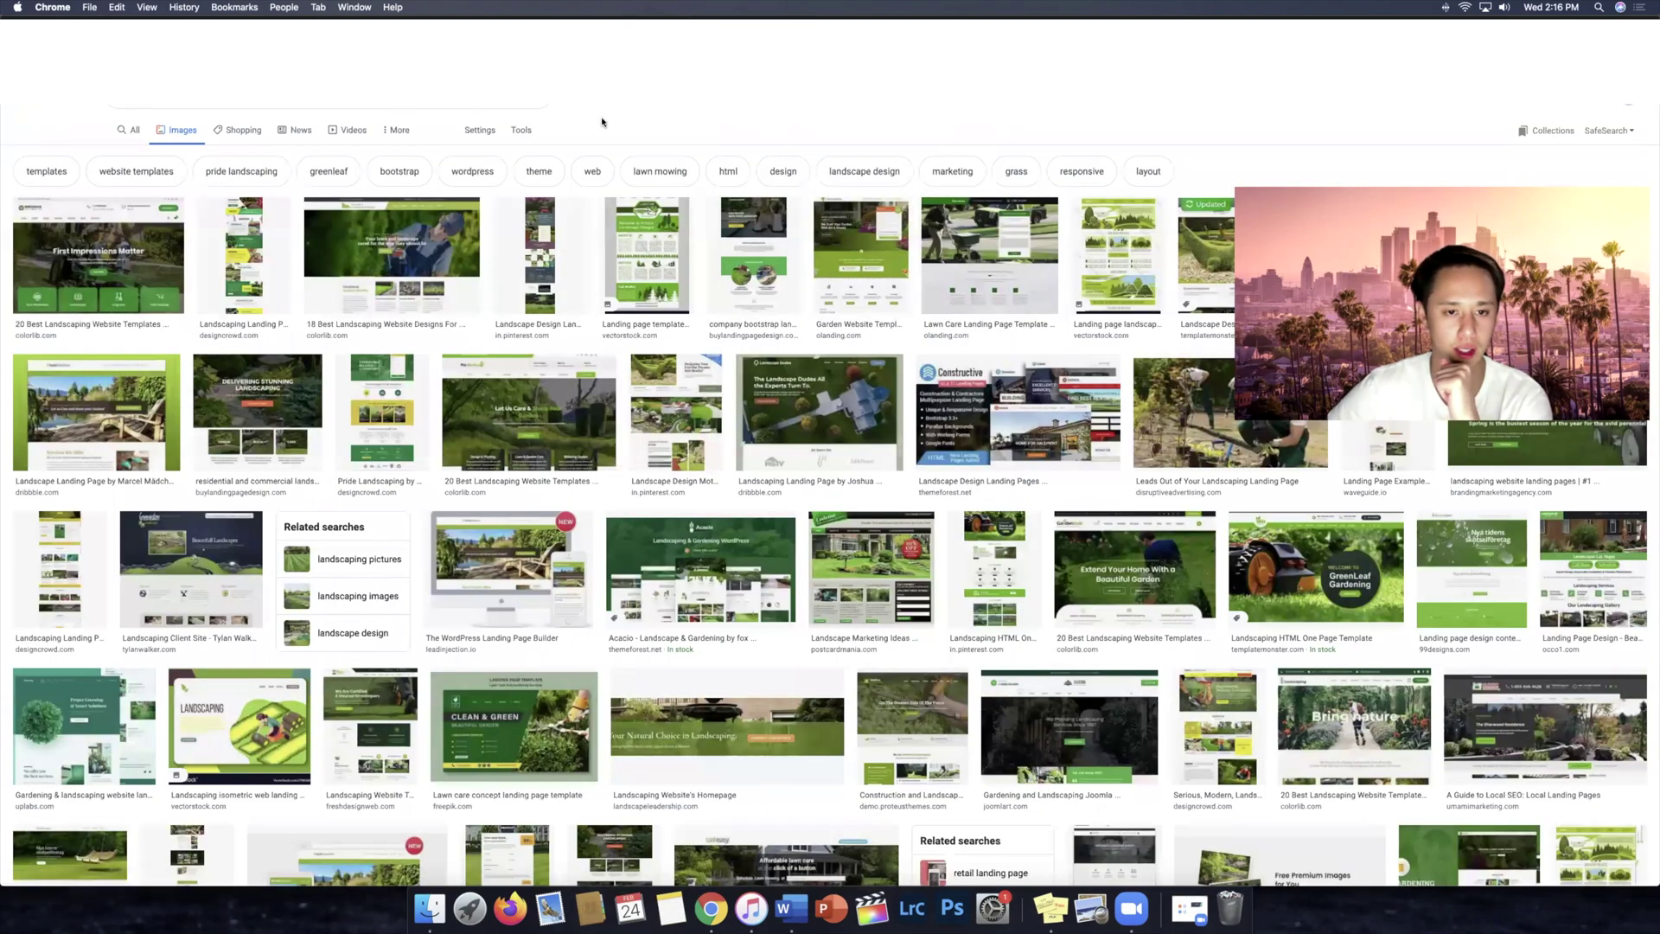
Step: Preview example landing page designs from the image results, including the Pinterest landscape design, the oLanding garden template and a related DesignCrowd layout
left_click(555, 229)
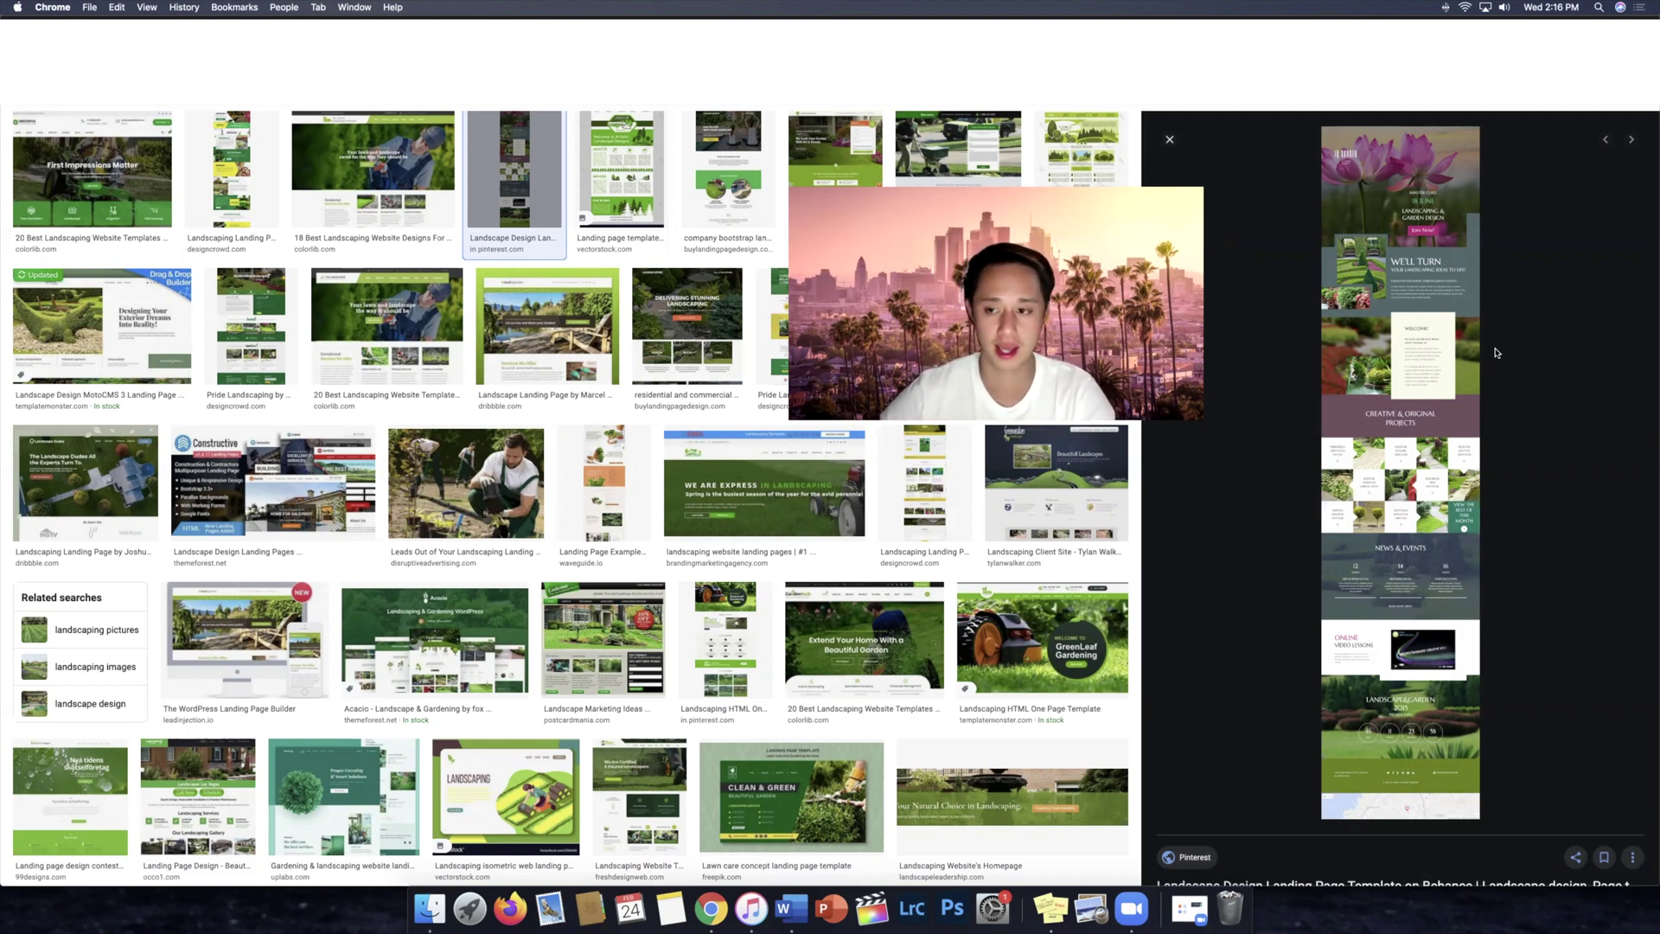
left_click(844, 182)
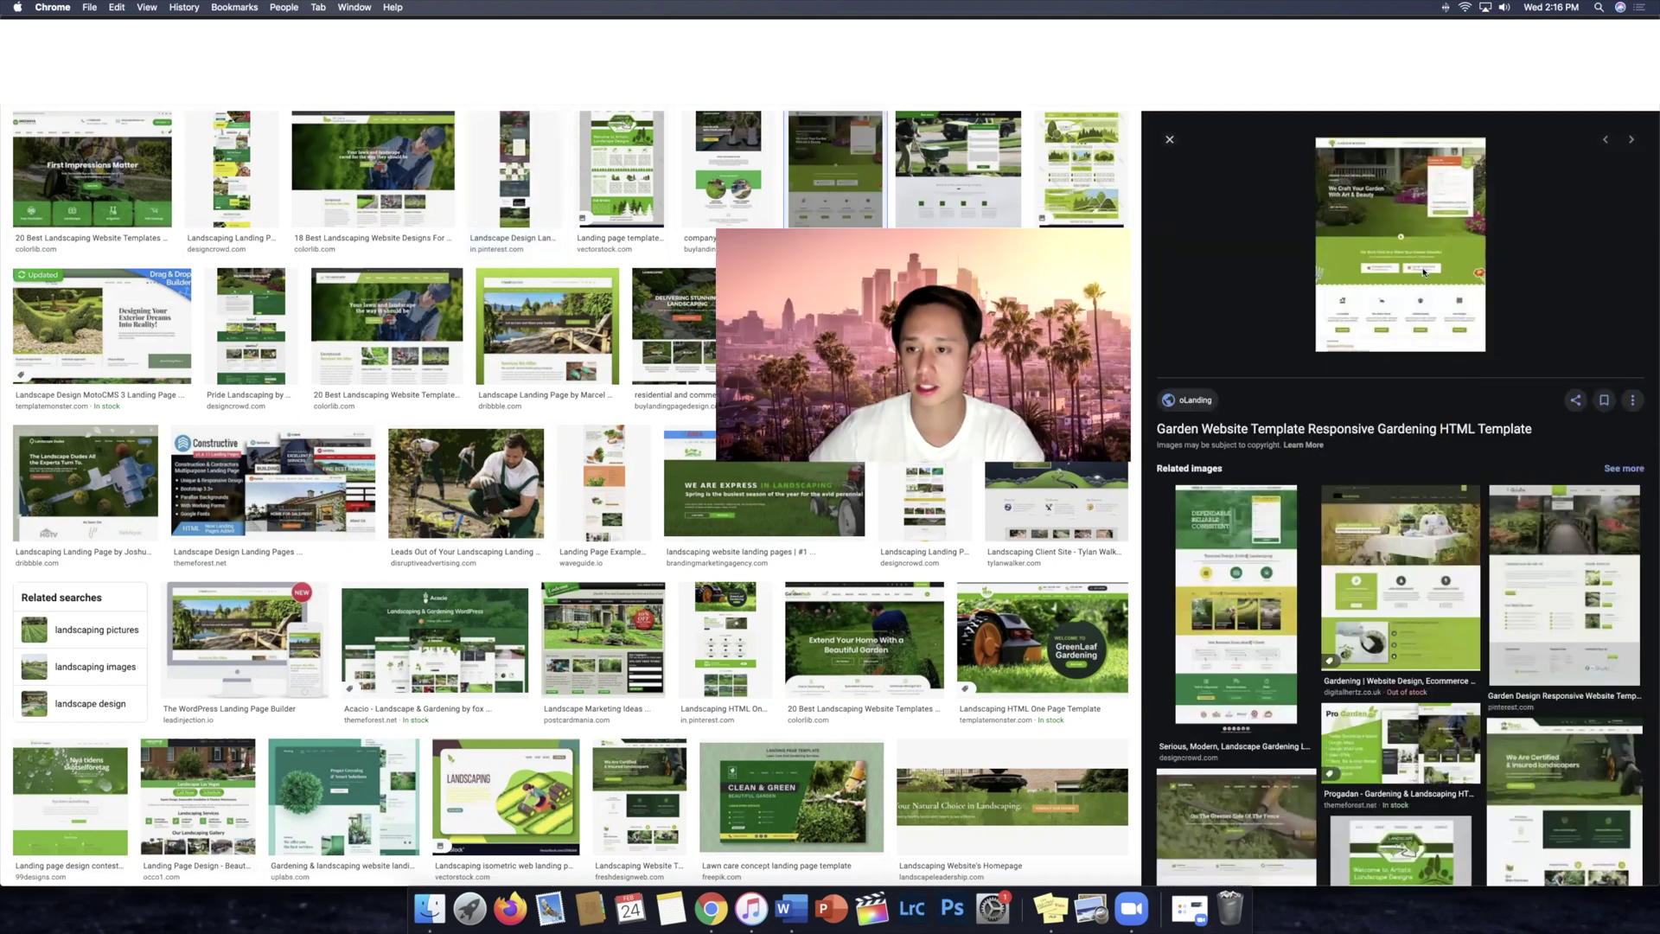
left_click(1239, 572)
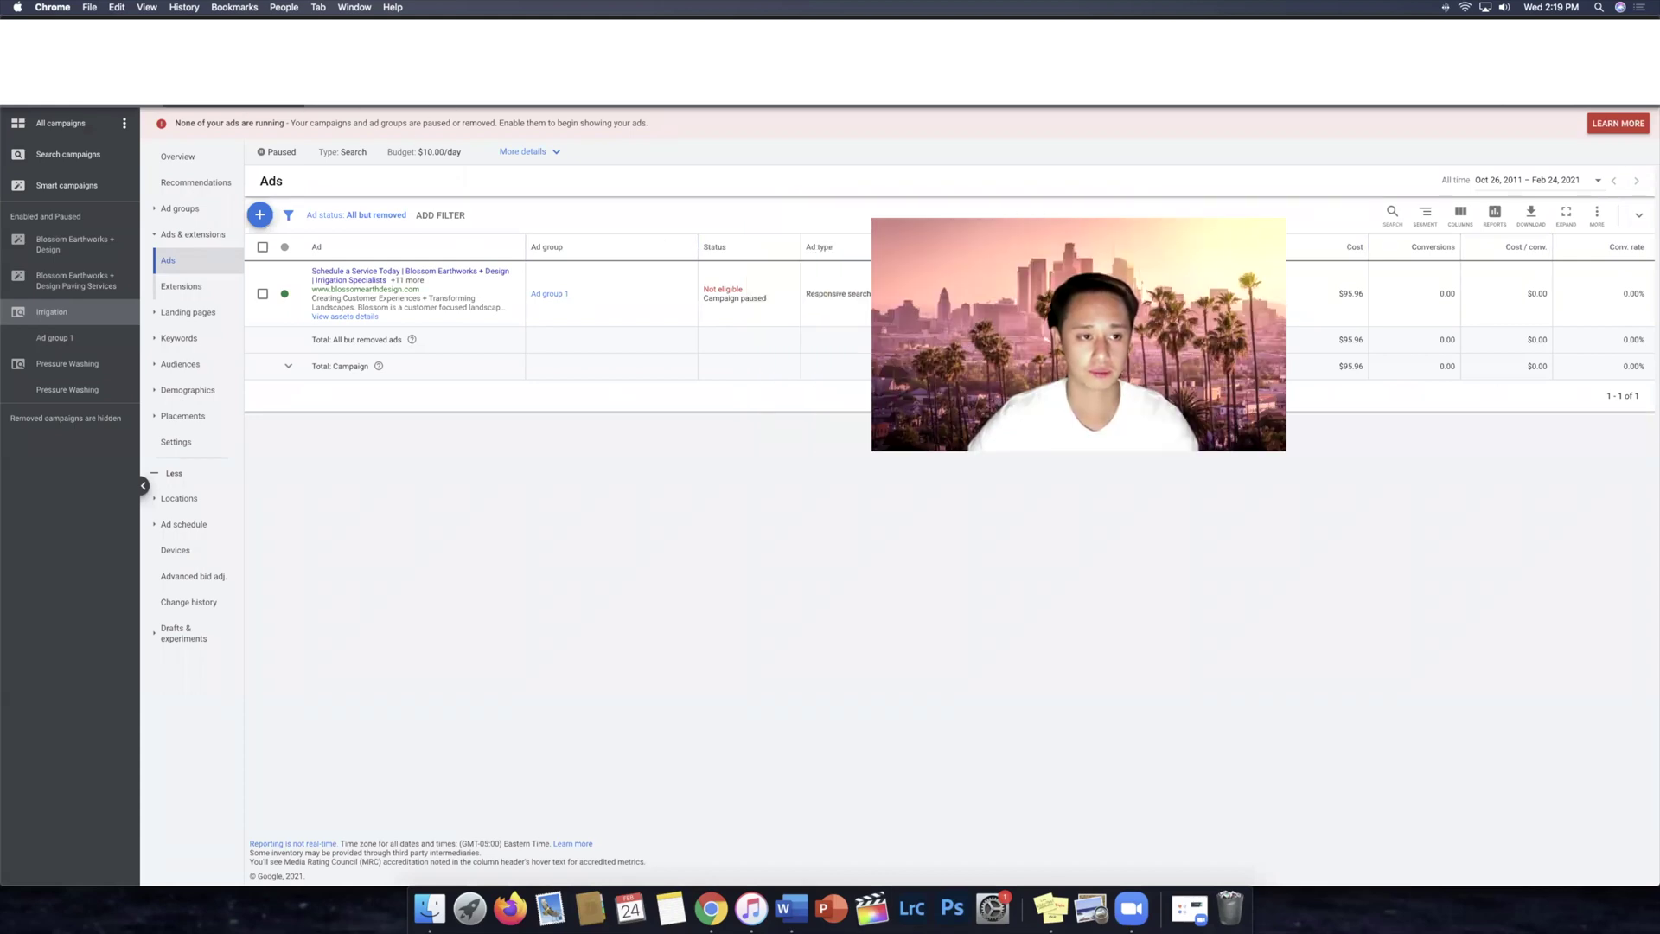
Step: Switch to the Google Ads manager overview covering all client accounts and campaigns
left_click(233, 106)
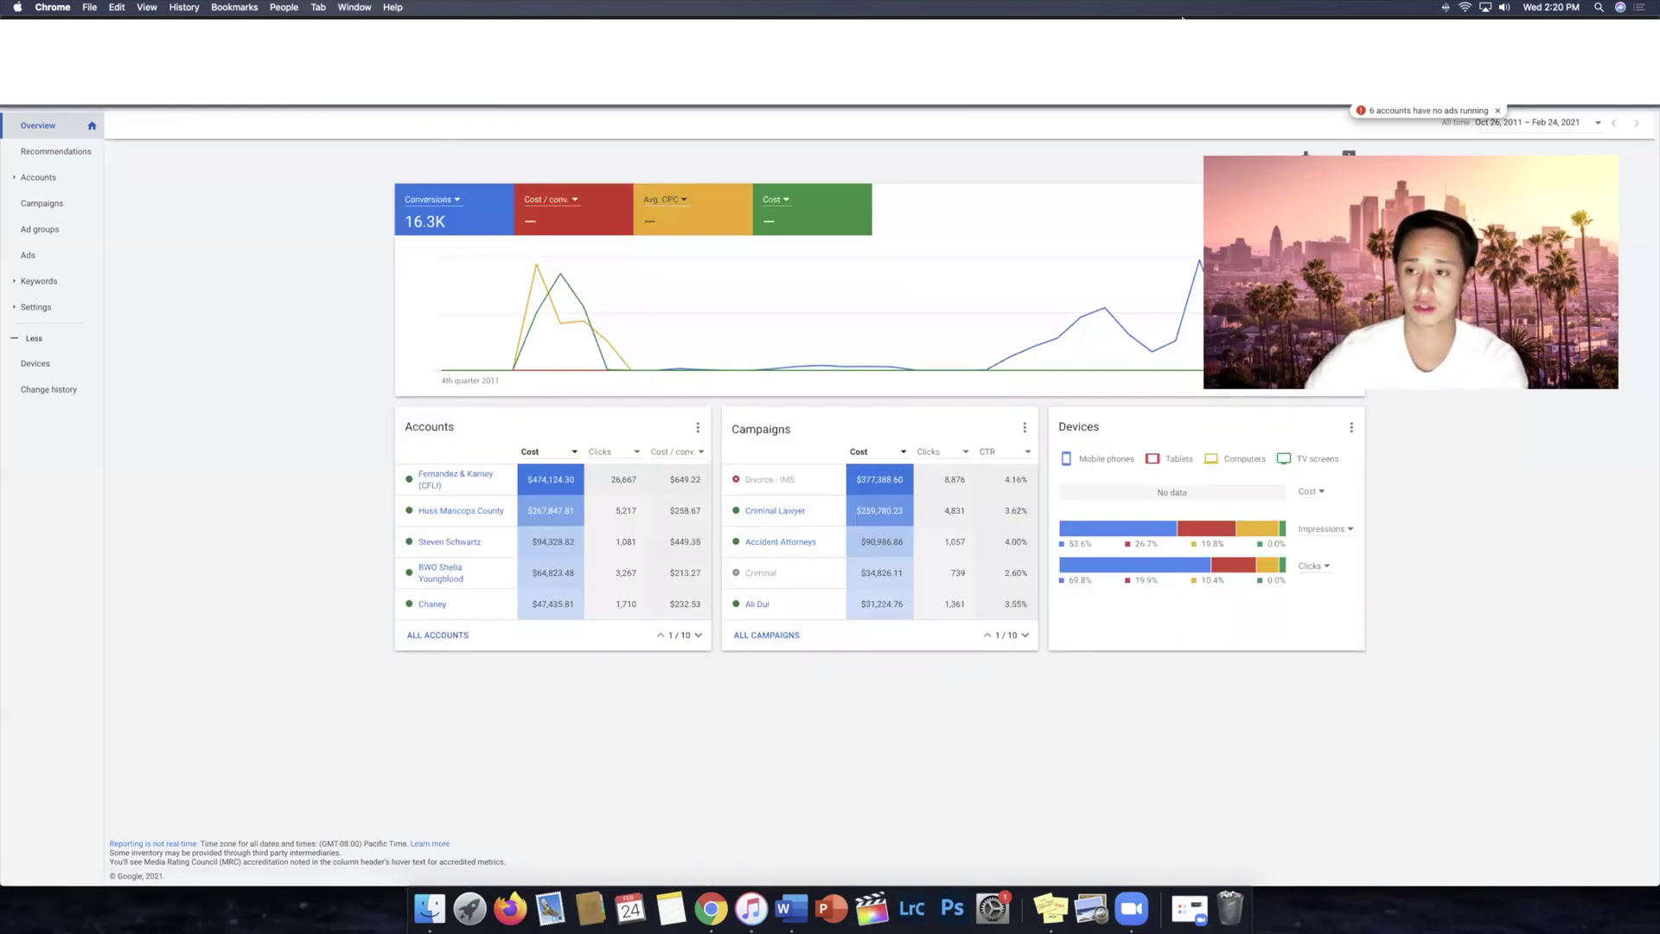
left_click(1508, 123)
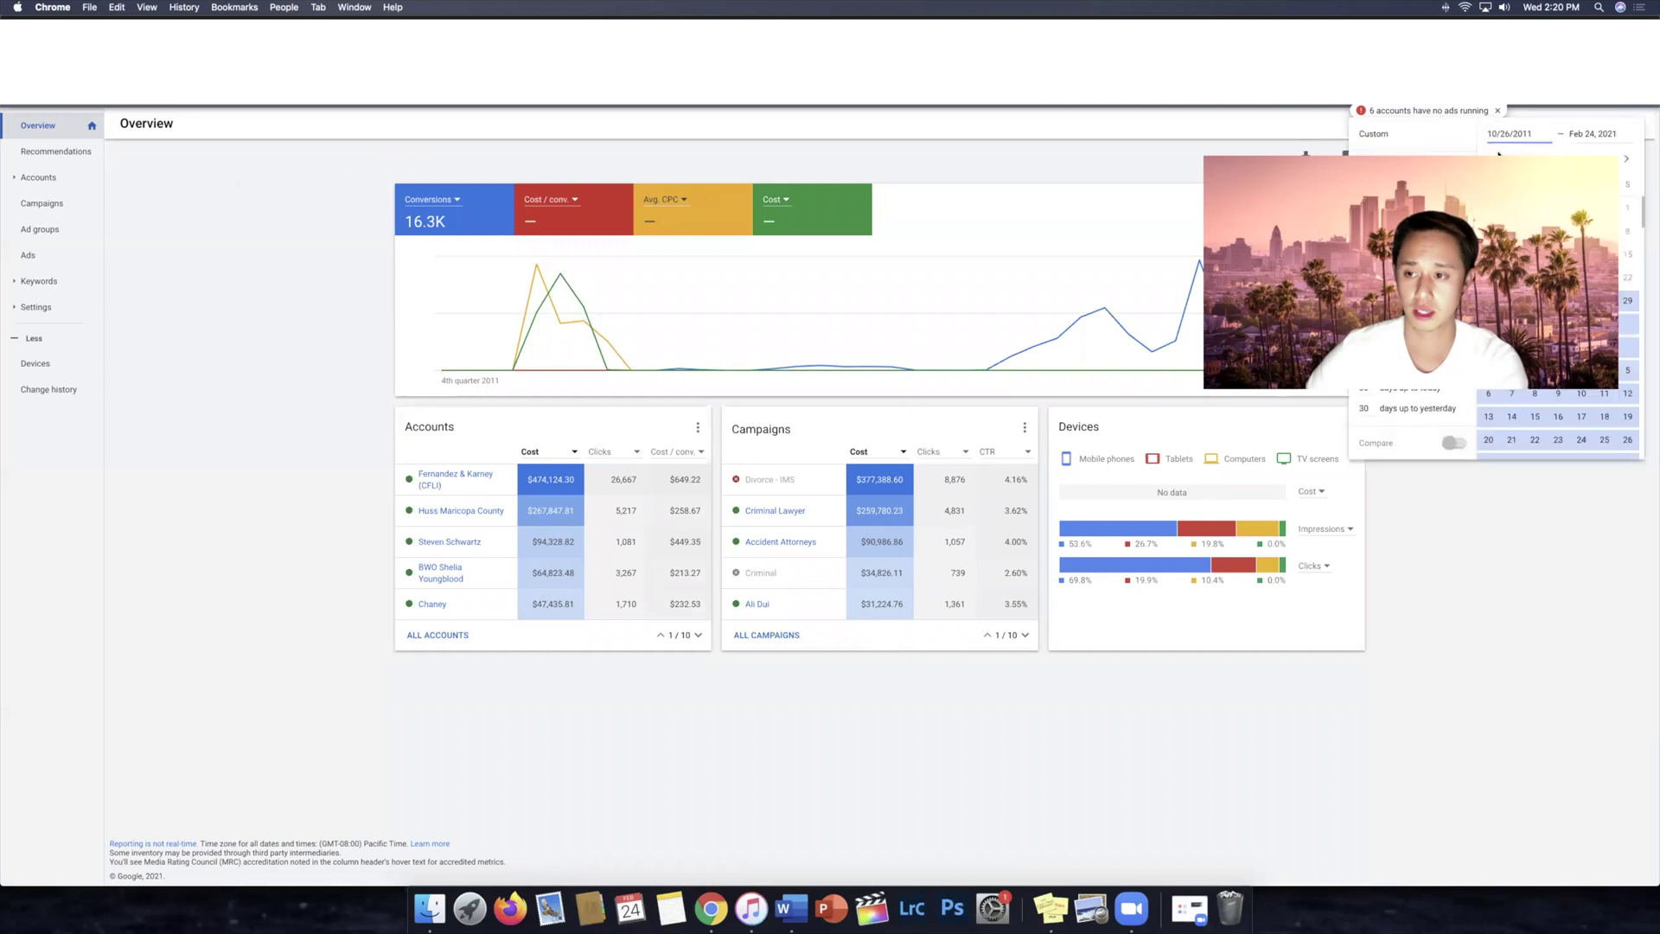
scroll(1587, 318, "down", 20)
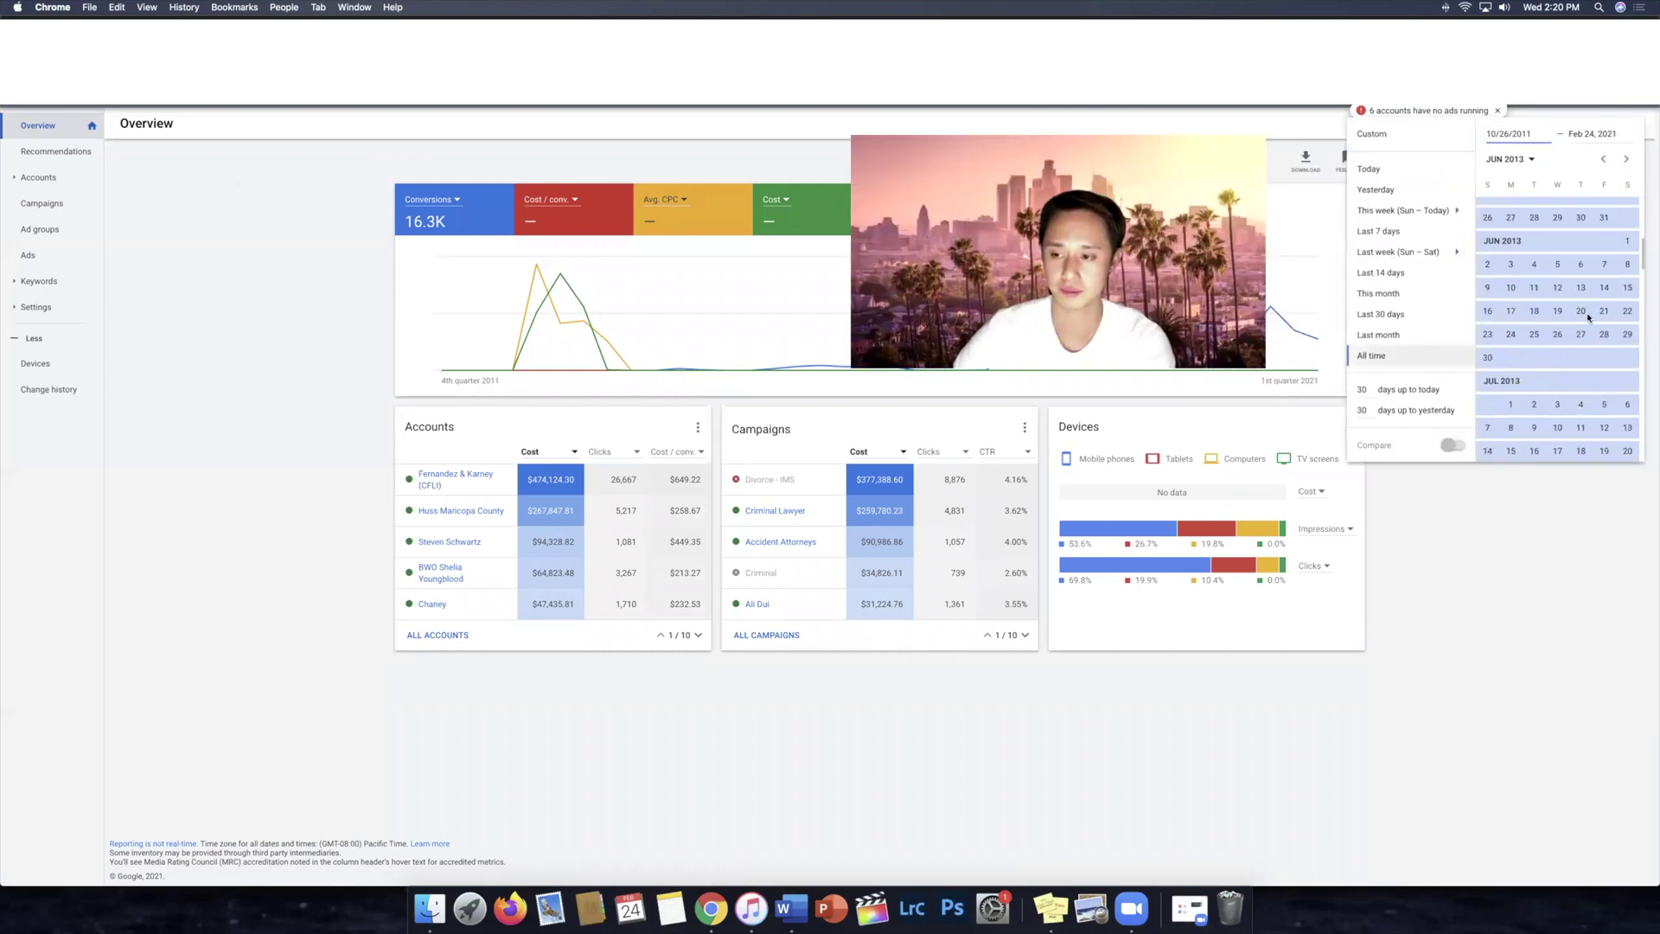
scroll(1591, 318, "down", 15)
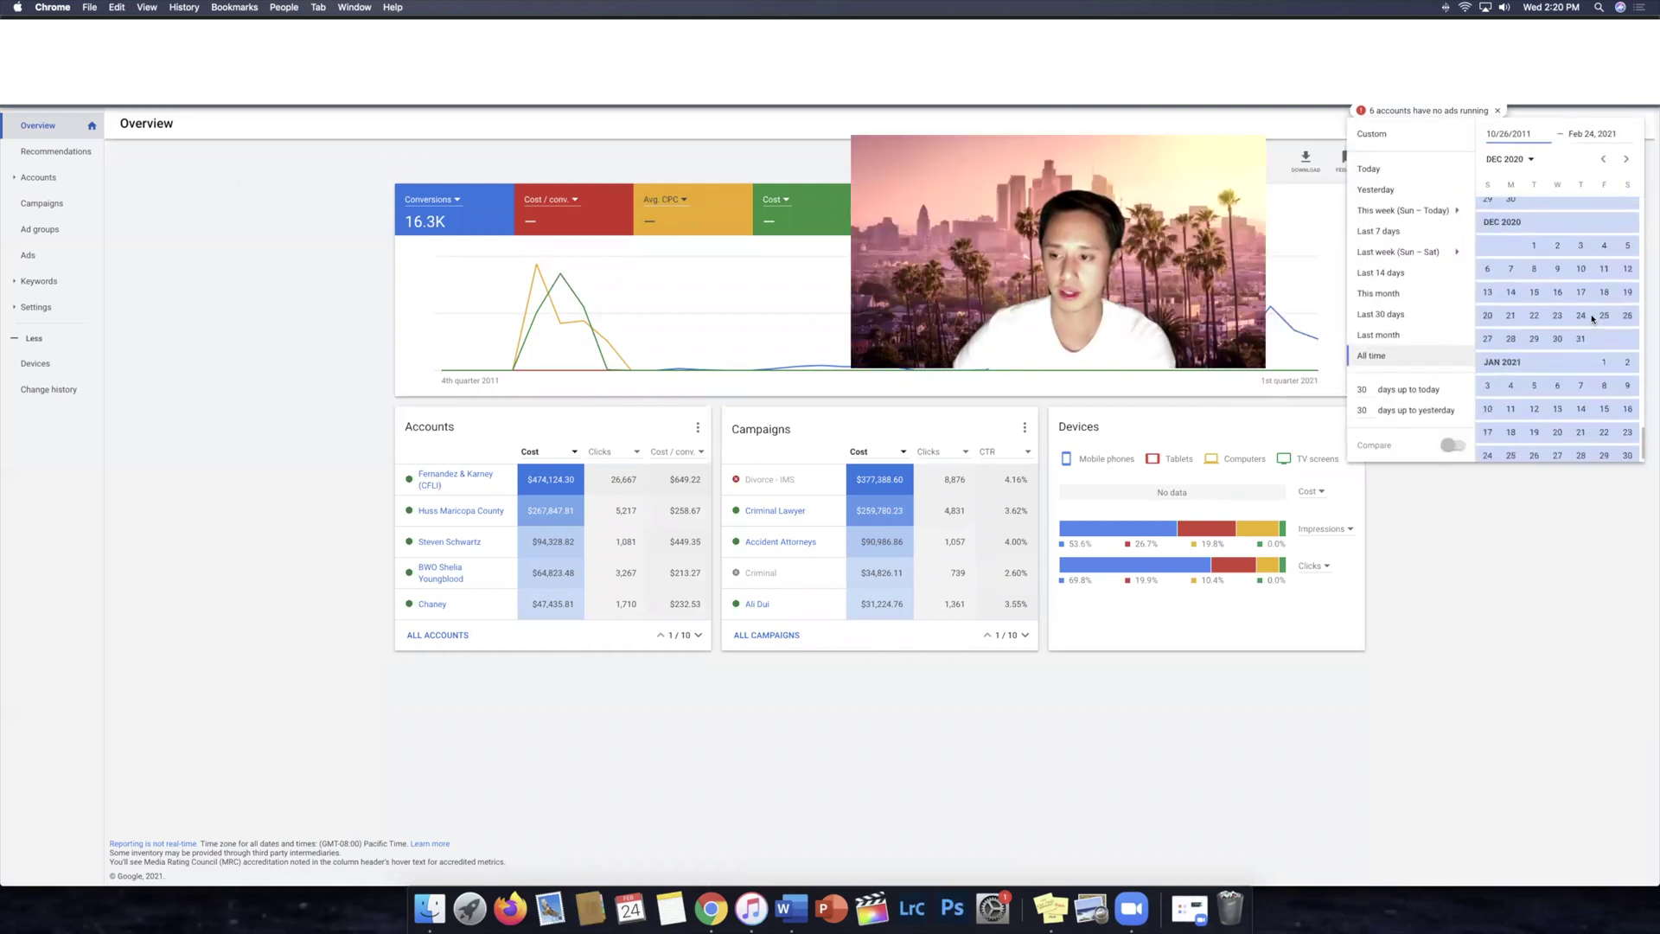
left_click(1533, 432)
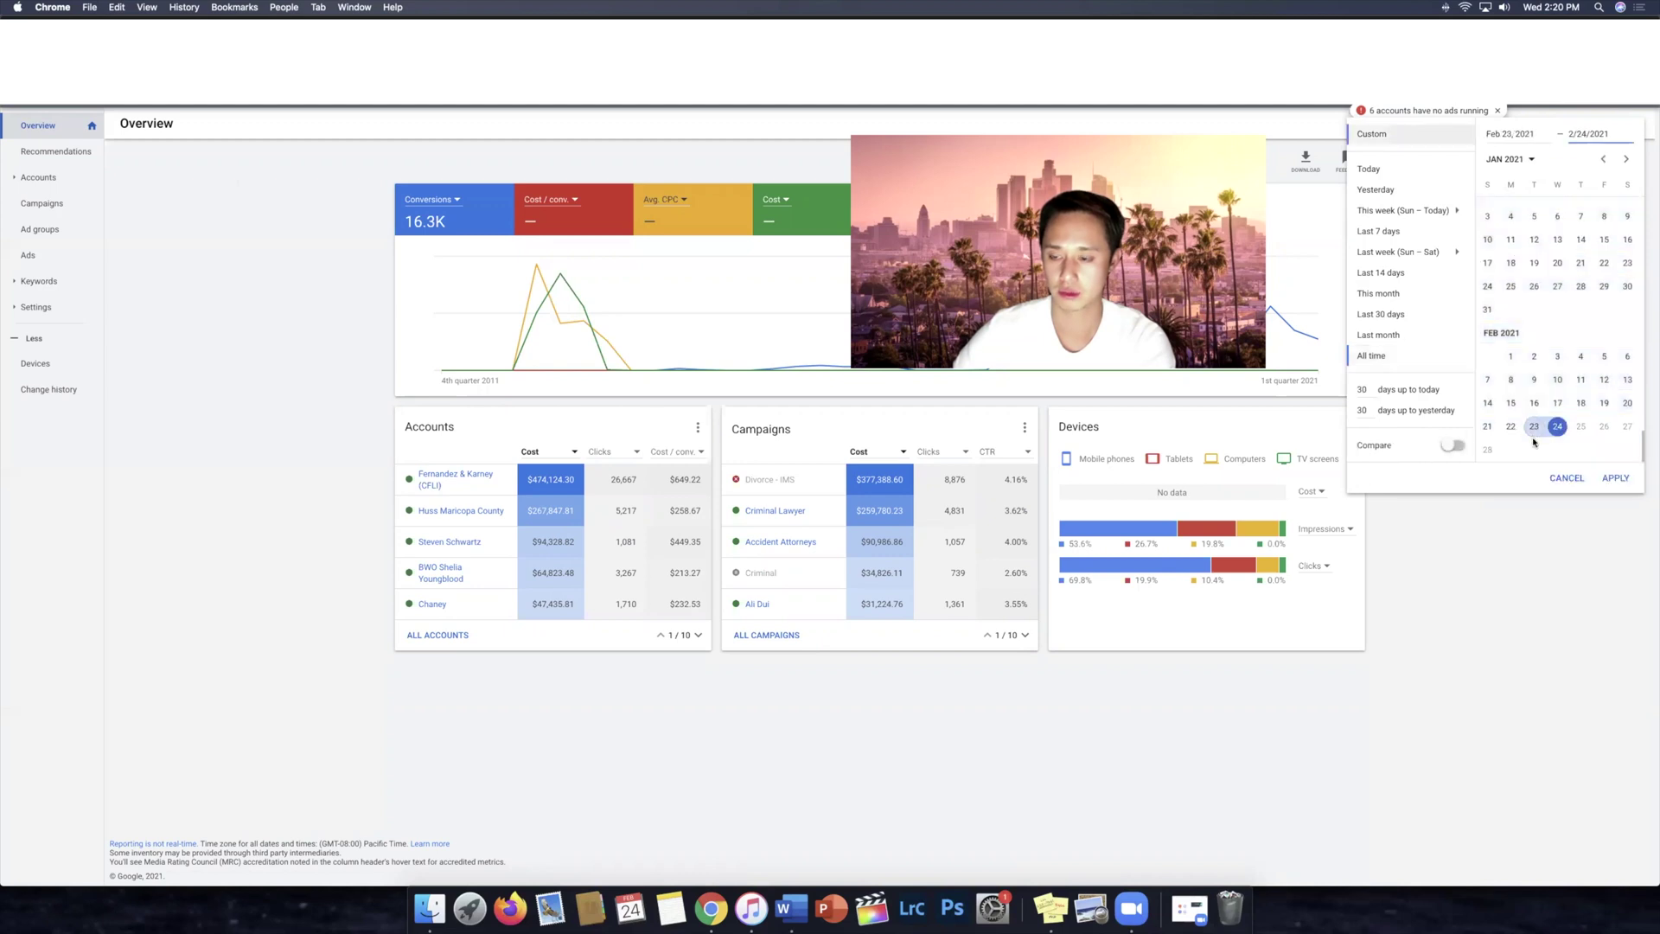
scroll(1547, 372, "up", 5)
left_click(1403, 365)
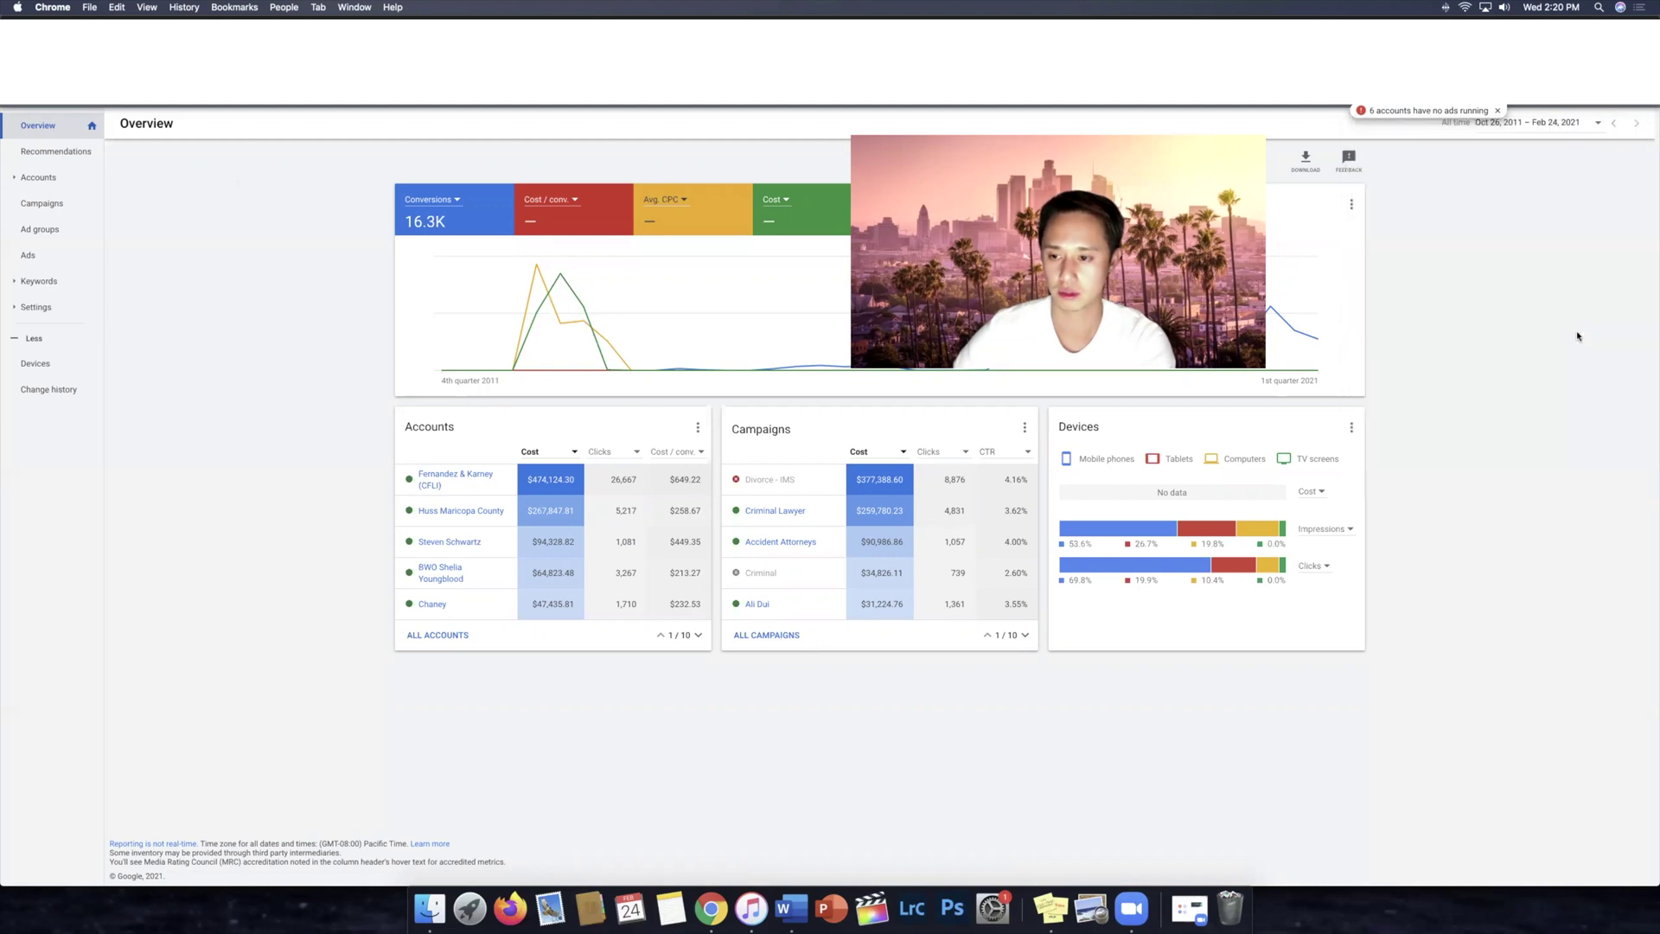
Step: Set the overview's date range to Oct 26, 2011 through Feb 23, 2021 and apply it
left_click(1552, 129)
scroll(1531, 239, "down", 5)
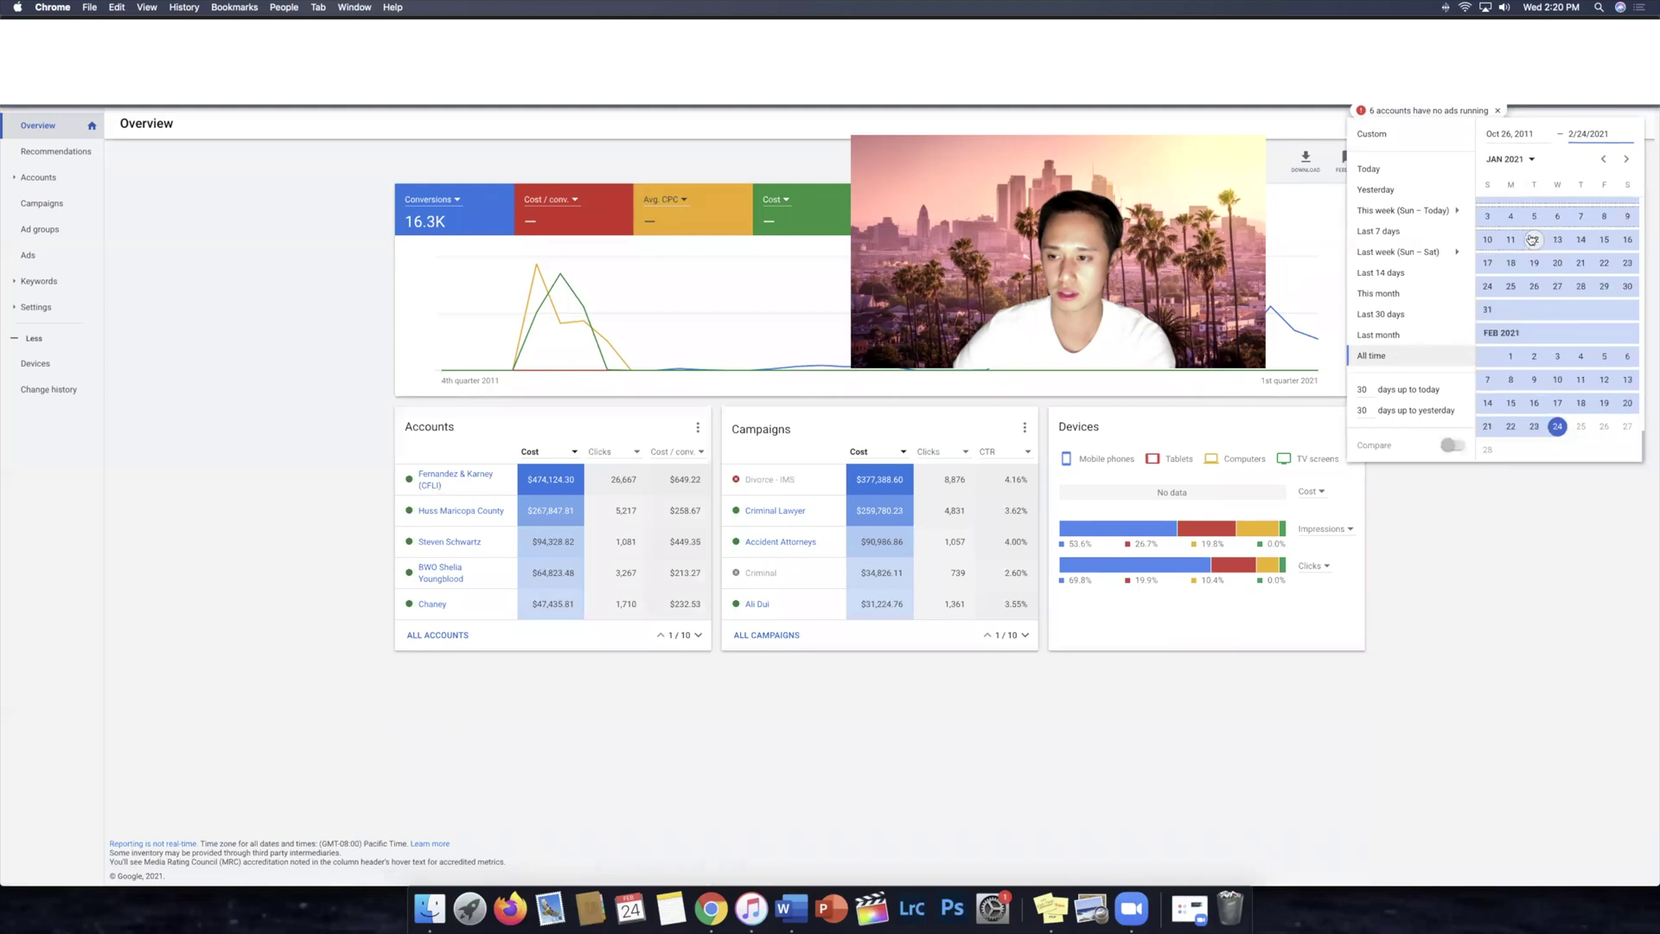
left_click(1534, 426)
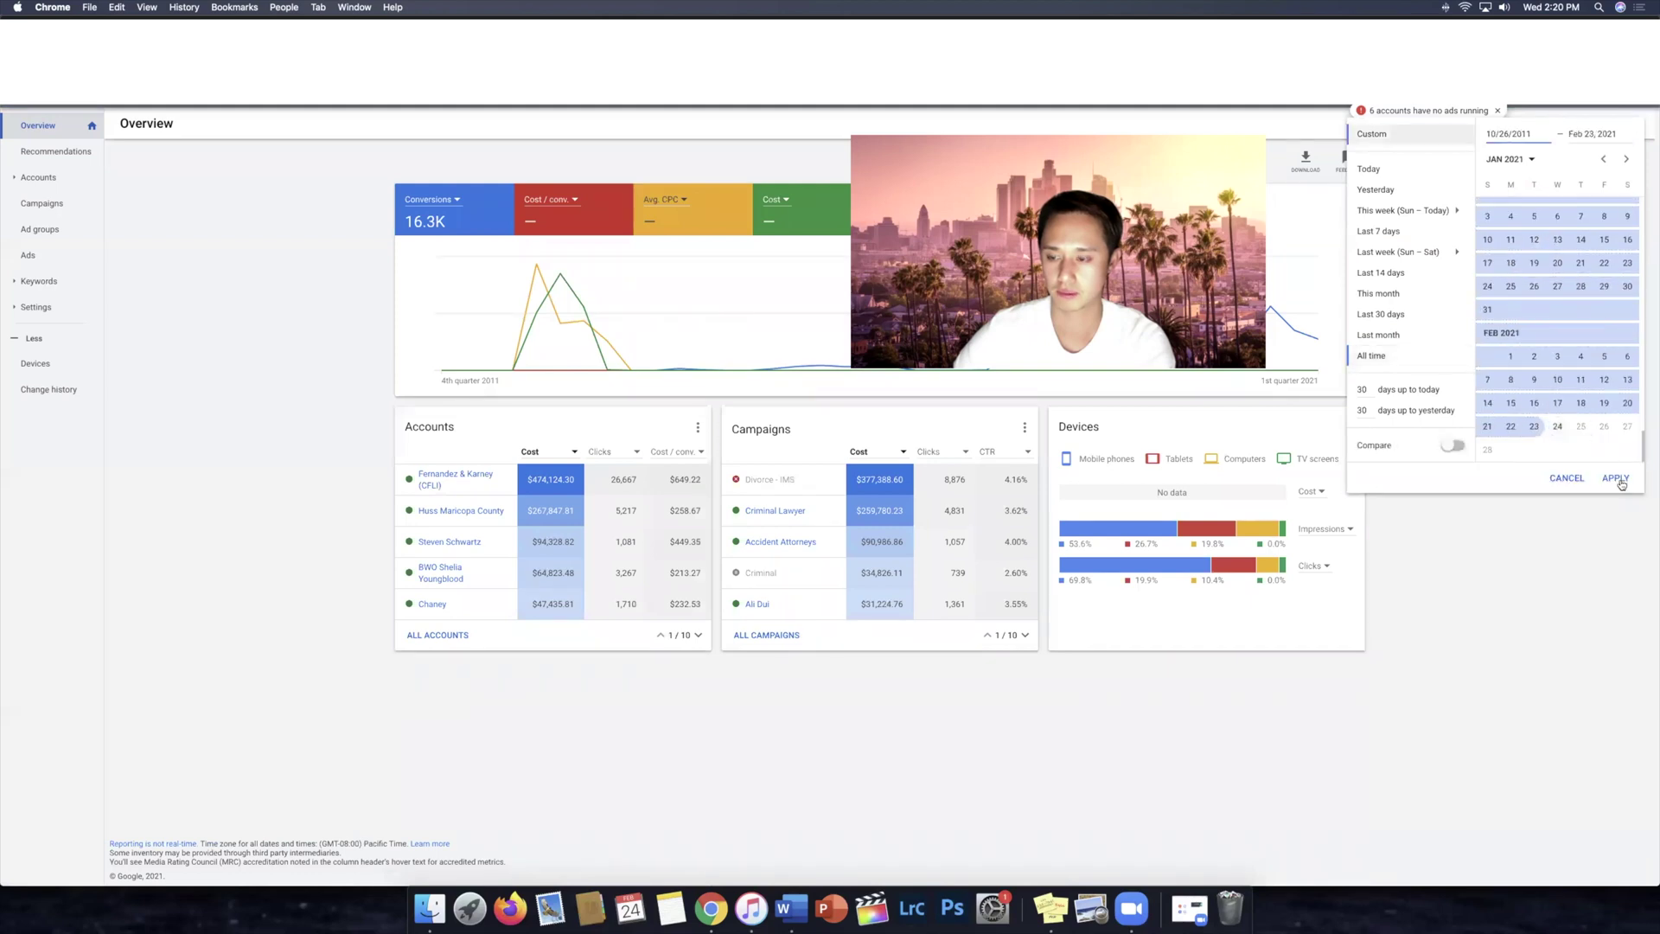
left_click(1615, 478)
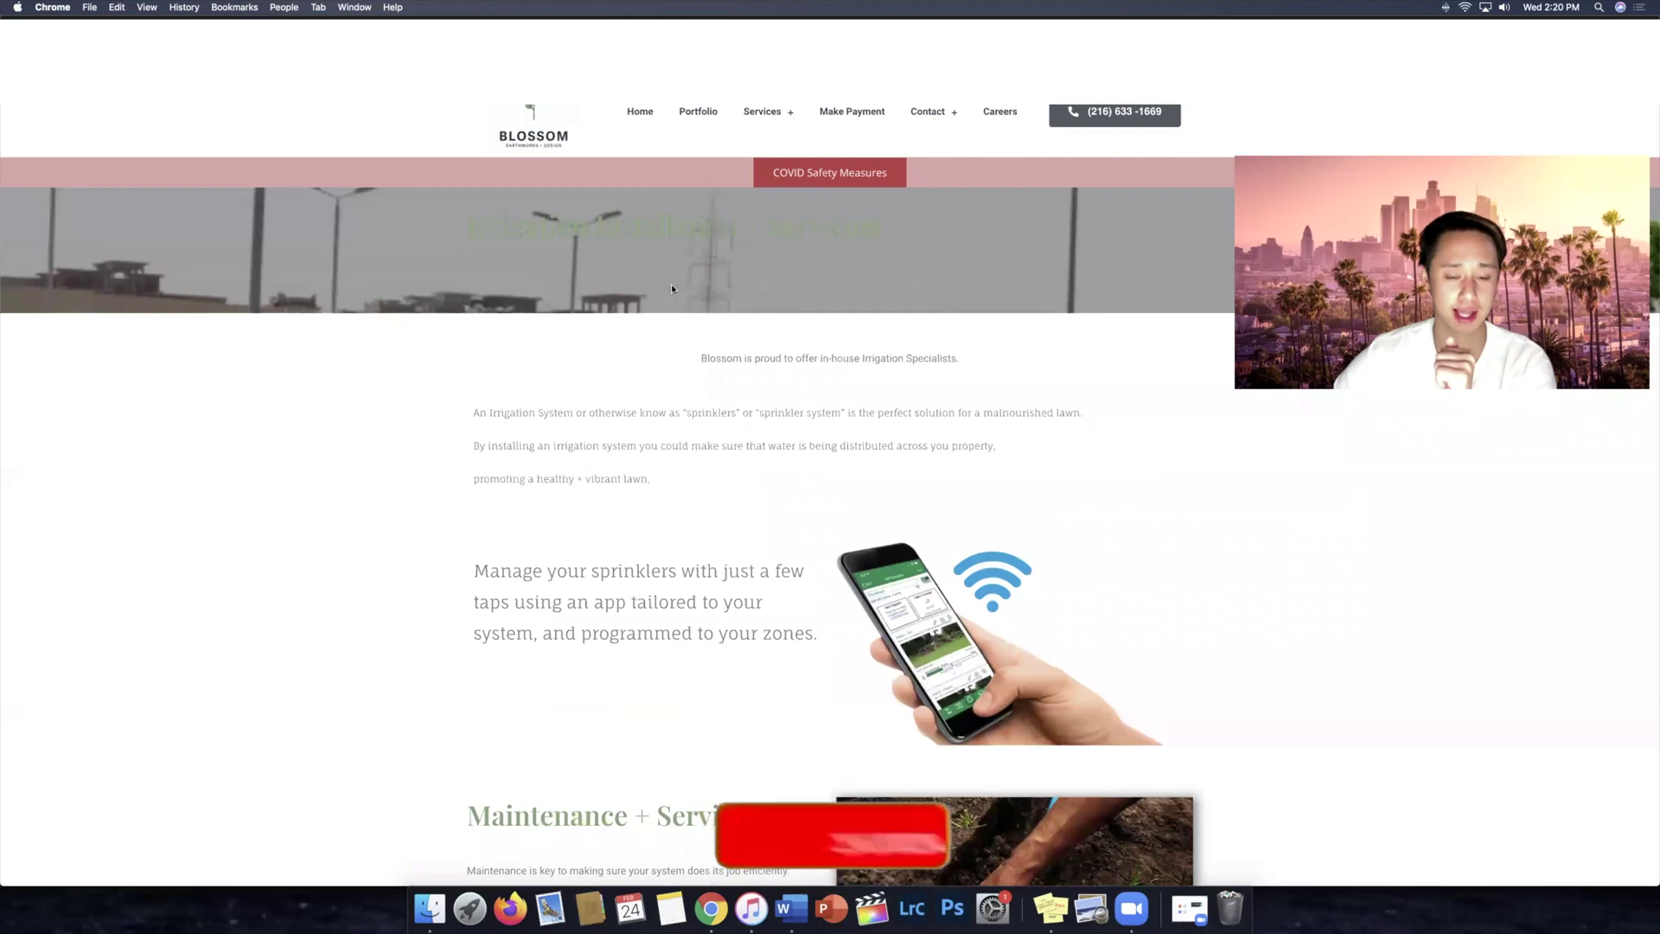
Step: Review the Blossom irrigation services page, including its sprinkler app and maintenance sections
scroll(694, 319, "down", 2)
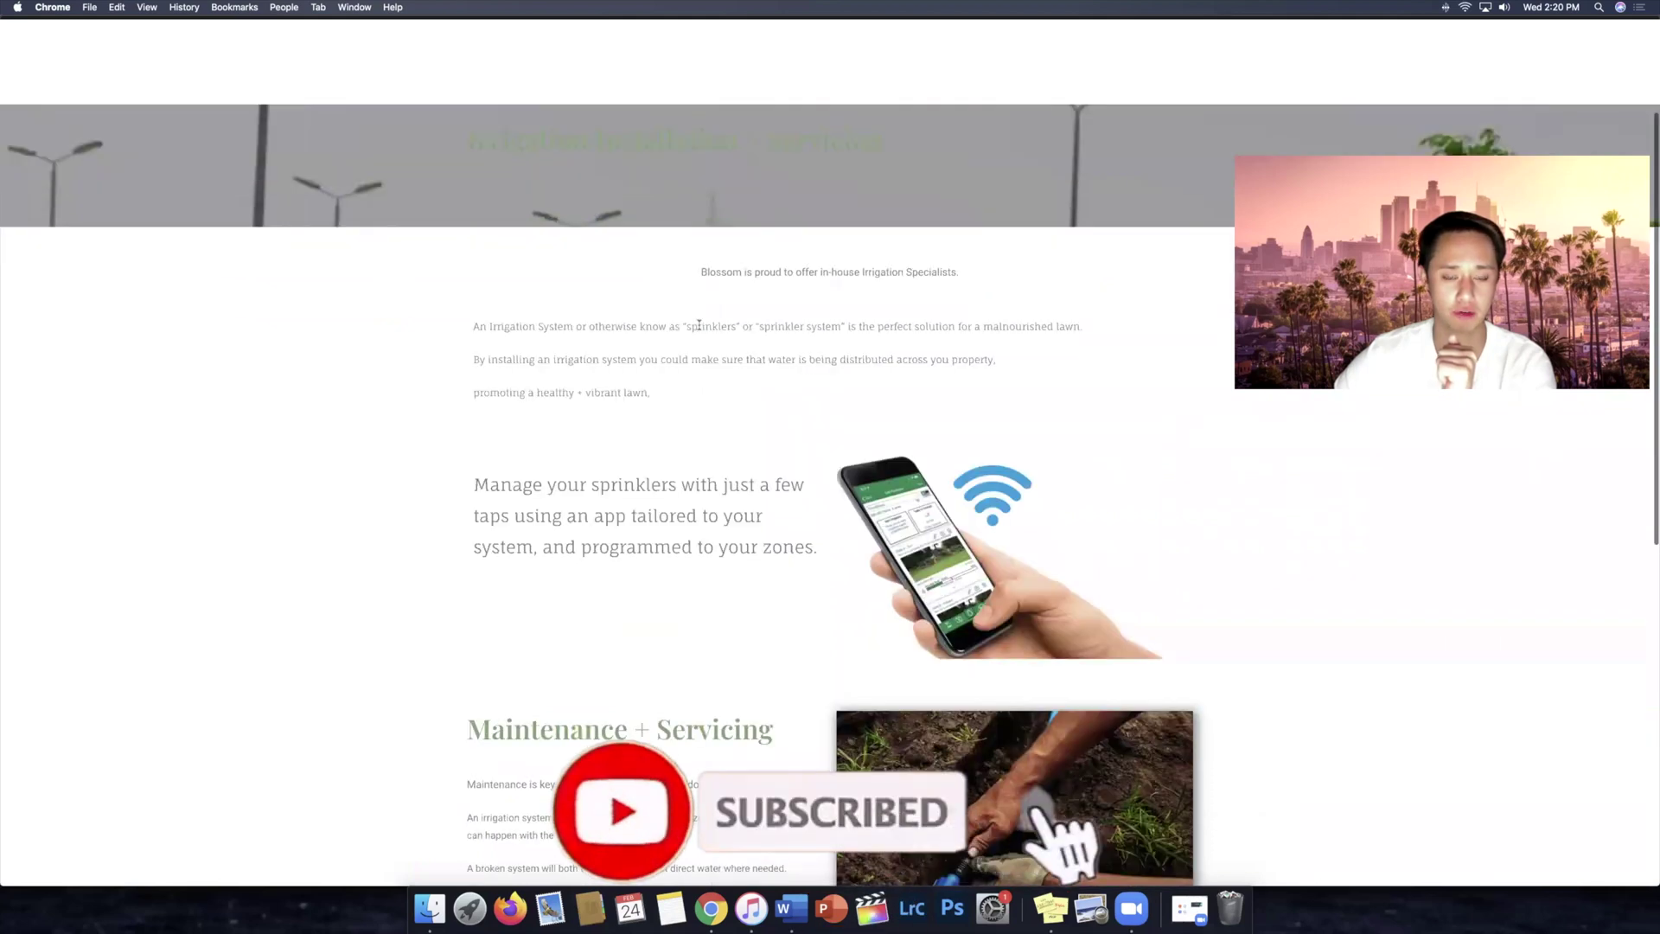